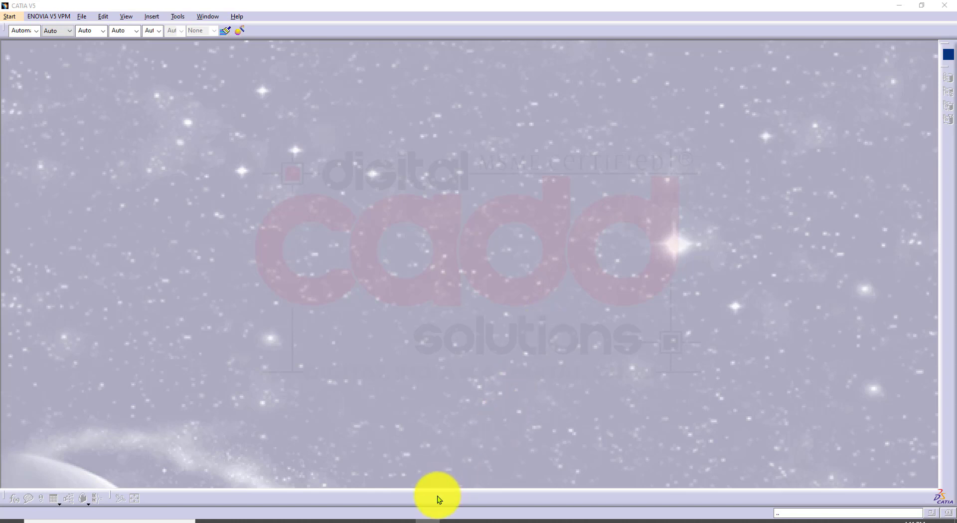
{"action": "left_click", "coordinate": [433, 521]}
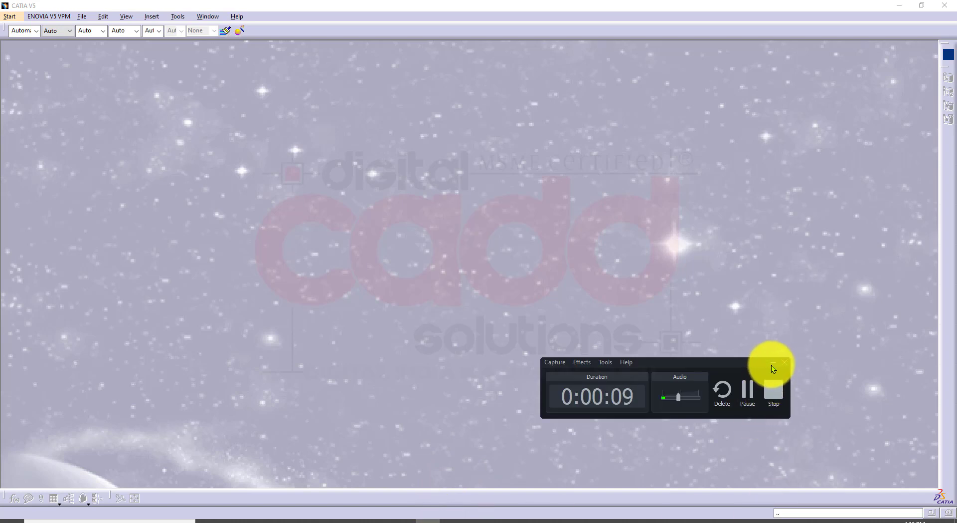
{"action": "left_click", "coordinate": [772, 362]}
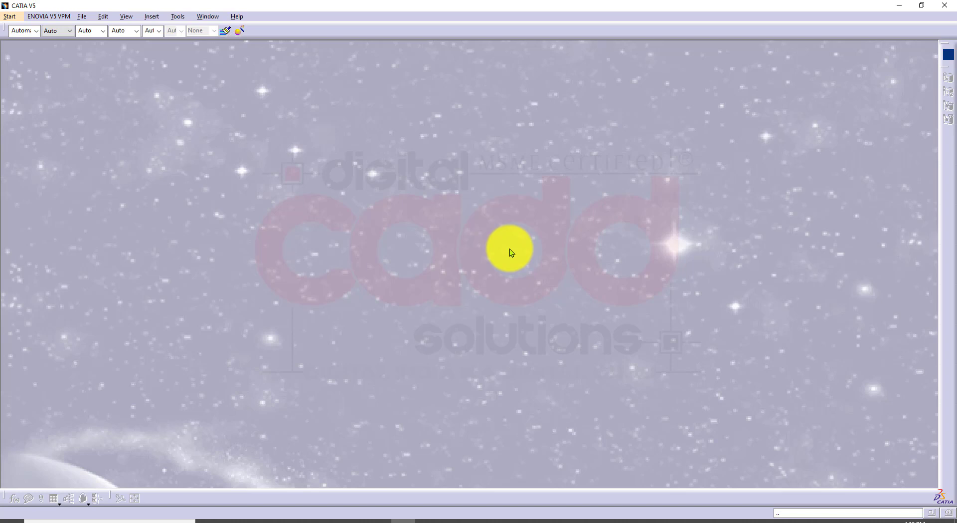
- Switch to the ortho-iso drawings PDF and look over the exercise drawings on page 5, starting with 137 and 138
{"action": "left_click", "coordinate": [259, 519]}
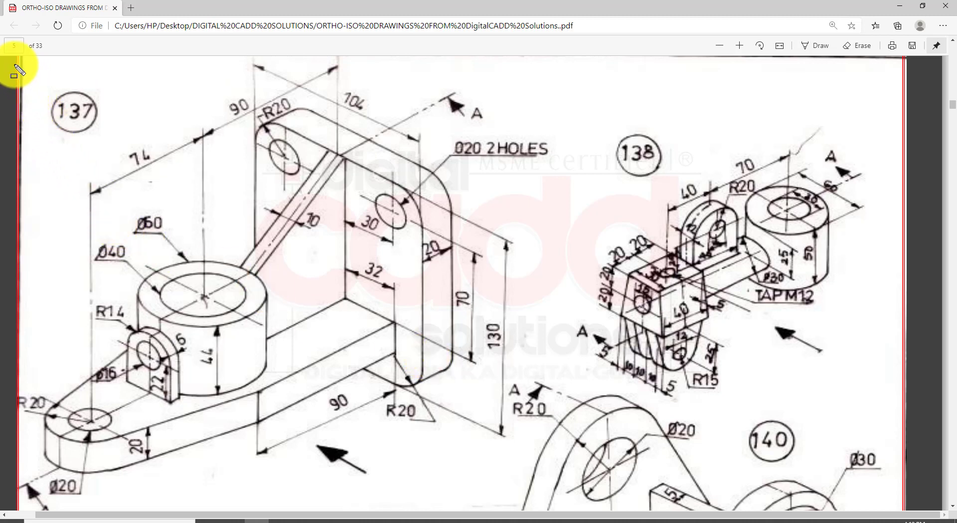
{"action": "mouse_move", "coordinate": [15, 64]}
{"action": "left_mouse_down"}
{"action": "mouse_move", "coordinate": [199, 278]}
{"action": "mouse_move", "coordinate": [421, 412]}
{"action": "mouse_move", "coordinate": [501, 488]}
{"action": "left_mouse_up"}
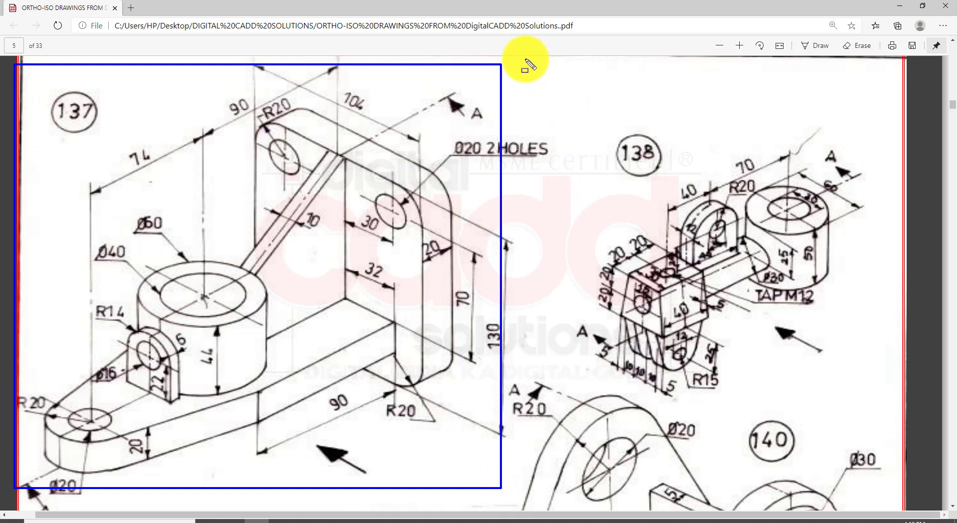
{"action": "mouse_move", "coordinate": [525, 59]}
{"action": "left_mouse_down"}
{"action": "mouse_move", "coordinate": [693, 290]}
{"action": "mouse_move", "coordinate": [876, 379]}
{"action": "mouse_move", "coordinate": [906, 376]}
{"action": "left_mouse_up"}
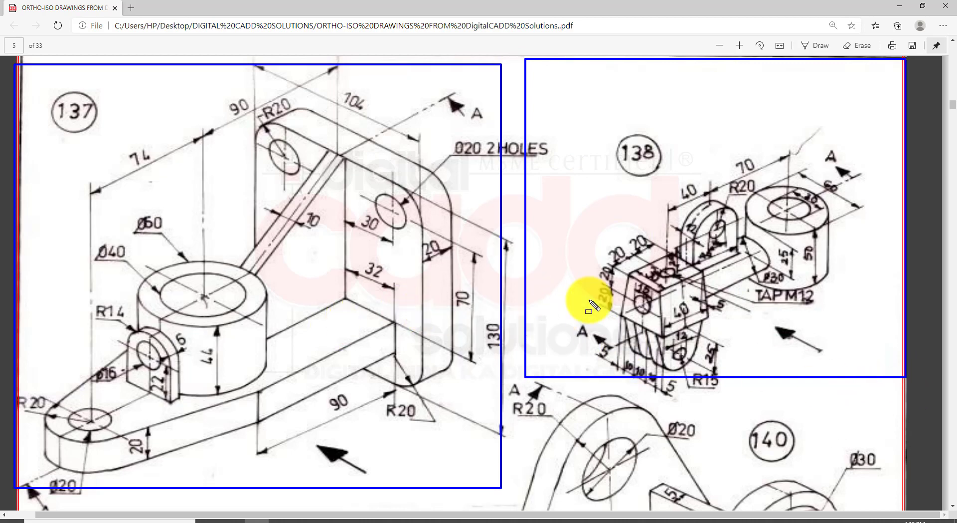
{"action": "key", "text": "Escape"}
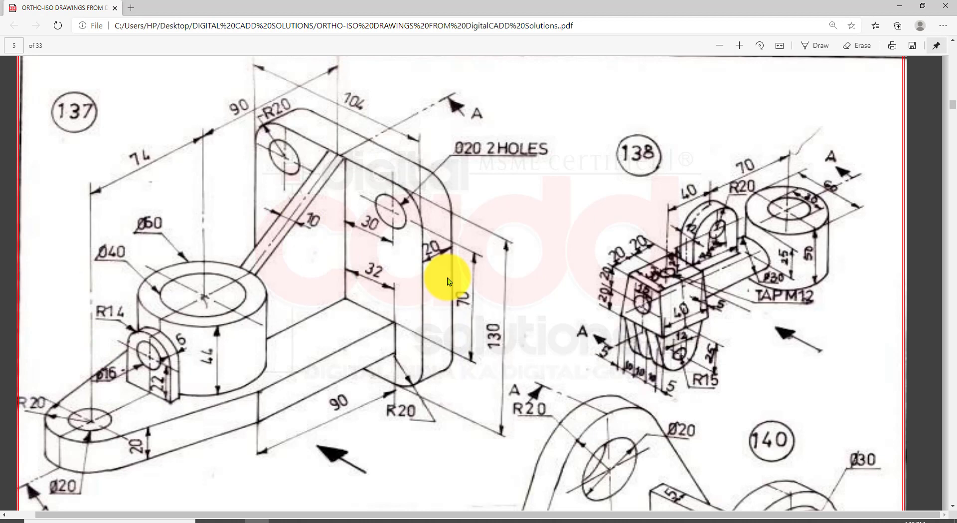
{"action": "mouse_move", "coordinate": [23, 73]}
{"action": "left_mouse_down"}
{"action": "mouse_move", "coordinate": [246, 370]}
{"action": "mouse_move", "coordinate": [473, 477]}
{"action": "left_mouse_up"}
{"action": "mouse_move", "coordinate": [546, 78]}
{"action": "left_mouse_down"}
{"action": "mouse_move", "coordinate": [604, 188]}
{"action": "mouse_move", "coordinate": [862, 387]}
{"action": "mouse_move", "coordinate": [907, 394]}
{"action": "left_mouse_up"}
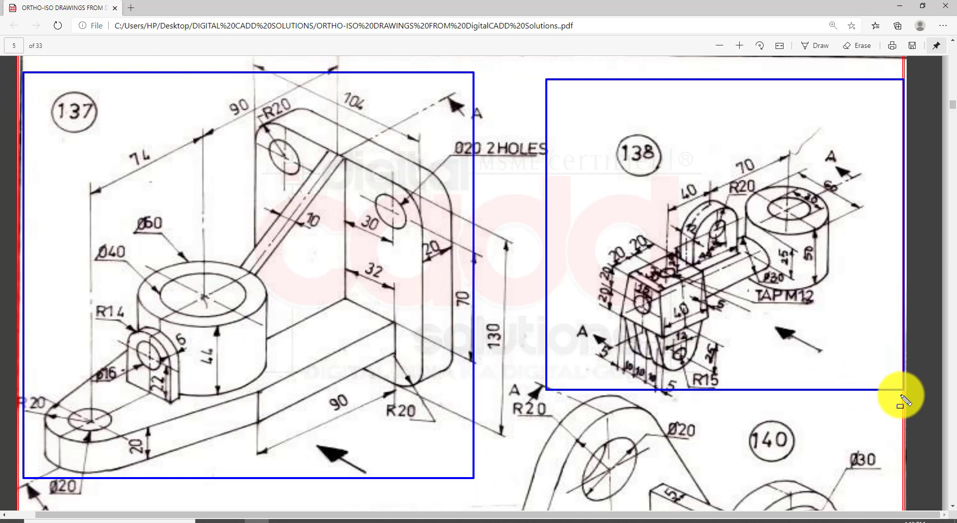
{"action": "key", "text": "Escape"}
{"action": "scroll", "coordinate": [481, 241], "scroll_direction": "down", "scroll_amount": 15}
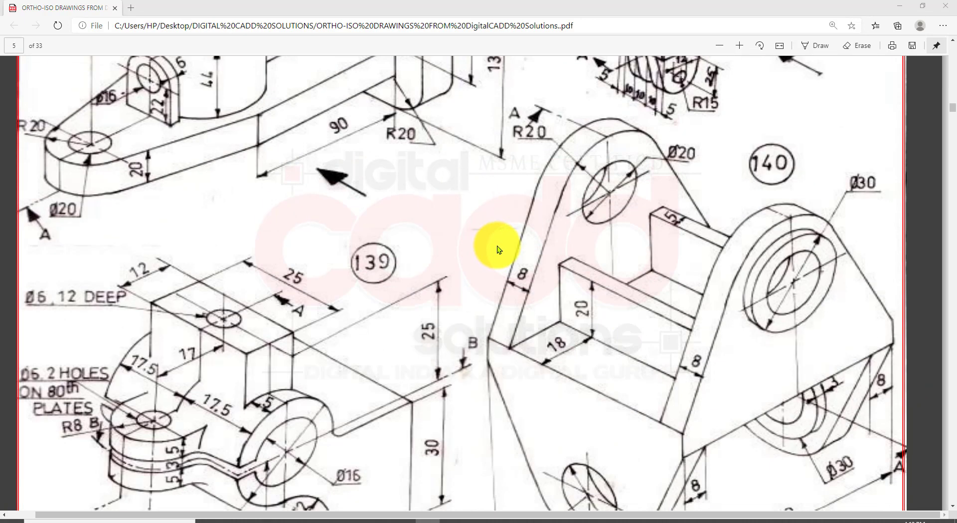
{"action": "scroll", "coordinate": [501, 249], "scroll_direction": "up", "scroll_amount": 15}
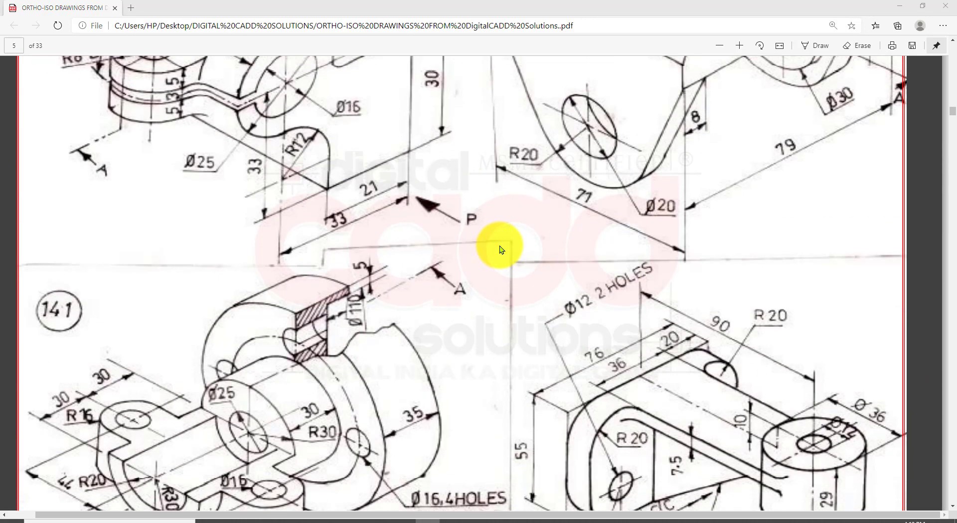
{"action": "scroll", "coordinate": [499, 282], "scroll_direction": "down", "scroll_amount": 15}
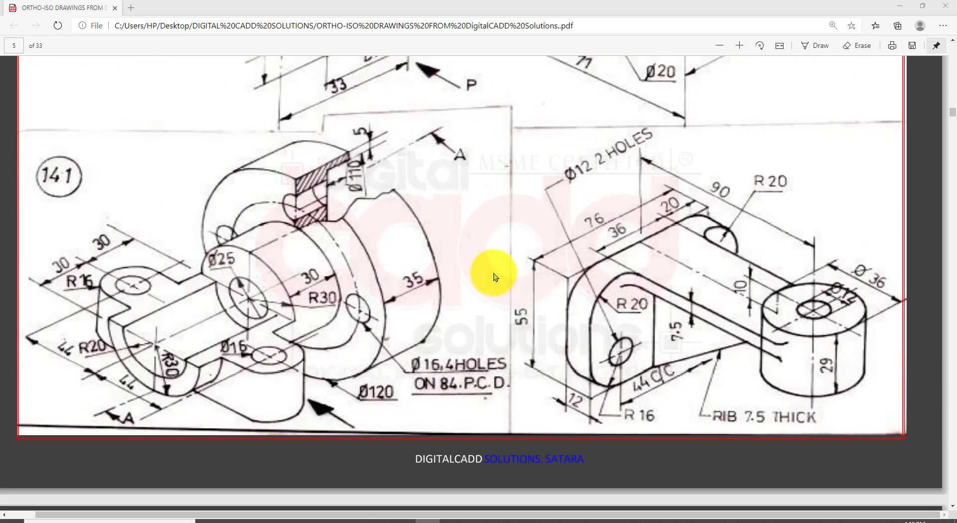
{"action": "scroll", "coordinate": [493, 273], "scroll_direction": "up", "scroll_amount": 15}
{"action": "scroll", "coordinate": [492, 270], "scroll_direction": "up", "scroll_amount": 2}
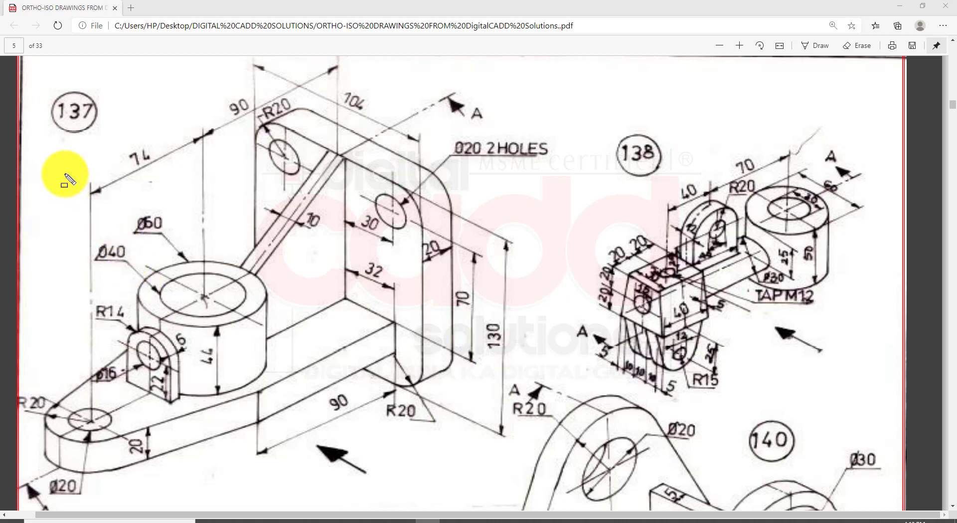
- Examine drawing 137, including its view from above, back plate, base arm, cylindrical boss and small rounded lug
{"action": "left_click_drag", "start_coordinate": [13, 69], "coordinate": [144, 240]}
{"action": "left_click_drag", "start_coordinate": [217, 310], "coordinate": [492, 499]}
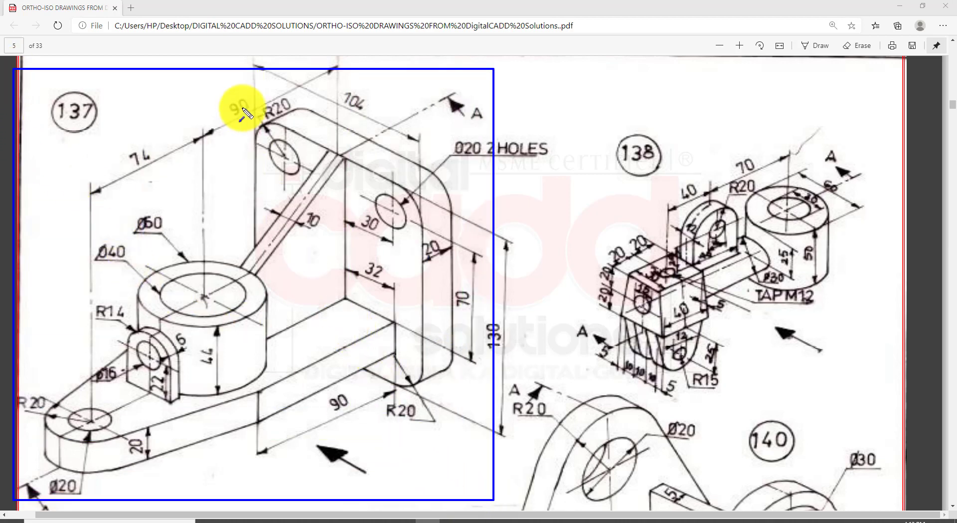
{"action": "left_click_drag", "start_coordinate": [239, 79], "coordinate": [245, 194]}
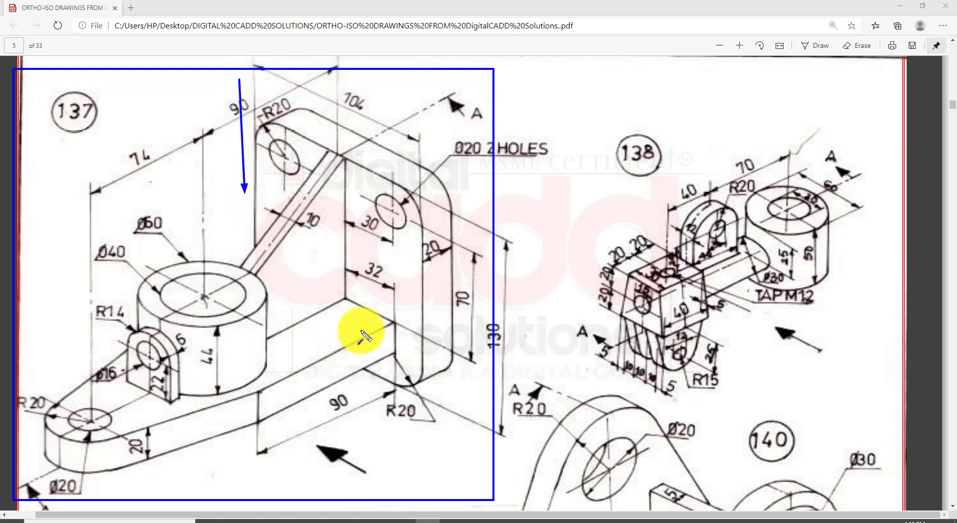
{"action": "left_click", "coordinate": [383, 160]}
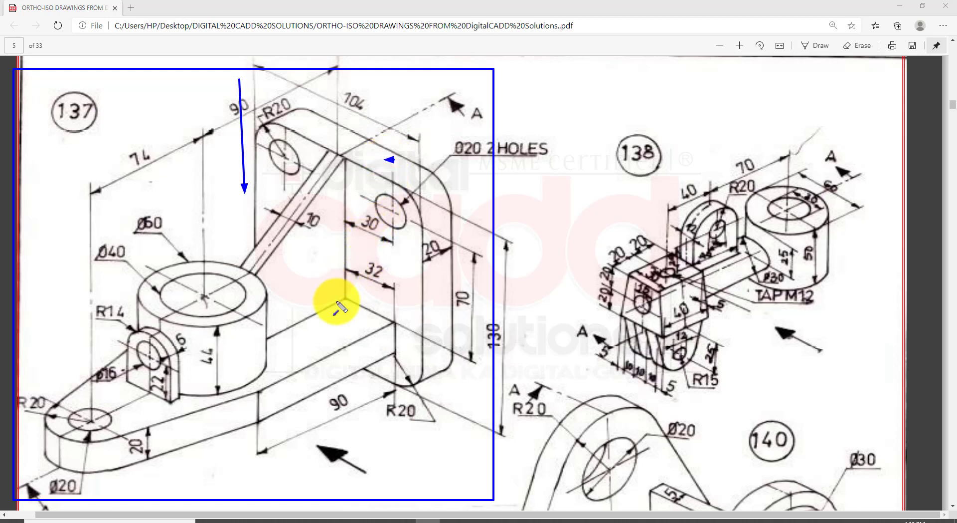
{"action": "left_click", "coordinate": [346, 329]}
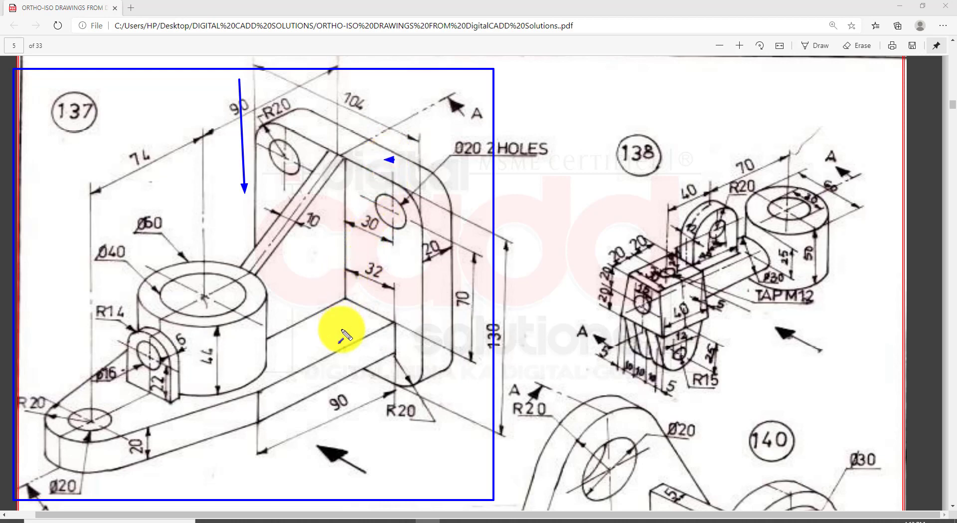
{"action": "left_click", "coordinate": [263, 299]}
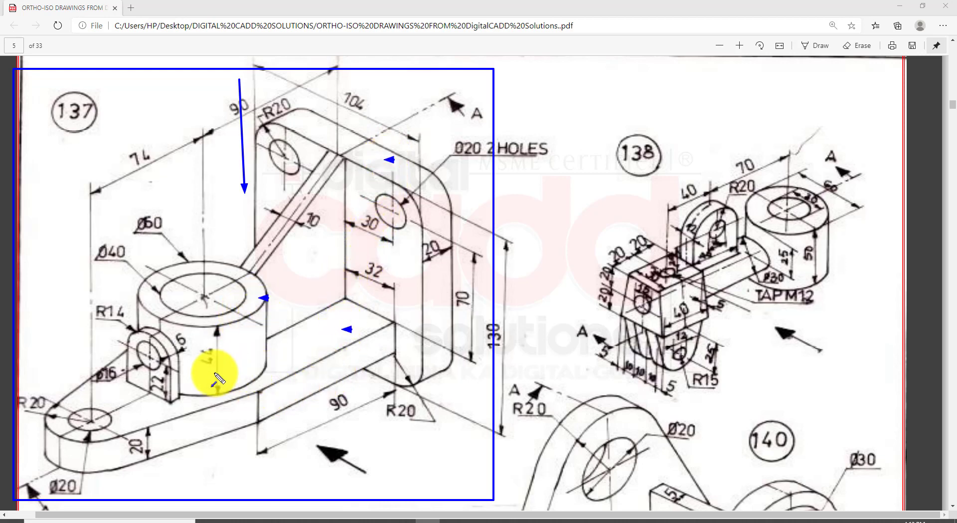
{"action": "left_click", "coordinate": [173, 342]}
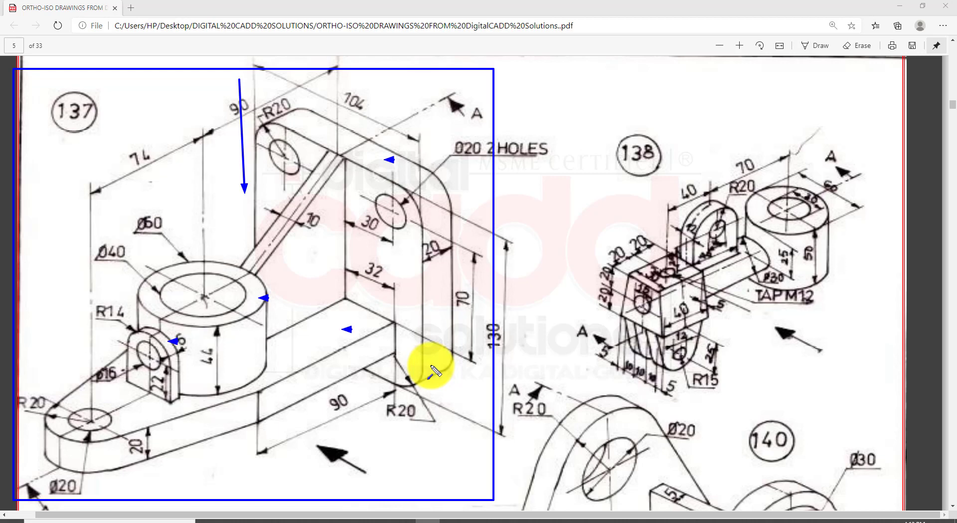
{"action": "key", "text": "Escape"}
- Switch to CATIA and create a new Part Design part named Part1, shown in isometric view
{"action": "left_click", "coordinate": [404, 519]}
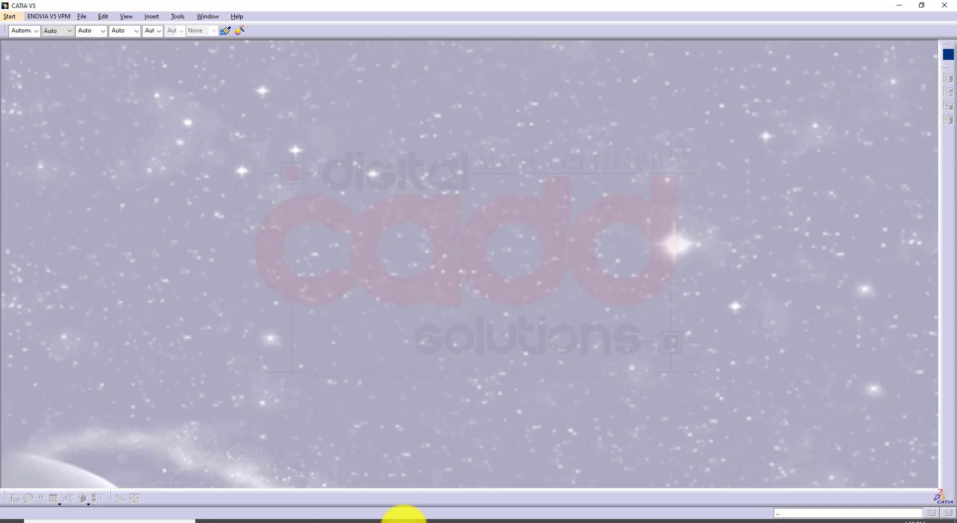
{"action": "left_click", "coordinate": [11, 17]}
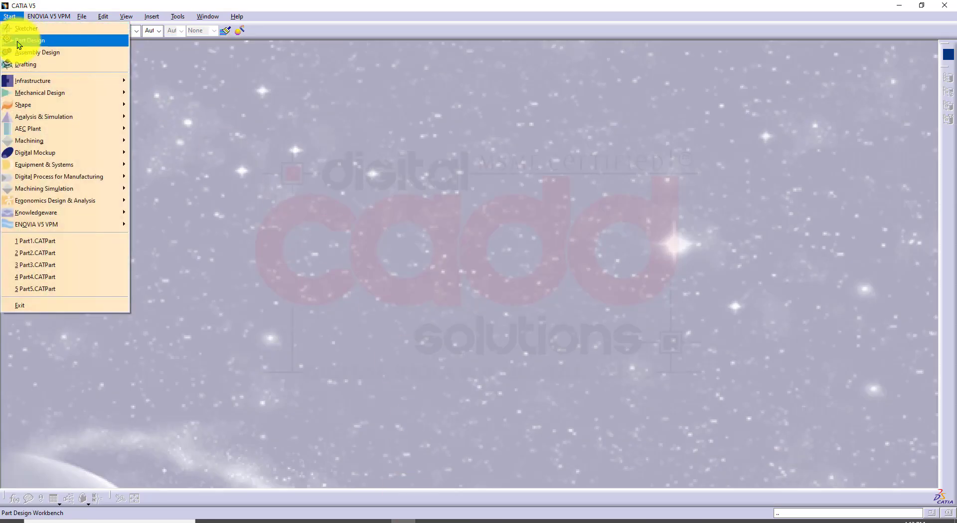
{"action": "left_click", "coordinate": [26, 40]}
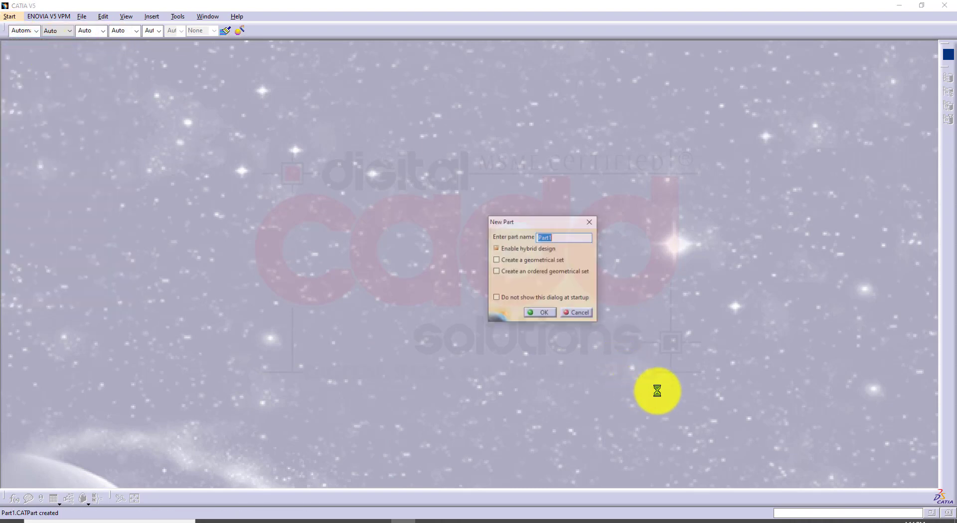
{"action": "left_click", "coordinate": [537, 311]}
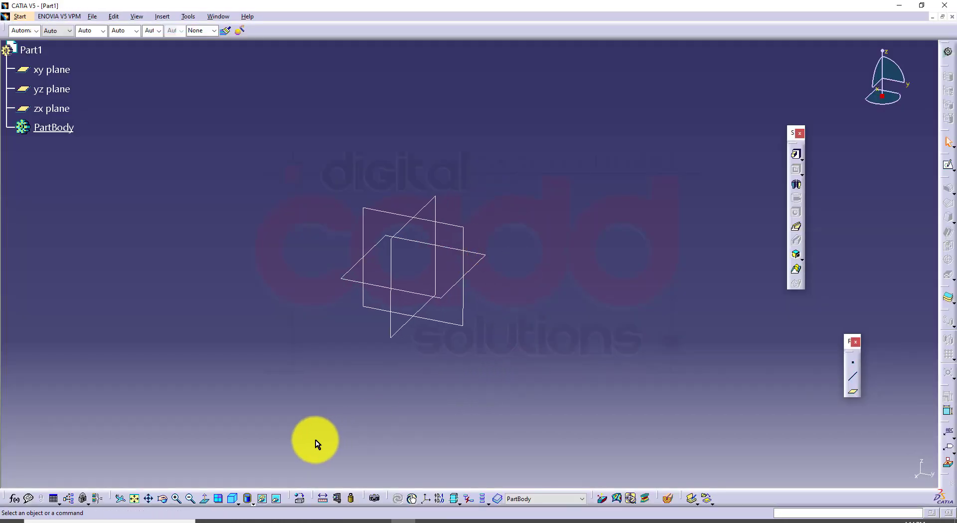
{"action": "left_click", "coordinate": [231, 498]}
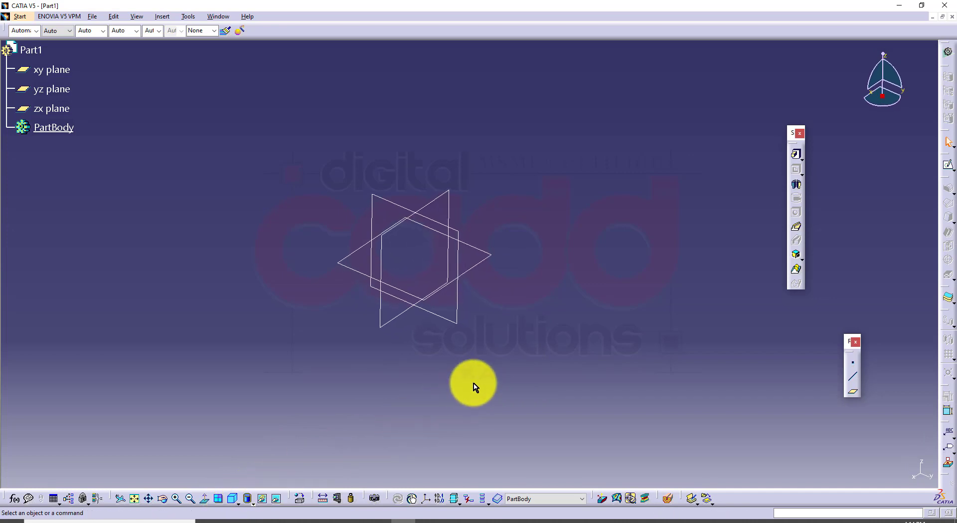
- Switch to the drawings PDF and check the two in-plane directions of the base in drawing 137
{"action": "left_click", "coordinate": [256, 520]}
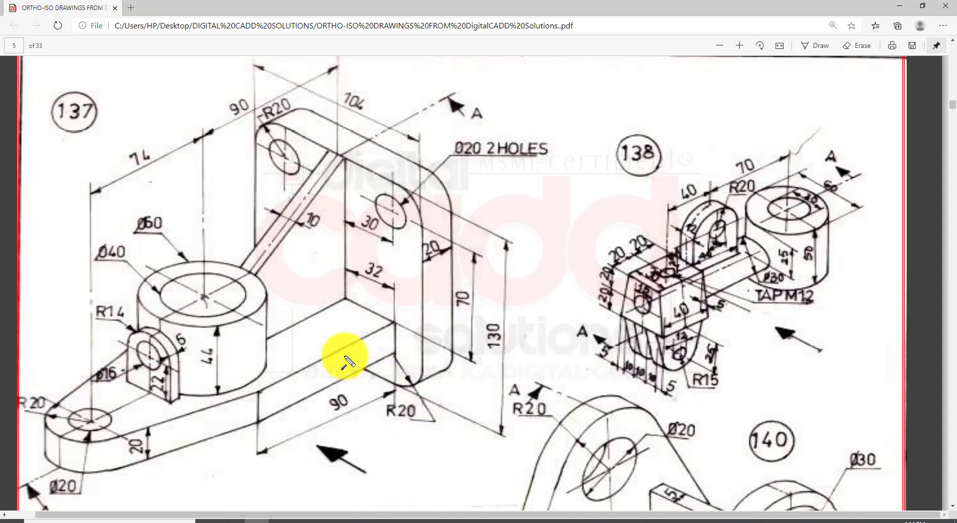
{"action": "left_click_drag", "start_coordinate": [332, 352], "coordinate": [275, 320]}
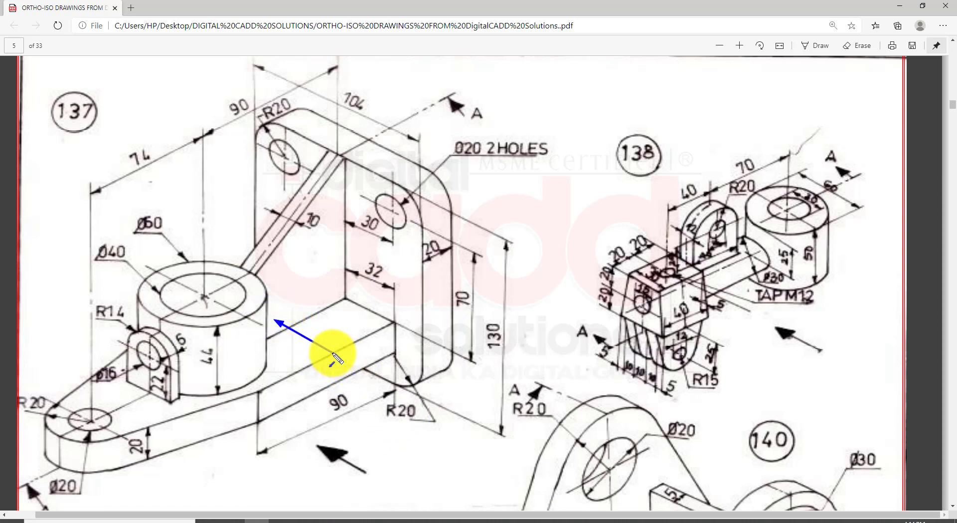
{"action": "left_click_drag", "start_coordinate": [332, 352], "coordinate": [412, 317]}
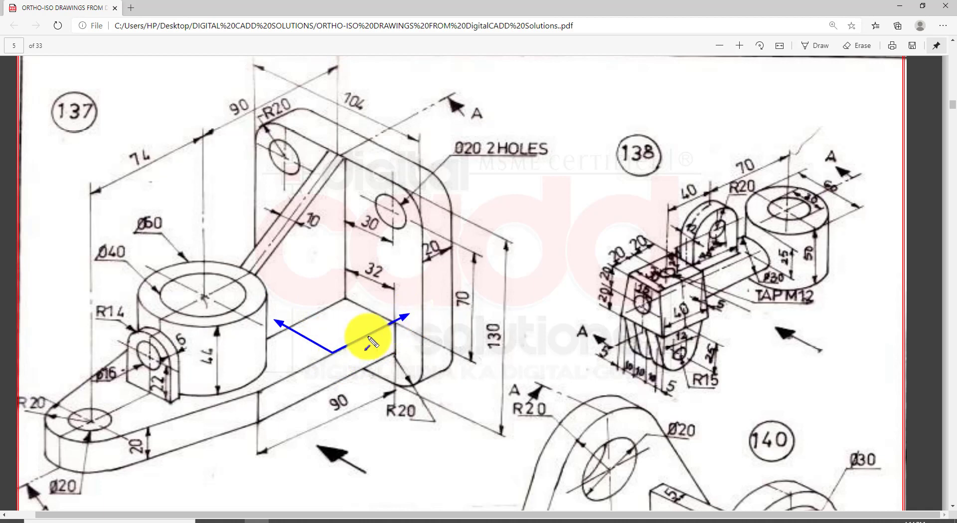
{"action": "key", "text": "Escape"}
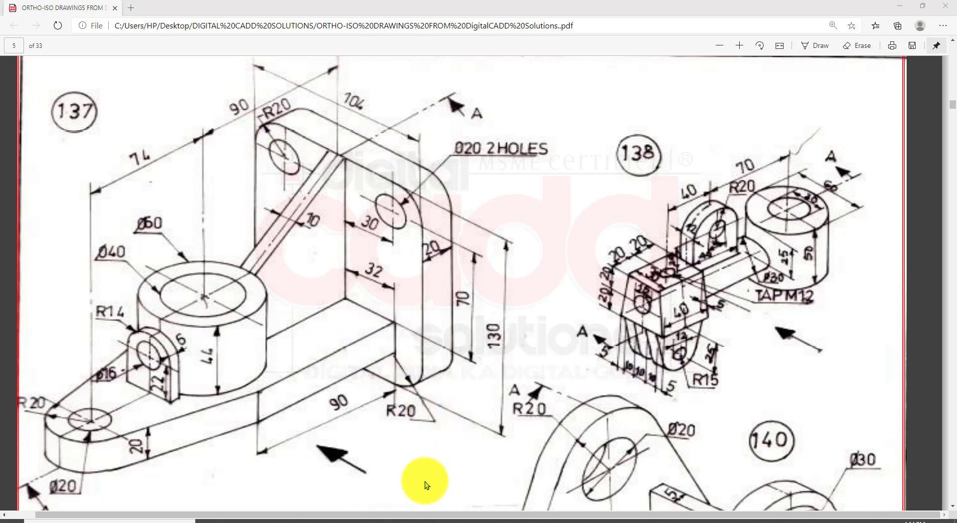
- Switch to CATIA and create a positioned sketch on the xy plane with both the H and V directions reversed
{"action": "left_click", "coordinate": [425, 522]}
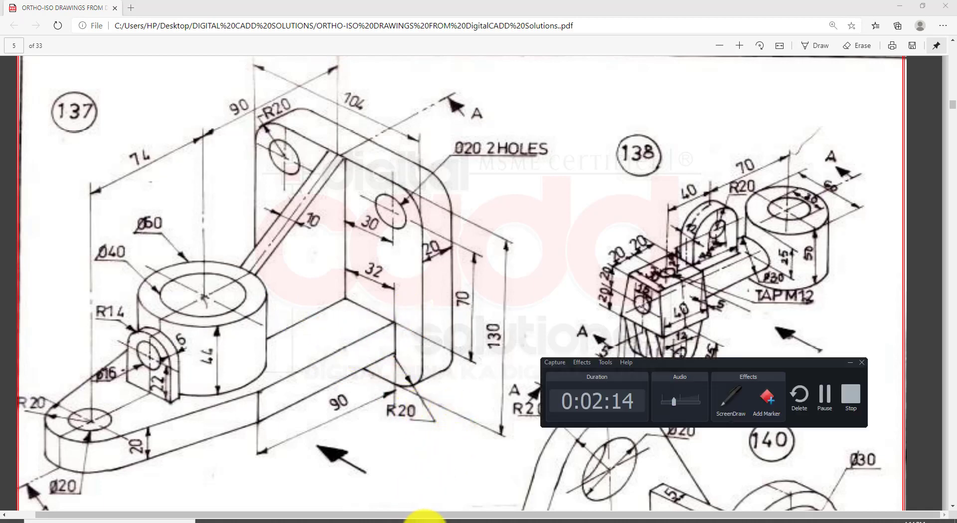
{"action": "left_click", "coordinate": [425, 521]}
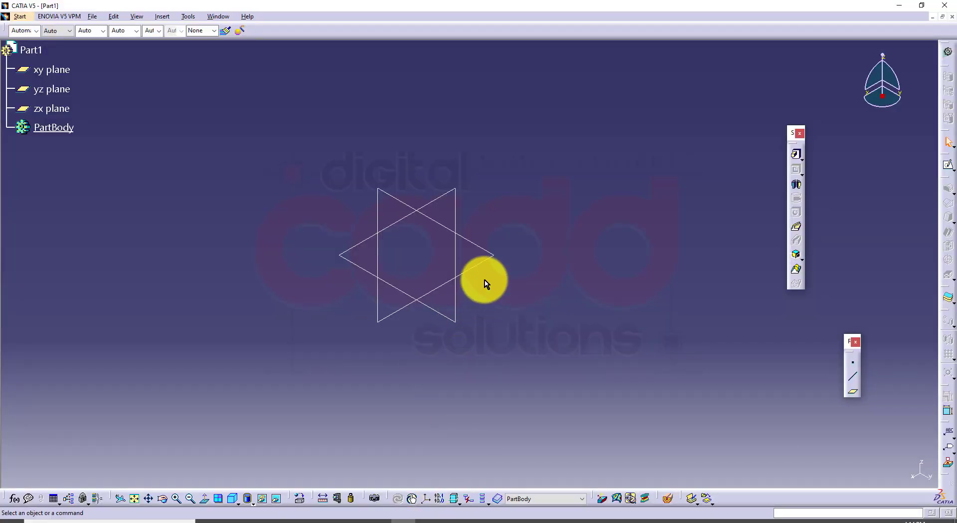
{"action": "left_click", "coordinate": [489, 262]}
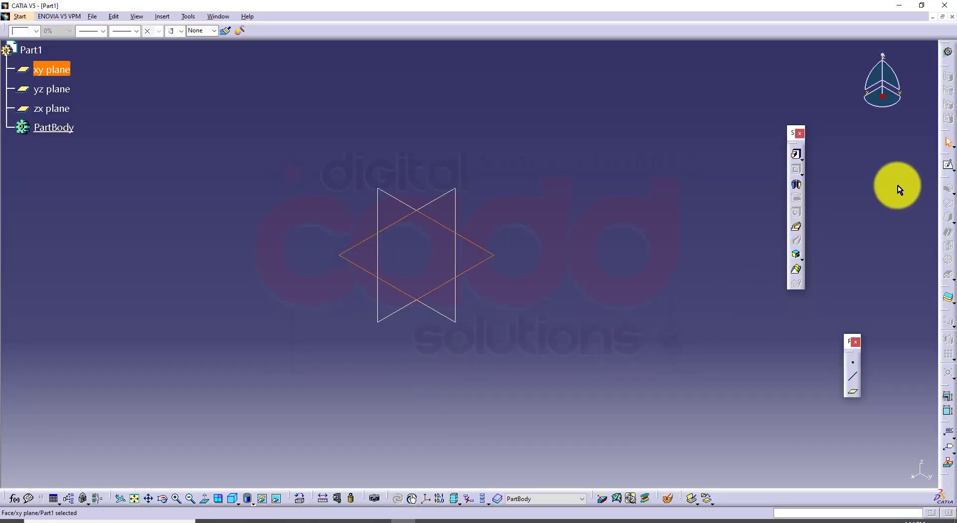
{"action": "left_click", "coordinate": [952, 168]}
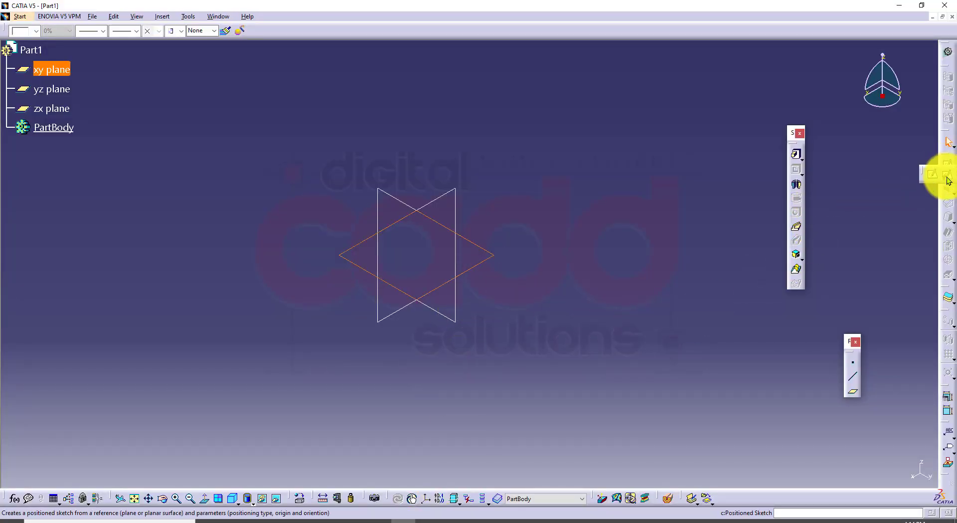
{"action": "left_click", "coordinate": [947, 179]}
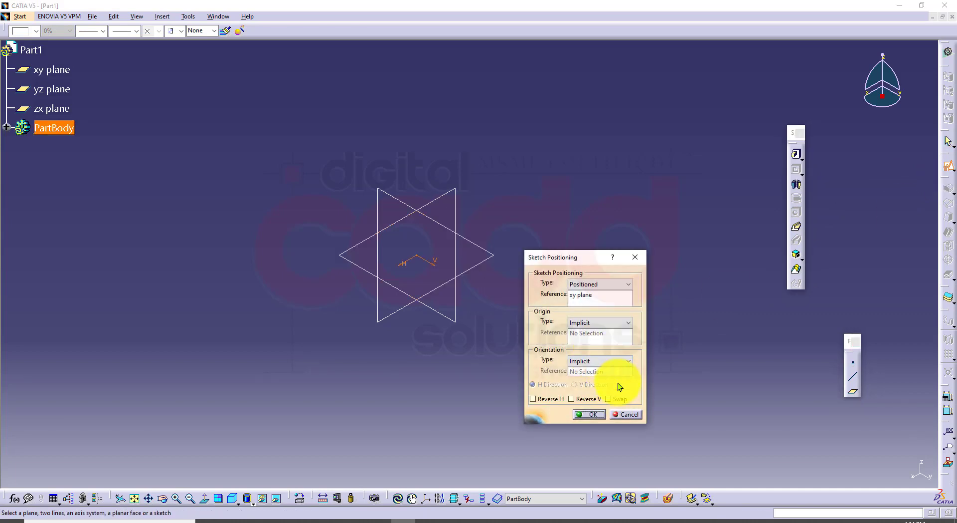
{"action": "left_click", "coordinate": [571, 399]}
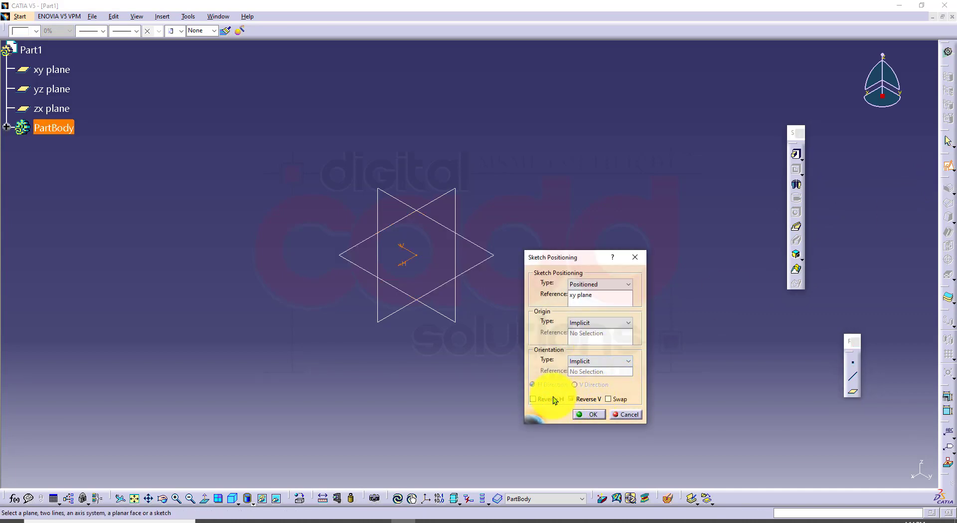
{"action": "left_click", "coordinate": [581, 414]}
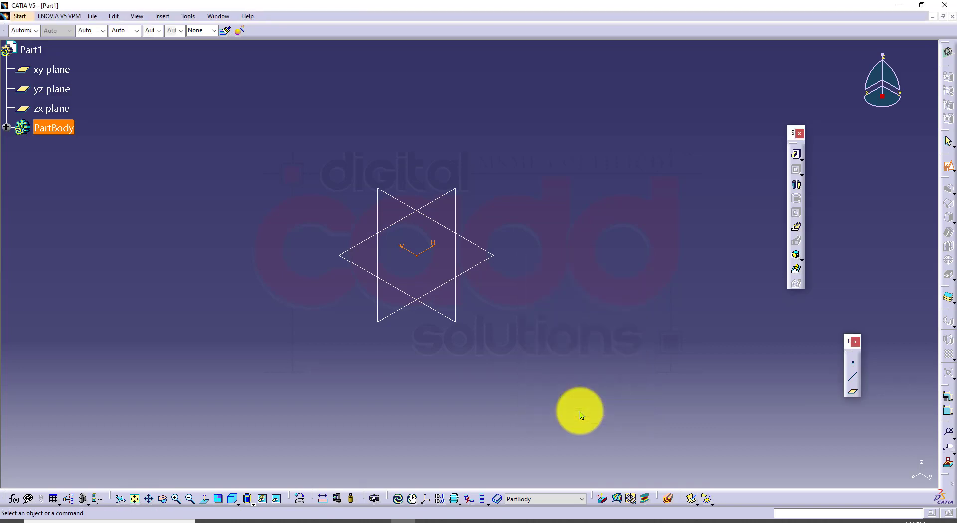
- Sketch a tall centered rectangle with its centre on the negative H axis and one long side on the V axis
{"action": "middle_click_drag", "start_coordinate": [587, 290], "coordinate": [601, 410]}
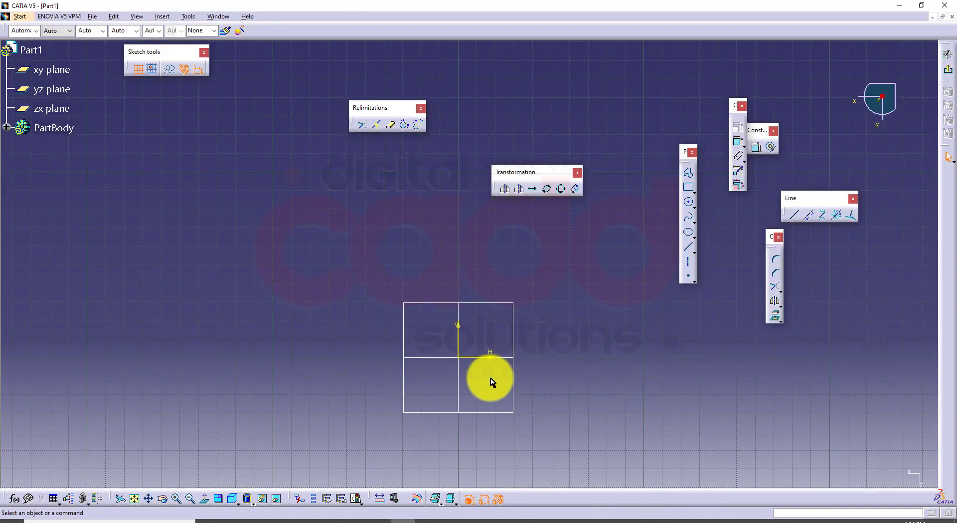
{"action": "left_click", "coordinate": [693, 191]}
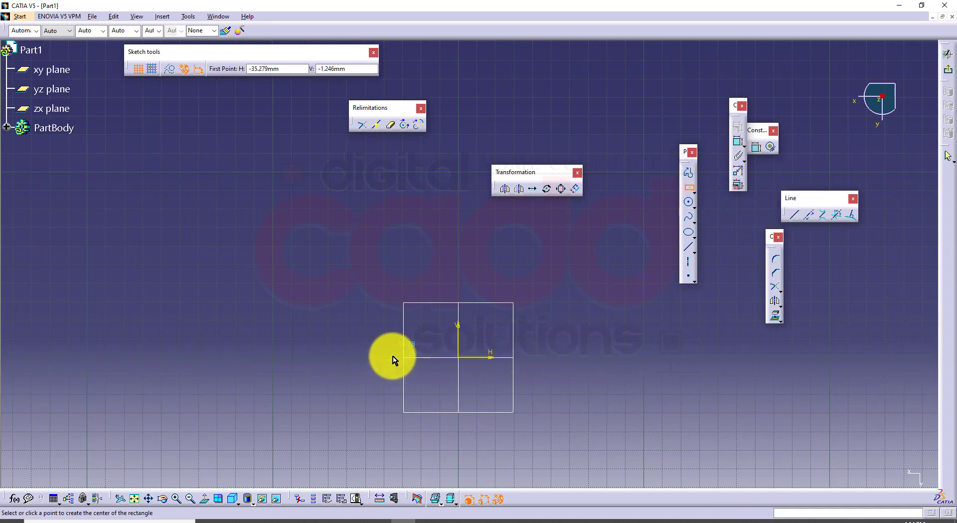
{"action": "left_click", "coordinate": [419, 357]}
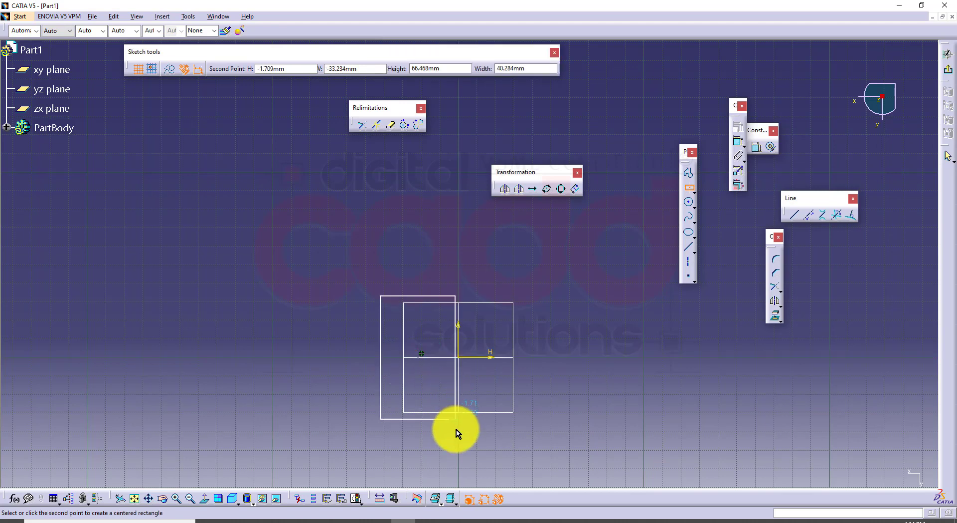
{"action": "left_click", "coordinate": [458, 458]}
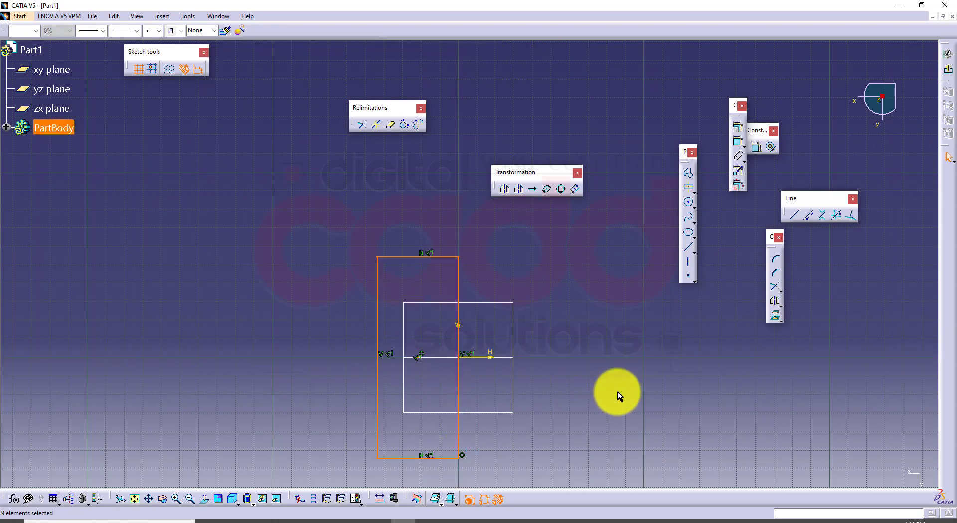
{"action": "left_click", "coordinate": [231, 498]}
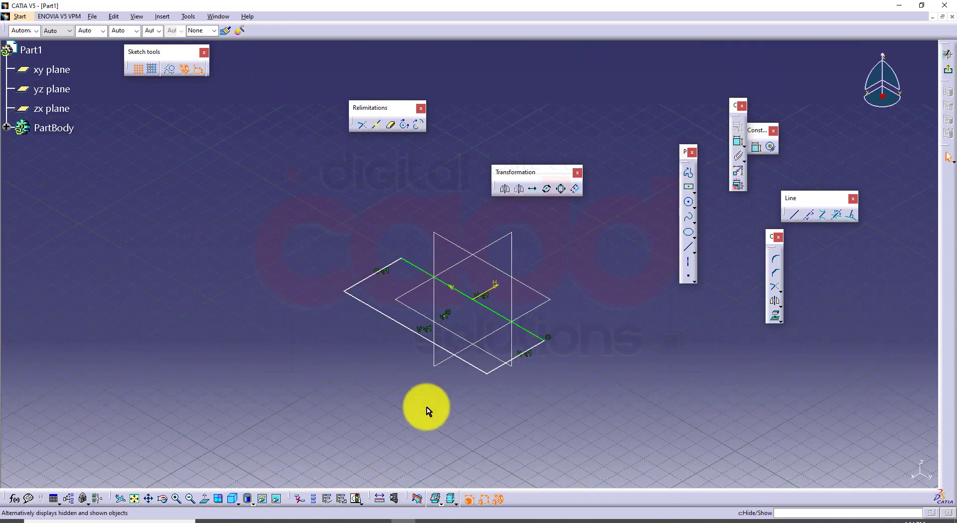
{"action": "left_click", "coordinate": [204, 497]}
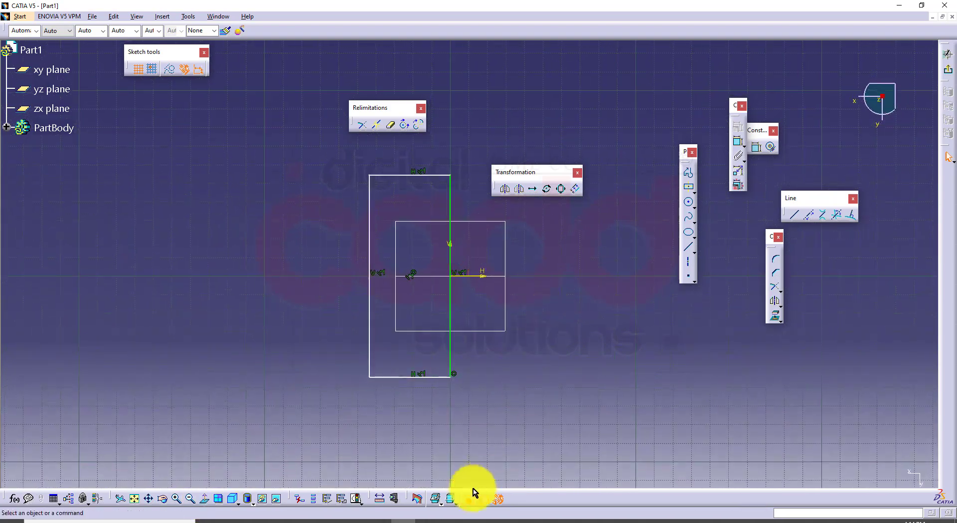
- Check the back plate's size in the drawings PDF, switch back to CATIA and dimension the rectangle's width as 20 mm
{"action": "left_click", "coordinate": [248, 519]}
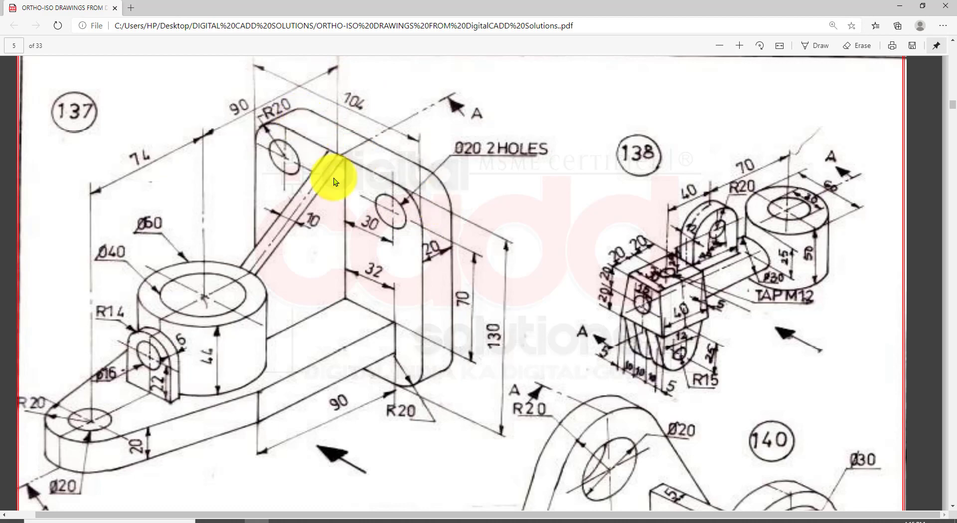
{"action": "left_click", "coordinate": [394, 519]}
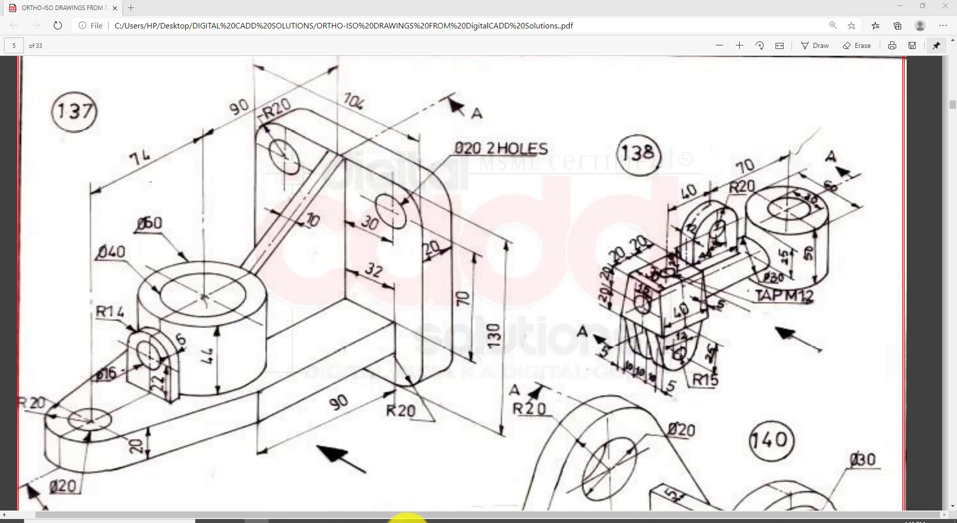
{"action": "left_click", "coordinate": [738, 145]}
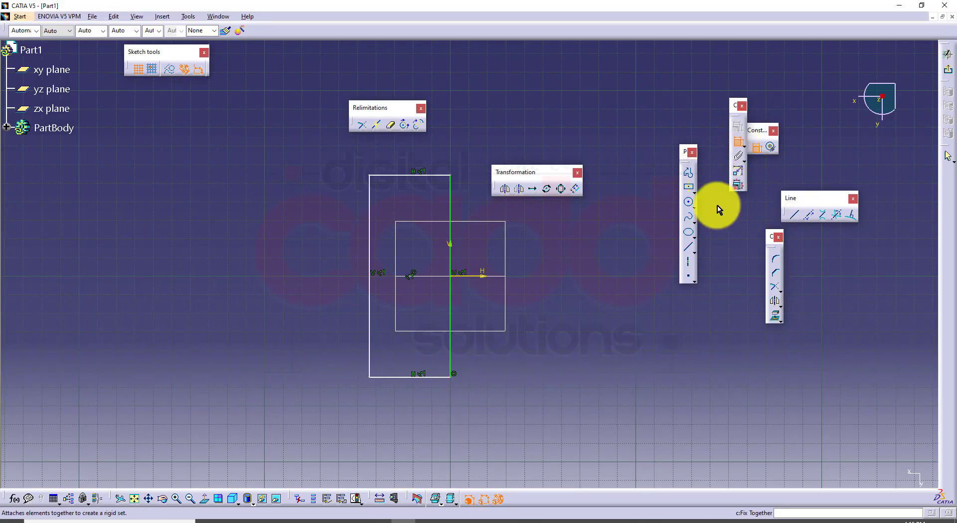
{"action": "left_click", "coordinate": [370, 350]}
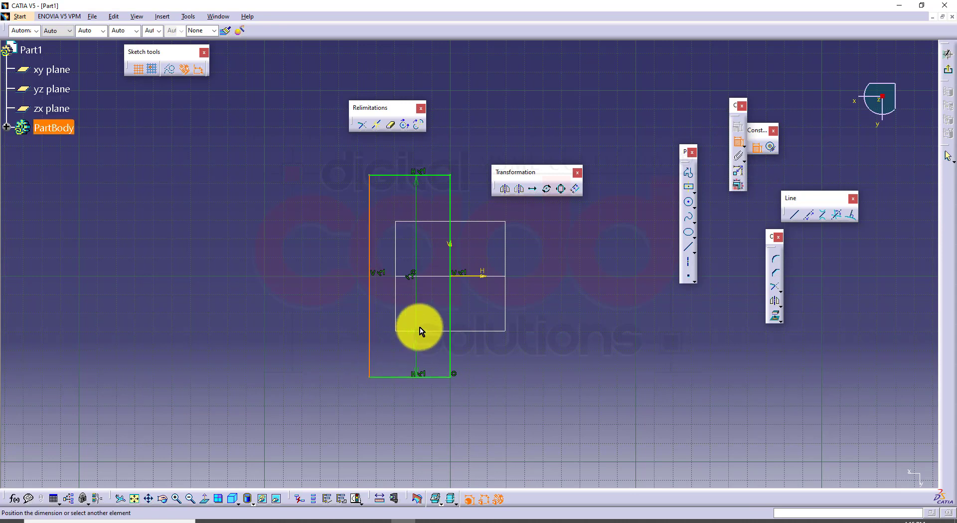
{"action": "left_click", "coordinate": [449, 301]}
{"action": "left_click", "coordinate": [408, 430]}
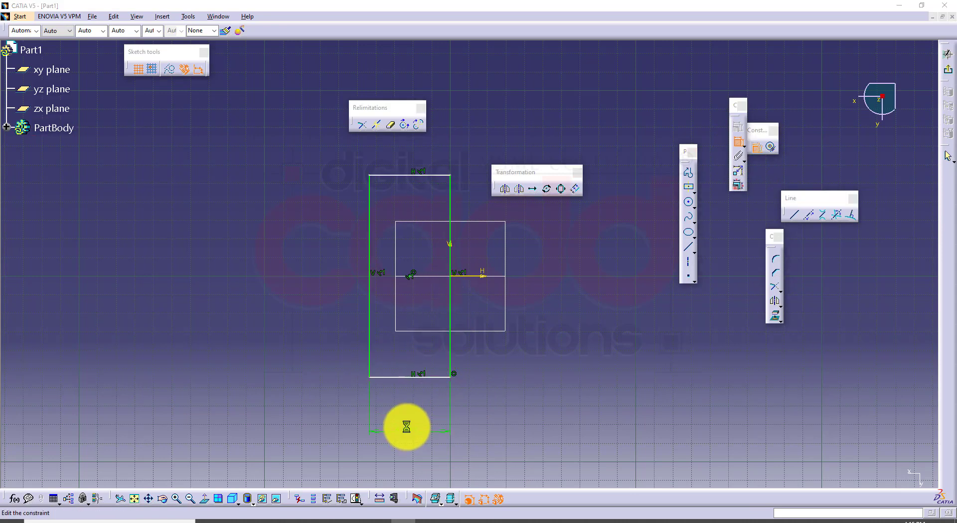
{"action": "double_click", "coordinate": [407, 428]}
{"action": "type", "text": "20mm"}
{"action": "key", "text": "Return"}
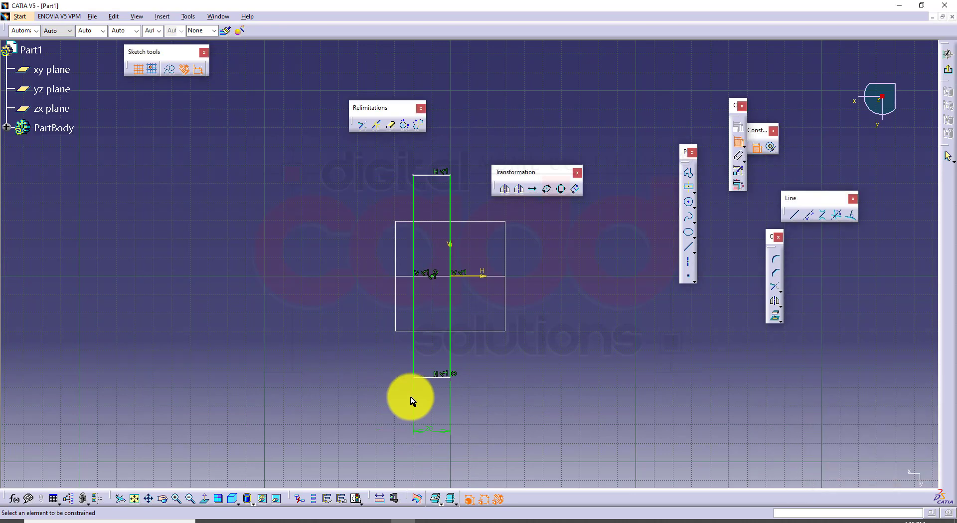
- Dimension the distance between the rectangle's two short sides as 104 mm
{"action": "left_click", "coordinate": [426, 175]}
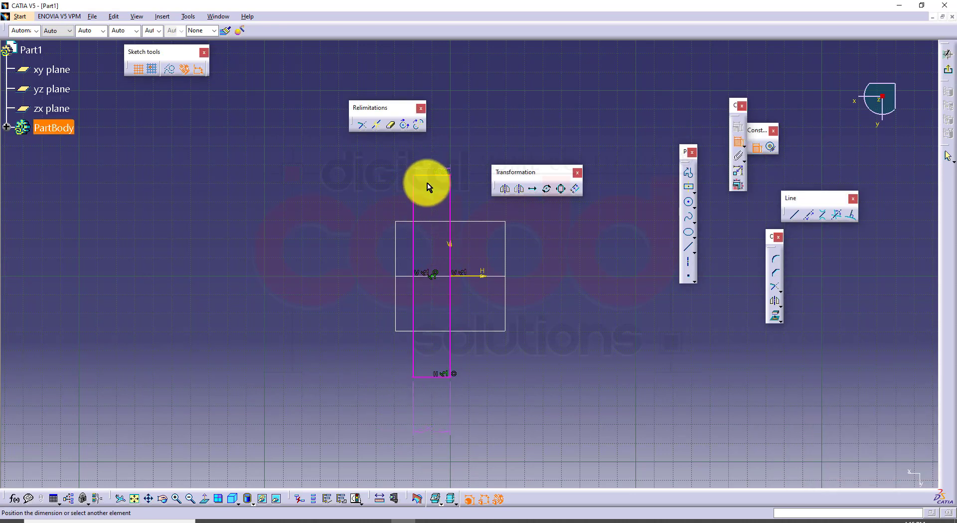
{"action": "left_click", "coordinate": [424, 377]}
{"action": "left_click", "coordinate": [530, 292]}
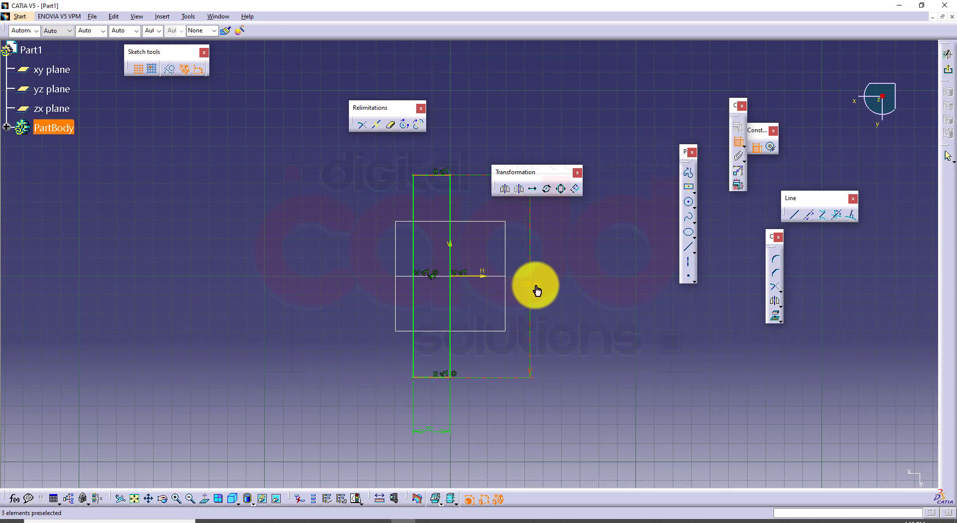
{"action": "double_click", "coordinate": [536, 290]}
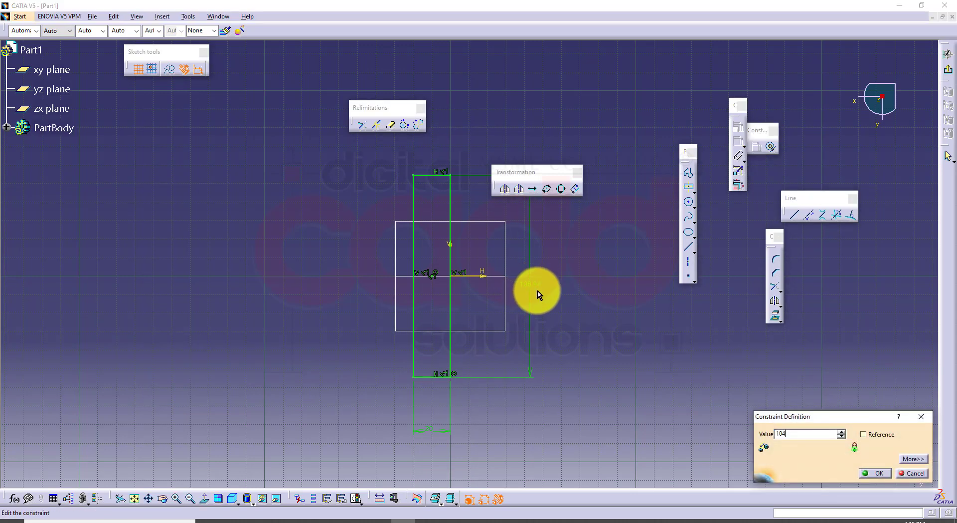
{"action": "key", "text": "Return"}
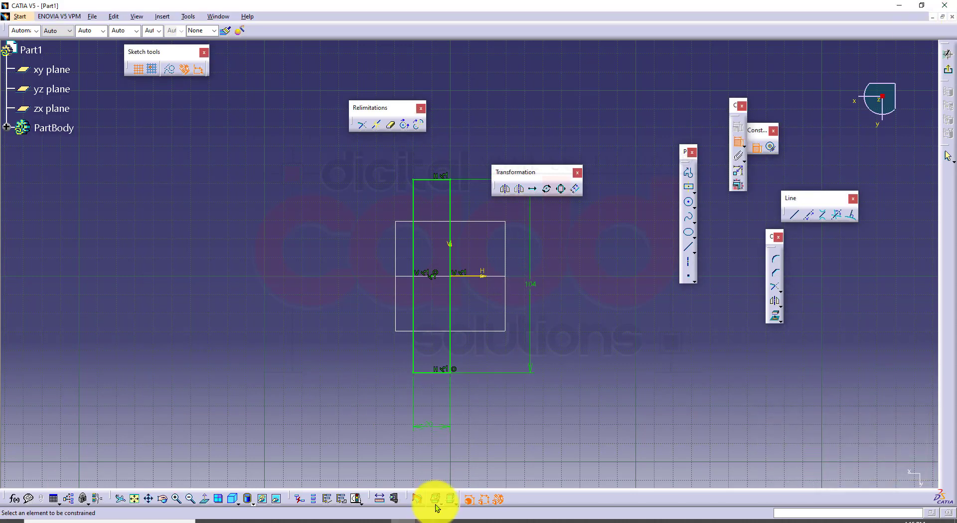
- Check the boss in the drawings PDF and, back in CATIA, sketch two concentric circles centred on the negative H axis, clear of the rectangle
{"action": "middle_click_drag", "start_coordinate": [451, 338], "coordinate": [512, 360]}
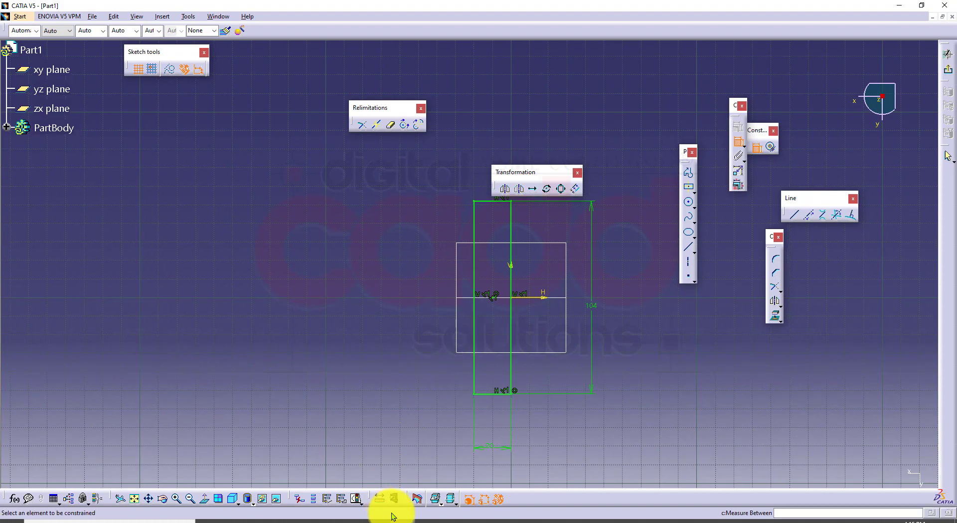
{"action": "left_click", "coordinate": [266, 520]}
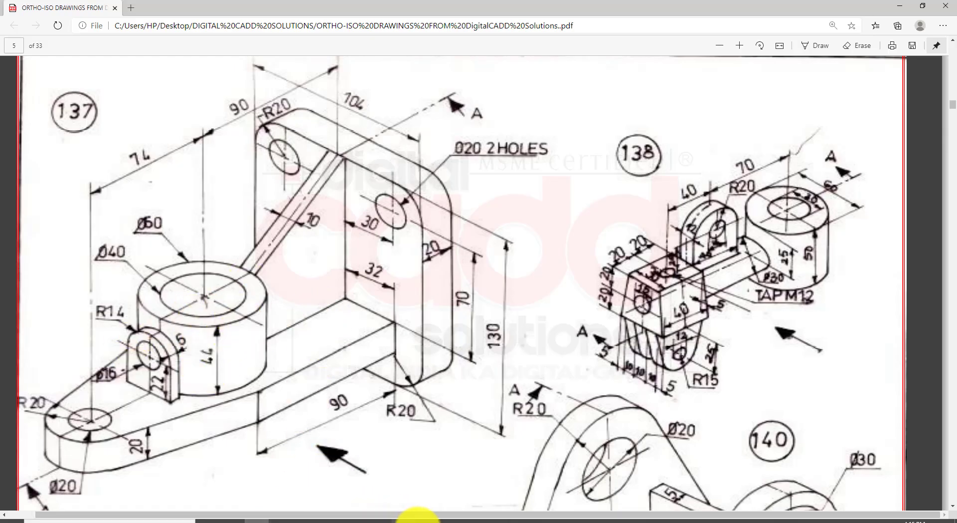
{"action": "left_click", "coordinate": [402, 519]}
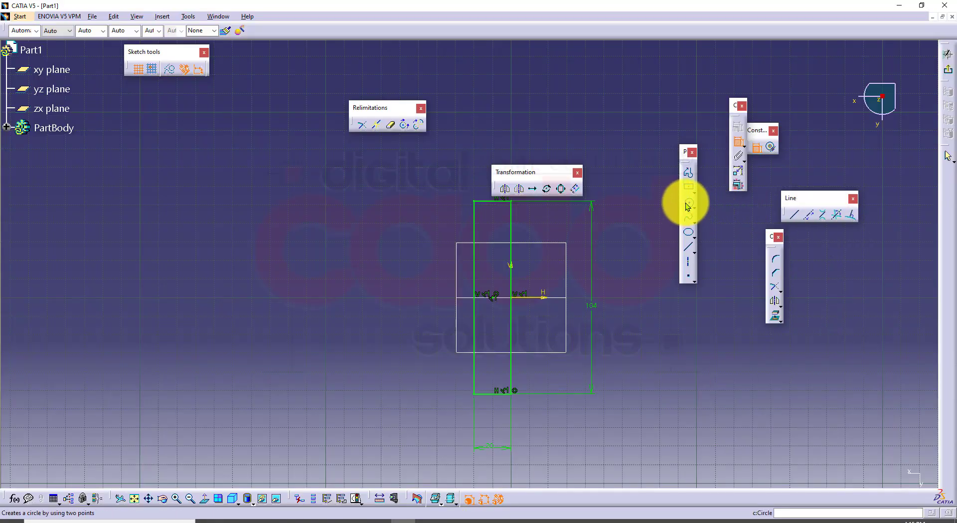
{"action": "left_click", "coordinate": [687, 203]}
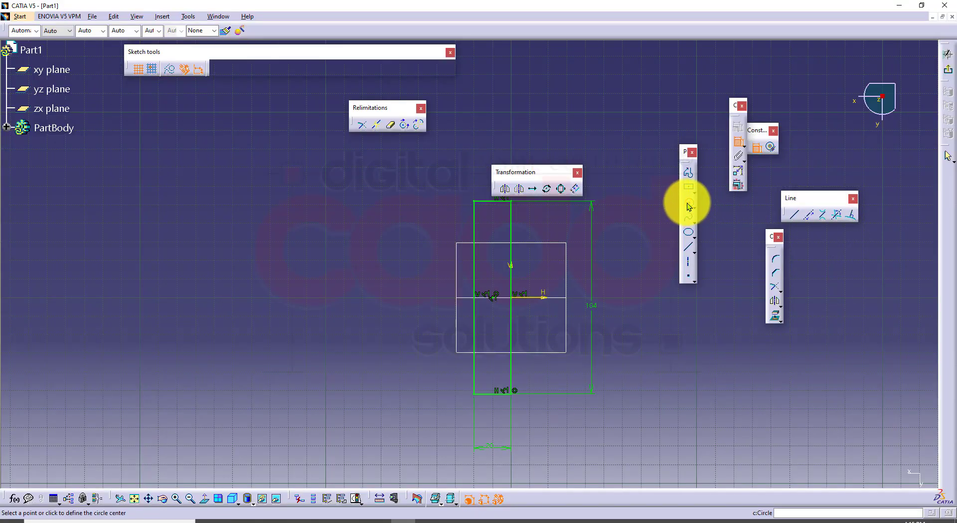
{"action": "left_click", "coordinate": [271, 297]}
{"action": "left_click", "coordinate": [279, 359]}
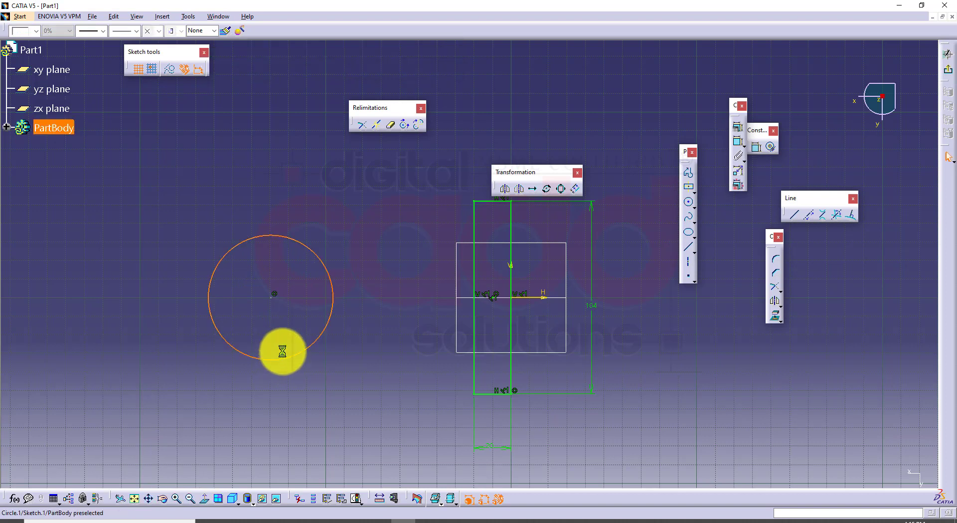
{"action": "left_click", "coordinate": [688, 202]}
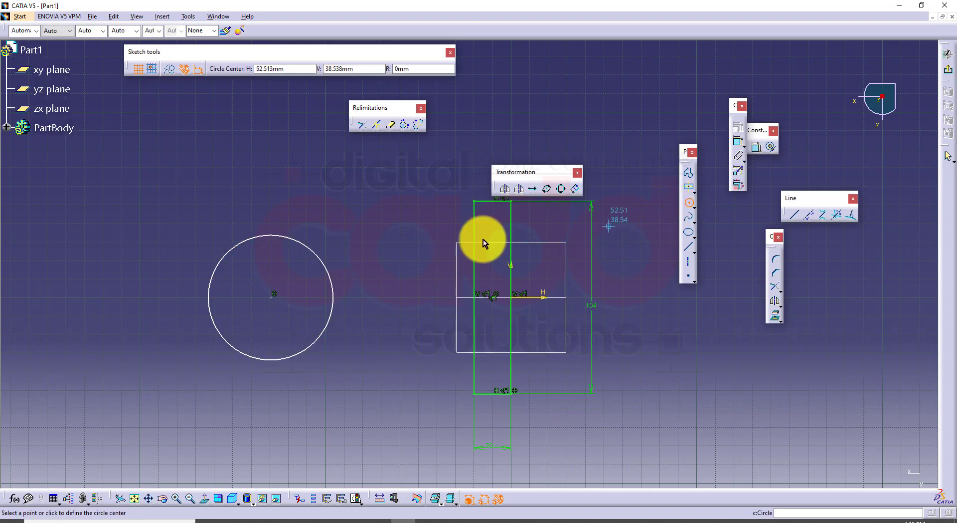
{"action": "left_click", "coordinate": [272, 298]}
{"action": "left_click", "coordinate": [277, 326]}
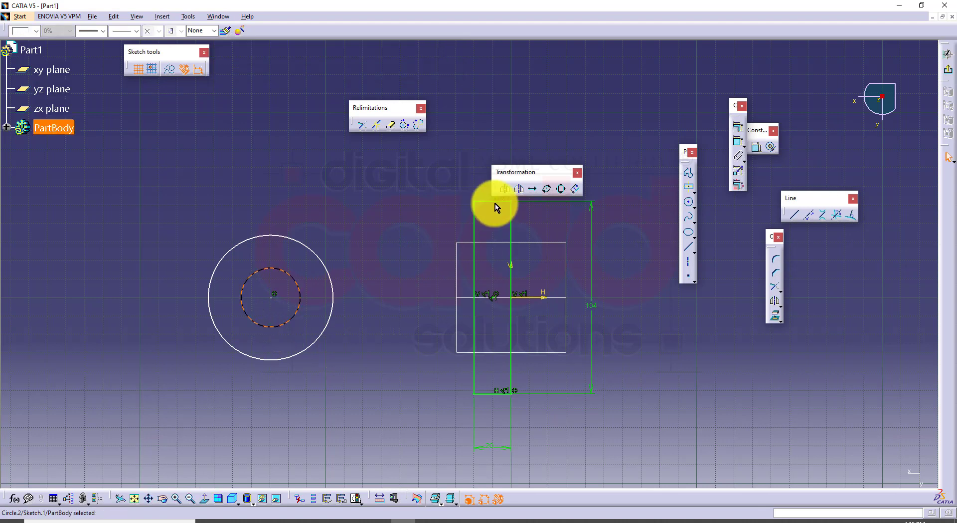
- Check the boss diameters in the drawings PDF and, back in CATIA, dimension the outer circle as 60 mm and the inner as 40 mm
{"action": "left_click", "coordinate": [691, 174]}
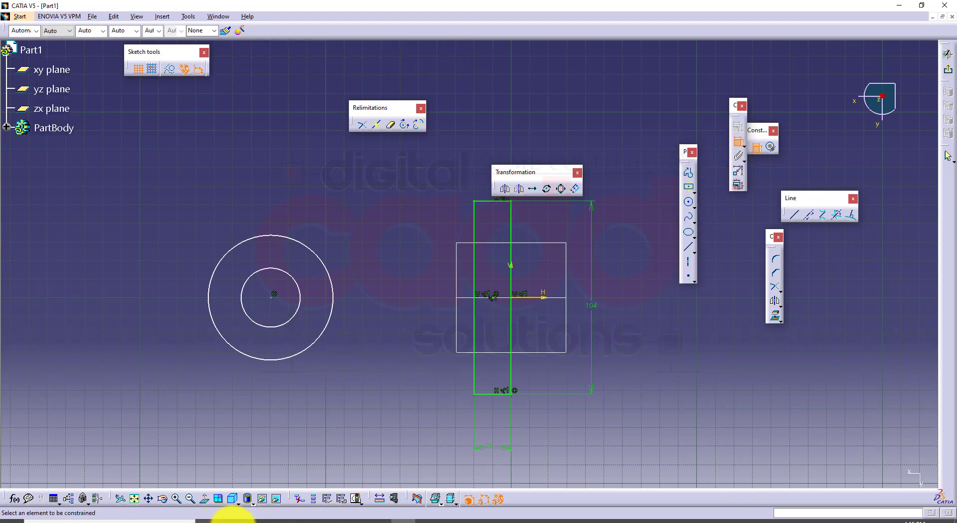
{"action": "left_click", "coordinate": [281, 520]}
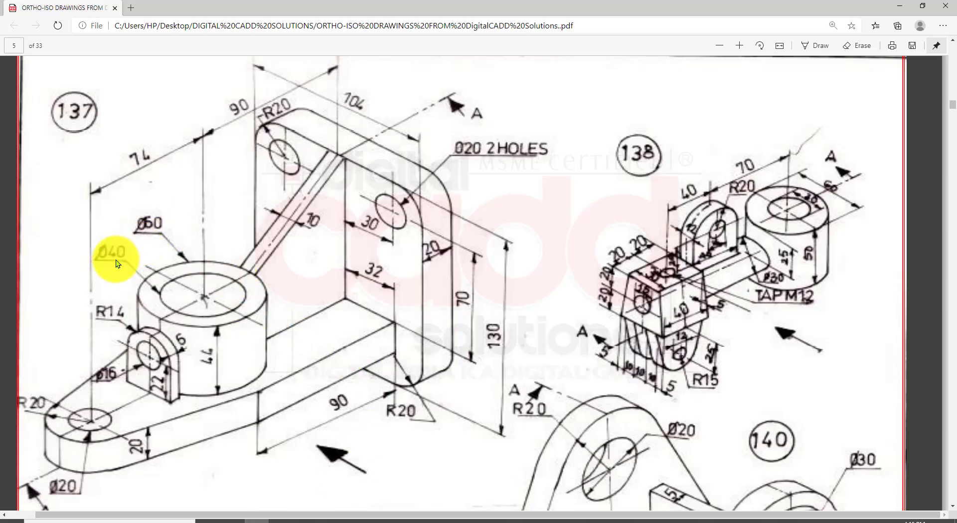
{"action": "left_click", "coordinate": [402, 520]}
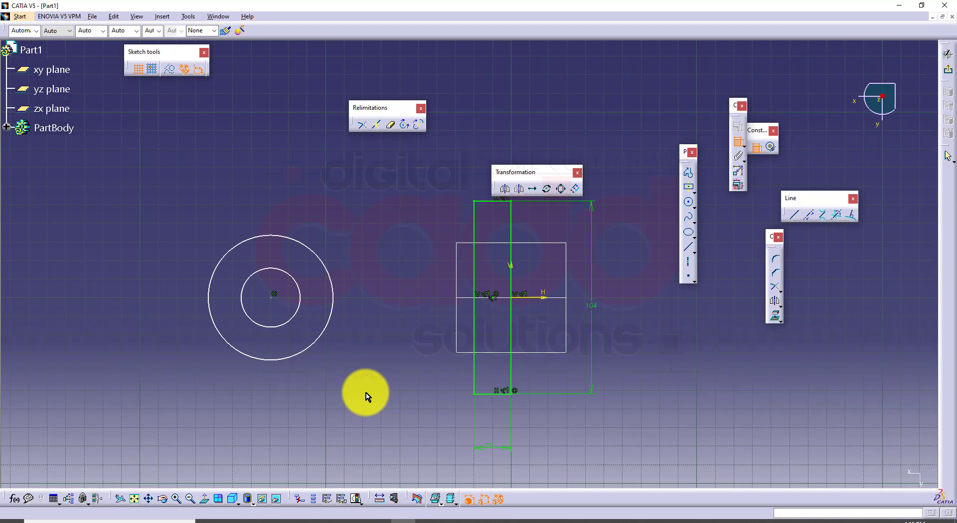
{"action": "left_click", "coordinate": [289, 238]}
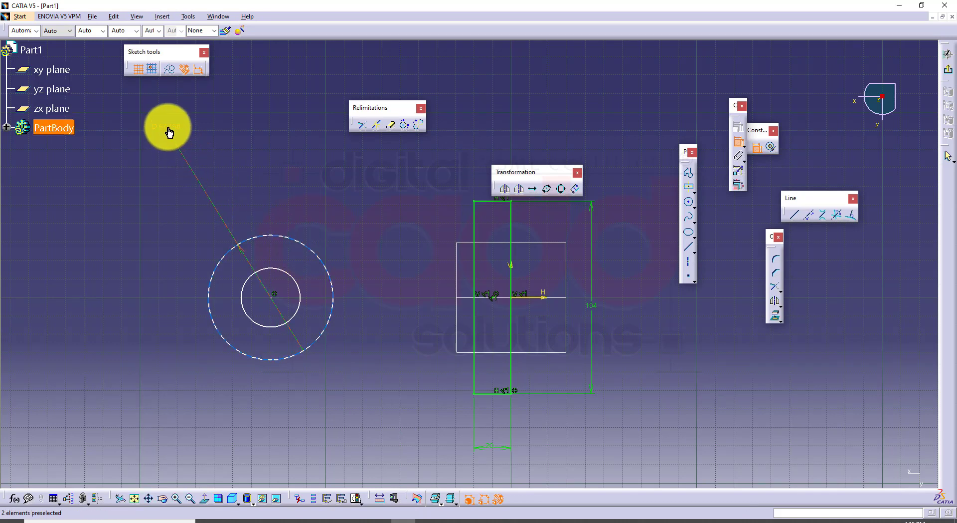
{"action": "double_click", "coordinate": [167, 128]}
{"action": "key", "text": "Return"}
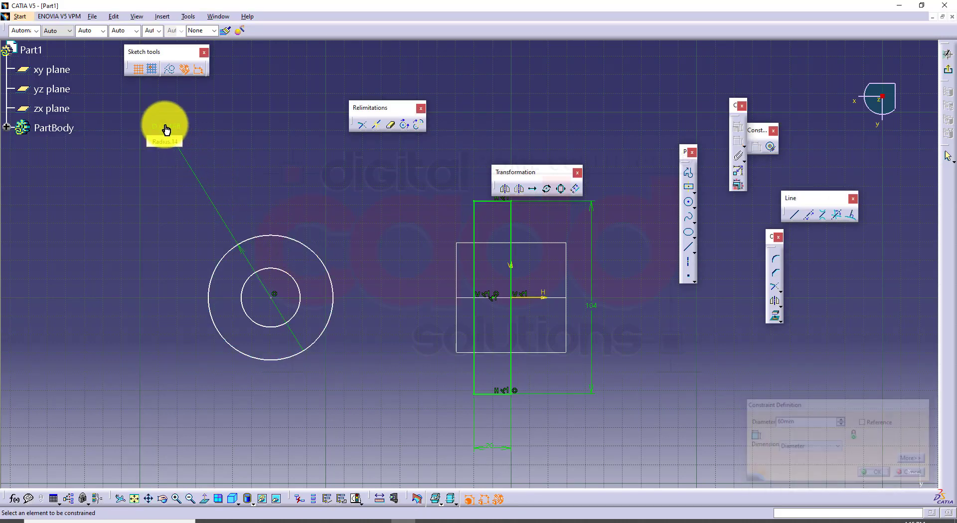
{"action": "left_click", "coordinate": [278, 273]}
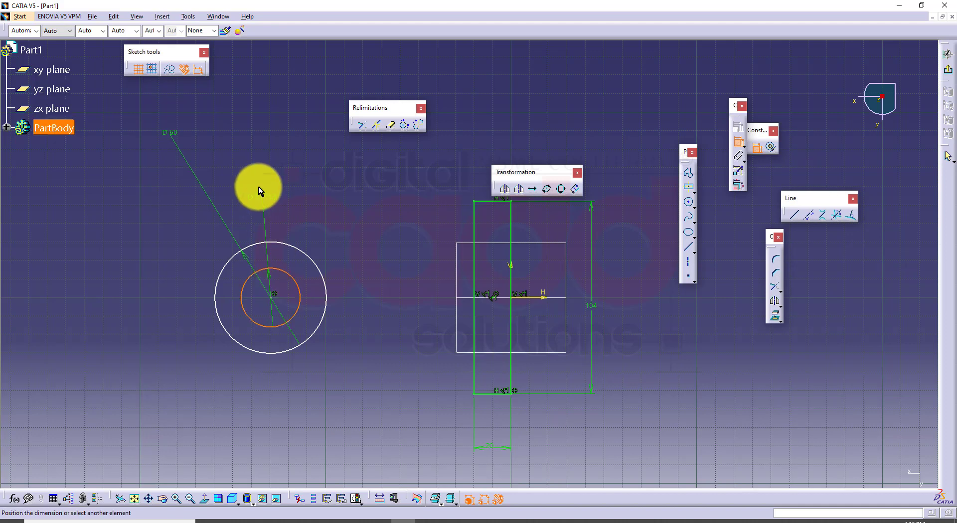
{"action": "double_click", "coordinate": [252, 164]}
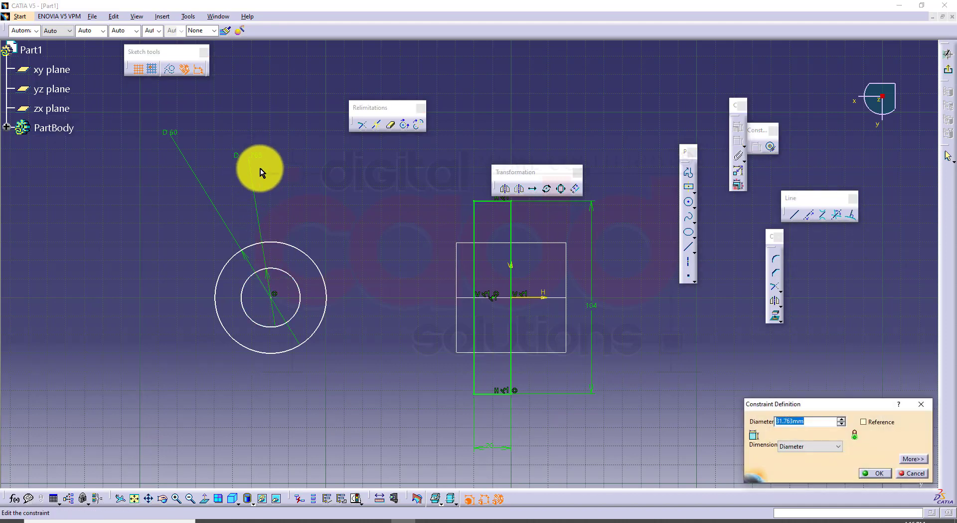
{"action": "key", "text": "Return"}
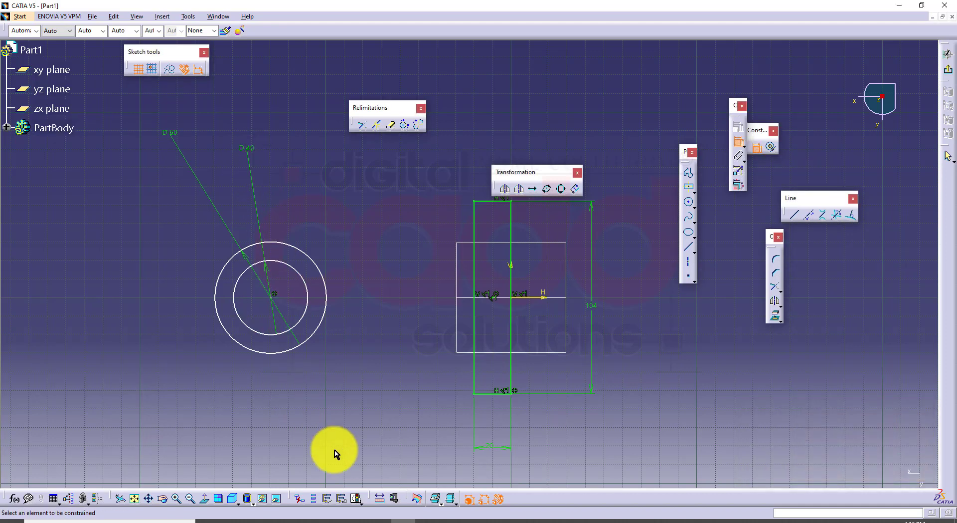
- Check the boss position in the drawings PDF and, back in CATIA, dimension the boss centre 90 mm from the rectangle's nearer long side
{"action": "left_click", "coordinate": [251, 509]}
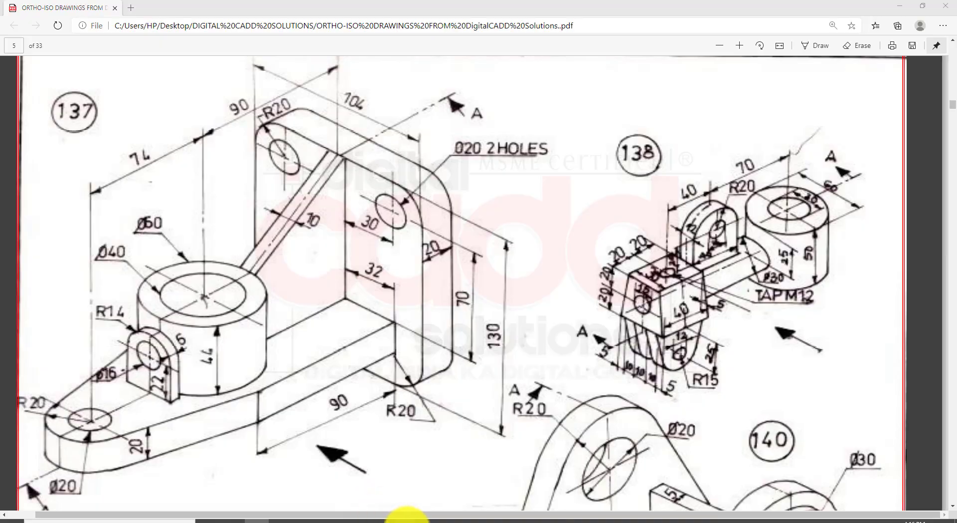
{"action": "left_click", "coordinate": [406, 518]}
{"action": "left_click", "coordinate": [476, 243]}
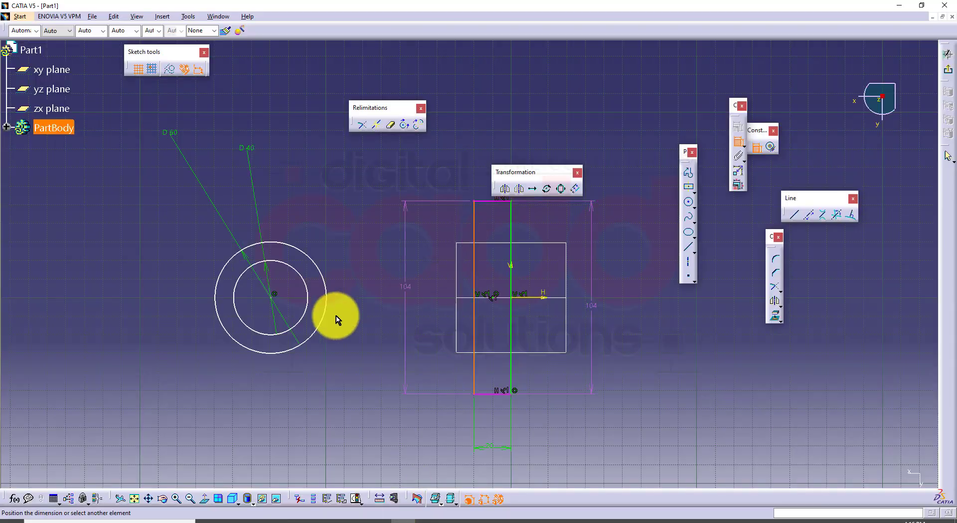
{"action": "left_click", "coordinate": [276, 298]}
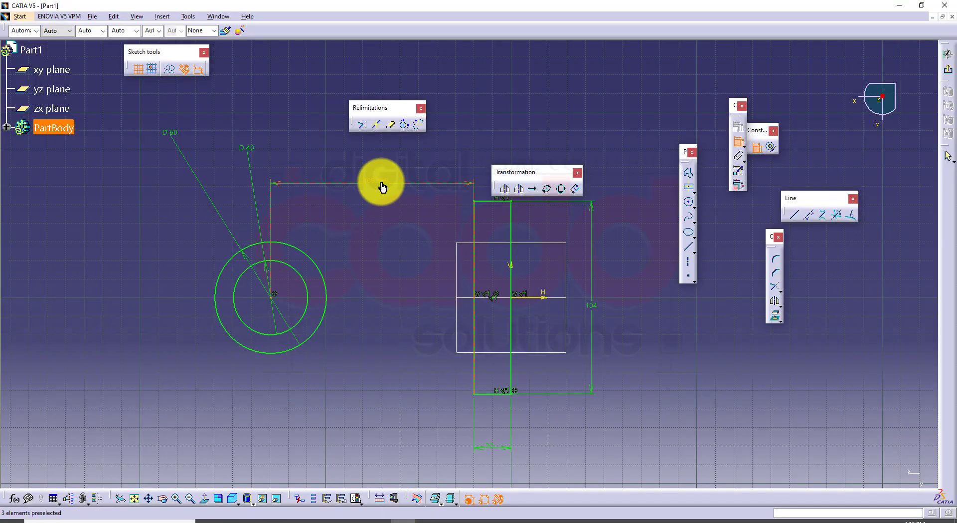
{"action": "double_click", "coordinate": [379, 183]}
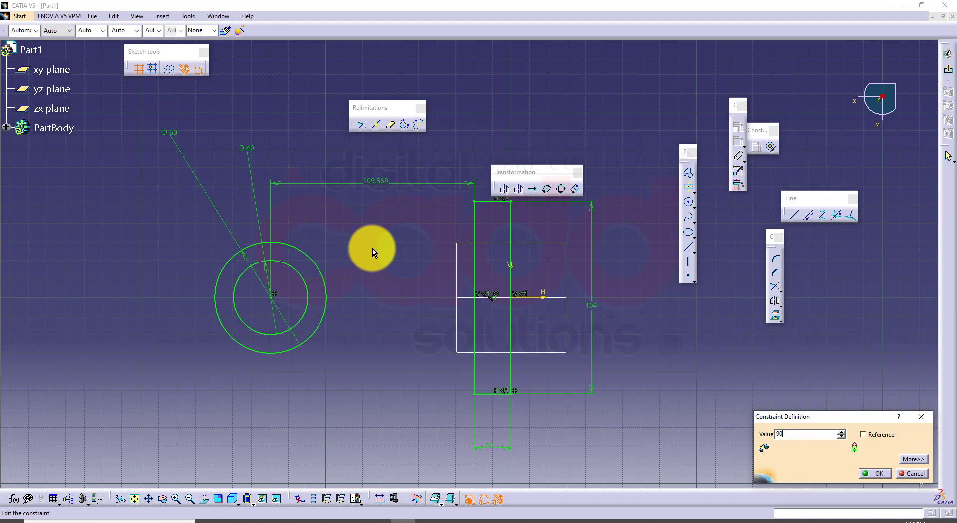
{"action": "type", "text": "90"}
{"action": "key", "text": "Return"}
{"action": "middle_click_drag", "start_coordinate": [413, 325], "coordinate": [458, 350]}
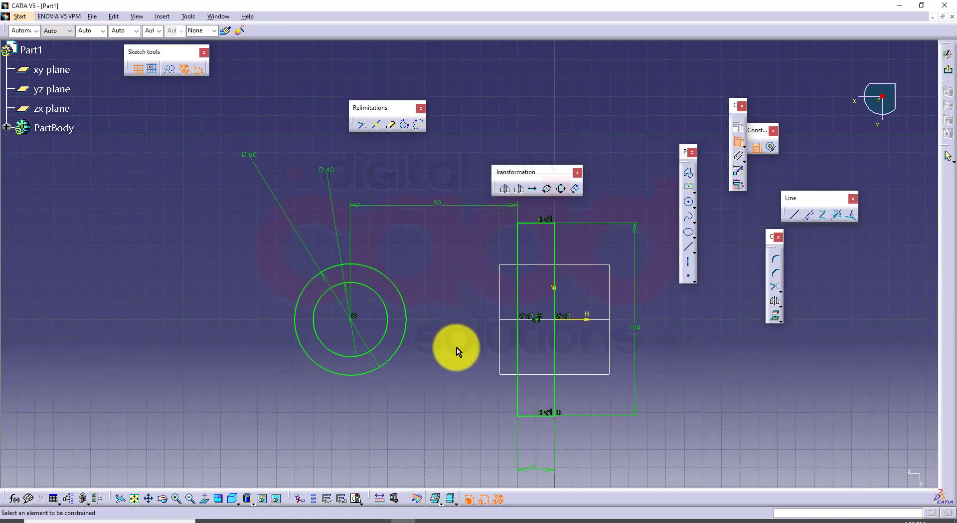
- Check the arm's end in the drawings PDF and, back in CATIA, sketch two concentric circles beyond the boss on the H axis, radii about 22 and 9.7 mm
{"action": "left_click", "coordinate": [260, 520]}
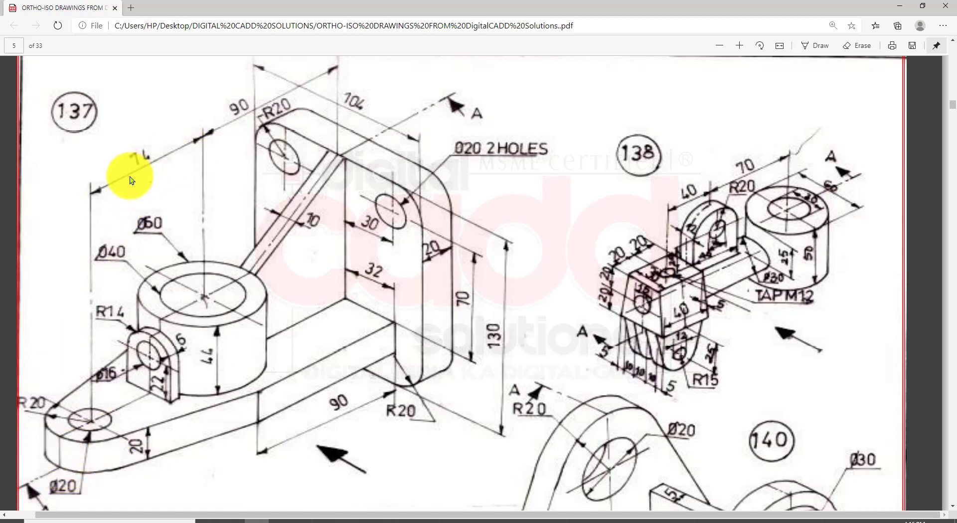
{"action": "left_click", "coordinate": [406, 519]}
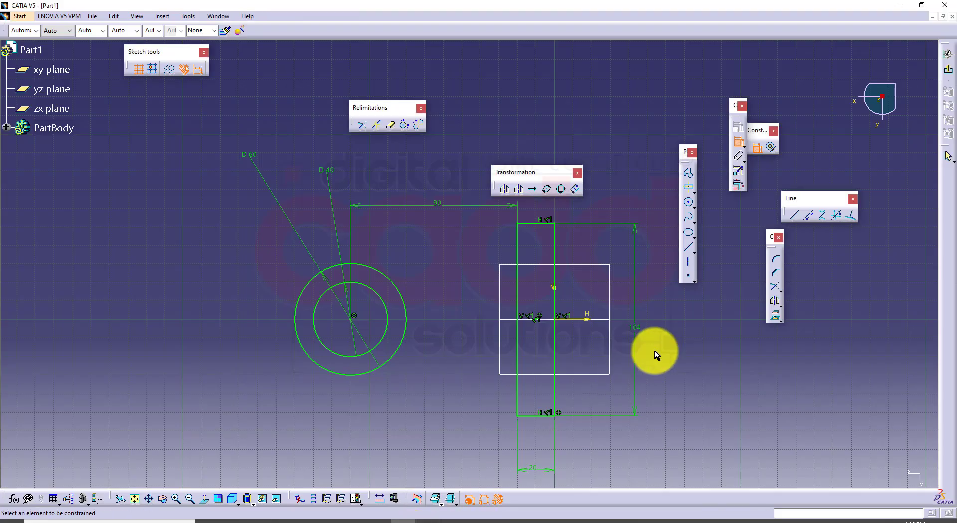
{"action": "left_click", "coordinate": [689, 202]}
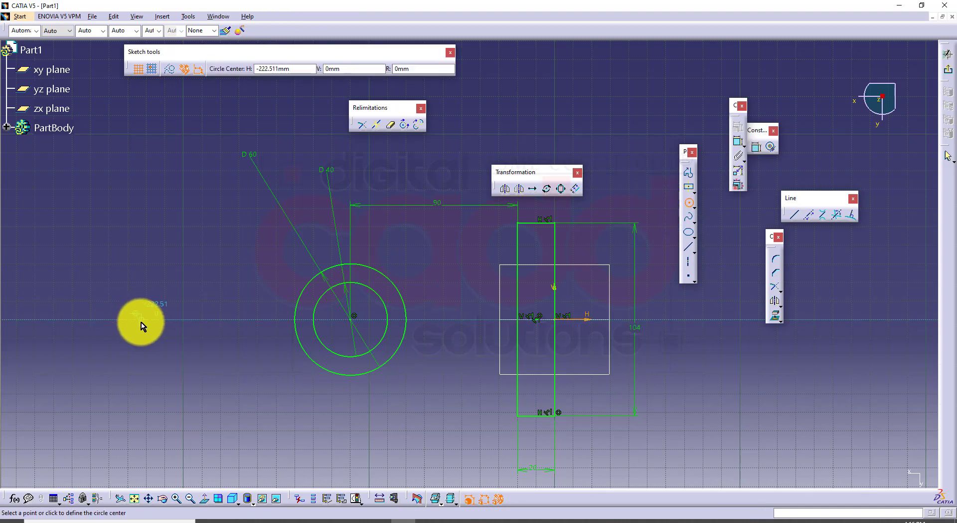
{"action": "left_click", "coordinate": [141, 321]}
{"action": "left_click", "coordinate": [150, 359]}
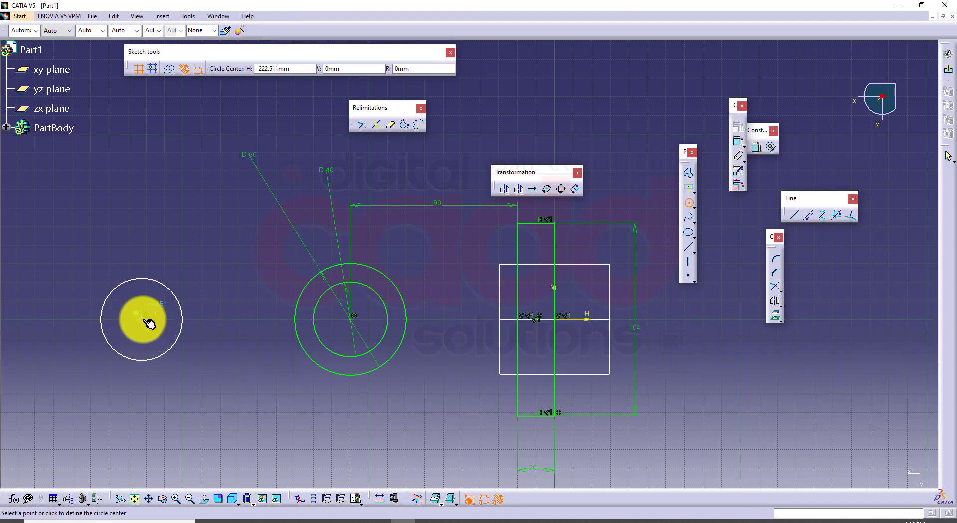
{"action": "left_click", "coordinate": [141, 337]}
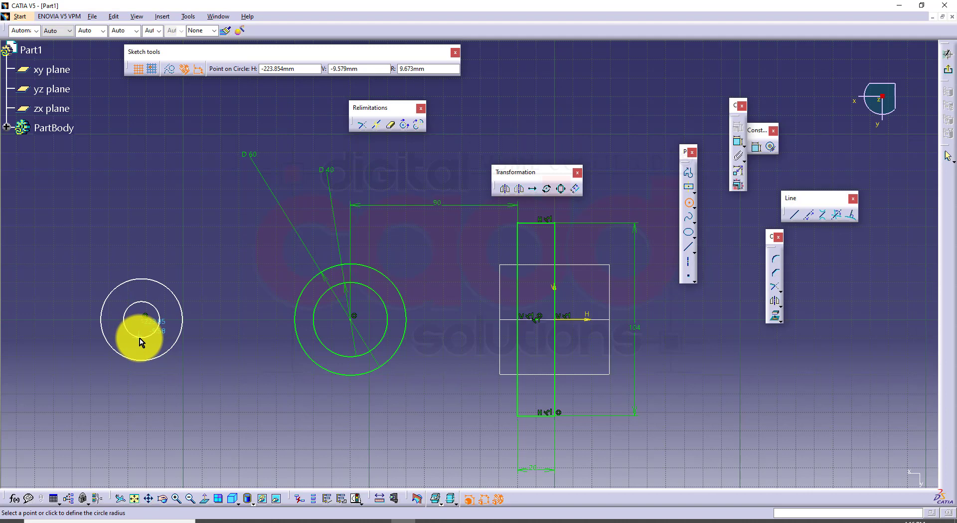
- Dimension the distance between the centres of the boss and the new end circles as 74 mm
{"action": "left_click", "coordinate": [739, 142]}
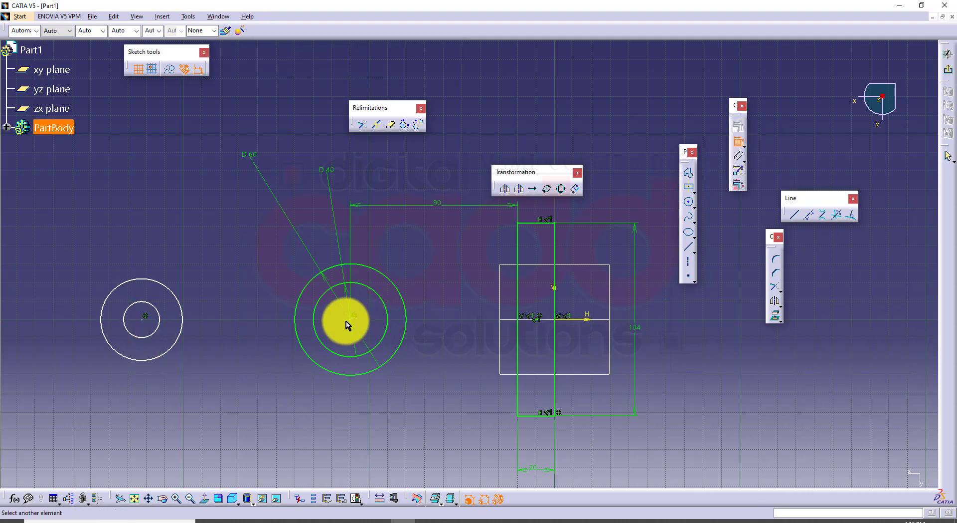
{"action": "left_click", "coordinate": [146, 320]}
{"action": "left_click", "coordinate": [231, 202]}
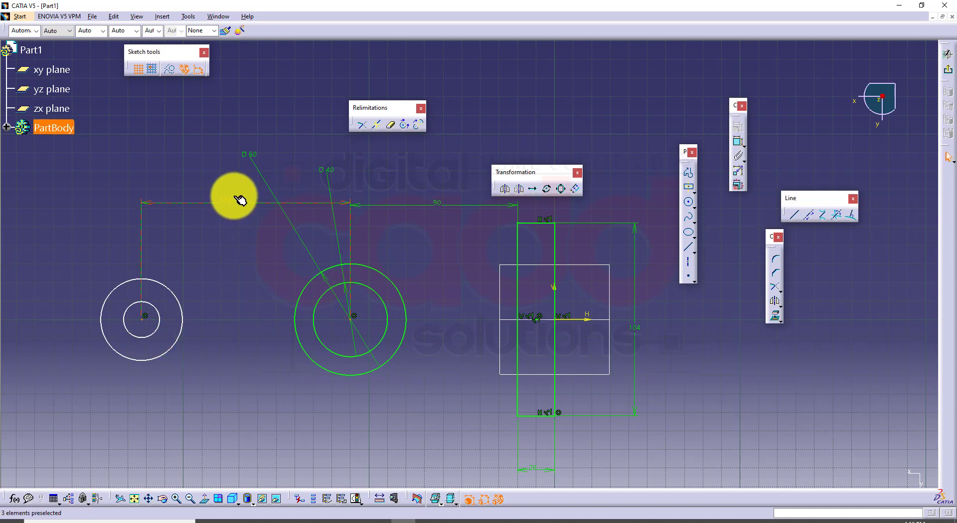
{"action": "double_click", "coordinate": [209, 198]}
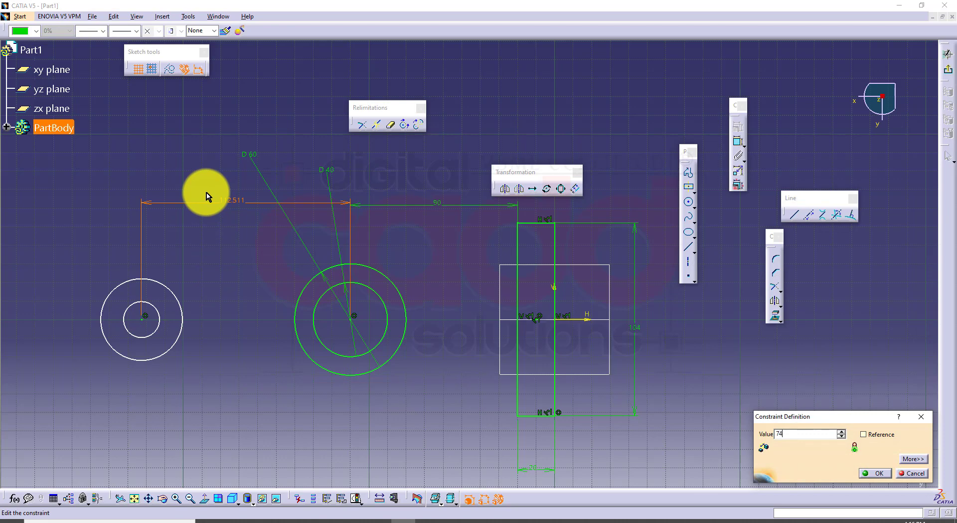
{"action": "key", "text": "Return"}
- Check the end hole and rounding in the drawings PDF and, back in CATIA, dimension the inner end circle's diameter as 20 mm
{"action": "left_click", "coordinate": [253, 519]}
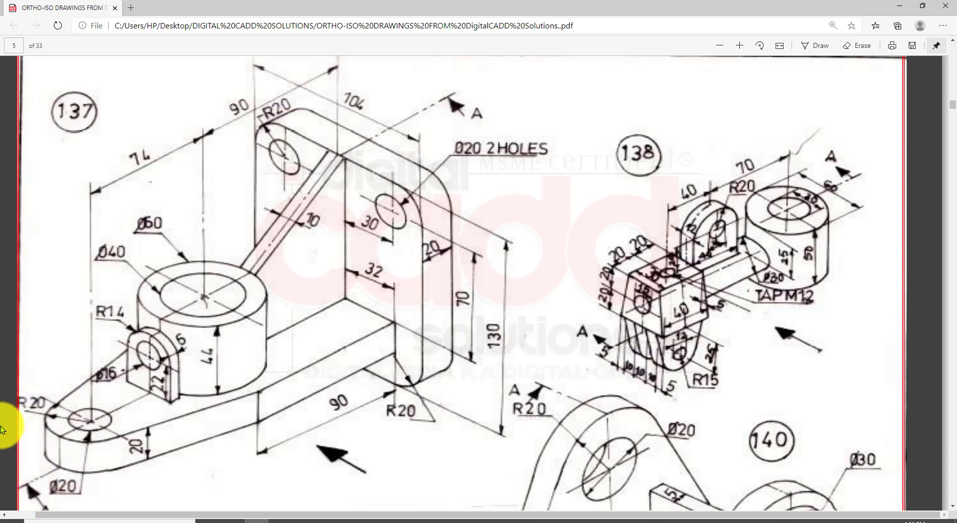
{"action": "left_click", "coordinate": [407, 518]}
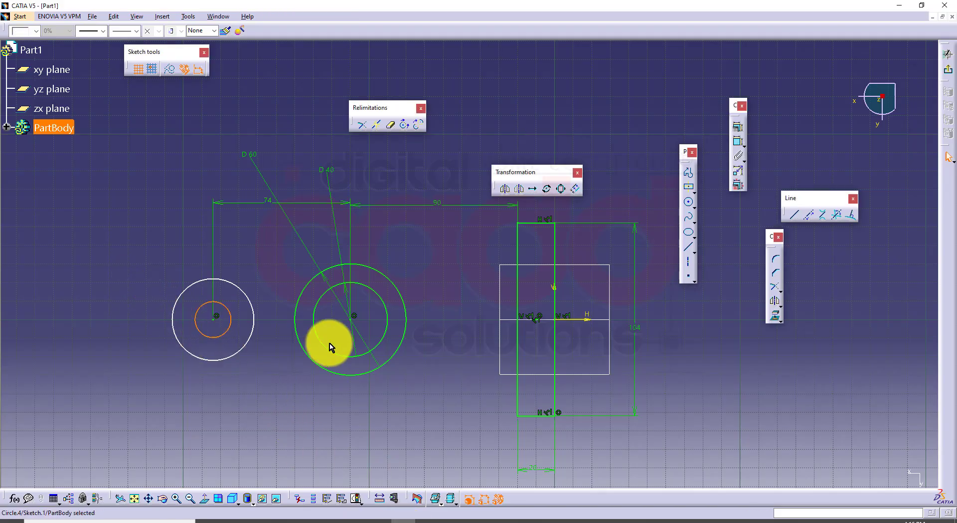
{"action": "left_click", "coordinate": [728, 139]}
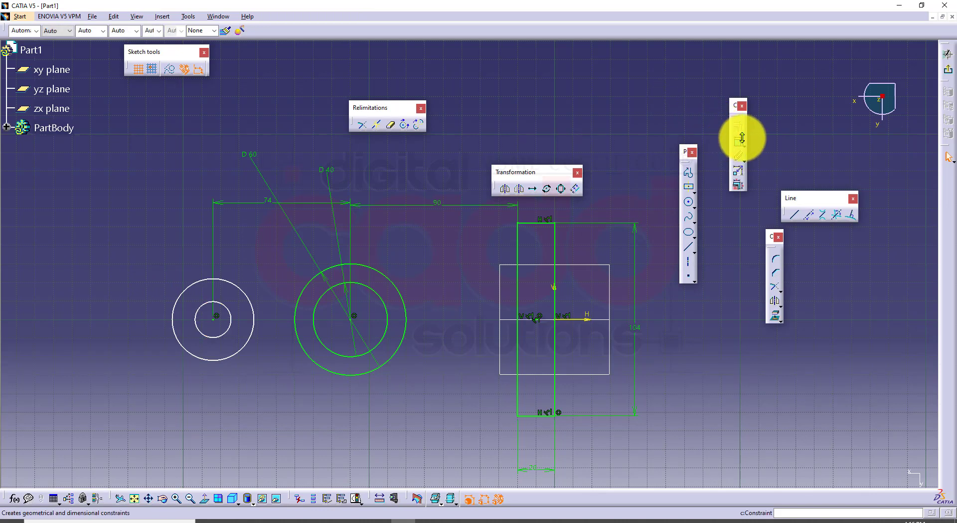
{"action": "left_click", "coordinate": [195, 316]}
{"action": "left_click", "coordinate": [150, 215]}
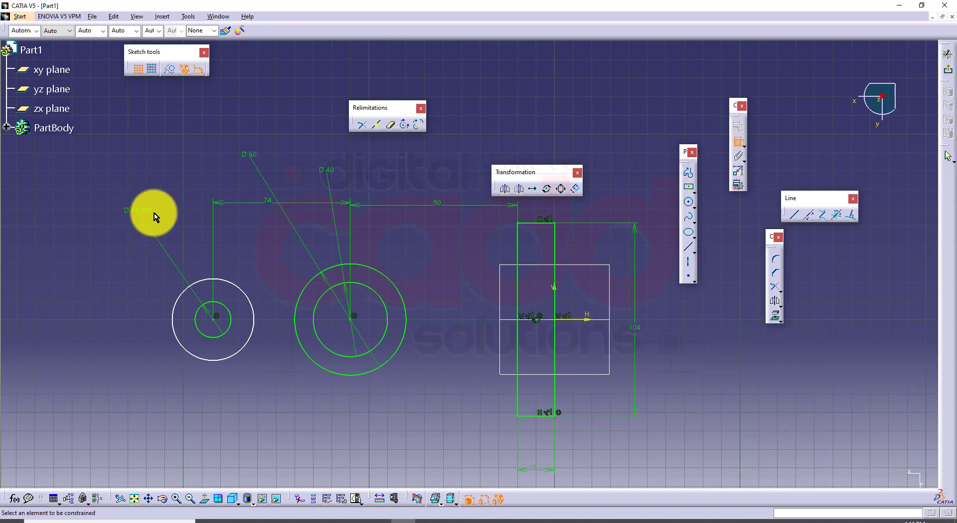
{"action": "double_click", "coordinate": [115, 215]}
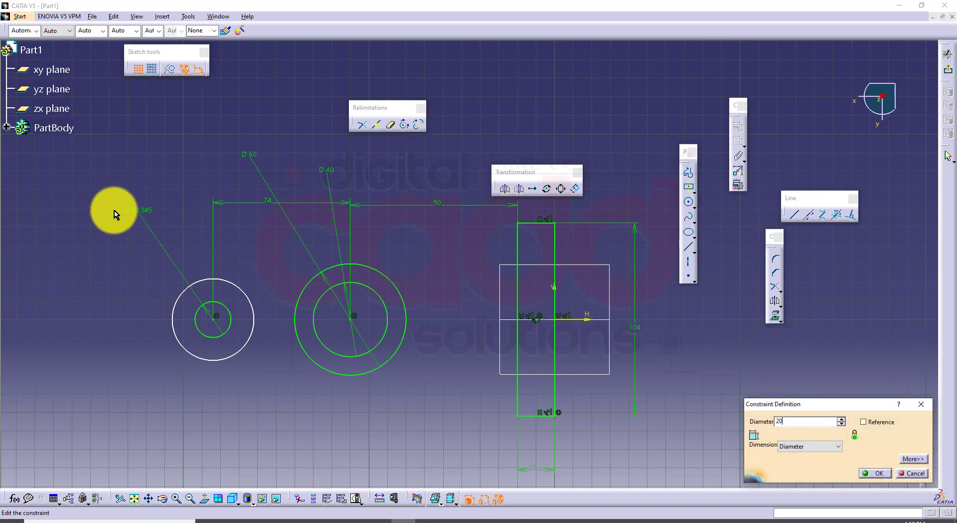
{"action": "key", "text": "Return"}
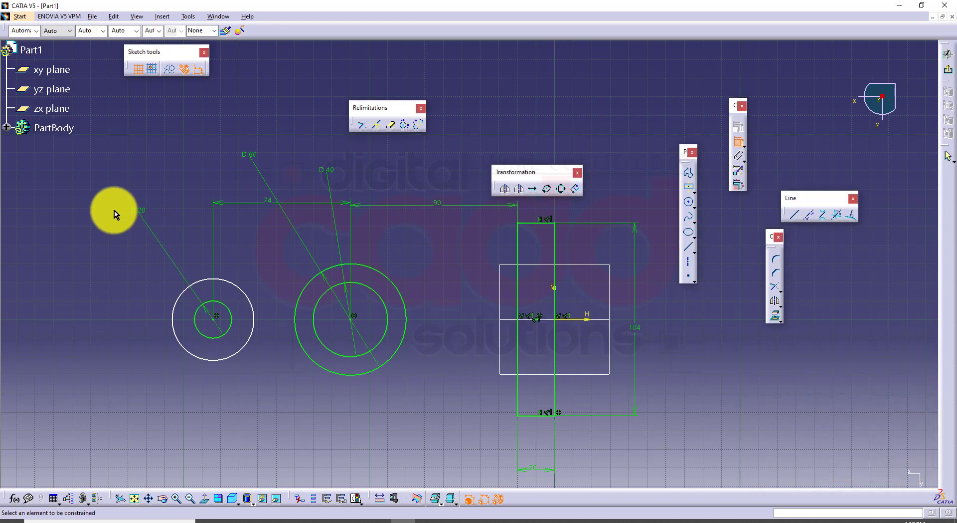
- Dimension the outer end circle by its radius instead of its diameter and set it to 20 mm
{"action": "left_click", "coordinate": [180, 306]}
{"action": "right_click", "coordinate": [94, 221]}
{"action": "left_click", "coordinate": [121, 250]}
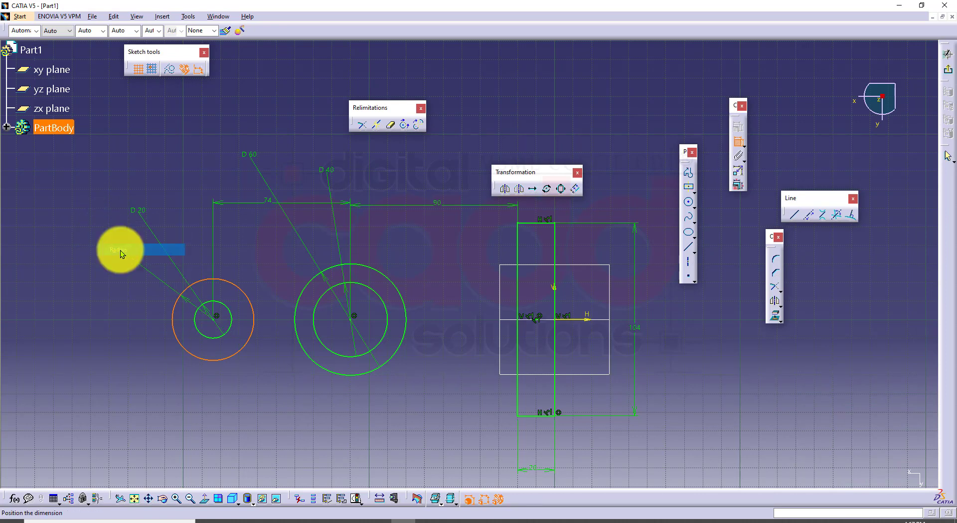
{"action": "left_click", "coordinate": [114, 214]}
{"action": "double_click", "coordinate": [125, 222]}
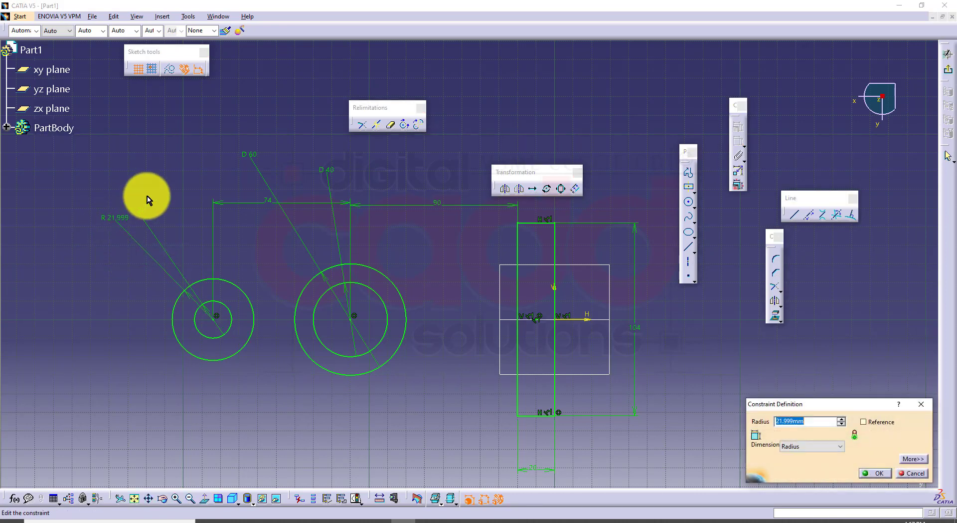
{"action": "type", "text": "20"}
{"action": "key", "text": "Return"}
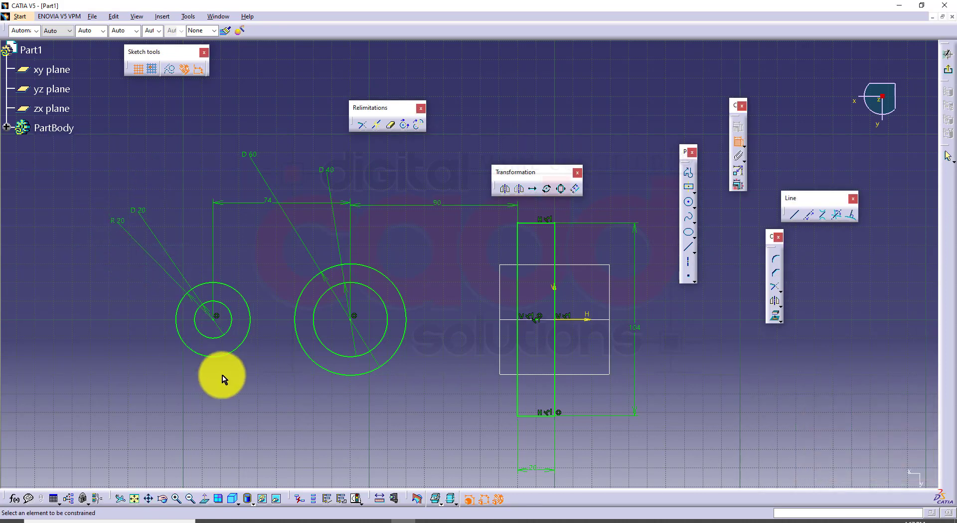
- Draw a two-segment profile from the rectangle's inner side, above the boss centre, to the outer end circle, and mirror it about the H axis
{"action": "left_click", "coordinate": [689, 173]}
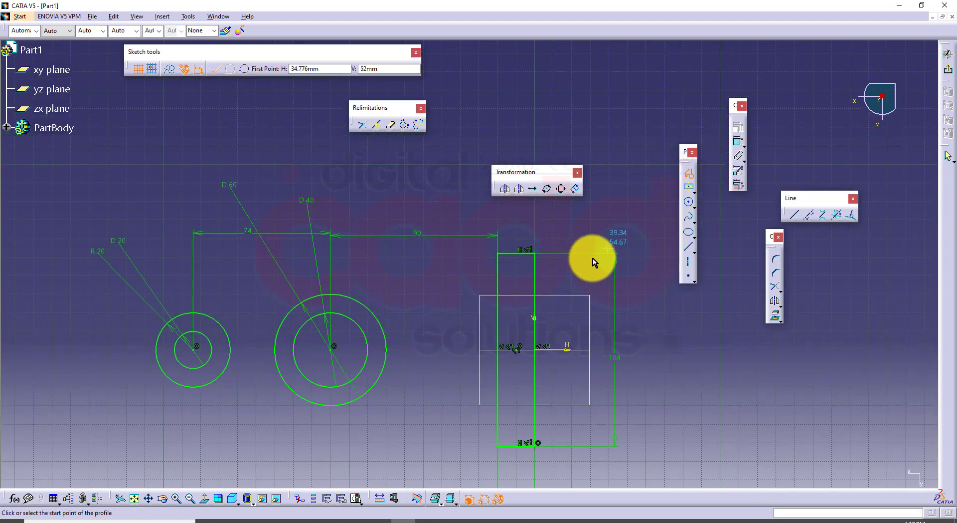
{"action": "left_click", "coordinate": [501, 274]}
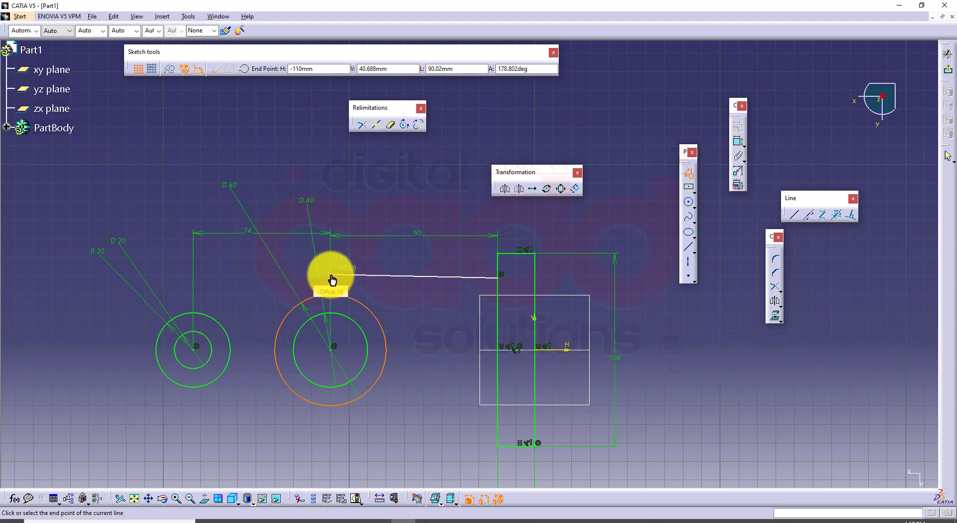
{"action": "left_click", "coordinate": [331, 275]}
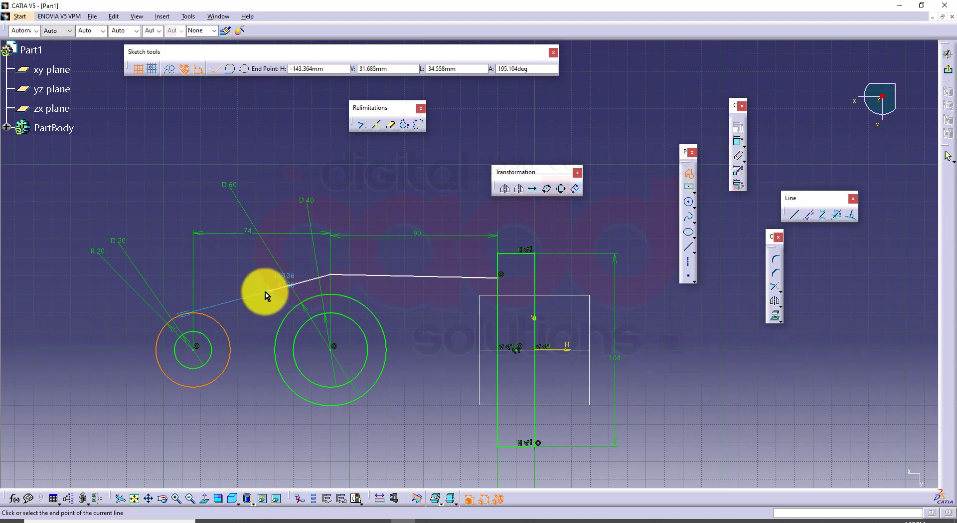
{"action": "left_click", "coordinate": [187, 311]}
{"action": "key", "text": "Escape"}
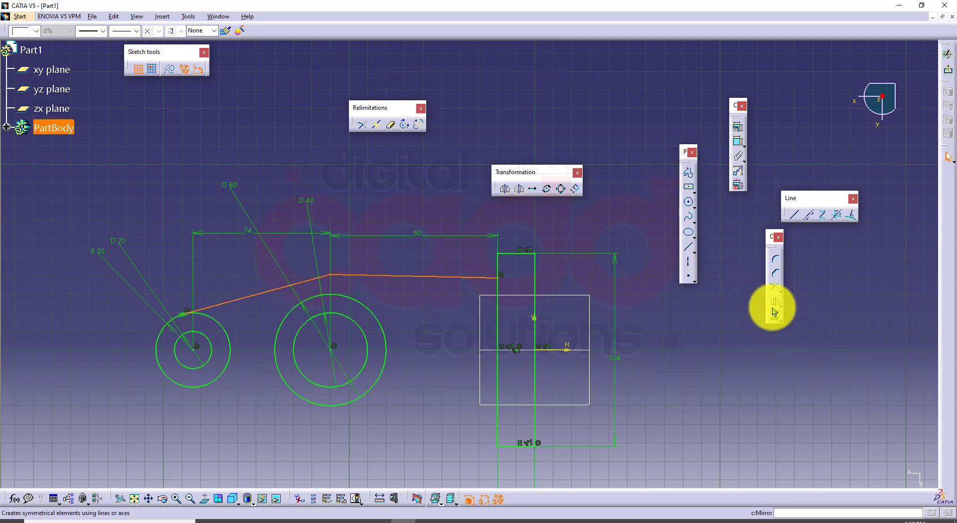
{"action": "left_click", "coordinate": [560, 351]}
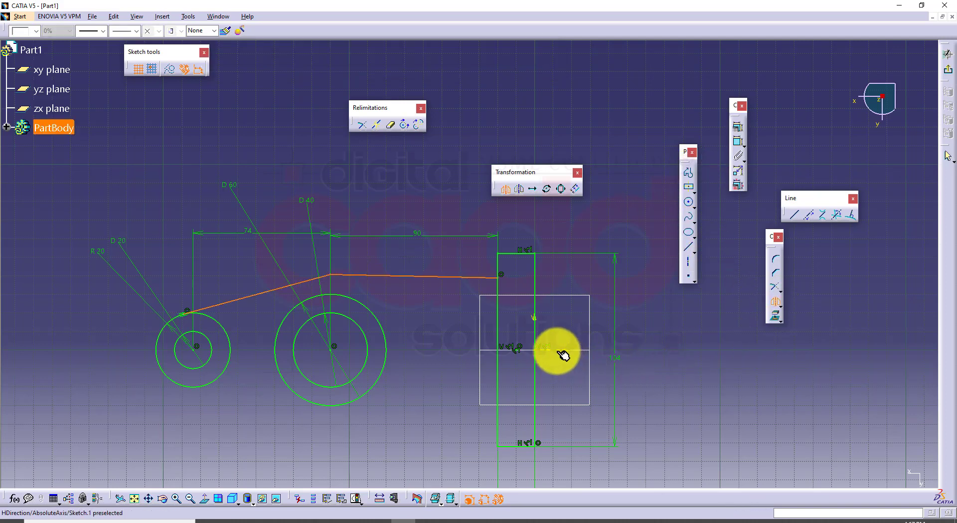
{"action": "middle_click_drag", "start_coordinate": [673, 334], "coordinate": [652, 316]}
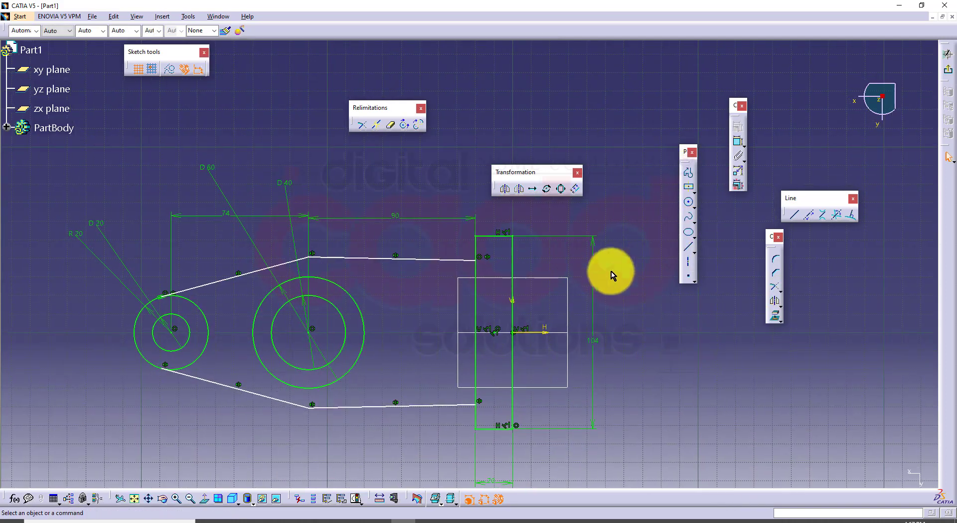
- Constrain the upper profile segment between the rectangle and the point above the boss to be horizontal
{"action": "left_click", "coordinate": [738, 142]}
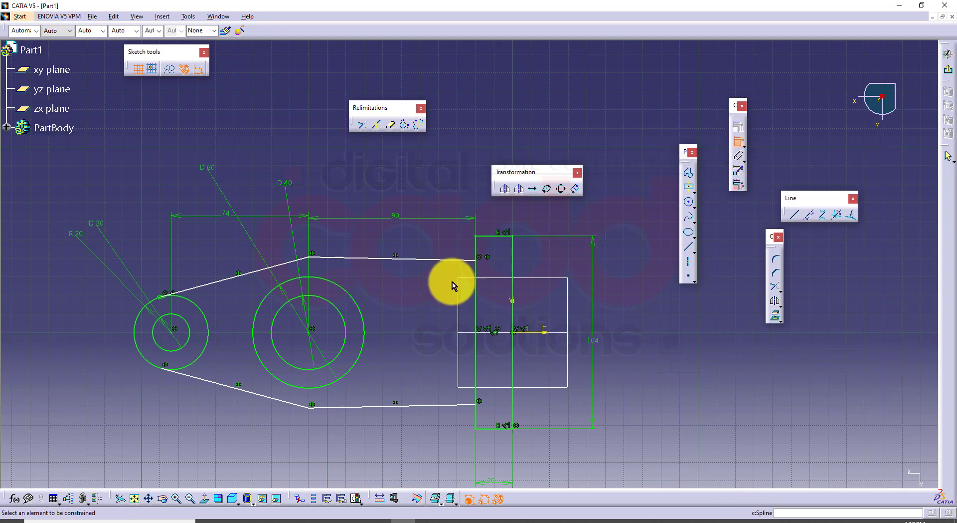
{"action": "left_click", "coordinate": [430, 260]}
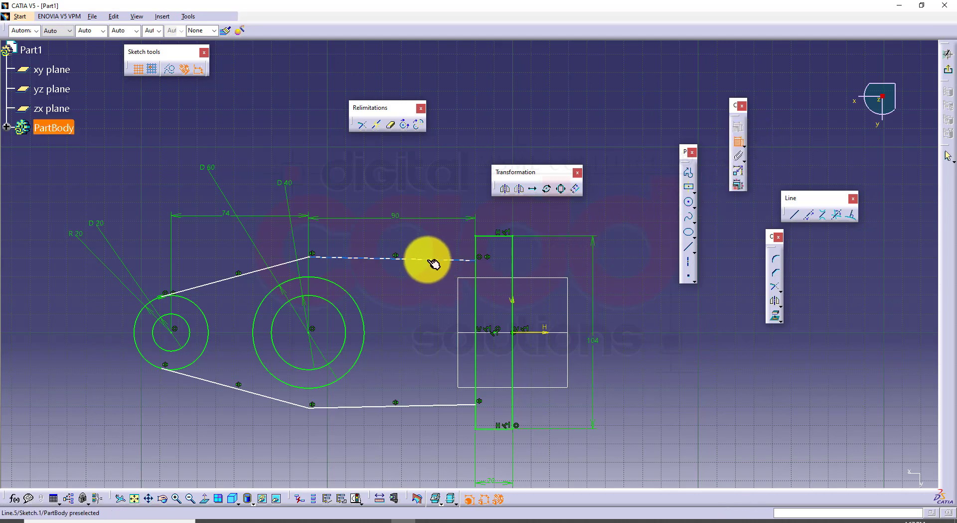
{"action": "right_click", "coordinate": [427, 151]}
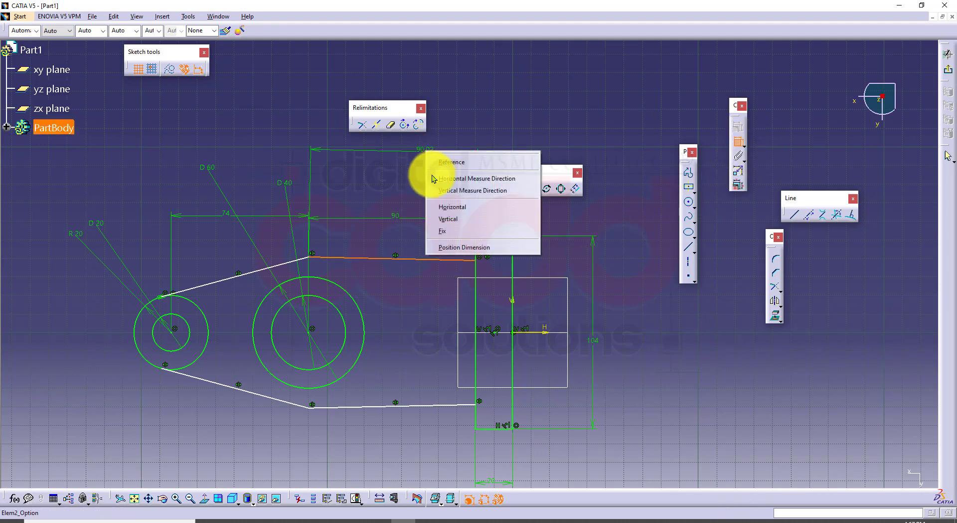
{"action": "left_click", "coordinate": [448, 204]}
{"action": "mouse_move", "coordinate": [620, 356]}
{"action": "middle_mouse_down"}
{"action": "mouse_move", "coordinate": [594, 343]}
{"action": "mouse_move", "coordinate": [615, 342]}
{"action": "middle_mouse_up"}
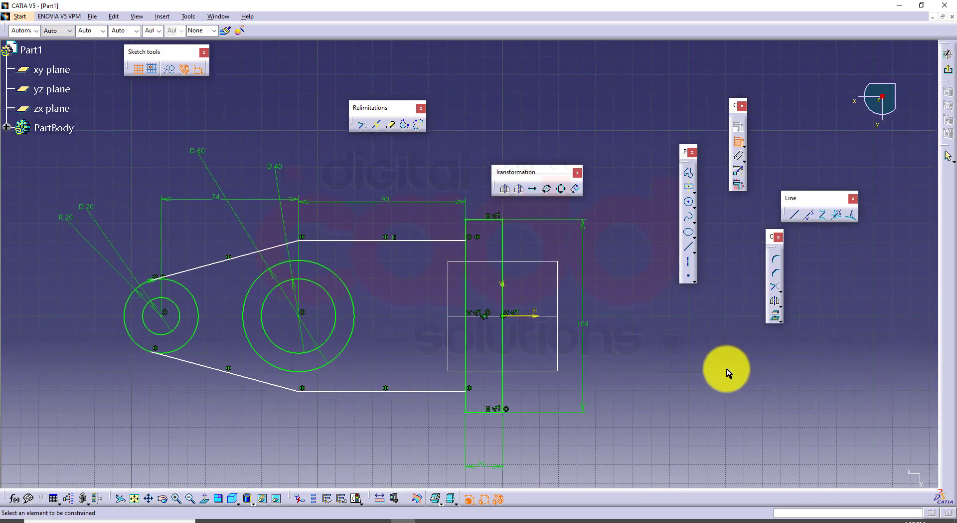
- Make the lower sloped profile segment tangent to the outer end circle
{"action": "left_click", "coordinate": [188, 350]}
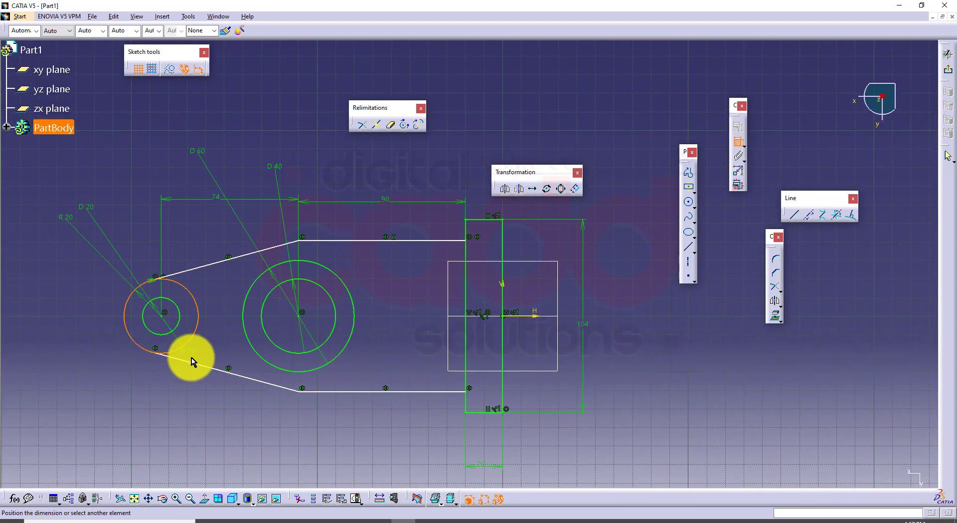
{"action": "left_click", "coordinate": [202, 367]}
{"action": "right_click", "coordinate": [113, 370]}
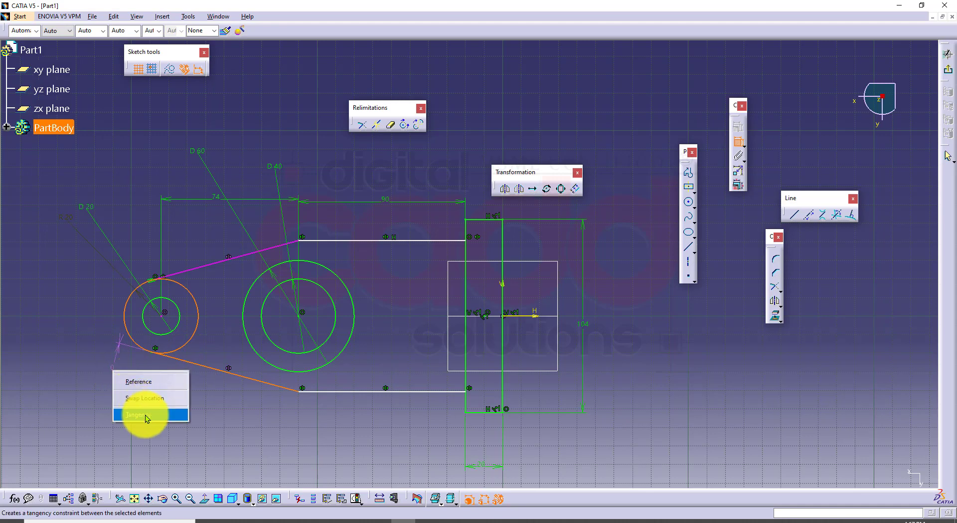
{"action": "left_click", "coordinate": [145, 414]}
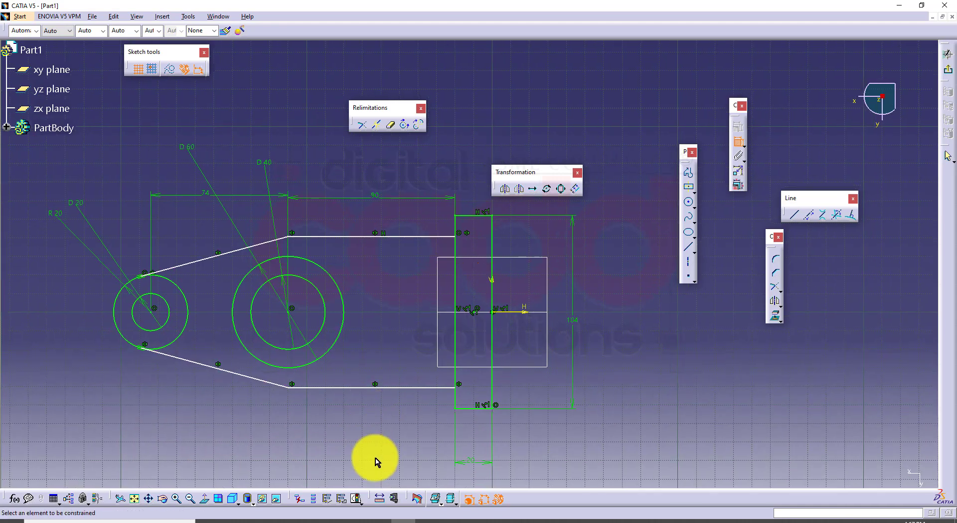
- Dimension the distance between the arm's upper and lower horizontal edges and set it to 74 mm
{"action": "left_click", "coordinate": [245, 519]}
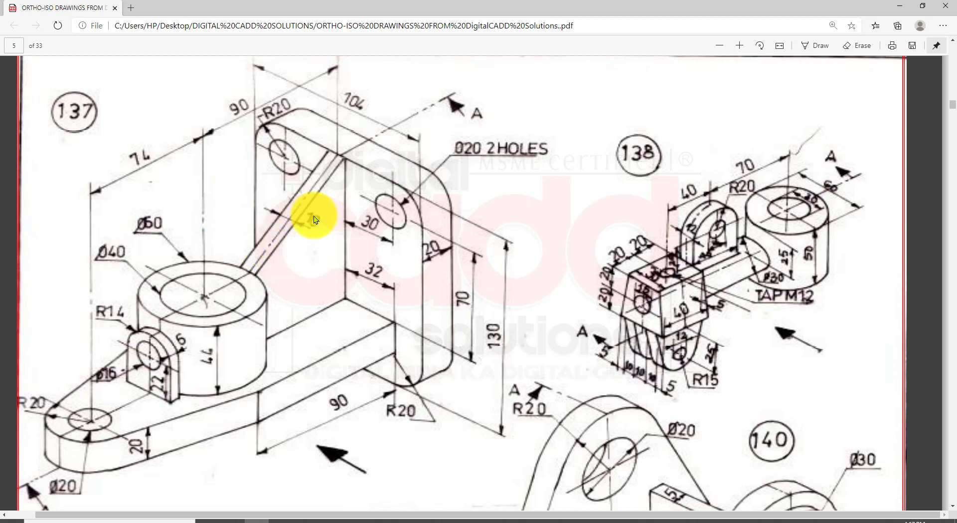
{"action": "left_click", "coordinate": [408, 518]}
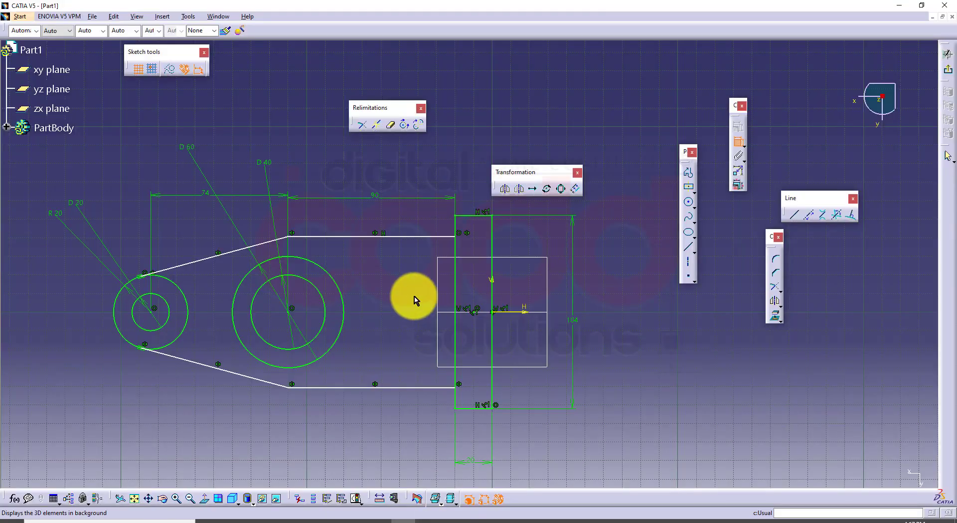
{"action": "left_click", "coordinate": [404, 233]}
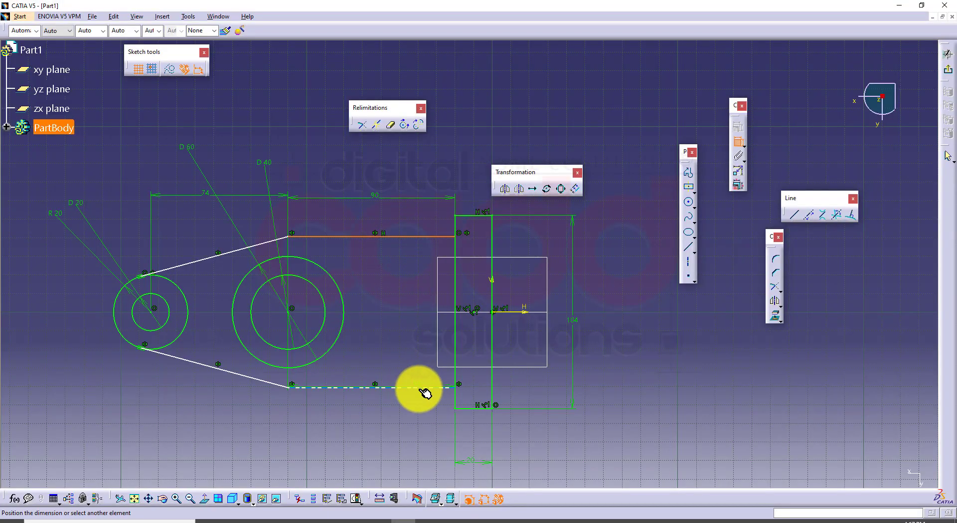
{"action": "left_click", "coordinate": [424, 388]}
{"action": "left_click", "coordinate": [561, 303]}
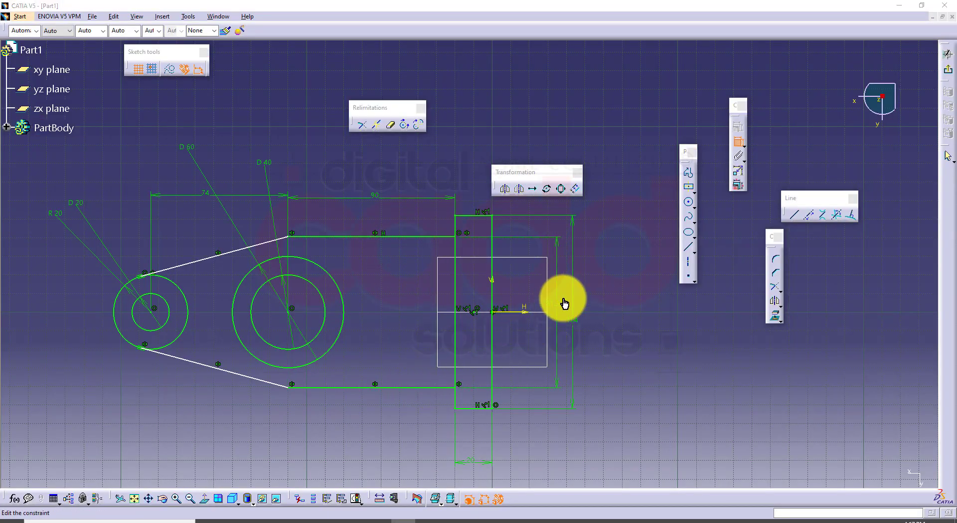
{"action": "double_click", "coordinate": [564, 303]}
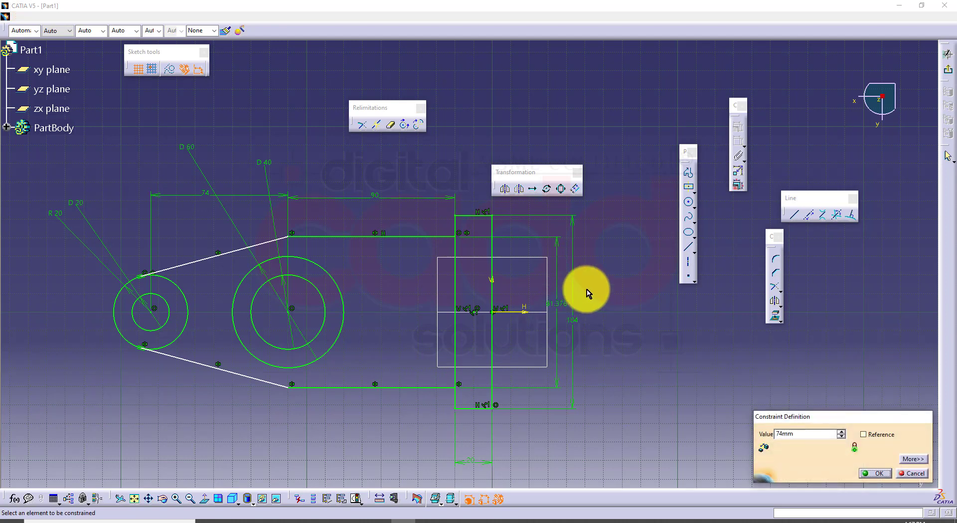
{"action": "key", "text": "Return"}
- Dimension the length of the arm's lower horizontal edge and place the dimension below the arm
{"action": "mouse_move", "coordinate": [435, 396]}
{"action": "middle_mouse_down"}
{"action": "mouse_move", "coordinate": [478, 391]}
{"action": "mouse_move", "coordinate": [479, 374]}
{"action": "mouse_move", "coordinate": [463, 391]}
{"action": "middle_mouse_up"}
{"action": "left_click", "coordinate": [490, 393]}
{"action": "left_click", "coordinate": [420, 391]}
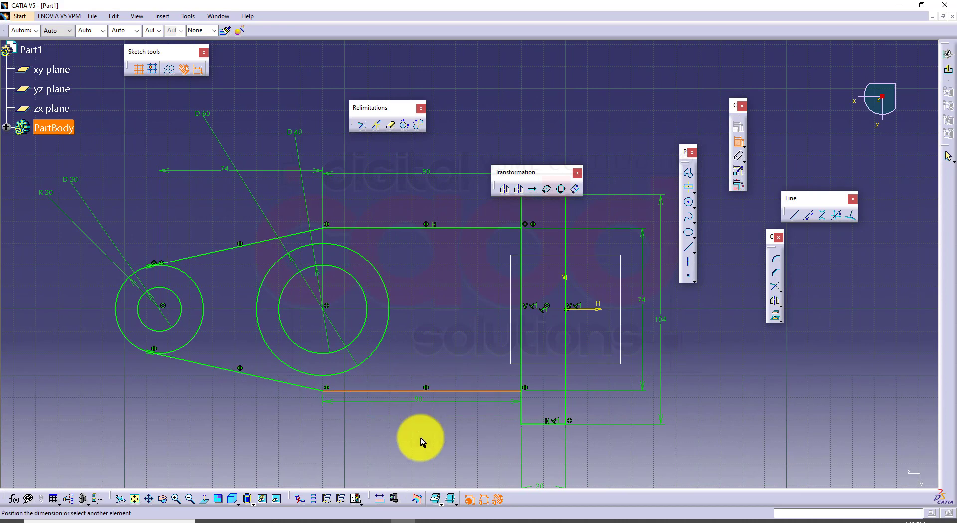
{"action": "left_click", "coordinate": [439, 445]}
{"action": "mouse_move", "coordinate": [454, 430]}
{"action": "middle_mouse_down"}
{"action": "mouse_move", "coordinate": [442, 391]}
{"action": "mouse_move", "coordinate": [474, 397]}
{"action": "middle_mouse_up"}
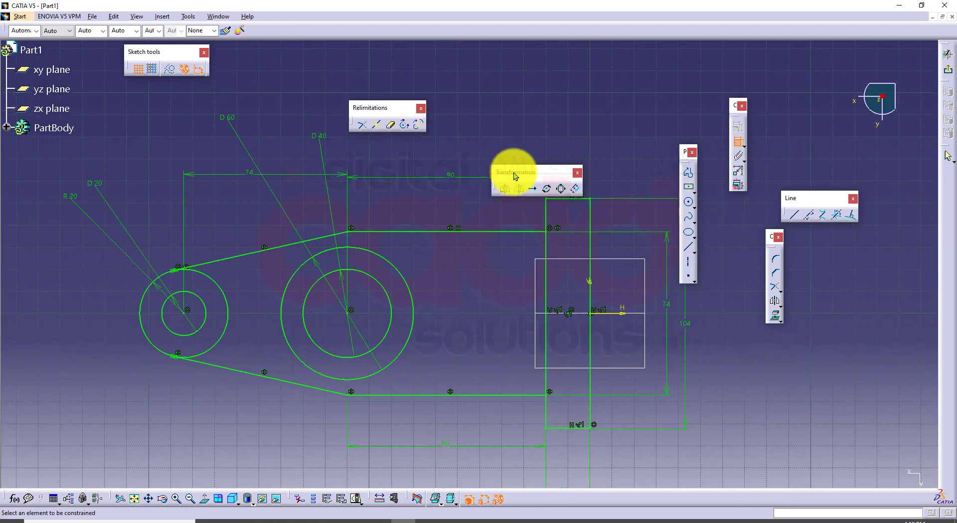
- Quick Trim the arc of the outer end circle that lies inside the arm outline
{"action": "left_click_drag", "start_coordinate": [513, 171], "coordinate": [531, 101]}
{"action": "left_click", "coordinate": [394, 126]}
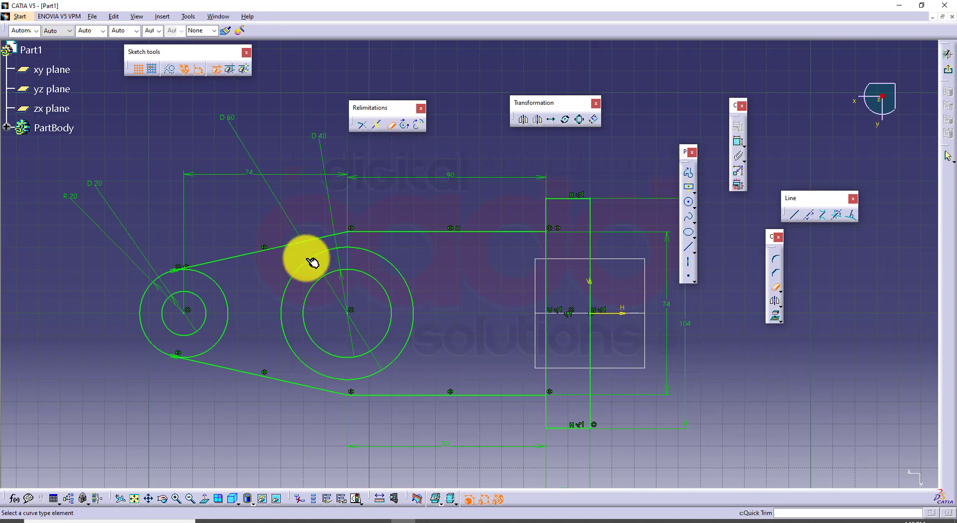
{"action": "left_click", "coordinate": [228, 305]}
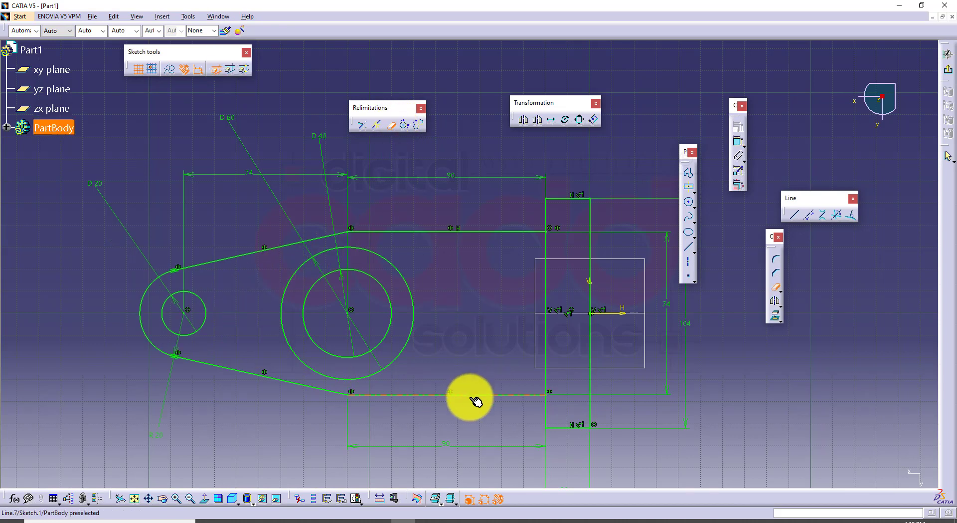
{"action": "mouse_move", "coordinate": [471, 339]}
{"action": "middle_mouse_down"}
{"action": "mouse_move", "coordinate": [449, 326]}
{"action": "mouse_move", "coordinate": [465, 332]}
{"action": "middle_mouse_up"}
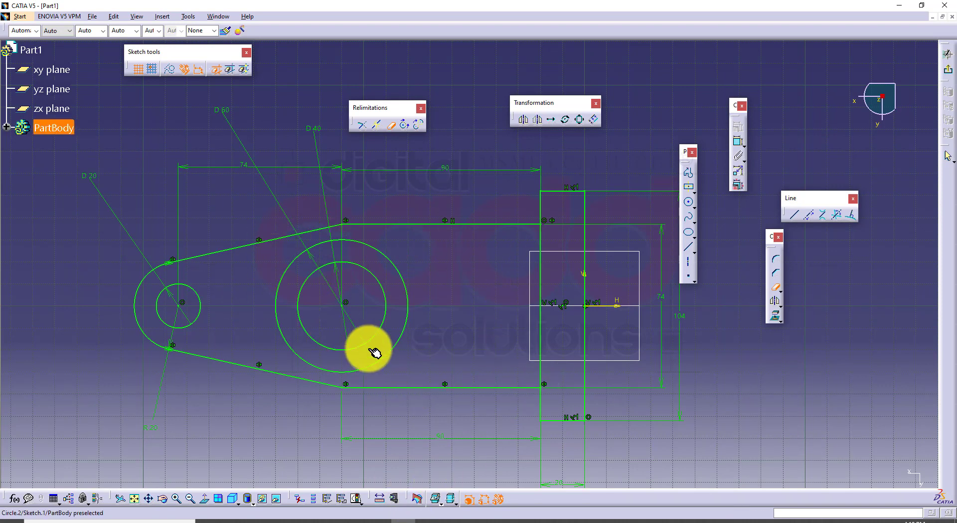
- Exit the sketch and try to create a pad from the complete bracket outline
{"action": "left_click", "coordinate": [950, 74]}
{"action": "middle_click_drag", "start_coordinate": [652, 359], "coordinate": [557, 352]}
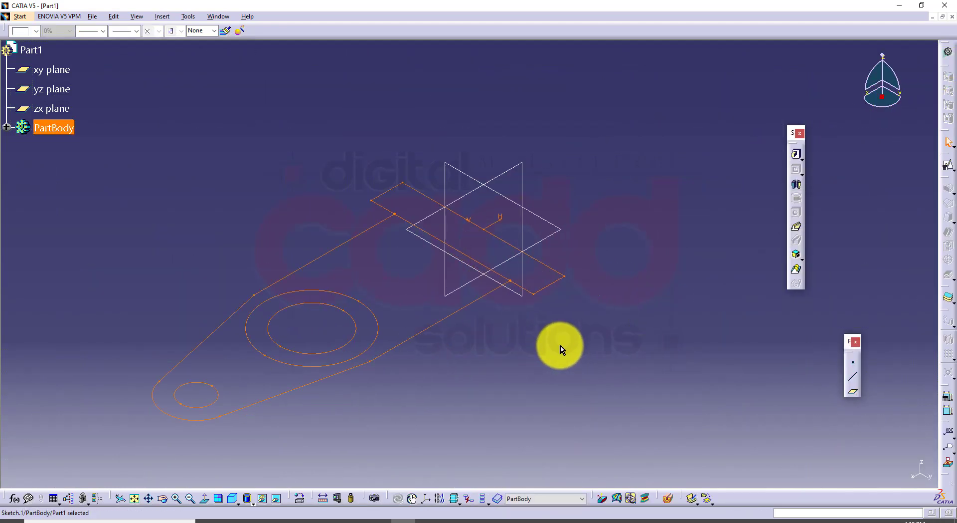
{"action": "middle_click_drag", "start_coordinate": [584, 332], "coordinate": [561, 331]}
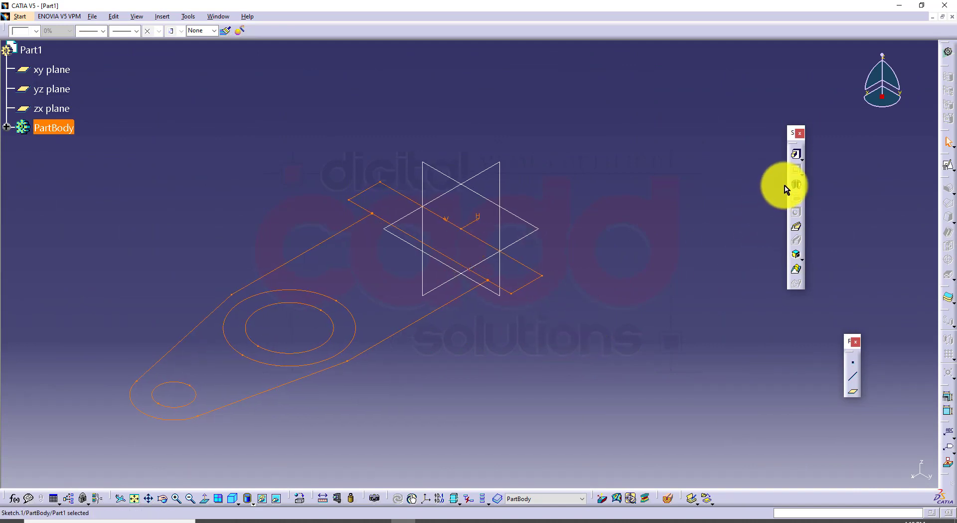
{"action": "left_click", "coordinate": [846, 165]}
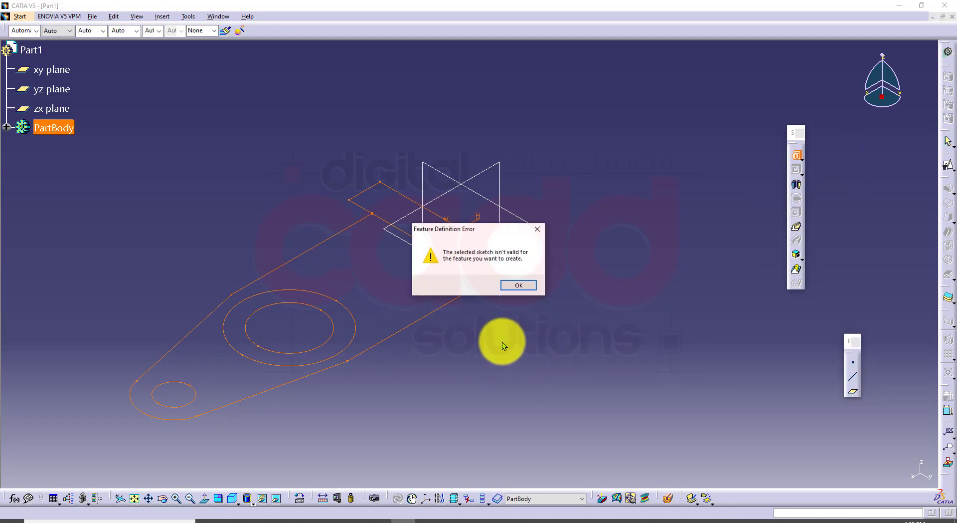
{"action": "left_click_drag", "start_coordinate": [487, 232], "coordinate": [601, 235]}
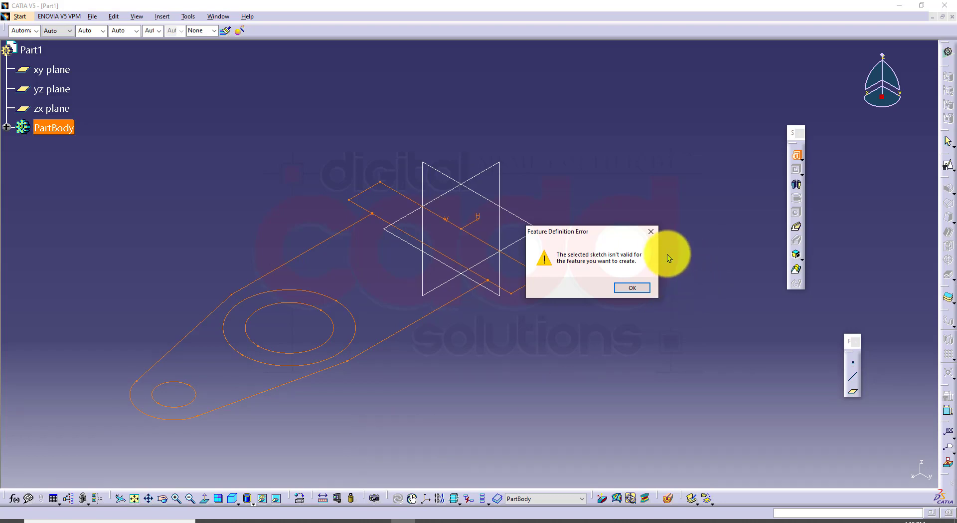
{"action": "left_click", "coordinate": [633, 287]}
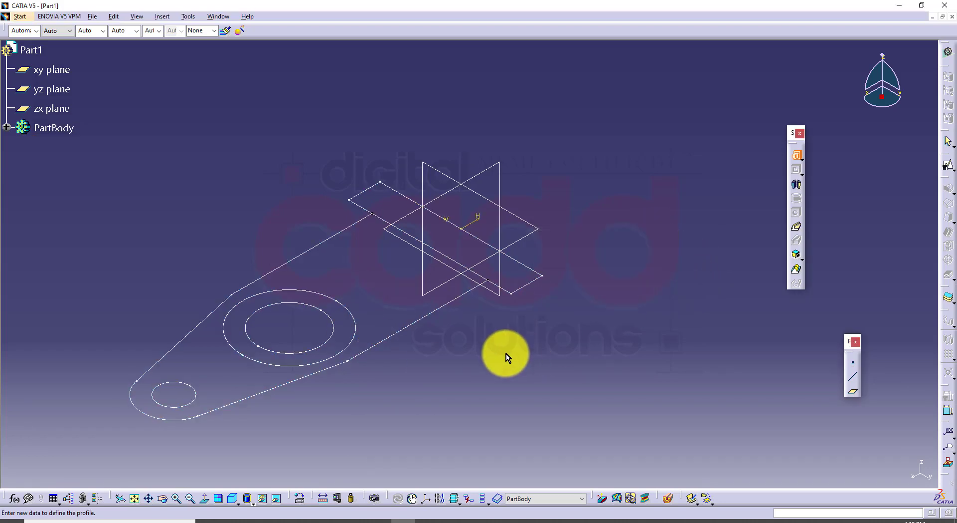
- Undo the whole bracket sketch on the xy plane
{"action": "key", "text": "ctrl+z"}
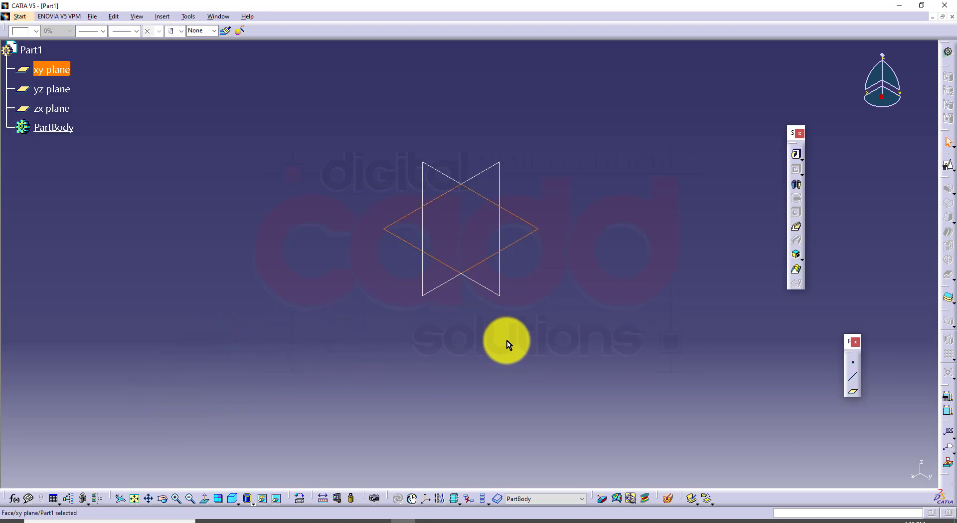
{"action": "left_click", "coordinate": [545, 357]}
{"action": "middle_click_drag", "start_coordinate": [547, 352], "coordinate": [516, 398]}
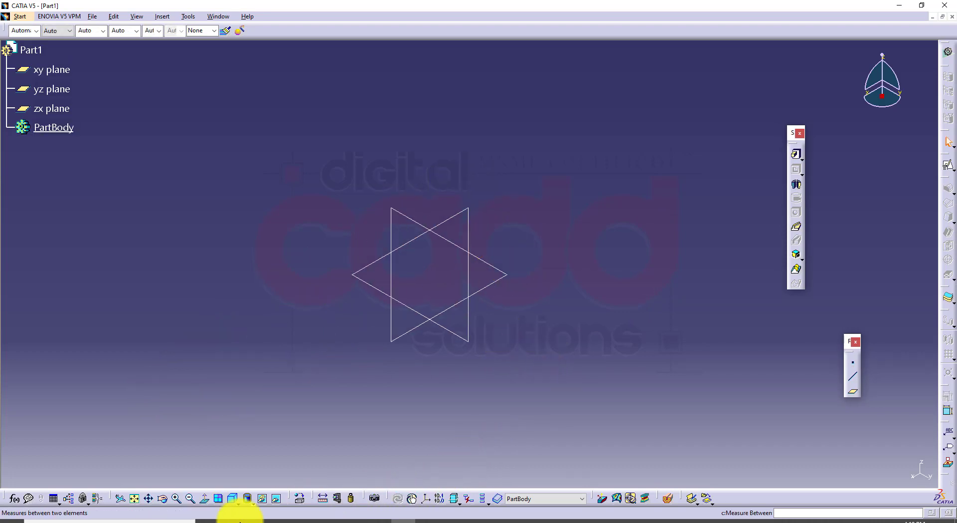
- Switch to the drawing PDF and examine how the back plate of exercise 137 is oriented, then return to CATIA
{"action": "left_click", "coordinate": [257, 520]}
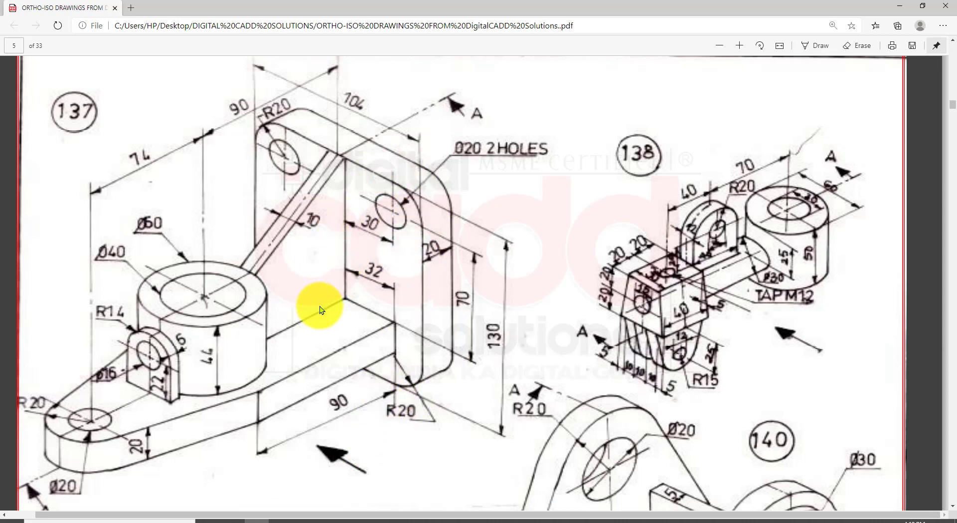
{"action": "left_click_drag", "start_coordinate": [239, 299], "coordinate": [315, 258]}
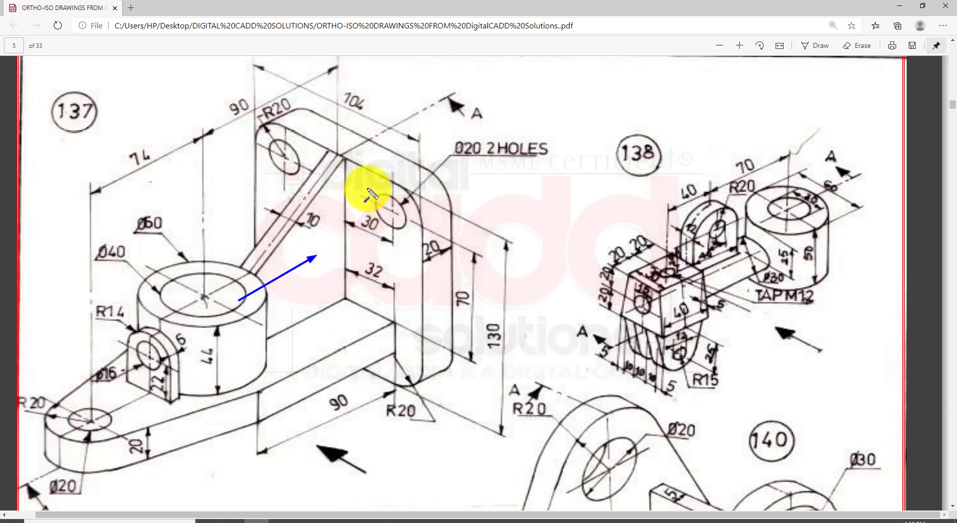
{"action": "left_click_drag", "start_coordinate": [369, 188], "coordinate": [377, 189]}
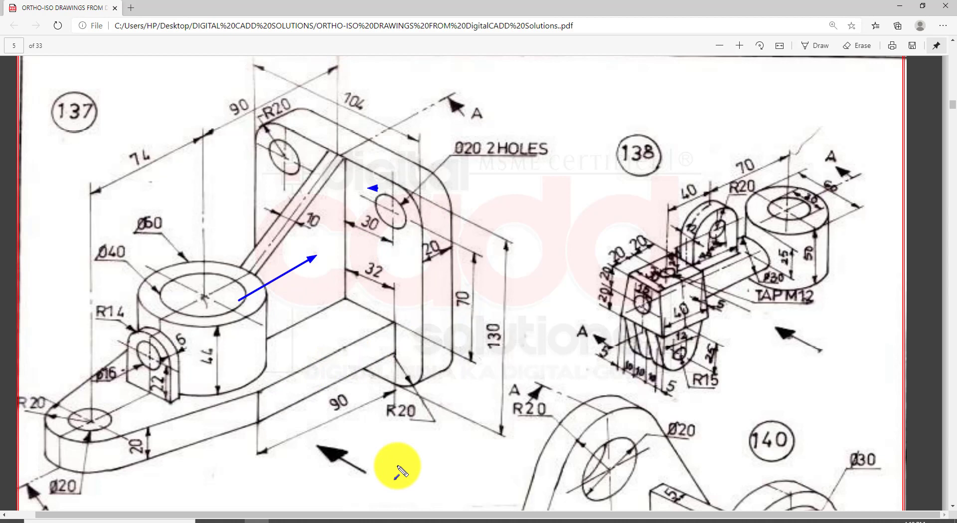
{"action": "key", "text": "Escape"}
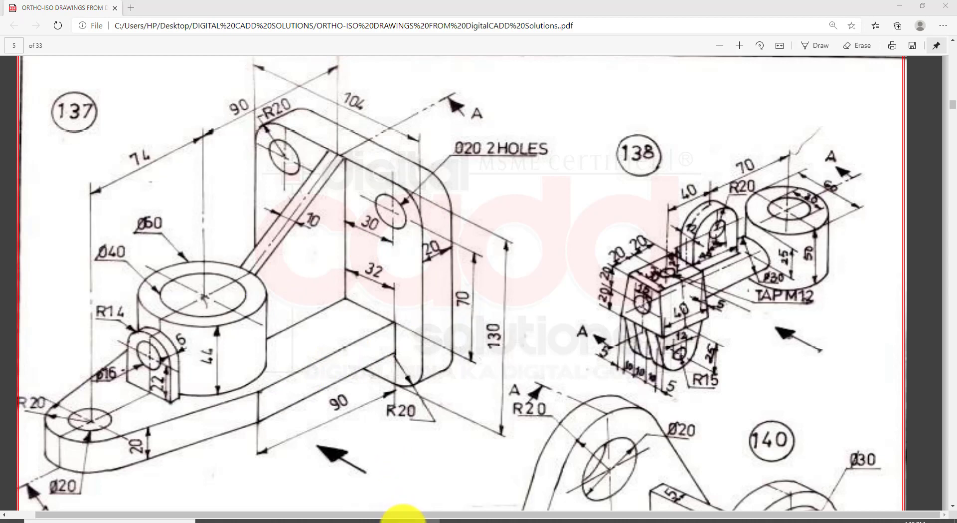
{"action": "left_click", "coordinate": [402, 518]}
- Start a positioned sketch on the yz plane with the implicit origin and orientation
{"action": "left_click", "coordinate": [414, 220]}
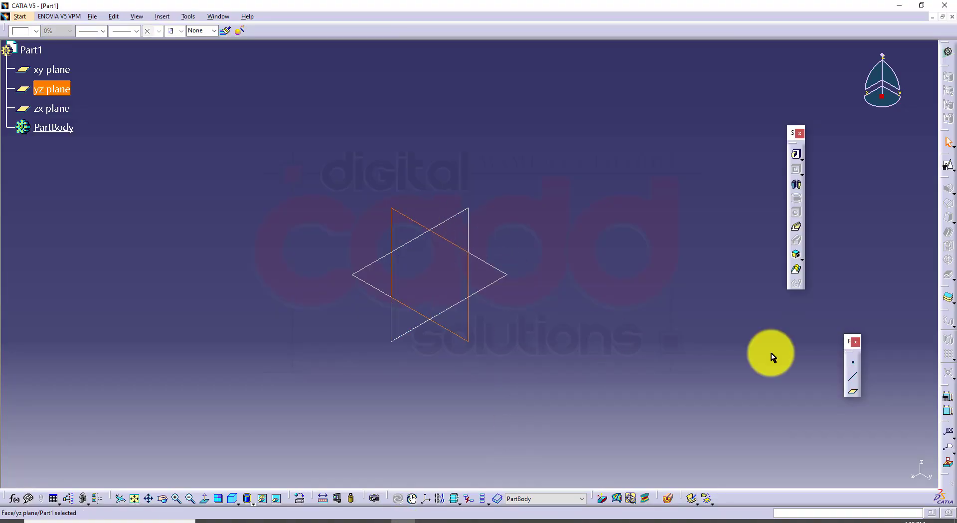
{"action": "left_click", "coordinate": [949, 166]}
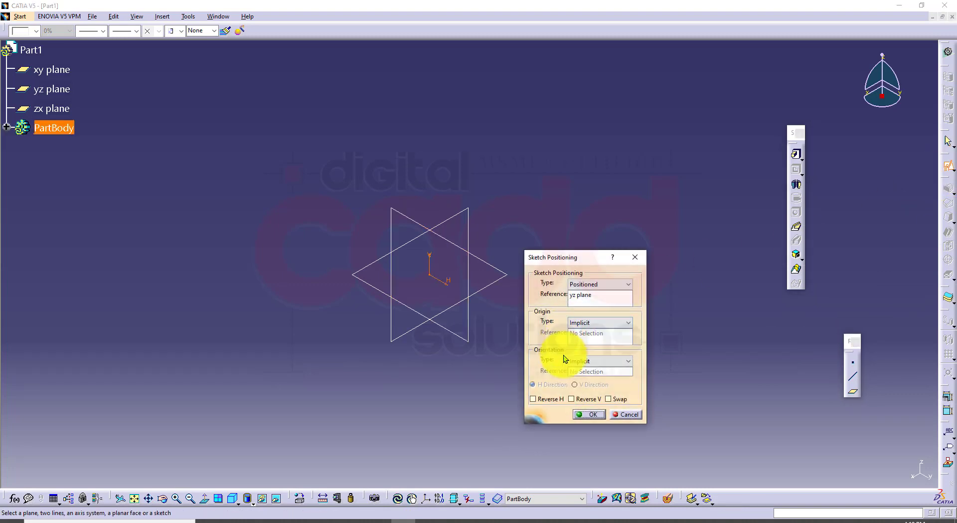
{"action": "left_click", "coordinate": [577, 415]}
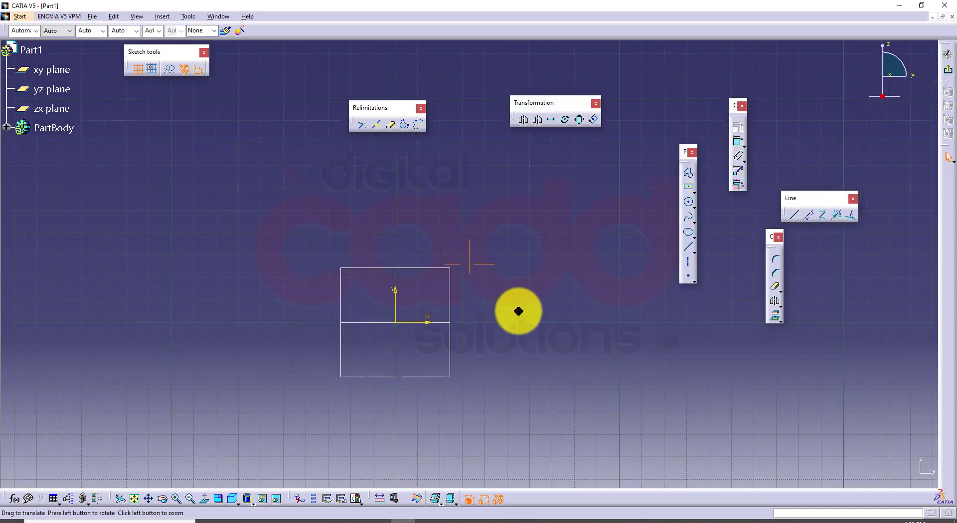
- Draw a centered rectangle about 78 mm wide, centred on the V axis with its lower edge on the H axis
{"action": "left_click", "coordinate": [687, 191]}
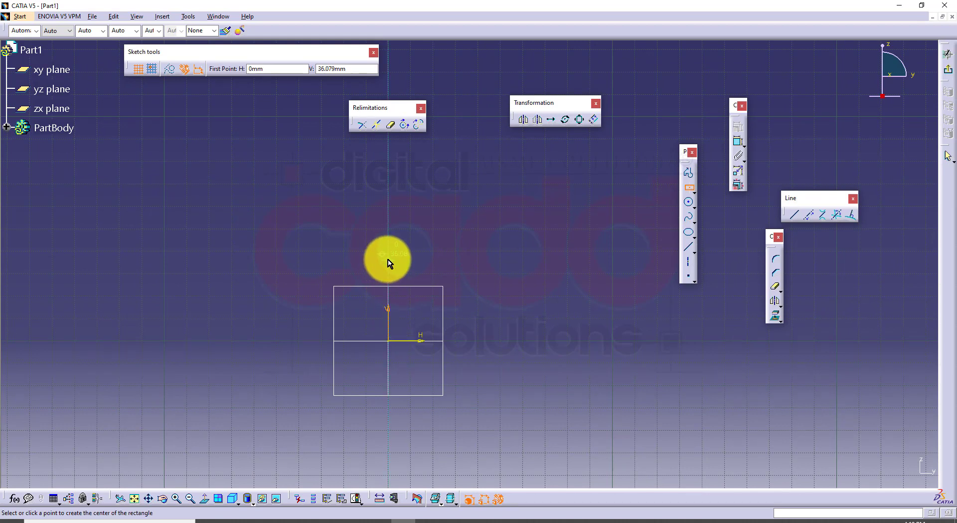
{"action": "left_click", "coordinate": [388, 258]}
{"action": "left_click", "coordinate": [477, 341]}
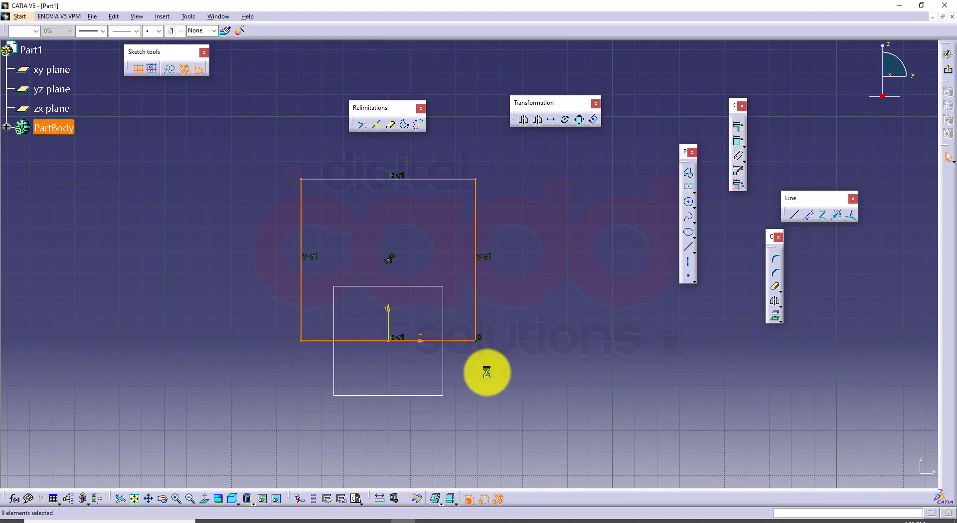
{"action": "left_click", "coordinate": [486, 372]}
- Check the back plate's height in the drawing PDF, dimension the rectangle's height and set it to 130 mm
{"action": "left_click", "coordinate": [365, 519]}
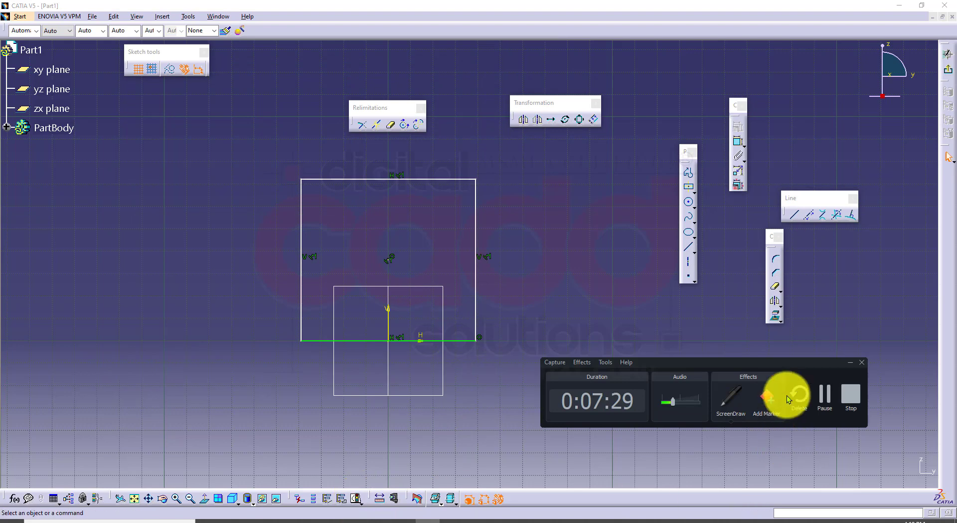
{"action": "left_click", "coordinate": [848, 361]}
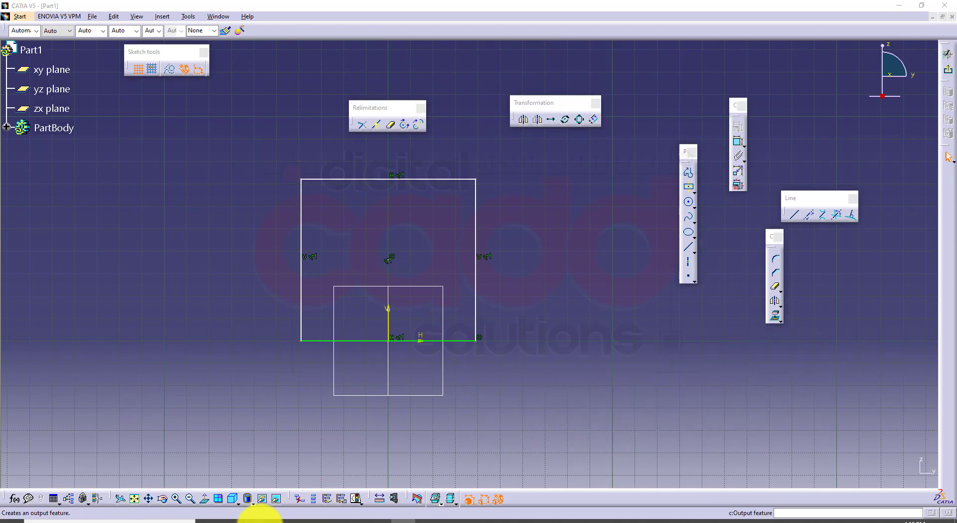
{"action": "left_click", "coordinate": [256, 520]}
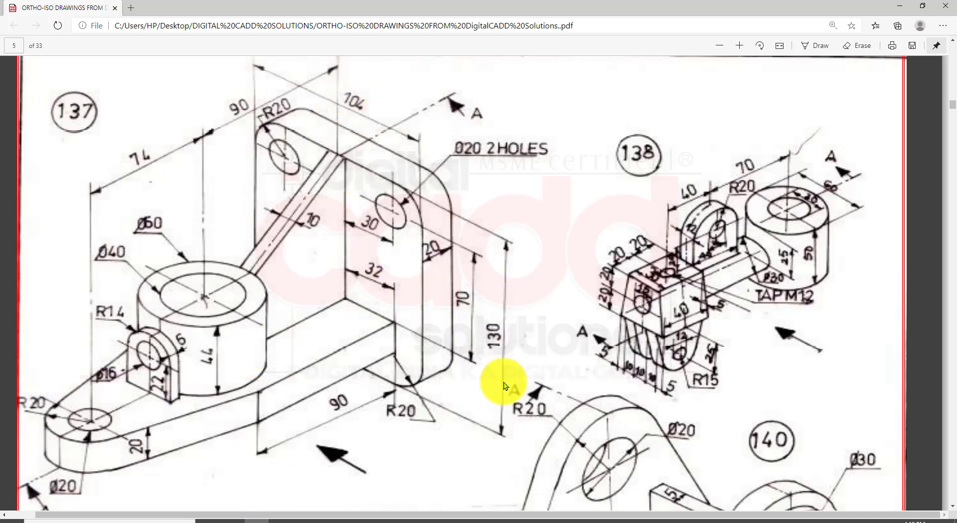
{"action": "left_click", "coordinate": [405, 519]}
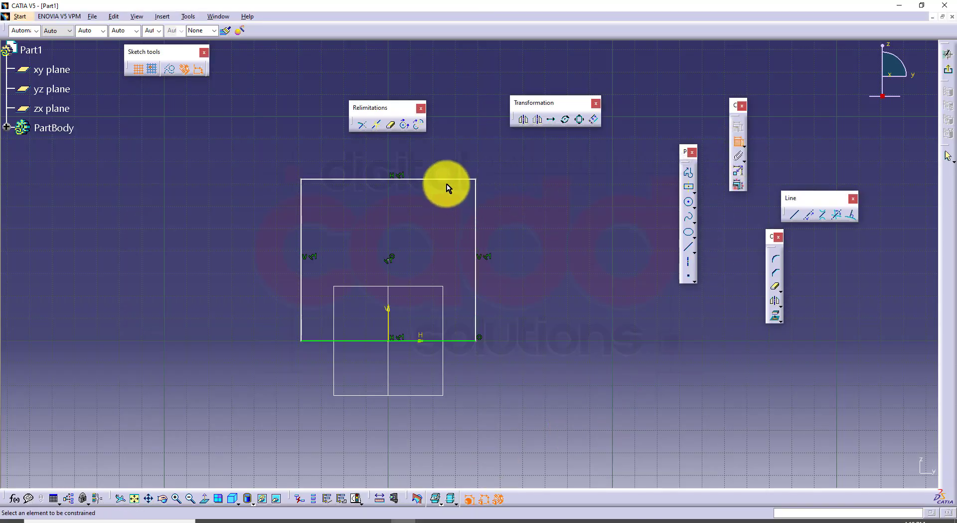
{"action": "left_click", "coordinate": [429, 180]}
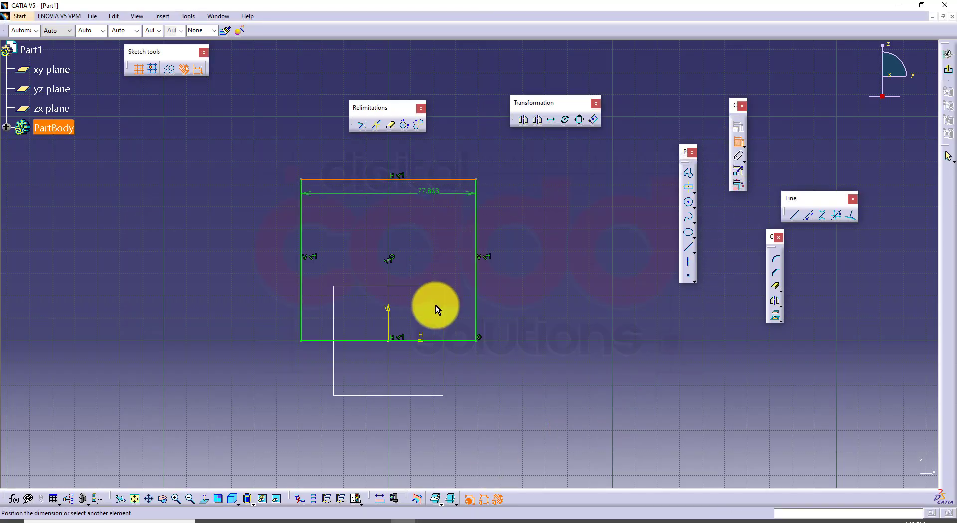
{"action": "left_click", "coordinate": [466, 340]}
{"action": "left_click", "coordinate": [578, 259]}
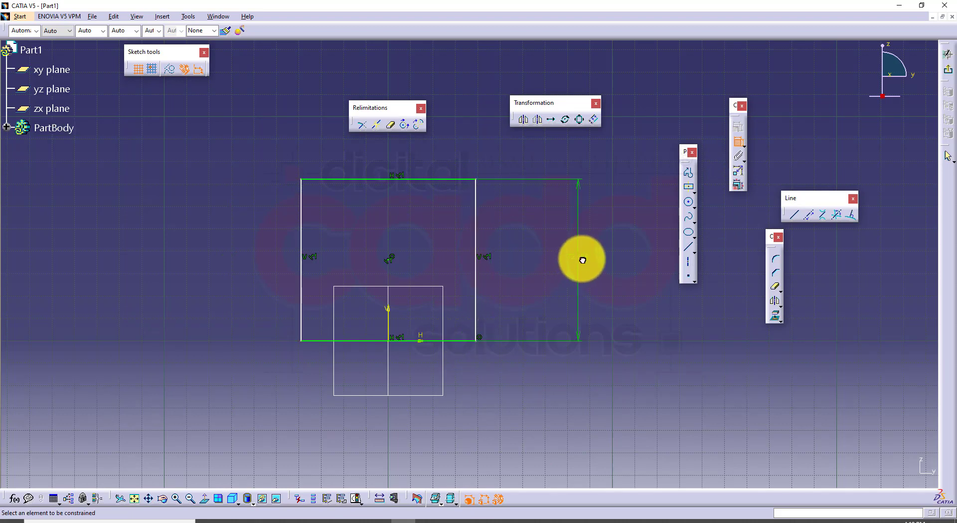
{"action": "double_click", "coordinate": [582, 258]}
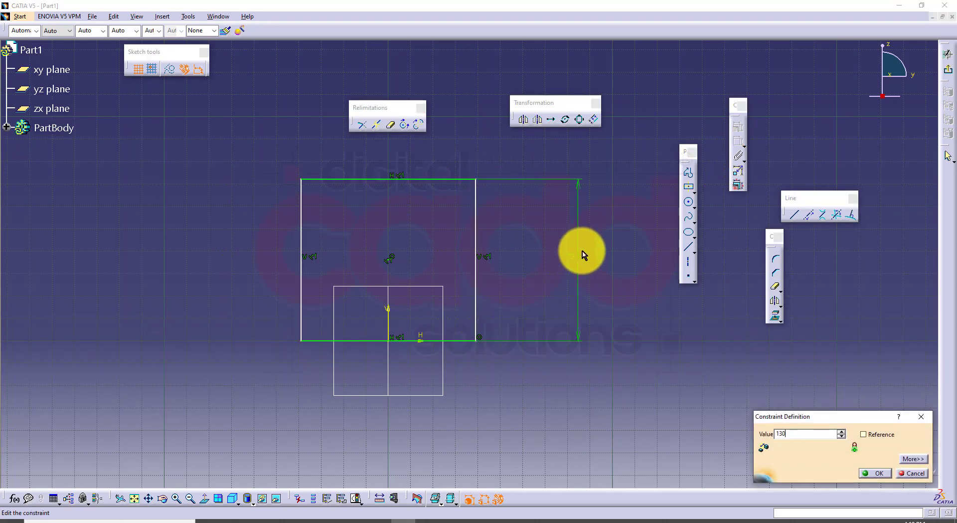
{"action": "key", "text": "Return"}
- Dimension the rectangle's width between its two vertical sides and set it to 104 mm
{"action": "middle_click_drag", "start_coordinate": [508, 294], "coordinate": [482, 364]}
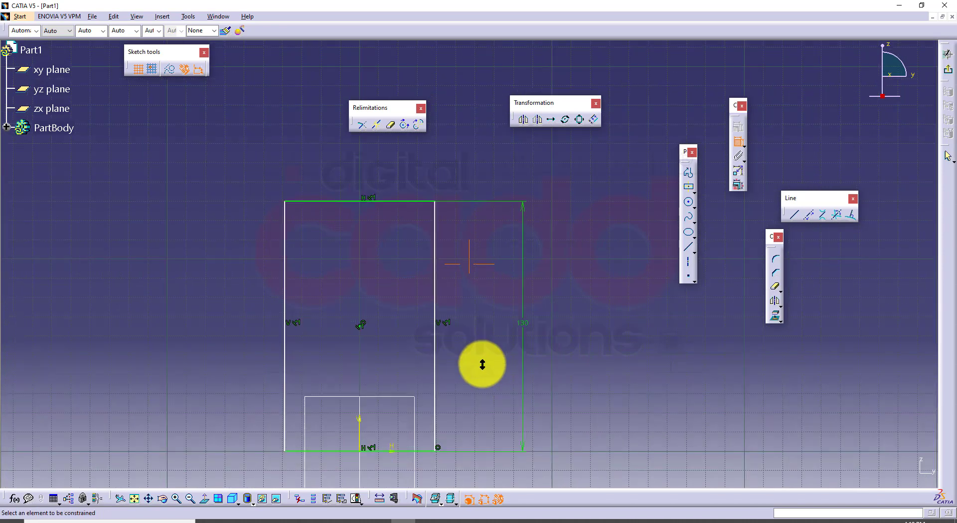
{"action": "left_click", "coordinate": [285, 230]}
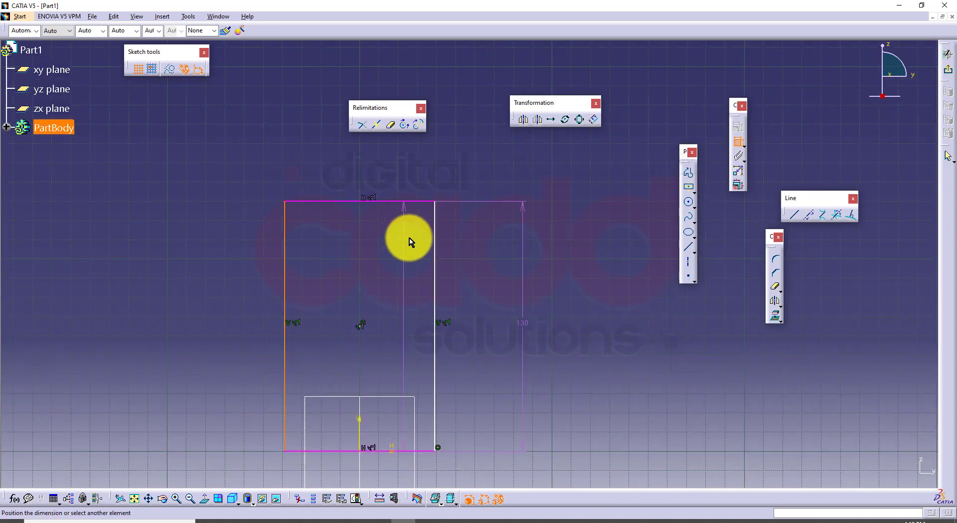
{"action": "left_click", "coordinate": [435, 231]}
{"action": "left_click", "coordinate": [378, 165]}
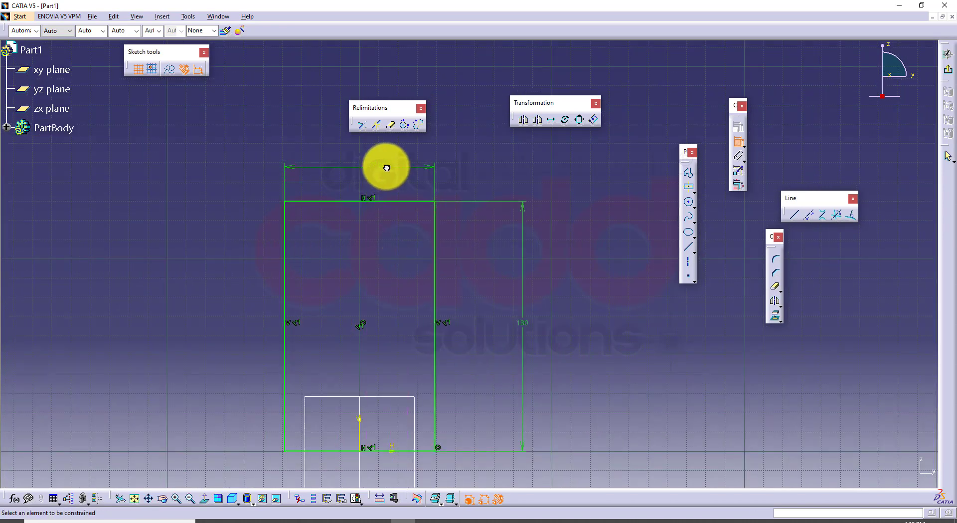
{"action": "double_click", "coordinate": [386, 168]}
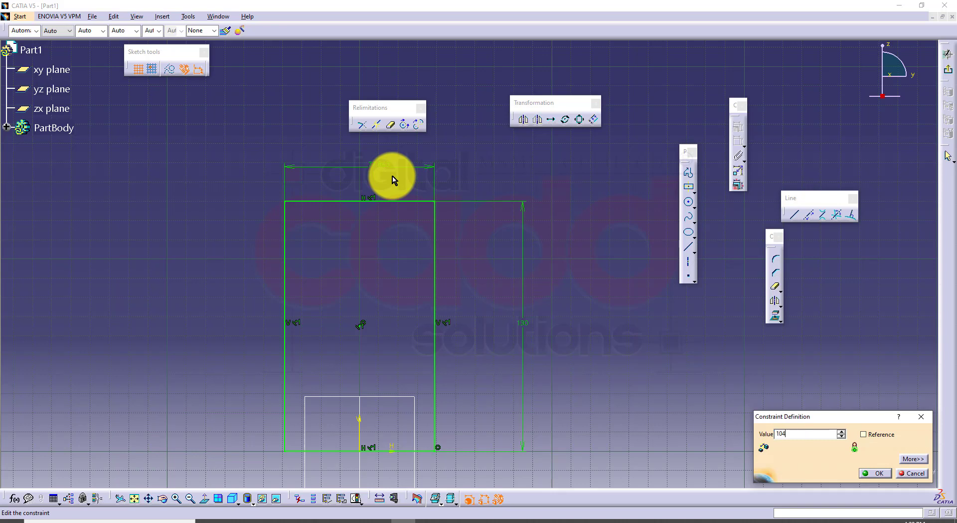
{"action": "key", "text": "Return"}
- Switch to the drawing PDF and mark the back plate's R20 corner radius notes with arrows
{"action": "key", "text": "alt+Tab"}
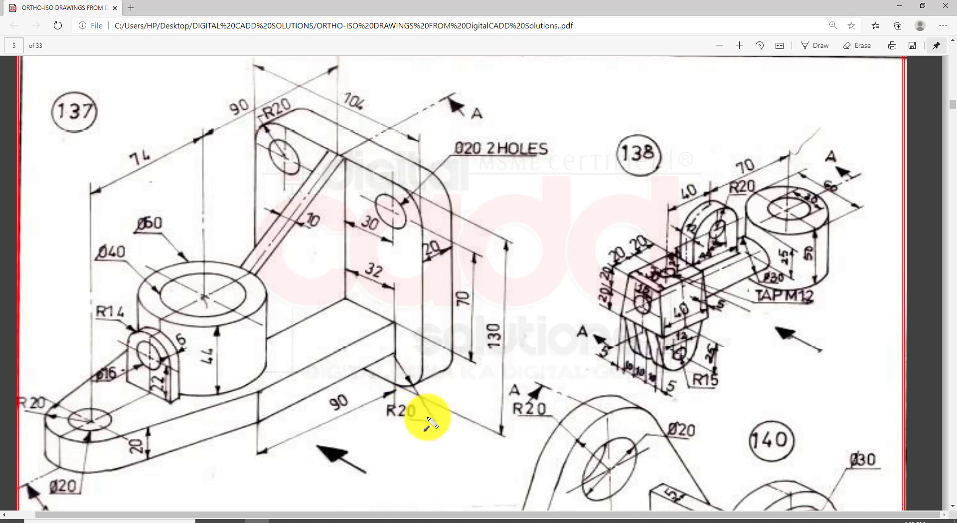
{"action": "left_click_drag", "start_coordinate": [460, 398], "coordinate": [416, 415]}
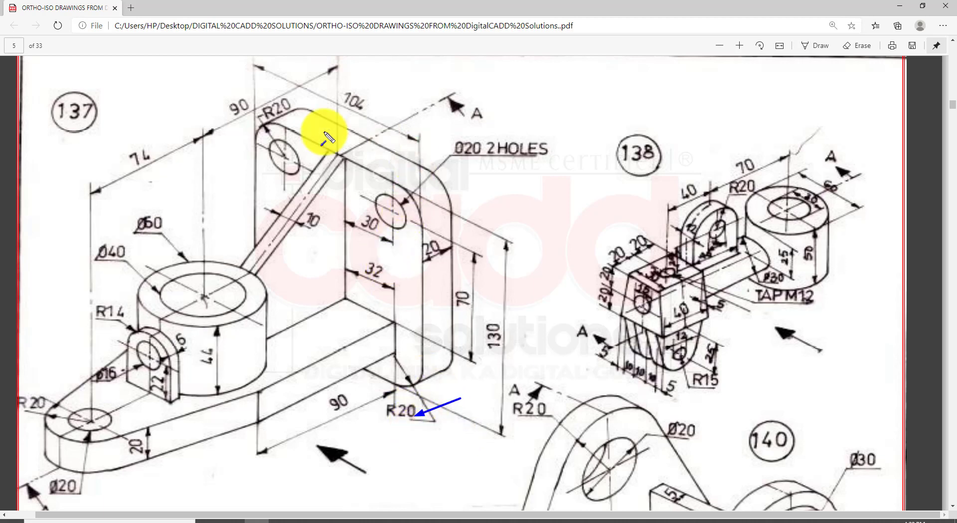
{"action": "left_click_drag", "start_coordinate": [307, 89], "coordinate": [283, 107]}
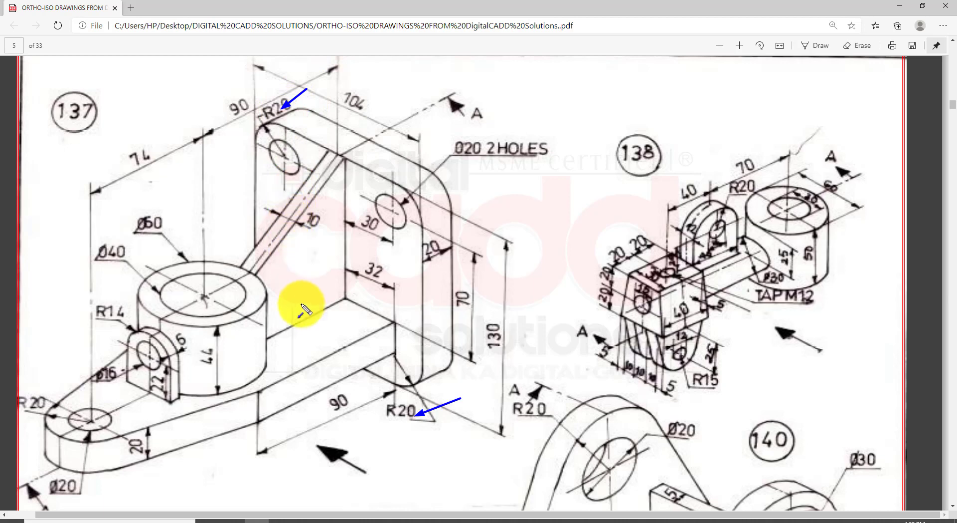
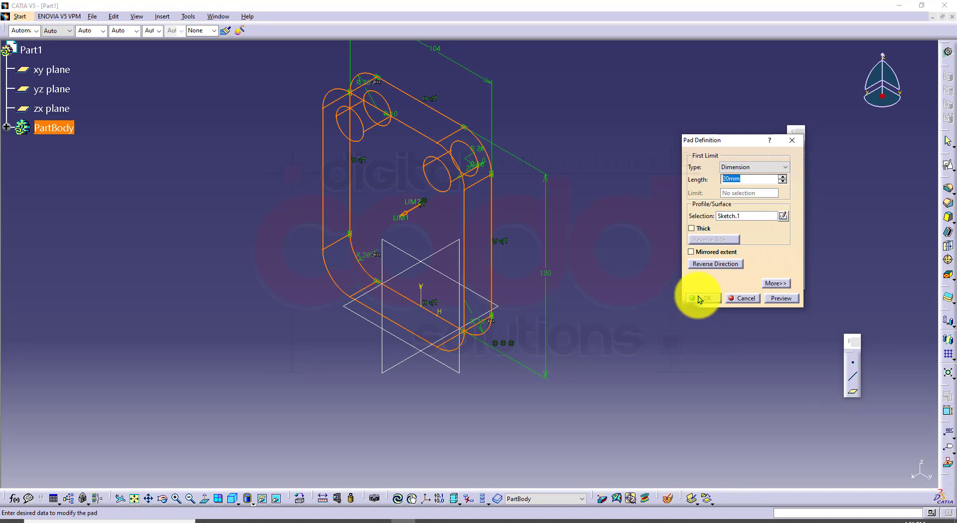
- Pad the back plate sketch with its two holes to a length of 20 mm
{"action": "left_click", "coordinate": [698, 298]}
{"action": "middle_click_drag", "start_coordinate": [598, 333], "coordinate": [694, 336]}
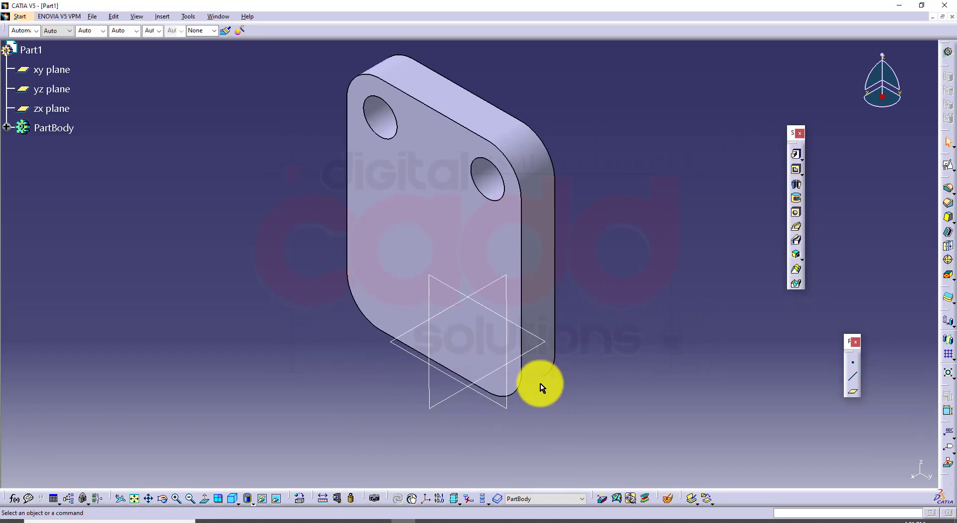
- Start a positioned sketch on the xy plane with implicit origin and orientation and both the H and V directions reversed
{"action": "left_click", "coordinate": [545, 349]}
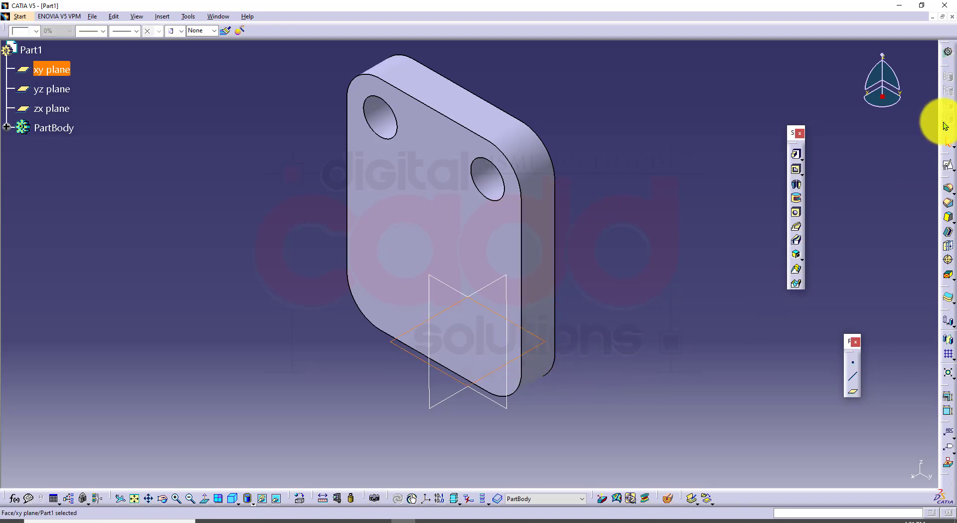
{"action": "left_click", "coordinate": [947, 167]}
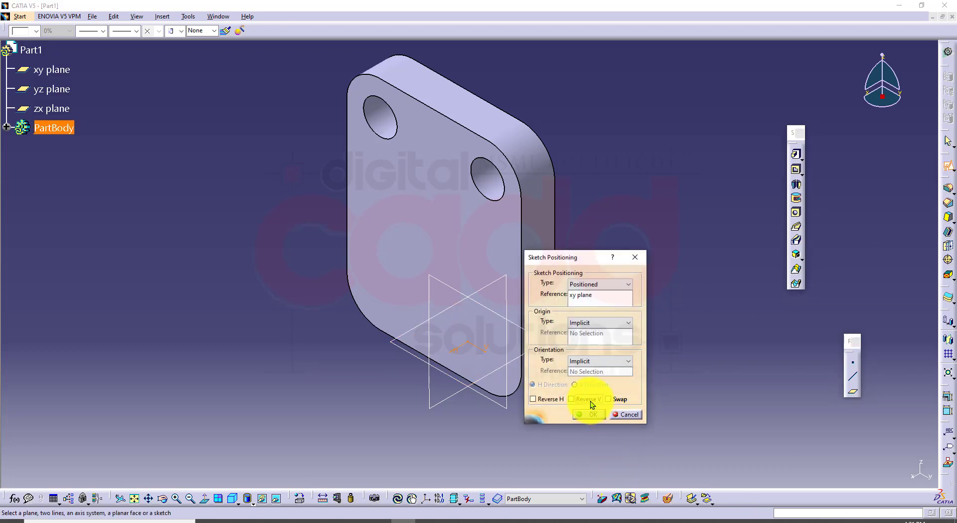
{"action": "left_click", "coordinate": [561, 400]}
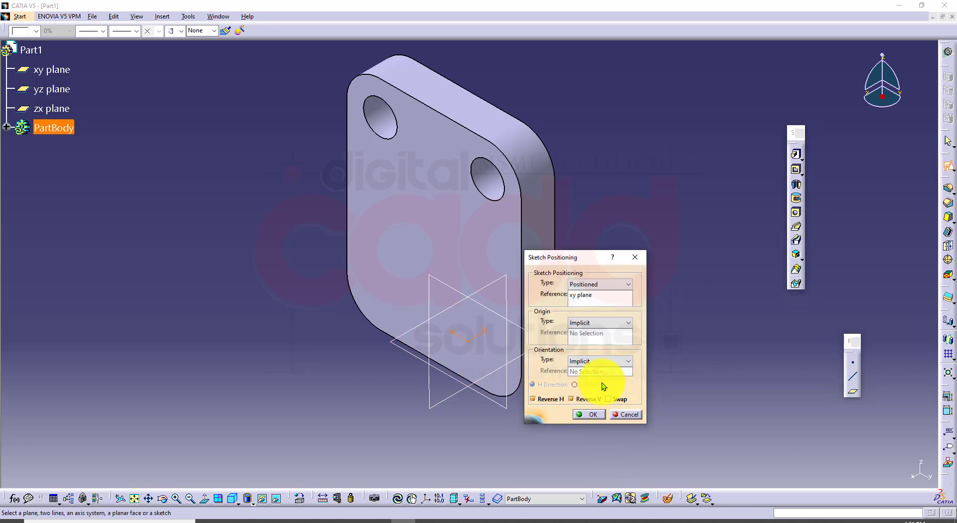
{"action": "middle_click_drag", "start_coordinate": [549, 186], "coordinate": [380, 231]}
{"action": "left_click", "coordinate": [595, 416]}
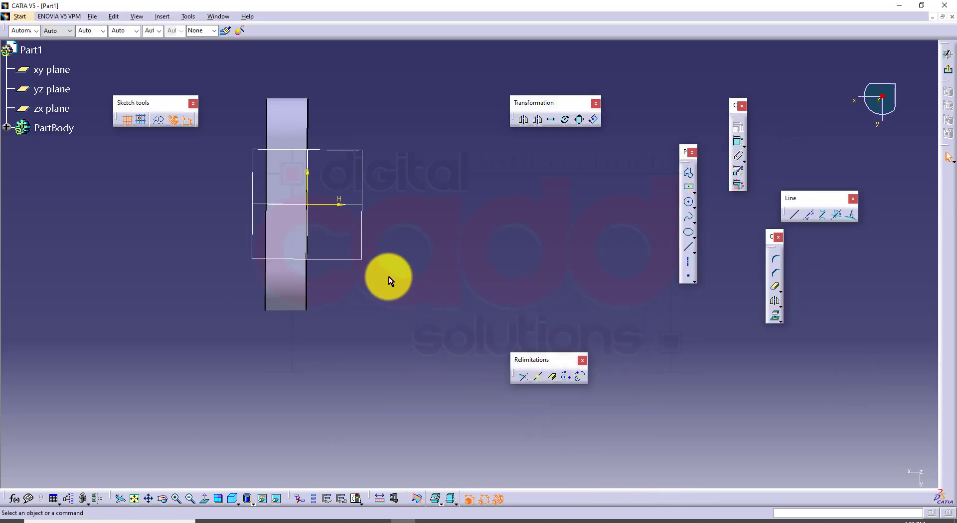
- Draw two concentric circles on the H axis beside the plate, about 59 mm and 31 mm in diameter
{"action": "middle_click_drag", "start_coordinate": [443, 282], "coordinate": [542, 361]}
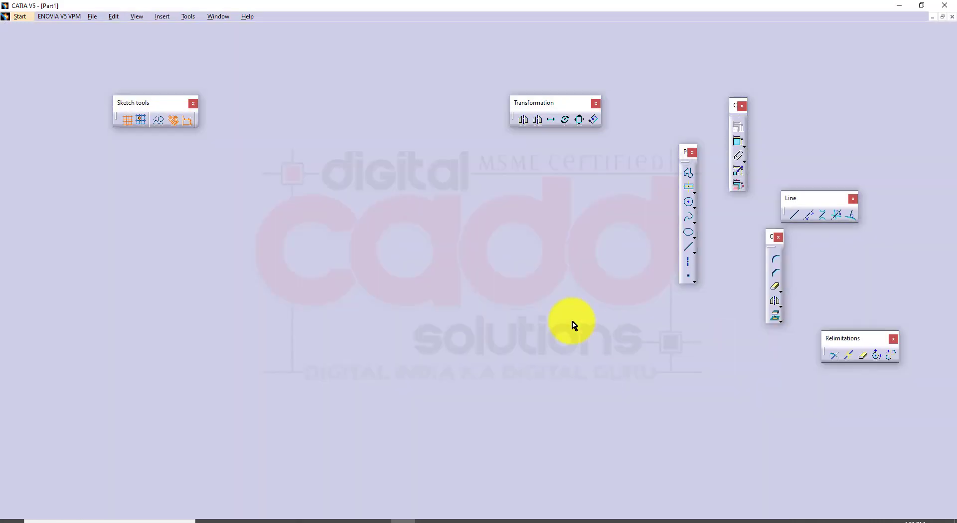
{"action": "mouse_move", "coordinate": [573, 324]}
{"action": "middle_mouse_down"}
{"action": "mouse_move", "coordinate": [615, 317]}
{"action": "mouse_move", "coordinate": [623, 324]}
{"action": "middle_mouse_up"}
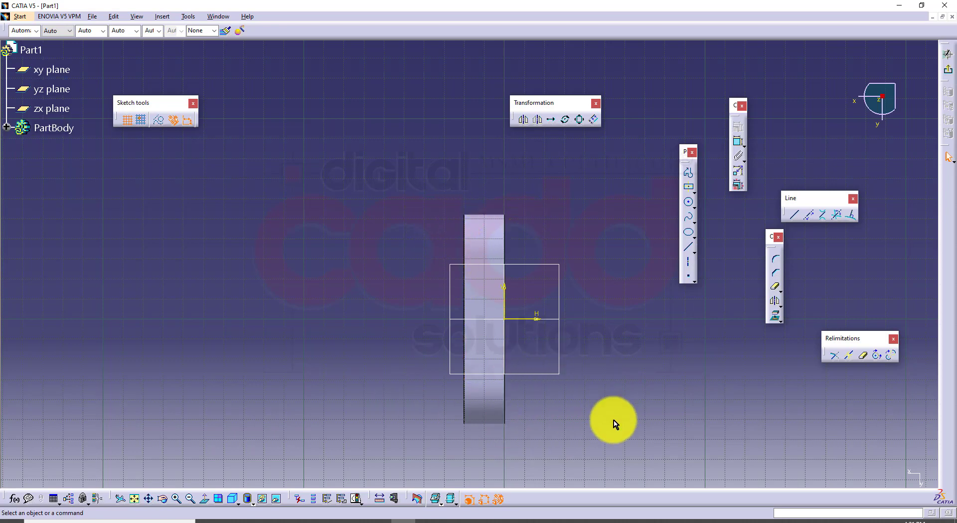
{"action": "left_click", "coordinate": [687, 206]}
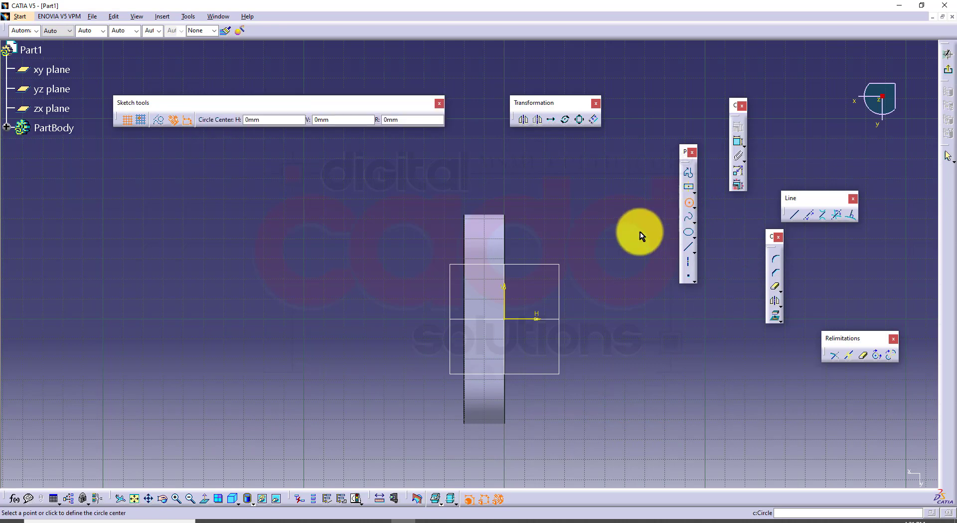
{"action": "left_click", "coordinate": [294, 319]}
{"action": "left_click", "coordinate": [293, 379]}
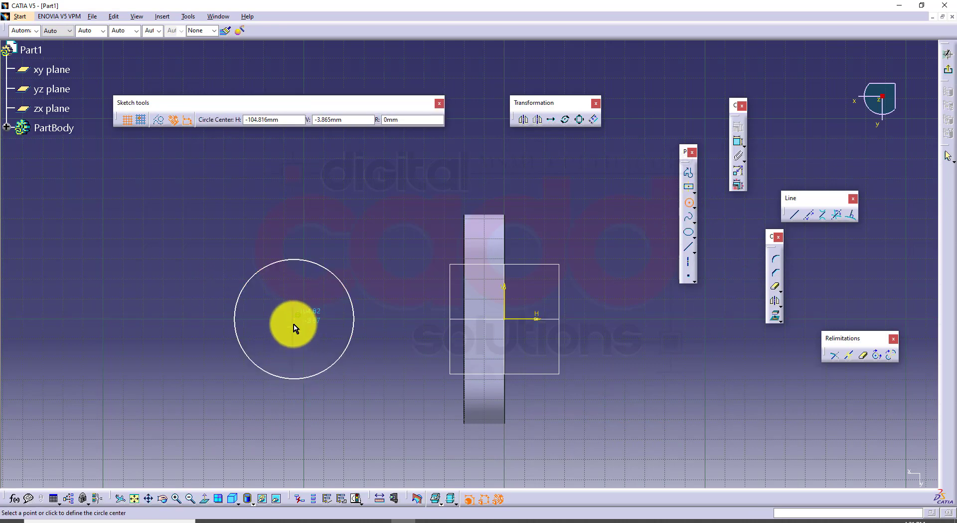
{"action": "left_click", "coordinate": [294, 322]}
{"action": "left_click", "coordinate": [294, 350]}
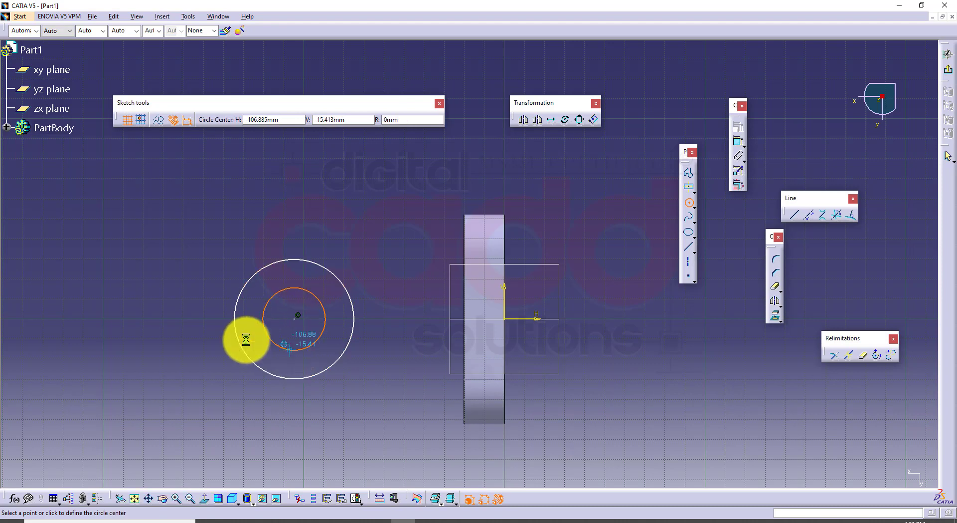
- Draw a second, smaller pair of concentric circles on the H axis, farther from the plate than the first pair
{"action": "left_click", "coordinate": [89, 319]}
{"action": "left_click", "coordinate": [98, 362]}
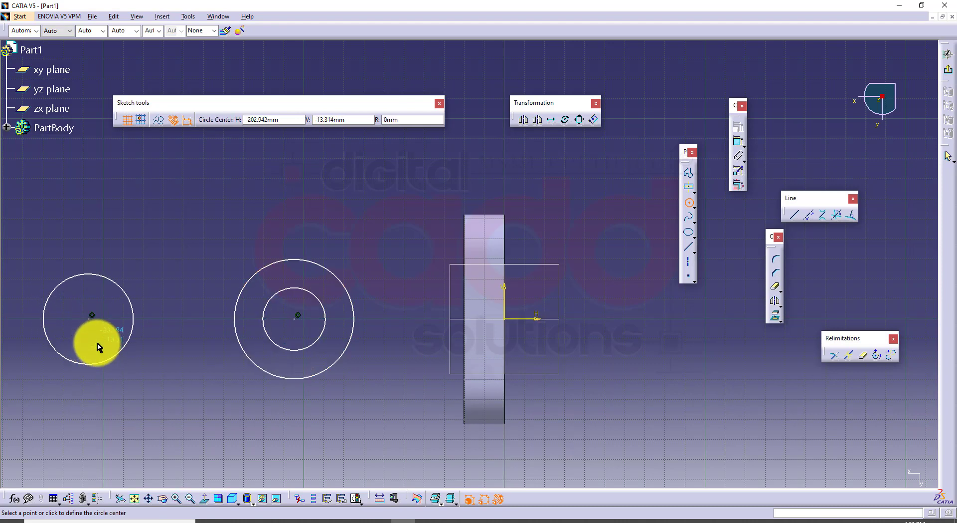
{"action": "left_click", "coordinate": [94, 325]}
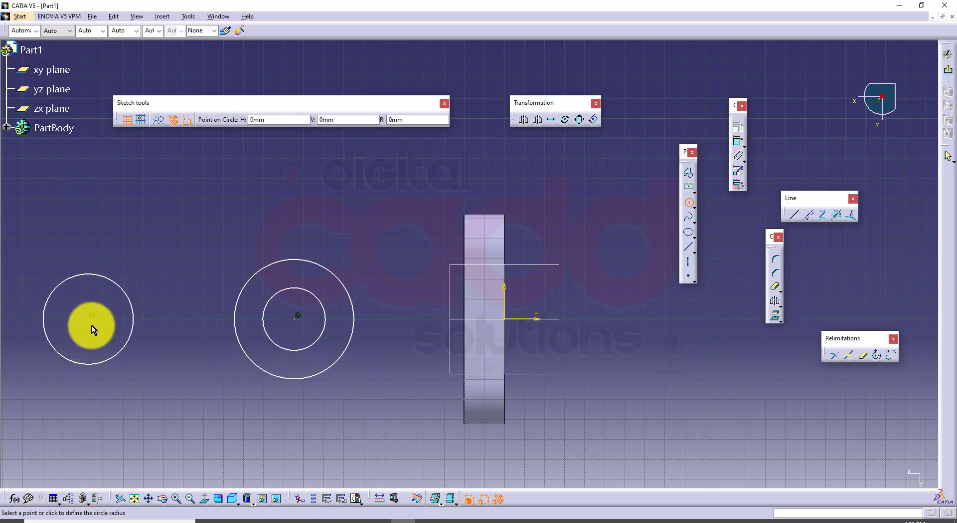
{"action": "left_click", "coordinate": [97, 345]}
- Check the circle sizes in the drawing PDF, dimension the outer circle nearer the plate as a diameter and set it to 60 mm
{"action": "left_click", "coordinate": [738, 142]}
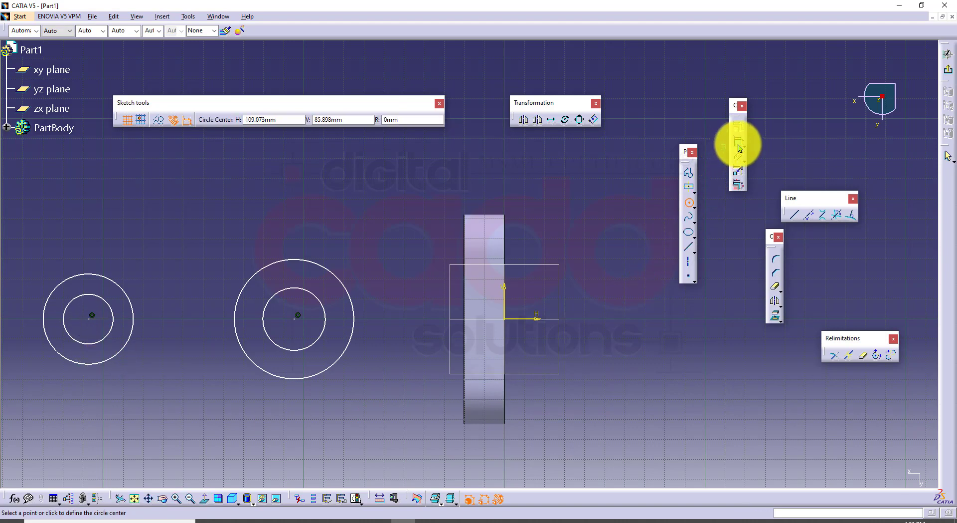
{"action": "left_click", "coordinate": [262, 520]}
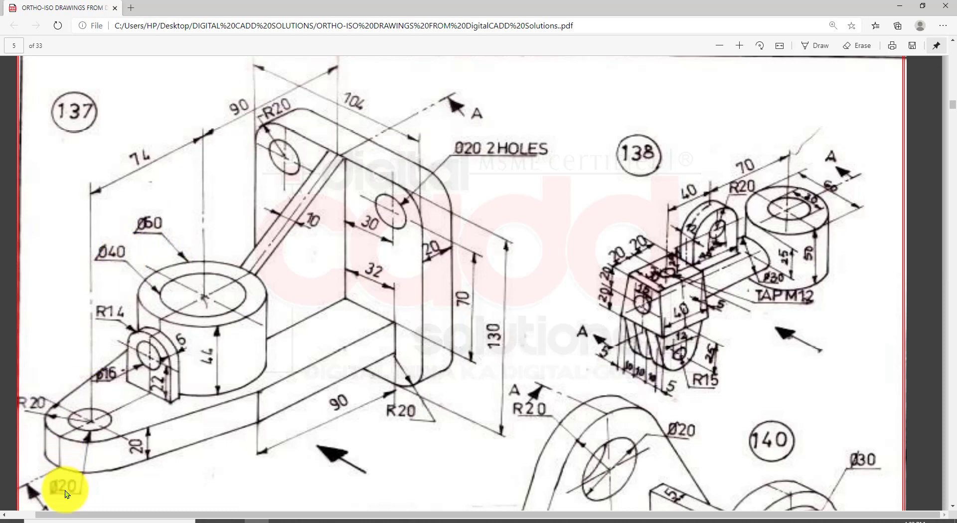
{"action": "left_click", "coordinate": [403, 520]}
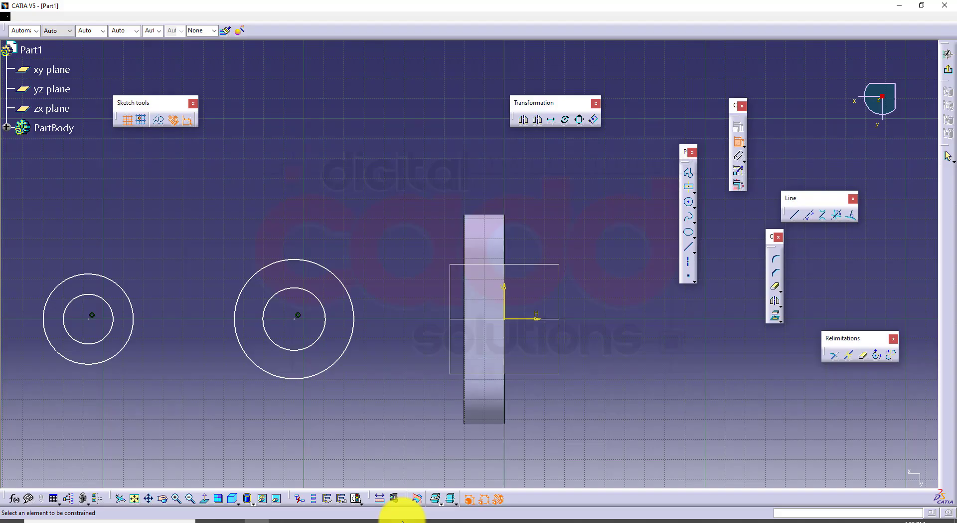
{"action": "left_click", "coordinate": [316, 263]}
{"action": "left_click", "coordinate": [293, 172]}
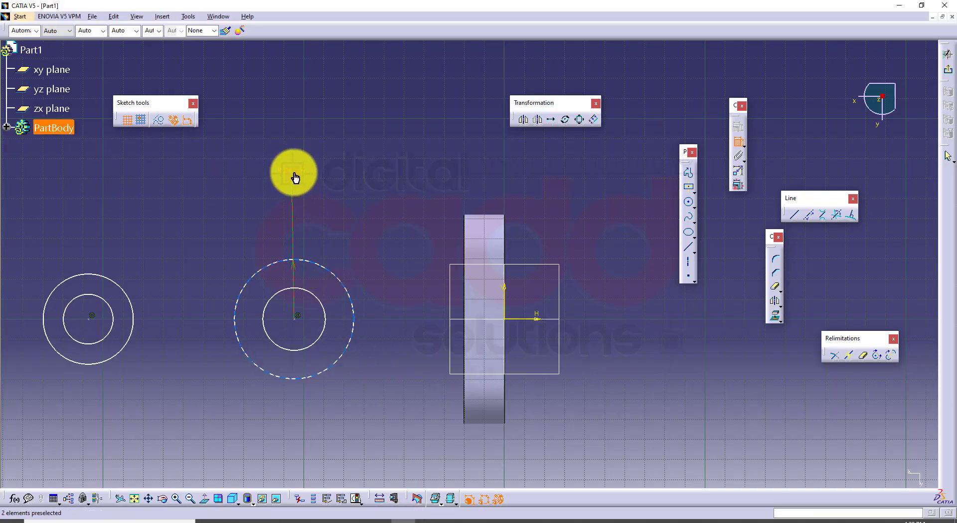
{"action": "double_click", "coordinate": [293, 169]}
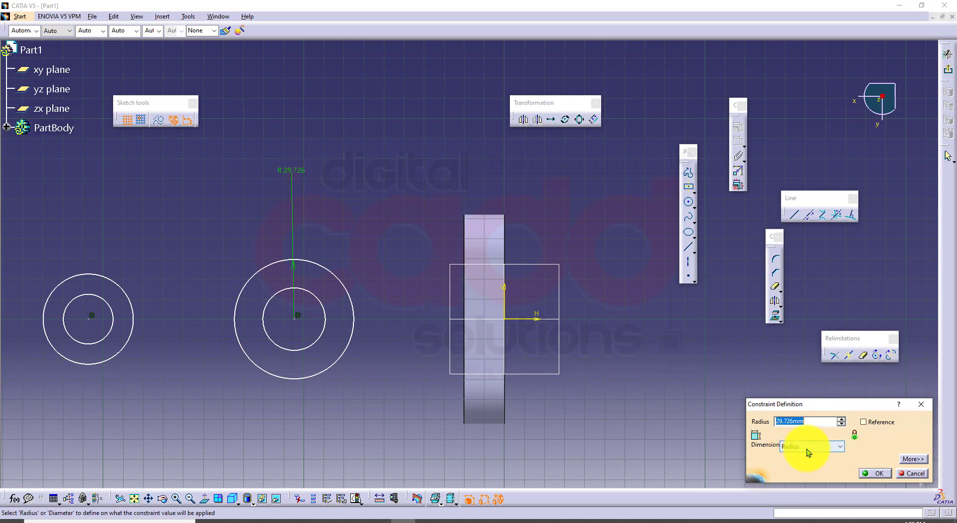
{"action": "left_click", "coordinate": [805, 463]}
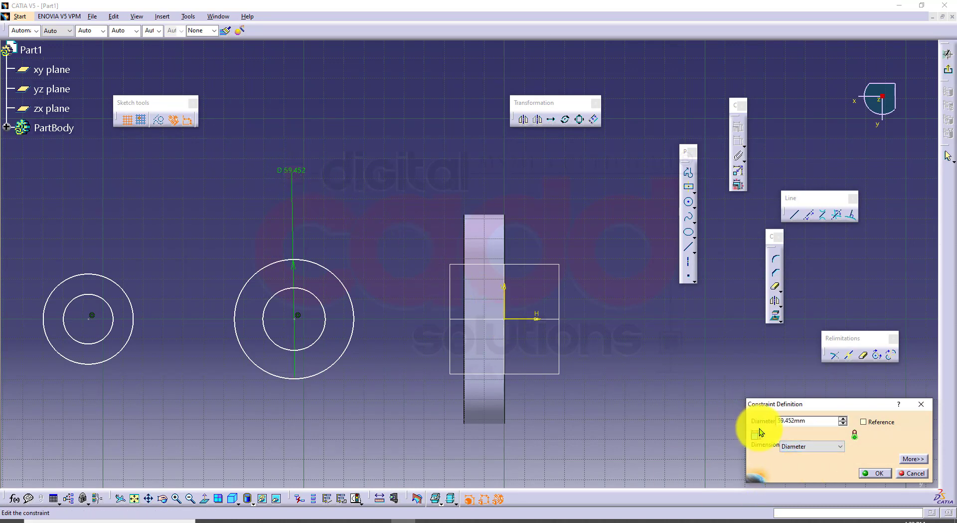
{"action": "double_click", "coordinate": [816, 420]}
{"action": "type", "text": "60"}
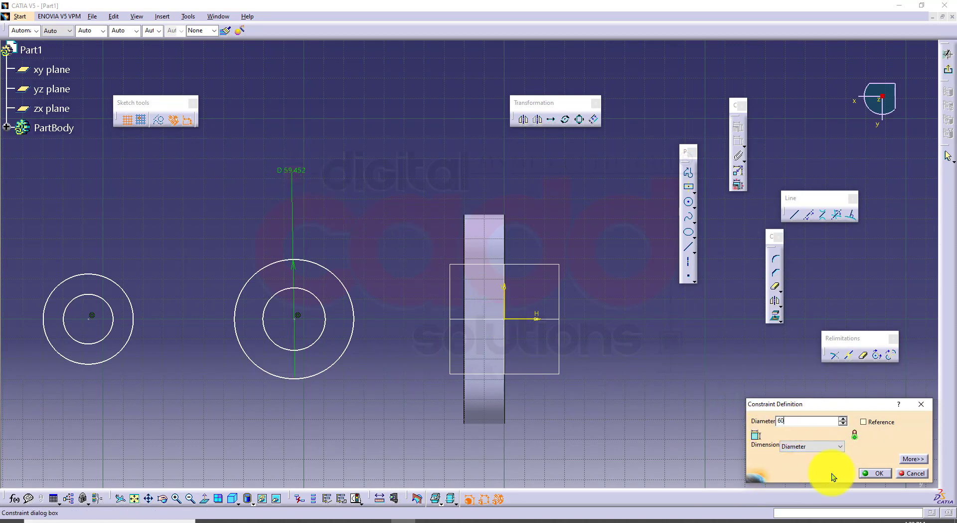
{"action": "key", "text": "Return"}
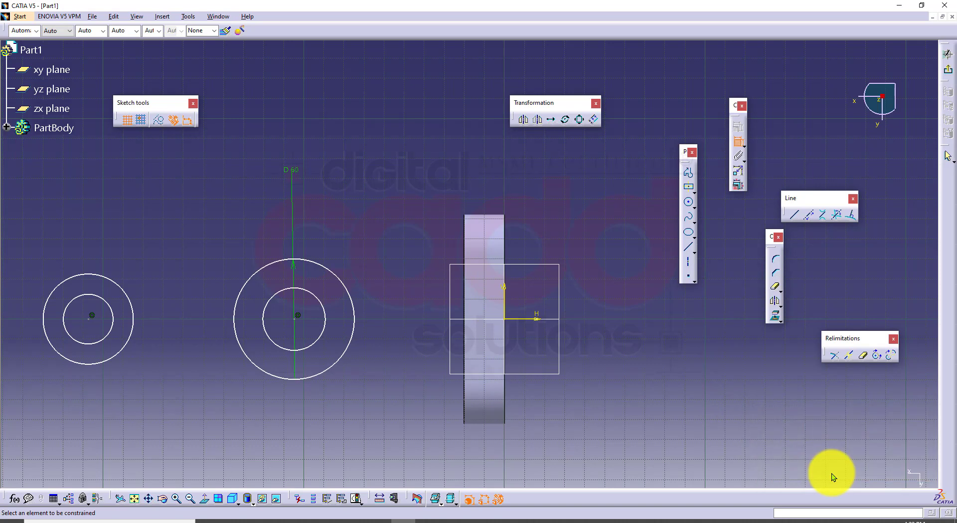
- Dimension the inner circle of the pair nearer the plate and set its diameter to 40 mm
{"action": "left_click", "coordinate": [291, 289]}
{"action": "left_click", "coordinate": [244, 200]}
{"action": "double_click", "coordinate": [254, 201]}
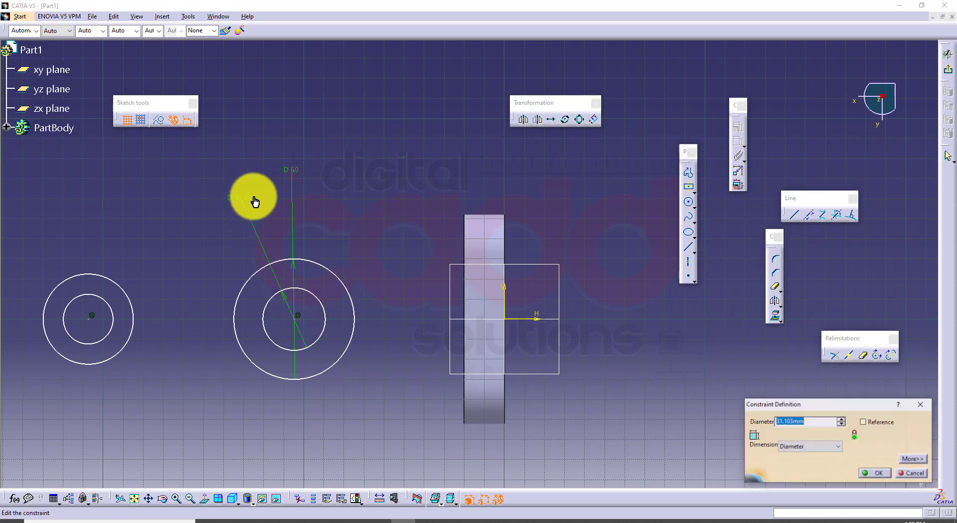
{"action": "type", "text": "40"}
{"action": "key", "text": "Return"}
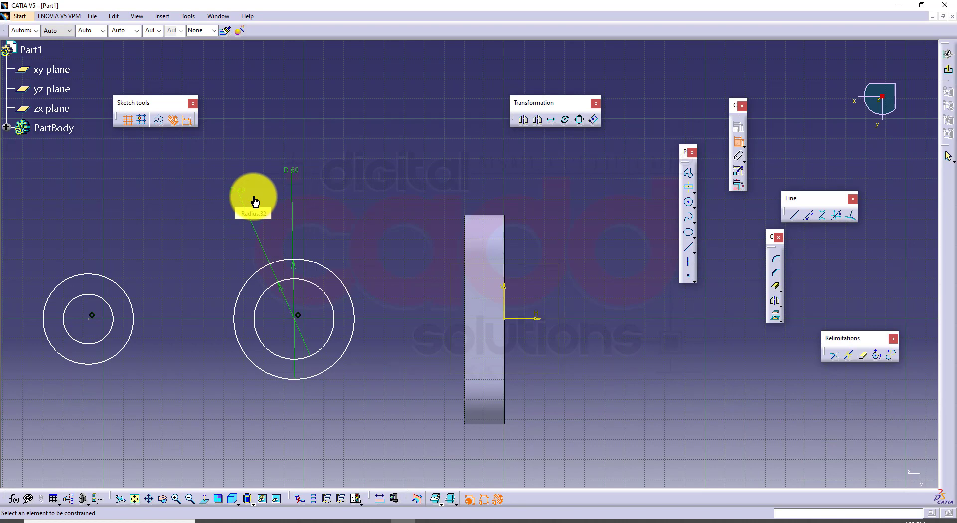
- Dimension the outer circle of the pair farther from the plate with a diameter of 40 mm
{"action": "left_click", "coordinate": [98, 275]}
{"action": "left_click", "coordinate": [58, 175]}
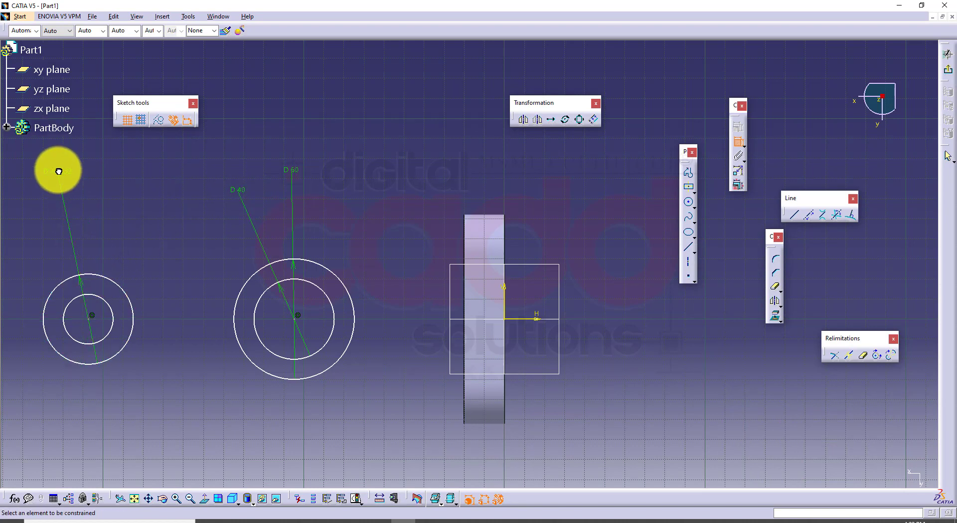
{"action": "double_click", "coordinate": [61, 182]}
{"action": "key", "text": "Return"}
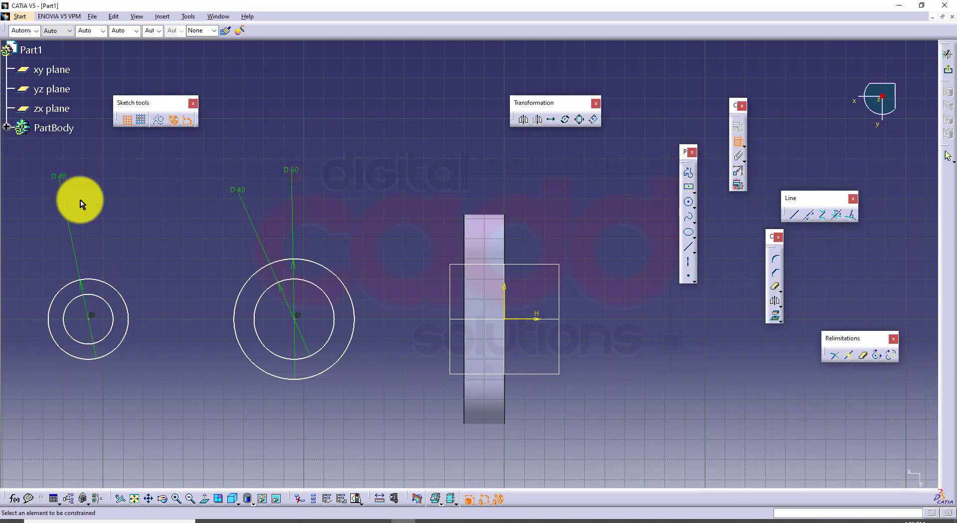
- Dimension the inner circle of the far pair and set its diameter to 20 mm
{"action": "left_click", "coordinate": [96, 296]}
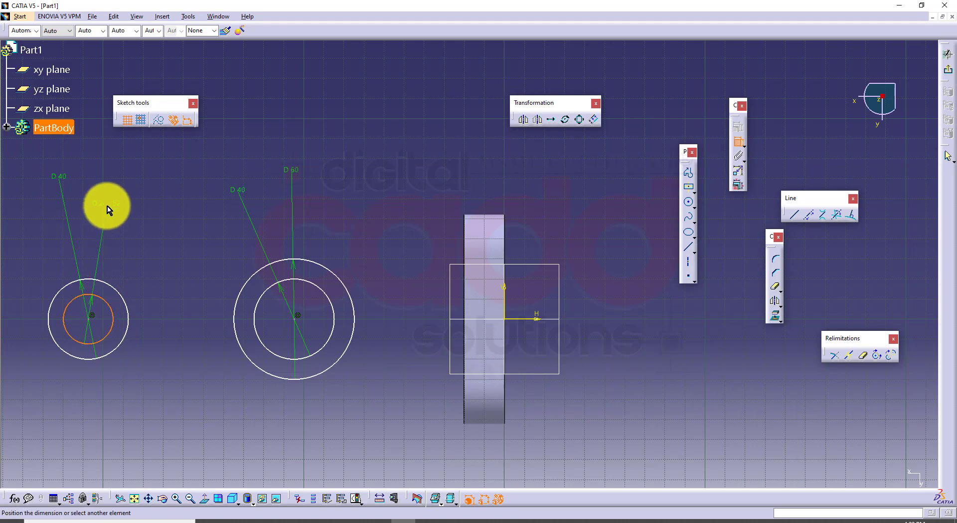
{"action": "left_click", "coordinate": [107, 206]}
{"action": "double_click", "coordinate": [110, 207]}
{"action": "type", "text": "2"}
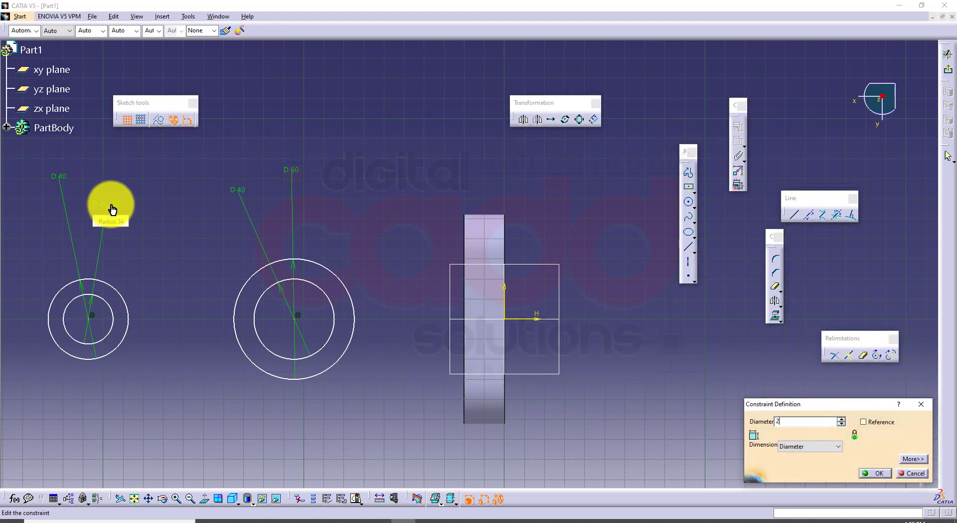
{"action": "type", "text": "0mm"}
{"action": "key", "text": "Return"}
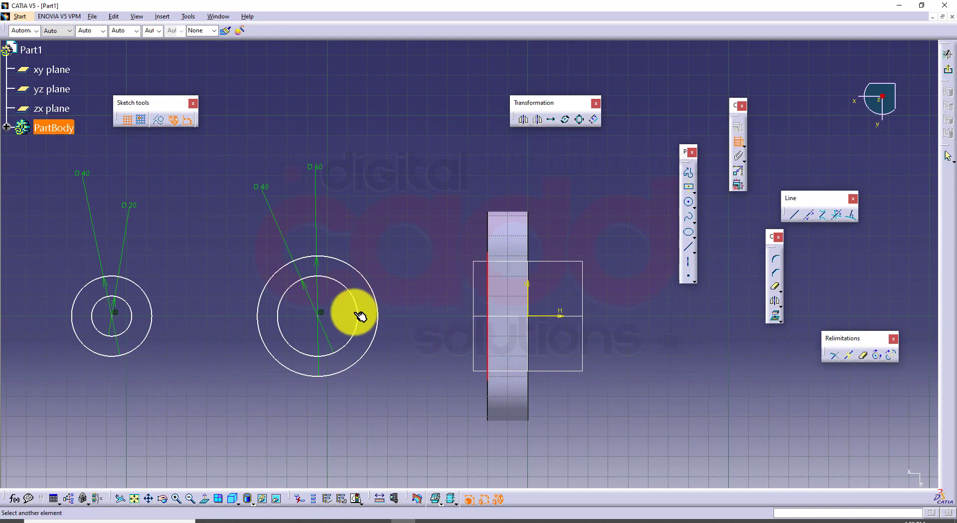
- Dimension the distance from the nearer circle pair's centre to the plate's face and set it to 90 mm
{"action": "left_click", "coordinate": [323, 321]}
{"action": "left_click", "coordinate": [368, 171]}
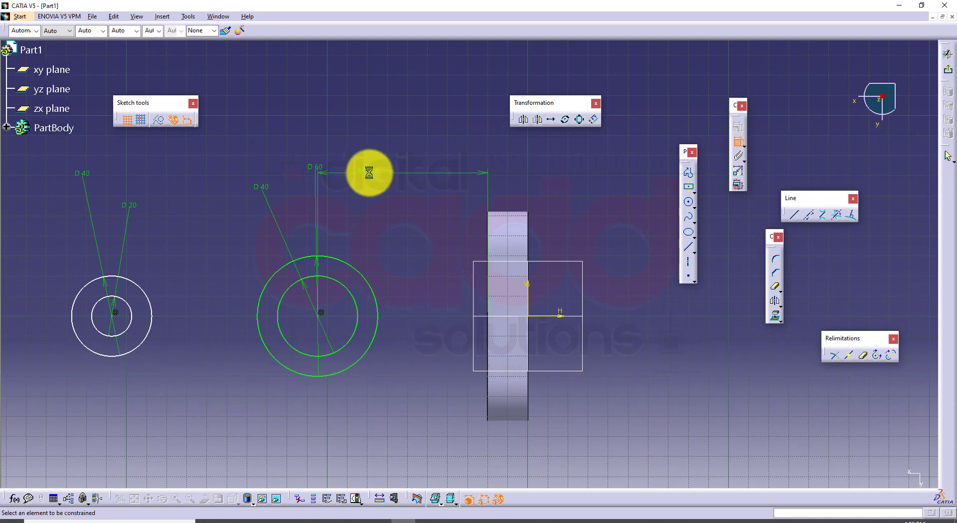
{"action": "double_click", "coordinate": [372, 174]}
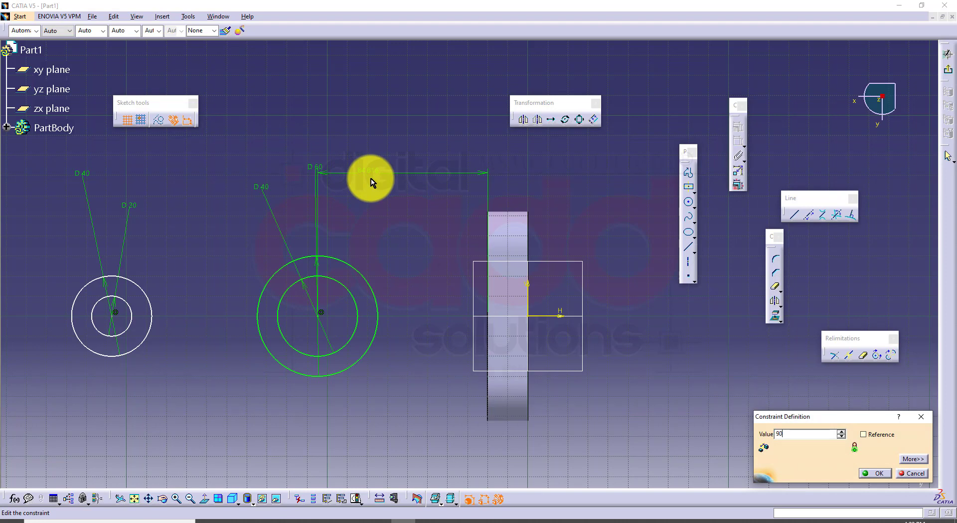
{"action": "type", "text": "90"}
{"action": "key", "text": "Return"}
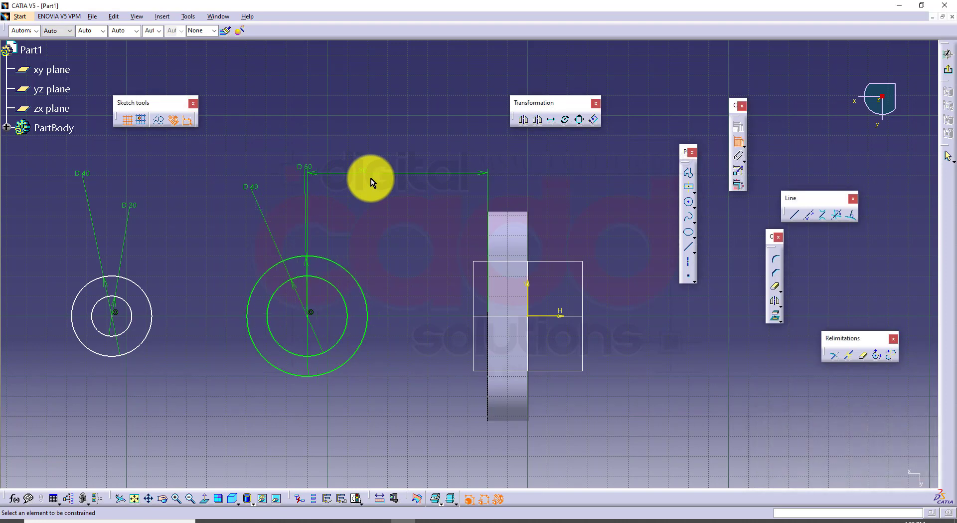
- Dimension the distance between the centres of the two circle pairs and set it to 74 mm
{"action": "left_click", "coordinate": [313, 320]}
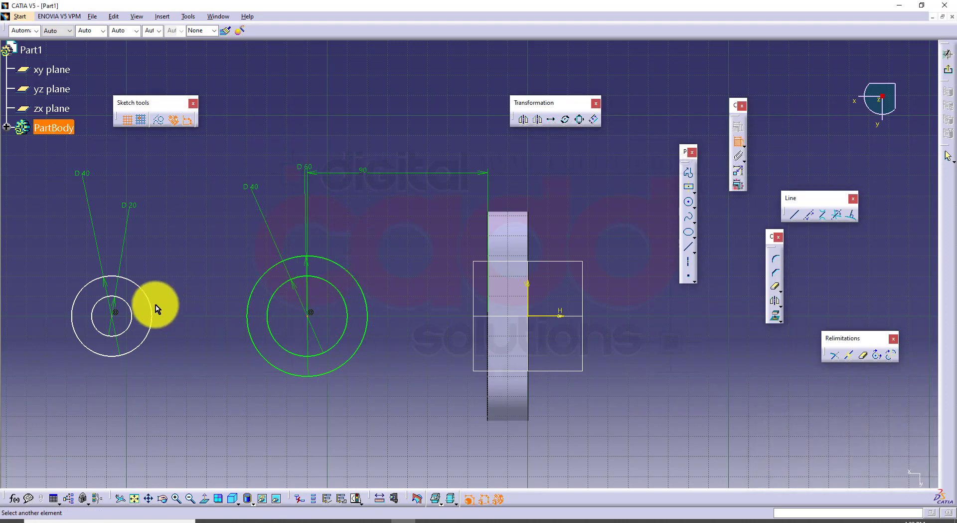
{"action": "left_click", "coordinate": [116, 318]}
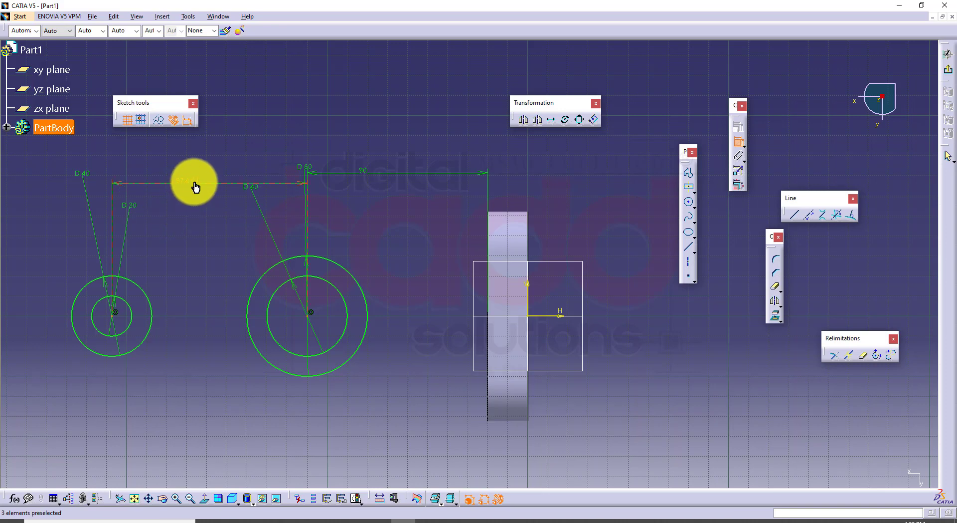
{"action": "double_click", "coordinate": [195, 185]}
{"action": "key", "text": "Return"}
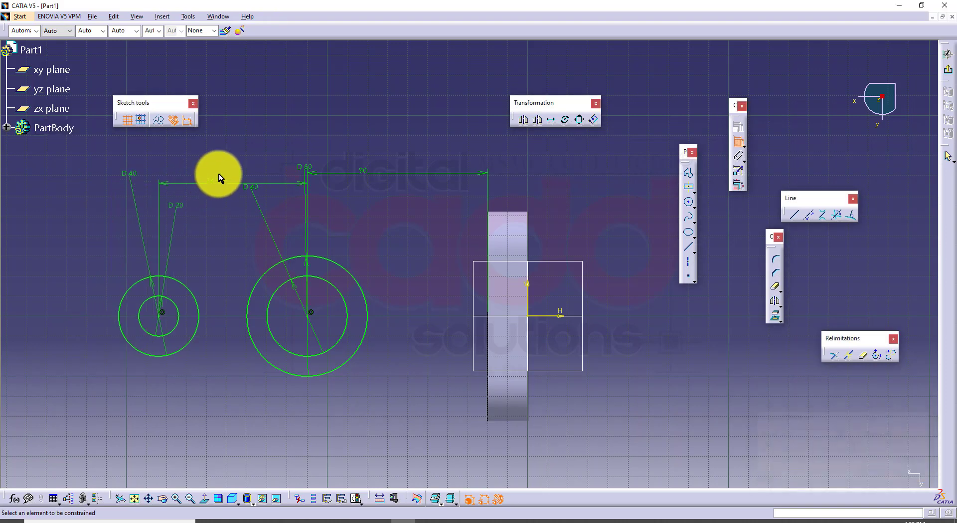
- Check the base outline in the drawing PDF and sketch a horizontal line about 39 mm above the H axis, continued by a sloping line to the far outer circle
{"action": "left_click", "coordinate": [256, 520]}
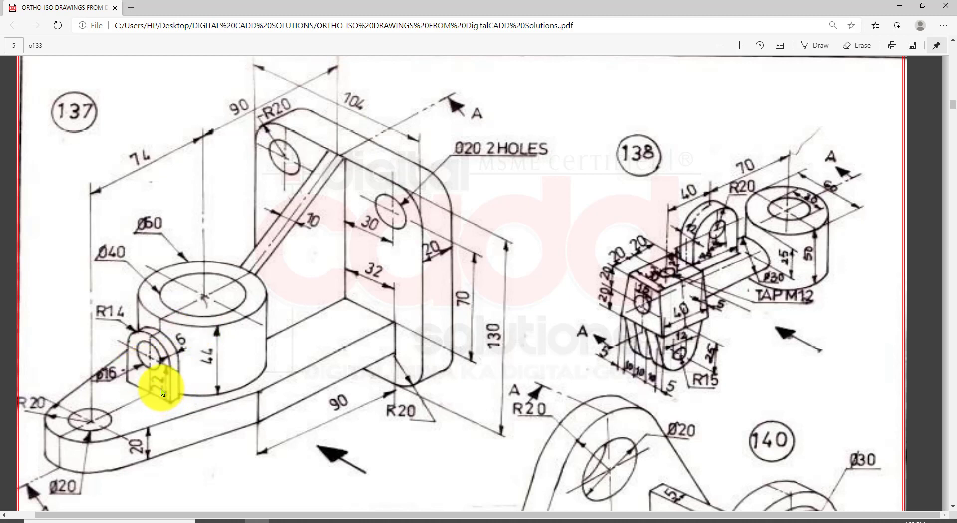
{"action": "left_click_drag", "start_coordinate": [231, 323], "coordinate": [172, 358]}
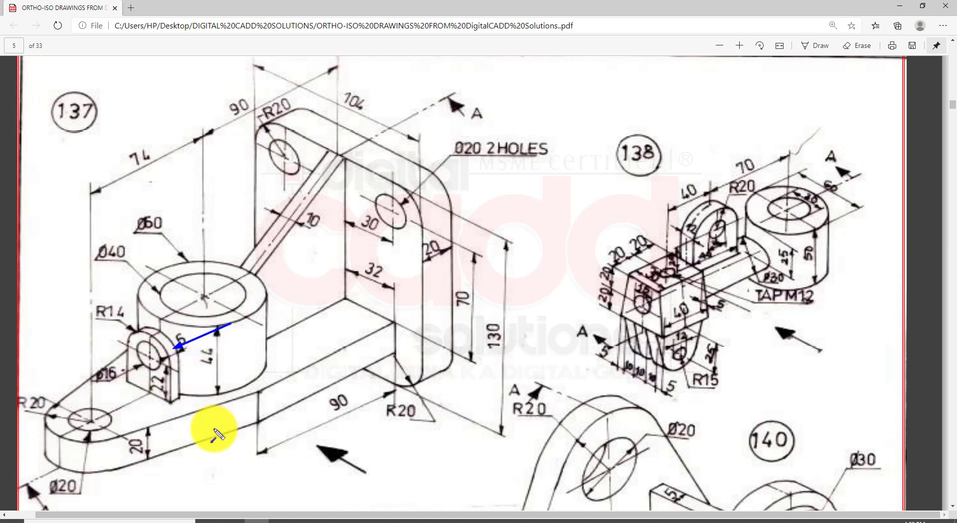
{"action": "key", "text": "ctrl+z"}
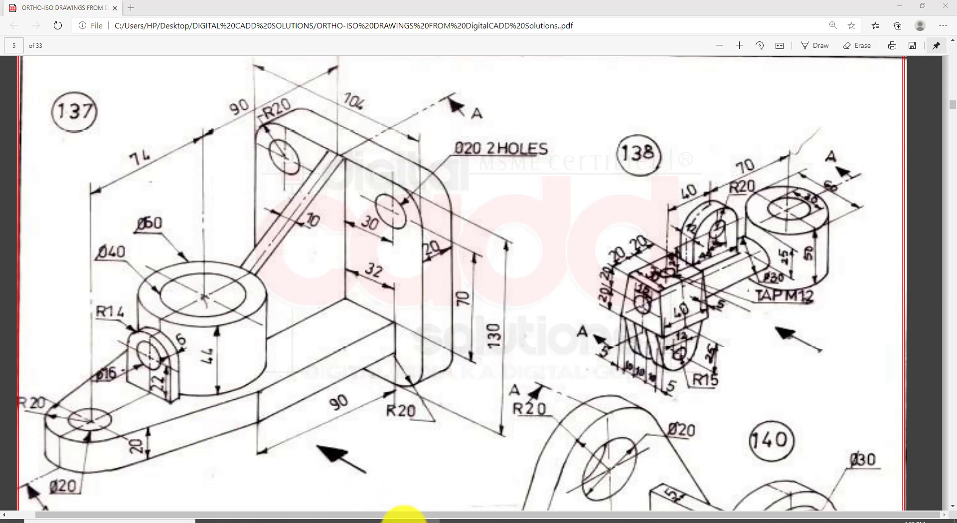
{"action": "left_click", "coordinate": [404, 518]}
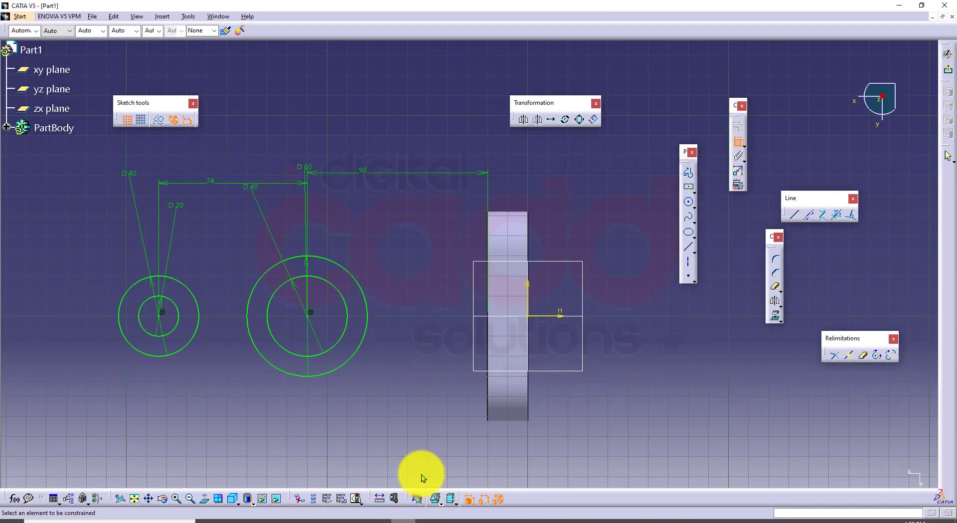
{"action": "left_click", "coordinate": [688, 173]}
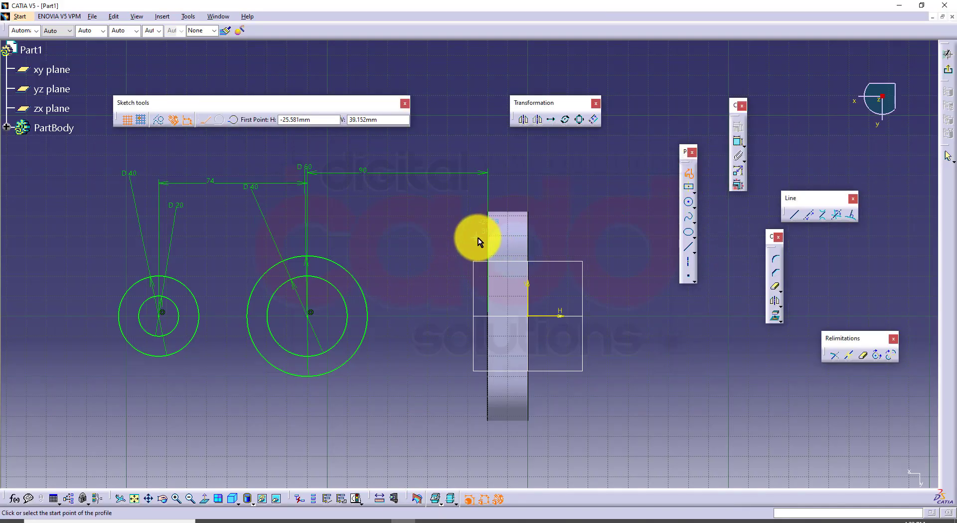
{"action": "left_click", "coordinate": [478, 237]}
{"action": "left_click", "coordinate": [329, 237]}
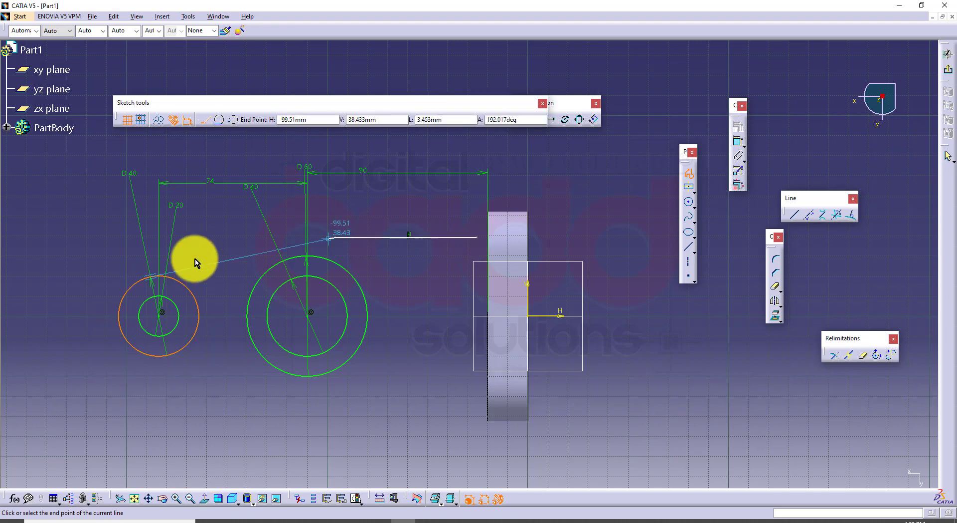
{"action": "left_click", "coordinate": [150, 274]}
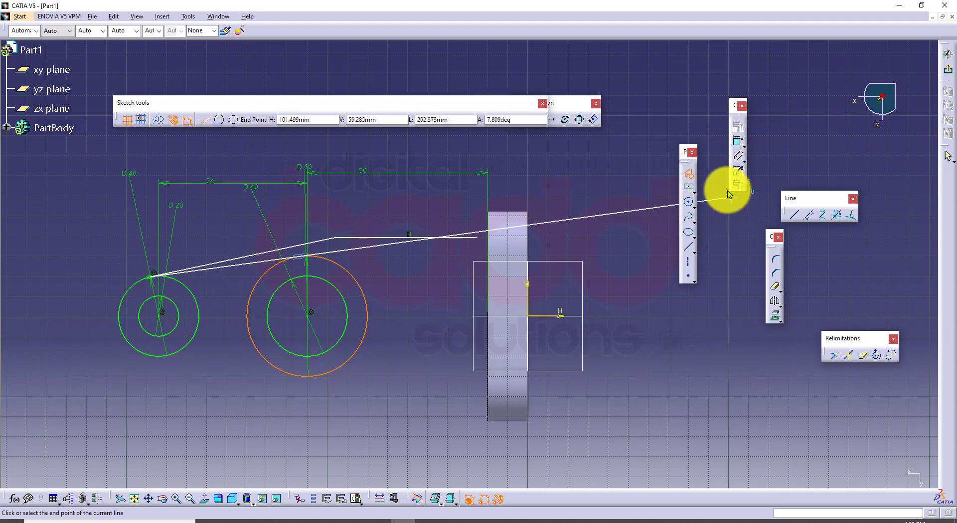
{"action": "left_click", "coordinate": [688, 172]}
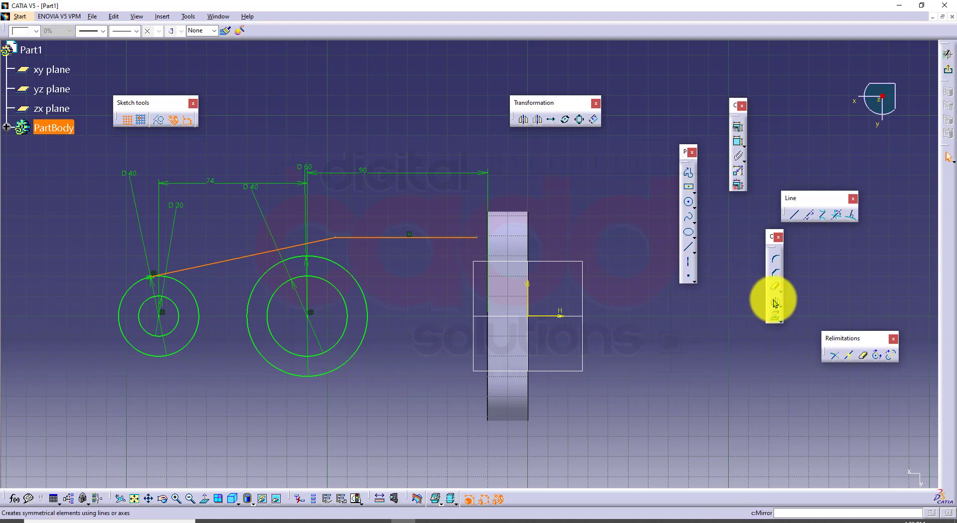
- Mirror the two profile lines about the H axis and join their open ends near the plate with a vertical line
{"action": "left_click", "coordinate": [560, 316]}
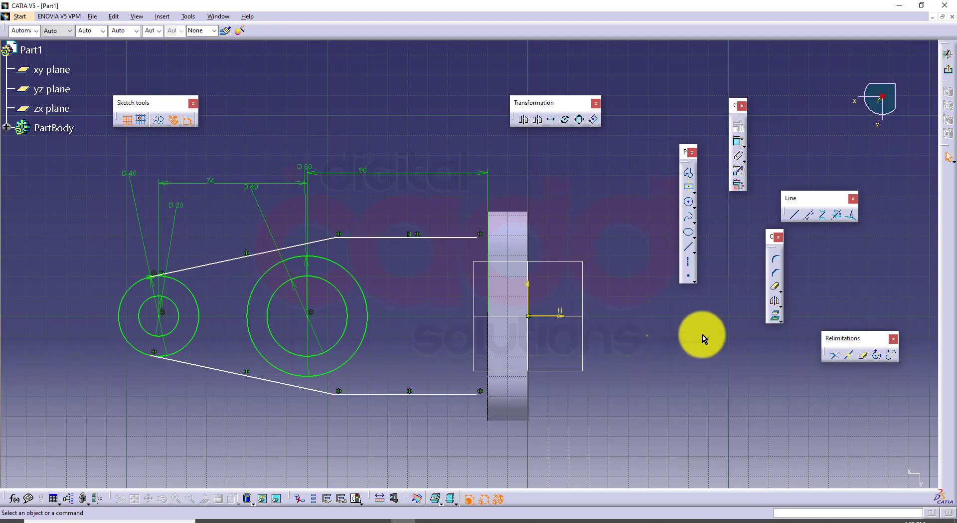
{"action": "left_click", "coordinate": [688, 246]}
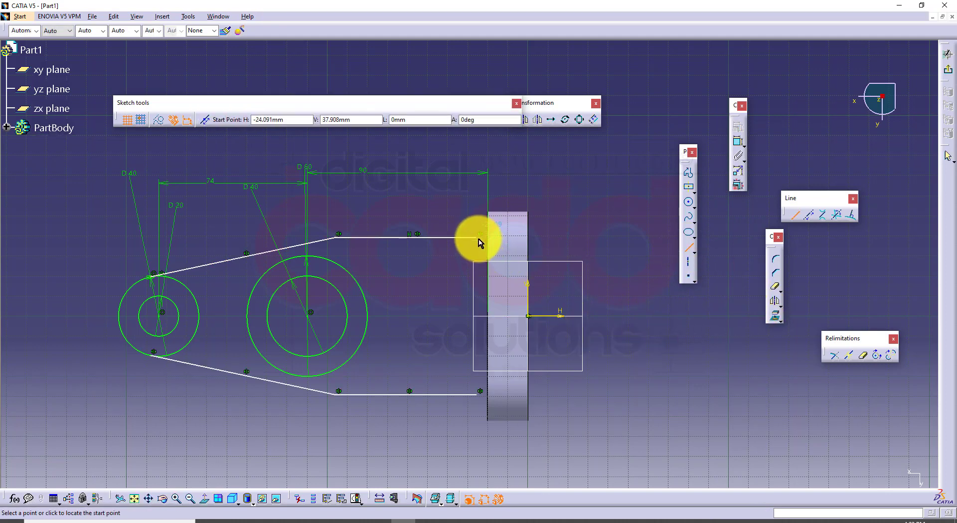
{"action": "left_click", "coordinate": [479, 238]}
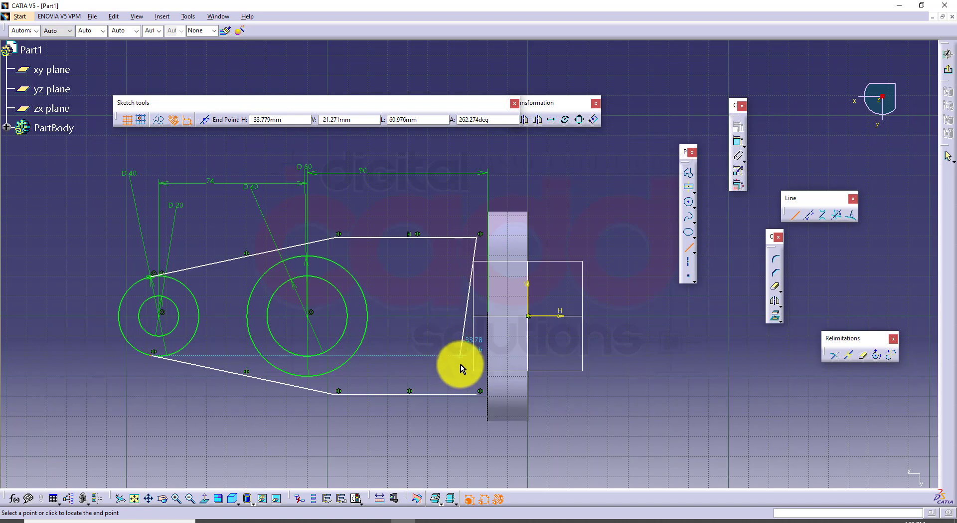
{"action": "left_click", "coordinate": [479, 395]}
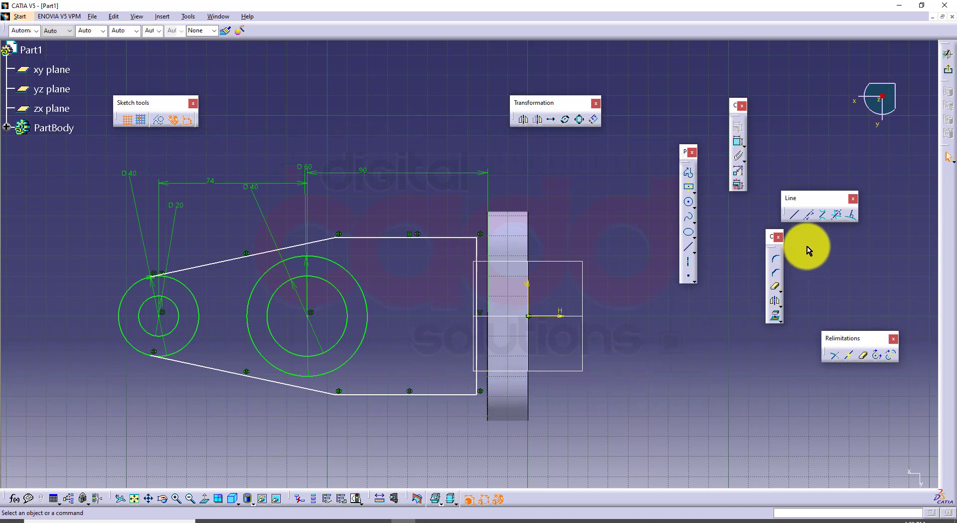
- Make the vertical closing line coincident with the plate's face
{"action": "left_click", "coordinate": [738, 142]}
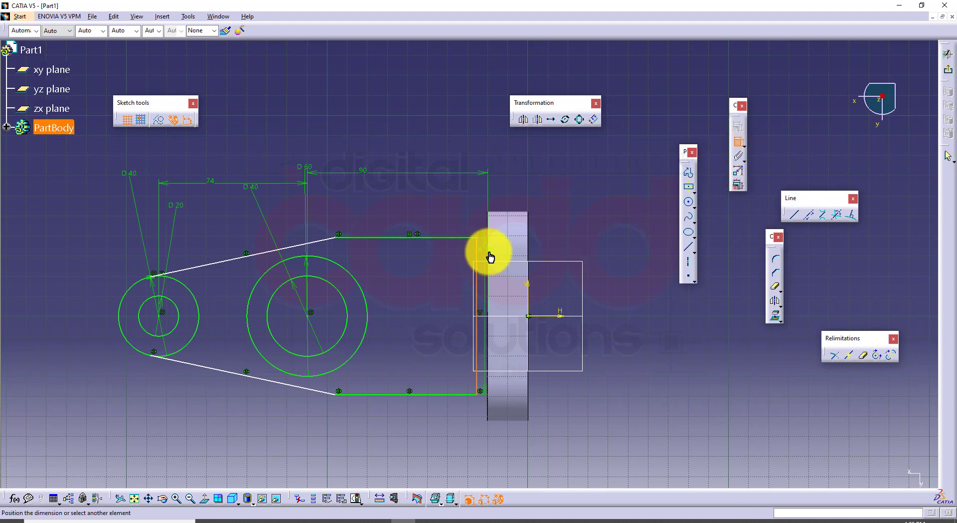
{"action": "left_click", "coordinate": [488, 289]}
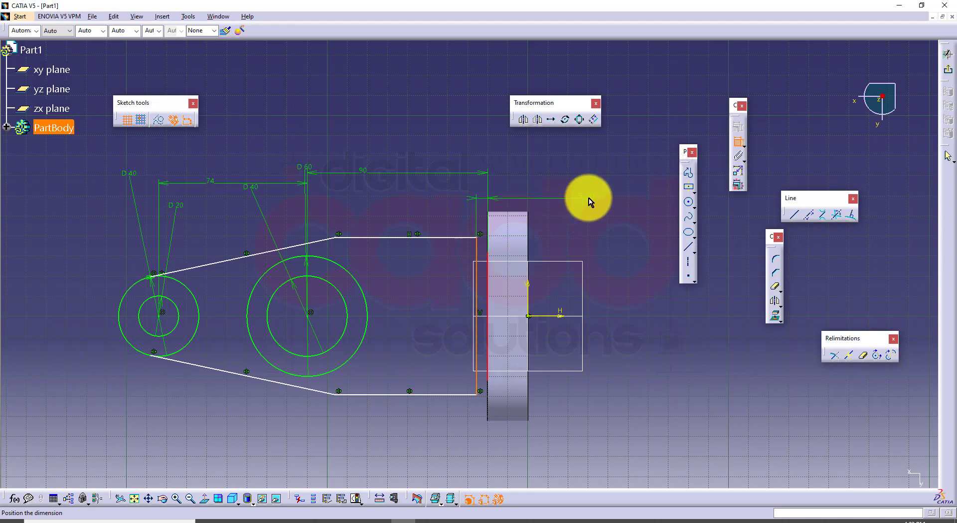
{"action": "right_click", "coordinate": [590, 201]}
{"action": "left_click", "coordinate": [618, 275]}
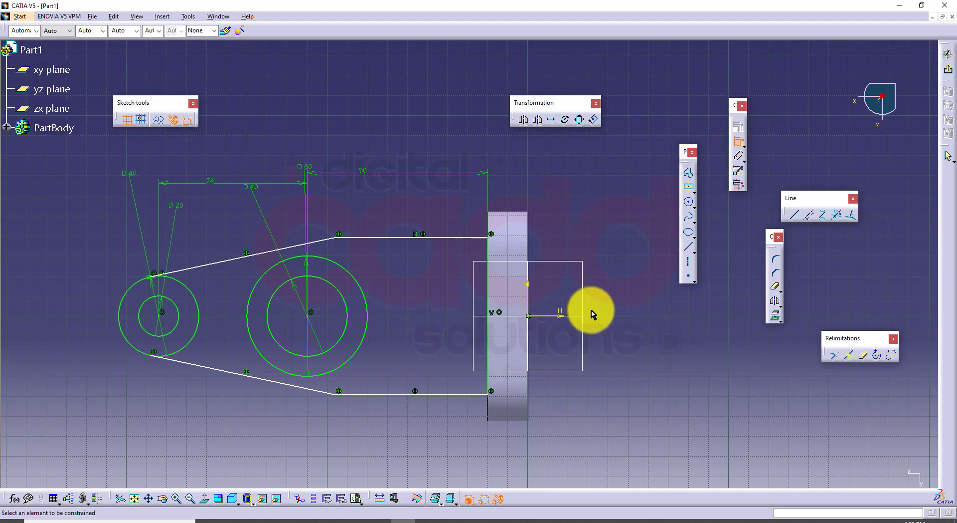
- Dimension the distance between the two horizontal outline edges, consult the drawing PDF, and set it to 74 mm
{"action": "left_click", "coordinate": [413, 239]}
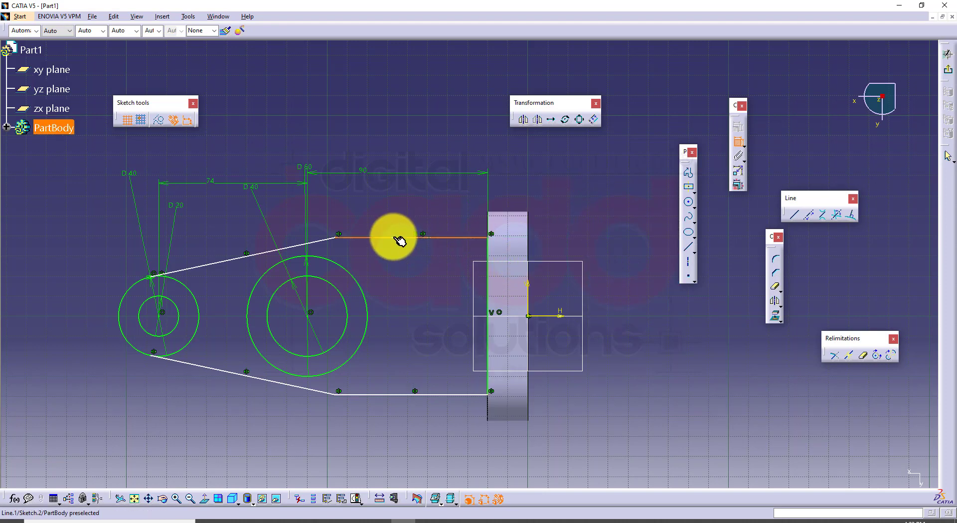
{"action": "left_click", "coordinate": [405, 395]}
{"action": "left_click", "coordinate": [609, 330]}
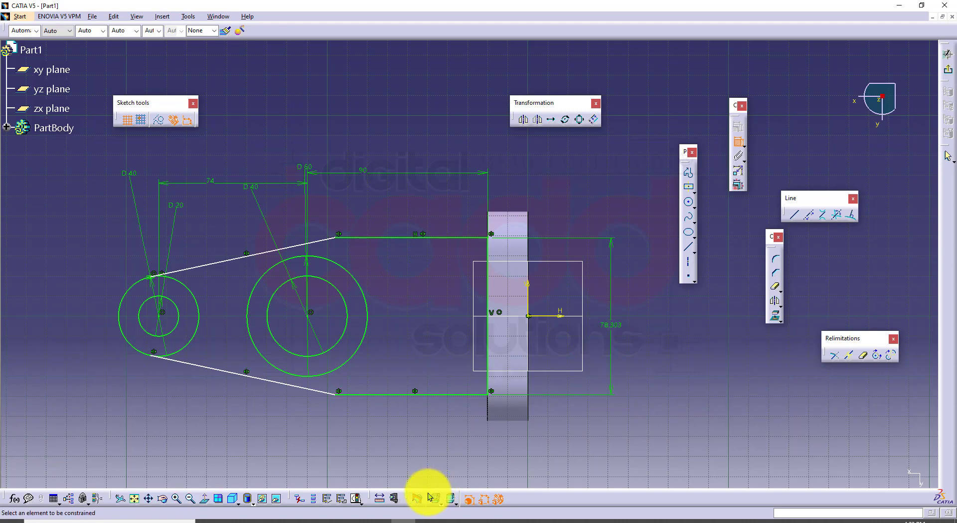
{"action": "left_click", "coordinate": [849, 362]}
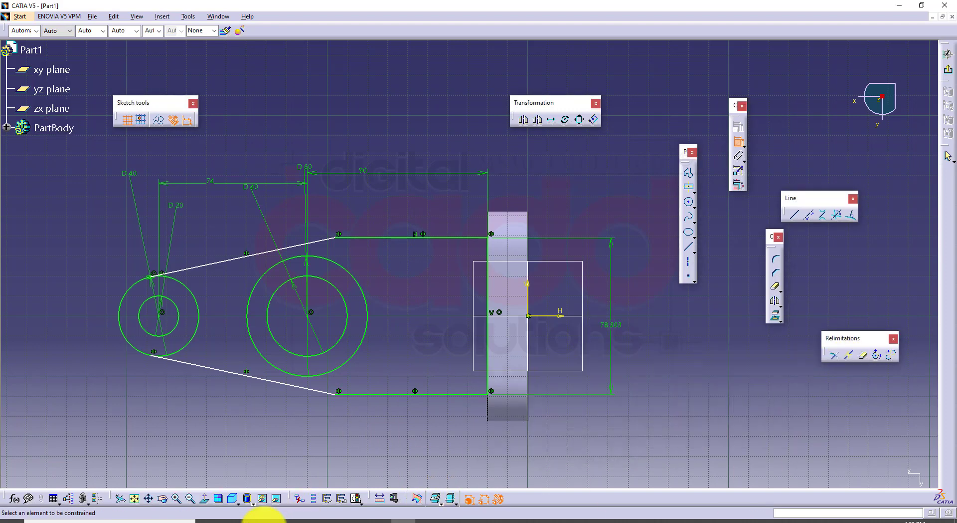
{"action": "left_click", "coordinate": [253, 519]}
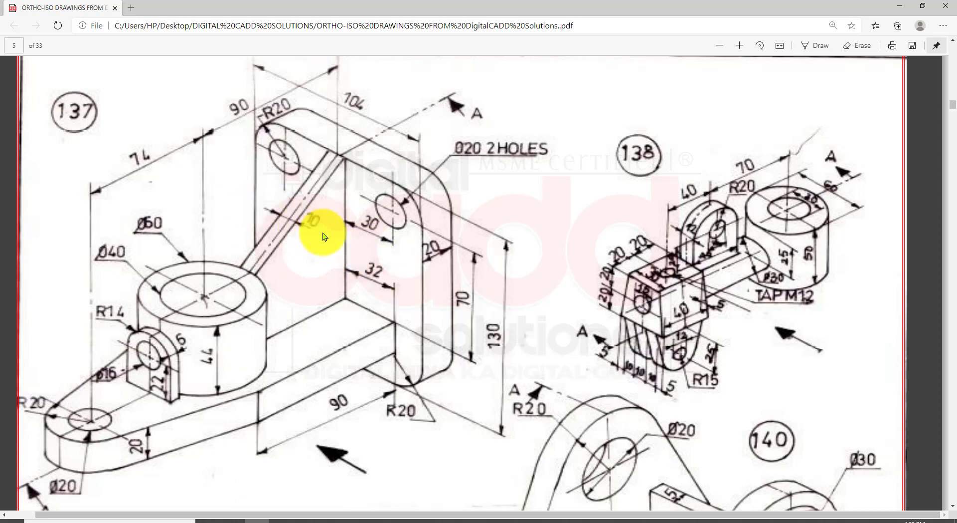
{"action": "left_click", "coordinate": [412, 519]}
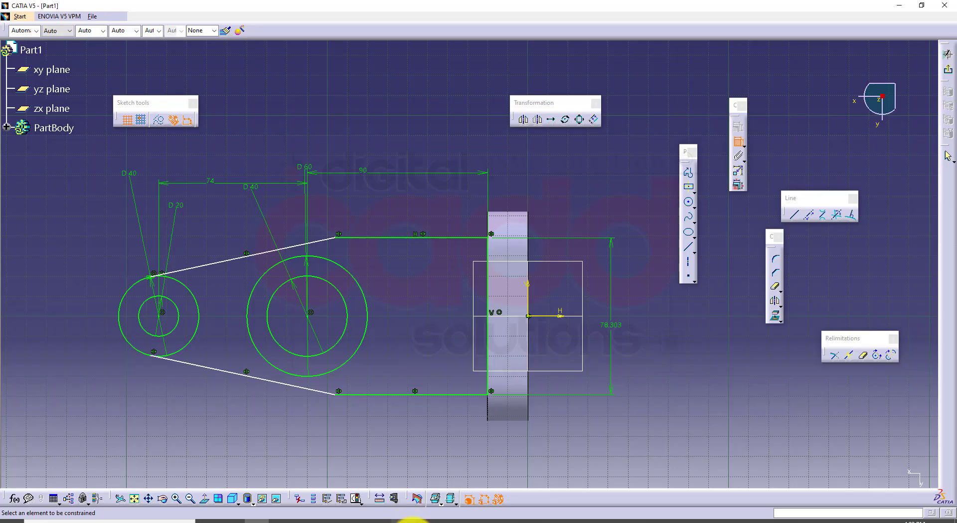
{"action": "double_click", "coordinate": [615, 325]}
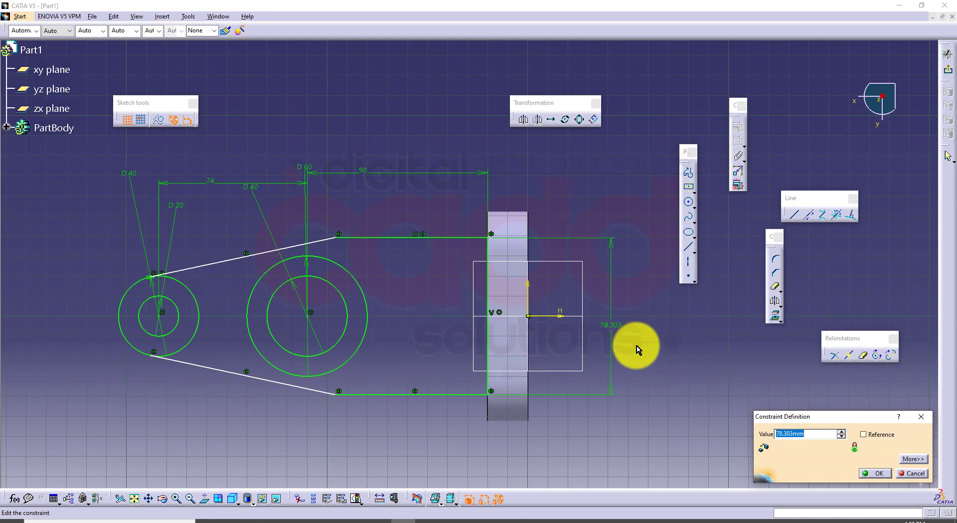
{"action": "key", "text": "Return"}
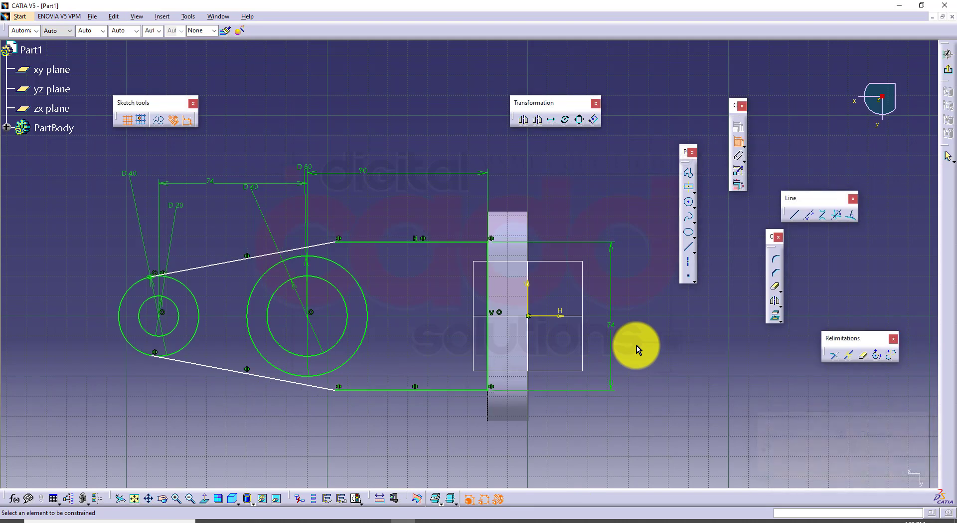
- Dimension the length of the lower horizontal outline edge and set it to 90 mm
{"action": "left_click", "coordinate": [435, 390]}
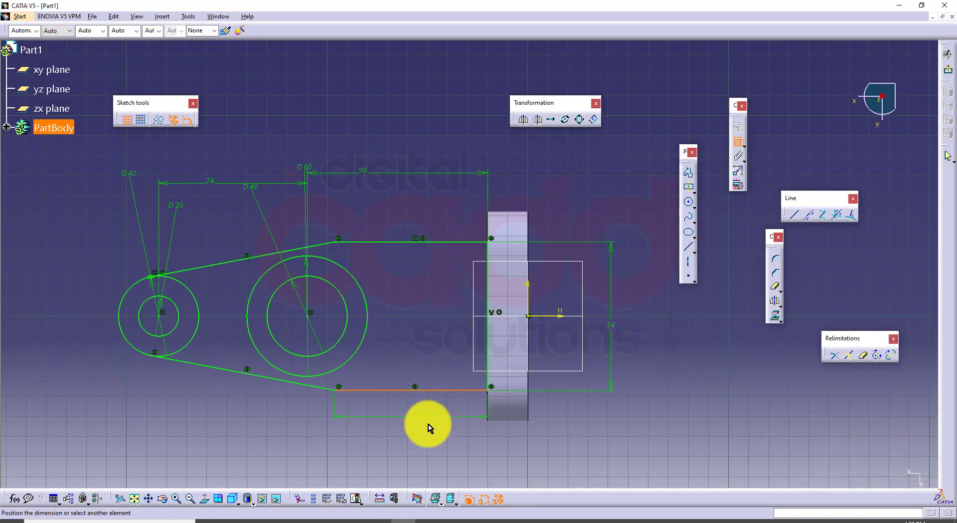
{"action": "double_click", "coordinate": [430, 426]}
{"action": "type", "text": "9"}
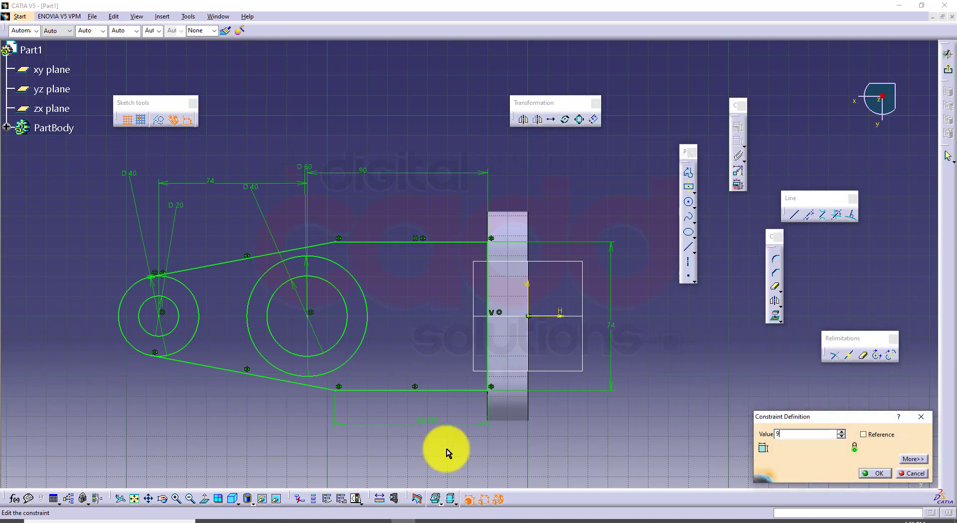
{"action": "type", "text": "0mm"}
{"action": "key", "text": "Return"}
- Quick Trim the part of the far outer circle lying inside the base outline, comparing the shape with the drawing PDF
{"action": "left_click", "coordinate": [253, 520]}
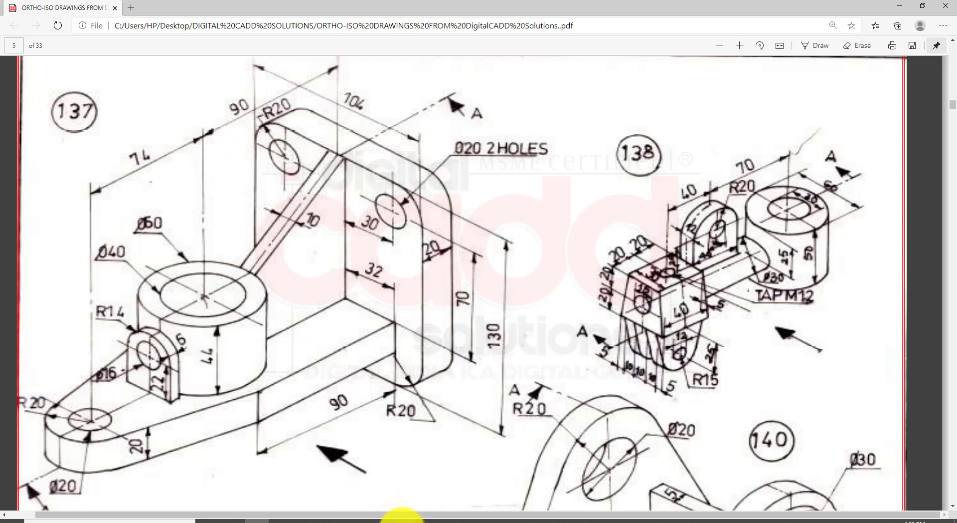
{"action": "left_click", "coordinate": [405, 519]}
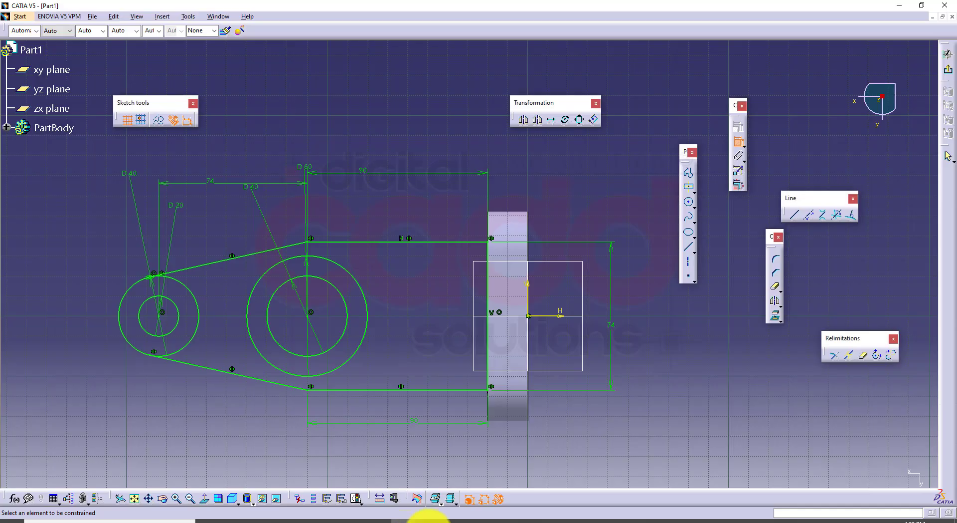
{"action": "left_click", "coordinate": [774, 299]}
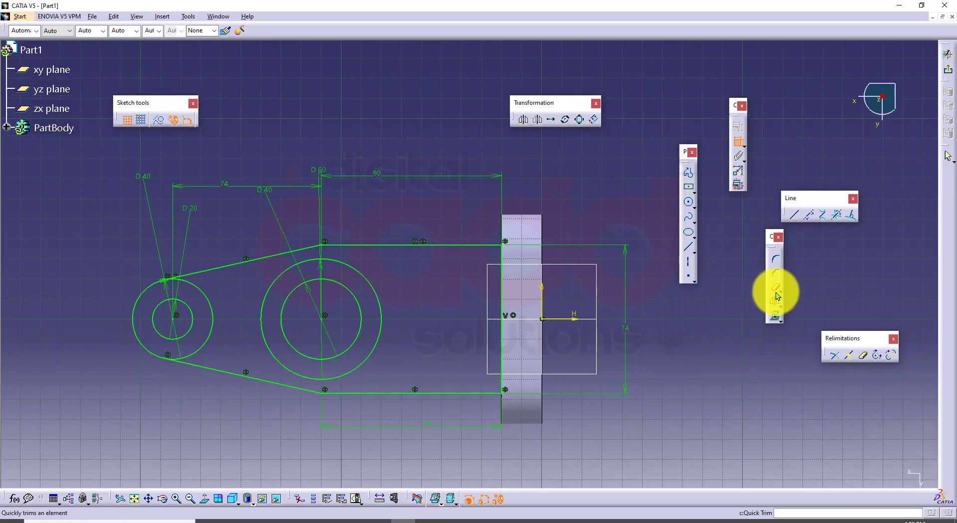
{"action": "left_click", "coordinate": [202, 288]}
{"action": "left_click", "coordinate": [256, 519]}
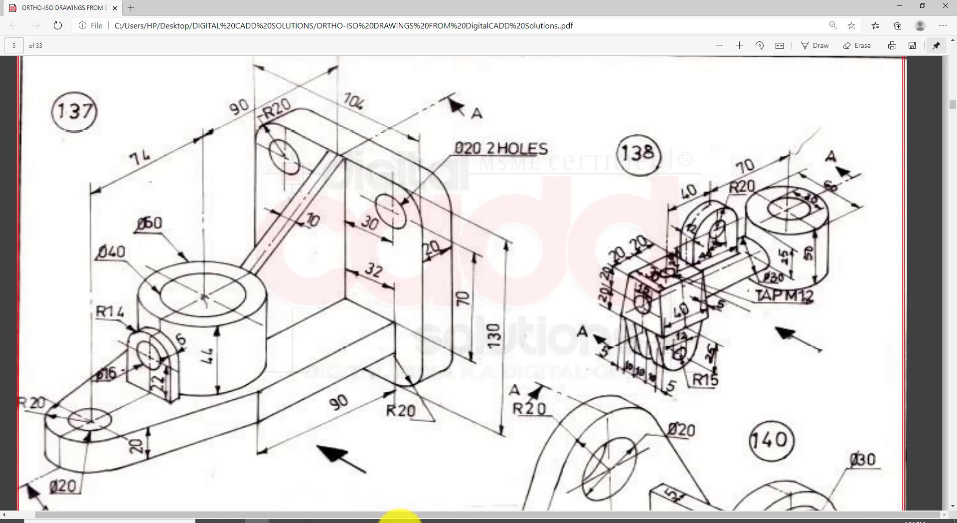
{"action": "left_click", "coordinate": [399, 520]}
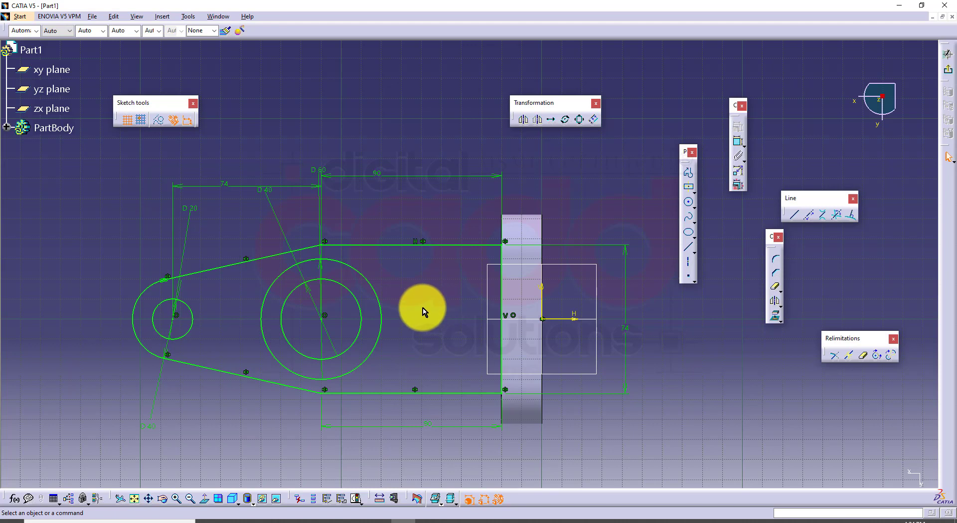
- Exit the base and boss sketch and show the part in isometric view
{"action": "left_click", "coordinate": [949, 74]}
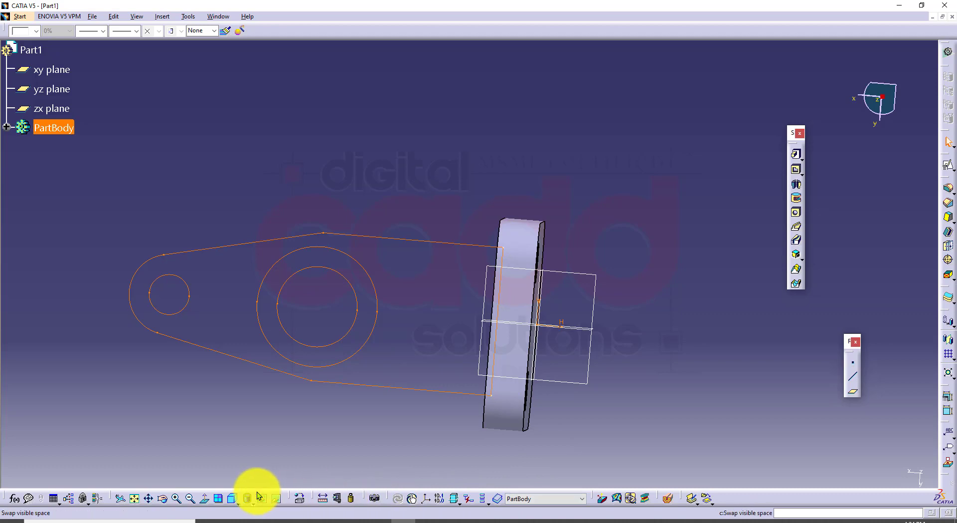
{"action": "left_click", "coordinate": [232, 498]}
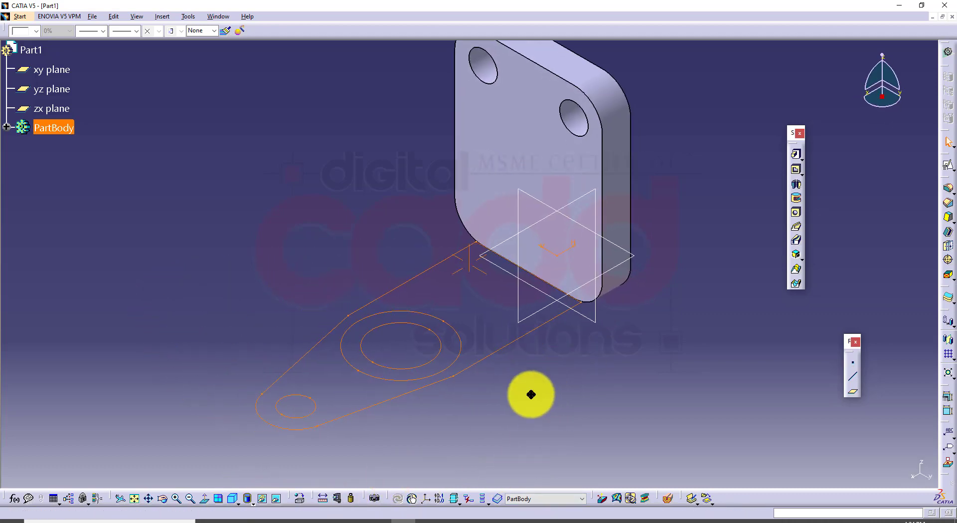
- Switch to the drawing PDF and mark with arrows the plate's lower edge, upper hole offset, height dimensions and base thickness of exercise 137
{"action": "left_click", "coordinate": [255, 520]}
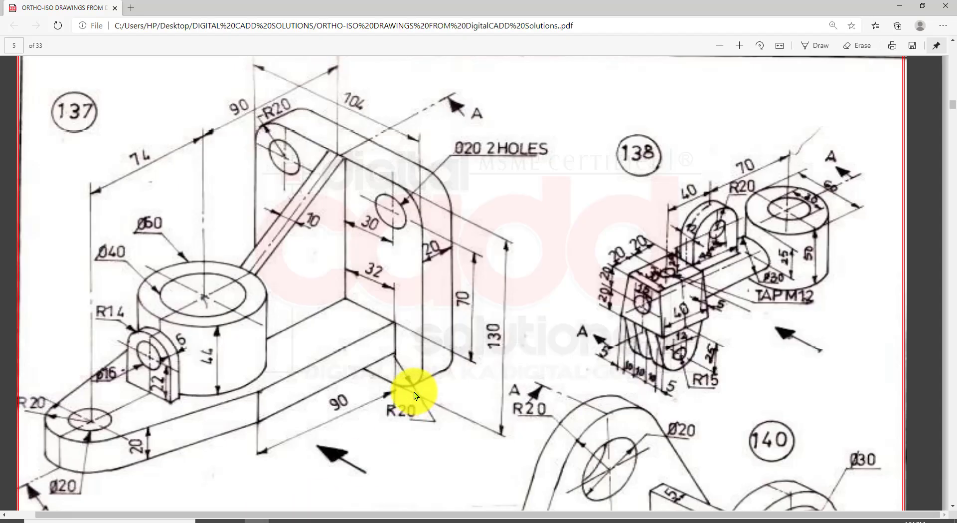
{"action": "key", "text": "ctrl+shift+d"}
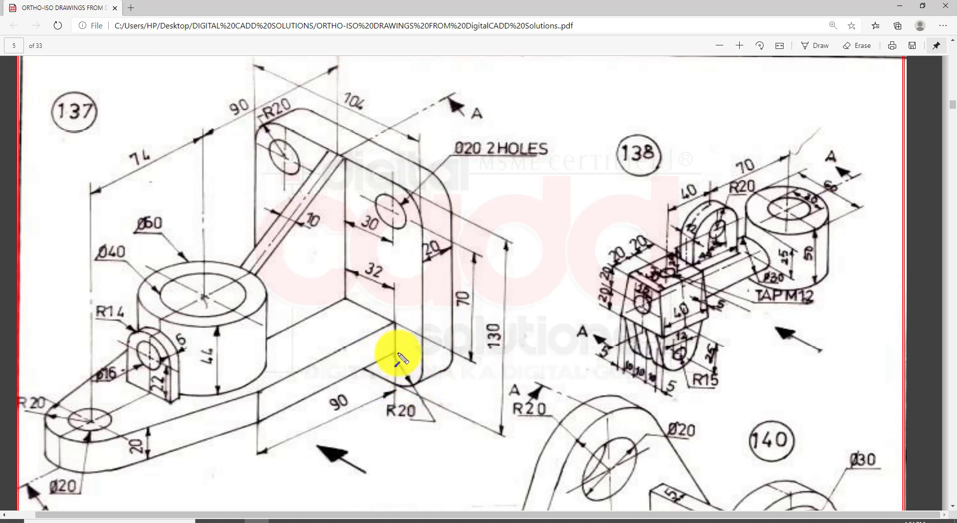
{"action": "left_click_drag", "start_coordinate": [394, 353], "coordinate": [393, 397]}
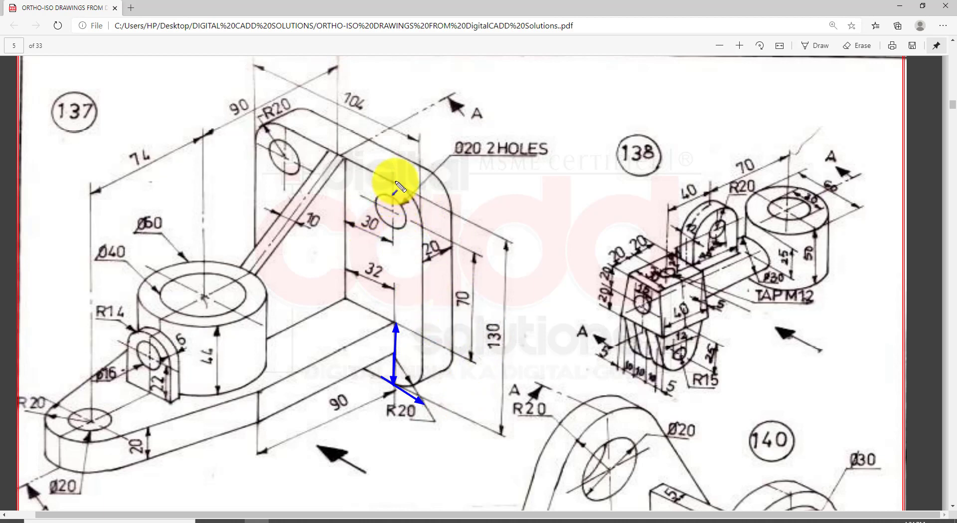
{"action": "left_click_drag", "start_coordinate": [395, 182], "coordinate": [392, 219]}
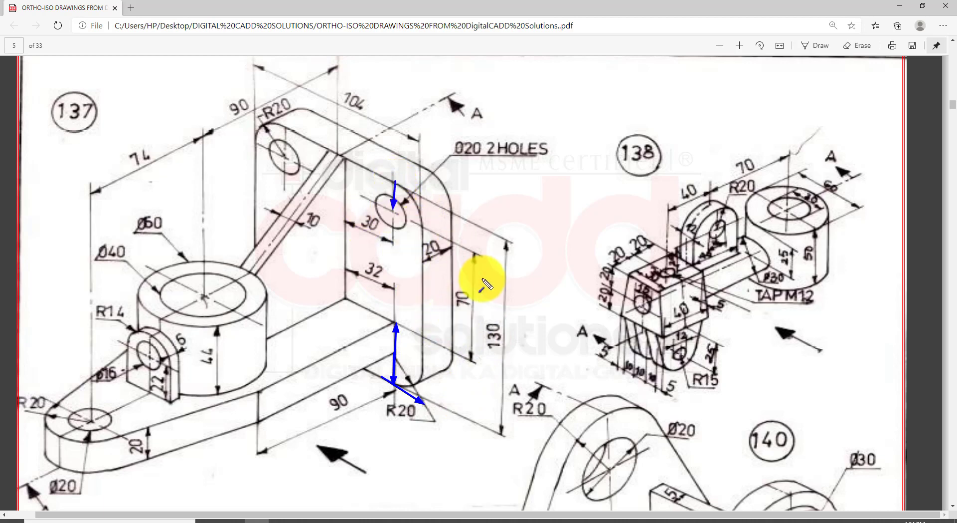
{"action": "left_click_drag", "start_coordinate": [490, 271], "coordinate": [466, 308]}
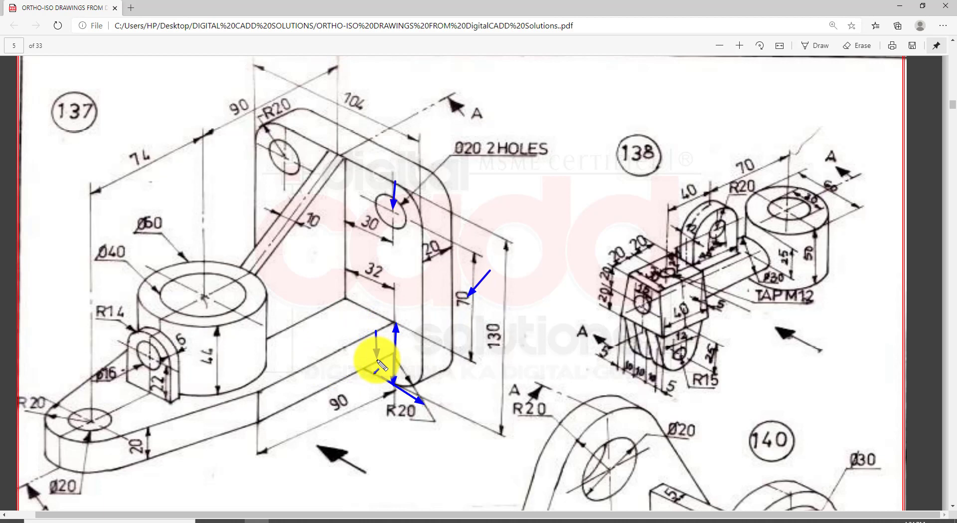
{"action": "left_click_drag", "start_coordinate": [527, 306], "coordinate": [509, 343]}
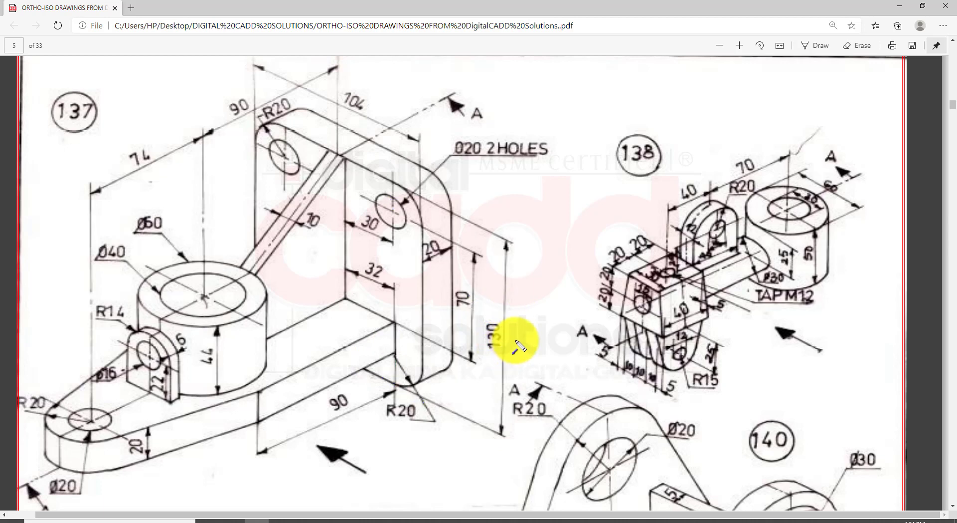
- Box the 130, 70 and 20 dimensions and trace the plate's edge segments to examine the base's height position, ending the markup
{"action": "mouse_move", "coordinate": [484, 305]}
{"action": "left_mouse_down"}
{"action": "mouse_move", "coordinate": [487, 348]}
{"action": "mouse_move", "coordinate": [483, 305]}
{"action": "left_mouse_up"}
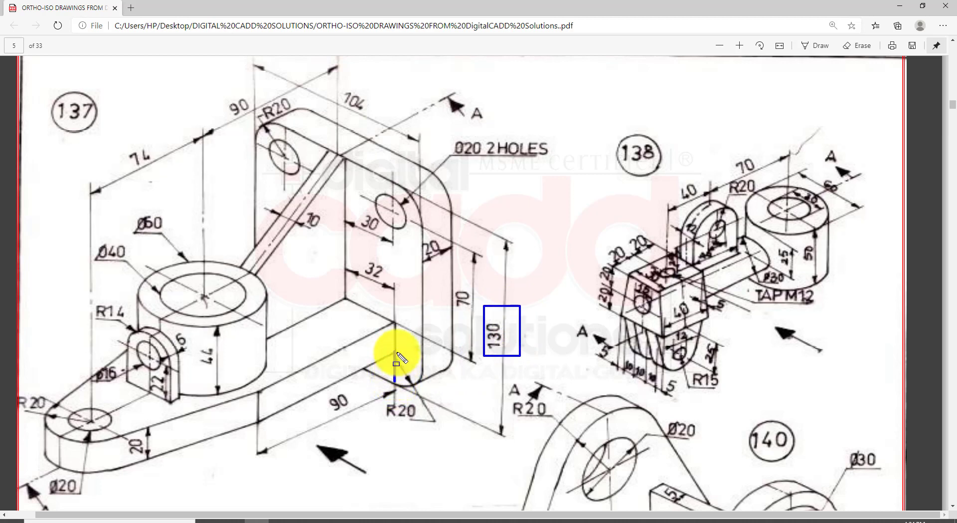
{"action": "left_click_drag", "start_coordinate": [395, 382], "coordinate": [394, 351]}
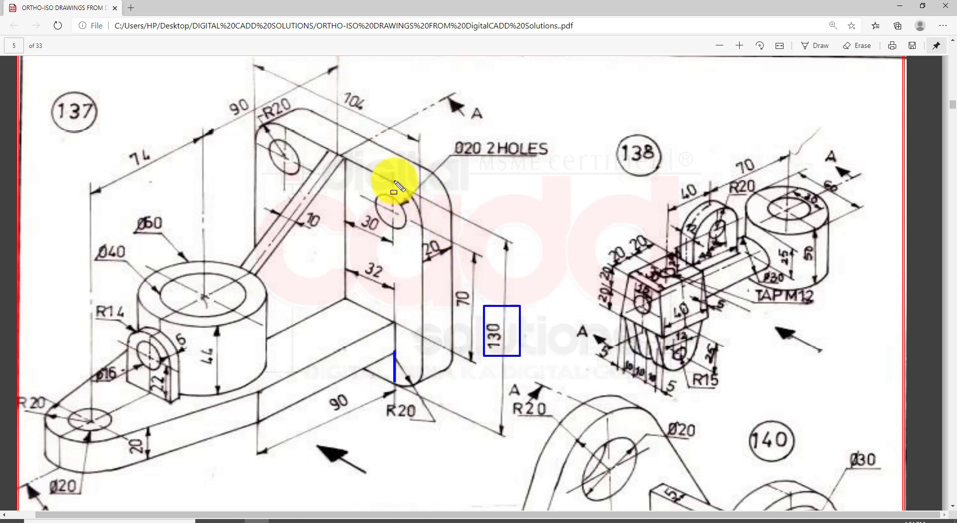
{"action": "left_click_drag", "start_coordinate": [394, 182], "coordinate": [394, 212]}
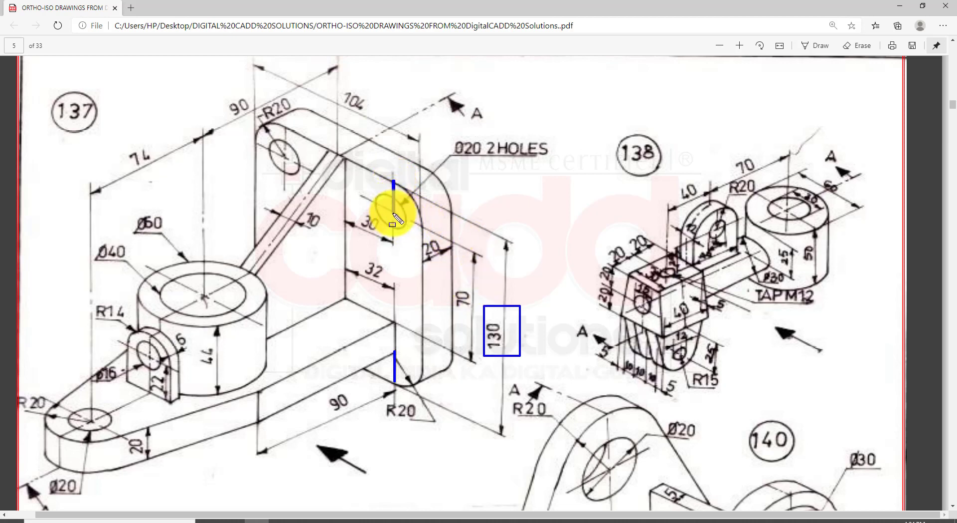
{"action": "left_click_drag", "start_coordinate": [394, 220], "coordinate": [394, 326]}
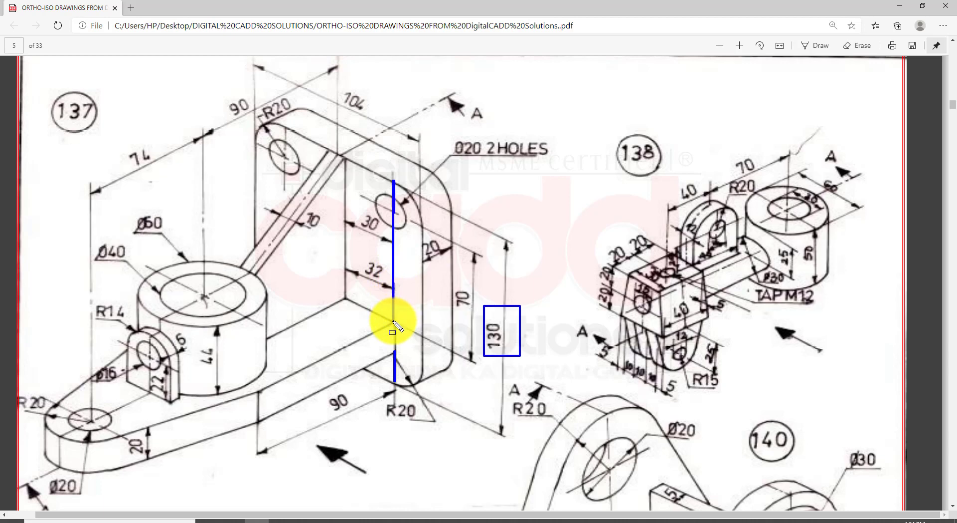
{"action": "left_click_drag", "start_coordinate": [452, 284], "coordinate": [453, 306]}
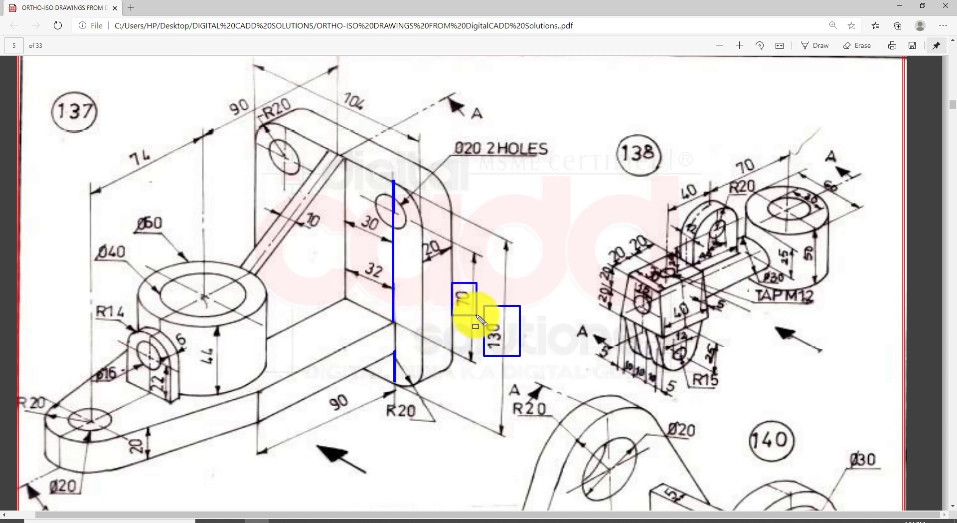
{"action": "left_click_drag", "start_coordinate": [378, 331], "coordinate": [379, 361]}
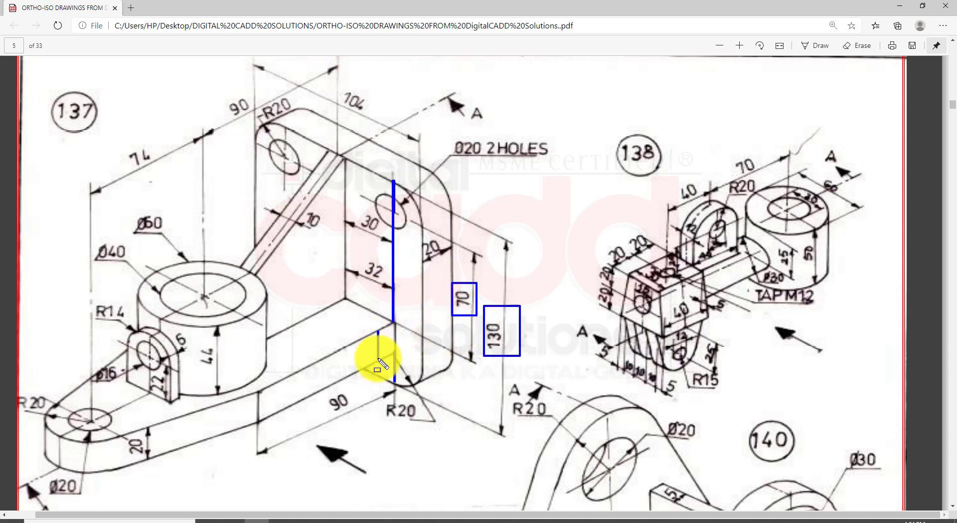
{"action": "left_click_drag", "start_coordinate": [117, 432], "coordinate": [151, 460]}
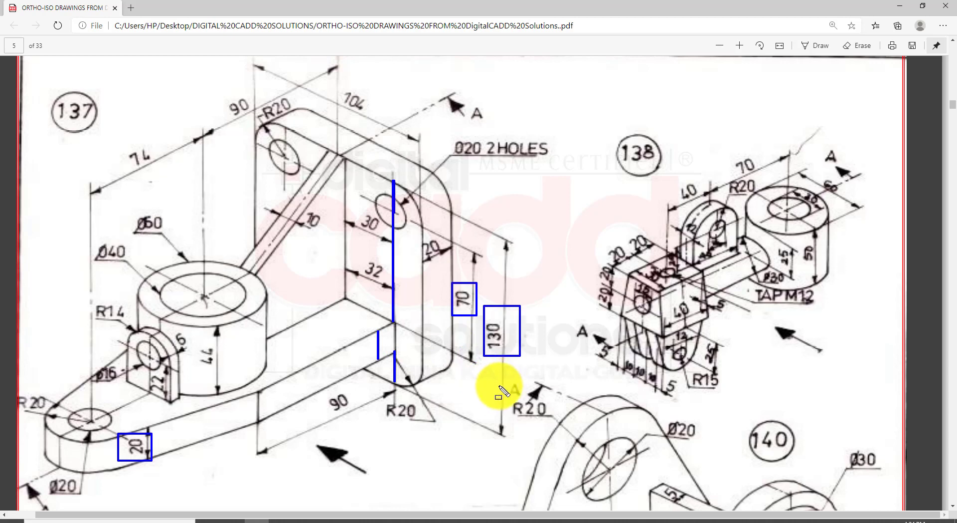
{"action": "key", "text": "Escape"}
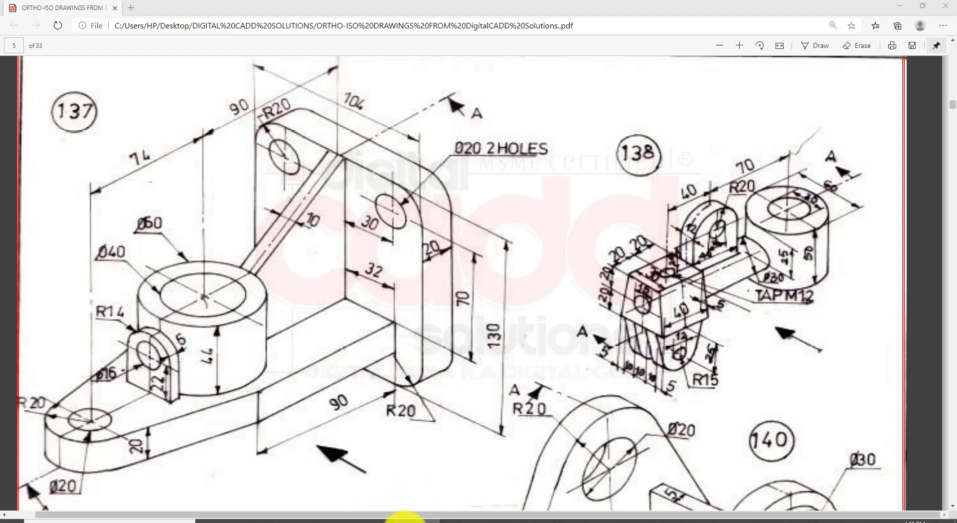
- Switch back to CATIA, start a Multi-Pad from the base and boss sketch, and select the base outline's extrusion domain
{"action": "left_click", "coordinate": [406, 520]}
{"action": "middle_click_drag", "start_coordinate": [574, 356], "coordinate": [540, 335]}
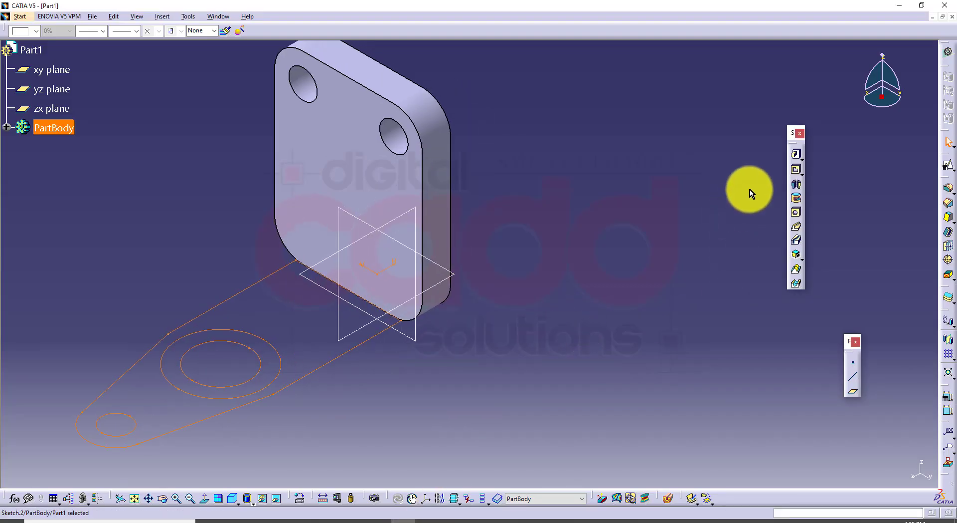
{"action": "left_click", "coordinate": [801, 158]}
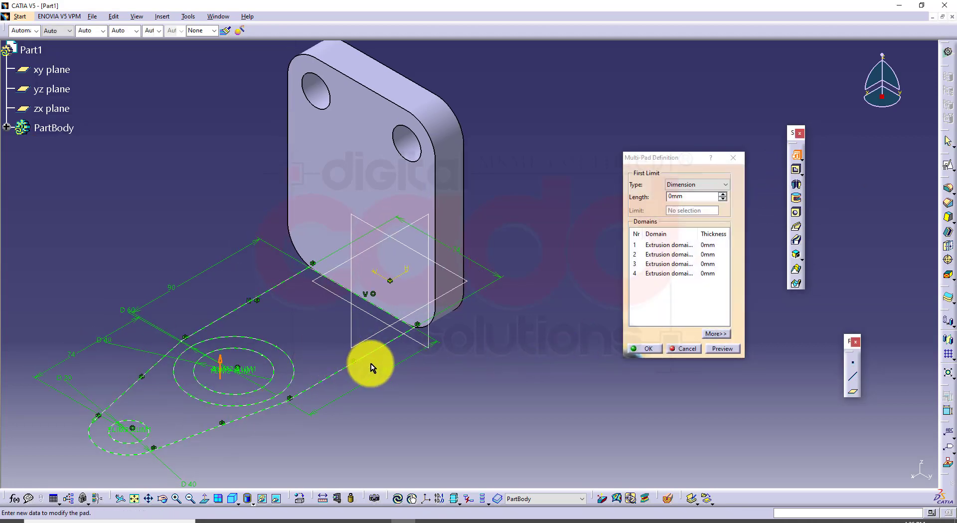
{"action": "left_click", "coordinate": [657, 245]}
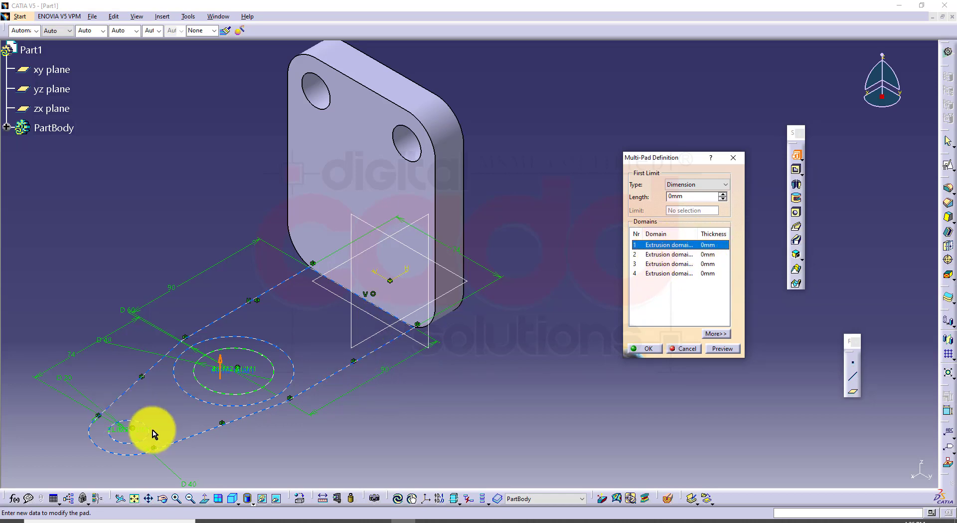
- Check the base's height in the drawing PDF, set the base domain's first limit to 40 mm and second limit to -20 mm, and preview it
{"action": "left_click", "coordinate": [259, 520]}
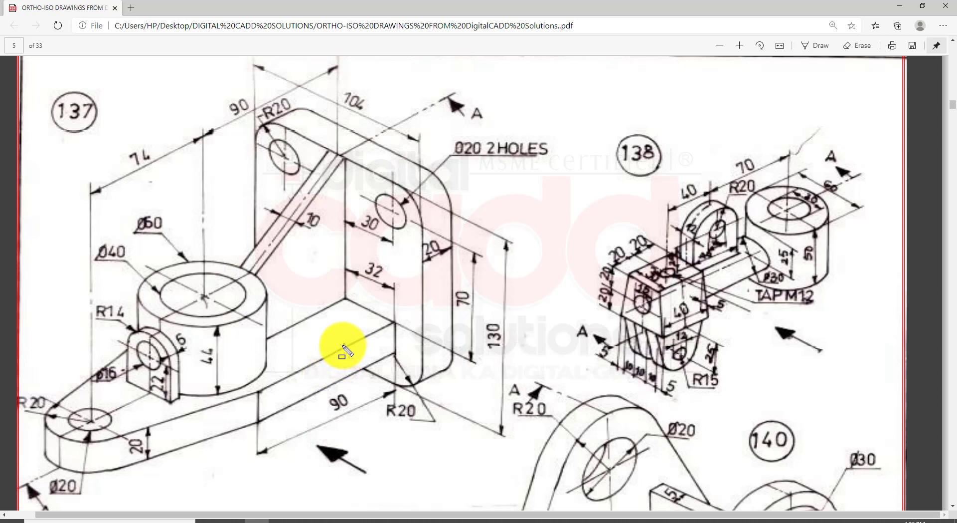
{"action": "left_click_drag", "start_coordinate": [379, 323], "coordinate": [370, 325]}
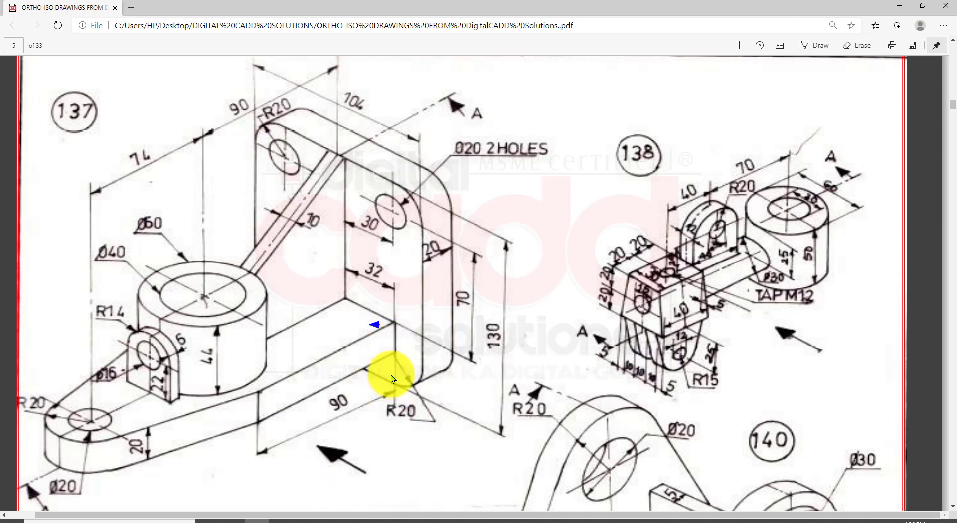
{"action": "key", "text": "Escape"}
{"action": "left_click", "coordinate": [406, 519]}
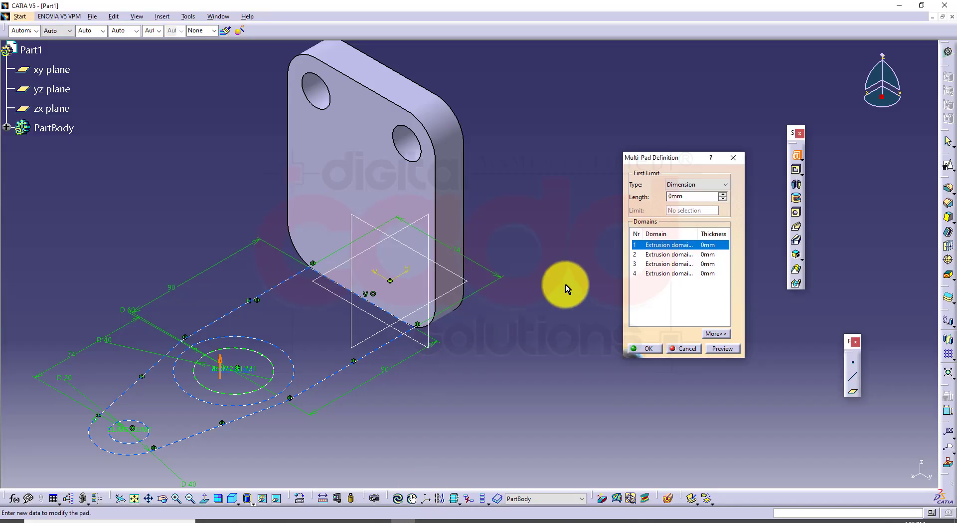
{"action": "double_click", "coordinate": [684, 197]}
{"action": "type", "text": "40"}
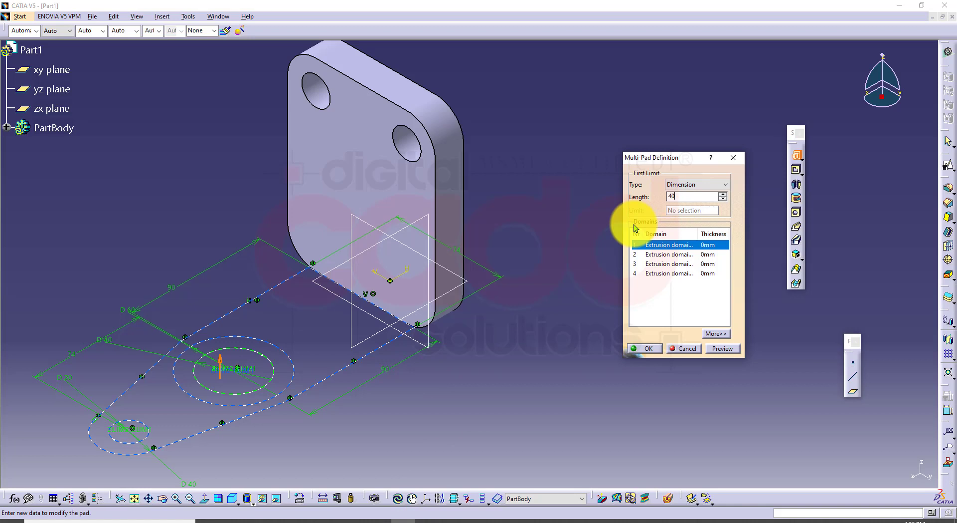
{"action": "left_click", "coordinate": [720, 334]}
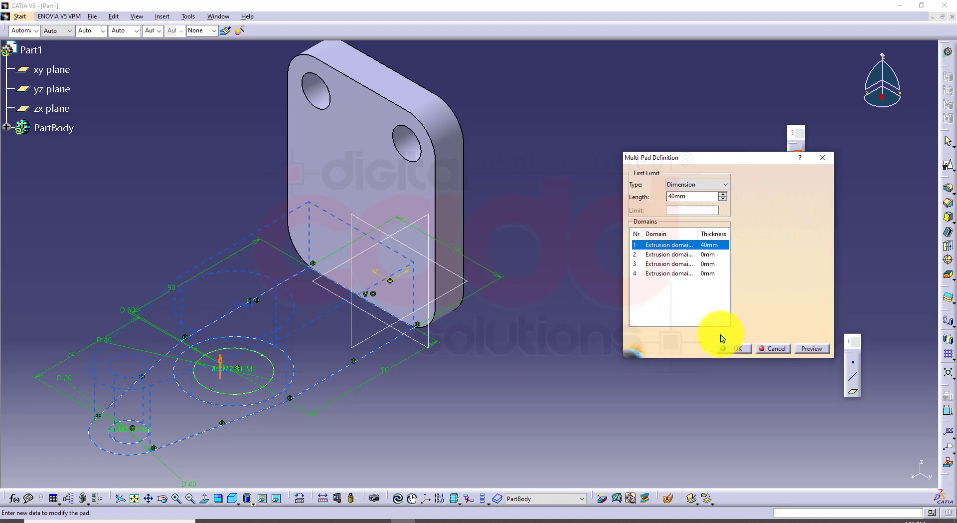
{"action": "double_click", "coordinate": [793, 196]}
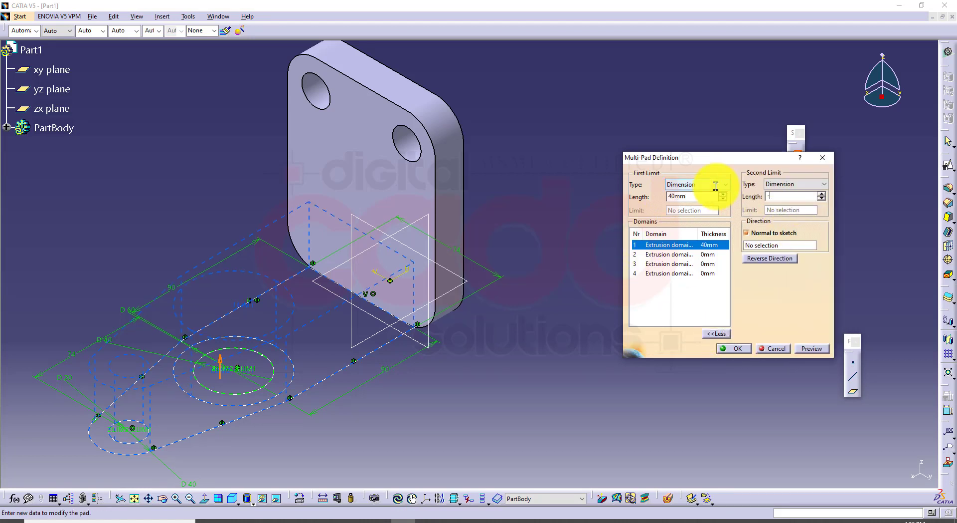
{"action": "left_click", "coordinate": [804, 351]}
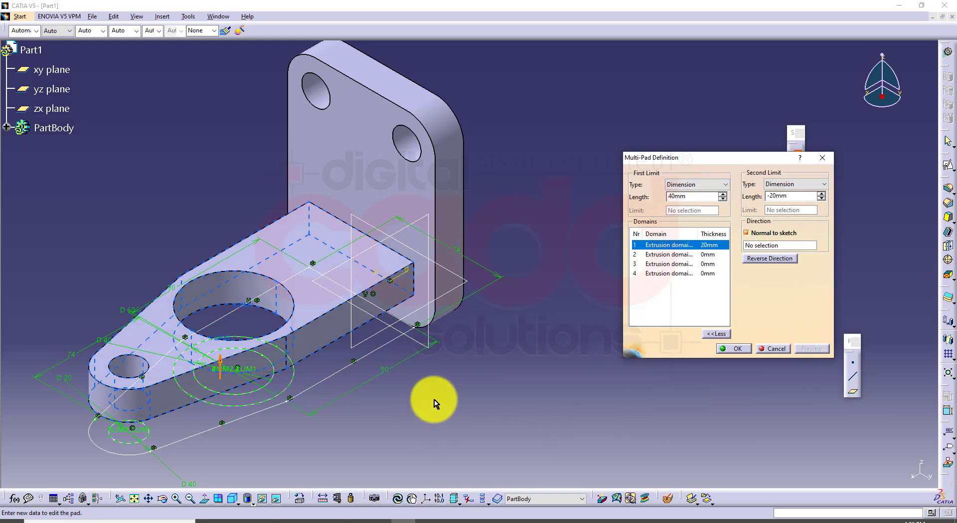
- Compare the base with the drawing PDF, set the ring-shaped boss domain's first limit to 84 mm, and preview the Multi-Pad
{"action": "middle_click_drag", "start_coordinate": [434, 398], "coordinate": [427, 380]}
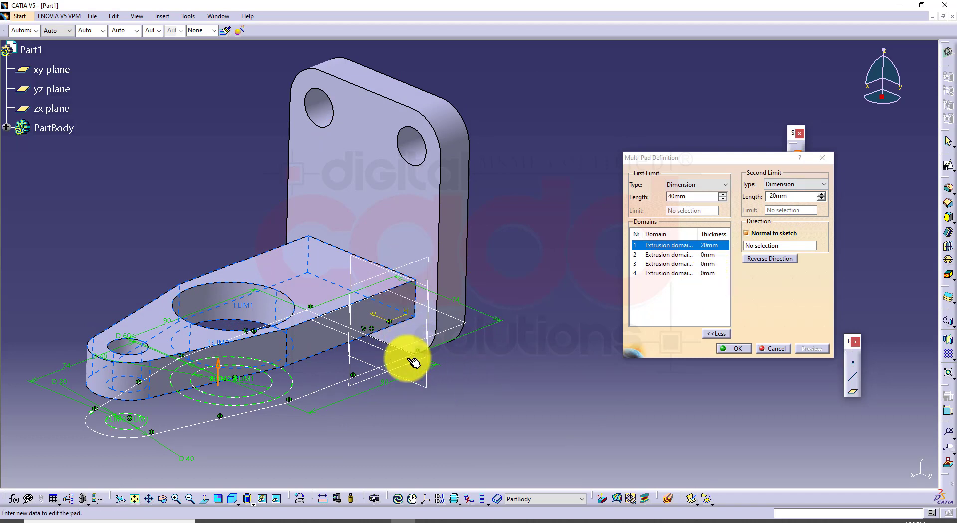
{"action": "left_click", "coordinate": [256, 518]}
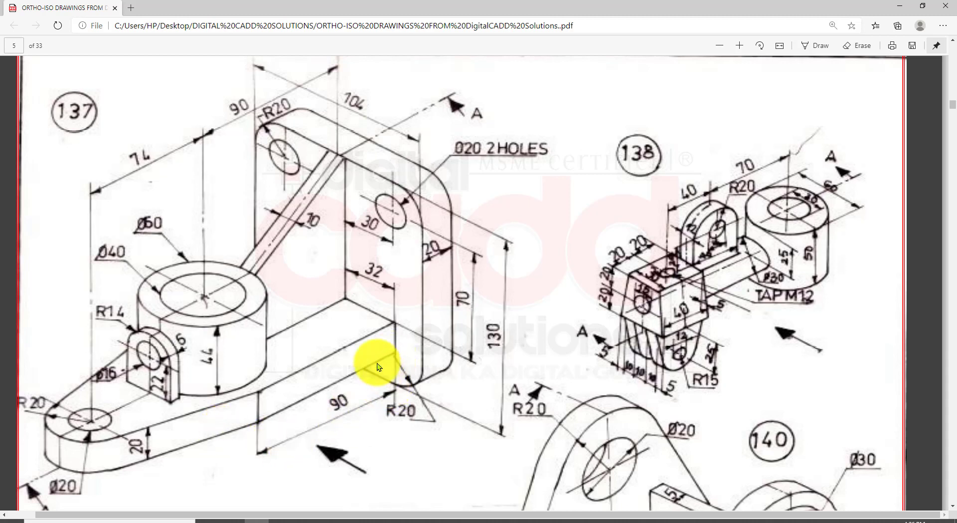
{"action": "left_click", "coordinate": [406, 518]}
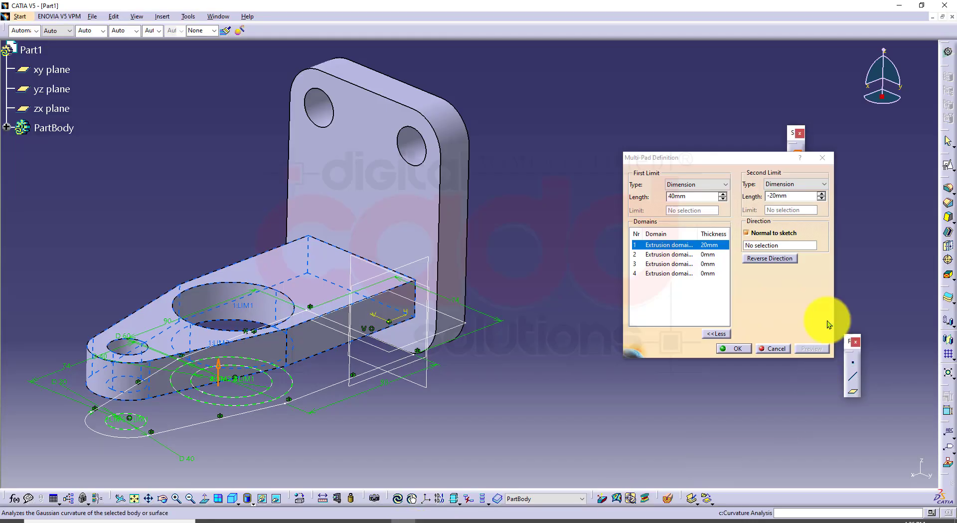
{"action": "left_click", "coordinate": [665, 255]}
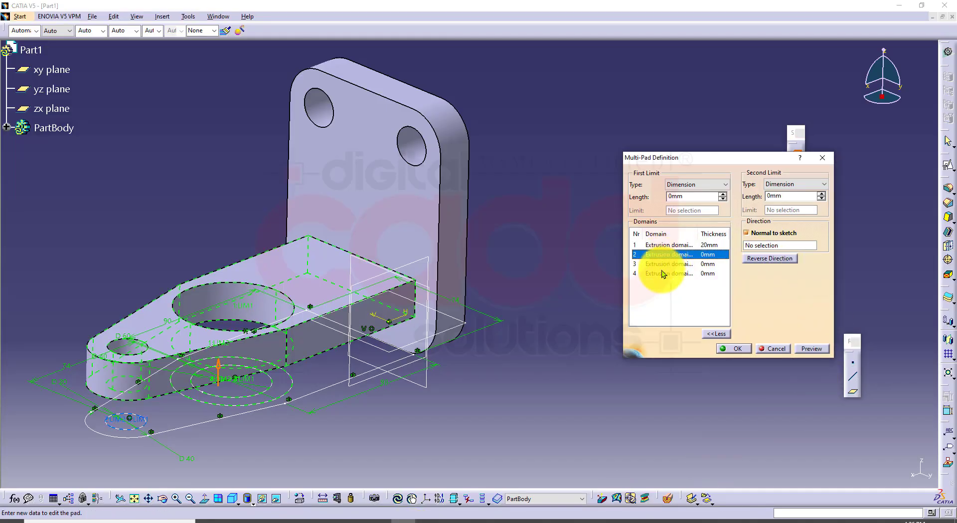
{"action": "left_click", "coordinate": [660, 263]}
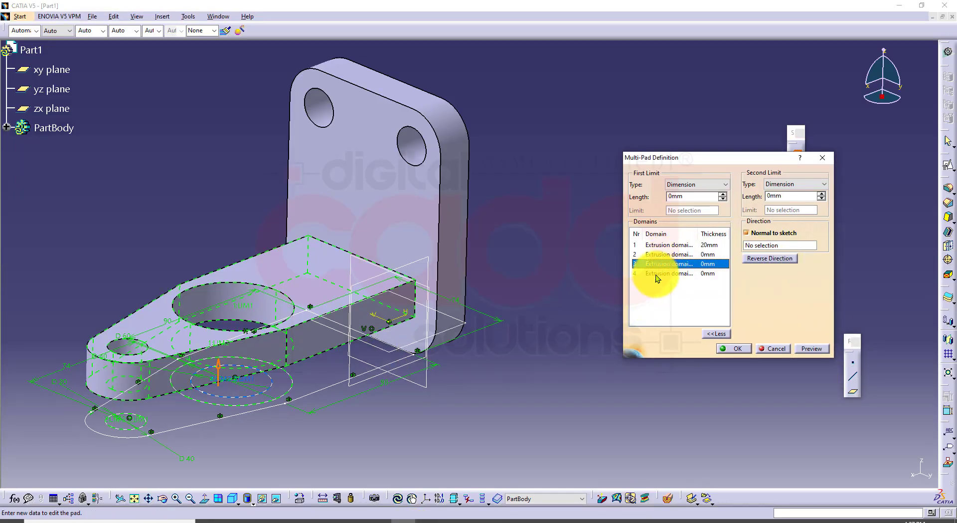
{"action": "left_click", "coordinate": [656, 273]}
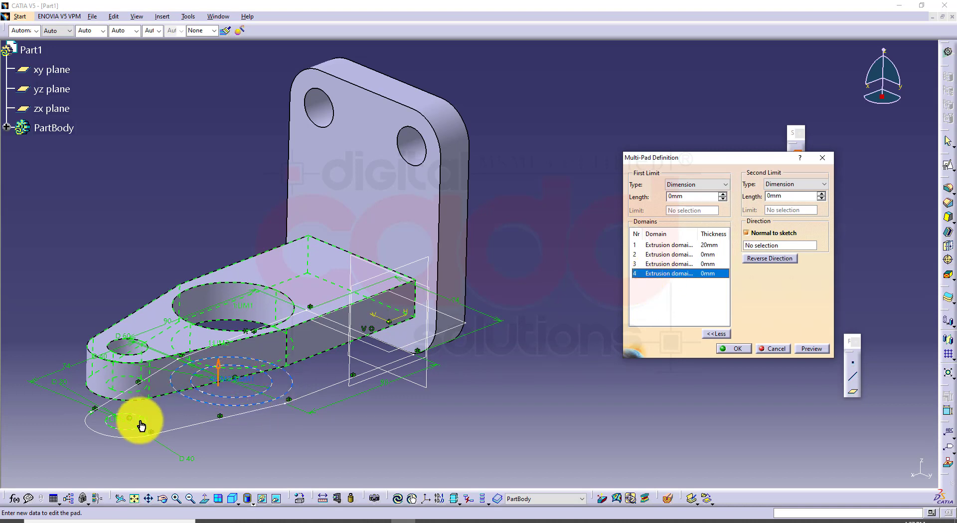
{"action": "double_click", "coordinate": [703, 196]}
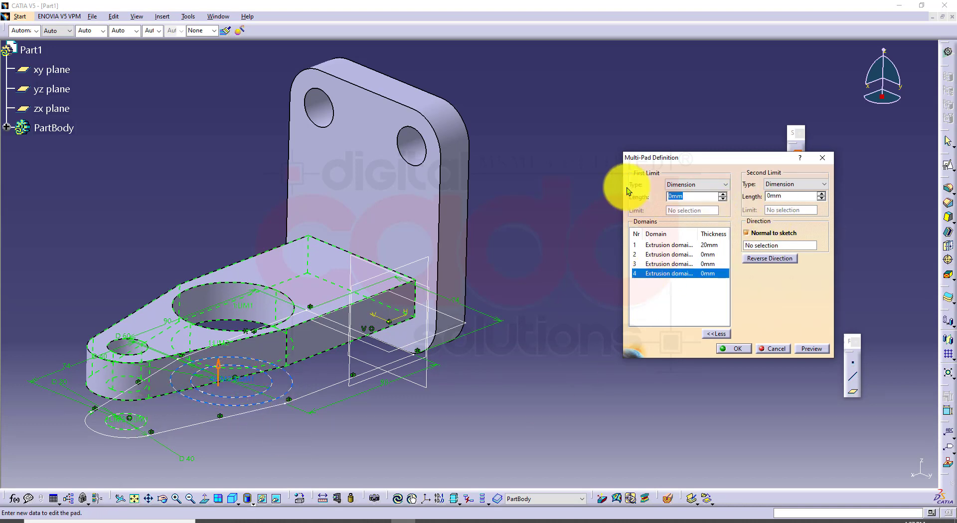
{"action": "type", "text": "84"}
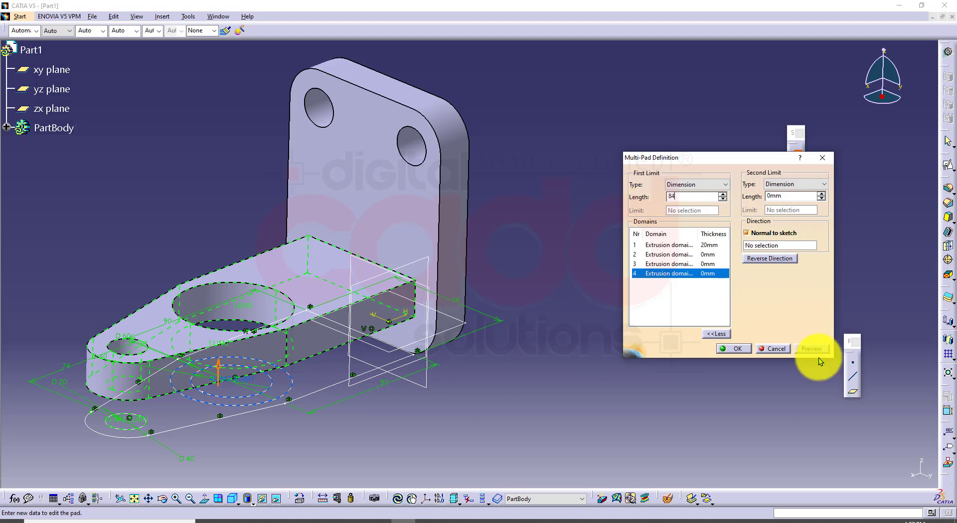
{"action": "left_click", "coordinate": [819, 349]}
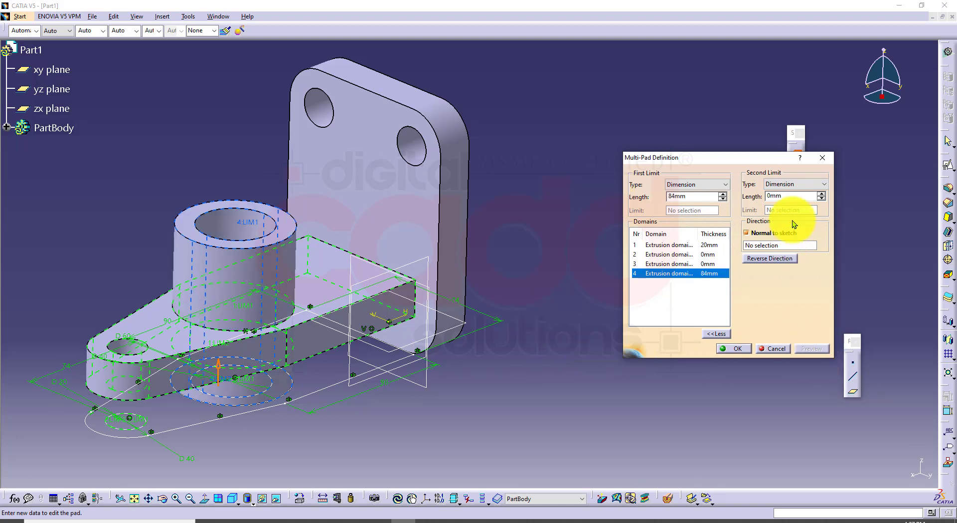
- Set the ring-shaped boss domain's second limit to -20 mm, check the two hole domains, and create the Multi-Pad
{"action": "double_click", "coordinate": [785, 195]}
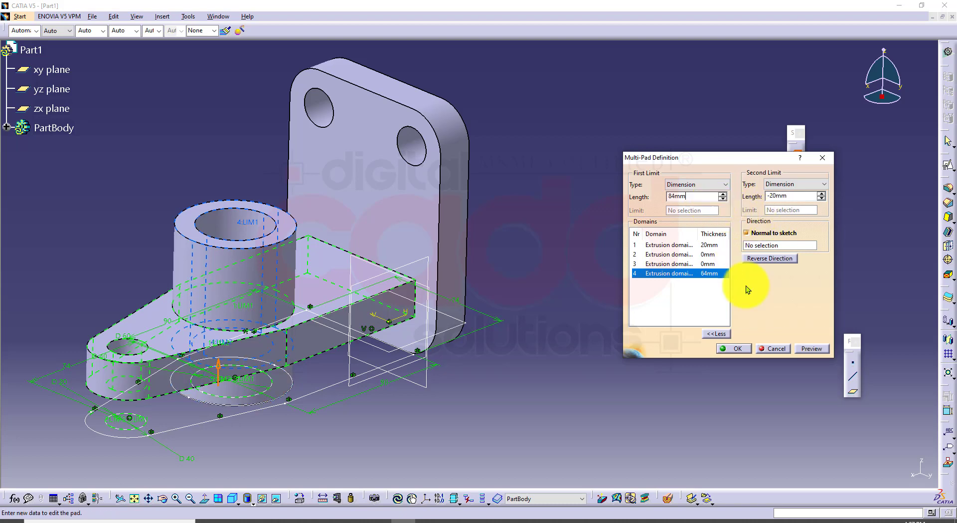
{"action": "left_click", "coordinate": [801, 350]}
{"action": "middle_click_drag", "start_coordinate": [323, 436], "coordinate": [480, 353]}
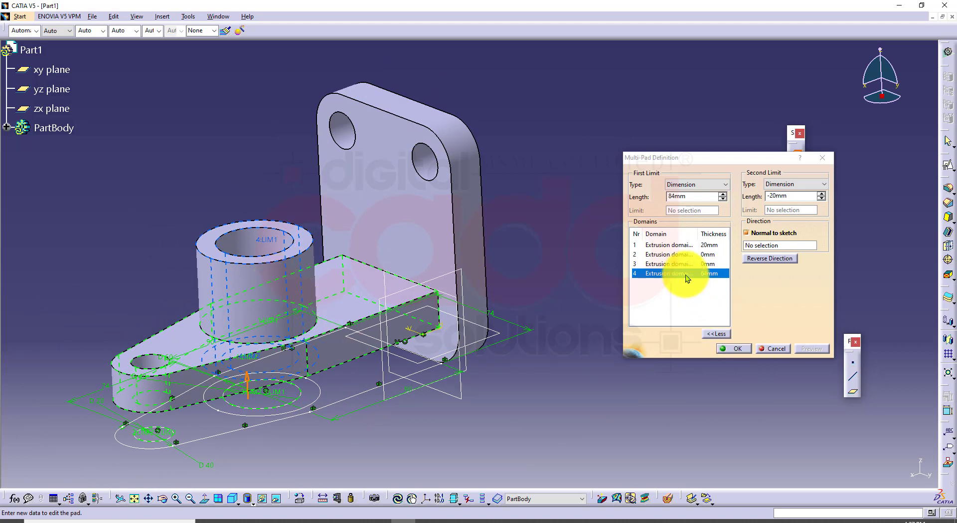
{"action": "left_click", "coordinate": [660, 255]}
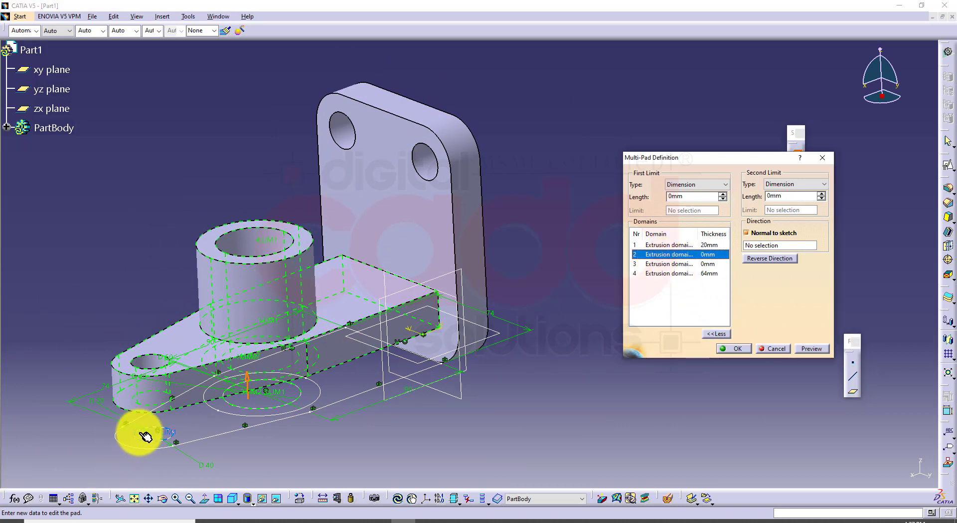
{"action": "left_click", "coordinate": [660, 263]}
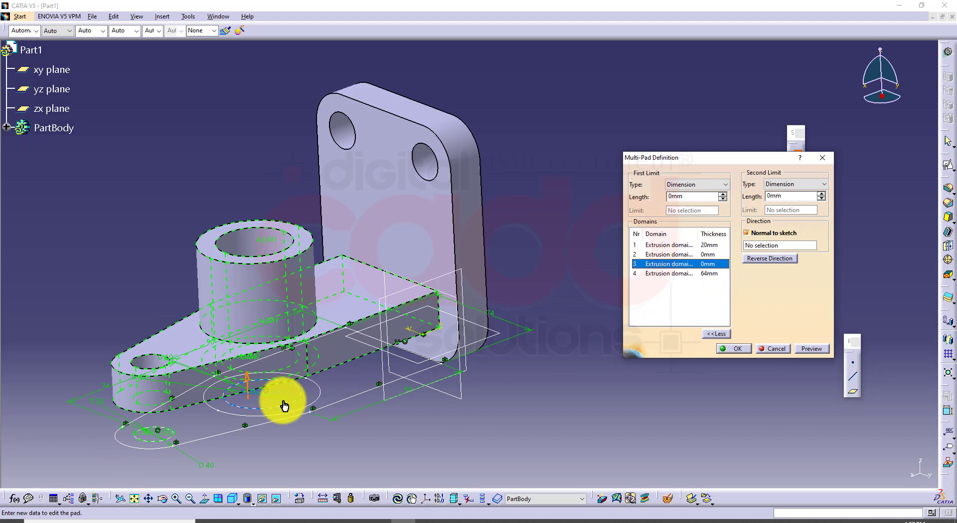
{"action": "left_click", "coordinate": [732, 348]}
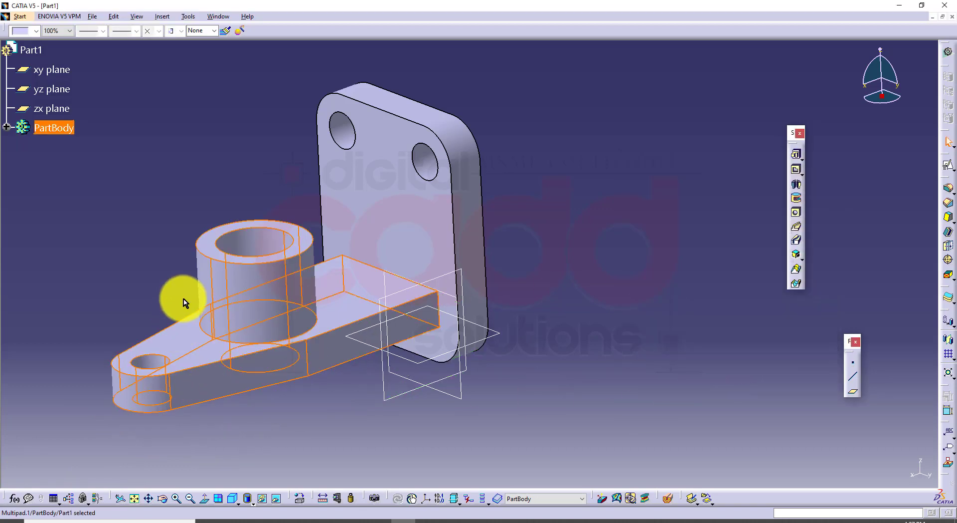
{"action": "left_click", "coordinate": [566, 361]}
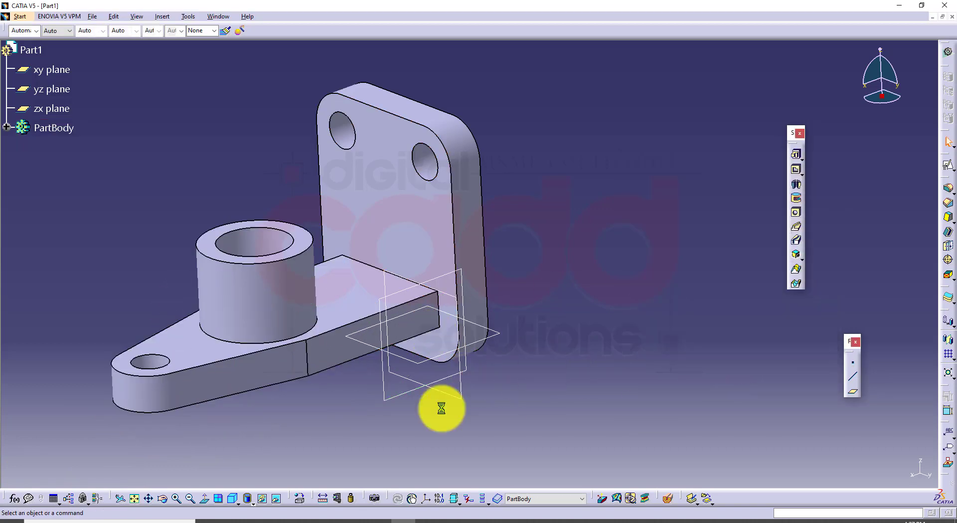
- Check the slanted rib in the drawing PDF and start a positioned sketch on the zx plane
{"action": "left_click", "coordinate": [232, 497]}
{"action": "middle_click_drag", "start_coordinate": [448, 461], "coordinate": [383, 444]}
{"action": "left_click", "coordinate": [232, 497]}
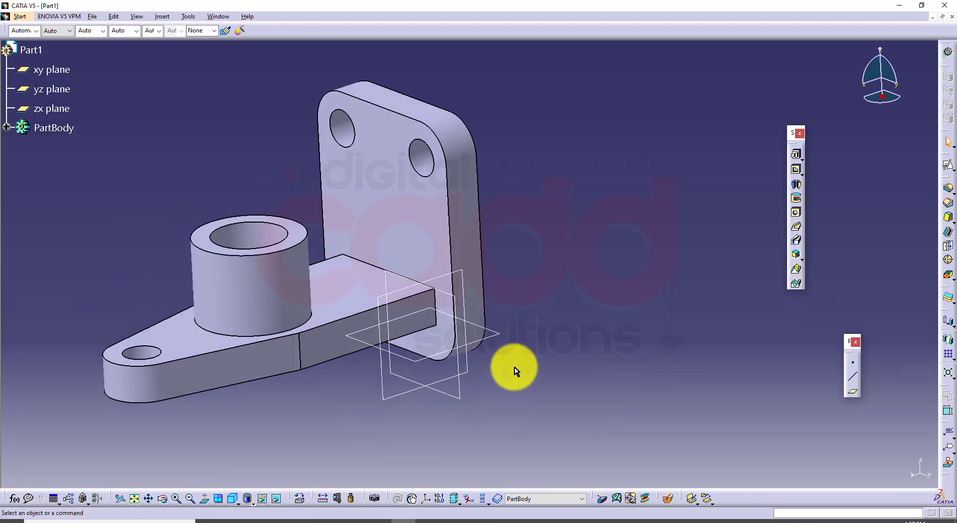
{"action": "middle_click_drag", "start_coordinate": [508, 310], "coordinate": [531, 318]}
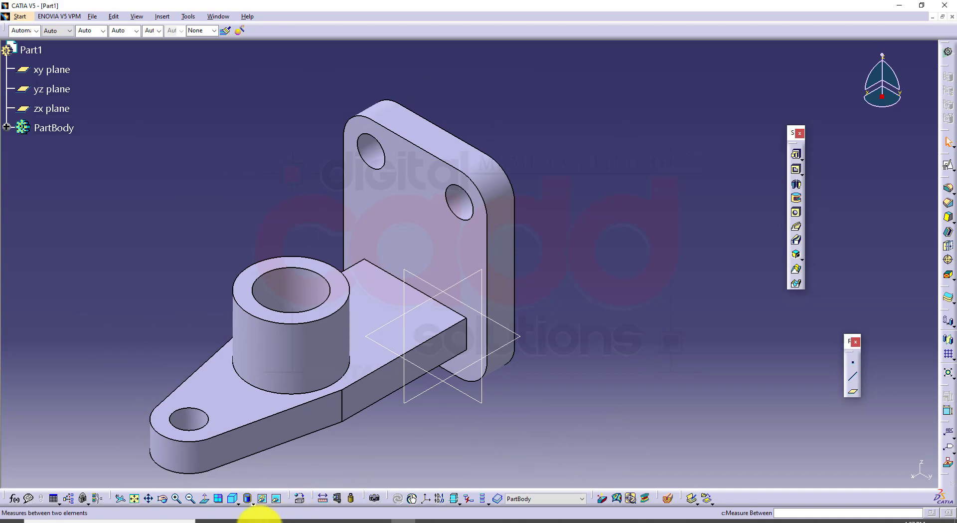
{"action": "left_click", "coordinate": [260, 519]}
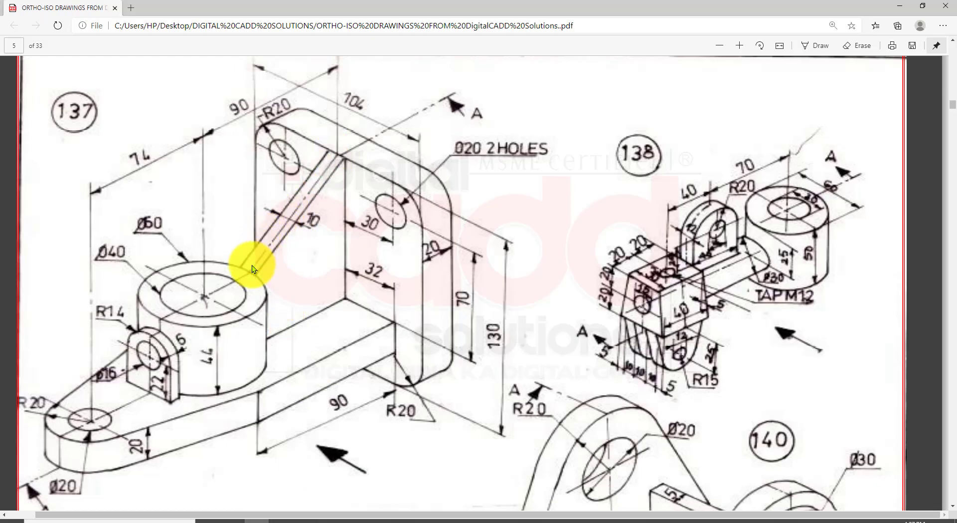
{"action": "left_click", "coordinate": [411, 520]}
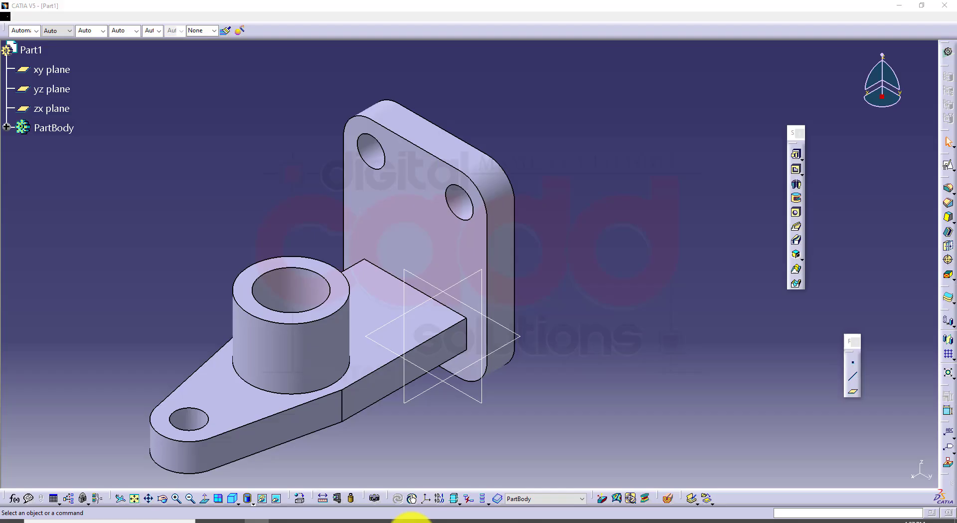
{"action": "left_click", "coordinate": [466, 280]}
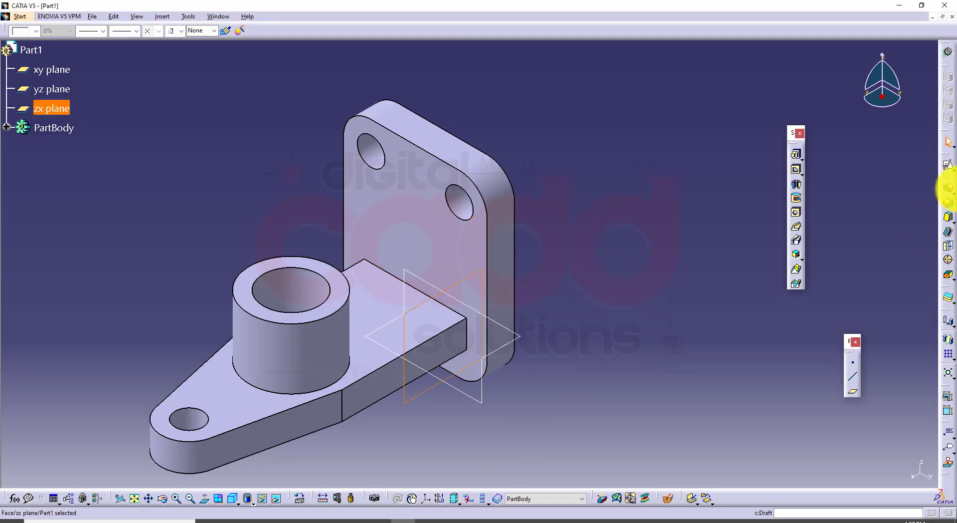
{"action": "left_click", "coordinate": [947, 165]}
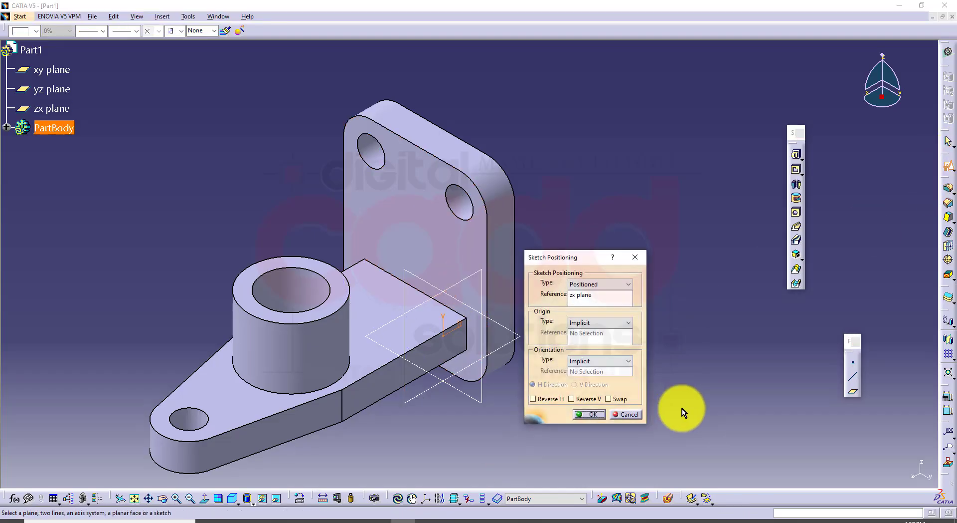
{"action": "left_click", "coordinate": [596, 414]}
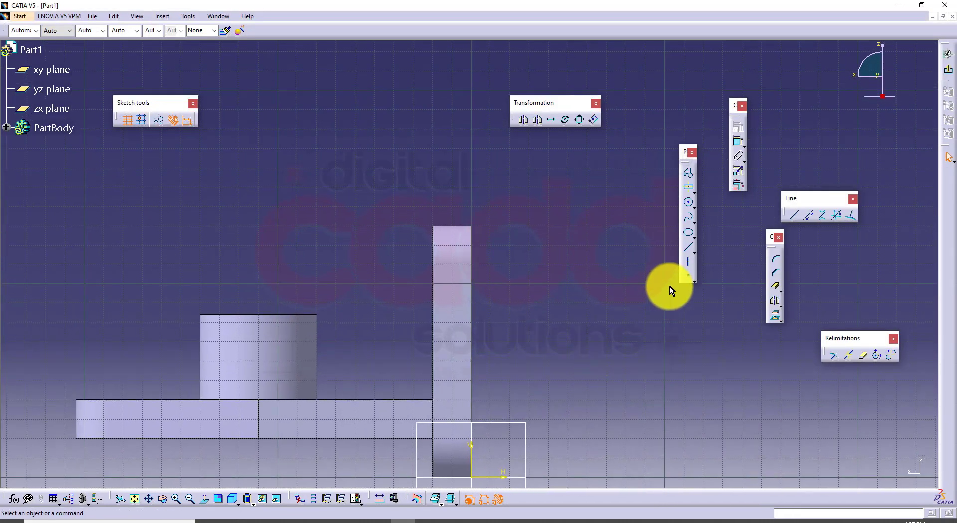
- Sketch a slanted line rising from beside the boss's top towards the upright plate's upper end
{"action": "left_click", "coordinate": [688, 247]}
{"action": "left_click", "coordinate": [320, 305]}
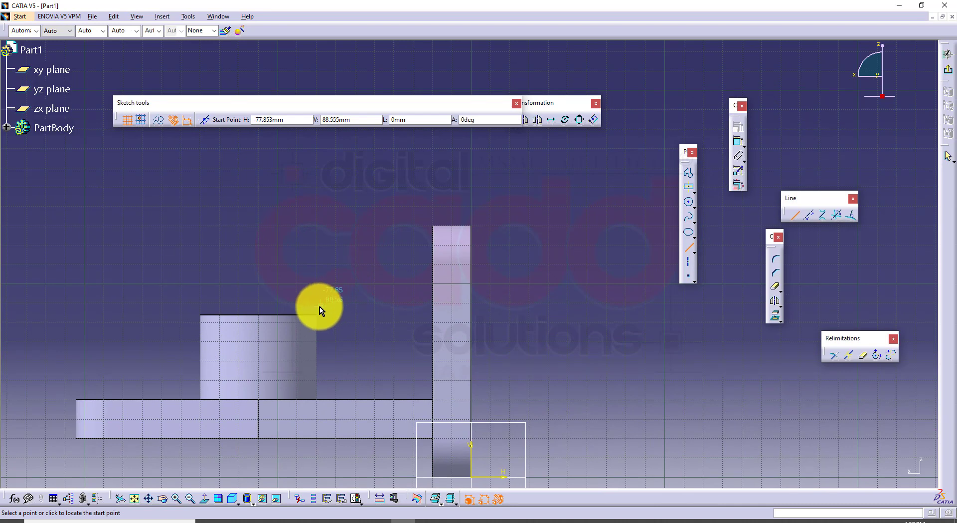
{"action": "left_click", "coordinate": [413, 243]}
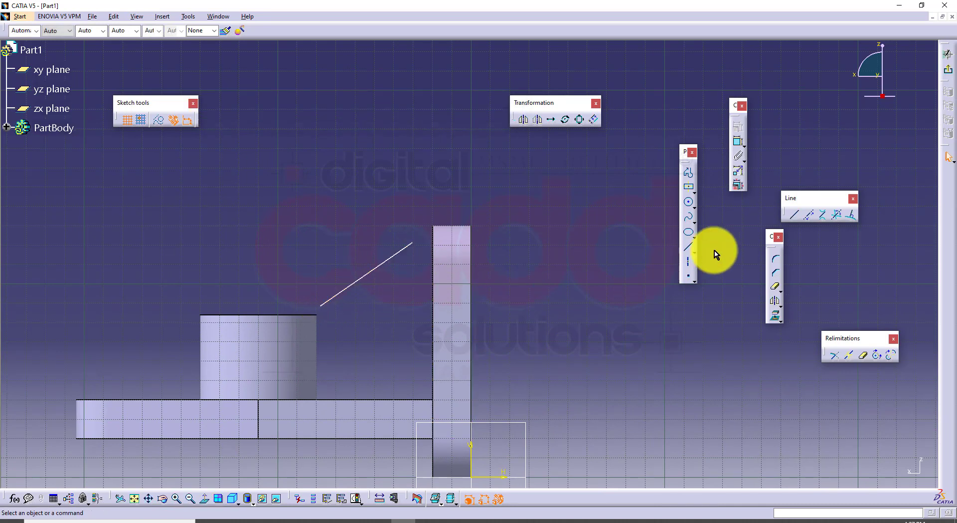
- Constrain the line's upper endpoint coincident with the upright plate's top front edge
{"action": "left_click", "coordinate": [739, 141]}
{"action": "middle_click_drag", "start_coordinate": [528, 269], "coordinate": [335, 258]}
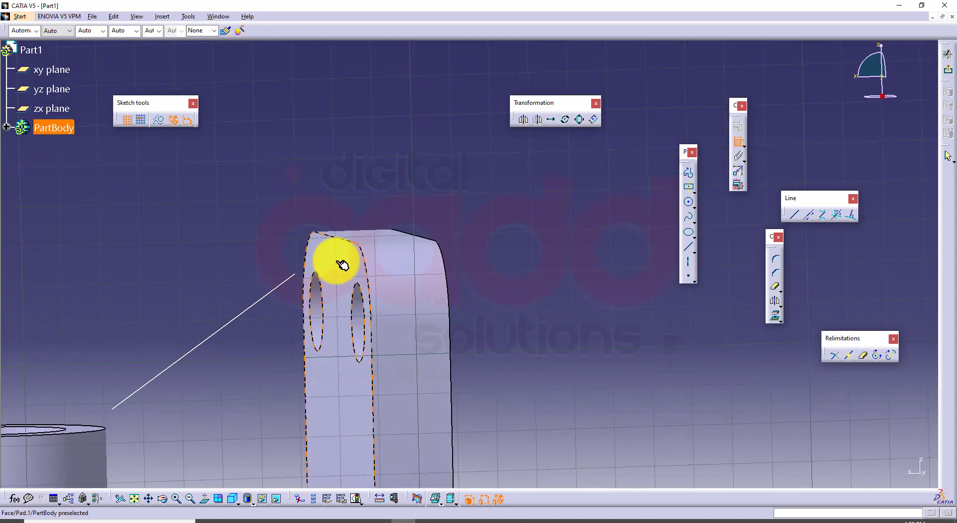
{"action": "left_click", "coordinate": [297, 275]}
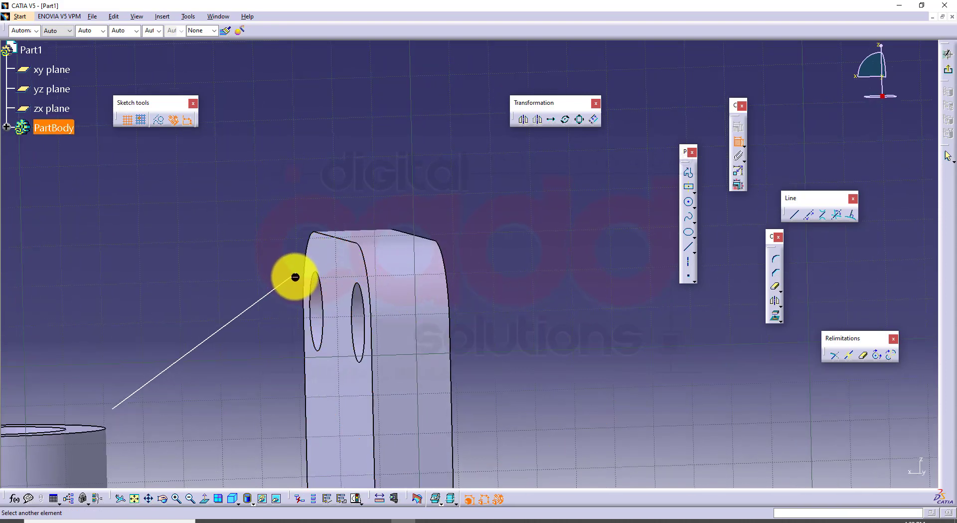
{"action": "left_click", "coordinate": [340, 242]}
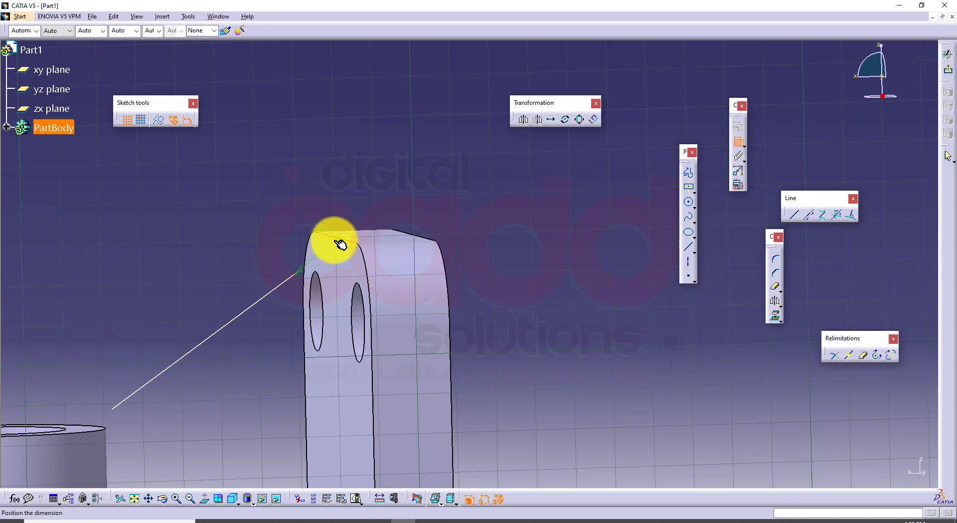
{"action": "left_click", "coordinate": [210, 496]}
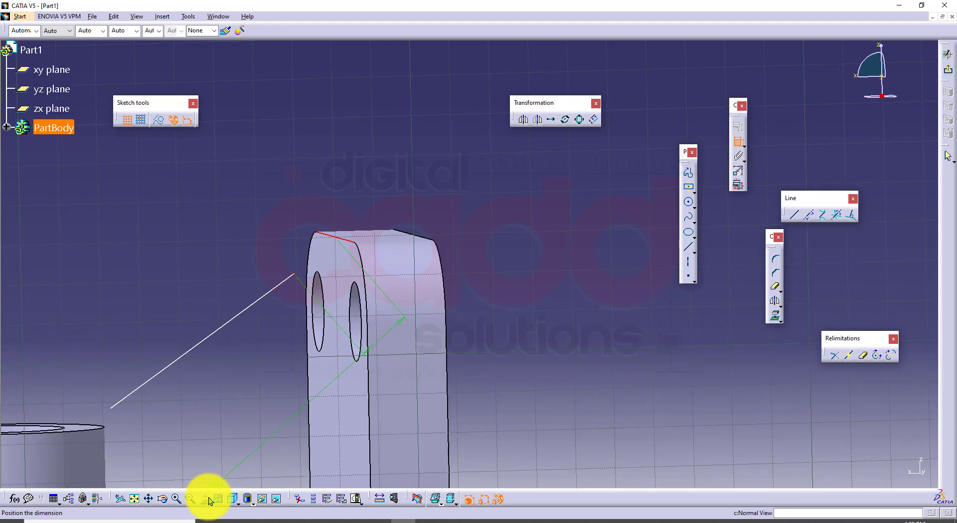
{"action": "right_click", "coordinate": [505, 147]}
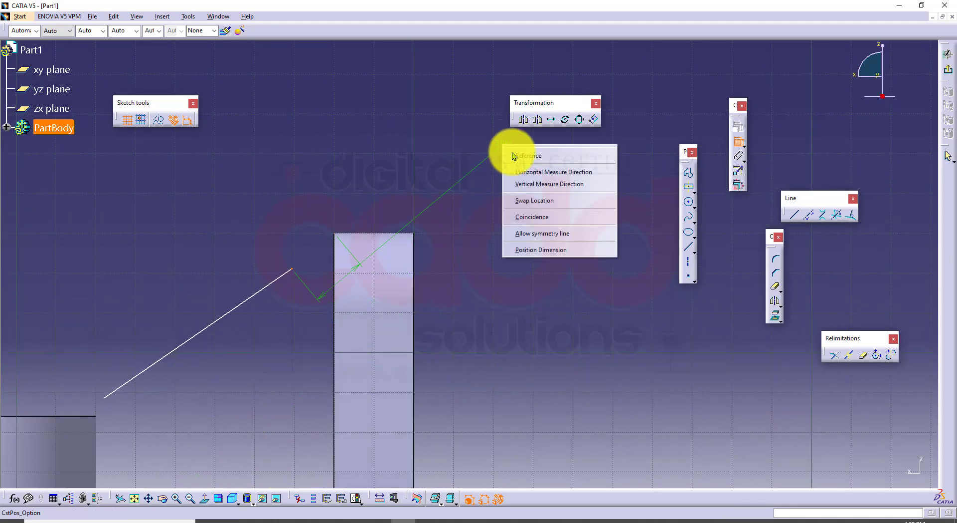
{"action": "left_click", "coordinate": [534, 216]}
- Constrain the line's lower endpoint coincident with the boss's top edge
{"action": "middle_click_drag", "start_coordinate": [496, 317], "coordinate": [596, 263]}
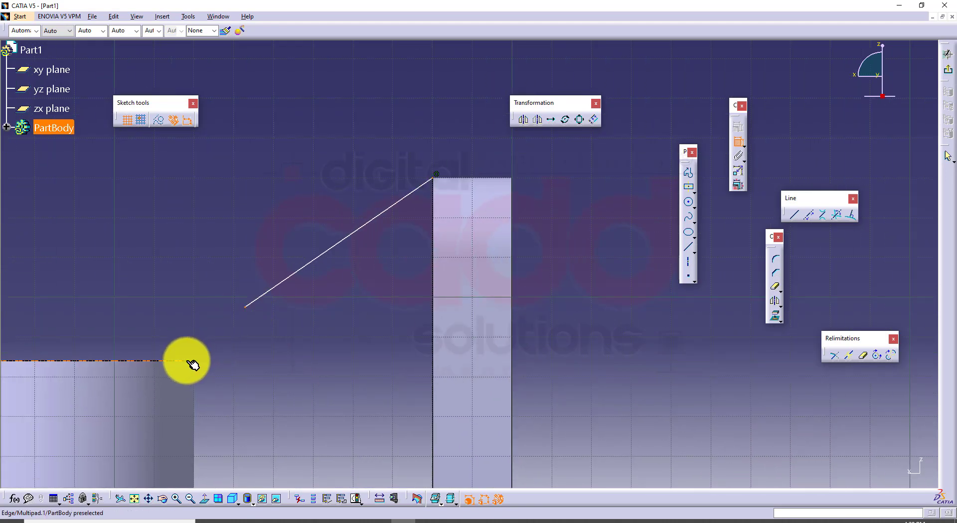
{"action": "right_click", "coordinate": [247, 232]}
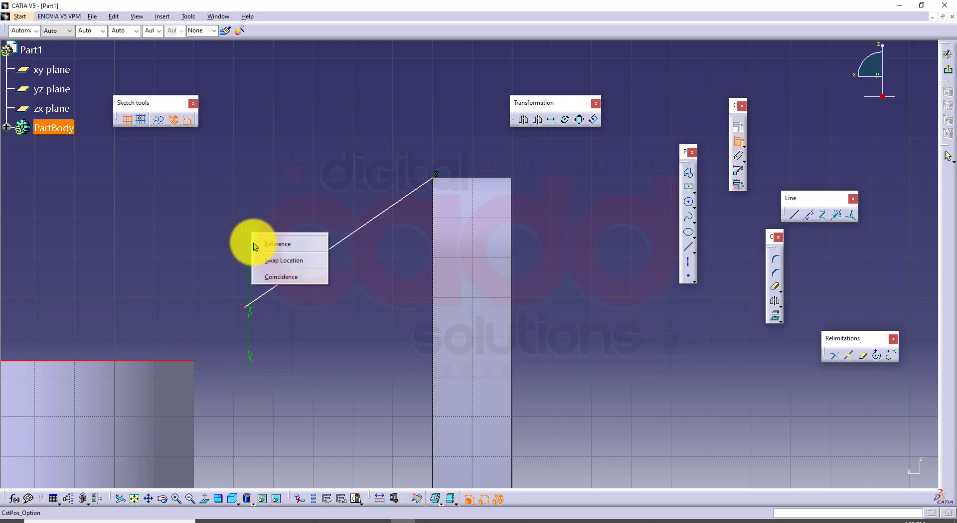
{"action": "left_click", "coordinate": [269, 275]}
- Dimension the line's lower endpoint 30 mm from the boss axis and exit the sketch
{"action": "mouse_move", "coordinate": [304, 449]}
{"action": "middle_mouse_down"}
{"action": "mouse_move", "coordinate": [364, 407]}
{"action": "mouse_move", "coordinate": [385, 357]}
{"action": "middle_mouse_up"}
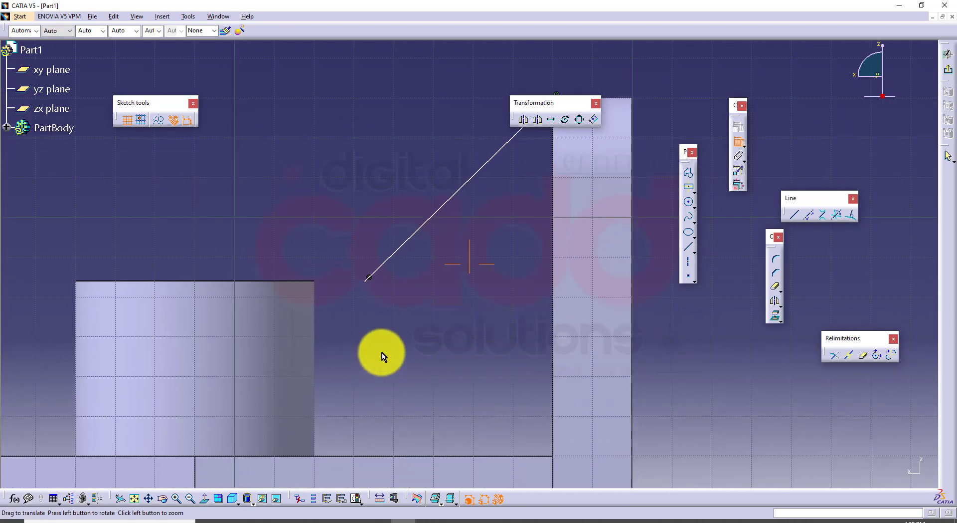
{"action": "left_click", "coordinate": [203, 362]}
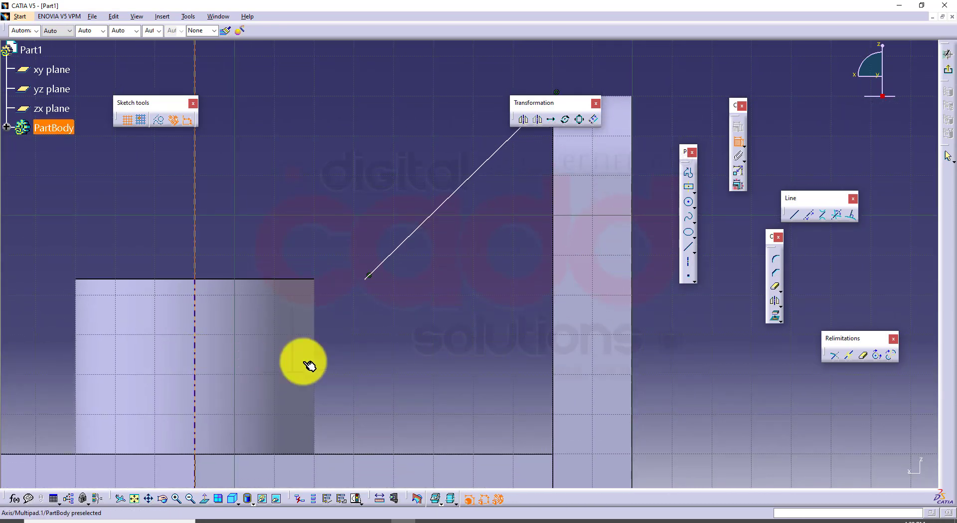
{"action": "left_click", "coordinate": [369, 280]}
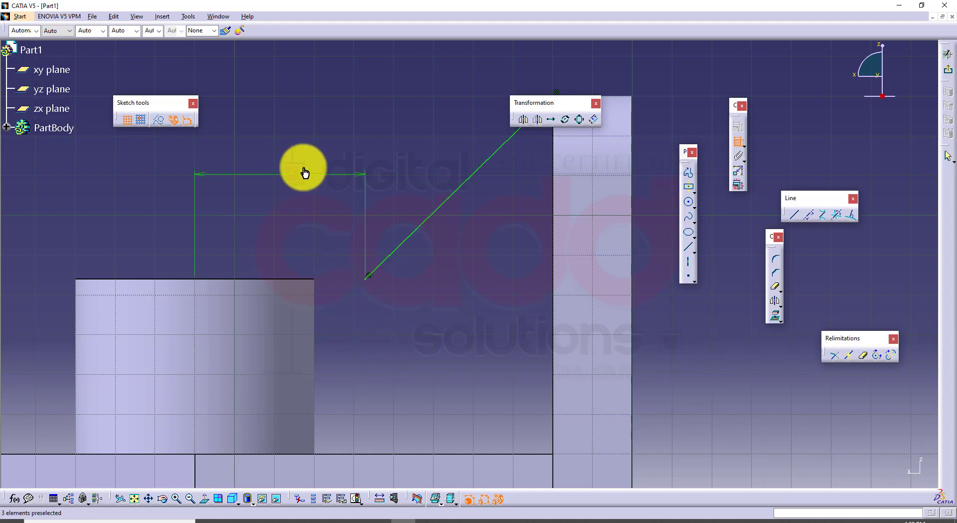
{"action": "left_click", "coordinate": [300, 171]}
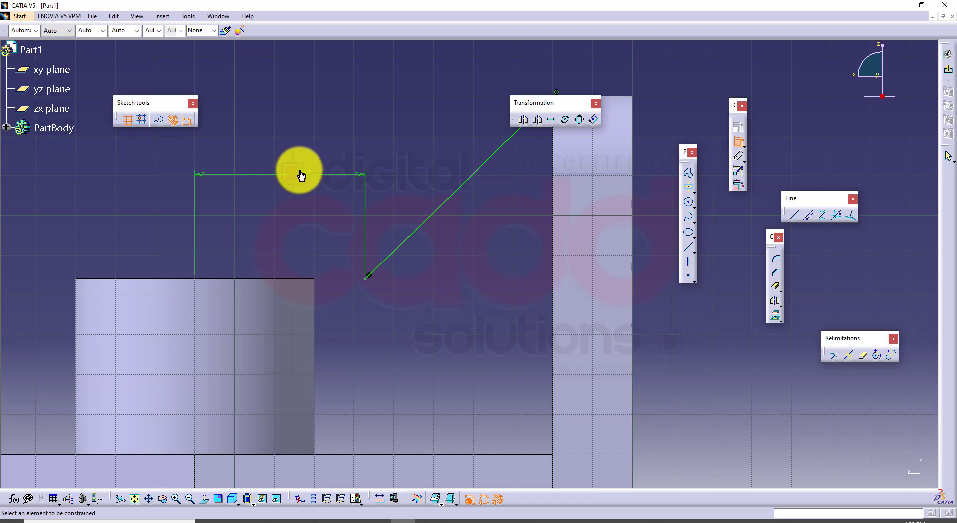
{"action": "double_click", "coordinate": [300, 173]}
{"action": "type", "text": "30"}
{"action": "key", "text": "Return"}
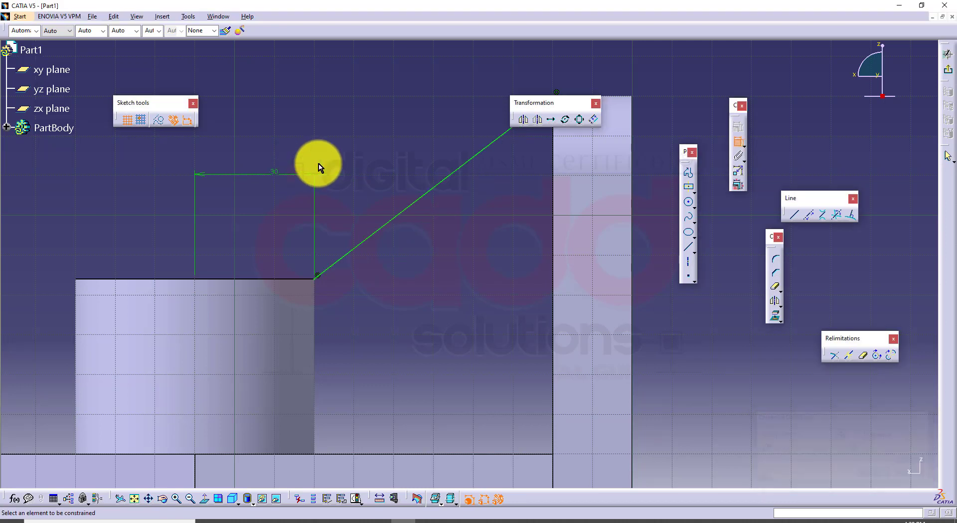
{"action": "mouse_move", "coordinate": [305, 233]}
{"action": "middle_mouse_down"}
{"action": "mouse_move", "coordinate": [347, 278]}
{"action": "mouse_move", "coordinate": [325, 268]}
{"action": "middle_mouse_up"}
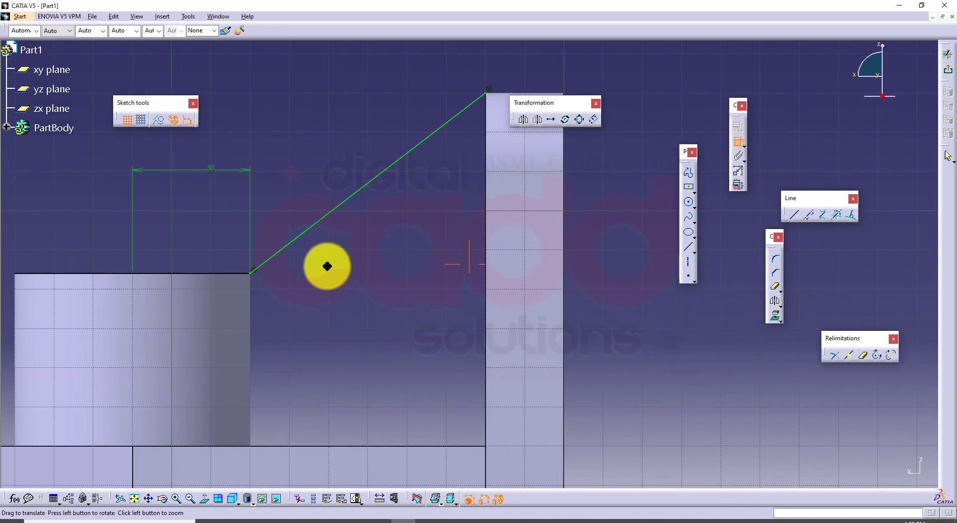
{"action": "left_click", "coordinate": [950, 74]}
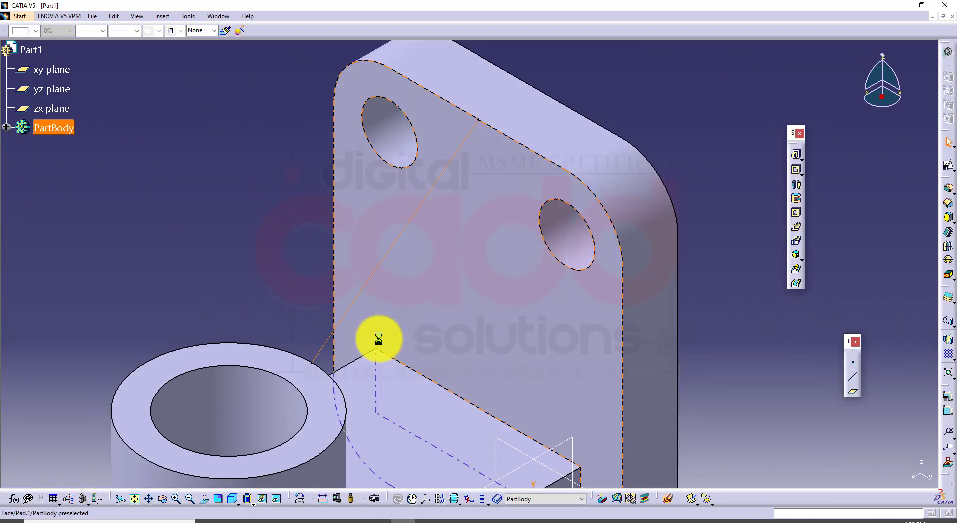
- Pad the slanted line sketch into a rib with a 5 mm length and mirrored extent, using the rib thickness from drawing 137
{"action": "mouse_move", "coordinate": [464, 338]}
{"action": "middle_mouse_down"}
{"action": "mouse_move", "coordinate": [371, 231]}
{"action": "mouse_move", "coordinate": [379, 279]}
{"action": "middle_mouse_up"}
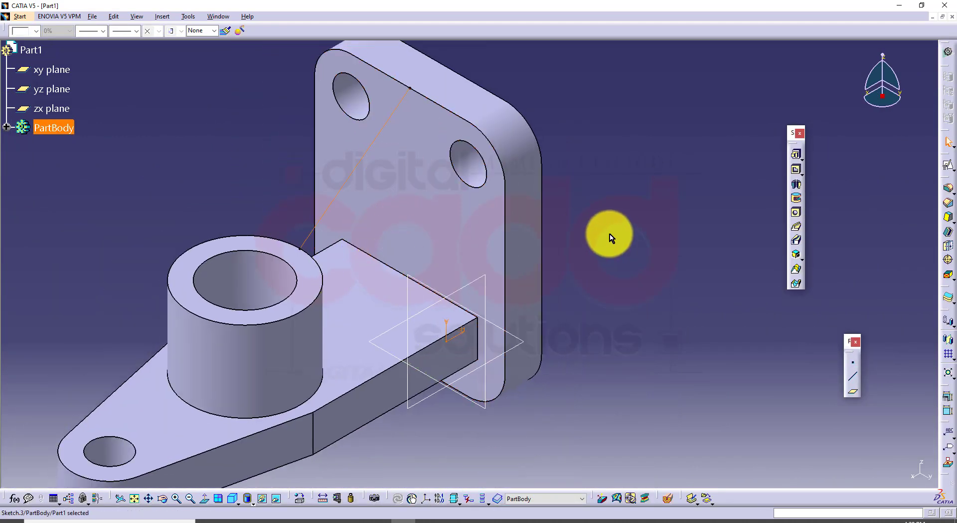
{"action": "middle_click_drag", "start_coordinate": [618, 243], "coordinate": [599, 243]}
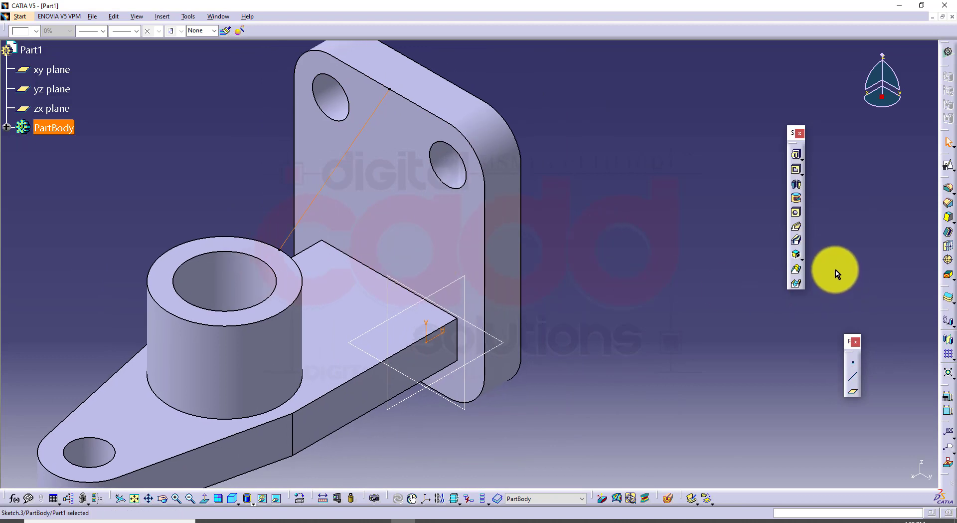
{"action": "left_click", "coordinate": [805, 158]}
{"action": "left_click", "coordinate": [817, 168]}
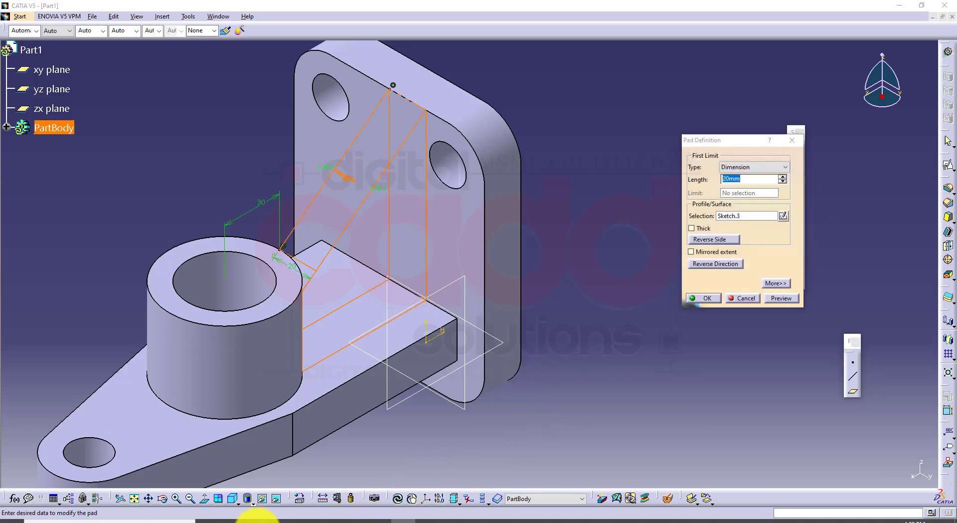
{"action": "left_click", "coordinate": [257, 519]}
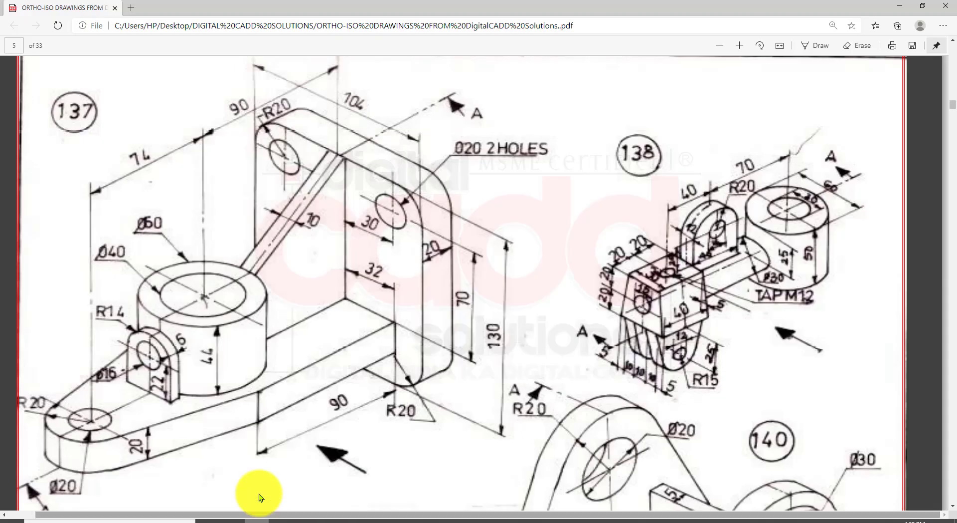
{"action": "left_click", "coordinate": [402, 518]}
{"action": "double_click", "coordinate": [755, 178]}
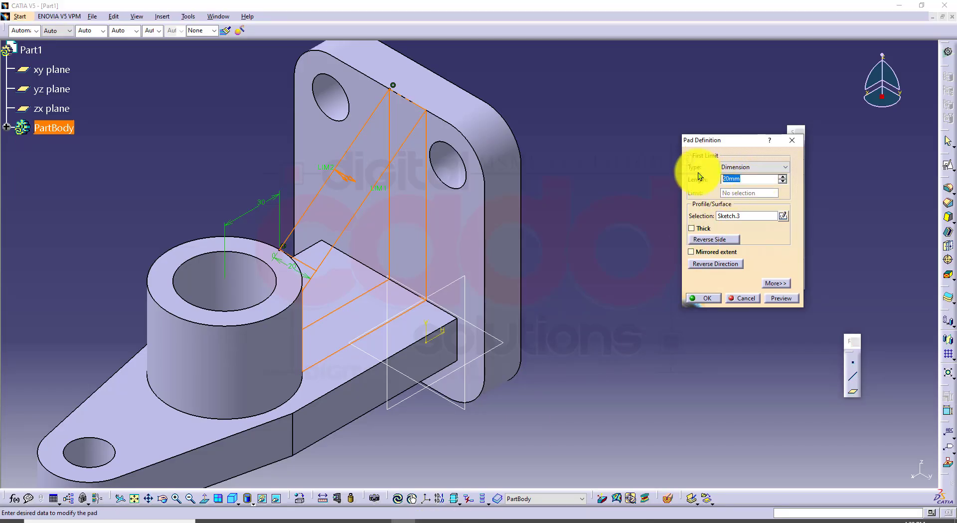
{"action": "type", "text": "5"}
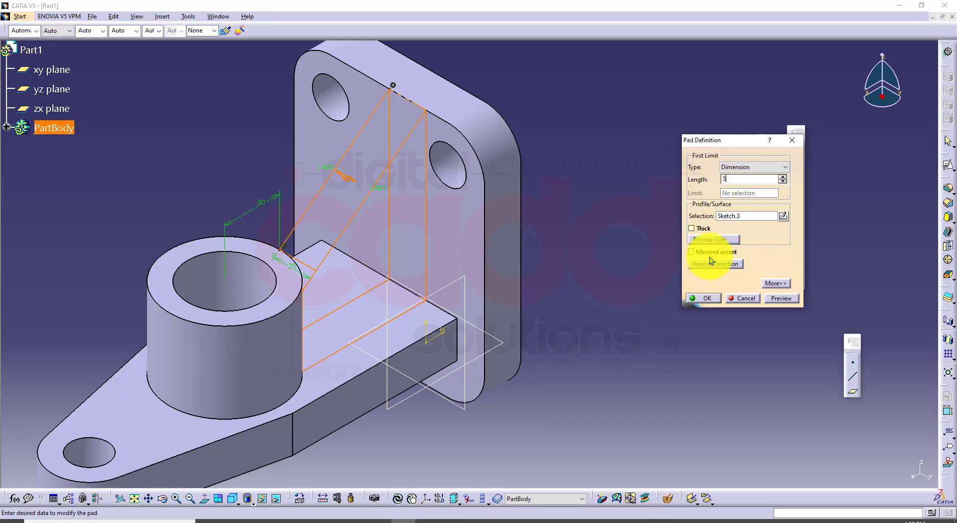
{"action": "left_click", "coordinate": [722, 254]}
{"action": "left_click", "coordinate": [782, 298]}
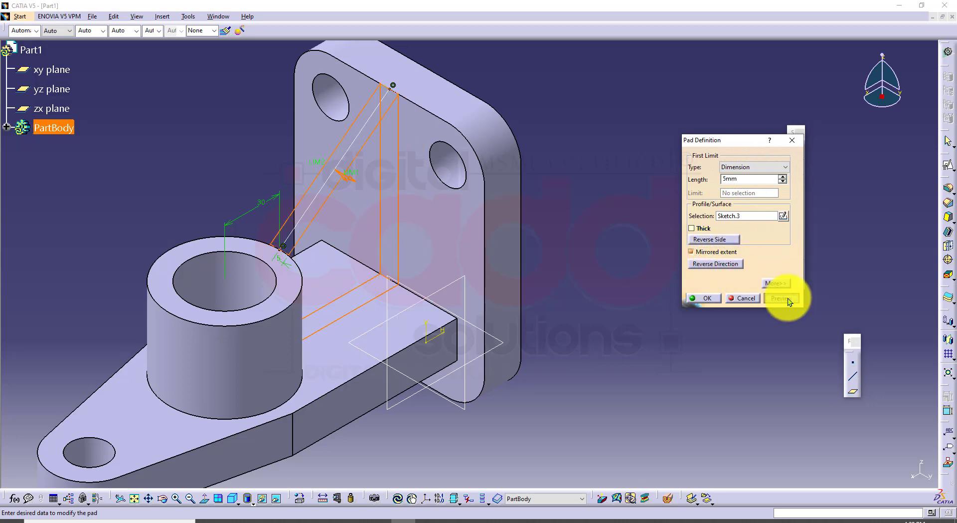
{"action": "left_click", "coordinate": [691, 298]}
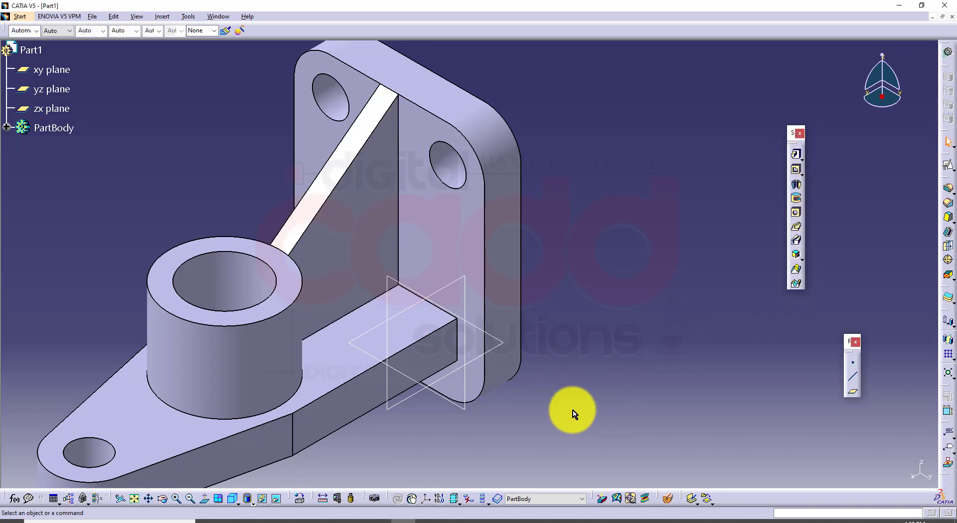
- Inspect the new rib from several angles and compare the model with drawing 137
{"action": "middle_click_drag", "start_coordinate": [573, 411], "coordinate": [624, 402]}
{"action": "middle_click_drag", "start_coordinate": [516, 320], "coordinate": [431, 239]}
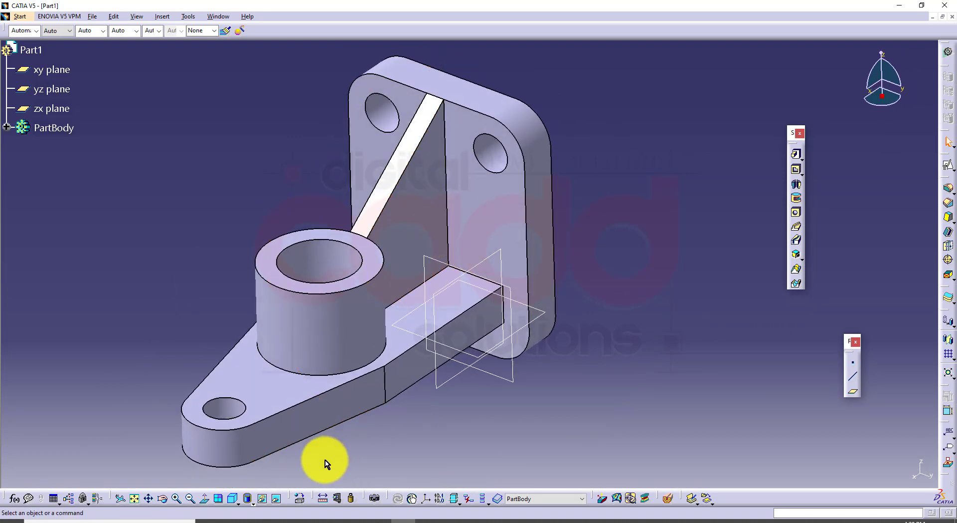
{"action": "left_click", "coordinate": [235, 499]}
{"action": "middle_click_drag", "start_coordinate": [562, 397], "coordinate": [410, 383]}
{"action": "left_click", "coordinate": [234, 499]}
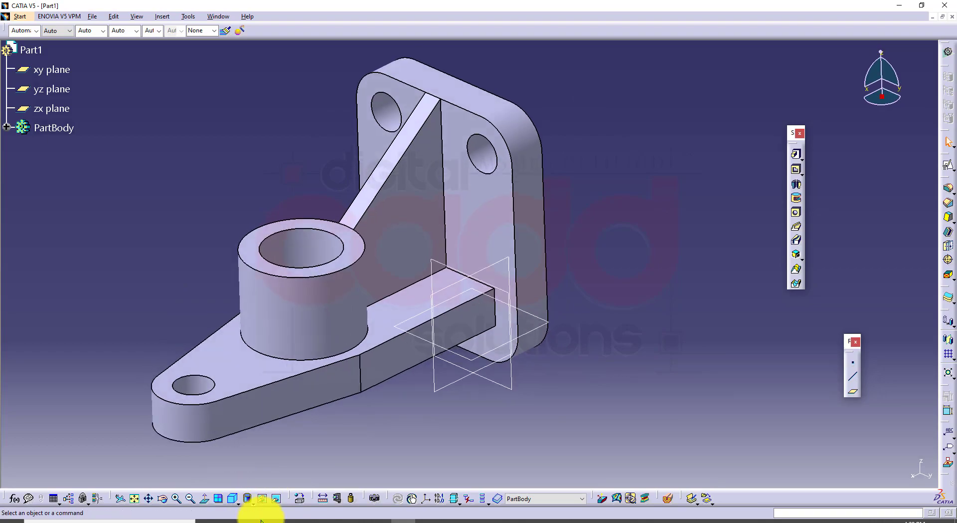
{"action": "left_click", "coordinate": [256, 520]}
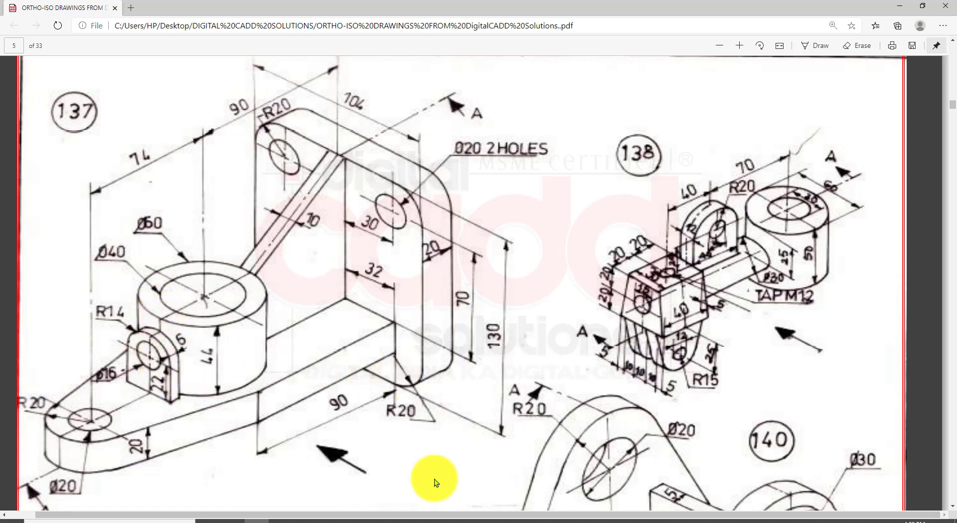
{"action": "left_click", "coordinate": [402, 518]}
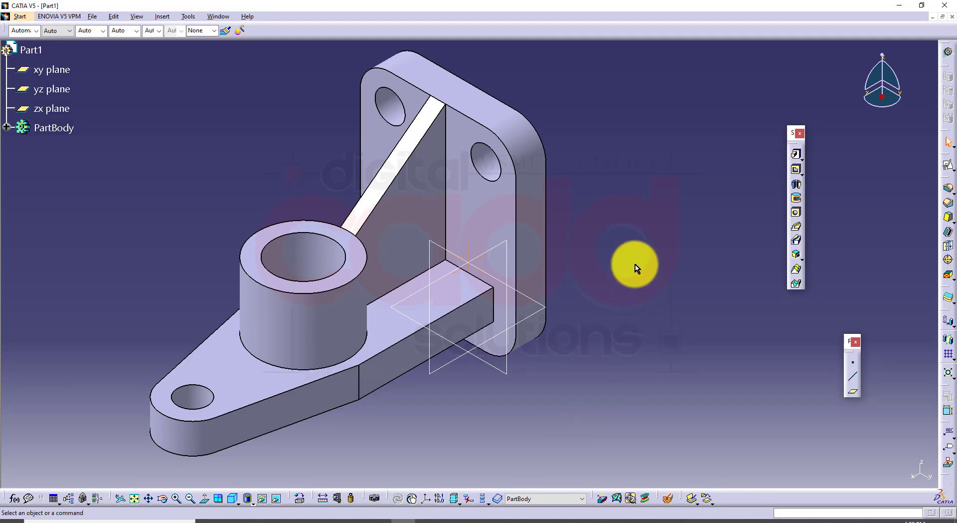
- Open a positioned sketch on the base plate's top face with the H and V directions reversed
{"action": "middle_click_drag", "start_coordinate": [626, 265], "coordinate": [534, 442]}
{"action": "left_click", "coordinate": [179, 231]}
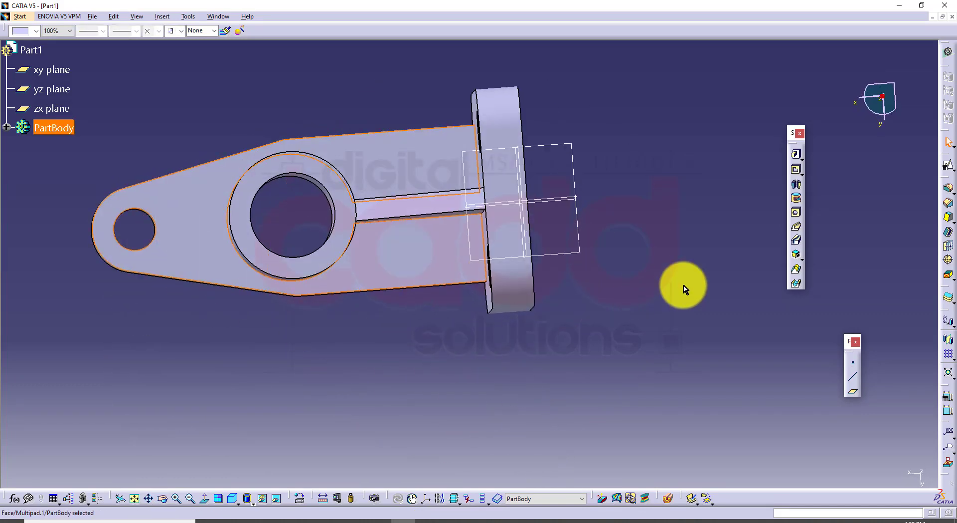
{"action": "left_click", "coordinate": [949, 160]}
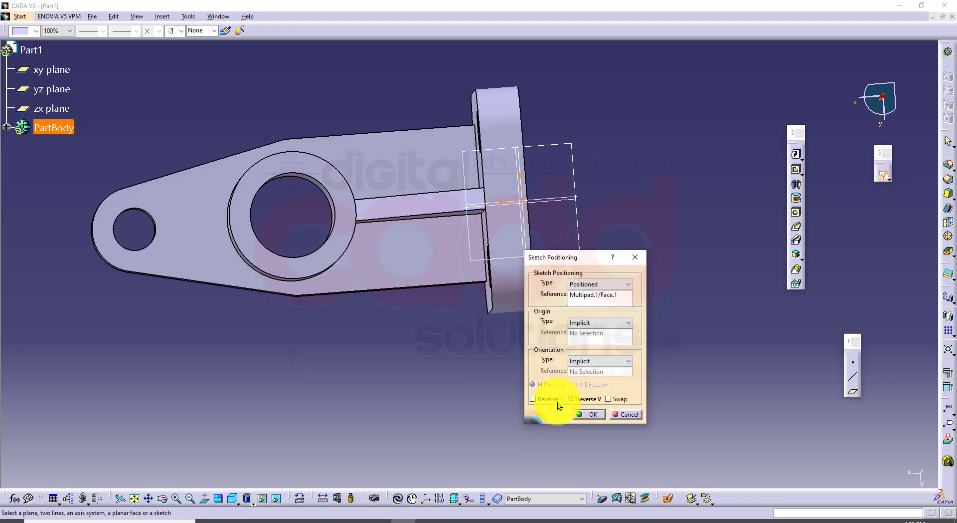
{"action": "left_click", "coordinate": [593, 414]}
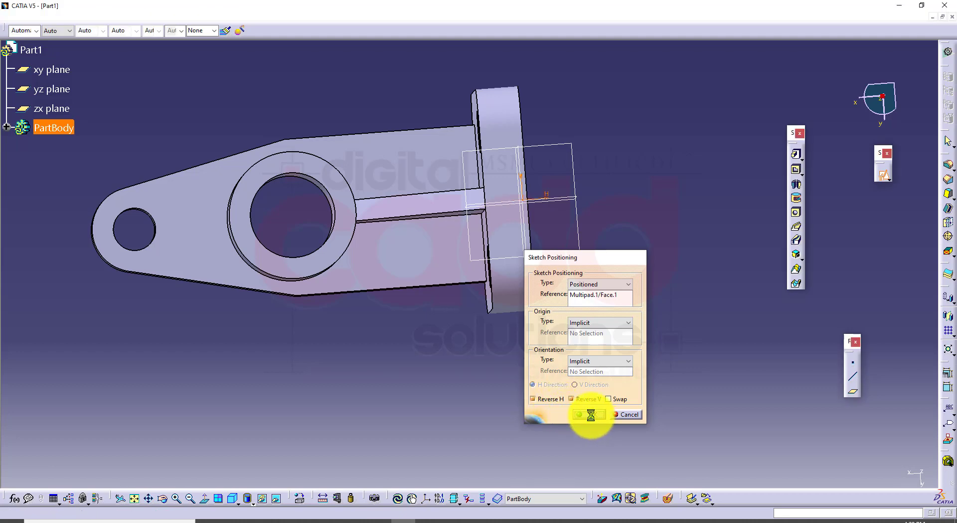
{"action": "left_click", "coordinate": [406, 363]}
{"action": "mouse_move", "coordinate": [406, 363]}
{"action": "middle_mouse_down"}
{"action": "mouse_move", "coordinate": [408, 338]}
{"action": "mouse_move", "coordinate": [412, 430]}
{"action": "middle_mouse_up"}
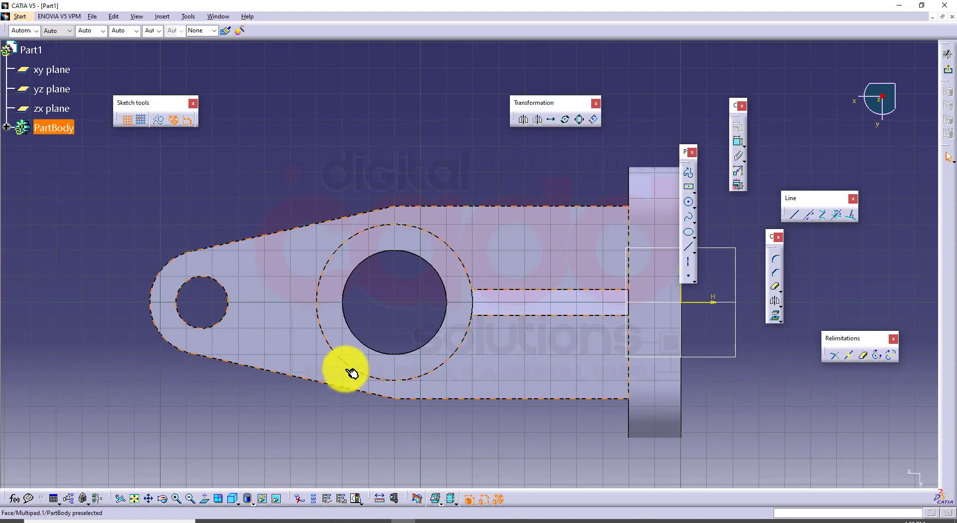
- Examine the dimensions and position of the small rounded lug in front of the boss in drawing 137
{"action": "left_click", "coordinate": [258, 520]}
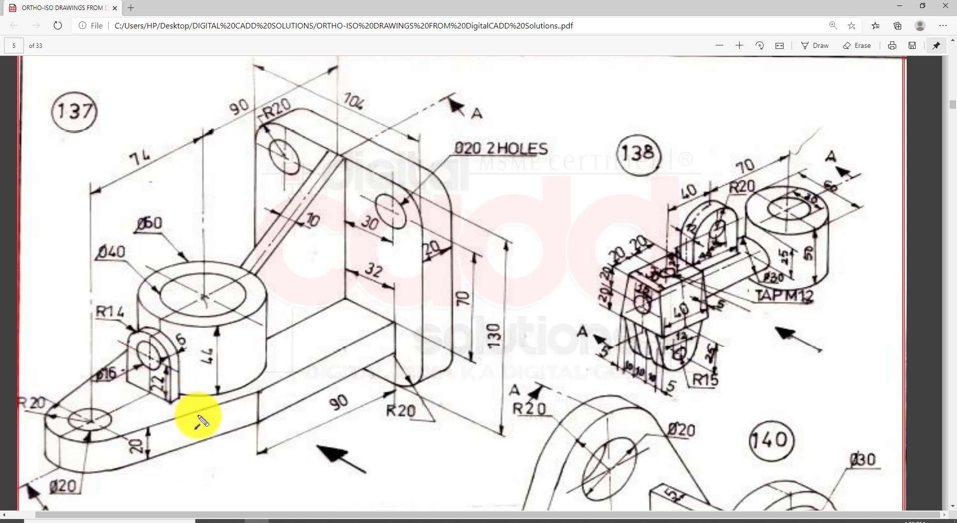
{"action": "left_click_drag", "start_coordinate": [198, 415], "coordinate": [181, 396]}
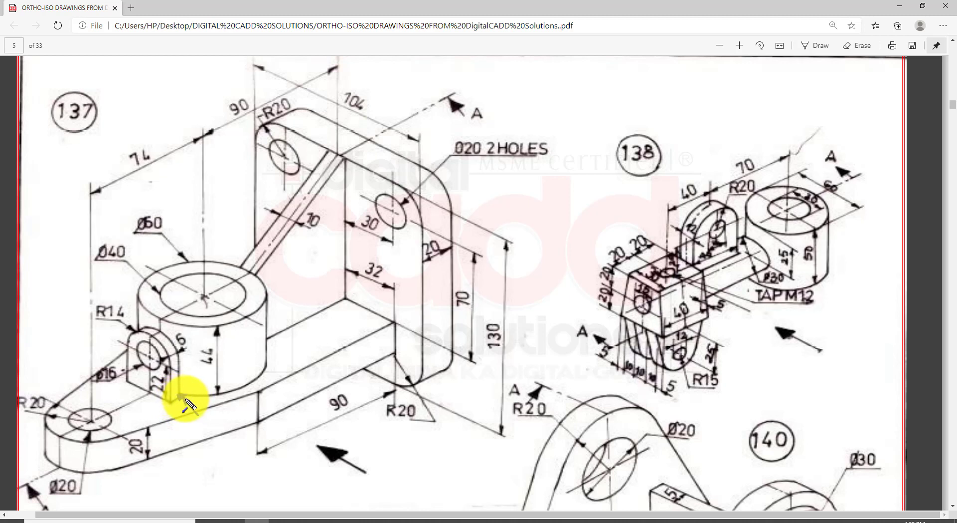
{"action": "left_click_drag", "start_coordinate": [189, 405], "coordinate": [205, 412]}
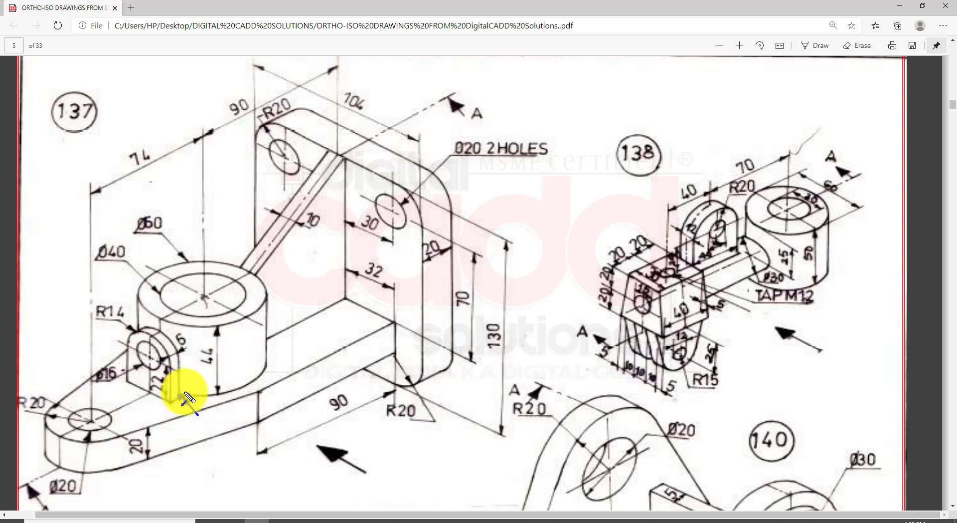
{"action": "key", "text": "Escape"}
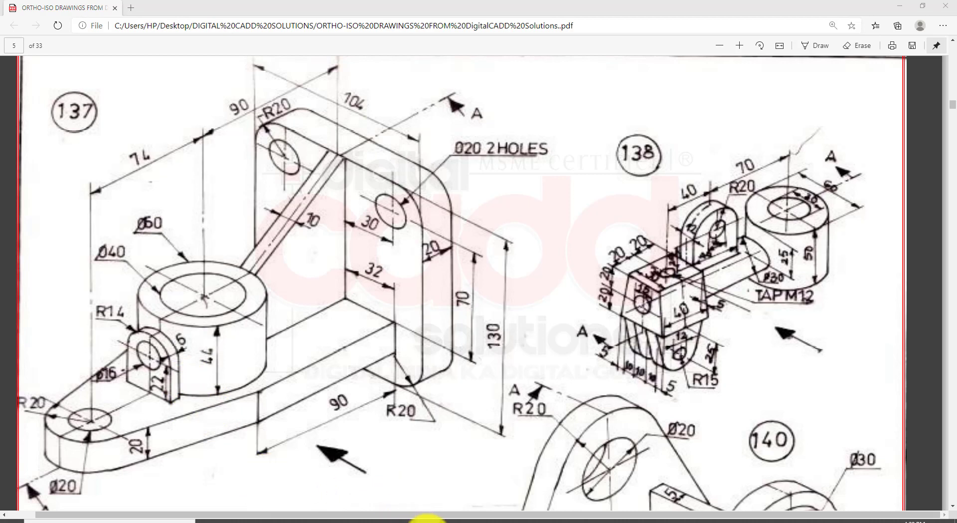
{"action": "left_click", "coordinate": [426, 519]}
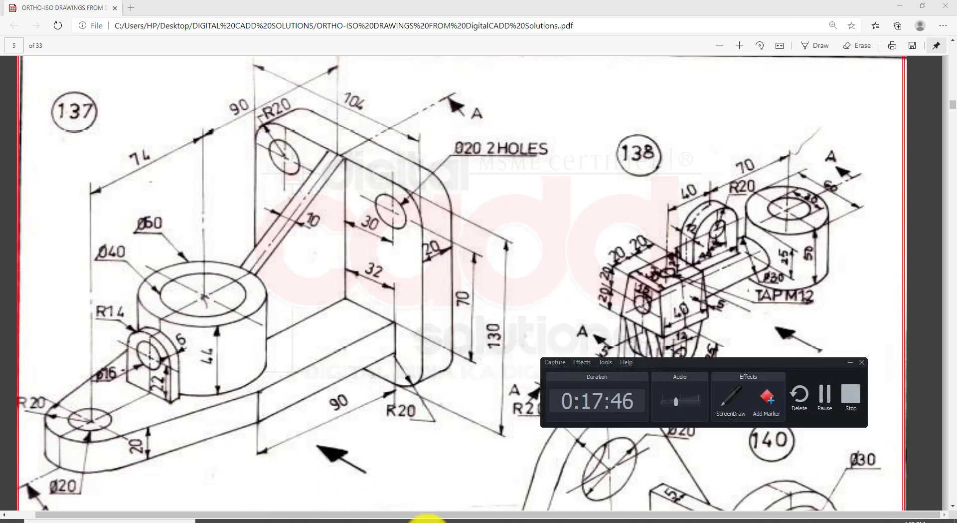
{"action": "left_click", "coordinate": [426, 520]}
{"action": "left_click", "coordinate": [396, 518]}
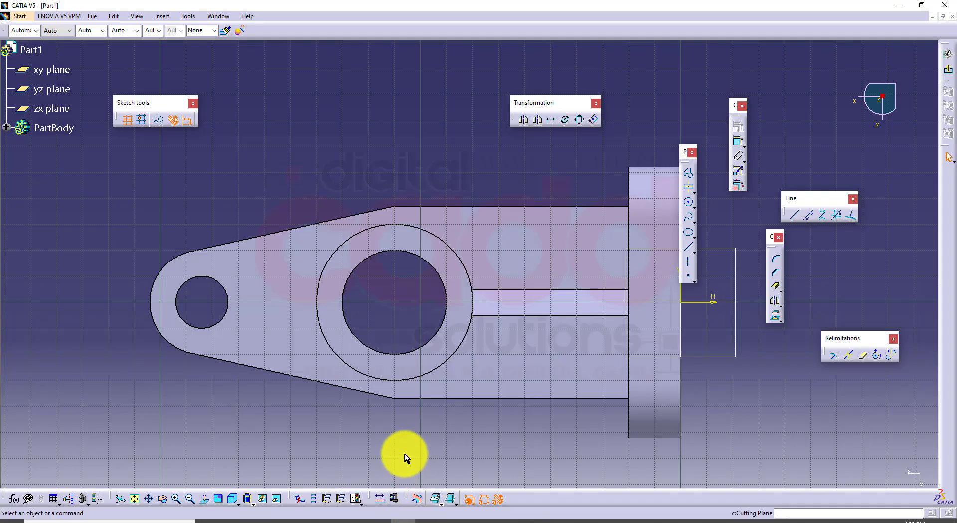
- Project the boss's outer circular edge into the sketch
{"action": "left_click", "coordinate": [380, 386]}
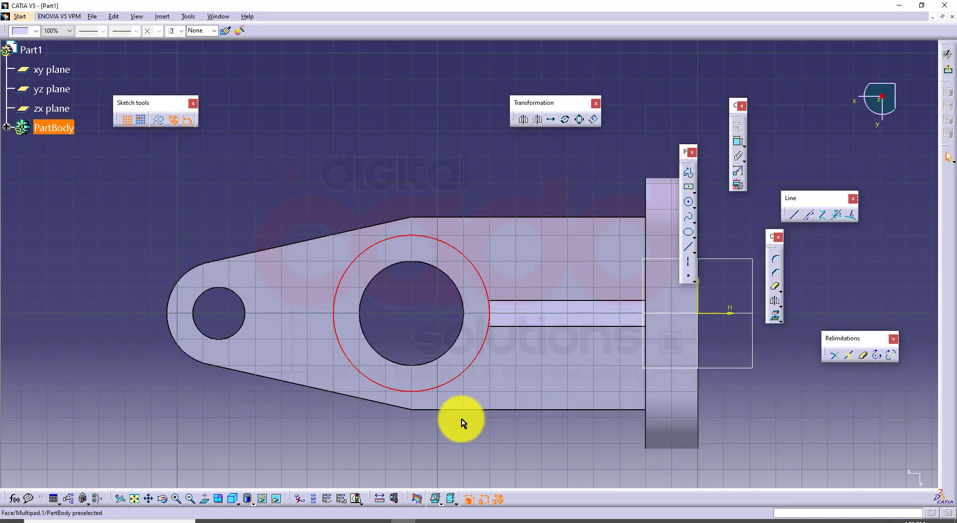
{"action": "left_click", "coordinate": [777, 316]}
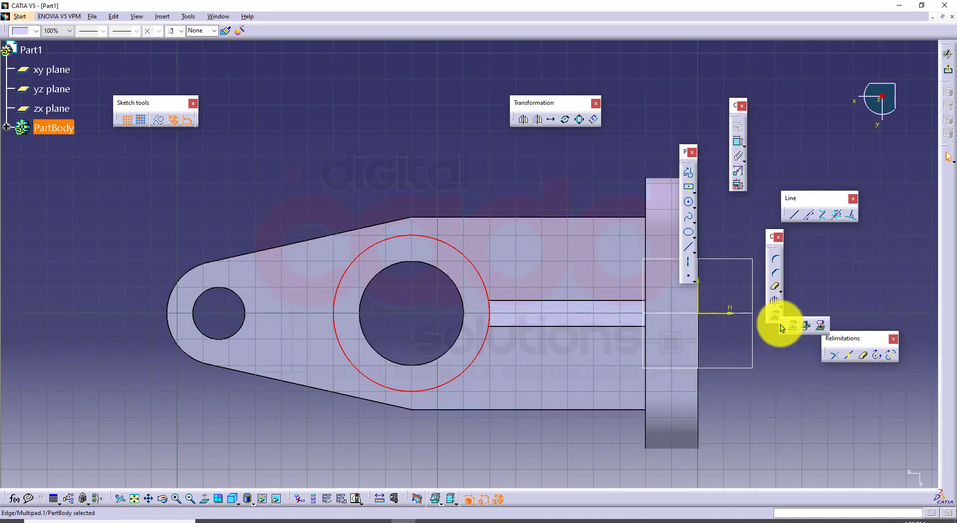
{"action": "left_click", "coordinate": [784, 403]}
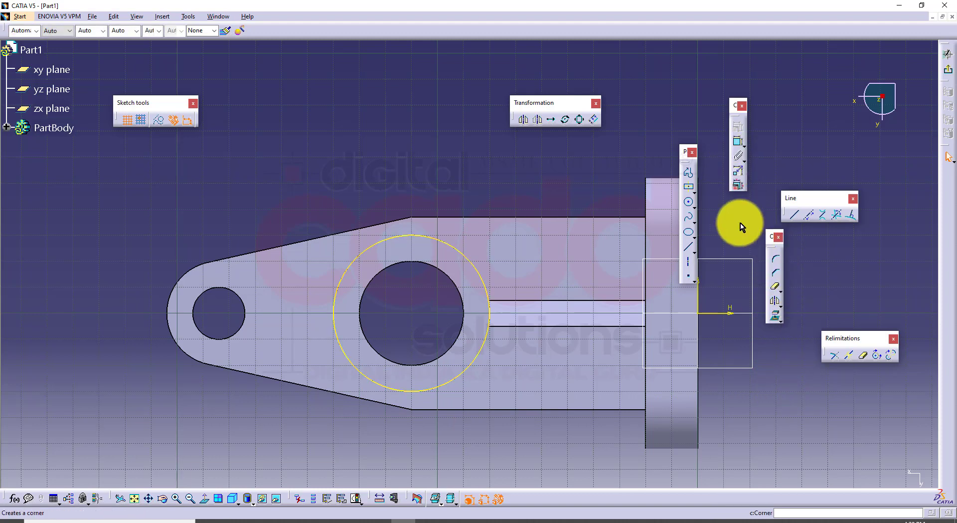
- Sketch a centered rectangle on the horizontal axis between the small end hole and the boss, overlapping the projected circle
{"action": "left_click", "coordinate": [690, 173]}
{"action": "left_click", "coordinate": [691, 172]}
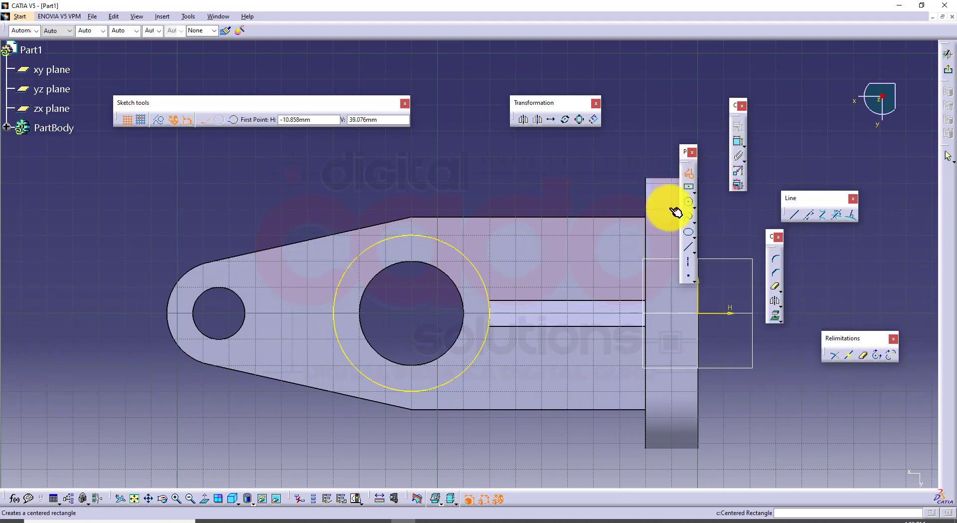
{"action": "left_click", "coordinate": [318, 311]}
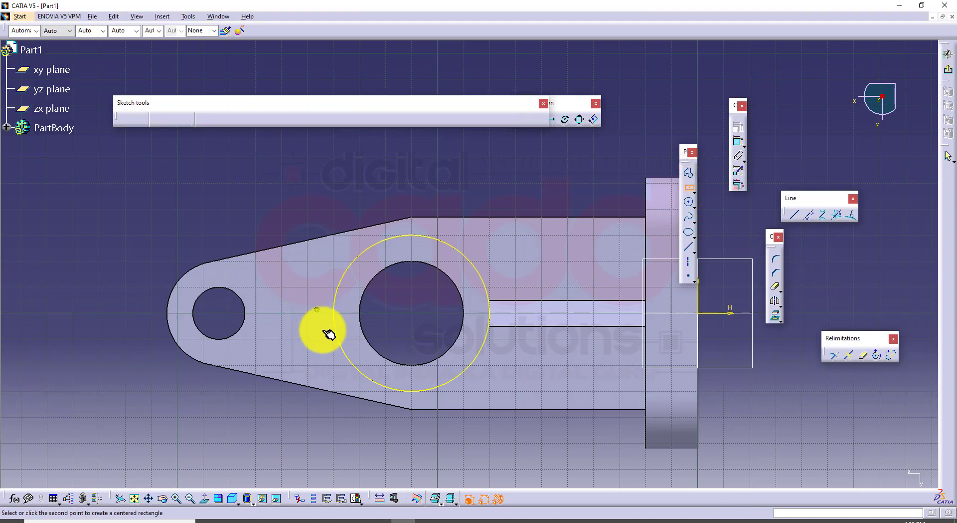
{"action": "left_click", "coordinate": [343, 349]}
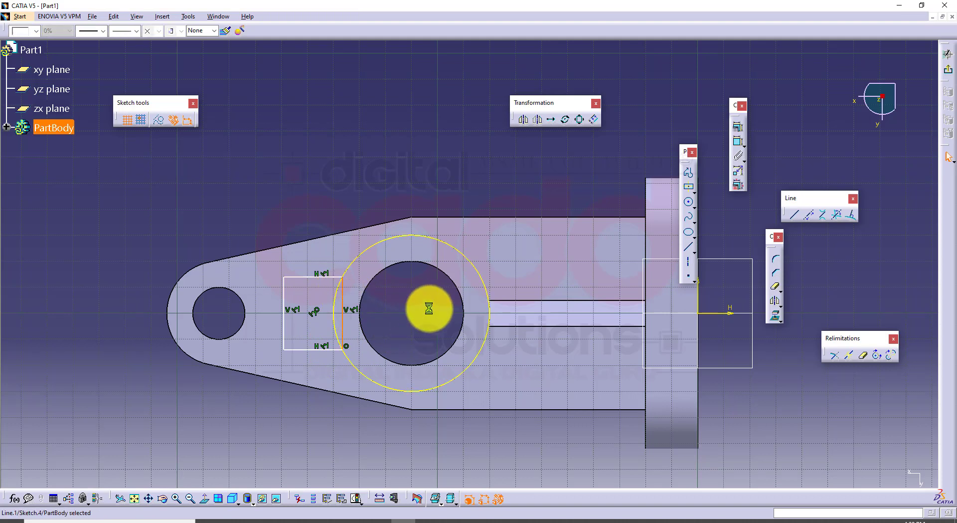
- Delete the rectangle's side inside the boss circle and trim the circle to the arc closing the remaining profile
{"action": "key", "text": "Delete"}
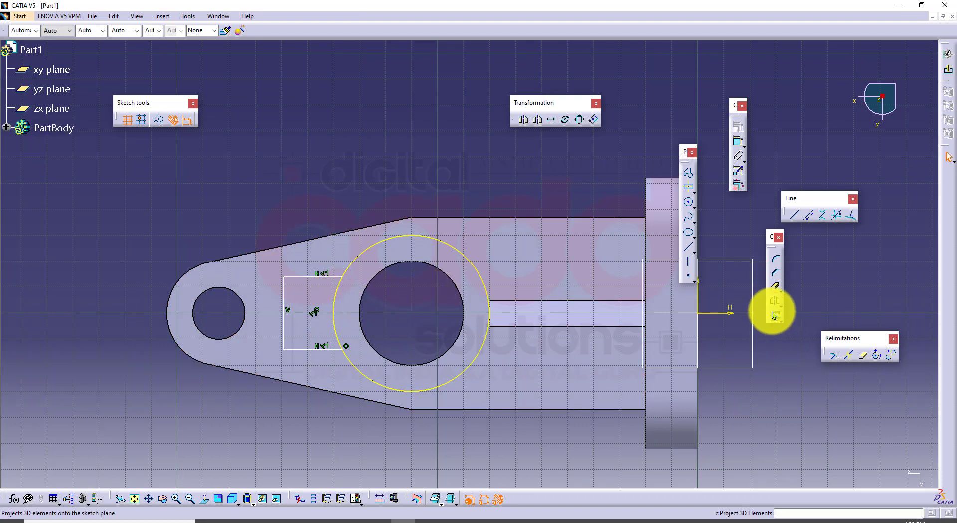
{"action": "left_click", "coordinate": [775, 286]}
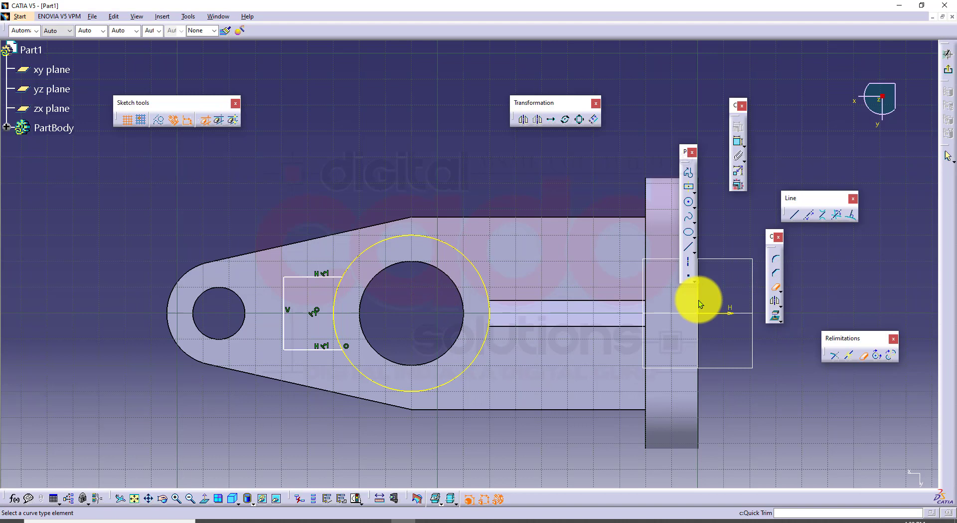
{"action": "left_click", "coordinate": [455, 250]}
- Dimension the lug profile's lower horizontal side to 6 mm and check it against drawing 137
{"action": "left_click", "coordinate": [739, 142]}
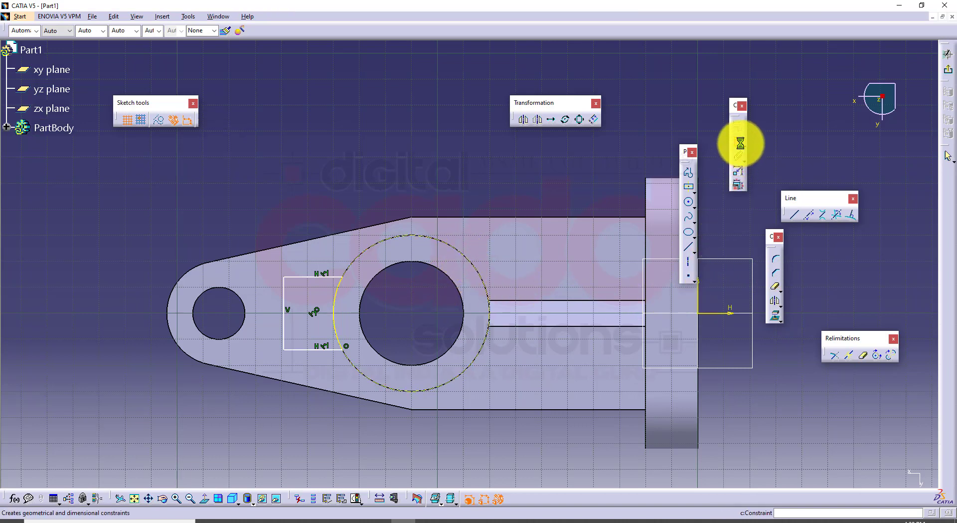
{"action": "left_click", "coordinate": [310, 354]}
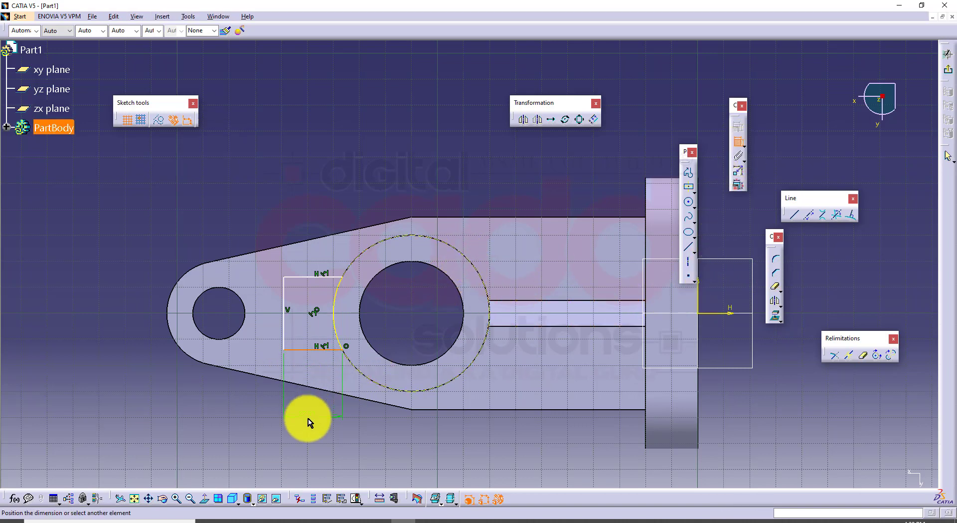
{"action": "double_click", "coordinate": [314, 417]}
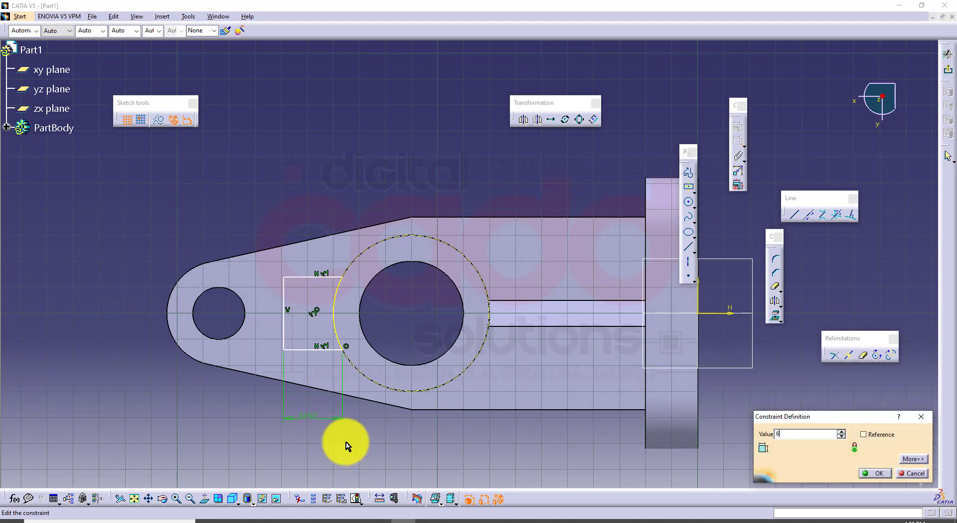
{"action": "key", "text": "Return"}
{"action": "middle_click_drag", "start_coordinate": [364, 433], "coordinate": [366, 407]}
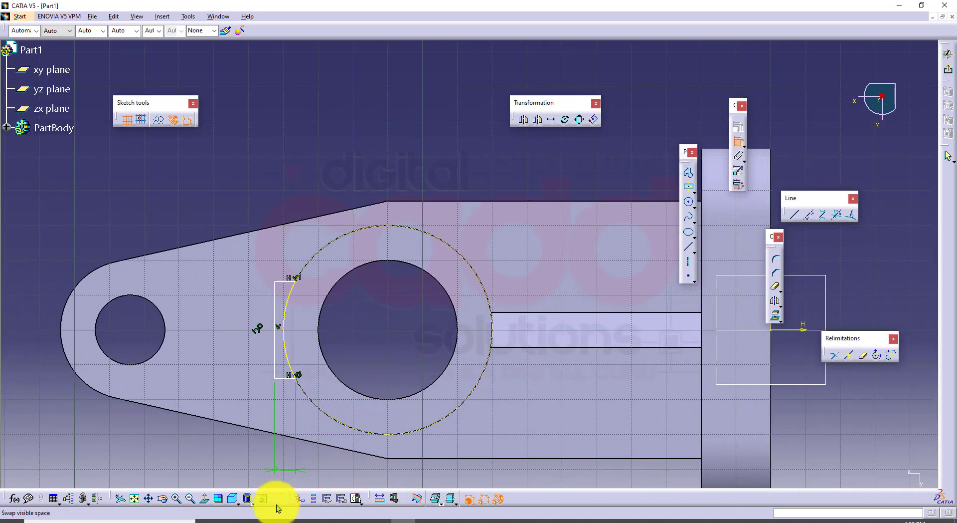
{"action": "left_click", "coordinate": [259, 520]}
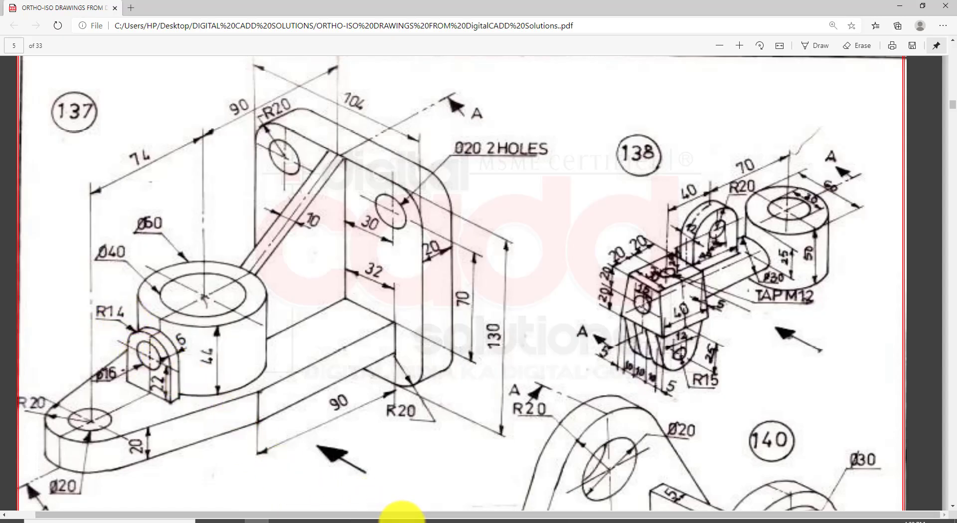
- Dimension the lug profile's vertical side to 28 mm and exit the sketch
{"action": "left_click", "coordinate": [399, 519]}
{"action": "left_click", "coordinate": [283, 301]}
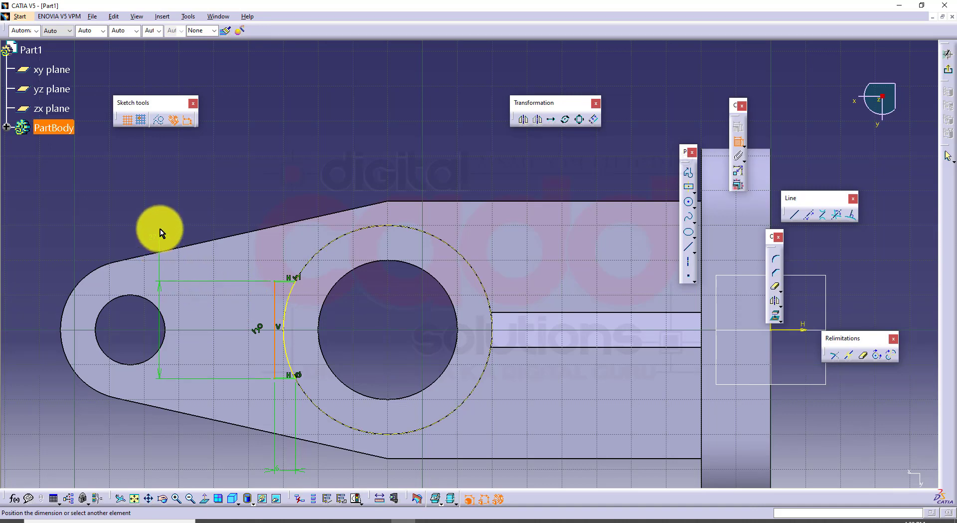
{"action": "double_click", "coordinate": [161, 223]}
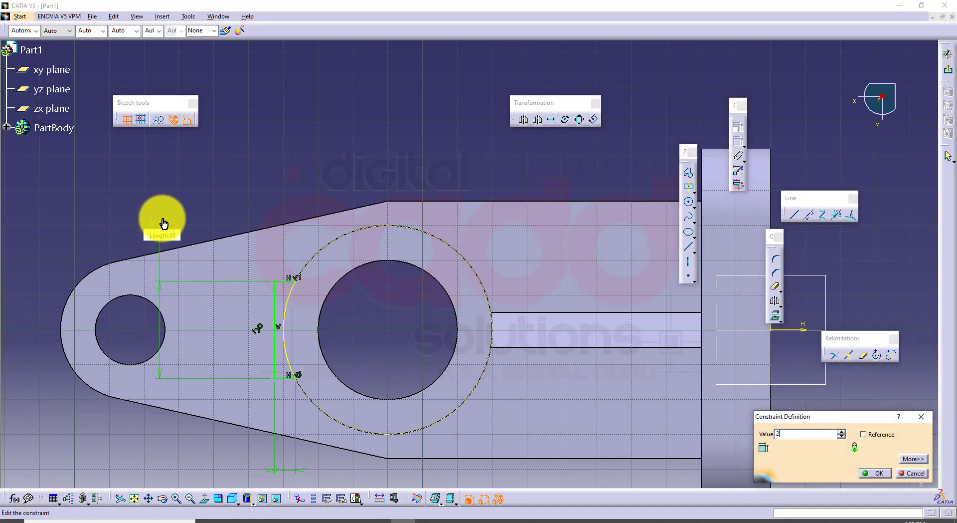
{"action": "type", "text": "28"}
{"action": "key", "text": "Return"}
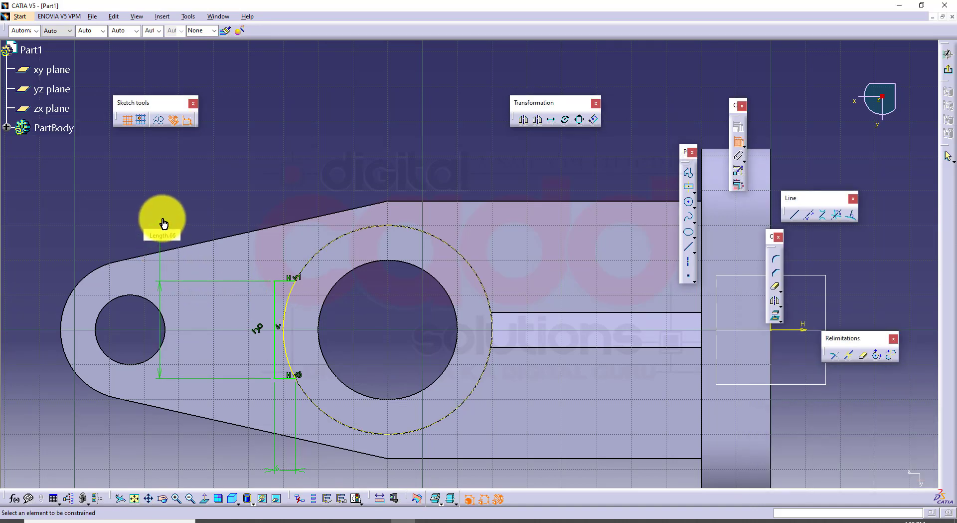
{"action": "left_click", "coordinate": [950, 77]}
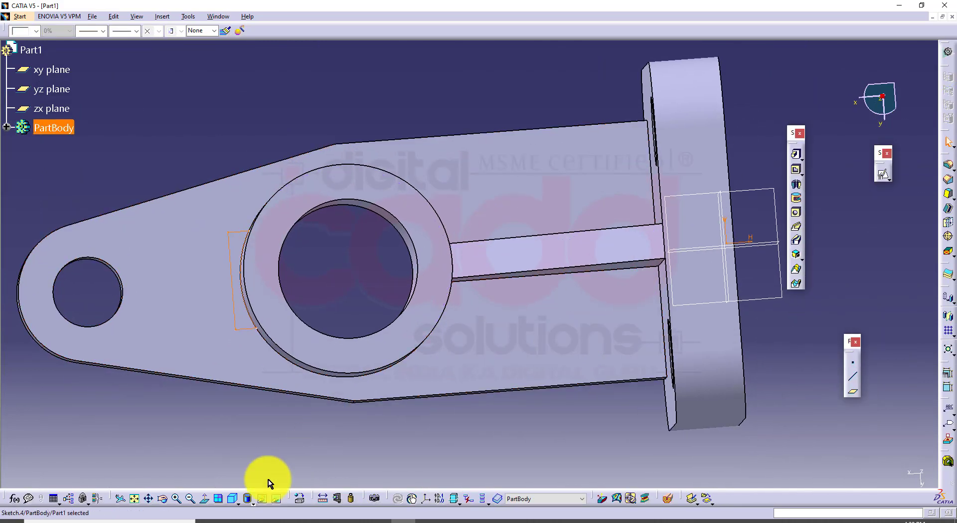
- Pad the lug profile upward from the base by 22+14 mm, using the heights from drawing 137
{"action": "left_click", "coordinate": [232, 497]}
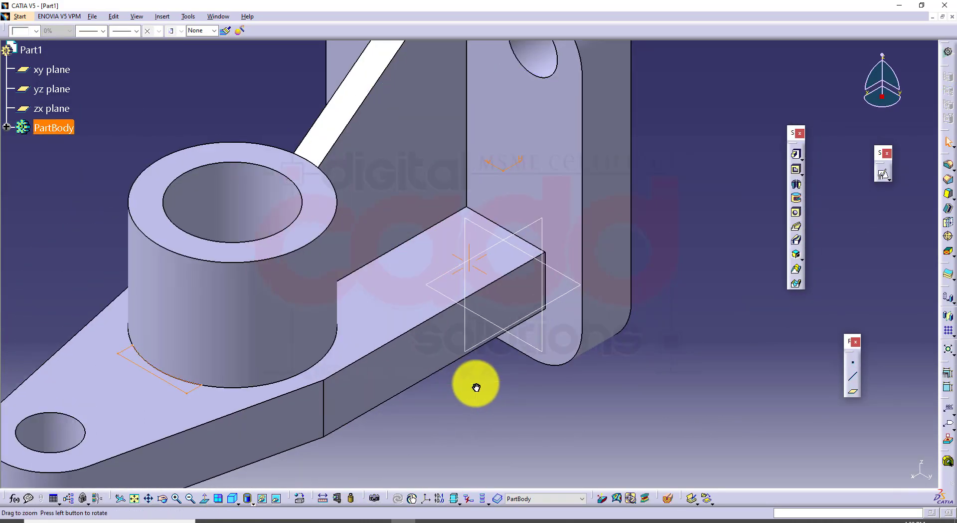
{"action": "middle_click_drag", "start_coordinate": [476, 387], "coordinate": [501, 415], "text": "ctrl"}
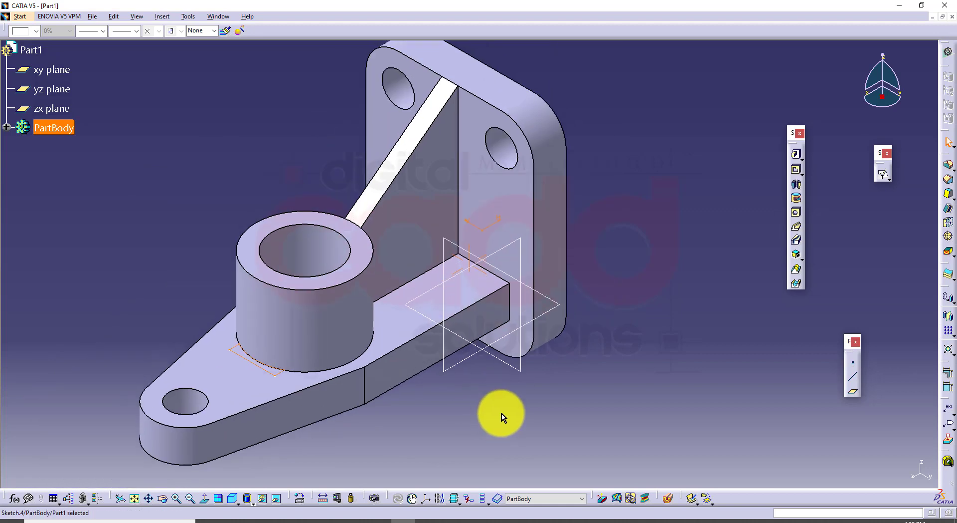
{"action": "left_click", "coordinate": [797, 155]}
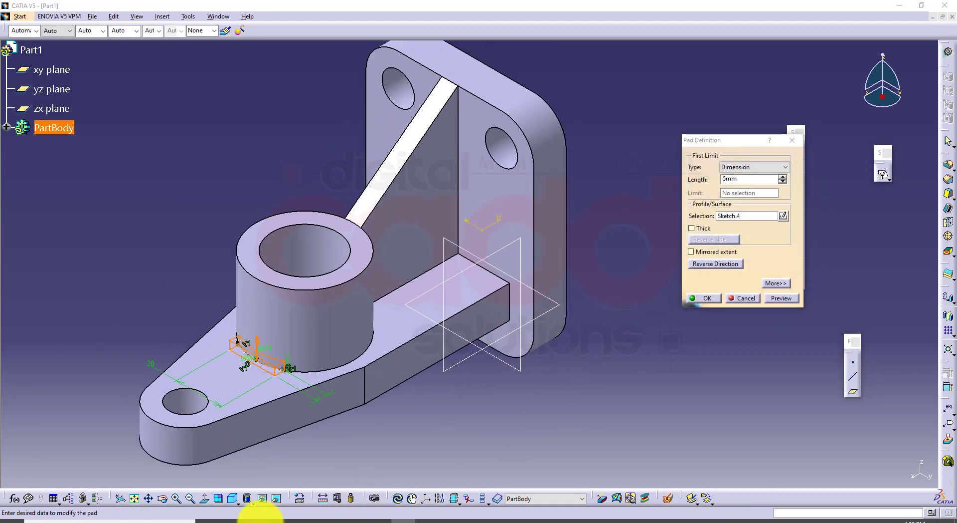
{"action": "left_click", "coordinate": [260, 519]}
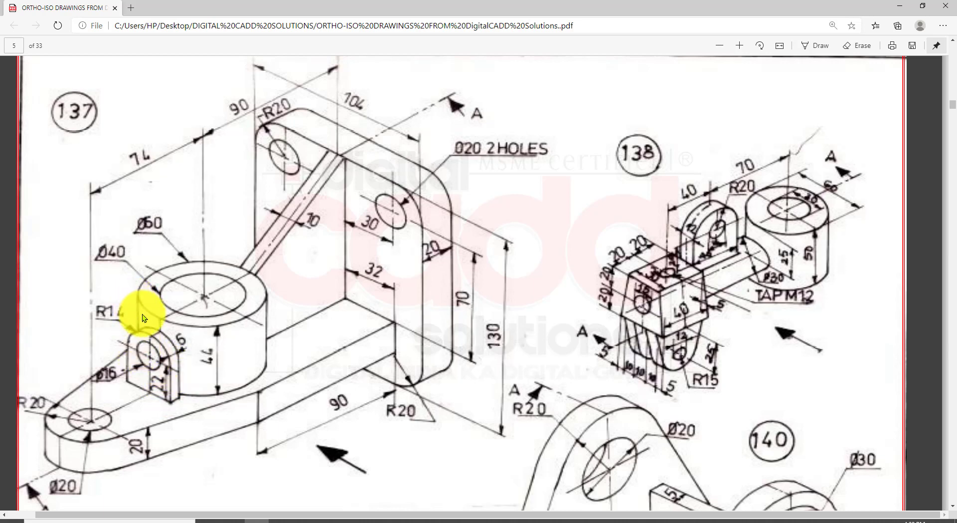
{"action": "left_click", "coordinate": [402, 518]}
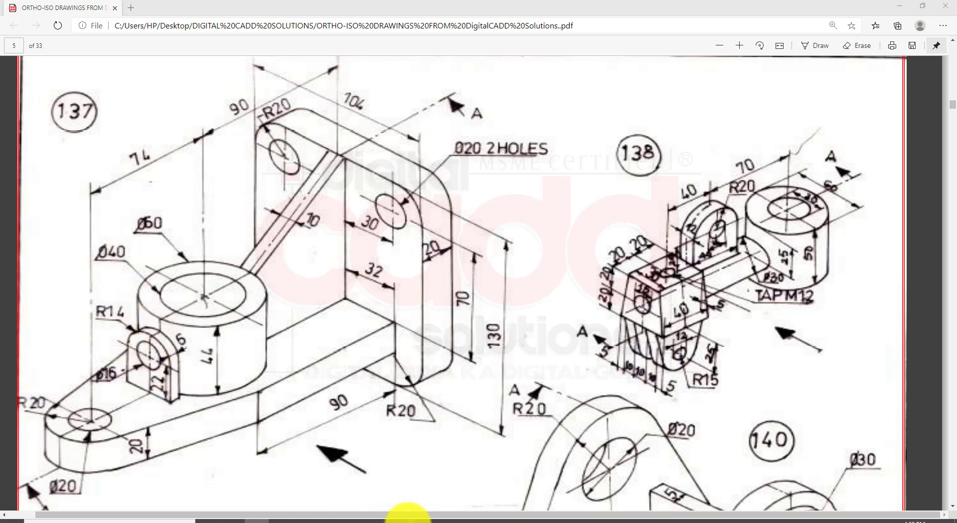
{"action": "left_click", "coordinate": [758, 181]}
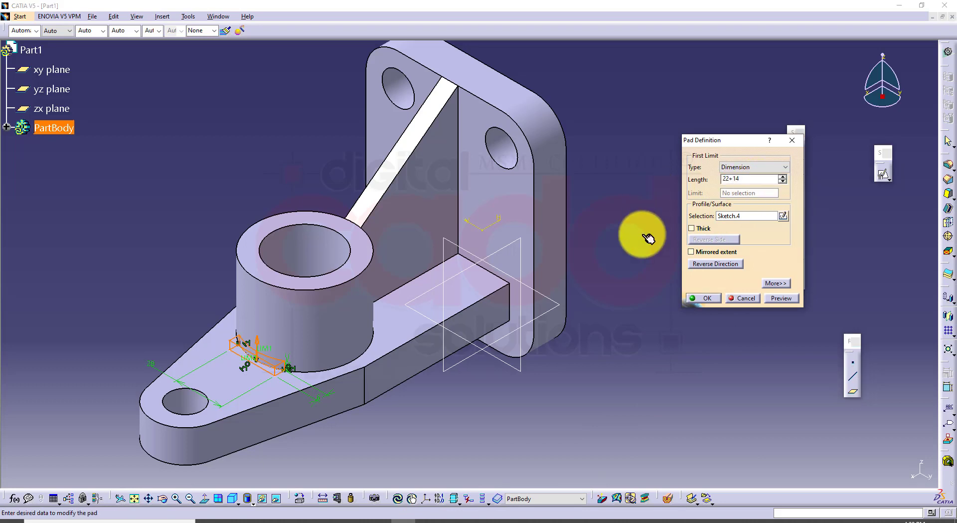
{"action": "left_click", "coordinate": [776, 301]}
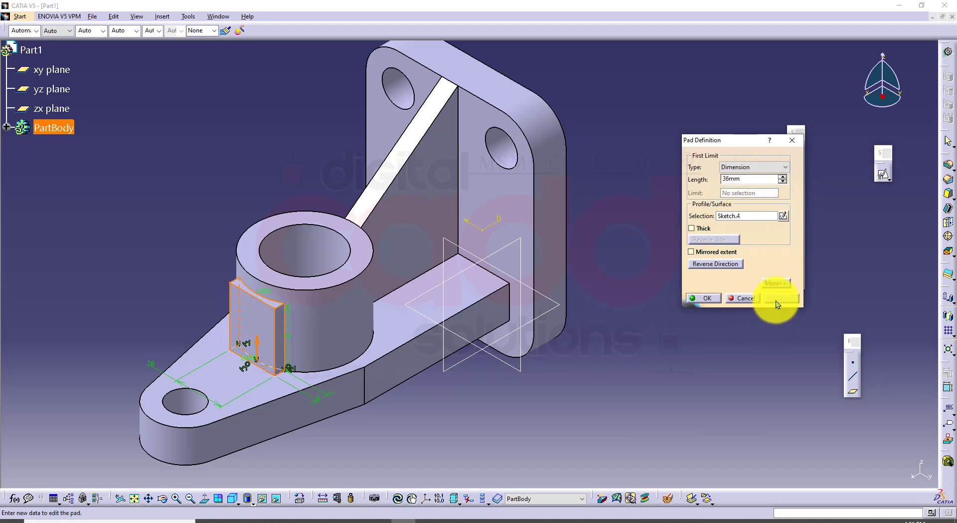
{"action": "left_click", "coordinate": [707, 297]}
- Round the lug's top with a tritangent fillet between its two narrow side faces, removing the top face
{"action": "middle_click_drag", "start_coordinate": [624, 380], "coordinate": [664, 369]}
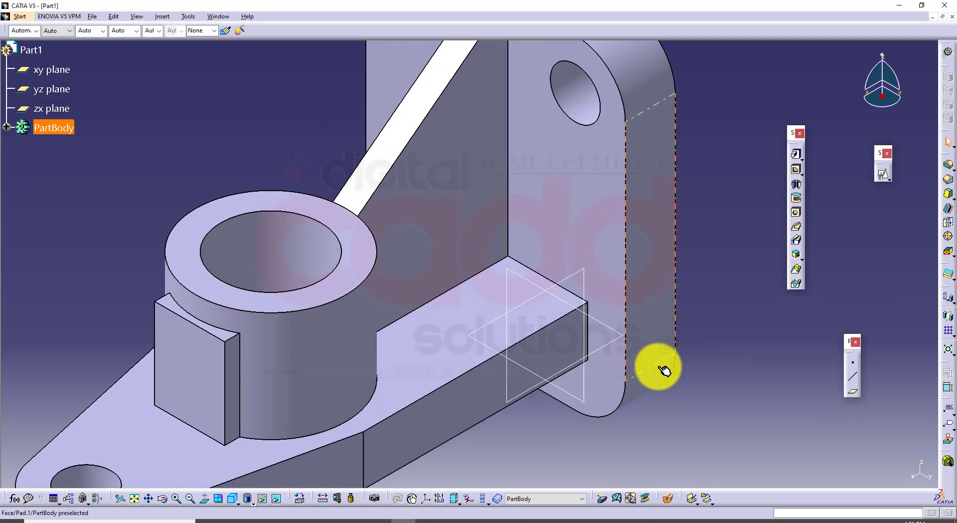
{"action": "middle_click_drag", "start_coordinate": [747, 404], "coordinate": [720, 391]}
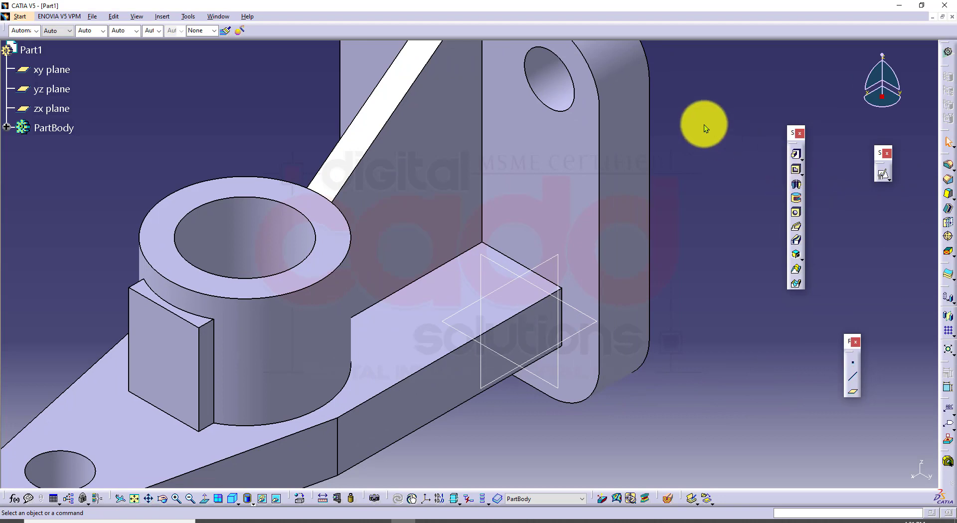
{"action": "left_click_drag", "start_coordinate": [704, 125], "coordinate": [704, 124]}
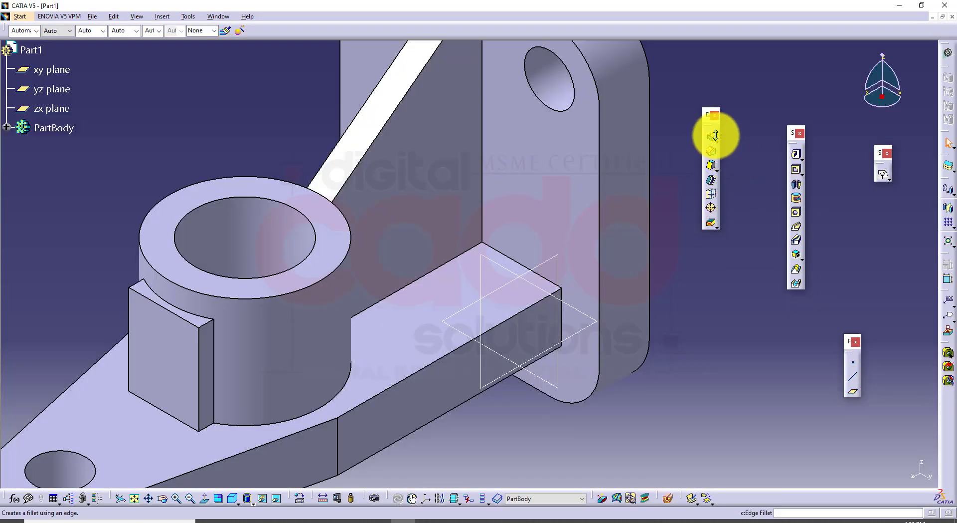
{"action": "left_click", "coordinate": [714, 136]}
{"action": "left_click", "coordinate": [788, 145]}
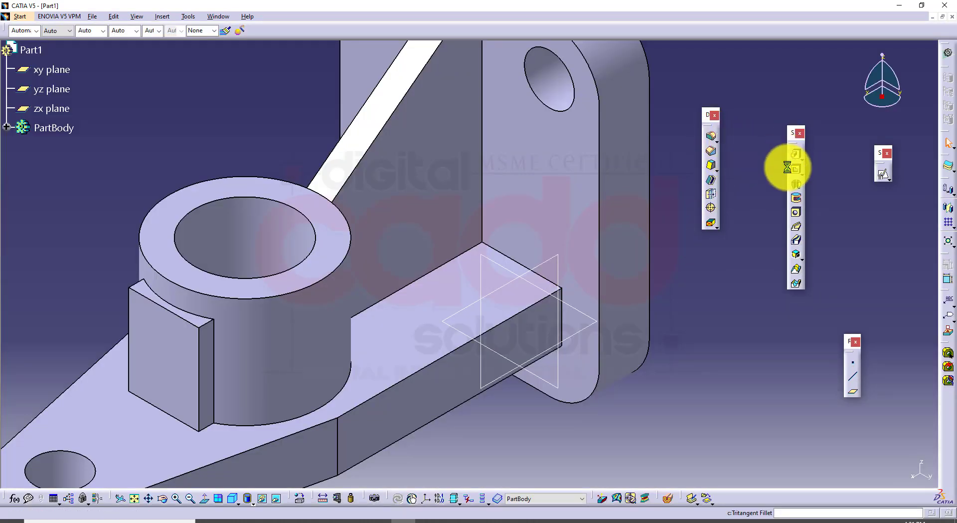
{"action": "left_click", "coordinate": [207, 348]}
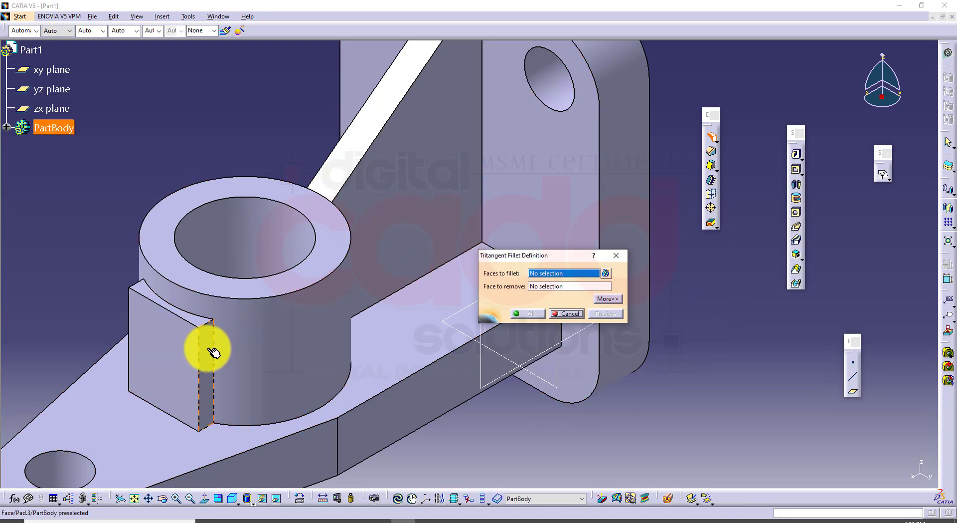
{"action": "middle_click_drag", "start_coordinate": [214, 410], "coordinate": [186, 336]}
{"action": "middle_click_drag", "start_coordinate": [339, 345], "coordinate": [459, 380]}
{"action": "left_click", "coordinate": [462, 364]}
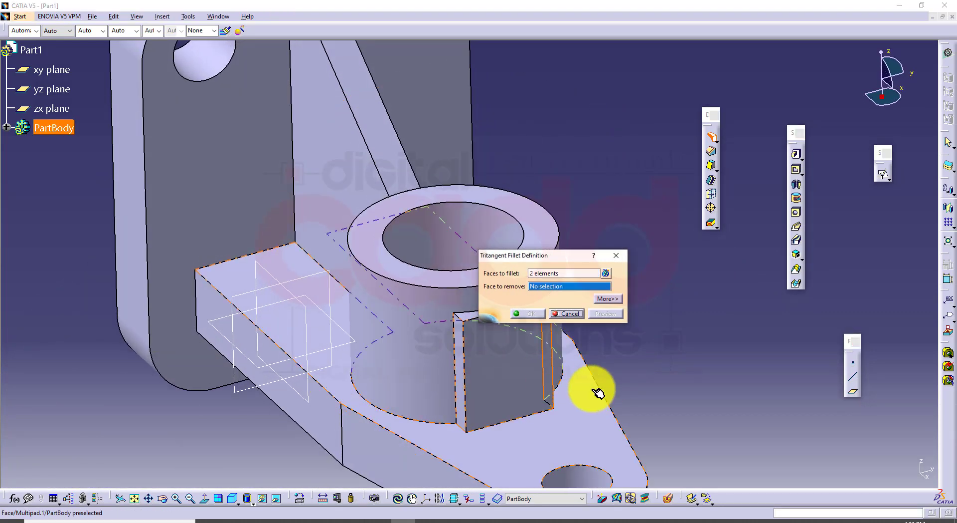
{"action": "middle_click_drag", "start_coordinate": [594, 387], "coordinate": [412, 317]}
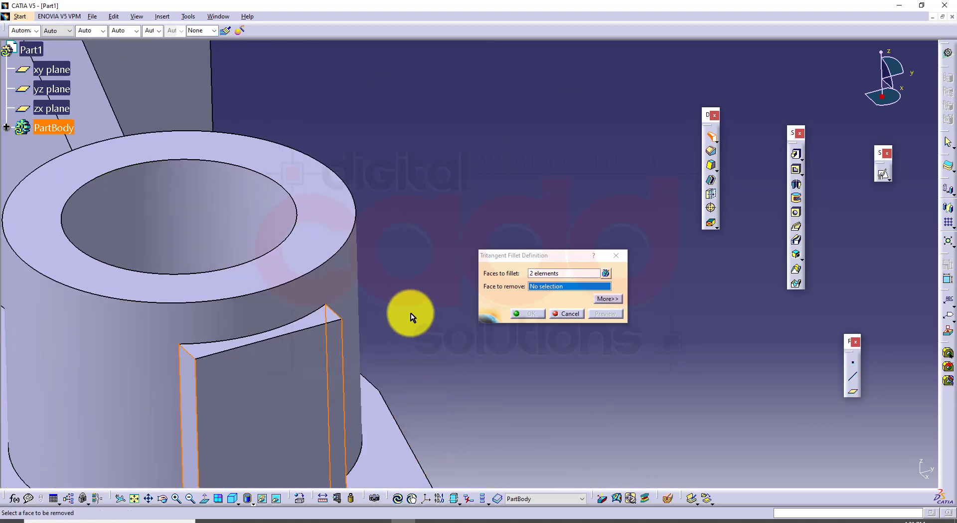
{"action": "left_click", "coordinate": [329, 321]}
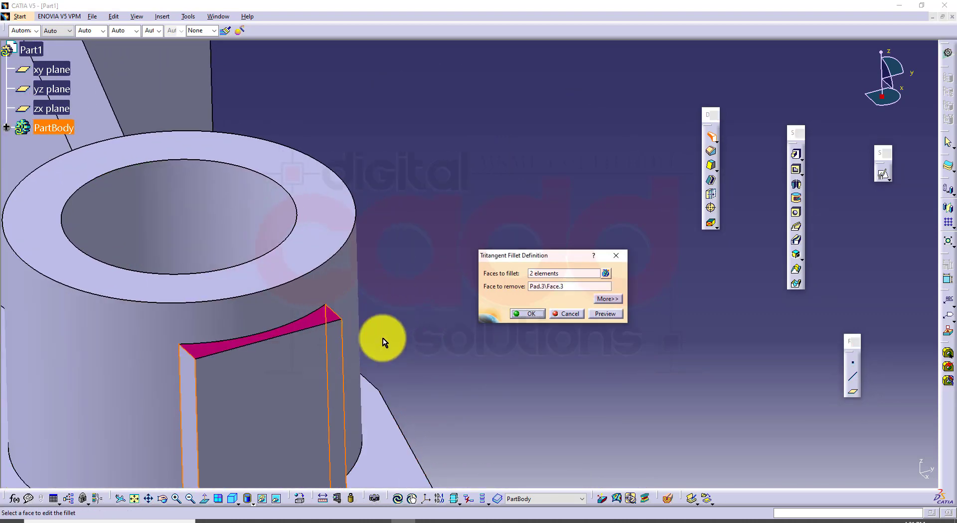
{"action": "left_click", "coordinate": [597, 313]}
{"action": "left_click", "coordinate": [532, 313]}
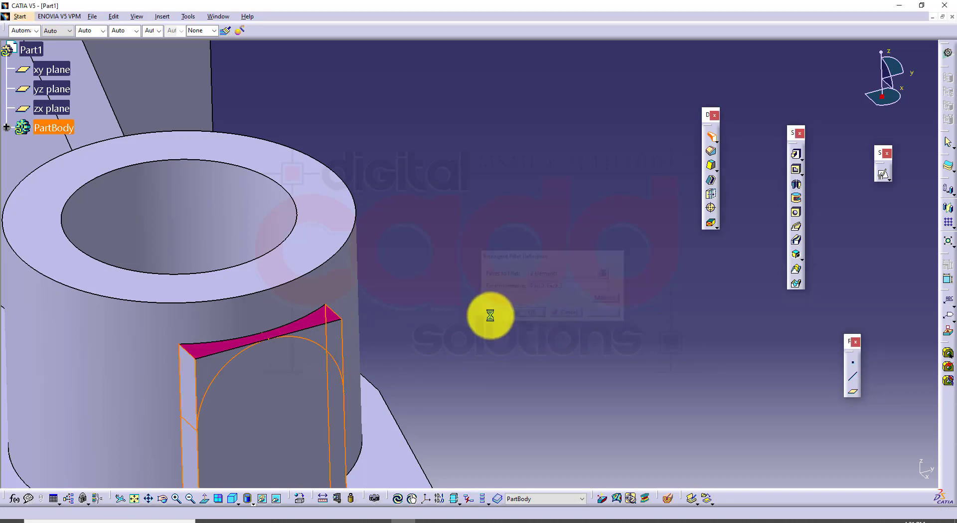
{"action": "left_click", "coordinate": [561, 314]}
{"action": "middle_click_drag", "start_coordinate": [523, 394], "coordinate": [484, 334]}
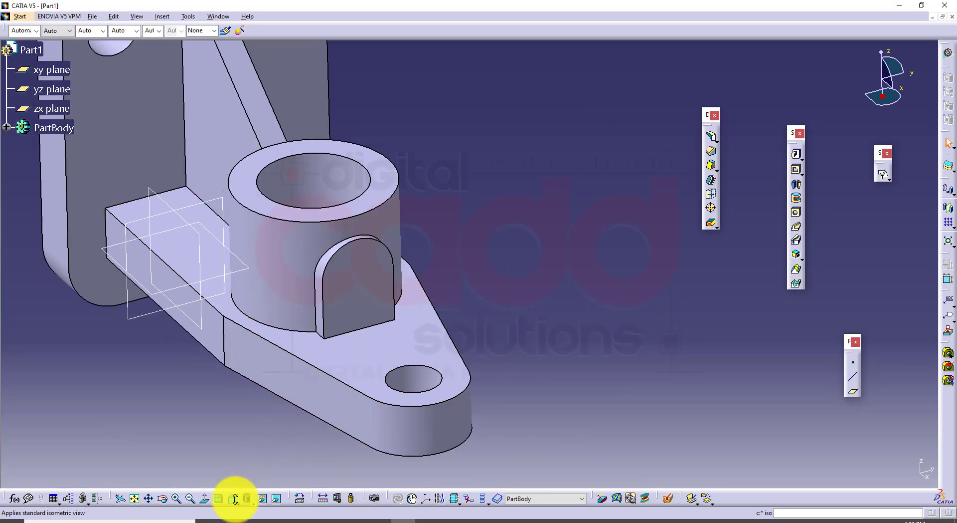
- Cut a 16 mm diameter Up To Next hole in the lug's front face, concentric with its rounded top
{"action": "left_click", "coordinate": [238, 495]}
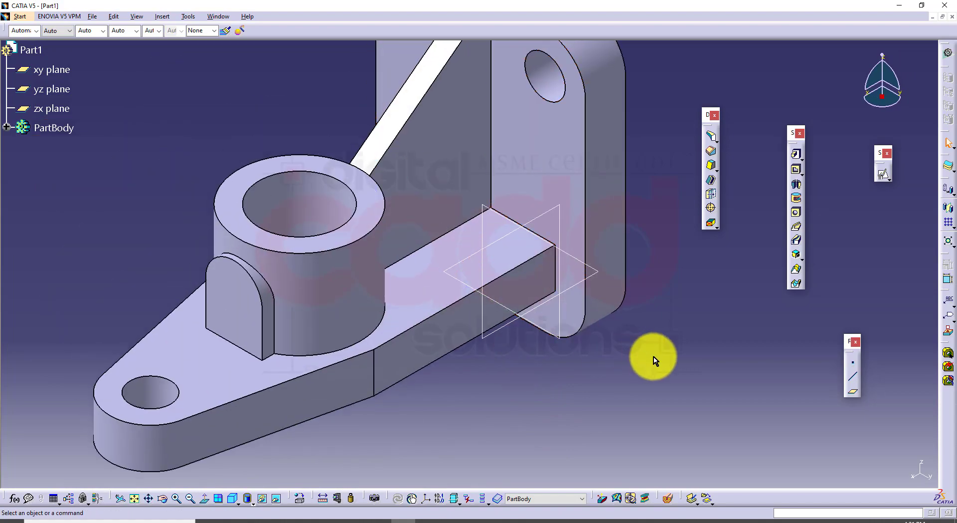
{"action": "left_click", "coordinate": [258, 519]}
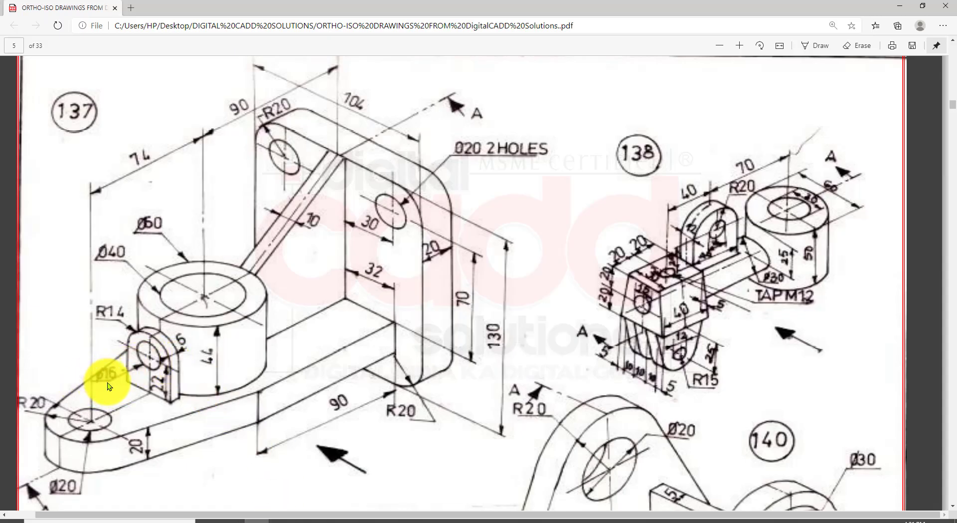
{"action": "left_click", "coordinate": [405, 517]}
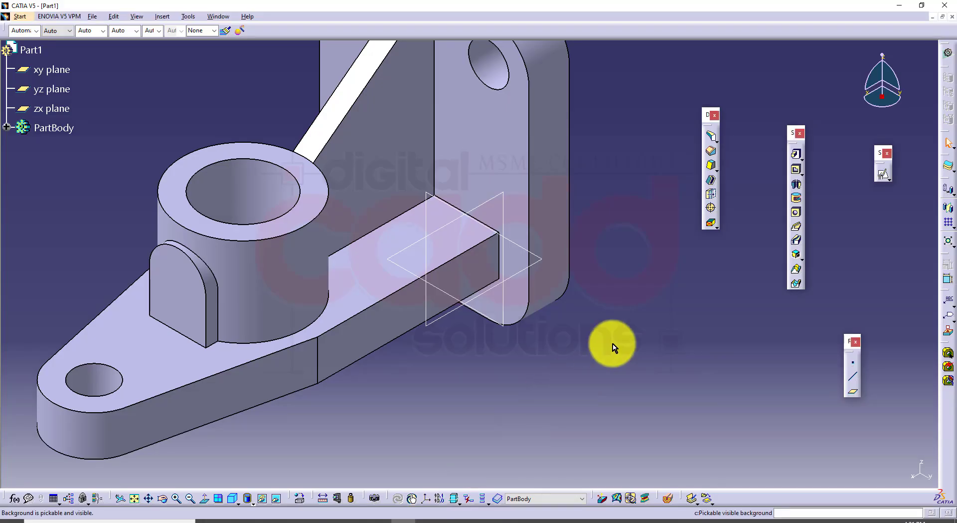
{"action": "left_click", "coordinate": [794, 213]}
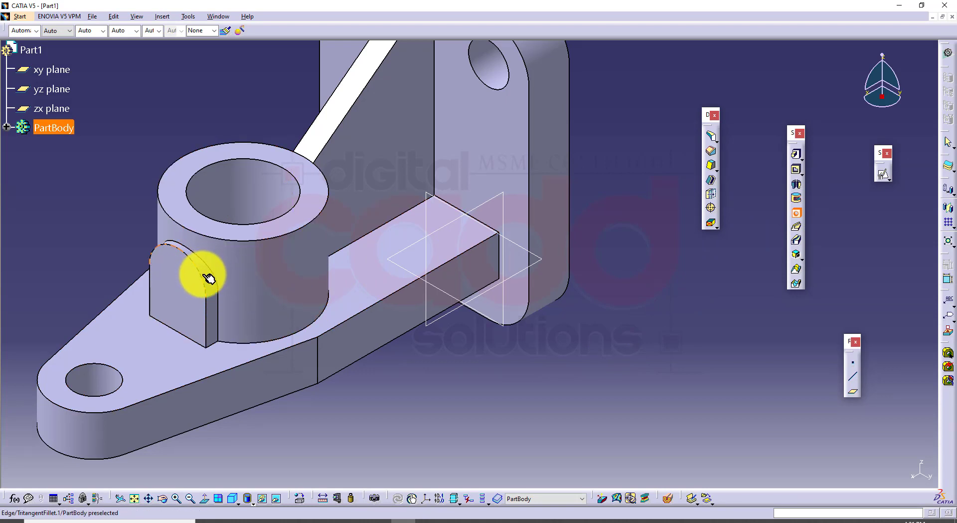
{"action": "left_click", "coordinate": [172, 317]}
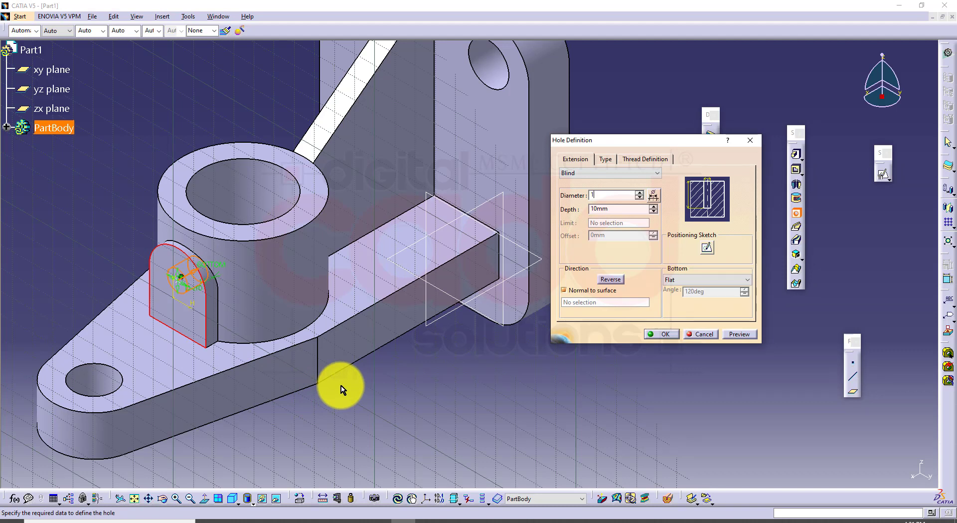
{"action": "left_click", "coordinate": [634, 172]}
{"action": "left_click", "coordinate": [621, 190]}
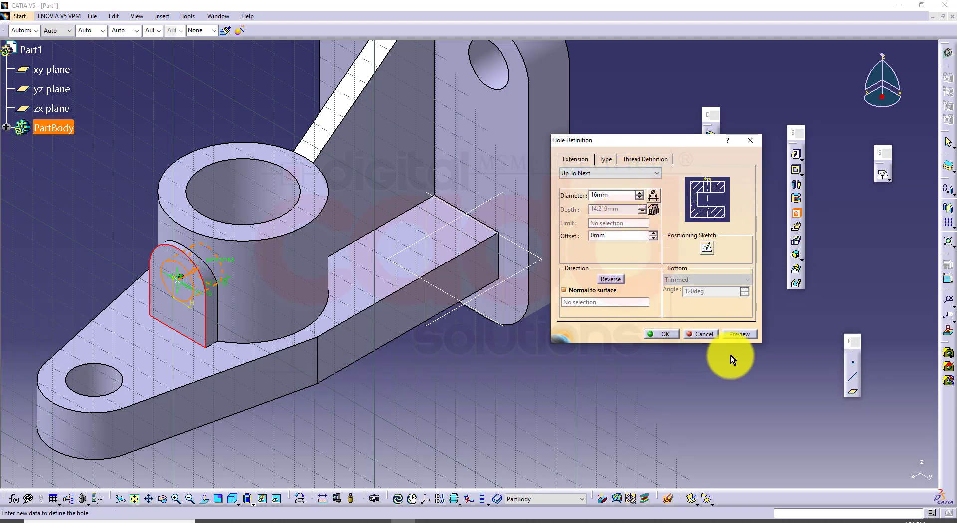
{"action": "left_click", "coordinate": [664, 334]}
- Colour the whole PartBody orange
{"action": "mouse_move", "coordinate": [370, 376]}
{"action": "middle_mouse_down"}
{"action": "mouse_move", "coordinate": [525, 128]}
{"action": "mouse_move", "coordinate": [570, 178]}
{"action": "mouse_move", "coordinate": [406, 320]}
{"action": "mouse_move", "coordinate": [368, 390]}
{"action": "middle_mouse_up"}
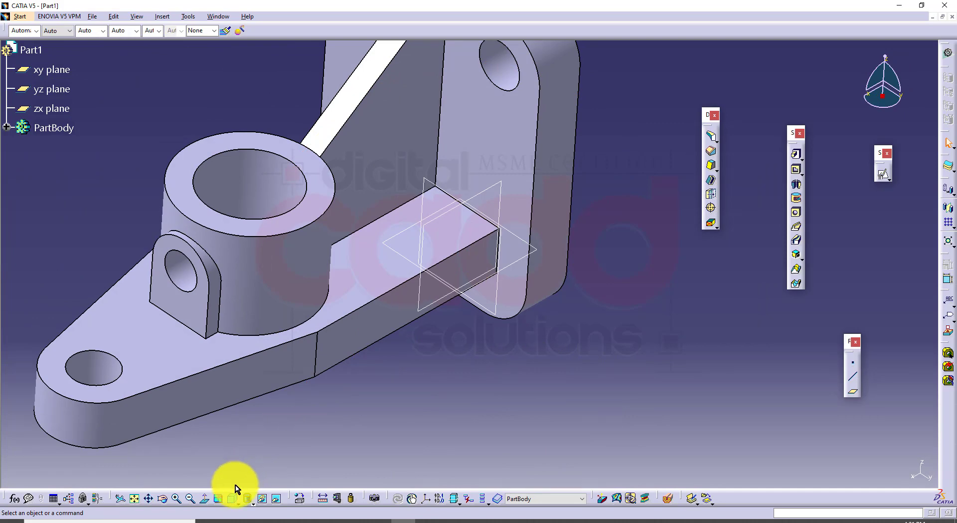
{"action": "left_click", "coordinate": [233, 500]}
{"action": "middle_click_drag", "start_coordinate": [643, 193], "coordinate": [599, 233]}
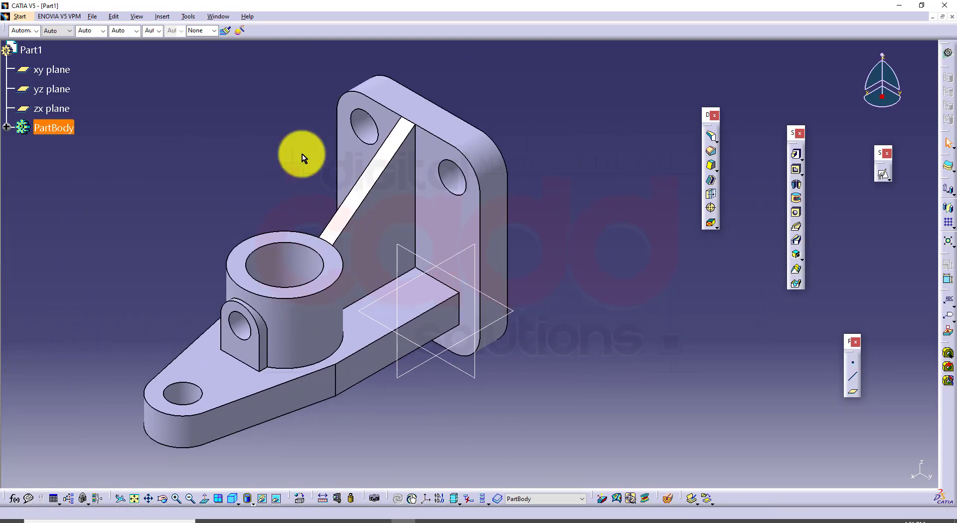
{"action": "left_click", "coordinate": [64, 130]}
{"action": "left_click", "coordinate": [35, 30]}
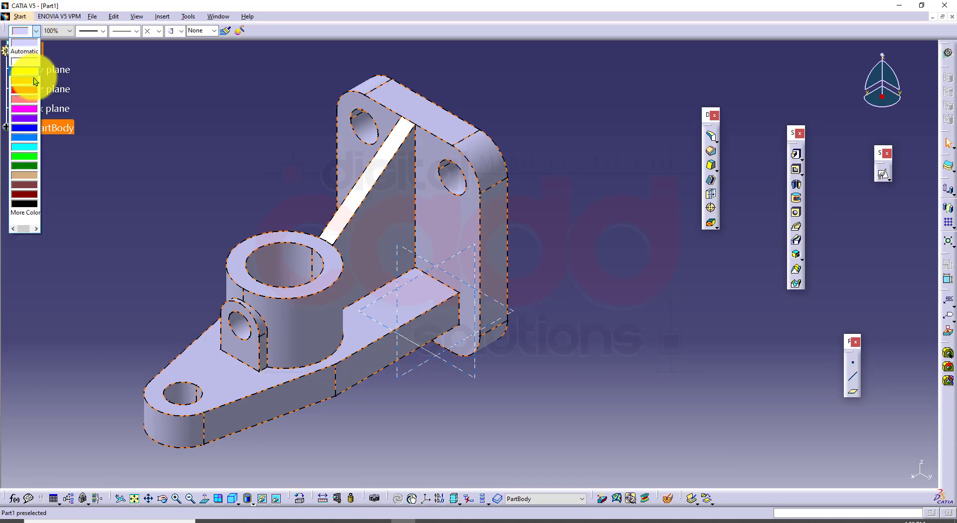
{"action": "middle_click_drag", "start_coordinate": [363, 242], "coordinate": [380, 420]}
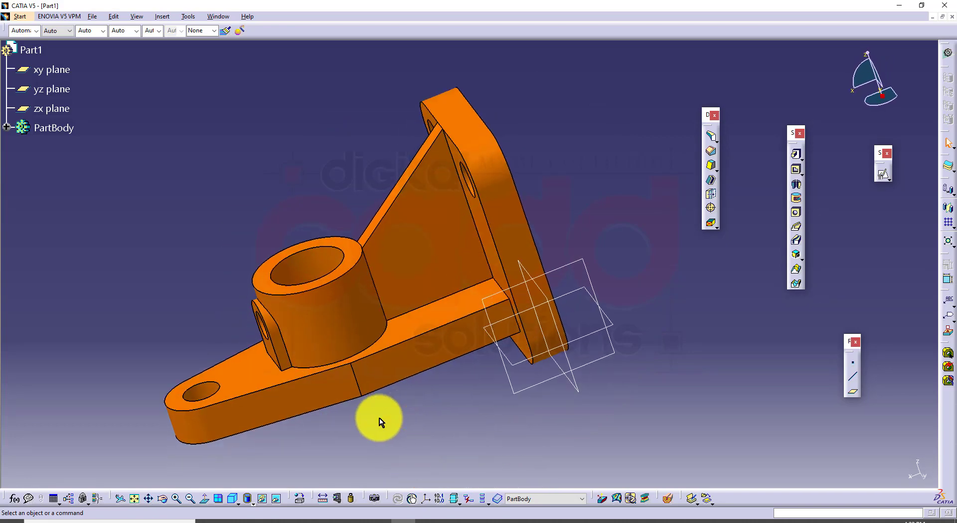
- Review the finished bracket in isometric view and compare it with exercise drawing 137
{"action": "left_click", "coordinate": [234, 499]}
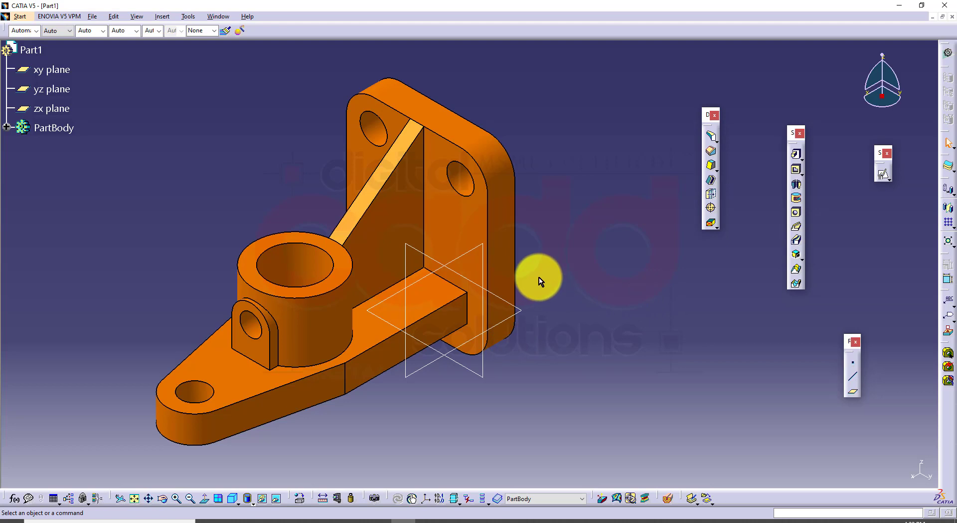
{"action": "middle_click_drag", "start_coordinate": [523, 280], "coordinate": [547, 281]}
{"action": "middle_click_drag", "start_coordinate": [615, 333], "coordinate": [598, 336]}
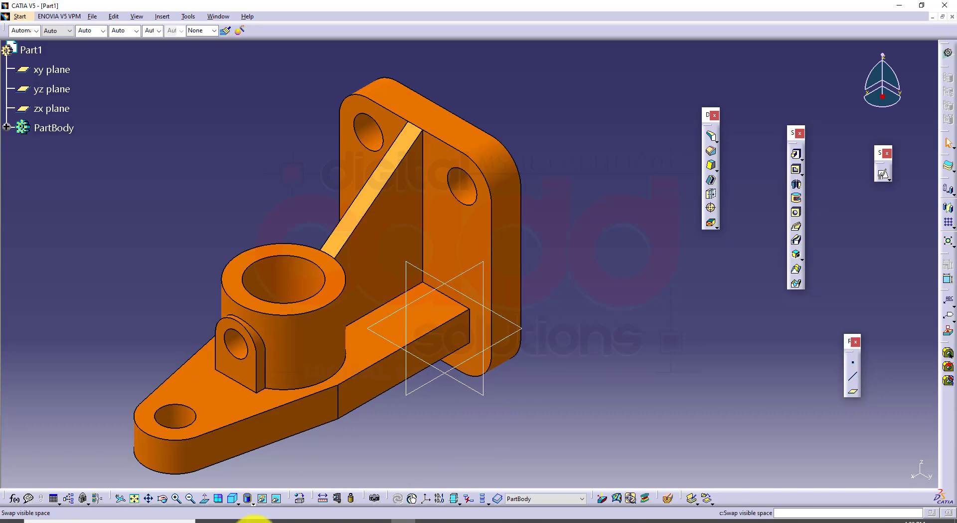
{"action": "left_click", "coordinate": [255, 521]}
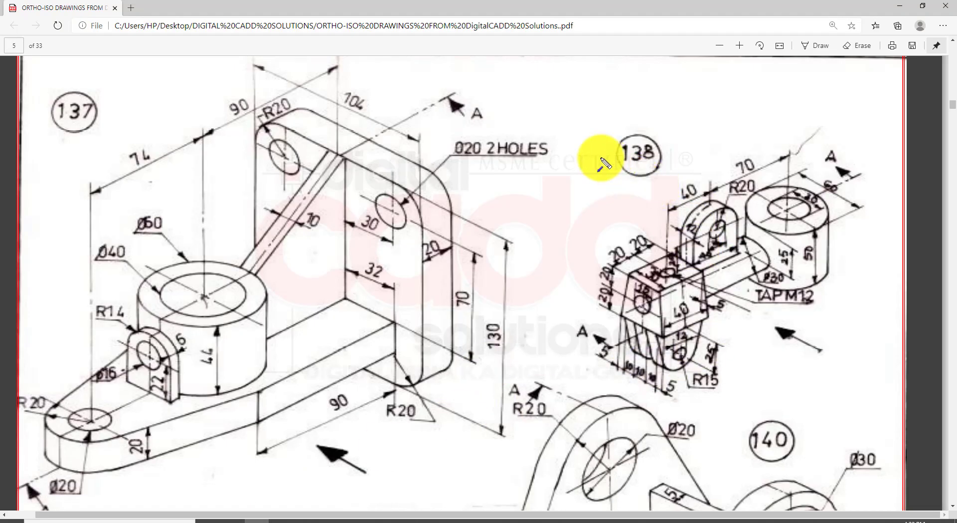
{"action": "left_click_drag", "start_coordinate": [551, 113], "coordinate": [640, 160]}
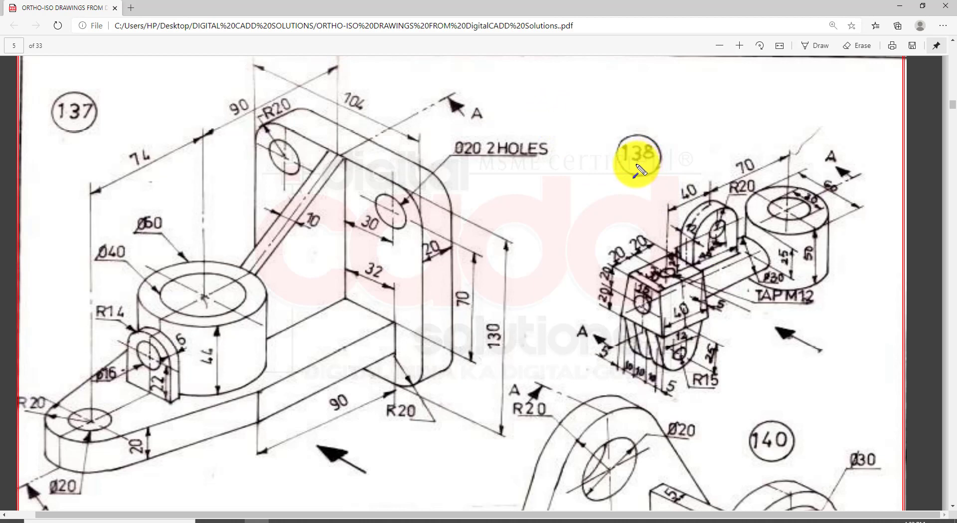
- Examine exercise drawing 138, studying the overall part and its hollow cylinder
{"action": "mouse_move", "coordinate": [583, 96]}
{"action": "left_mouse_down"}
{"action": "mouse_move", "coordinate": [852, 396]}
{"action": "mouse_move", "coordinate": [895, 405]}
{"action": "left_mouse_up"}
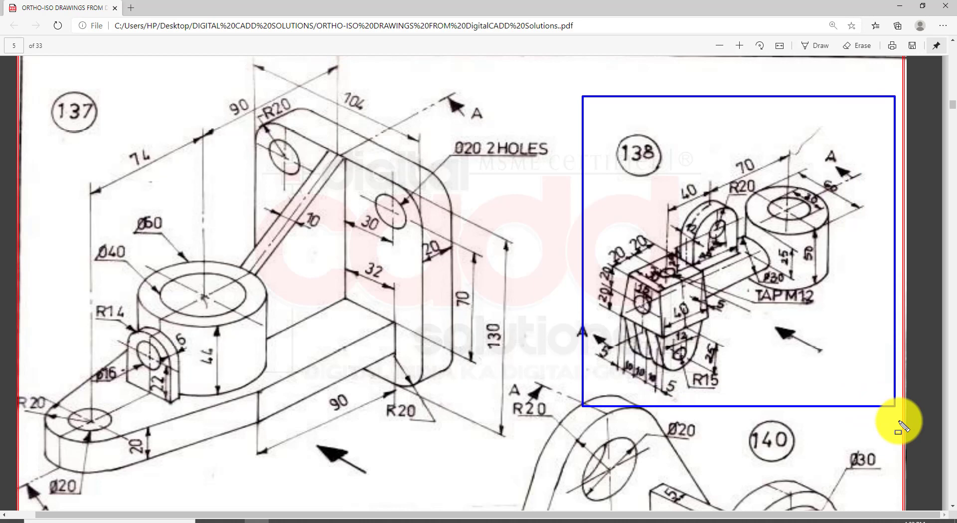
{"action": "key", "text": "Escape"}
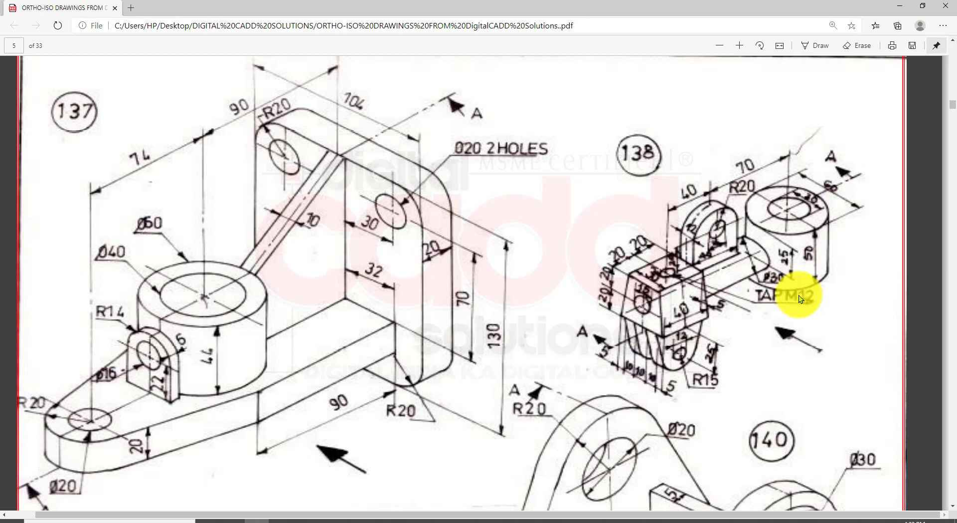
{"action": "mouse_move", "coordinate": [563, 115]}
{"action": "left_mouse_down"}
{"action": "mouse_move", "coordinate": [889, 387]}
{"action": "mouse_move", "coordinate": [882, 397]}
{"action": "mouse_move", "coordinate": [891, 399]}
{"action": "left_mouse_up"}
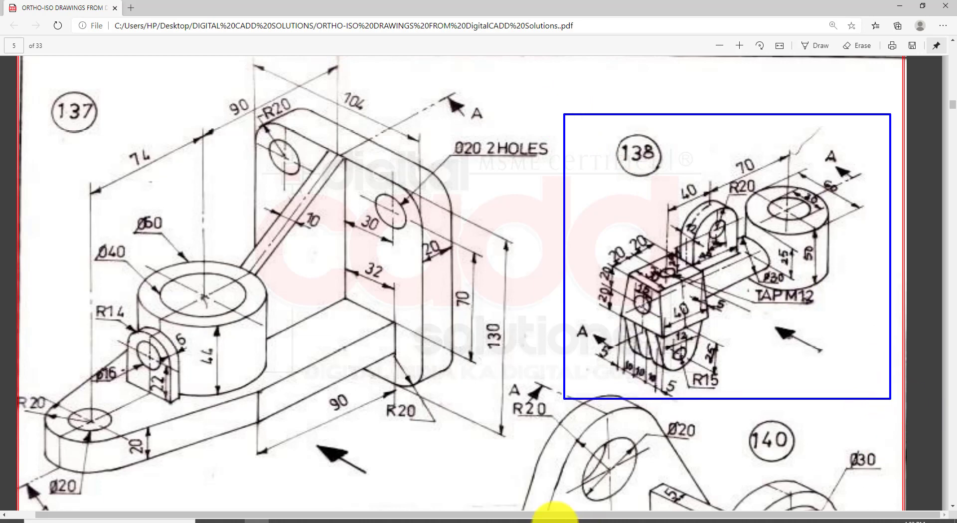
{"action": "left_click", "coordinate": [445, 522]}
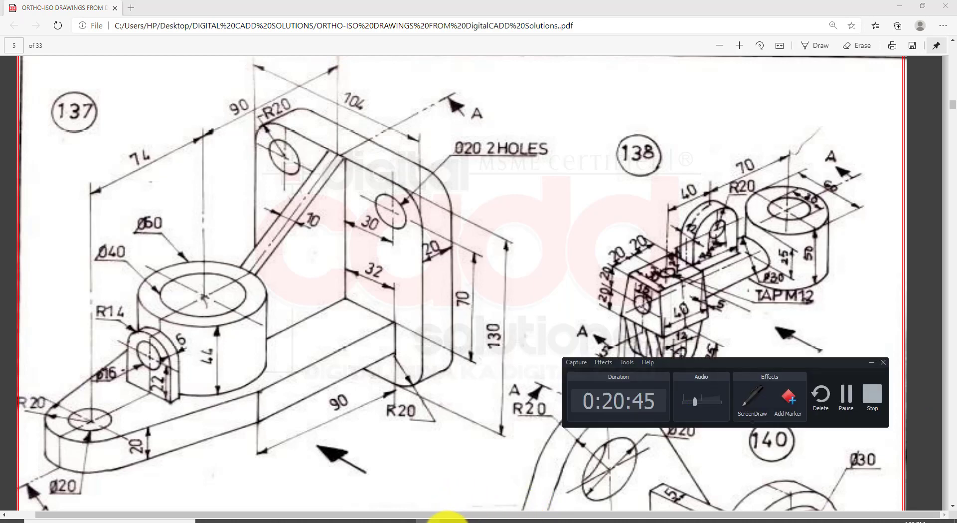
{"action": "left_click", "coordinate": [843, 402]}
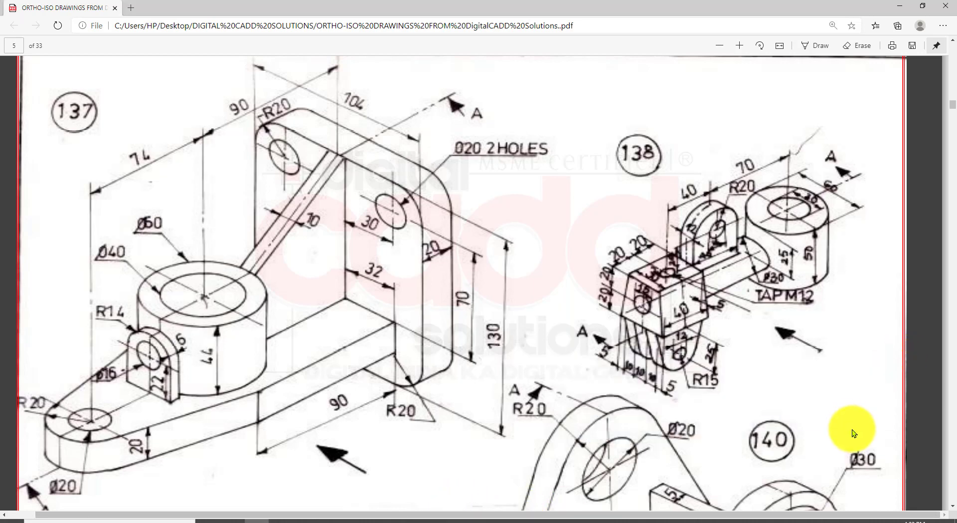
{"action": "left_click", "coordinate": [430, 522]}
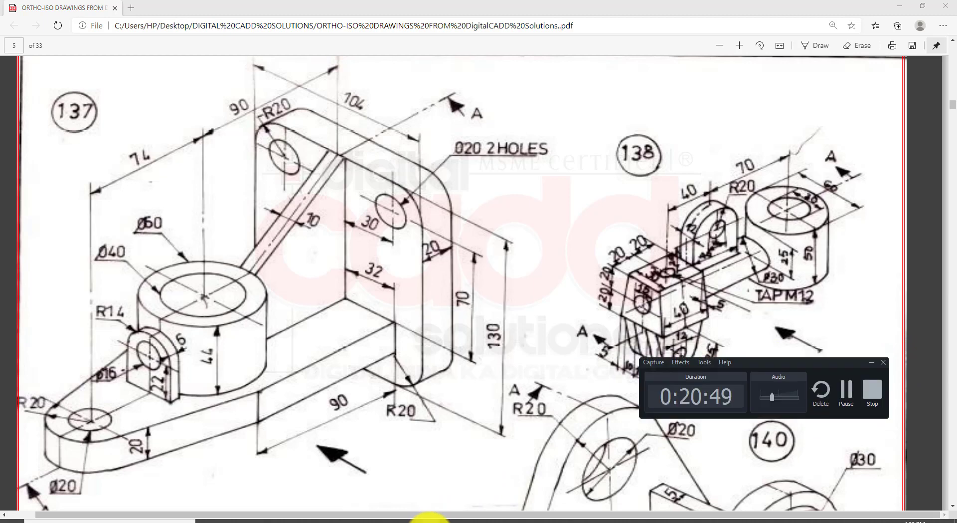
{"action": "left_click", "coordinate": [429, 521]}
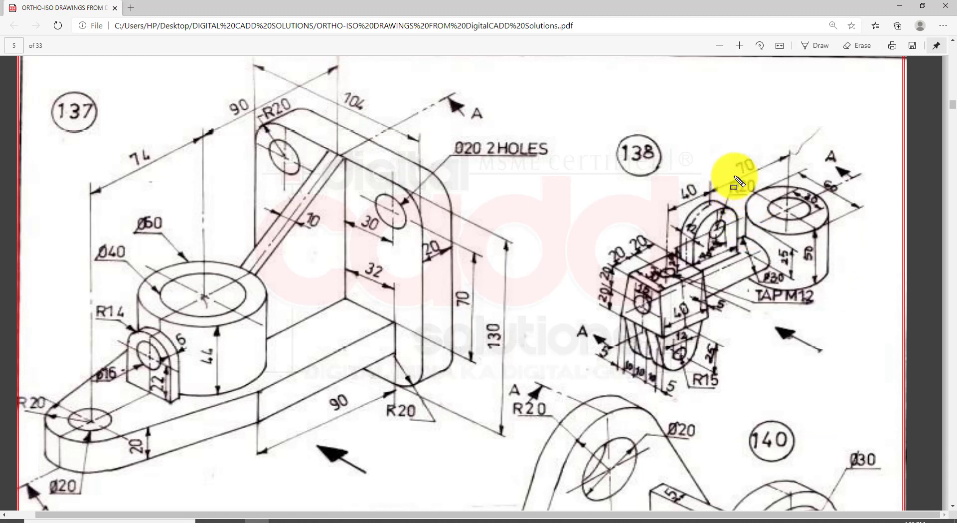
{"action": "left_click_drag", "start_coordinate": [739, 176], "coordinate": [845, 299]}
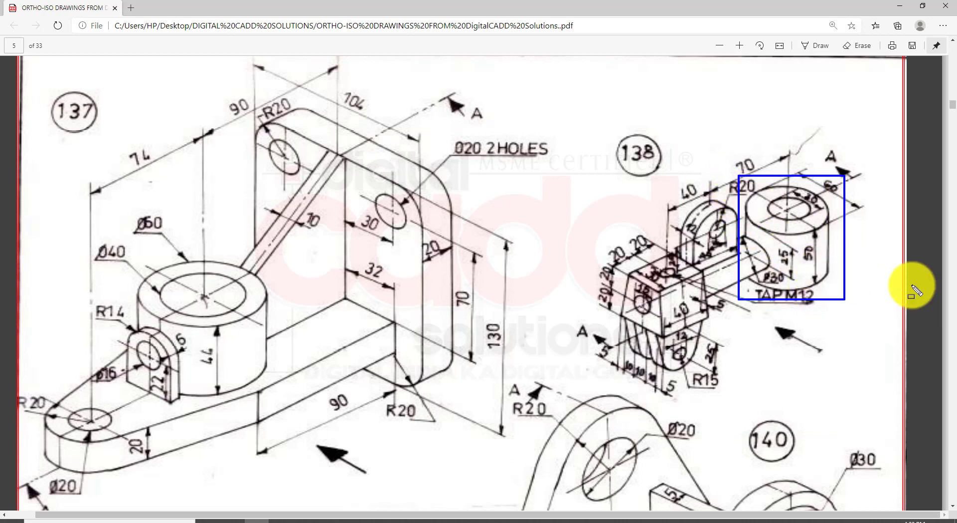
{"action": "key", "text": "Escape"}
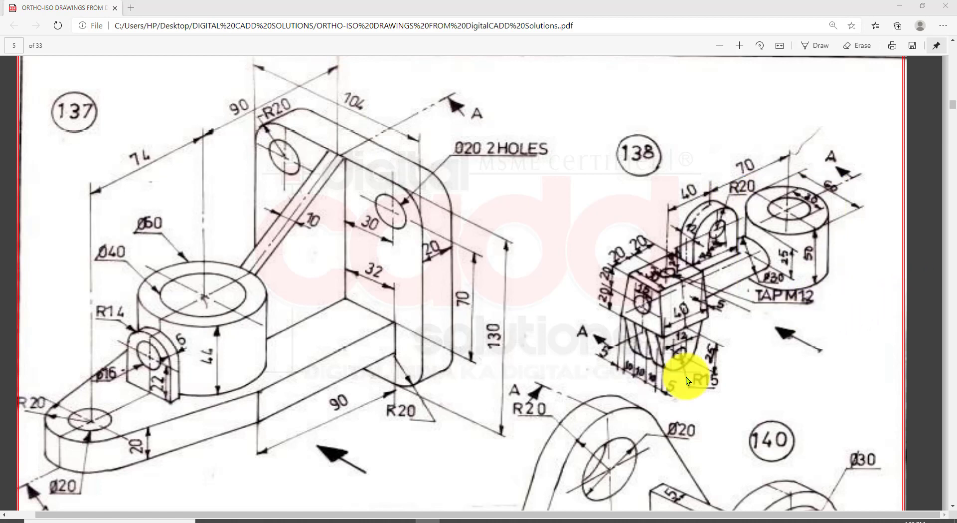
{"action": "left_click", "coordinate": [427, 519]}
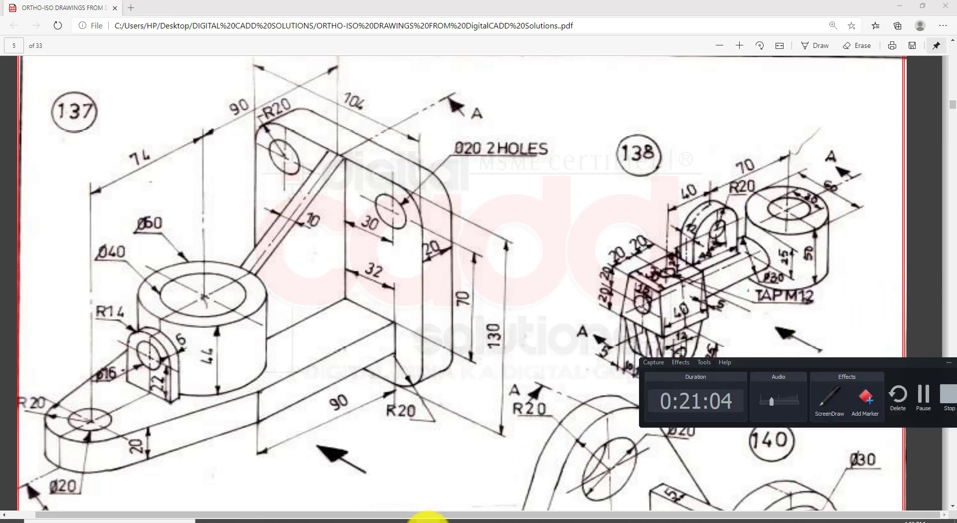
{"action": "left_click", "coordinate": [428, 520]}
- Switch to CATIA and create a new part for exercise 138
{"action": "left_click", "coordinate": [402, 521]}
{"action": "middle_click_drag", "start_coordinate": [602, 335], "coordinate": [503, 308]}
{"action": "left_click", "coordinate": [21, 16]}
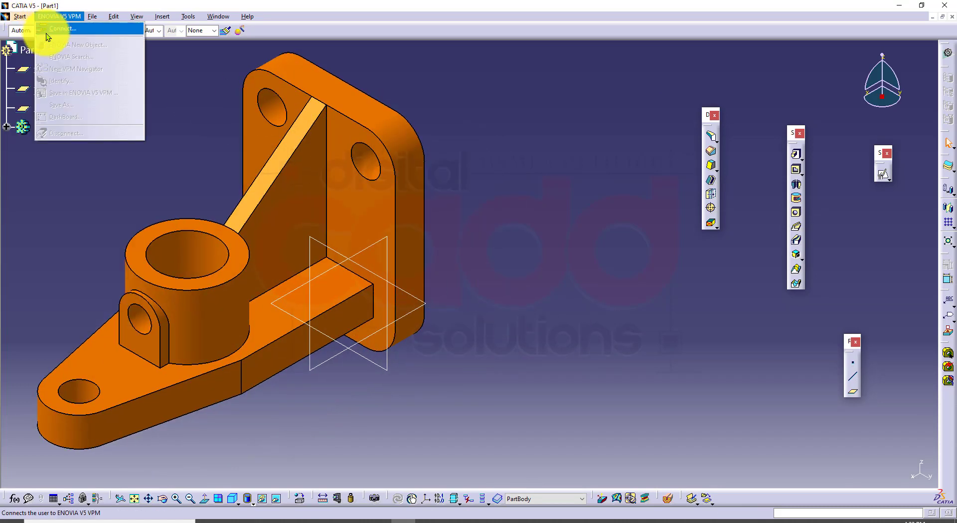
{"action": "mouse_move", "coordinate": [48, 17]}
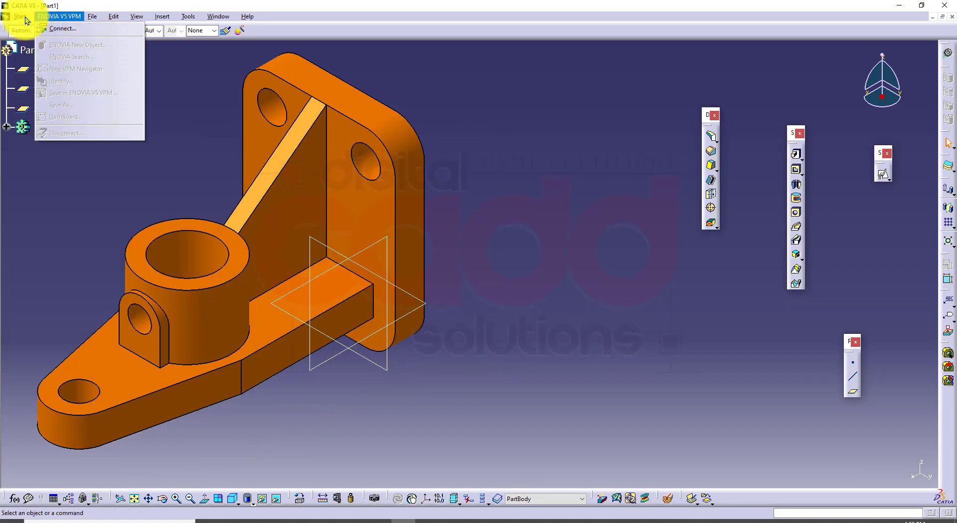
{"action": "left_click", "coordinate": [31, 41]}
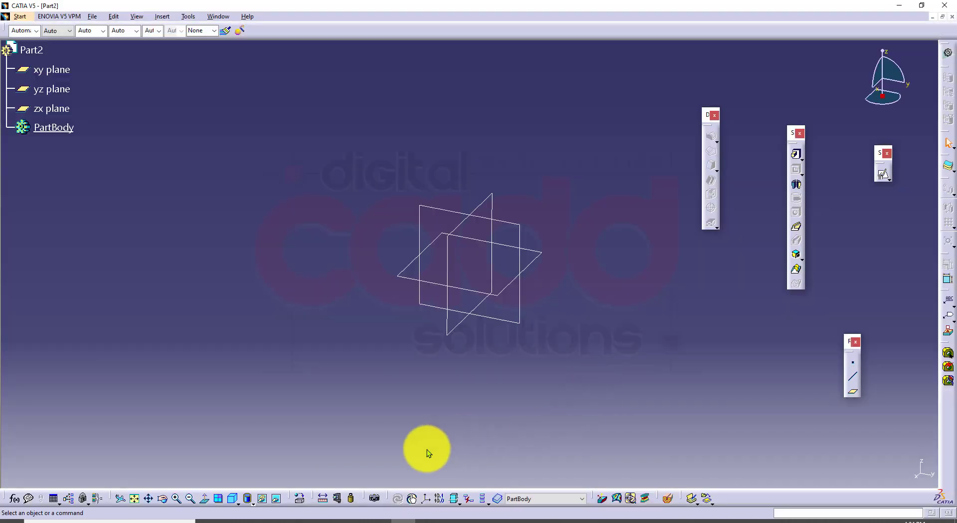
- Consult drawing 138 and open a positioned sketch on the xy plane with implicit origin and orientation
{"action": "left_click", "coordinate": [258, 521]}
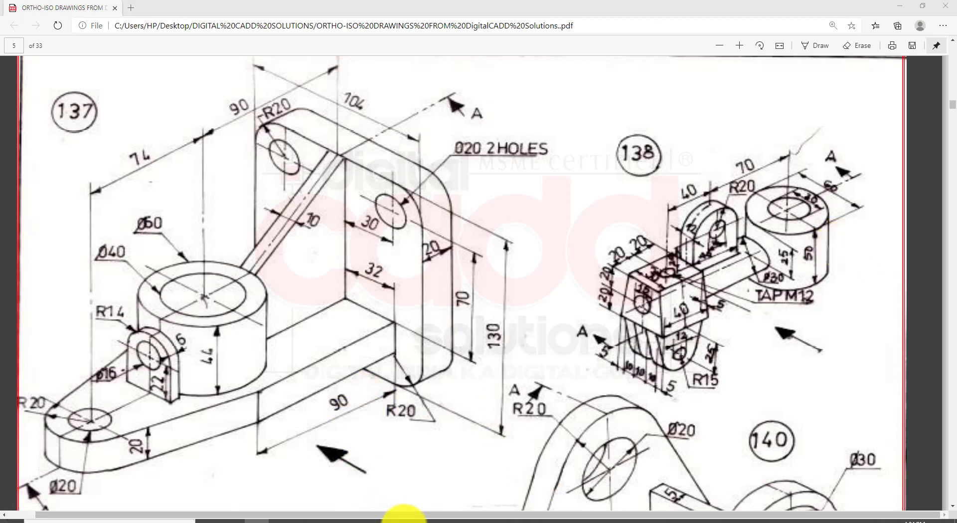
{"action": "left_click", "coordinate": [397, 520]}
{"action": "left_click", "coordinate": [537, 265]}
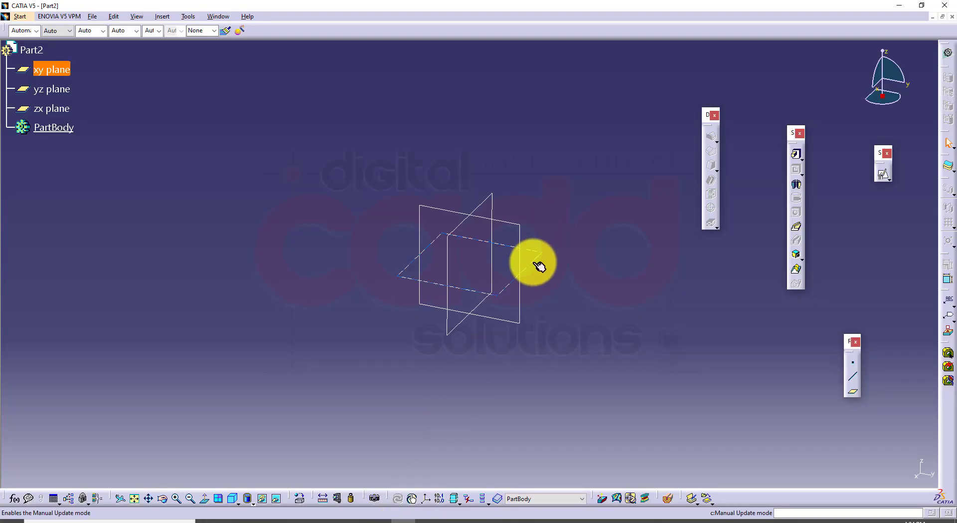
{"action": "left_click", "coordinate": [881, 177]}
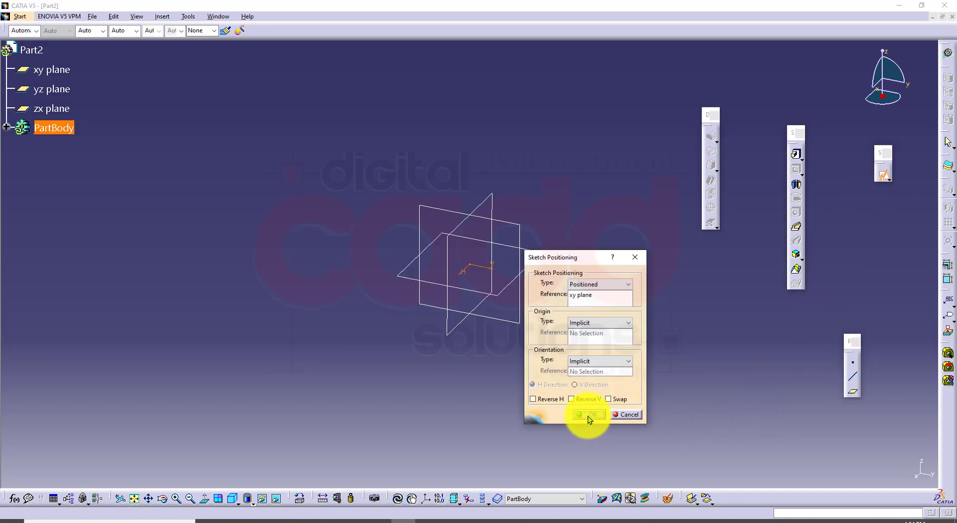
{"action": "left_click", "coordinate": [588, 415]}
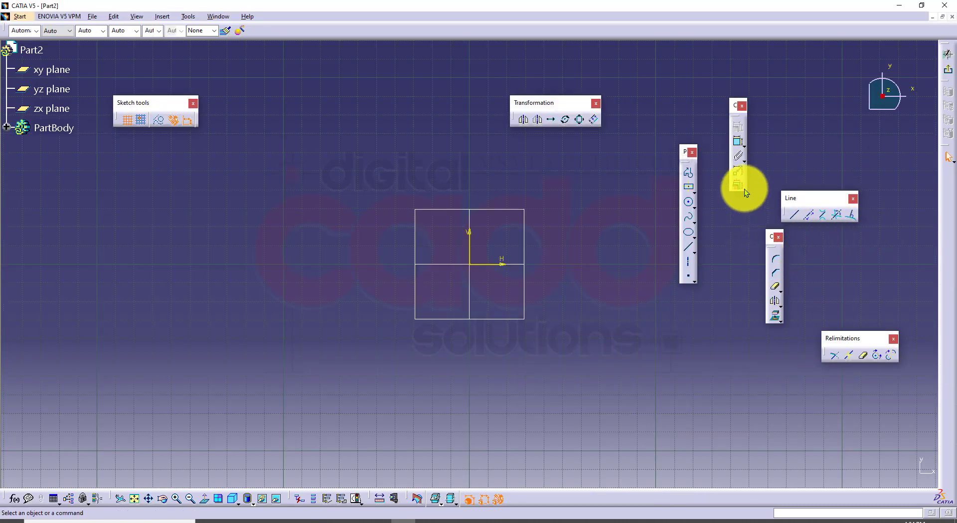
{"action": "left_click", "coordinate": [689, 187]}
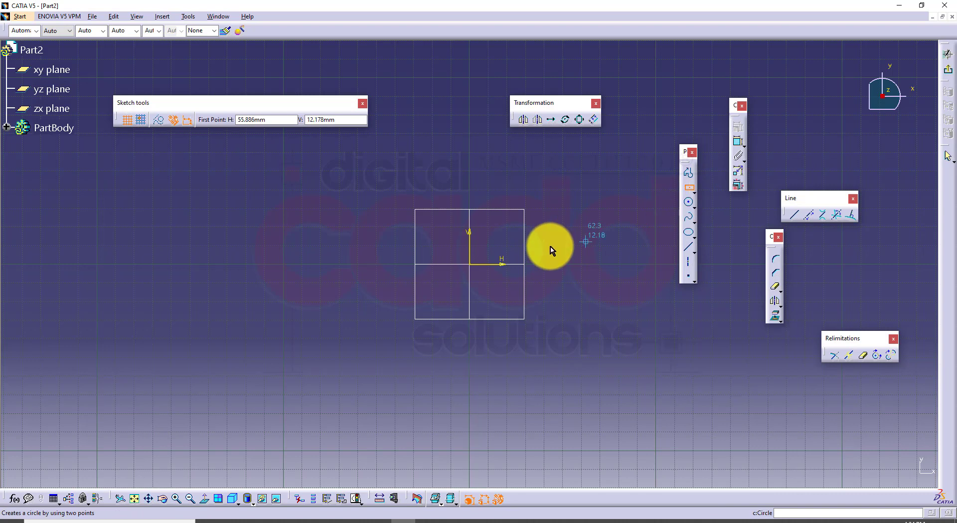
{"action": "left_click", "coordinate": [470, 265]}
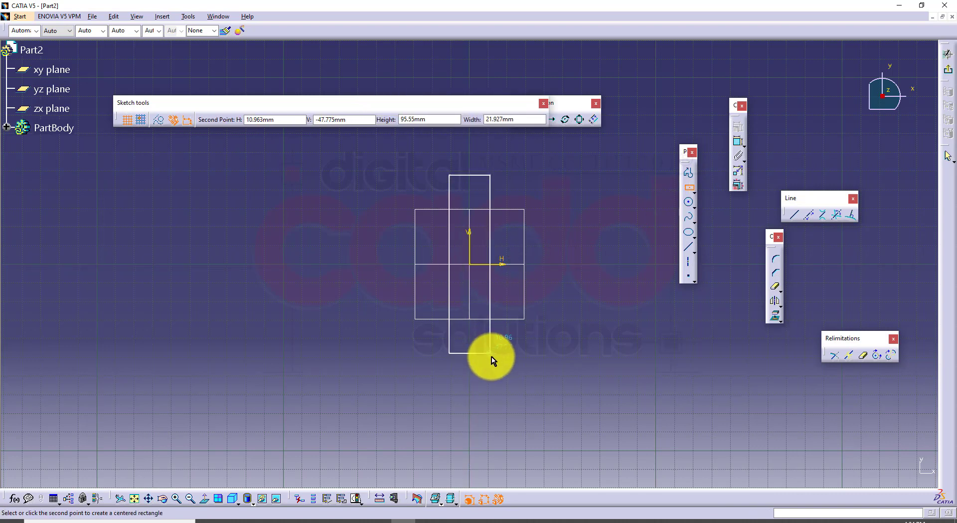
{"action": "left_click", "coordinate": [674, 225]}
- Sketch two concentric circles of different sizes centred on the sketch origin for the hollow cylinder's profile
{"action": "left_click", "coordinate": [689, 201]}
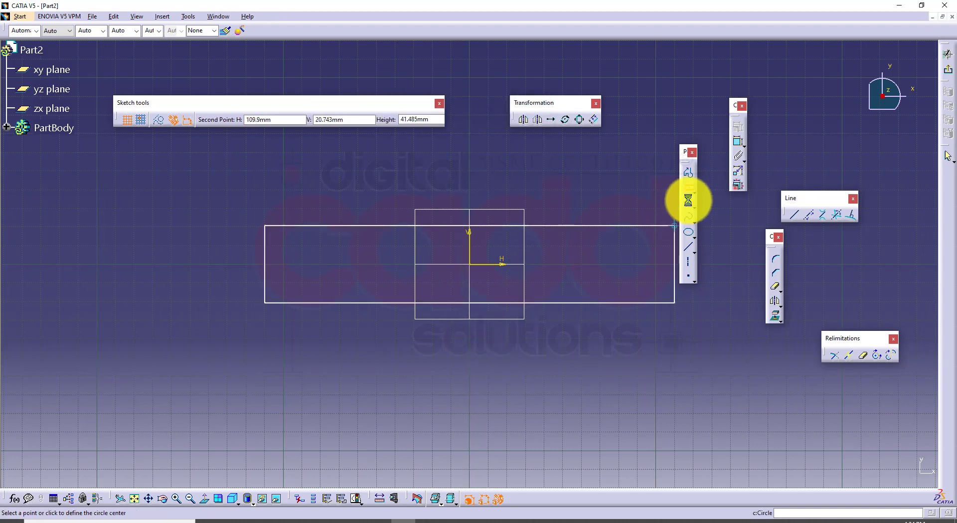
{"action": "left_click", "coordinate": [470, 264]}
{"action": "left_click", "coordinate": [518, 351]}
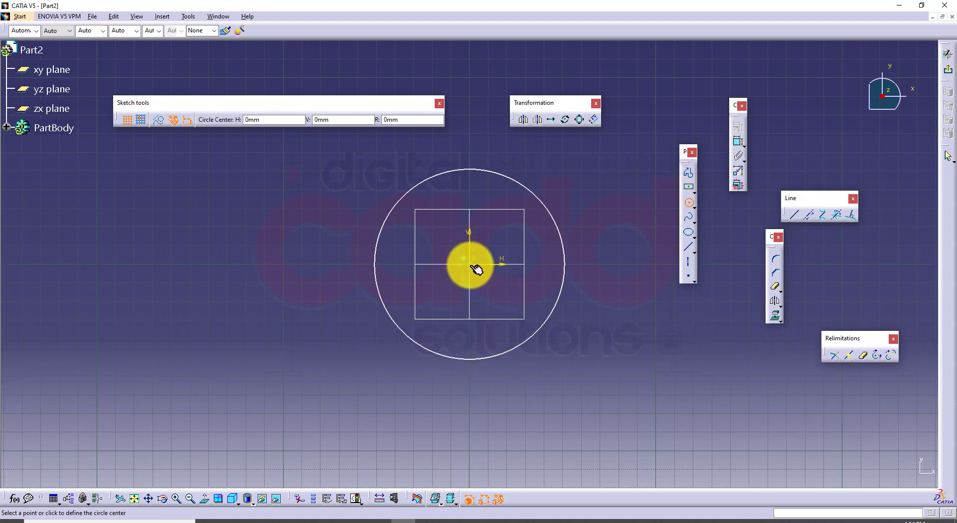
{"action": "left_click", "coordinate": [470, 265]}
{"action": "left_click", "coordinate": [491, 322]}
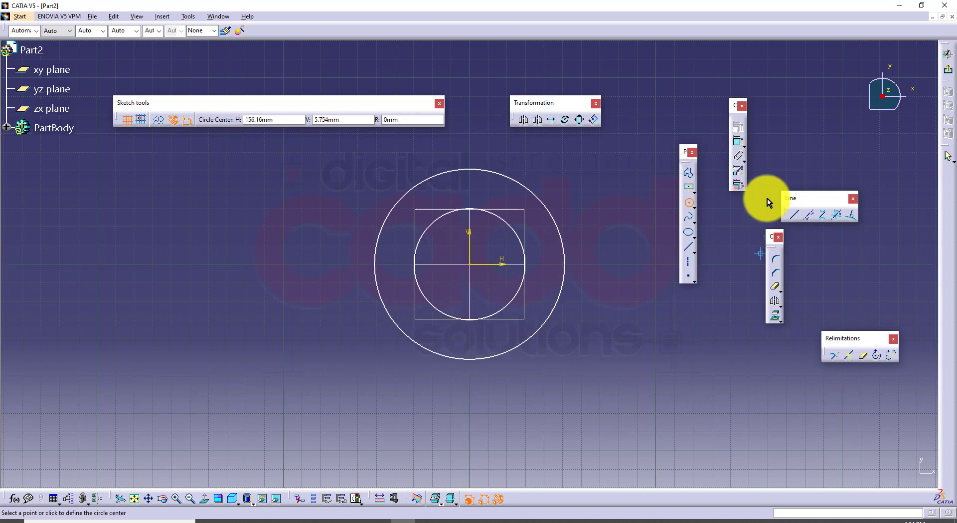
- Dimension the concentric circles according to the hollow cylinder's diameters in exercise drawing 138
{"action": "left_click", "coordinate": [739, 141]}
{"action": "left_click", "coordinate": [256, 519]}
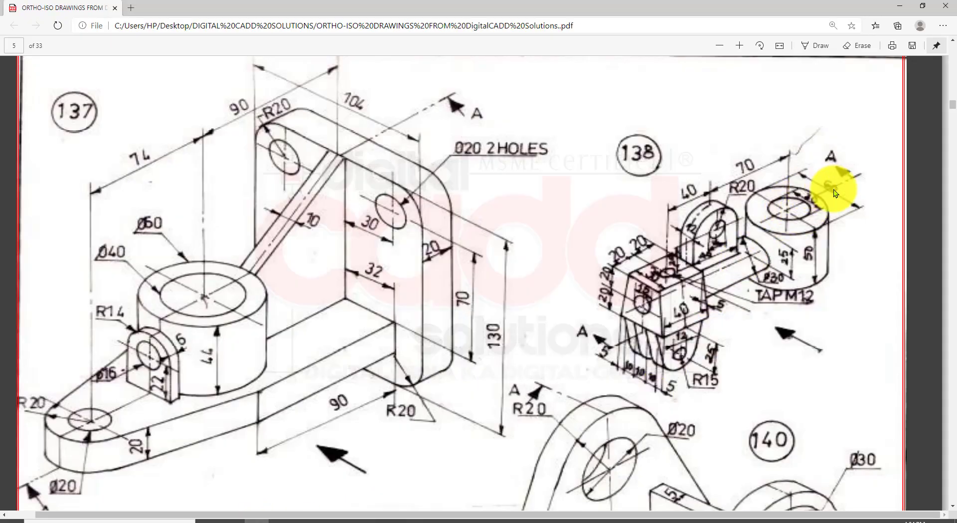
- Return from the PDF drawing to CATIA and dimension the inner circle's diameter to 30 mm
{"action": "left_click", "coordinate": [404, 519]}
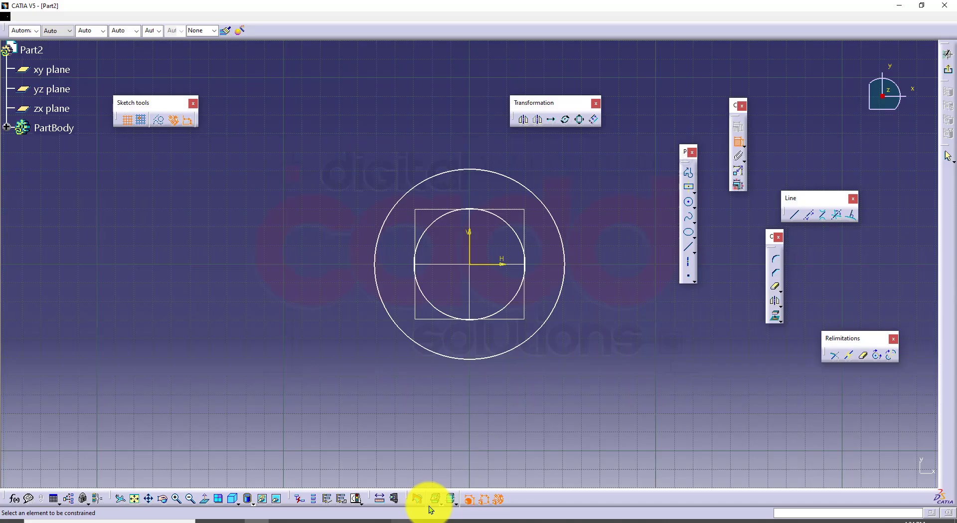
{"action": "left_click", "coordinate": [519, 231]}
{"action": "left_click", "coordinate": [605, 185]}
{"action": "double_click", "coordinate": [605, 183]}
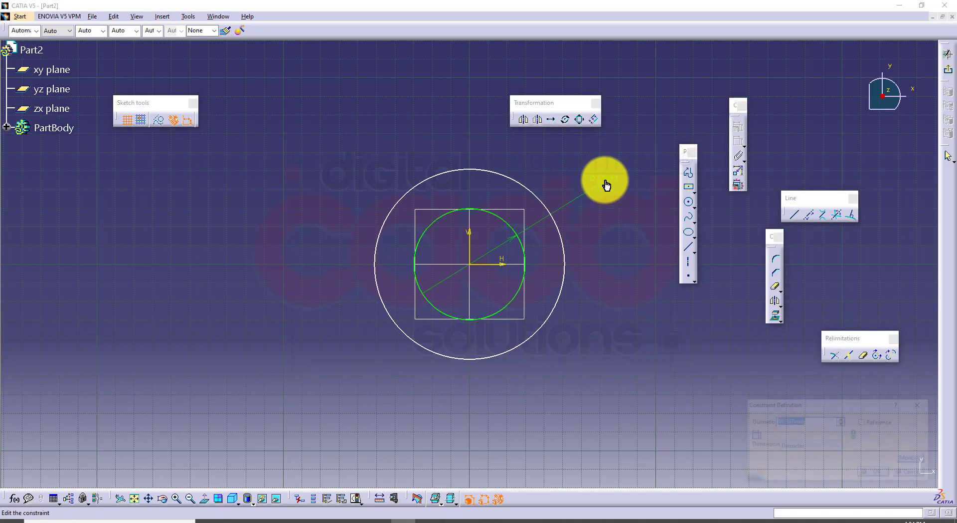
{"action": "type", "text": "30mm"}
{"action": "key", "text": "Return"}
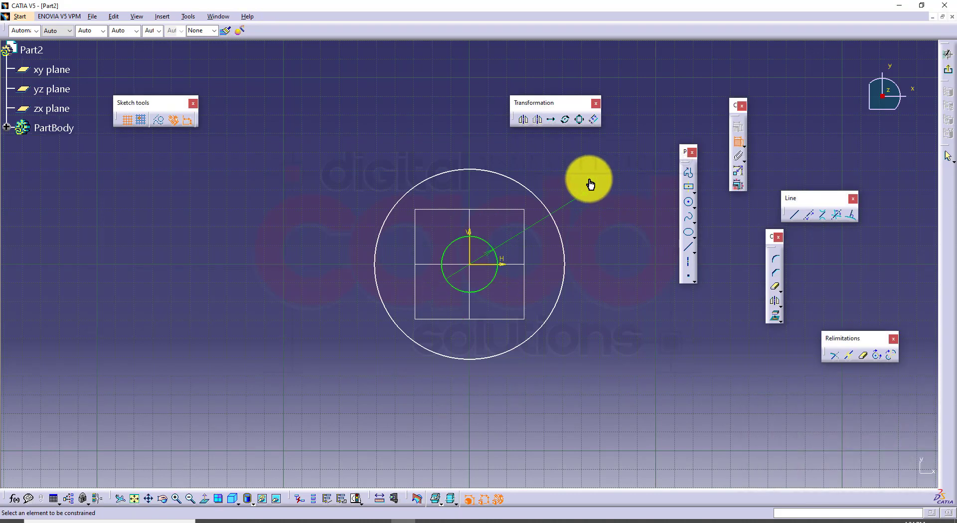
- Dimension the outer concentric circle's diameter to 60 mm
{"action": "left_click", "coordinate": [547, 181]}
{"action": "left_click", "coordinate": [551, 175]}
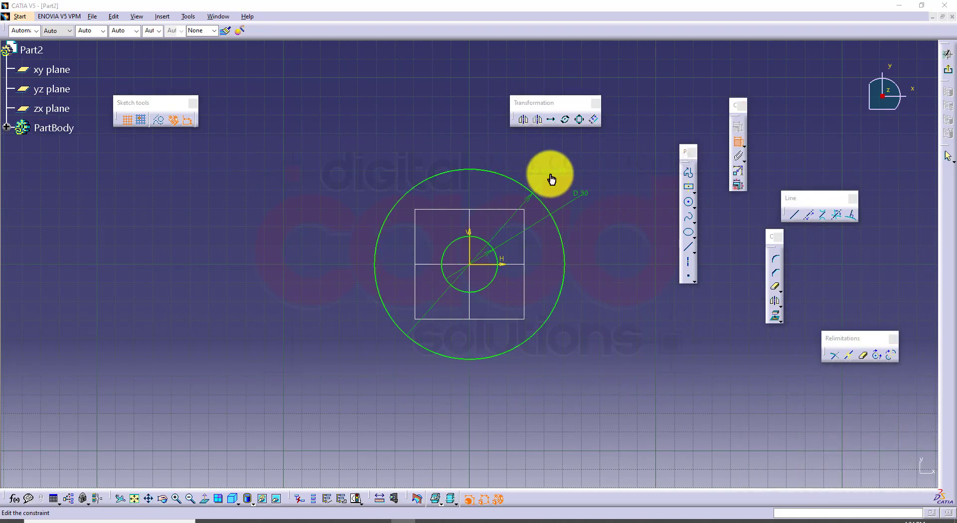
{"action": "double_click", "coordinate": [552, 179]}
{"action": "key", "text": "Return"}
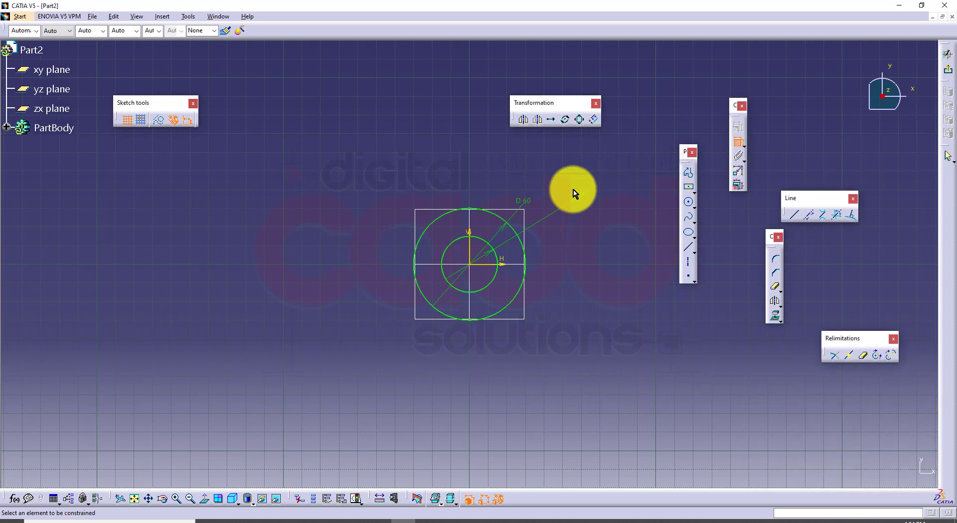
- Exit the sketch and pad the two-circle profile with a length of 25 mm and mirrored extent, checking the height in the PDF drawing
{"action": "left_click", "coordinate": [948, 54]}
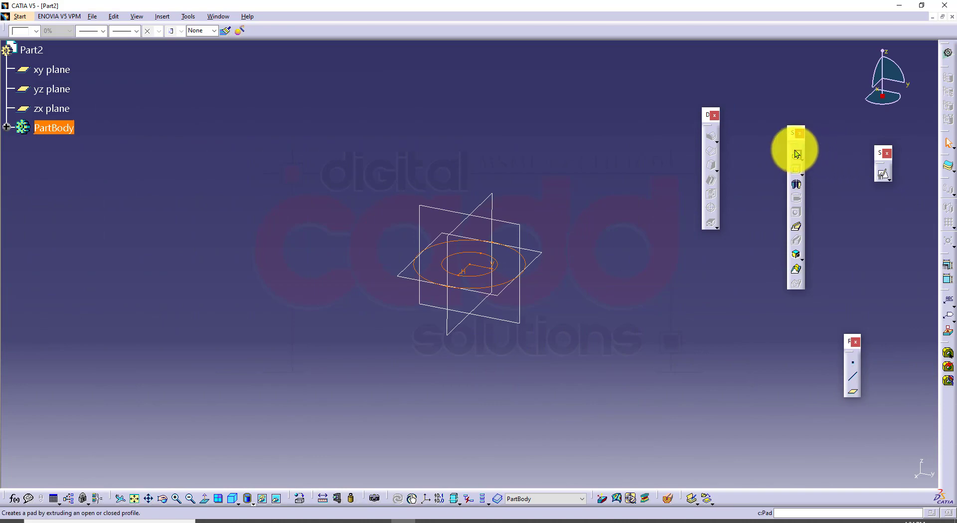
{"action": "left_click", "coordinate": [795, 150]}
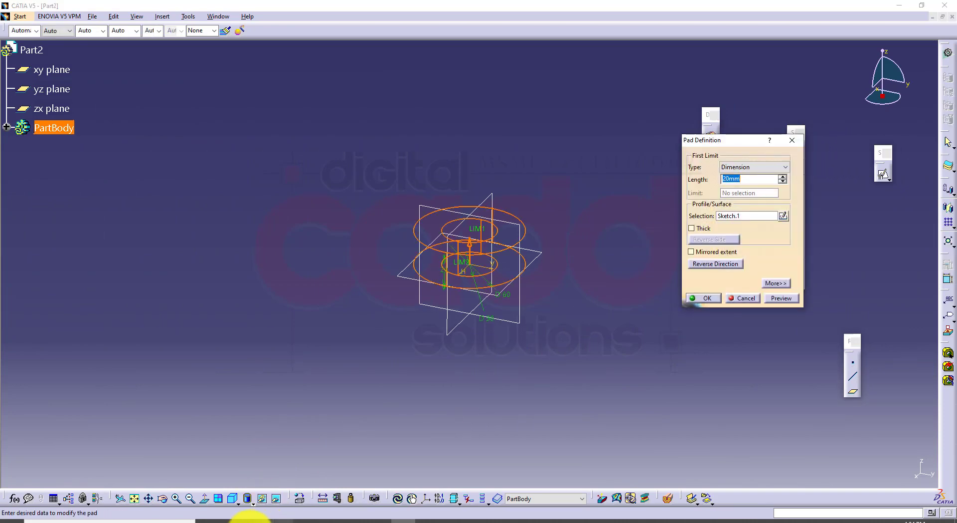
{"action": "left_click", "coordinate": [322, 520]}
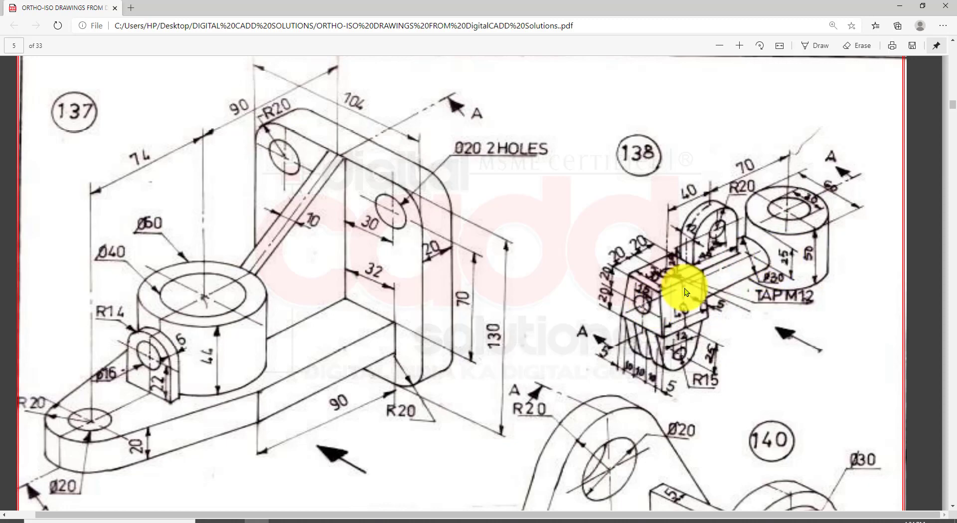
{"action": "left_click", "coordinate": [401, 519]}
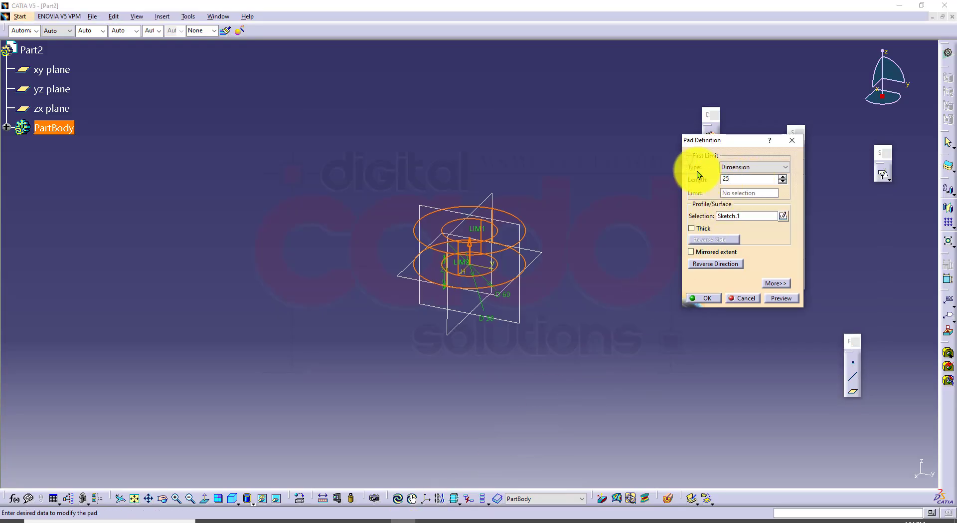
{"action": "left_click", "coordinate": [717, 250]}
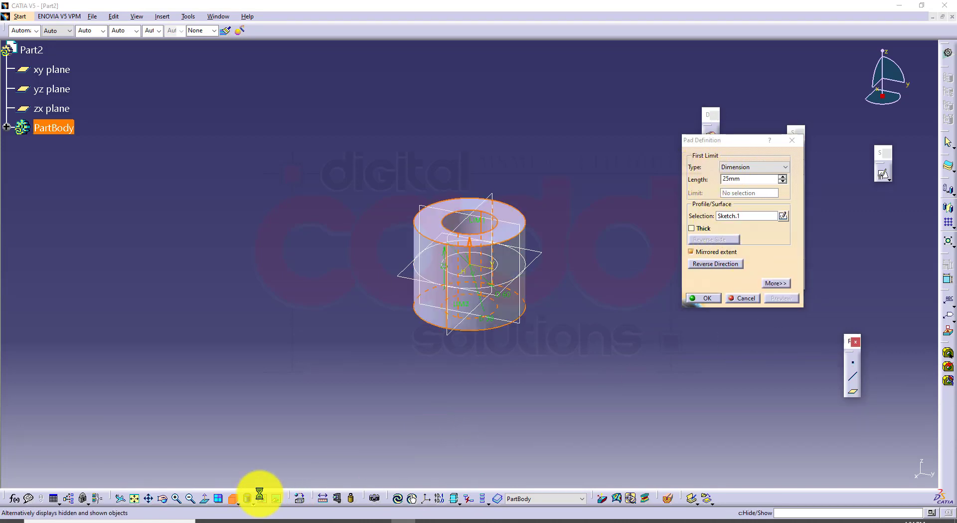
{"action": "left_click", "coordinate": [691, 297]}
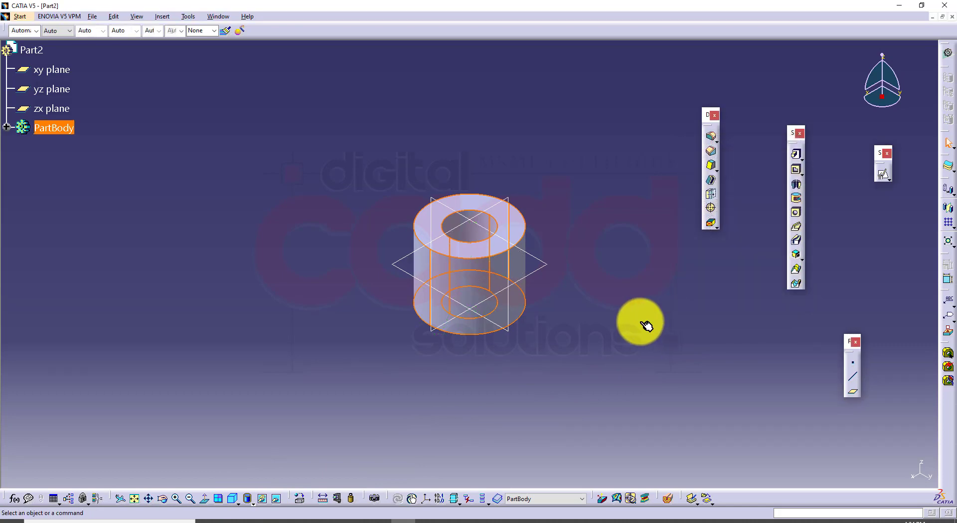
- Consult figure 138 in the PDF drawing and open a positioned sketch on the yz plane with implicit origin and orientation
{"action": "middle_click_drag", "start_coordinate": [555, 380], "coordinate": [583, 267]}
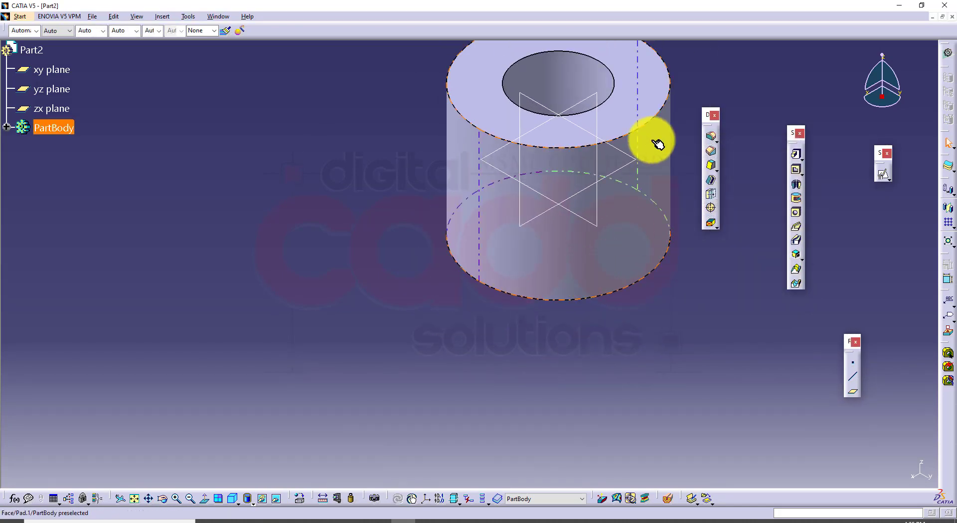
{"action": "middle_click_drag", "start_coordinate": [659, 143], "coordinate": [560, 257]}
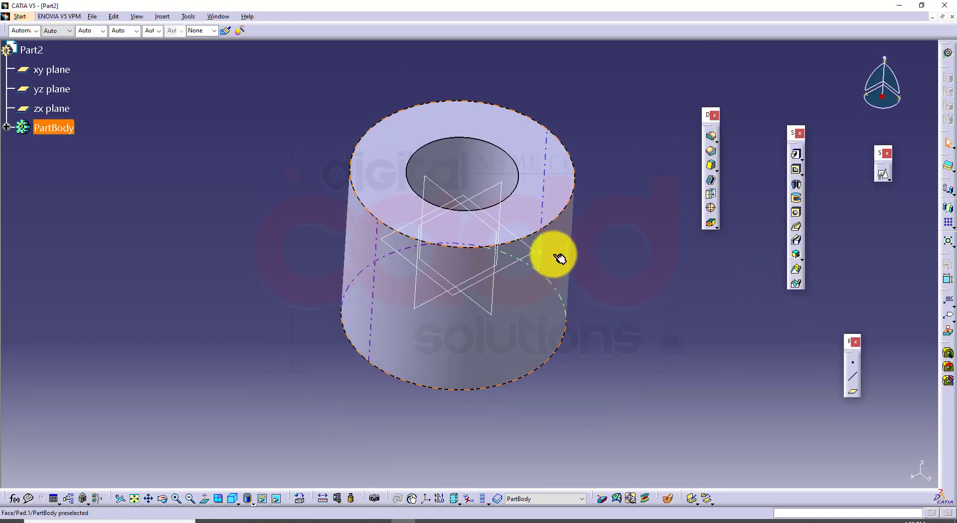
{"action": "left_click", "coordinate": [232, 498]}
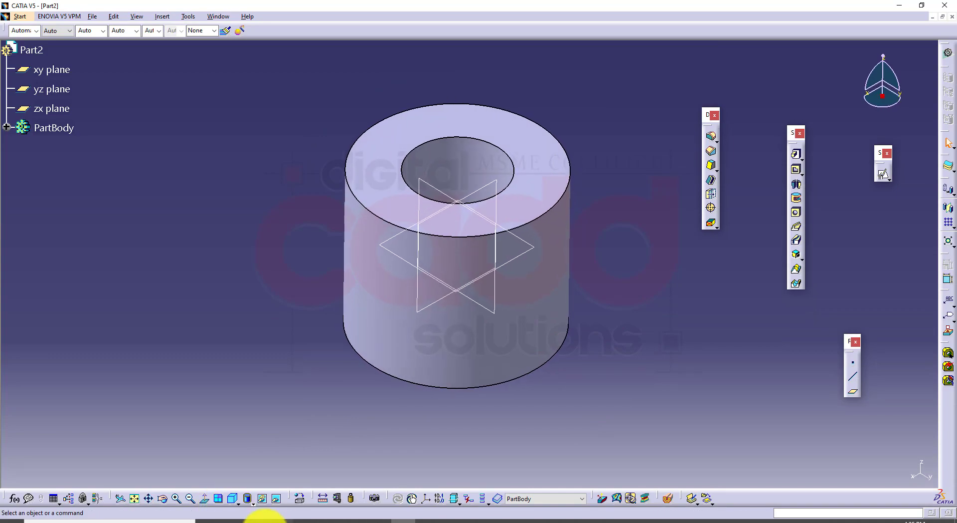
{"action": "left_click", "coordinate": [264, 520]}
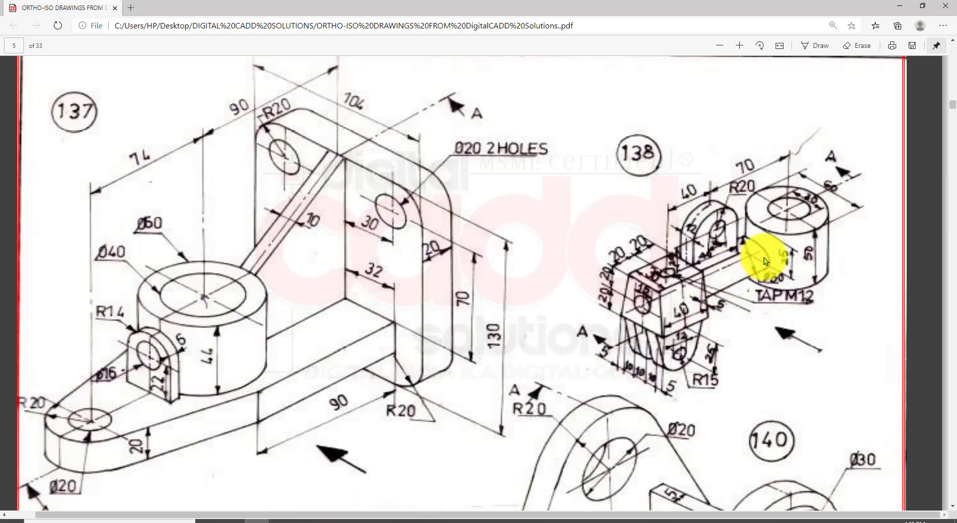
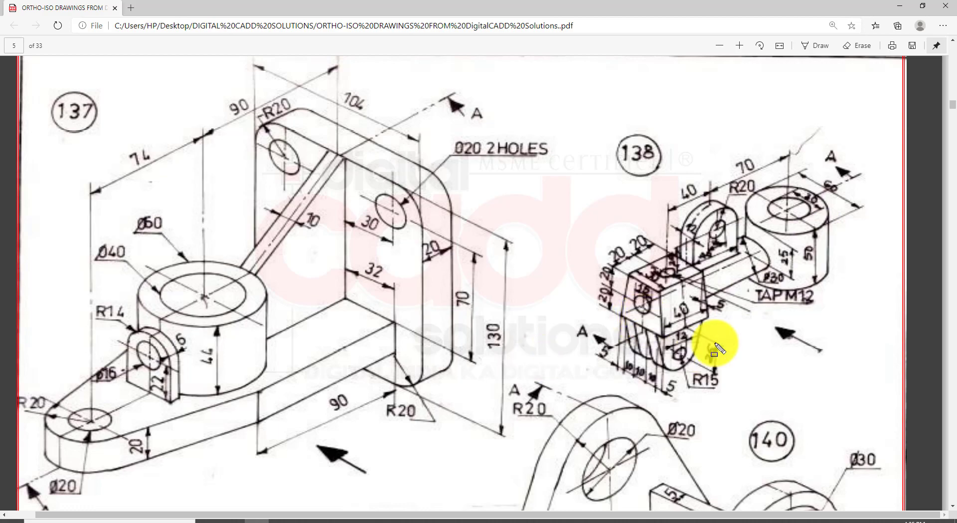
{"action": "left_click", "coordinate": [427, 521]}
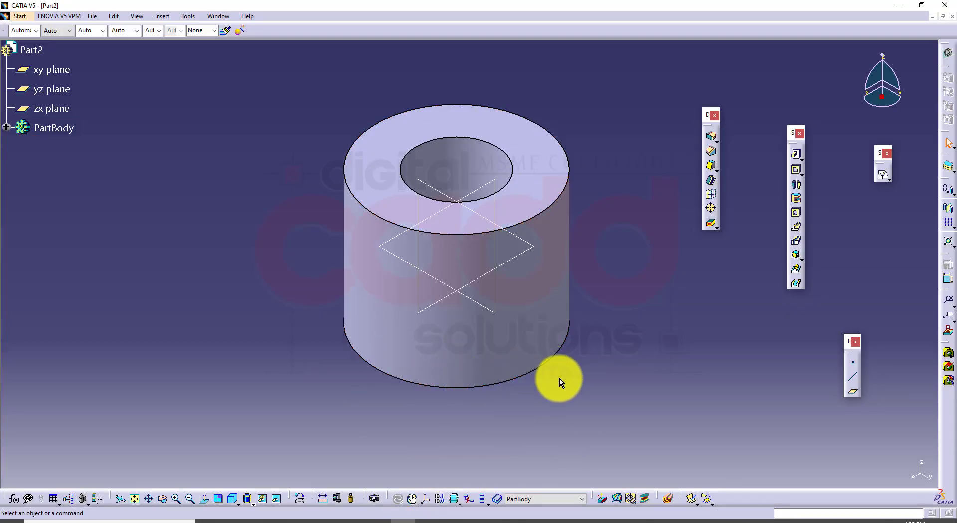
{"action": "middle_click_drag", "start_coordinate": [578, 382], "coordinate": [547, 381]}
{"action": "left_click", "coordinate": [424, 194]}
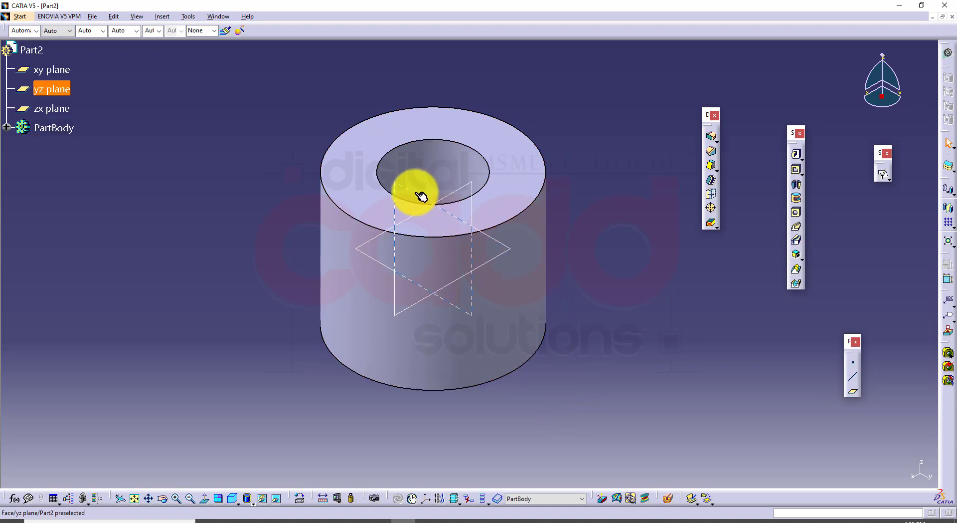
{"action": "left_click", "coordinate": [885, 178]}
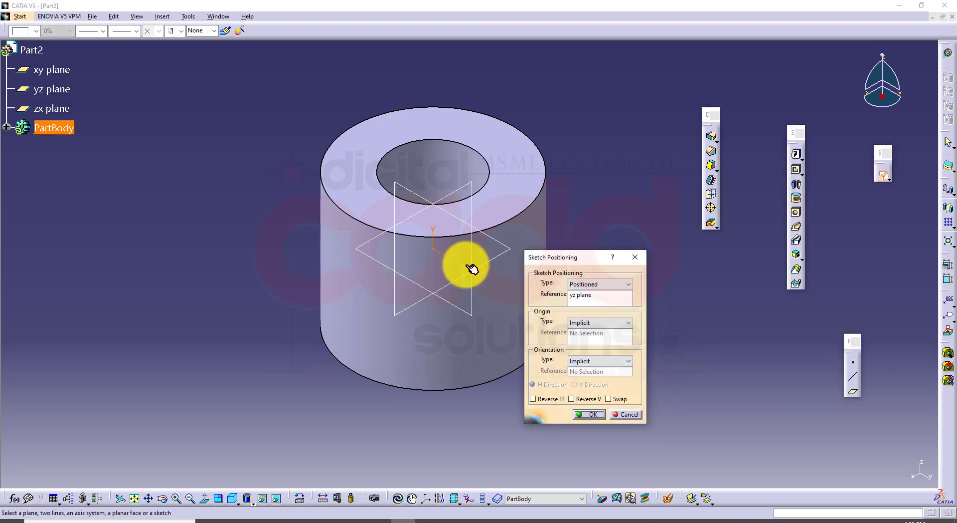
{"action": "left_click", "coordinate": [592, 415]}
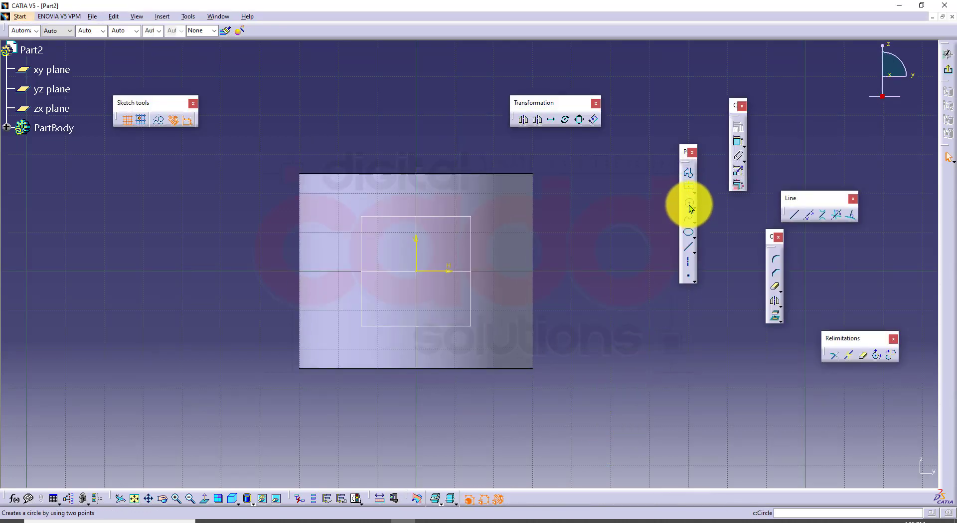
- Draw a circle of 30 mm diameter centred on the sketch origin, checking the rod's diameter in the PDF drawing
{"action": "left_click", "coordinate": [689, 203]}
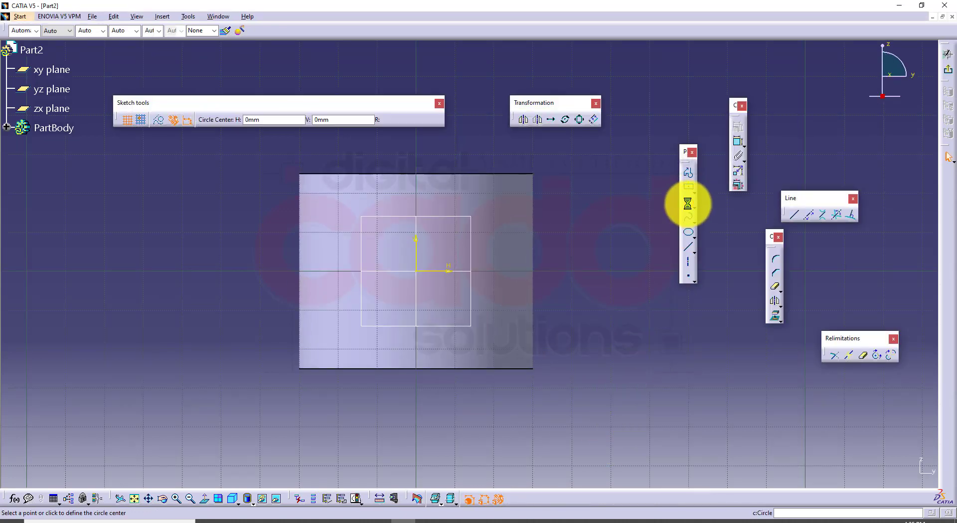
{"action": "left_click", "coordinate": [417, 273]}
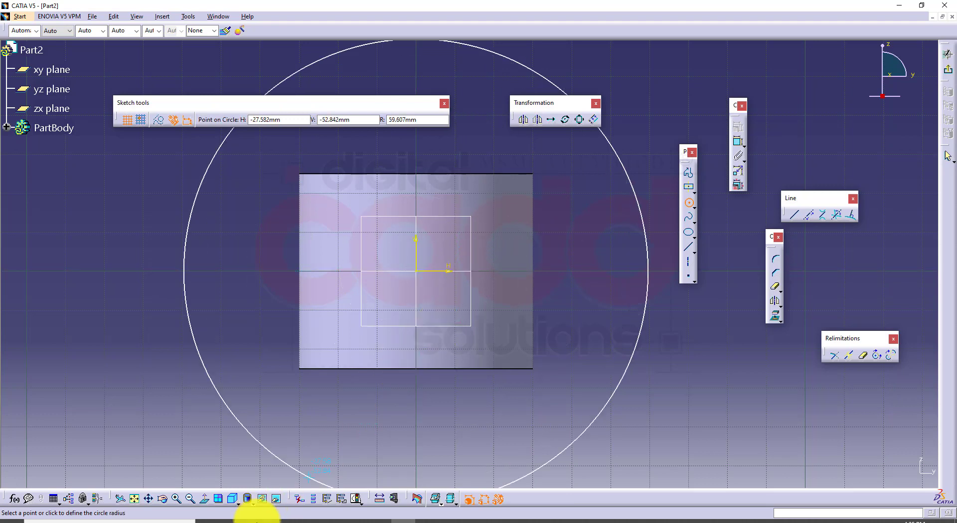
{"action": "left_click", "coordinate": [256, 518]}
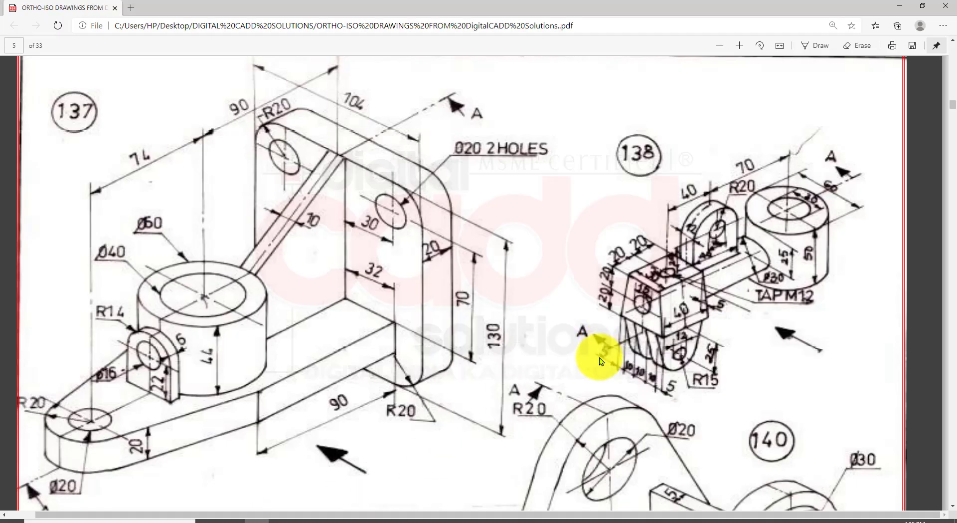
{"action": "left_click_drag", "start_coordinate": [754, 256], "coordinate": [796, 290]}
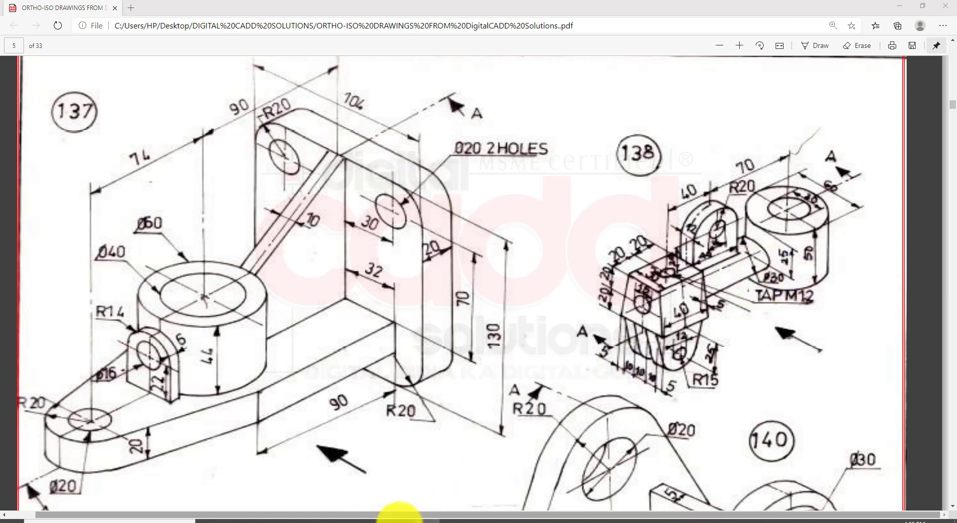
{"action": "left_click", "coordinate": [414, 515]}
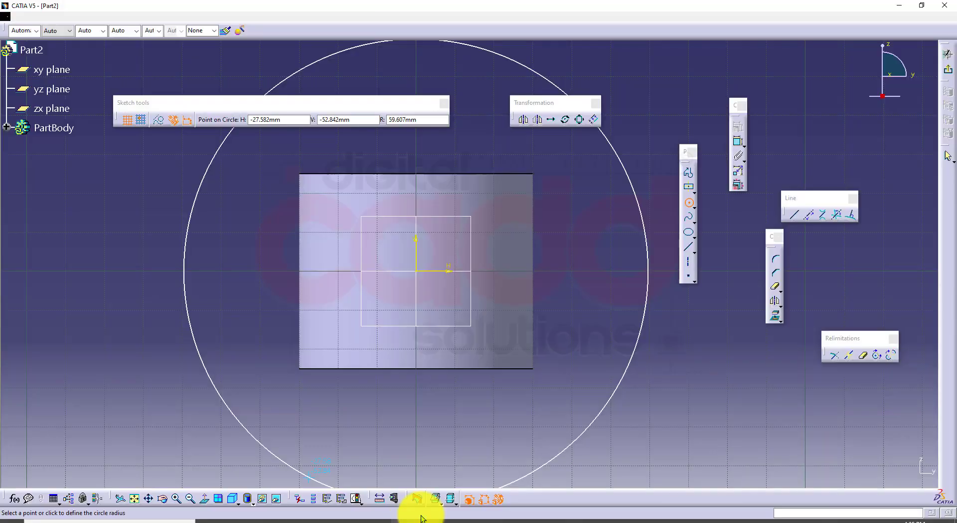
{"action": "left_click", "coordinate": [417, 122]}
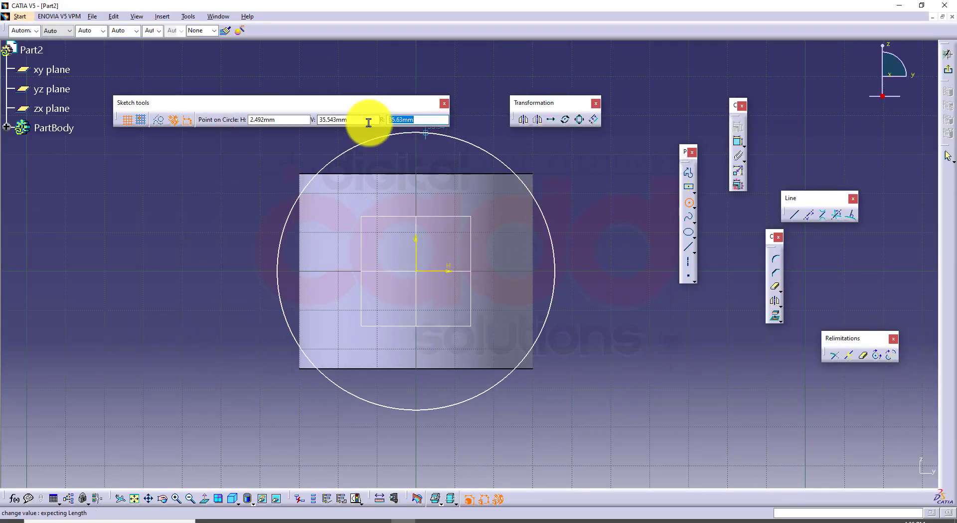
{"action": "key", "text": "Return"}
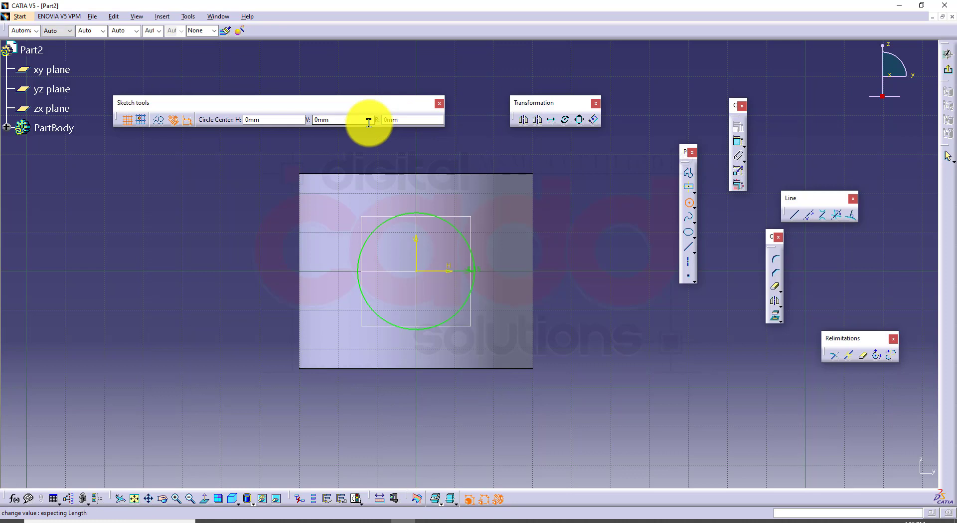
- Exit the sketch and start a pad from the 30 mm circle
{"action": "left_click", "coordinate": [949, 73]}
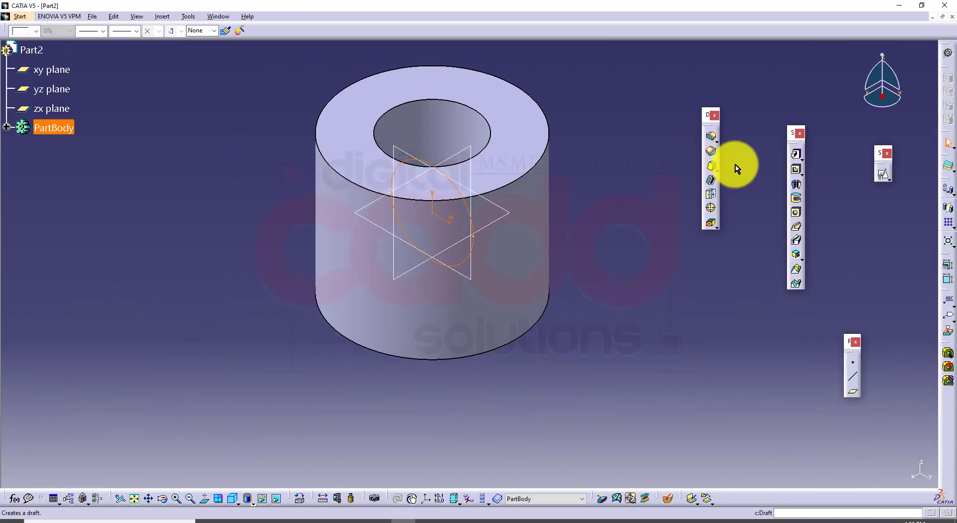
{"action": "left_click", "coordinate": [796, 160]}
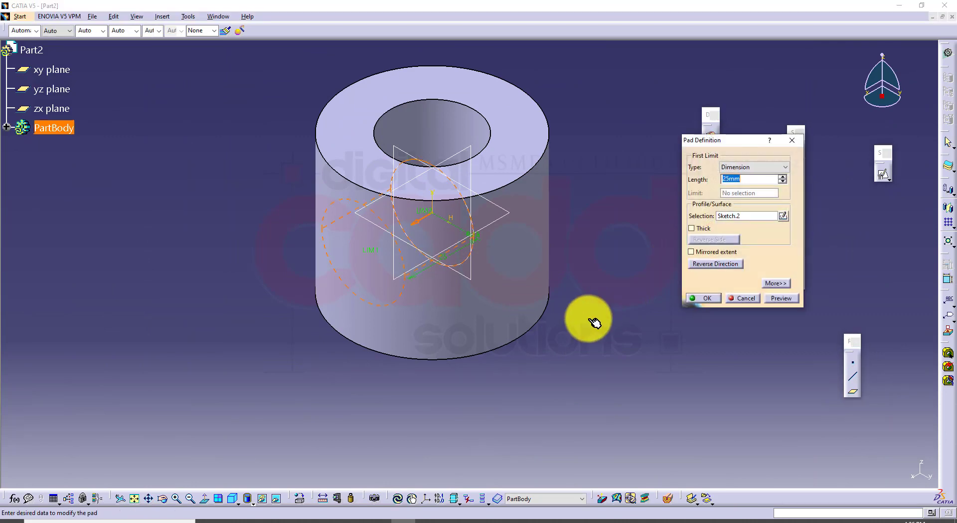
- Switch to the PDF drawing and examine figure 138, marking the 70 and 40 dimensions and the points they locate along the rod
{"action": "left_click", "coordinate": [262, 519]}
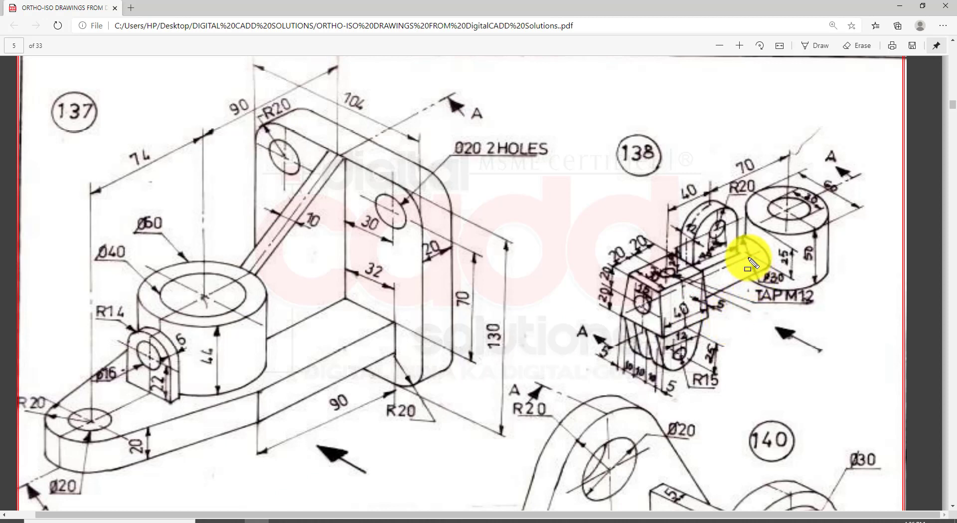
{"action": "mouse_move", "coordinate": [576, 113]}
{"action": "left_mouse_down"}
{"action": "mouse_move", "coordinate": [791, 352]}
{"action": "mouse_move", "coordinate": [904, 408]}
{"action": "left_mouse_up"}
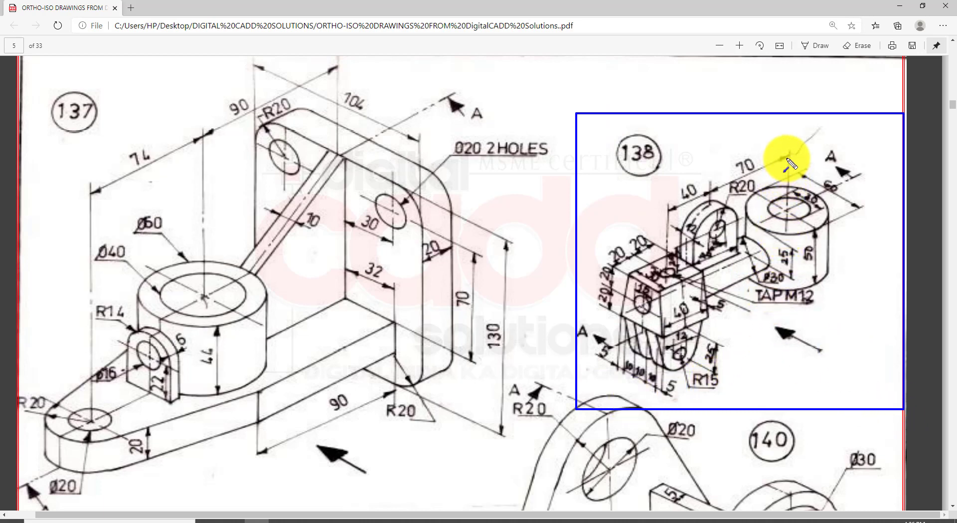
{"action": "left_click_drag", "start_coordinate": [792, 156], "coordinate": [729, 181]}
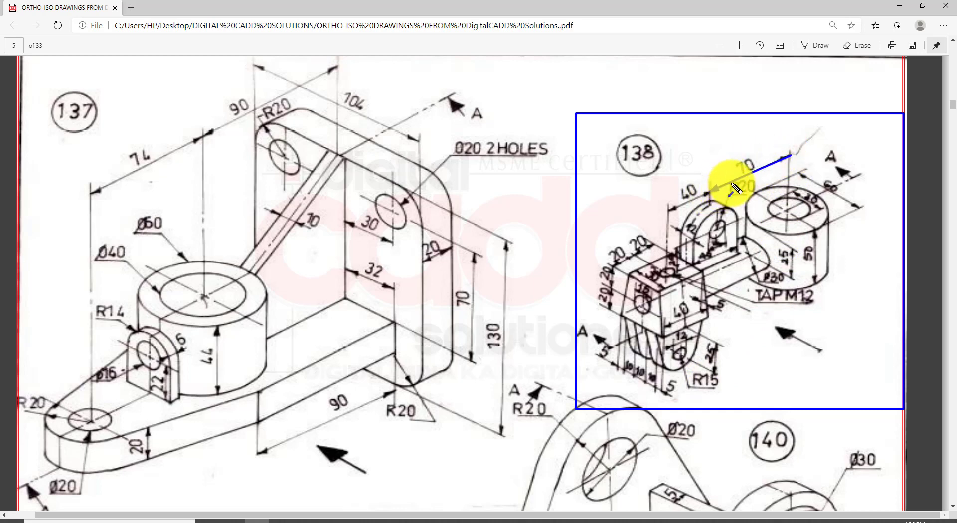
{"action": "left_click_drag", "start_coordinate": [729, 148], "coordinate": [764, 176], "text": "ctrl"}
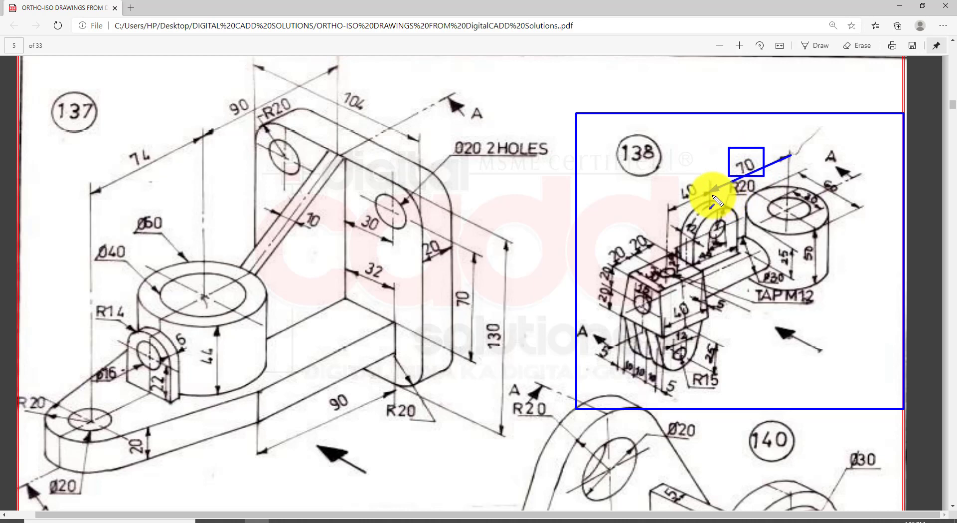
{"action": "left_click_drag", "start_coordinate": [712, 195], "coordinate": [672, 212]}
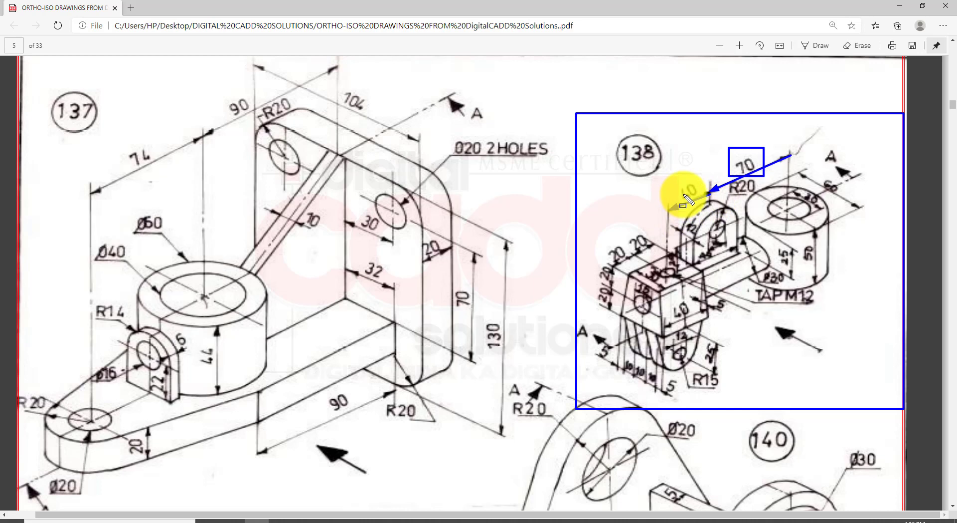
{"action": "mouse_move", "coordinate": [685, 195]}
{"action": "left_mouse_down"}
{"action": "mouse_move", "coordinate": [674, 182]}
{"action": "mouse_move", "coordinate": [697, 205]}
{"action": "left_mouse_up"}
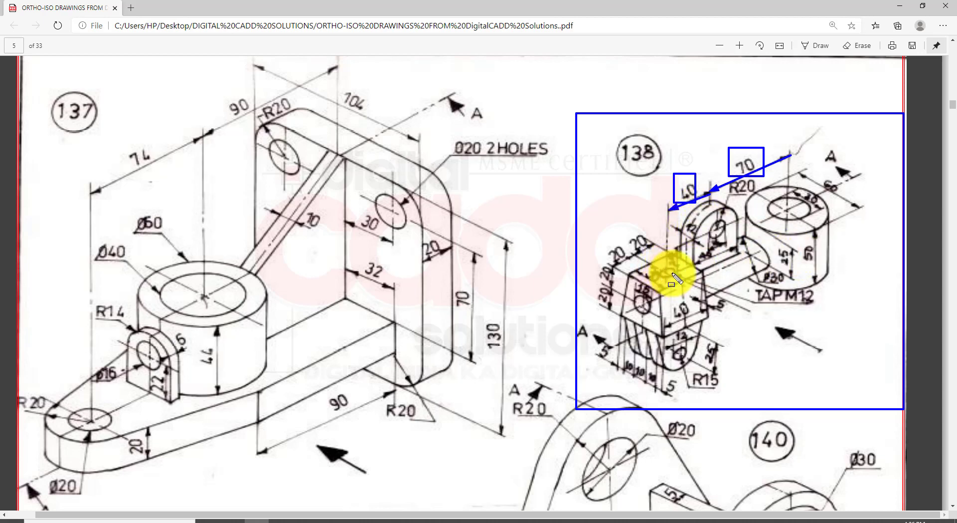
{"action": "left_click_drag", "start_coordinate": [669, 285], "coordinate": [708, 326]}
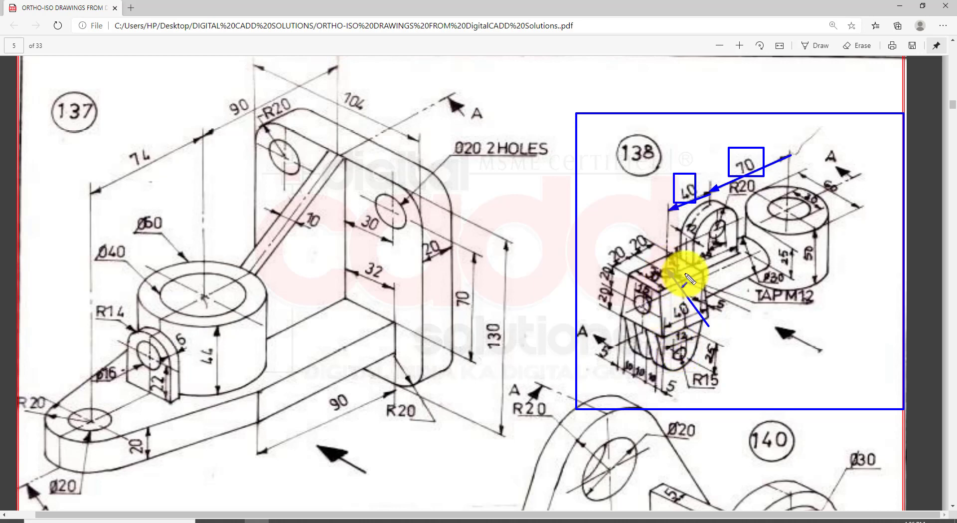
{"action": "mouse_move", "coordinate": [754, 332]}
{"action": "left_mouse_down"}
{"action": "mouse_move", "coordinate": [683, 267]}
{"action": "mouse_move", "coordinate": [692, 265]}
{"action": "left_mouse_up"}
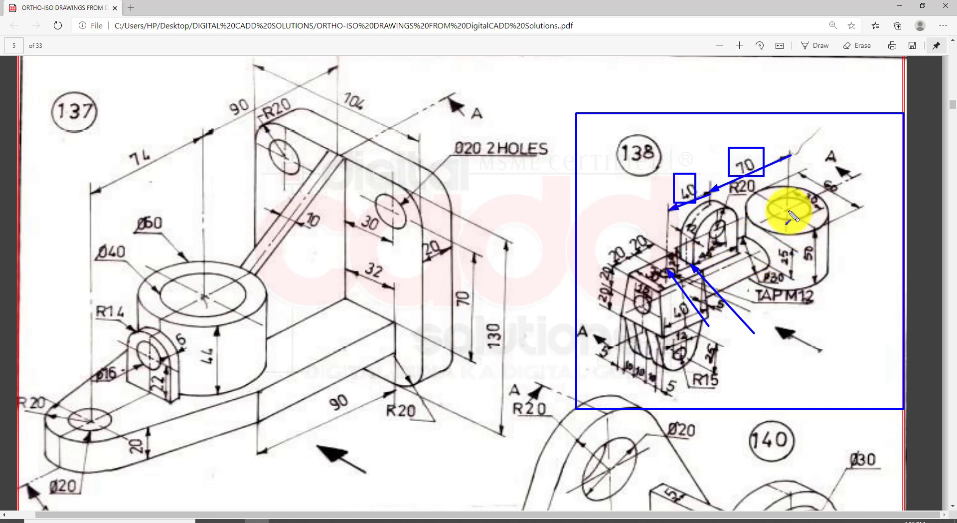
{"action": "mouse_move", "coordinate": [790, 211]}
{"action": "left_mouse_down"}
{"action": "mouse_move", "coordinate": [697, 257]}
{"action": "mouse_move", "coordinate": [693, 269]}
{"action": "left_mouse_up"}
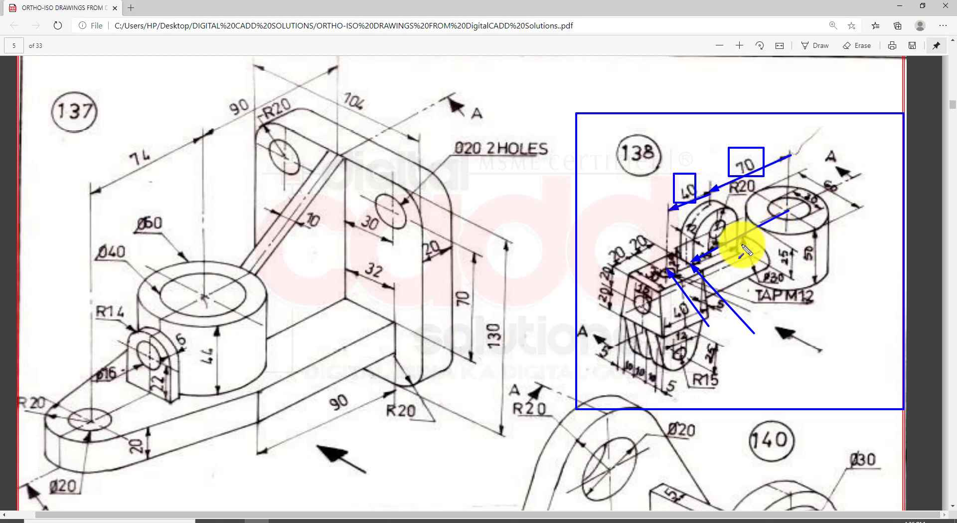
{"action": "key", "text": "Escape"}
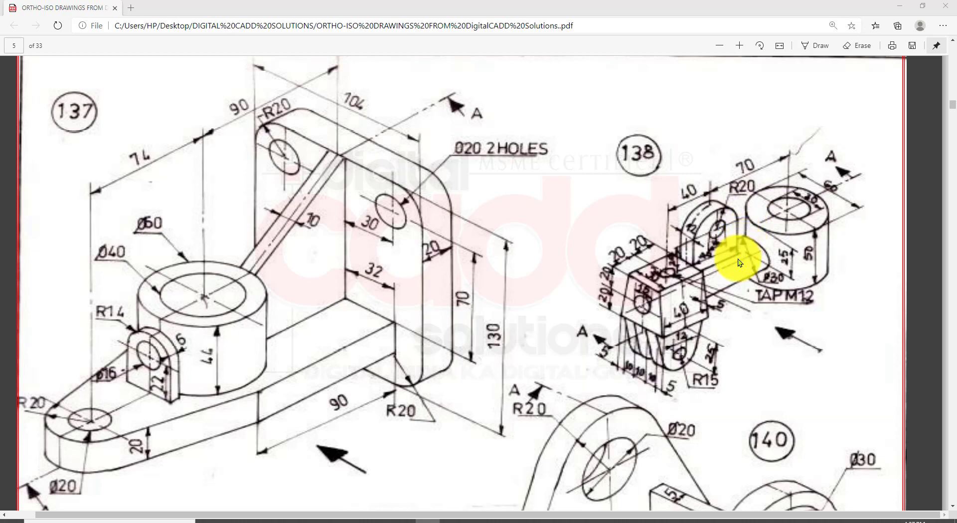
- Trace the rod from the cylinder's axis to the end block in figure 138, marking the 70, 40 and 20 dimensions that determine its length
{"action": "key", "text": "ctrl+shift+d"}
{"action": "left_click_drag", "start_coordinate": [791, 153], "coordinate": [699, 196]}
{"action": "key", "text": "ctrl+z"}
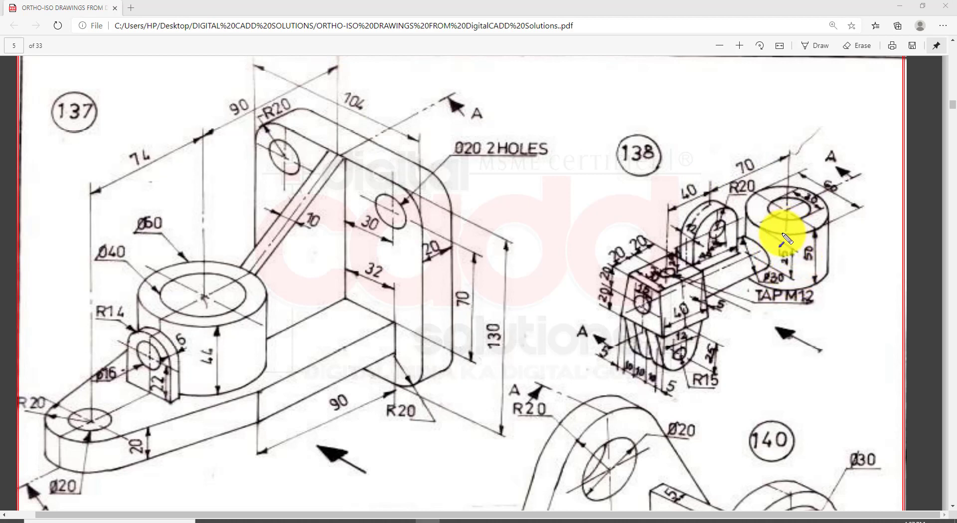
{"action": "mouse_move", "coordinate": [787, 230]}
{"action": "left_mouse_down"}
{"action": "mouse_move", "coordinate": [695, 277]}
{"action": "mouse_move", "coordinate": [698, 267]}
{"action": "left_mouse_up"}
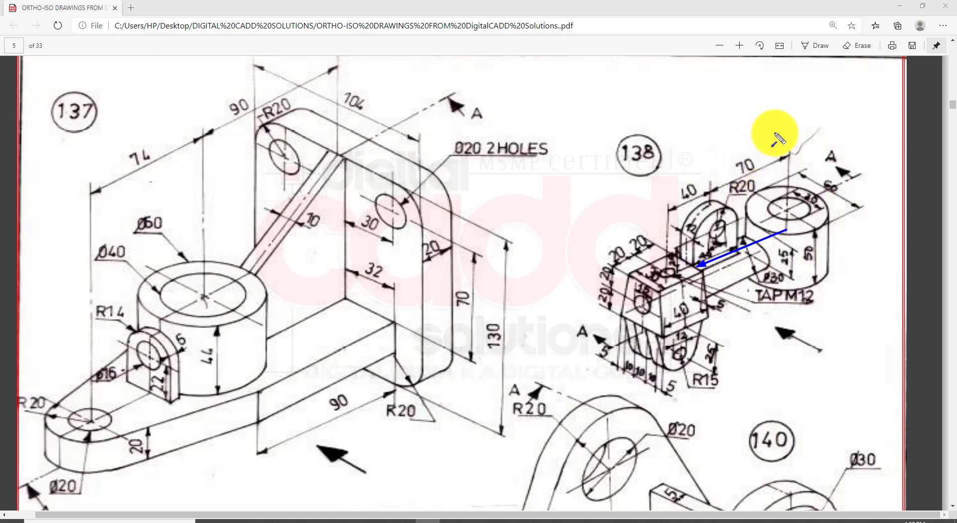
{"action": "left_click_drag", "start_coordinate": [776, 133], "coordinate": [696, 185]}
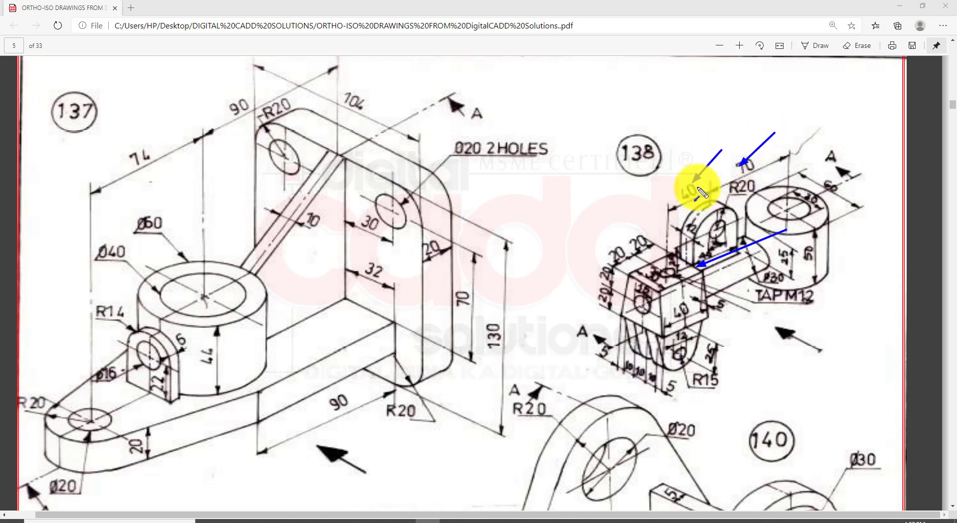
{"action": "mouse_move", "coordinate": [645, 252]}
{"action": "left_mouse_down"}
{"action": "mouse_move", "coordinate": [657, 246]}
{"action": "mouse_move", "coordinate": [703, 268]}
{"action": "left_mouse_up"}
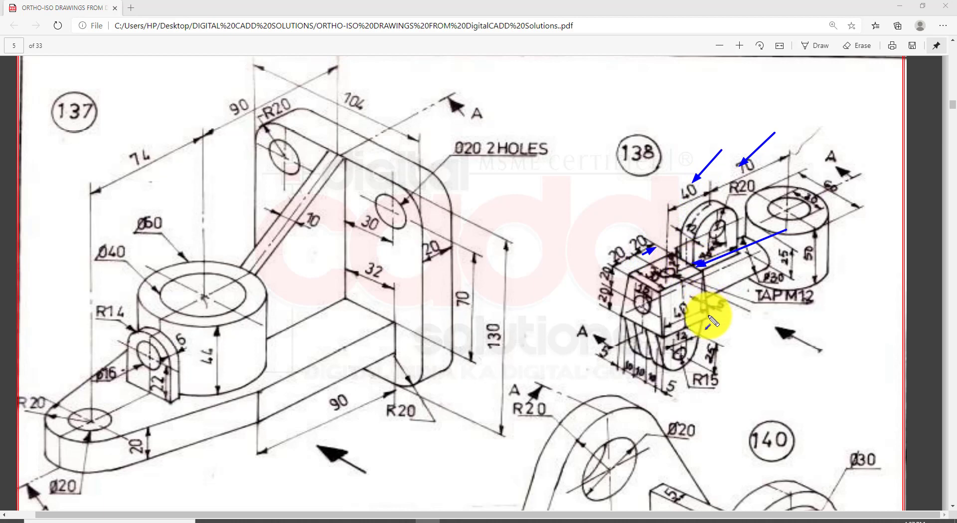
{"action": "key", "text": "Escape"}
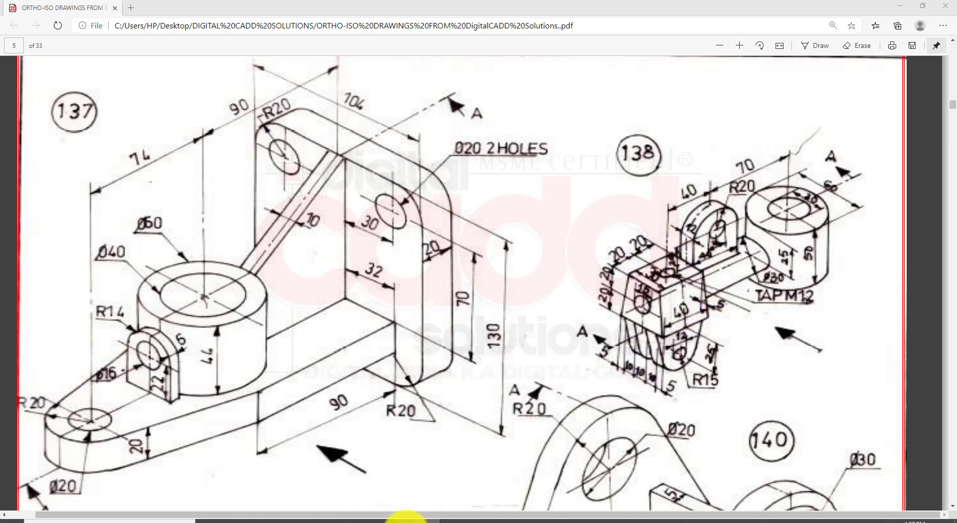
- Switch back to CATIA, set the rod pad's length to 90 mm, and preview how it meets the cylinder's bore
{"action": "left_click", "coordinate": [403, 518]}
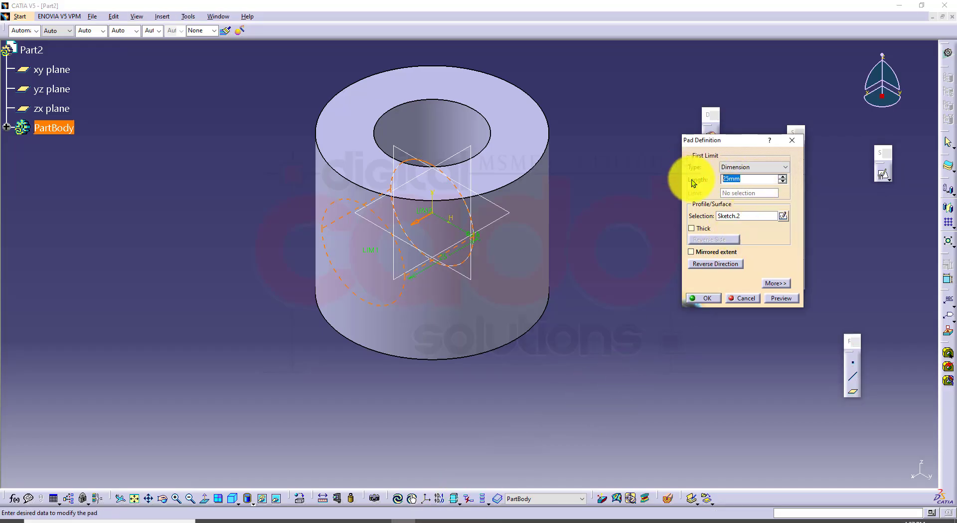
{"action": "type", "text": "90"}
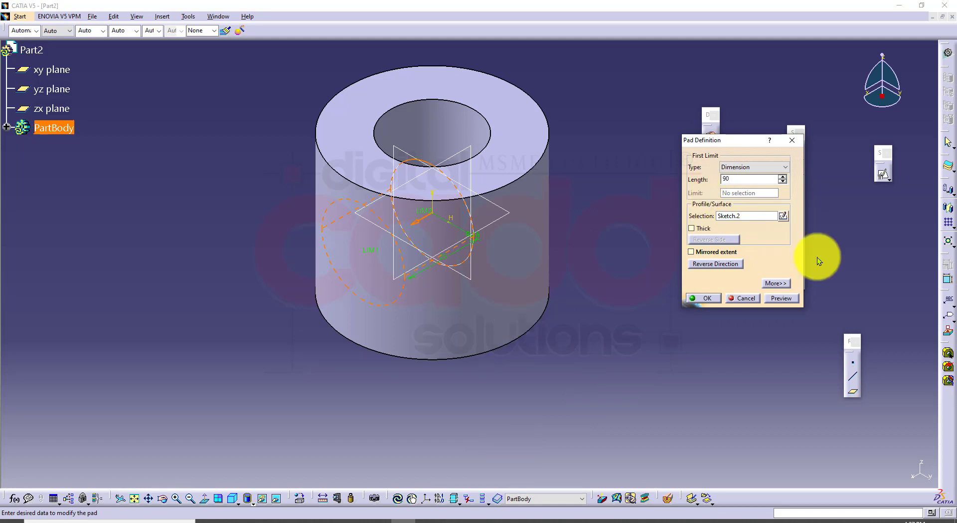
{"action": "left_click", "coordinate": [776, 298]}
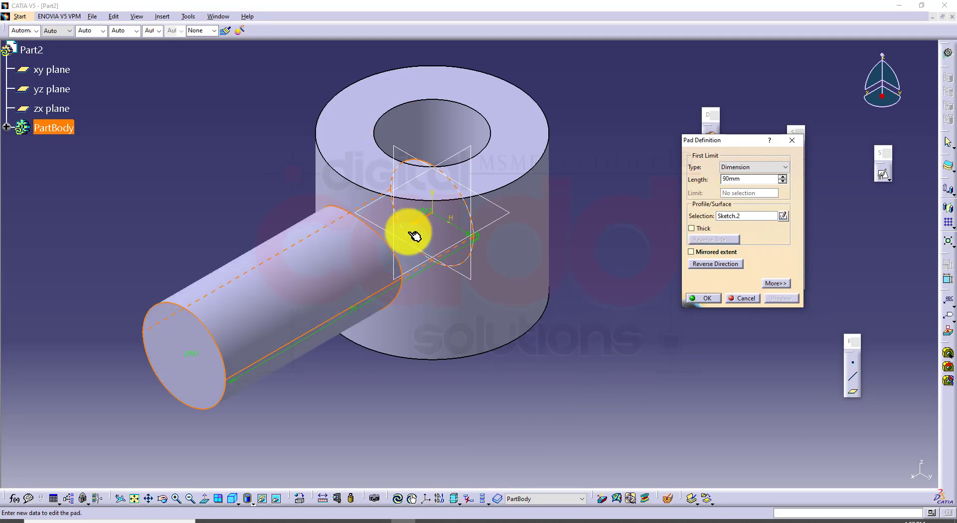
{"action": "middle_click_drag", "start_coordinate": [480, 186], "coordinate": [457, 363]}
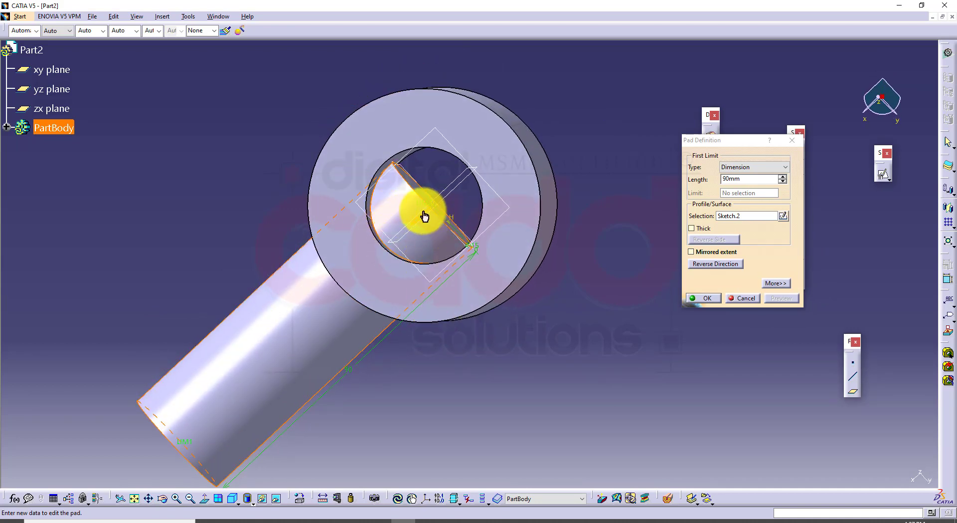
{"action": "middle_click_drag", "start_coordinate": [427, 249], "coordinate": [611, 359]}
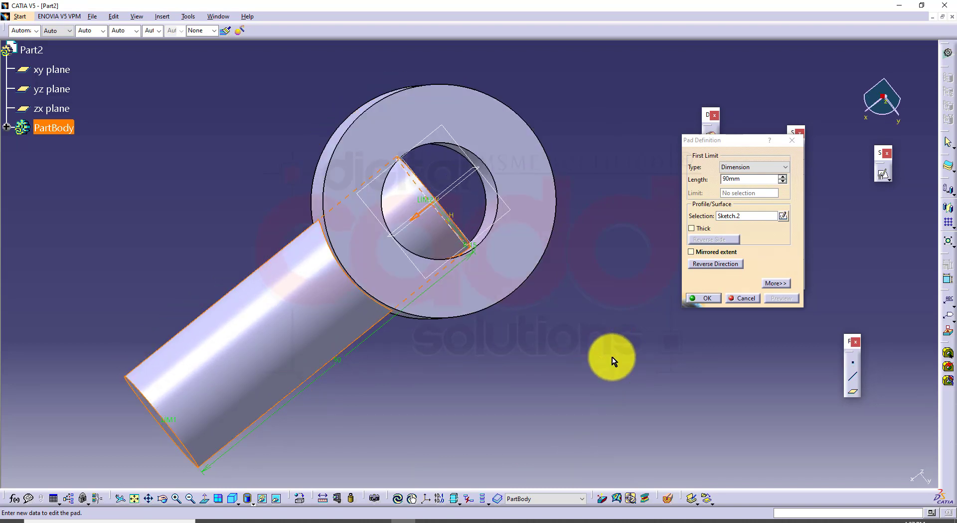
- Set the pad's second limit to Up to next, inspect the junction with the hollow cylinder in the preview, and confirm the pad
{"action": "left_click", "coordinate": [776, 283]}
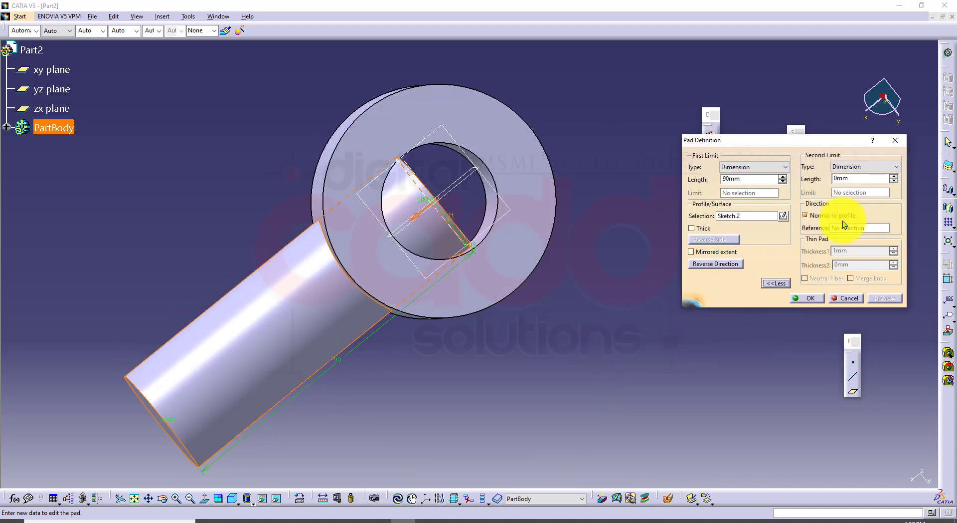
{"action": "left_click", "coordinate": [862, 164]}
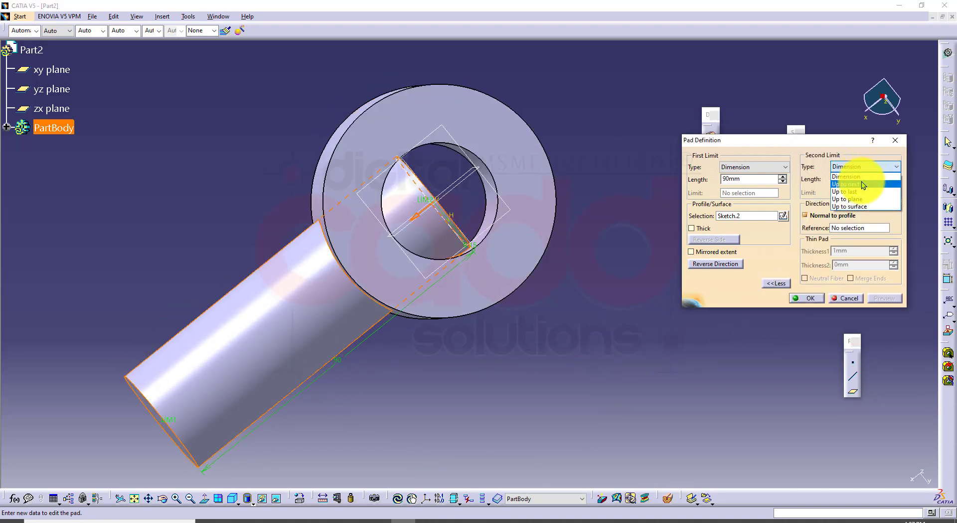
{"action": "left_click", "coordinate": [862, 181]}
{"action": "middle_click_drag", "start_coordinate": [626, 301], "coordinate": [582, 299]}
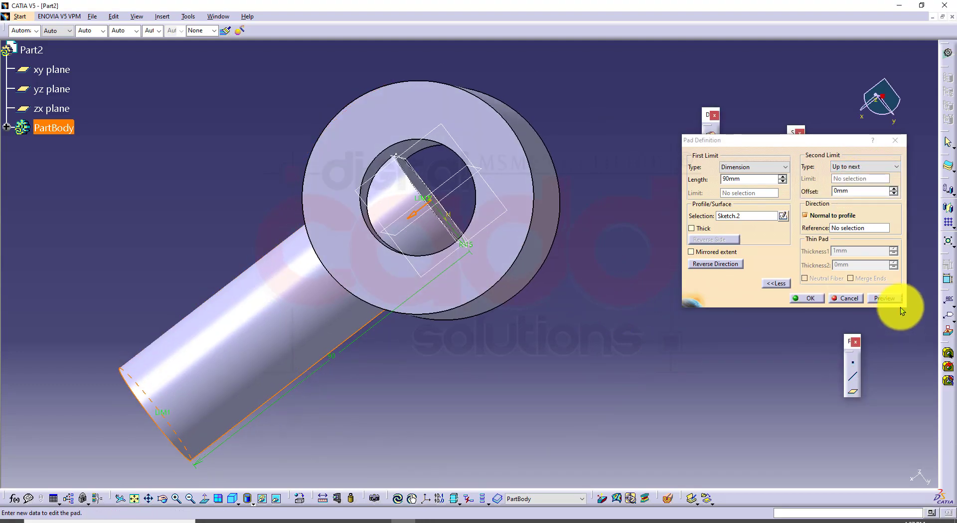
{"action": "left_click", "coordinate": [882, 298]}
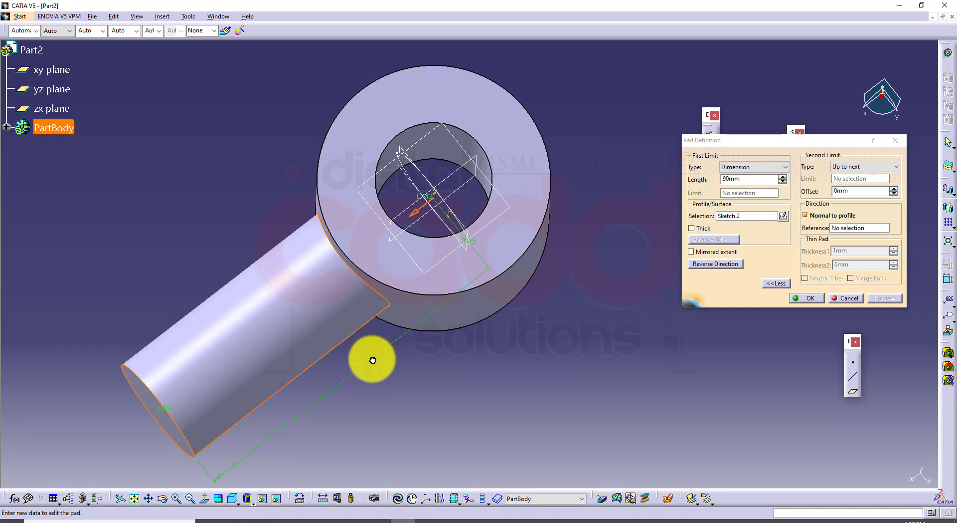
{"action": "middle_click_drag", "start_coordinate": [373, 376], "coordinate": [380, 352]}
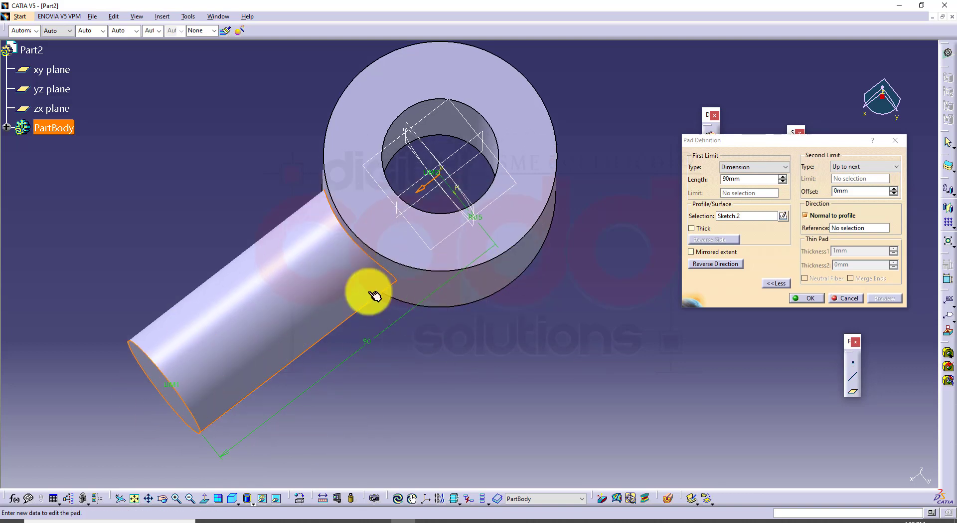
{"action": "middle_click_drag", "start_coordinate": [424, 262], "coordinate": [499, 287]}
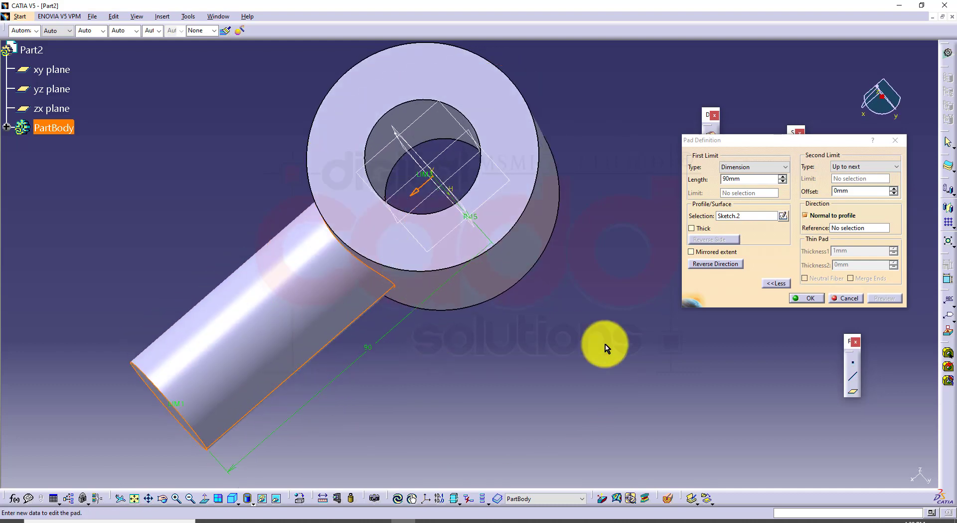
{"action": "left_click", "coordinate": [786, 283]}
{"action": "left_click", "coordinate": [786, 283]}
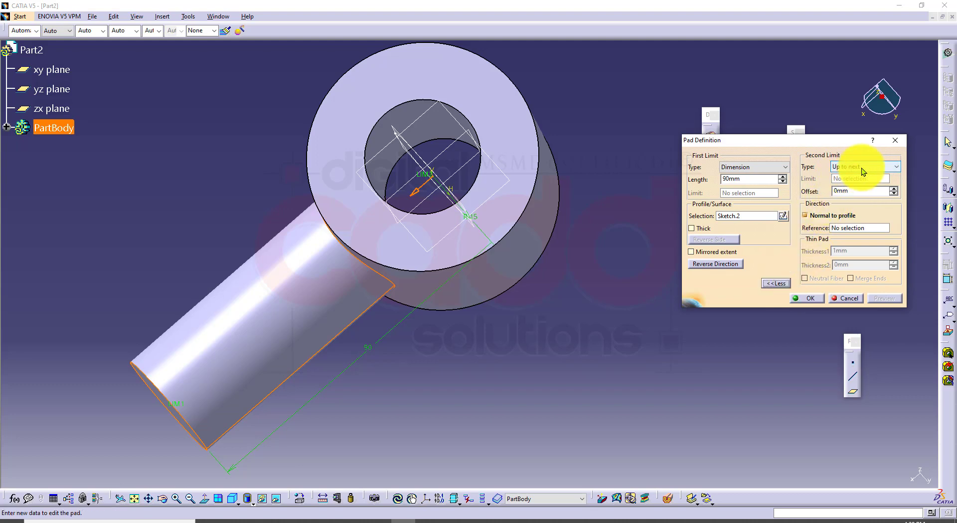
{"action": "middle_click_drag", "start_coordinate": [564, 189], "coordinate": [566, 143]}
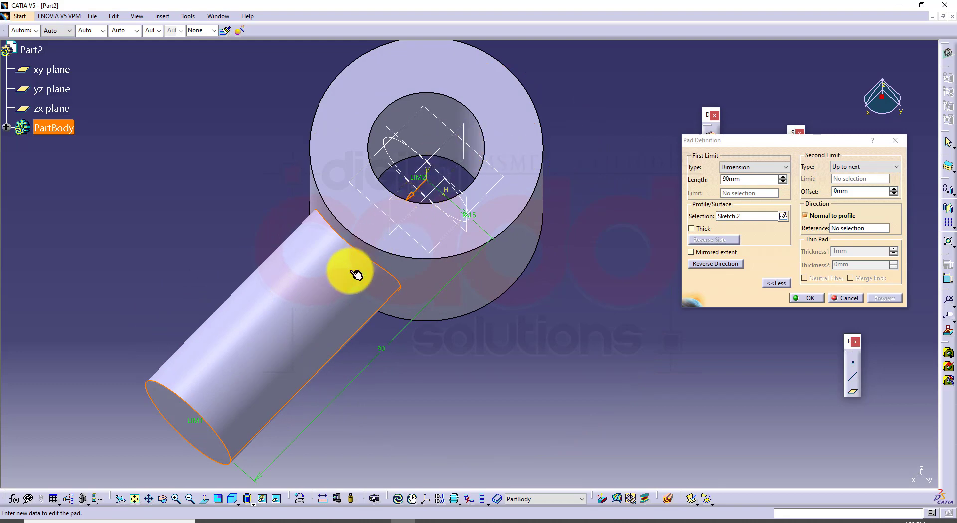
{"action": "middle_click_drag", "start_coordinate": [421, 279], "coordinate": [412, 308]}
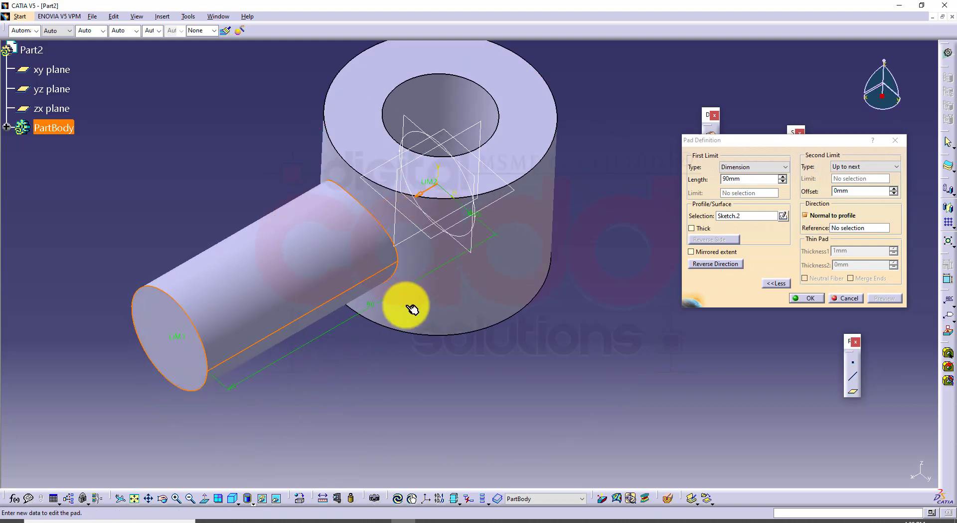
{"action": "left_click", "coordinate": [808, 298]}
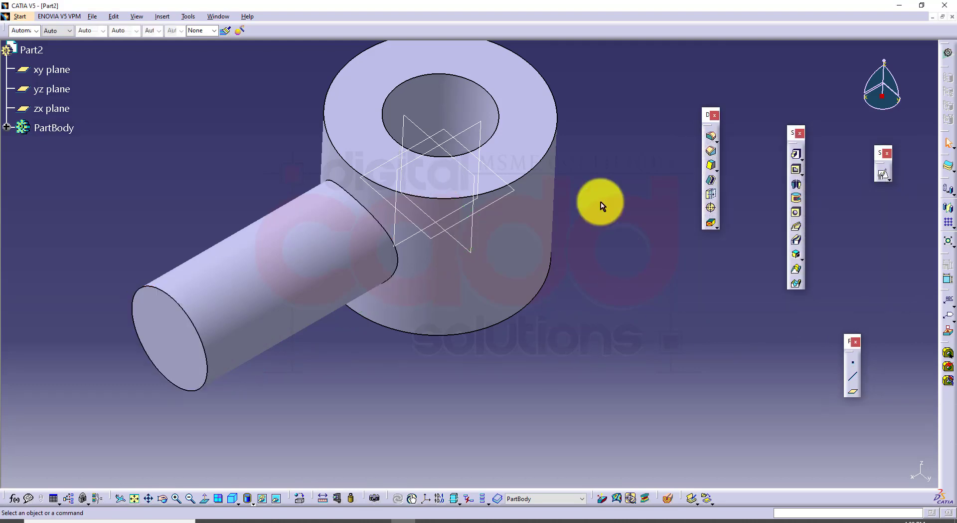
- Switch to the PDF drawing and mark the faces of the end block and its top detail in figure 138
{"action": "middle_click_drag", "start_coordinate": [603, 205], "coordinate": [586, 216]}
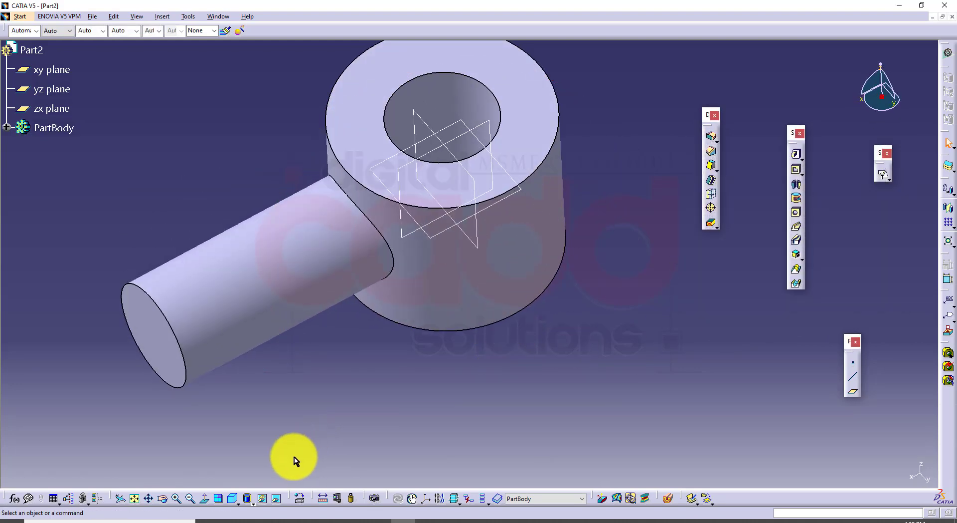
{"action": "left_click", "coordinate": [233, 501]}
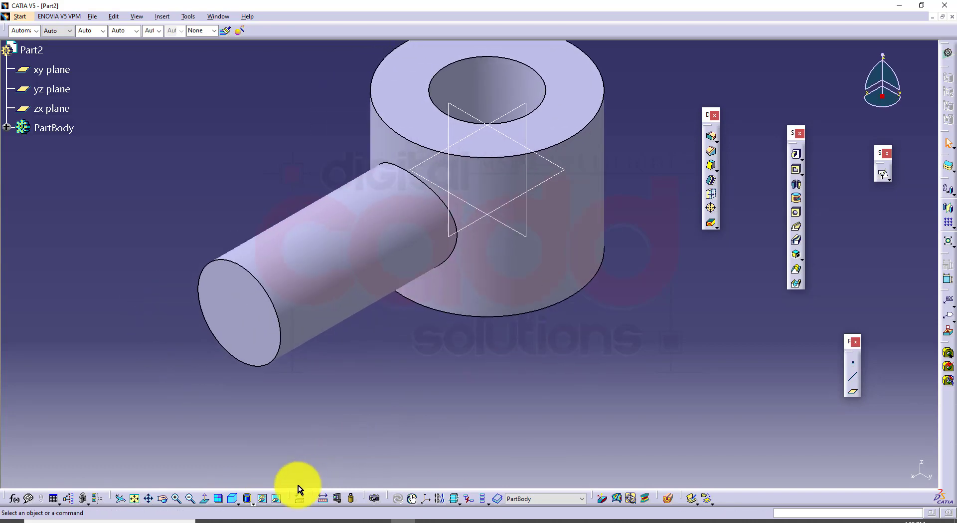
{"action": "left_click", "coordinate": [489, 520]}
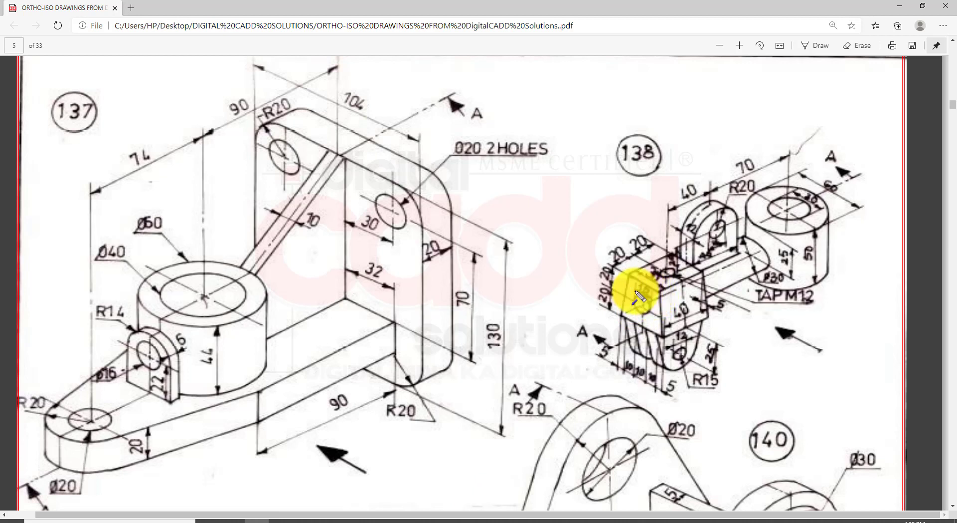
{"action": "left_click_drag", "start_coordinate": [701, 326], "coordinate": [688, 310]}
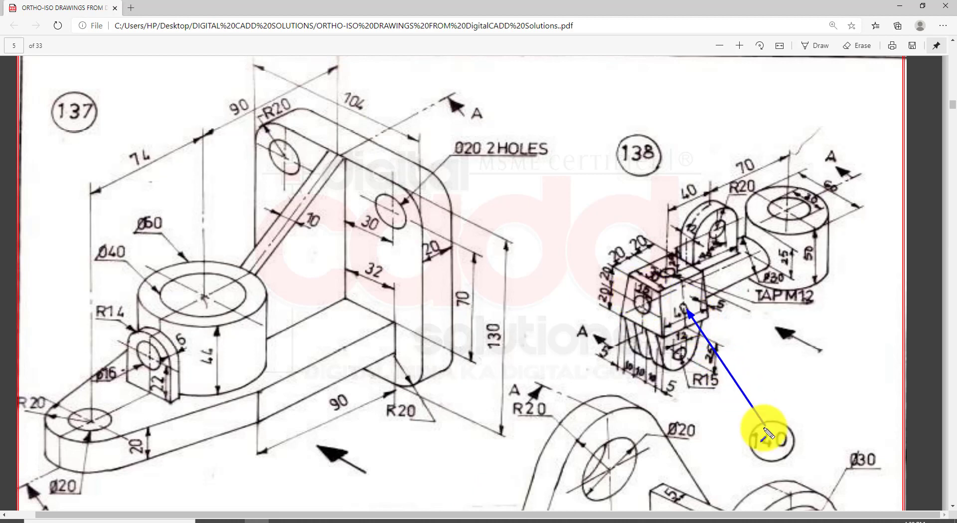
{"action": "left_click_drag", "start_coordinate": [568, 352], "coordinate": [632, 315]}
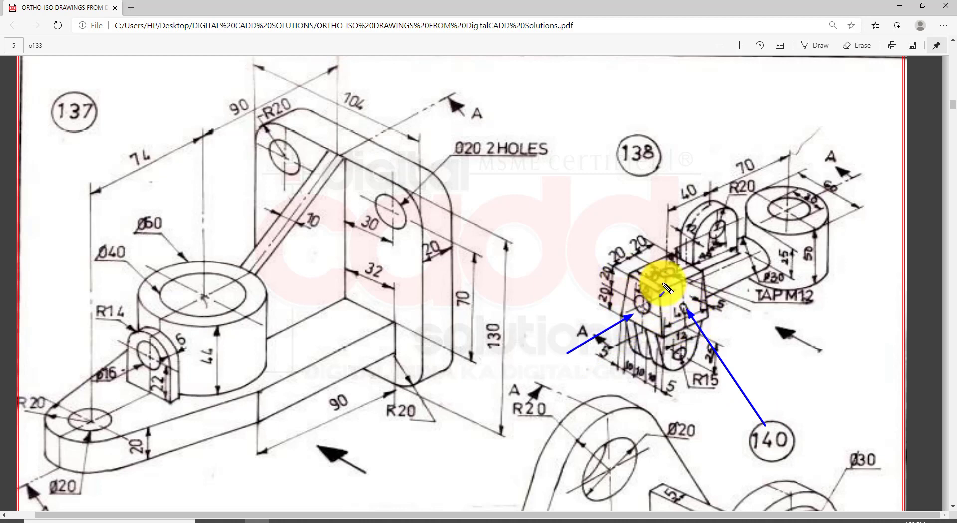
{"action": "left_click_drag", "start_coordinate": [640, 261], "coordinate": [666, 288]}
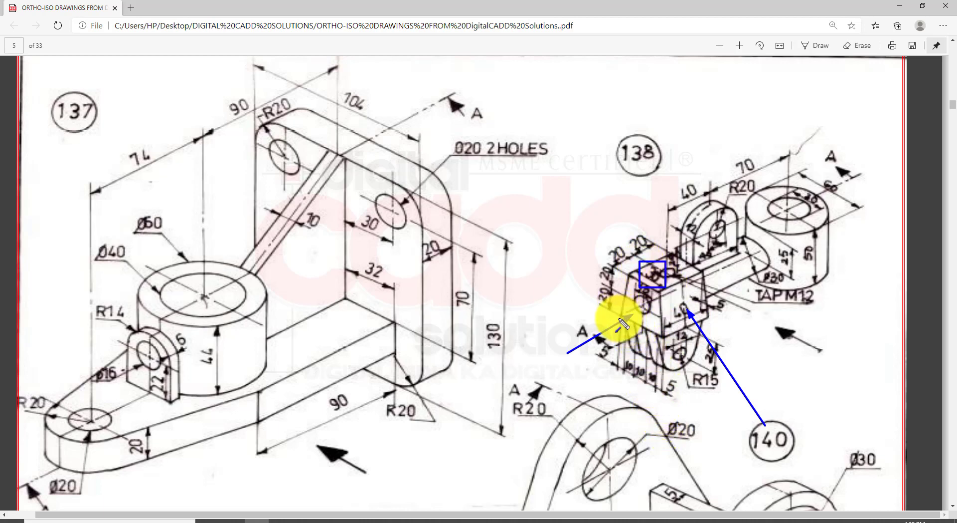
- Trace the end block's lower edge in figure 138 and mark the 5, 10 and 40 dimensions that give its widths
{"action": "left_click_drag", "start_coordinate": [623, 321], "coordinate": [632, 315]}
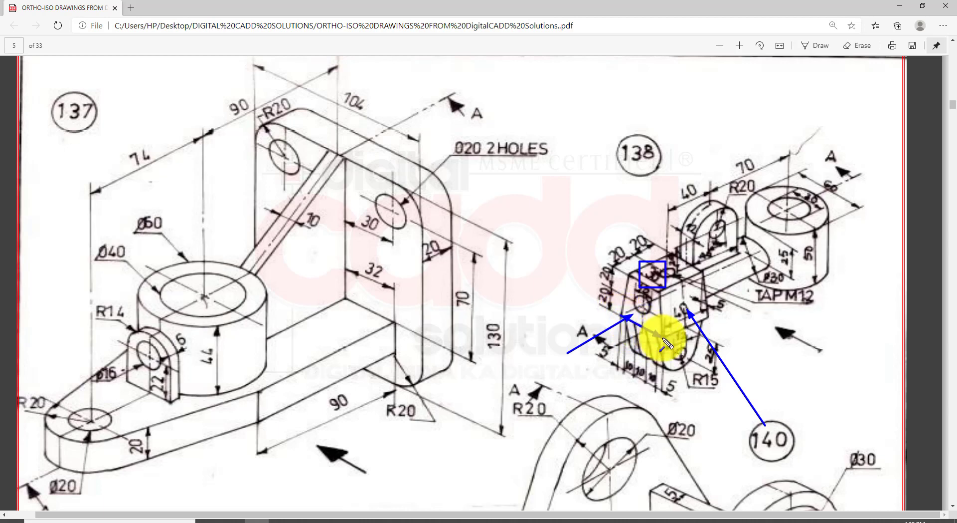
{"action": "left_click_drag", "start_coordinate": [668, 341], "coordinate": [668, 347]}
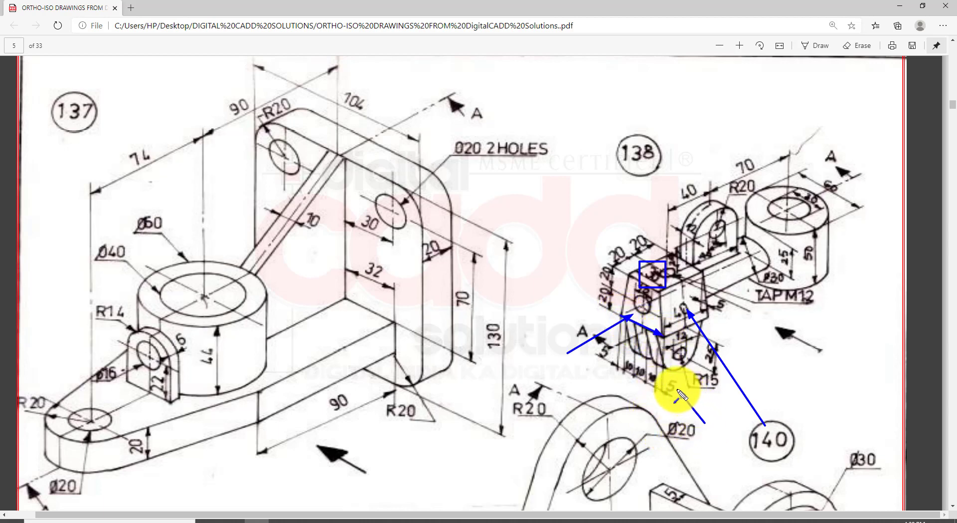
{"action": "left_click_drag", "start_coordinate": [661, 412], "coordinate": [649, 381]}
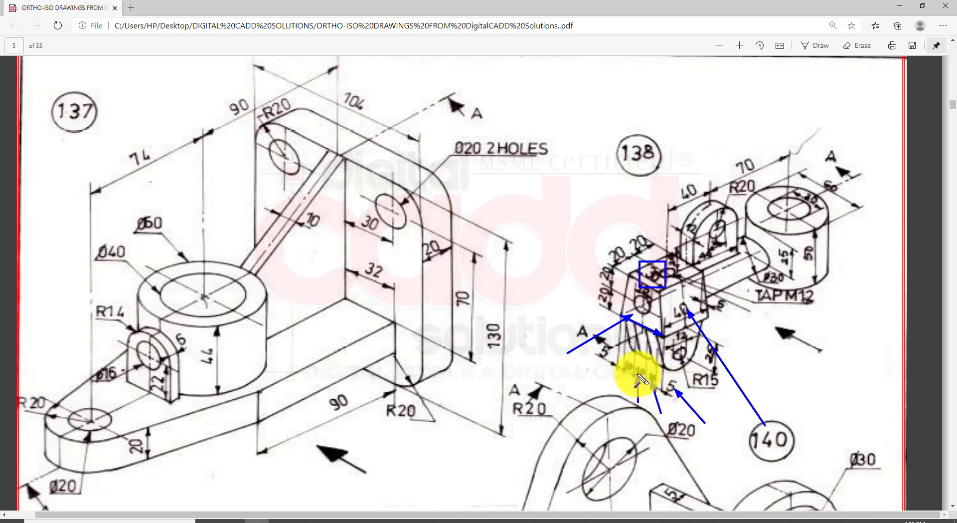
{"action": "mouse_move", "coordinate": [627, 388]}
{"action": "left_mouse_down"}
{"action": "mouse_move", "coordinate": [622, 393]}
{"action": "mouse_move", "coordinate": [628, 367]}
{"action": "left_mouse_up"}
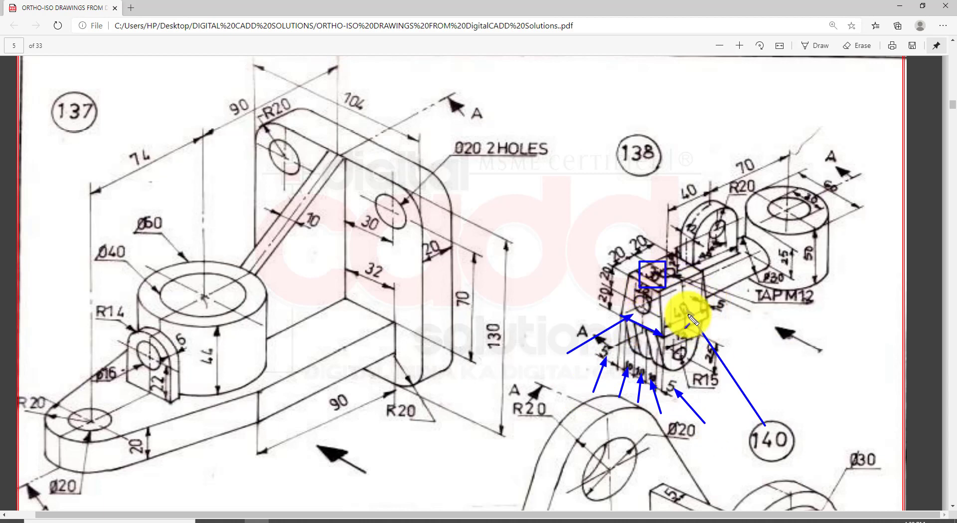
{"action": "left_click_drag", "start_coordinate": [765, 392], "coordinate": [689, 313]}
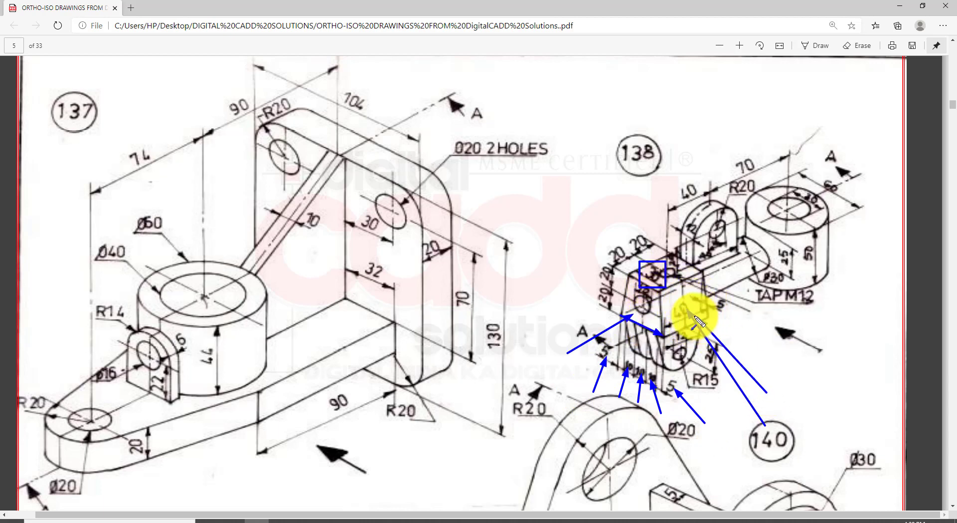
- Clear the markings from figure 138 while pointing out the end block's tapered face once more
{"action": "key", "text": "ctrl+z"}
{"action": "key", "text": "ctrl+z"}
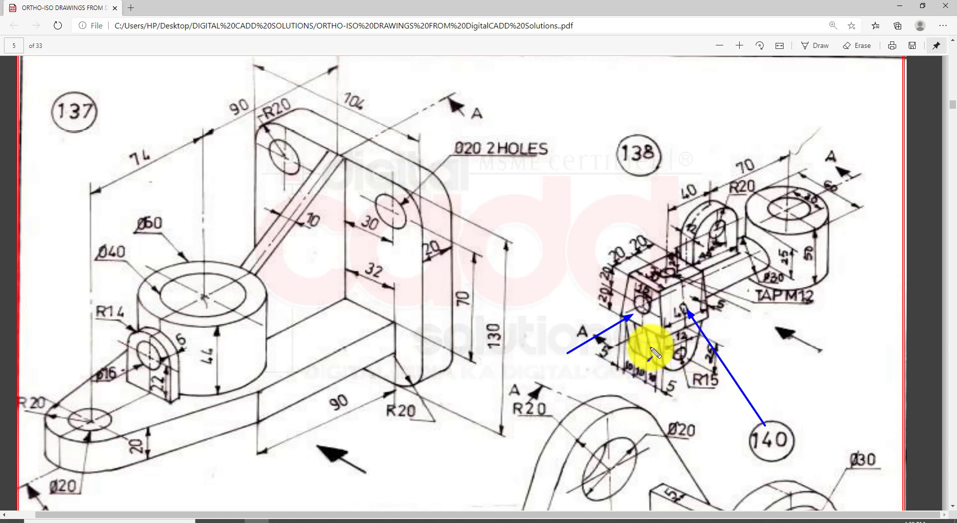
{"action": "left_click_drag", "start_coordinate": [591, 343], "coordinate": [629, 315]}
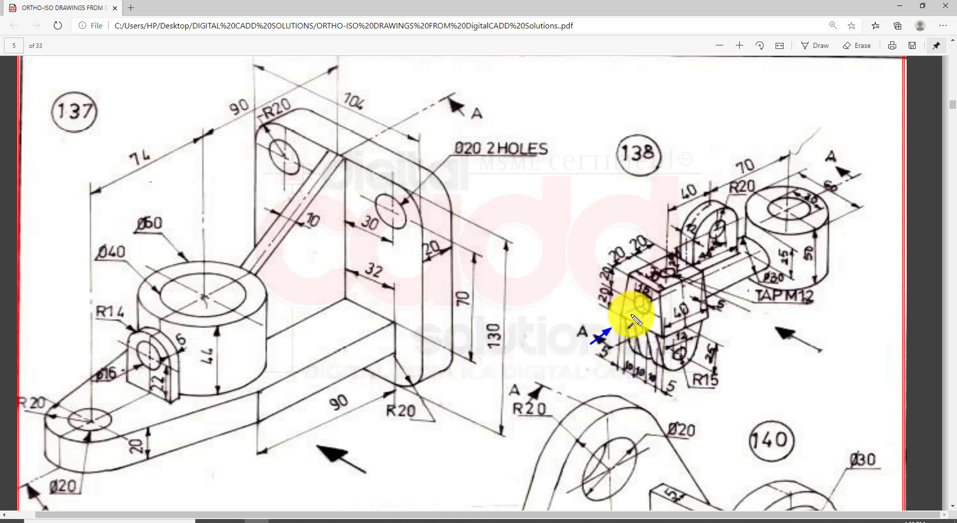
{"action": "key", "text": "ctrl+z"}
{"action": "key", "text": "ctrl+z"}
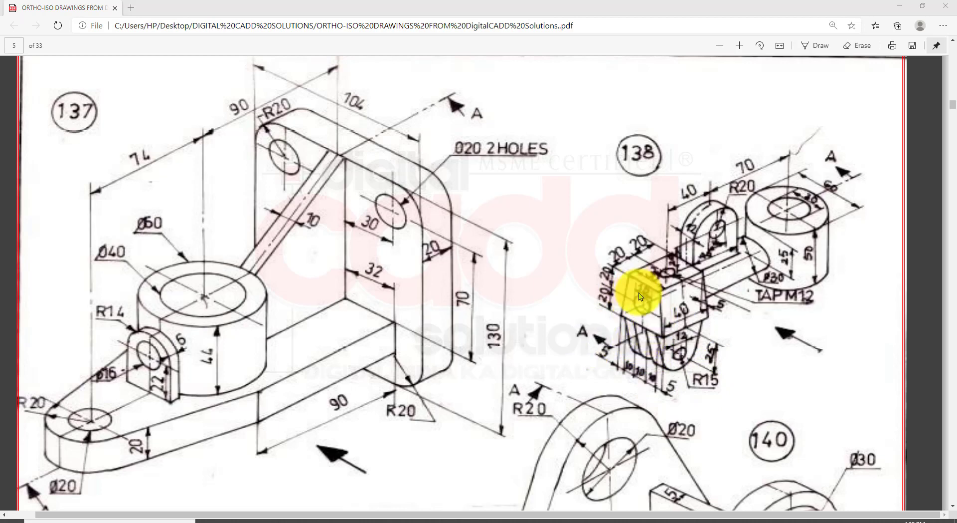
- Switch back to CATIA and open a positioned sketch on the rod's free end face with the implicit origin and orientation
{"action": "left_click", "coordinate": [406, 521]}
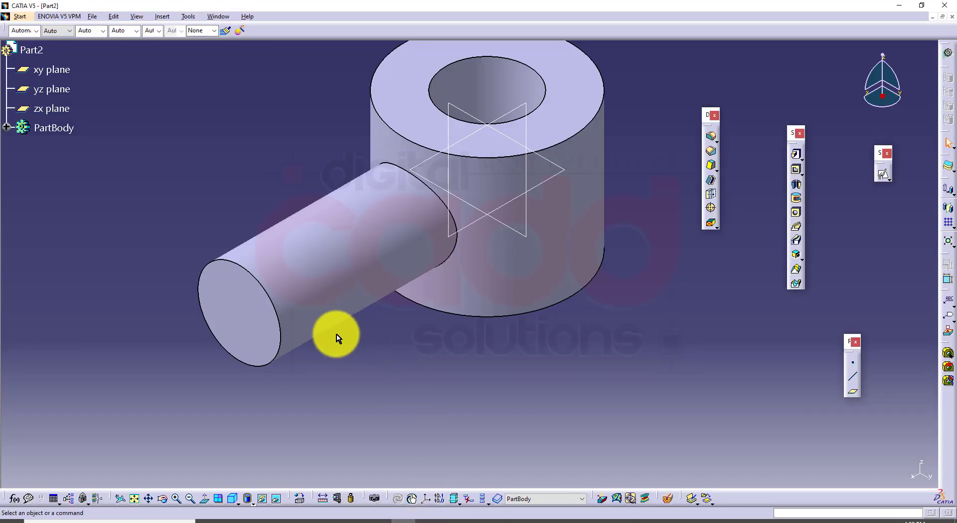
{"action": "middle_click_drag", "start_coordinate": [469, 345], "coordinate": [481, 337]}
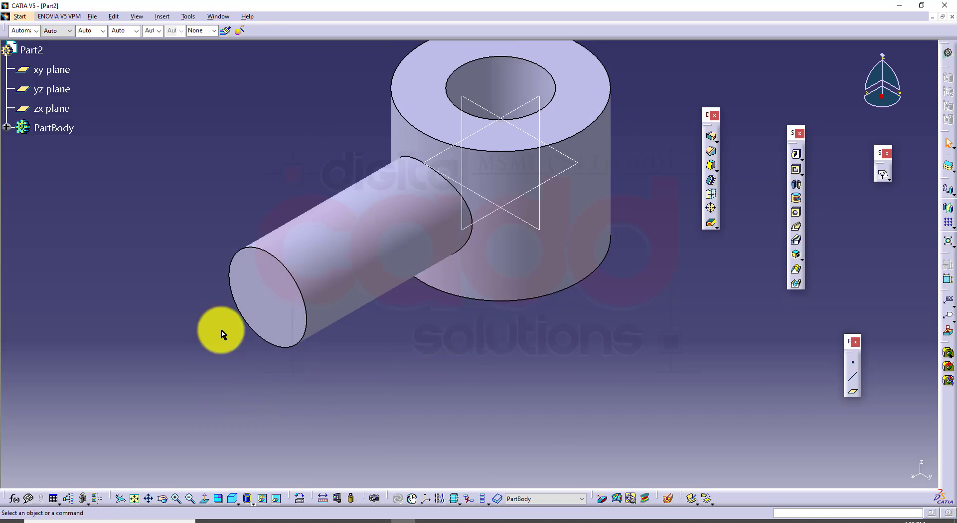
{"action": "left_click", "coordinate": [275, 307]}
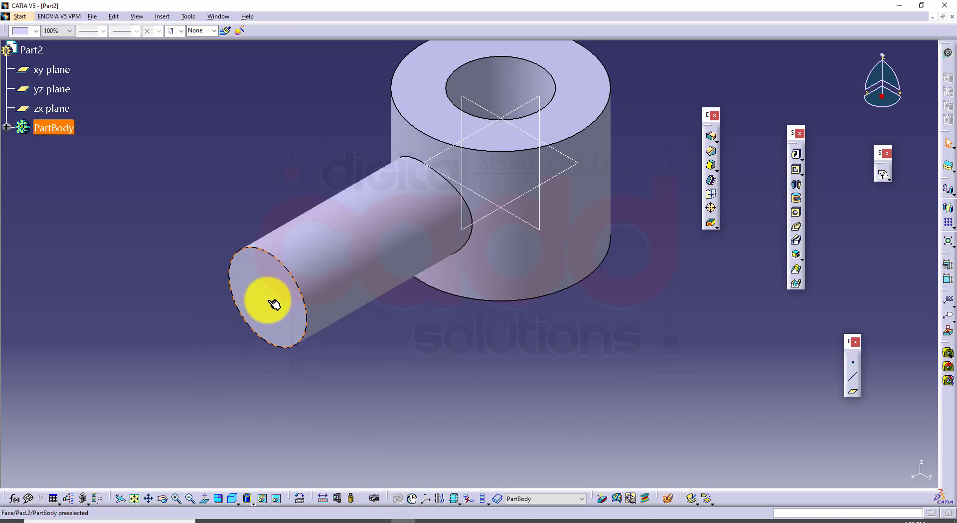
{"action": "left_click", "coordinate": [879, 180]}
{"action": "mouse_move", "coordinate": [513, 320]}
{"action": "middle_mouse_down"}
{"action": "mouse_move", "coordinate": [391, 273]}
{"action": "mouse_move", "coordinate": [392, 297]}
{"action": "mouse_move", "coordinate": [447, 259]}
{"action": "mouse_move", "coordinate": [440, 282]}
{"action": "middle_mouse_up"}
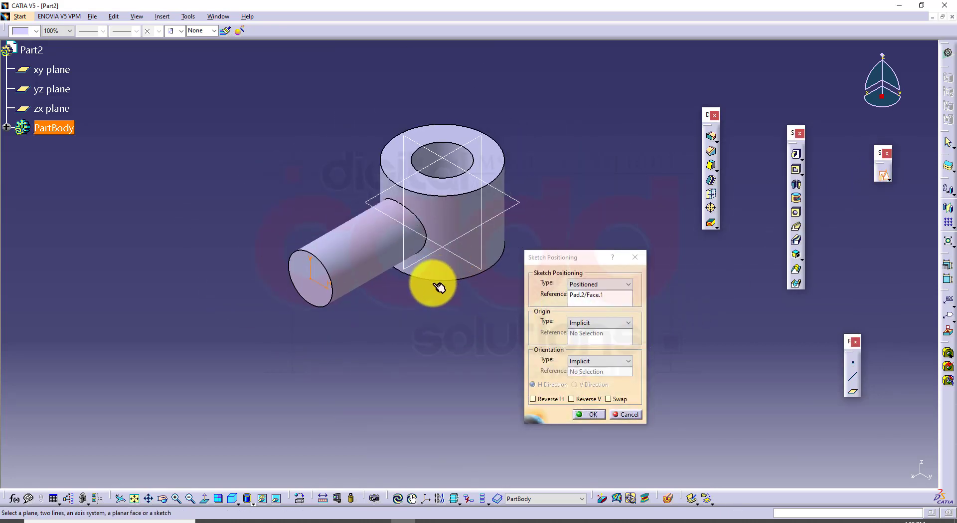
{"action": "middle_click_drag", "start_coordinate": [342, 294], "coordinate": [542, 247]}
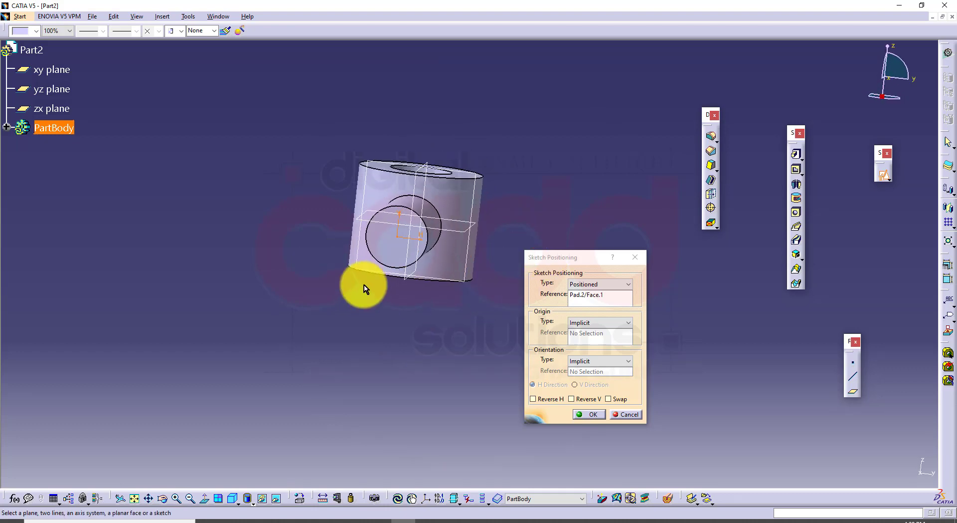
{"action": "left_click", "coordinate": [591, 414]}
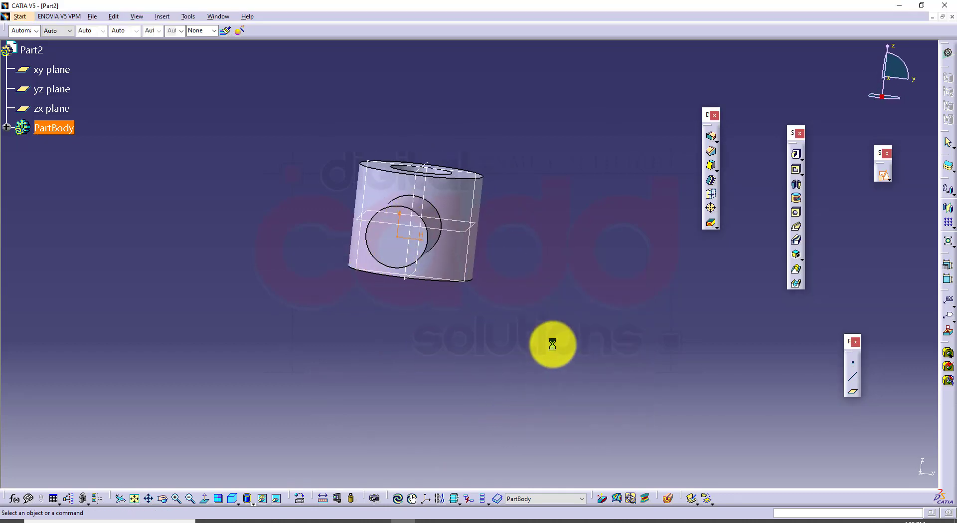
{"action": "left_click", "coordinate": [563, 319]}
{"action": "middle_click_drag", "start_coordinate": [563, 317], "coordinate": [566, 254]}
{"action": "middle_click_drag", "start_coordinate": [622, 336], "coordinate": [614, 314]}
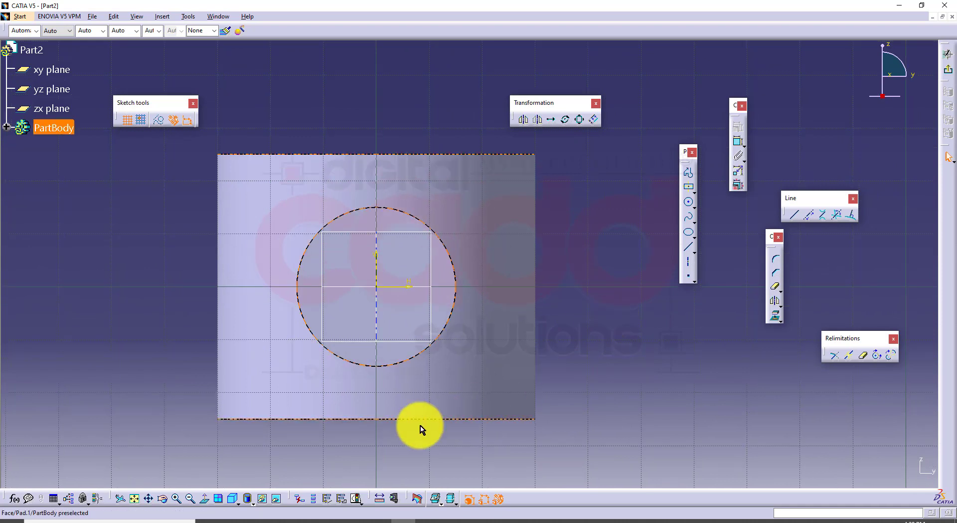
- Sketch a closed trapezoid around the rod's circle, about 27 mm wide at the top, 47 mm at the base and 37 mm high
{"action": "left_click", "coordinate": [689, 172]}
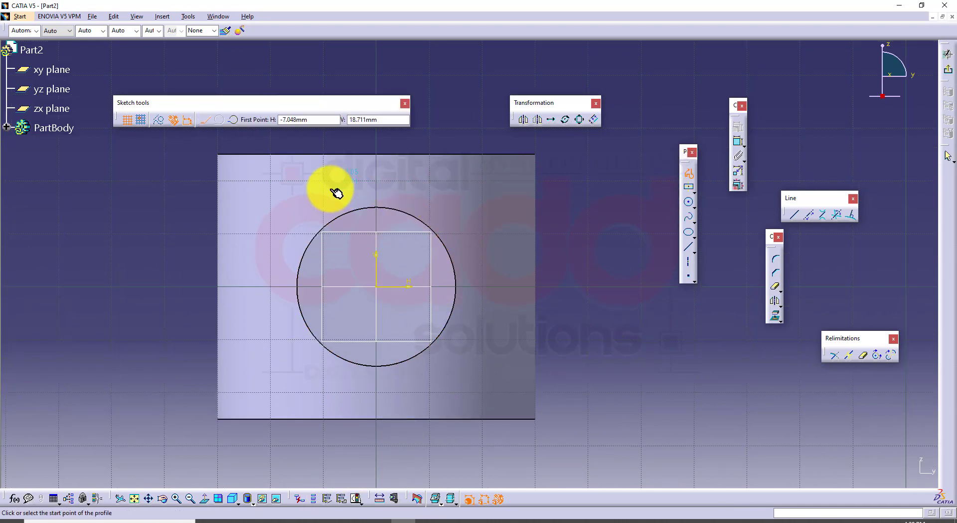
{"action": "left_click", "coordinate": [311, 189]}
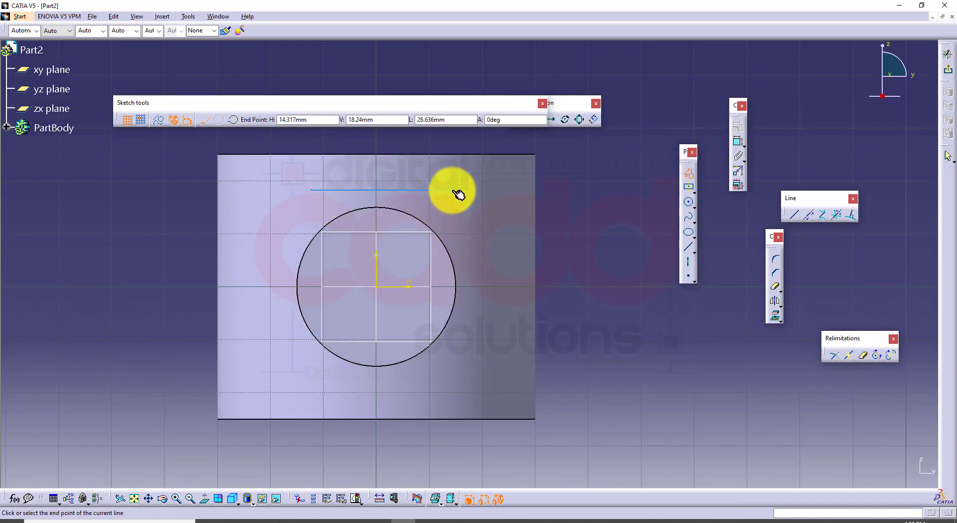
{"action": "left_click", "coordinate": [452, 190]}
{"action": "left_click", "coordinate": [508, 383]}
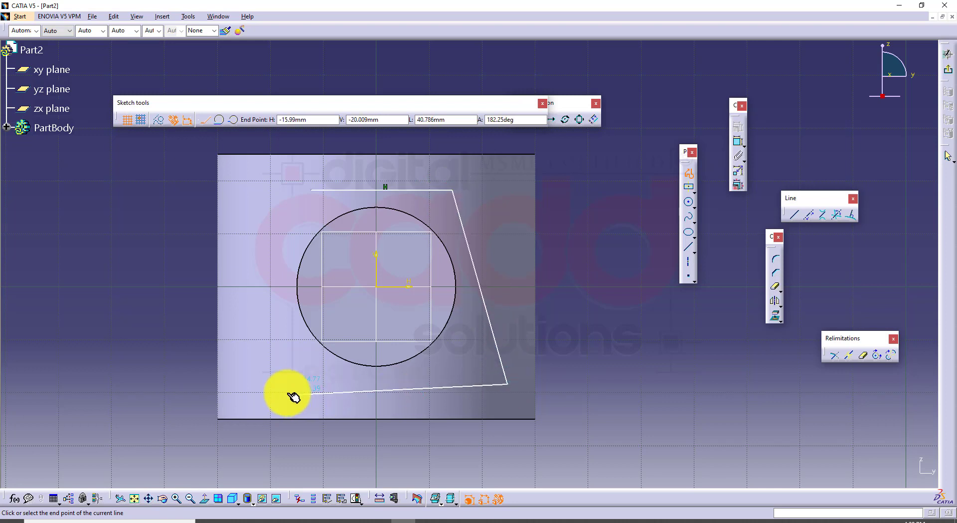
{"action": "left_click", "coordinate": [256, 383]}
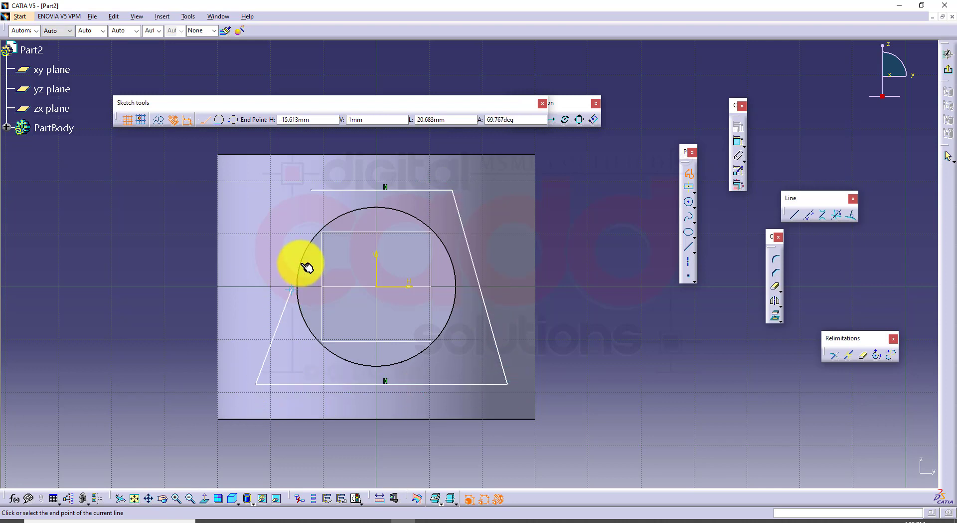
{"action": "left_click", "coordinate": [312, 191]}
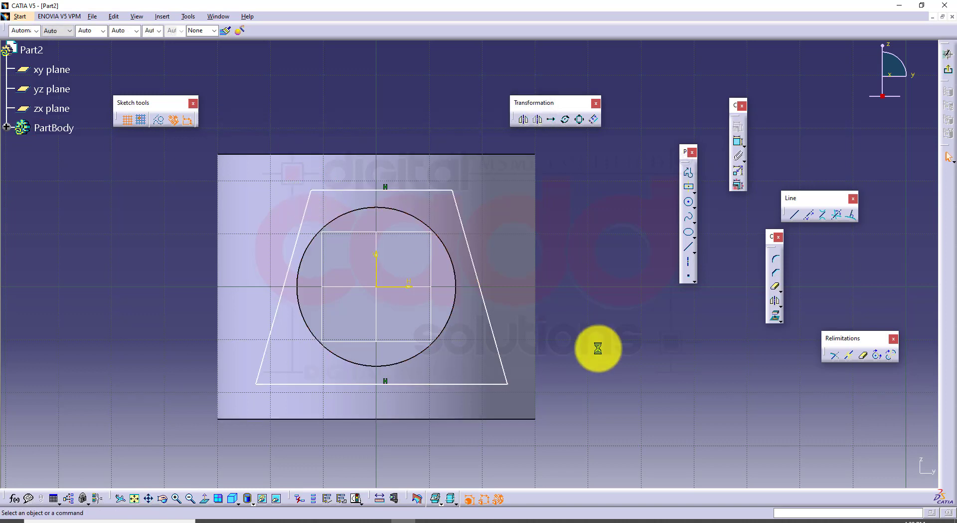
- Dimension the trapezoid's top edge and set its length to 30 mm
{"action": "left_click", "coordinate": [740, 143]}
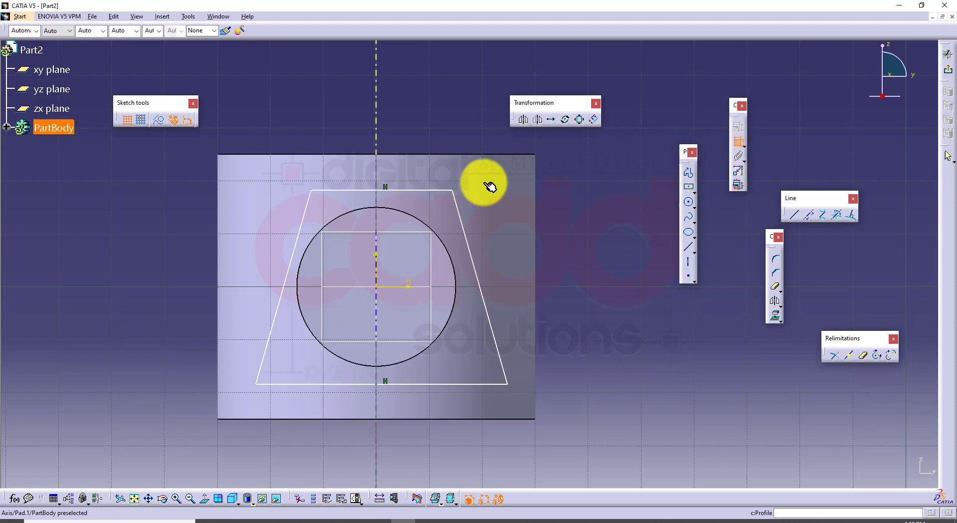
{"action": "left_click", "coordinate": [423, 186]}
{"action": "left_click", "coordinate": [397, 118]}
{"action": "double_click", "coordinate": [399, 116]}
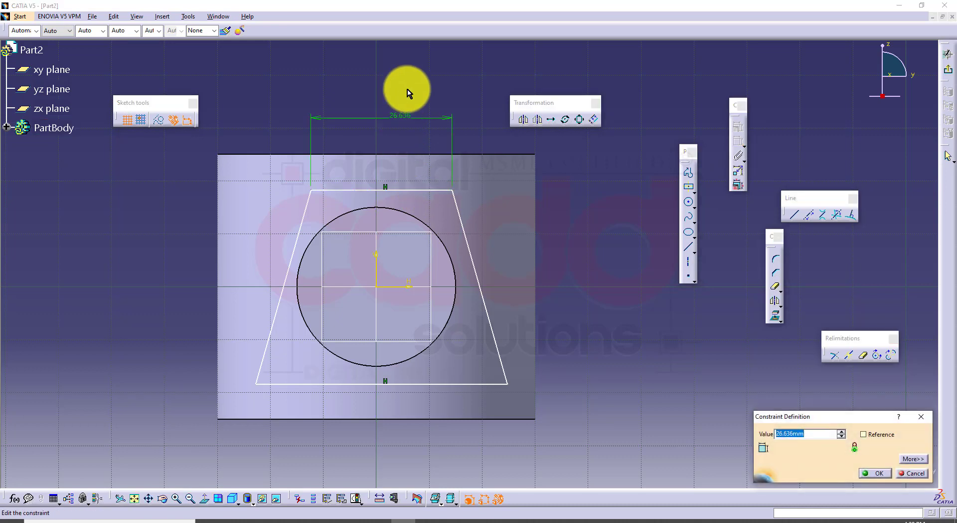
{"action": "type", "text": "30"}
{"action": "key", "text": "Return"}
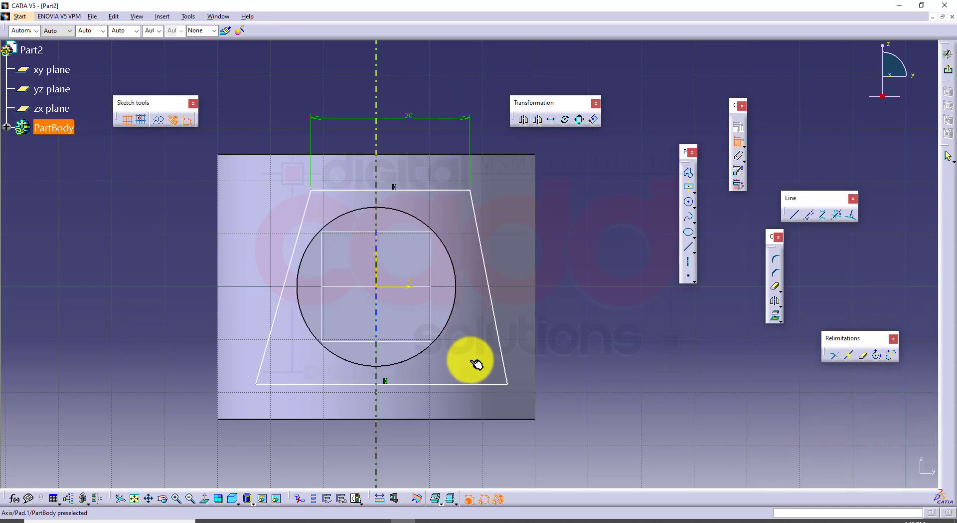
- Dimension the trapezoid's bottom edge and set its length to 40 mm
{"action": "left_click", "coordinate": [486, 382]}
{"action": "left_click", "coordinate": [448, 444]}
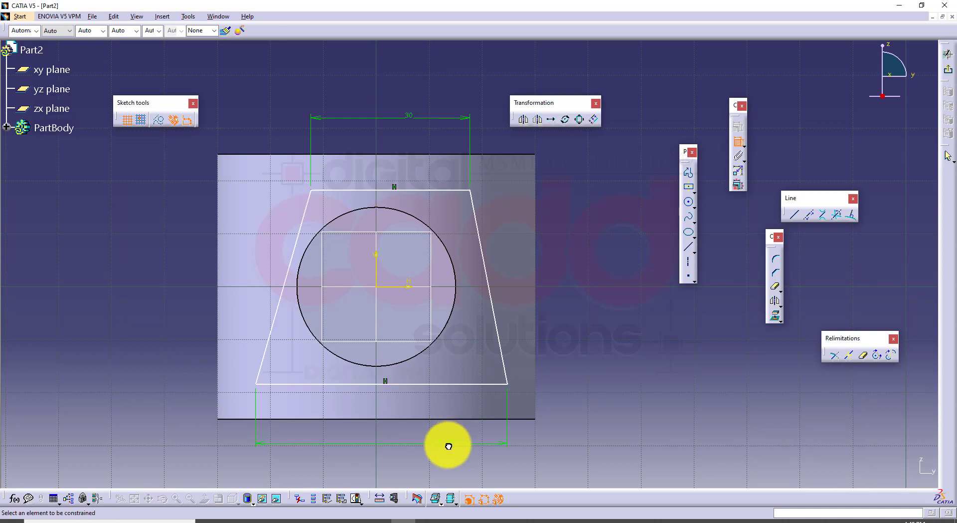
{"action": "double_click", "coordinate": [452, 447]}
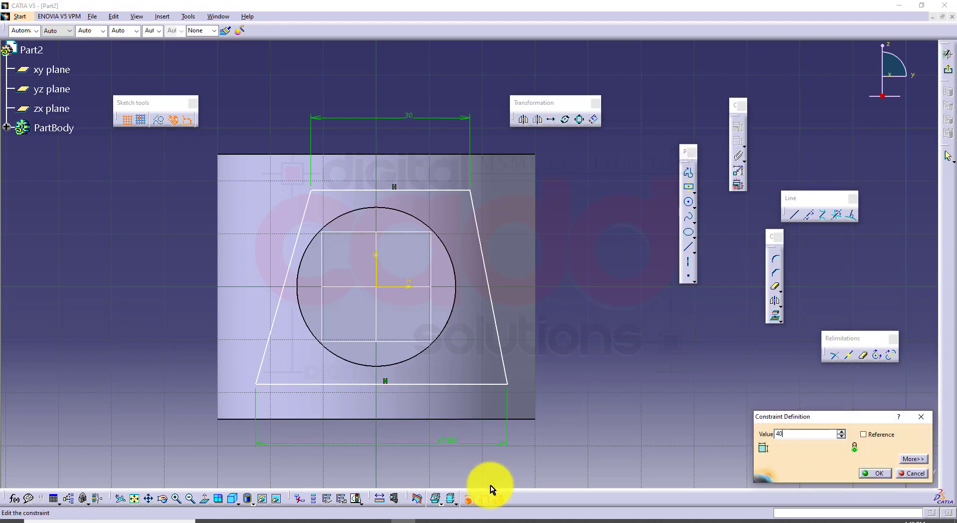
{"action": "key", "text": "Return"}
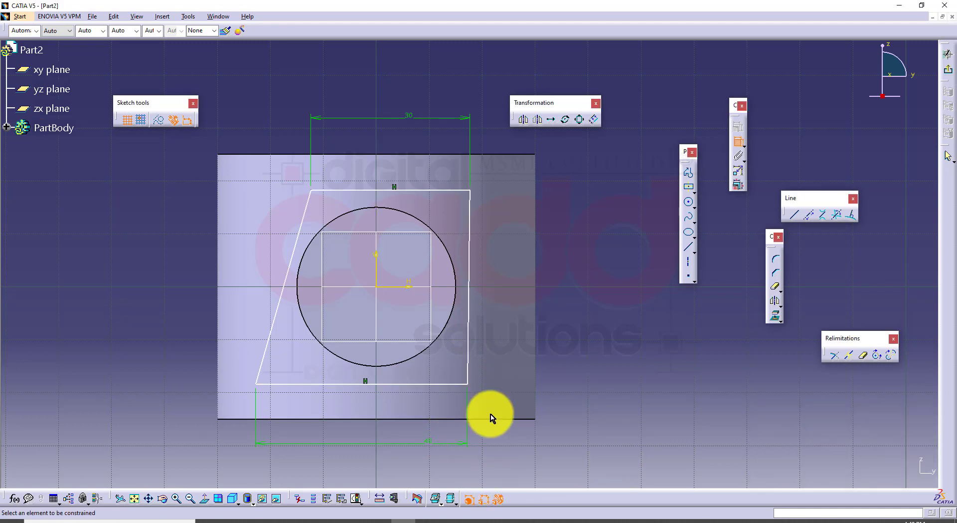
- Dimension the distance between the trapezoid's top and bottom edges and set the height to 40 mm
{"action": "left_click", "coordinate": [454, 190]}
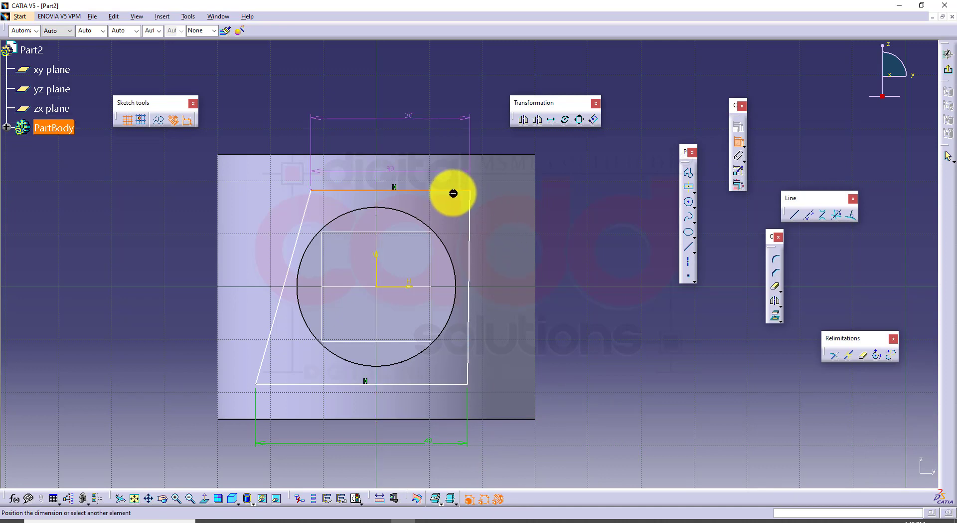
{"action": "left_click", "coordinate": [427, 385]}
{"action": "left_click", "coordinate": [609, 292]}
{"action": "double_click", "coordinate": [611, 292]}
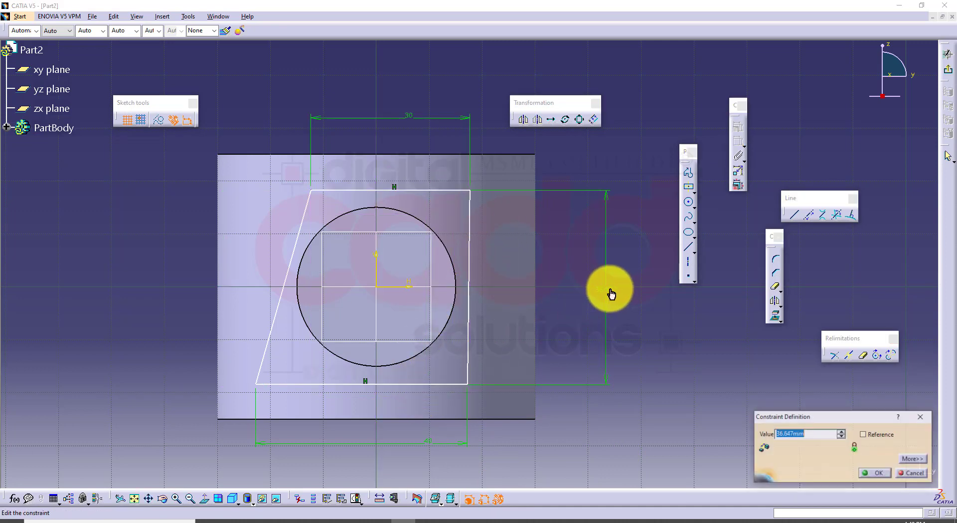
{"action": "key", "text": "Return"}
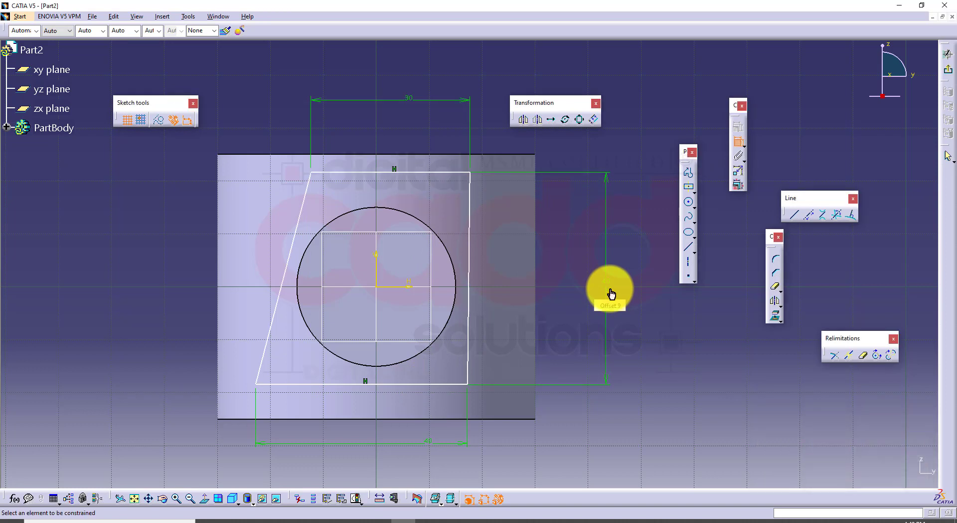
- Constrain the trapezoid's top and bottom edges to be symmetric about the sketch's horizontal axis
{"action": "left_click", "coordinate": [249, 521]}
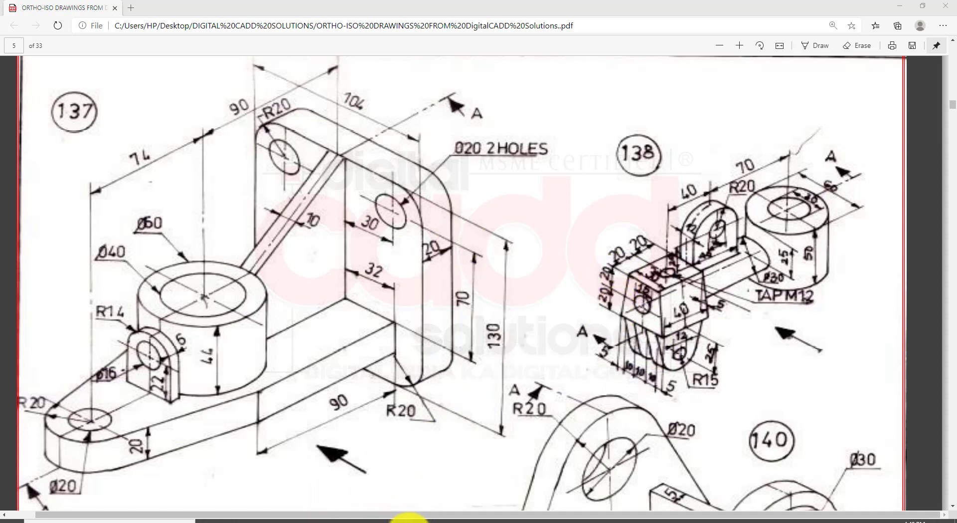
{"action": "left_click", "coordinate": [409, 519]}
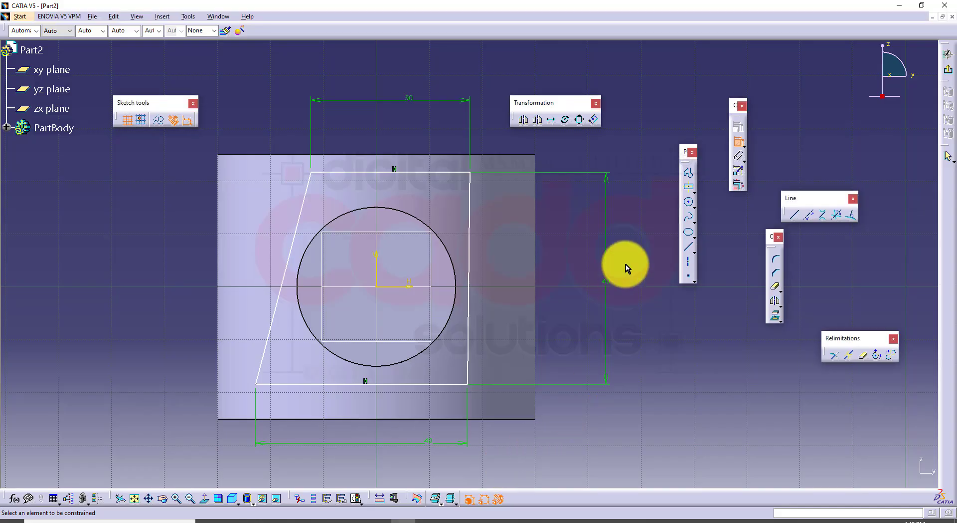
{"action": "left_click", "coordinate": [432, 173]}
{"action": "left_click", "coordinate": [419, 386]}
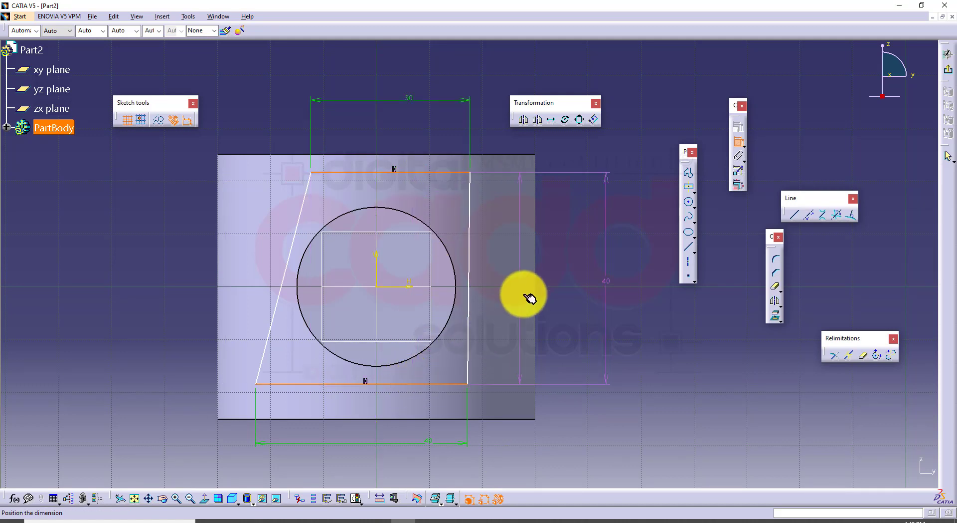
{"action": "right_click", "coordinate": [551, 274]}
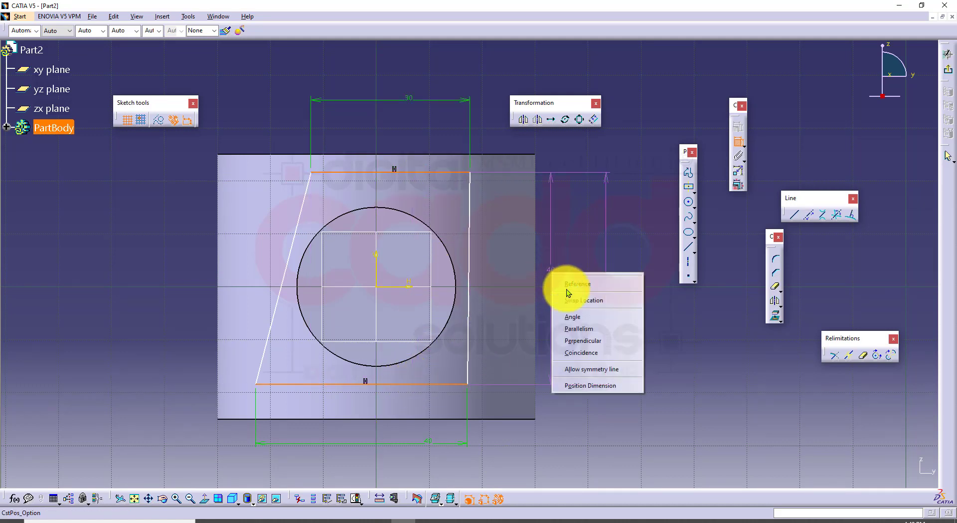
{"action": "left_click", "coordinate": [593, 369]}
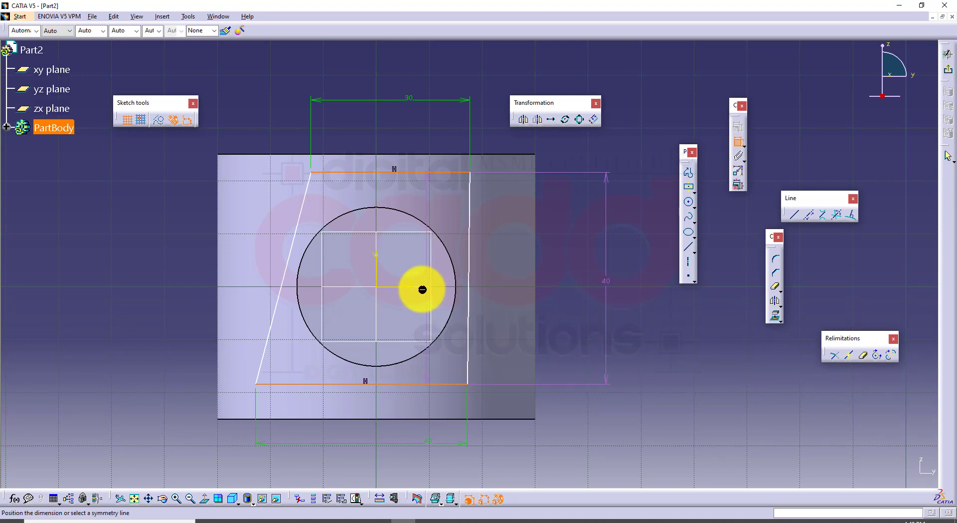
{"action": "left_click", "coordinate": [396, 287]}
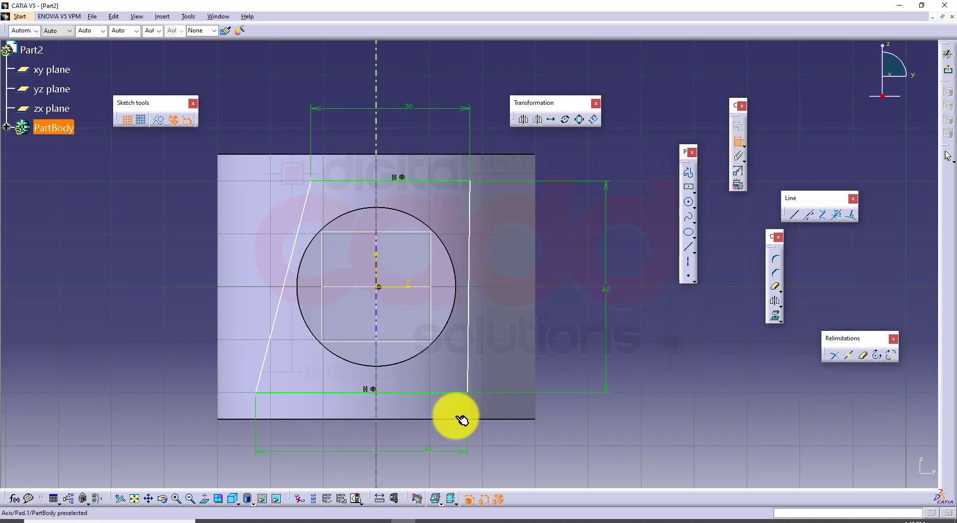
- Constrain the two end points of the trapezoid's bottom edge to be symmetric about the sketch's vertical axis
{"action": "left_click", "coordinate": [258, 398]}
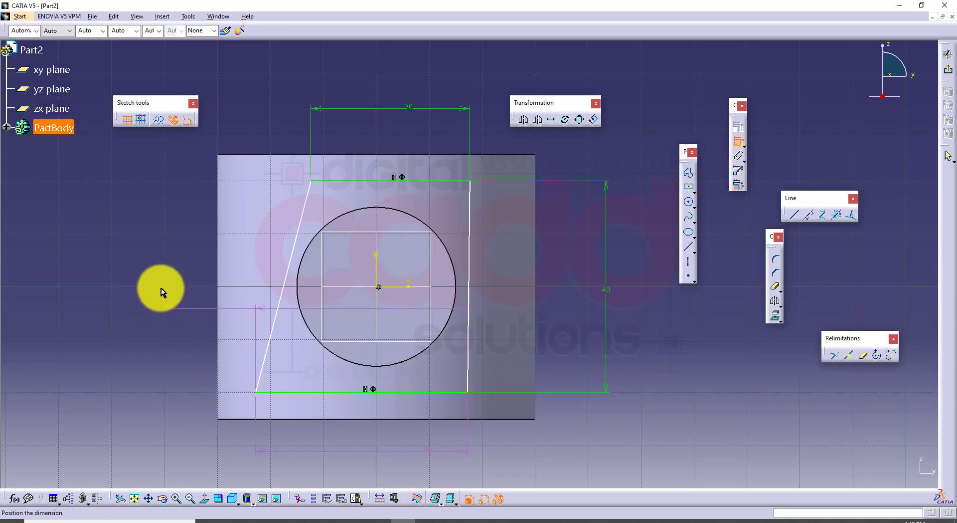
{"action": "right_click", "coordinate": [160, 287]}
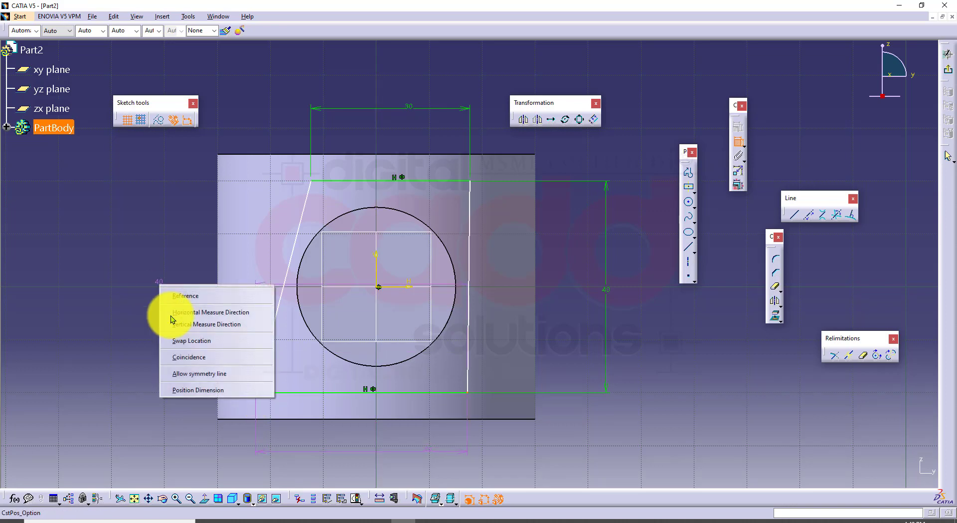
{"action": "left_click", "coordinate": [197, 378]}
{"action": "left_click", "coordinate": [376, 263]}
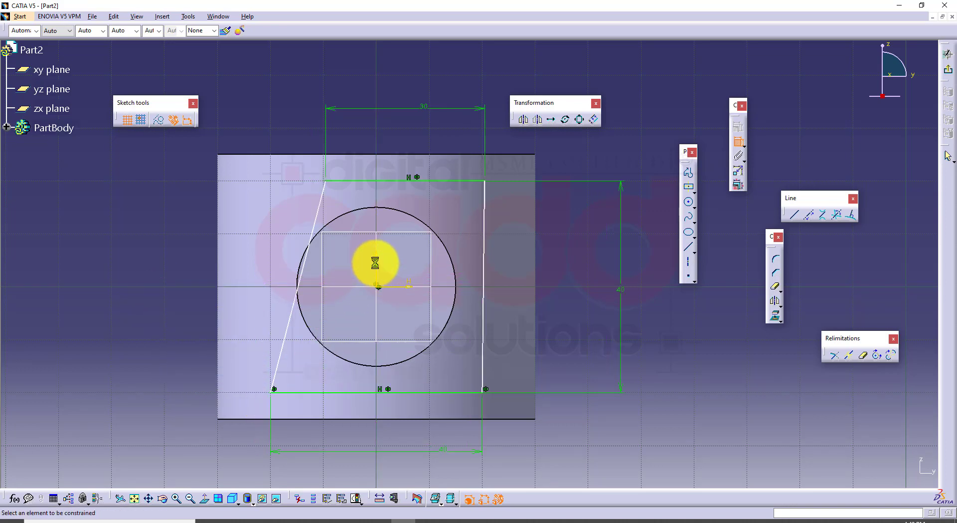
- Dimension the trapezoid's upper-right corner from the vertical axis and set the distance to 15 mm
{"action": "left_click", "coordinate": [484, 180]}
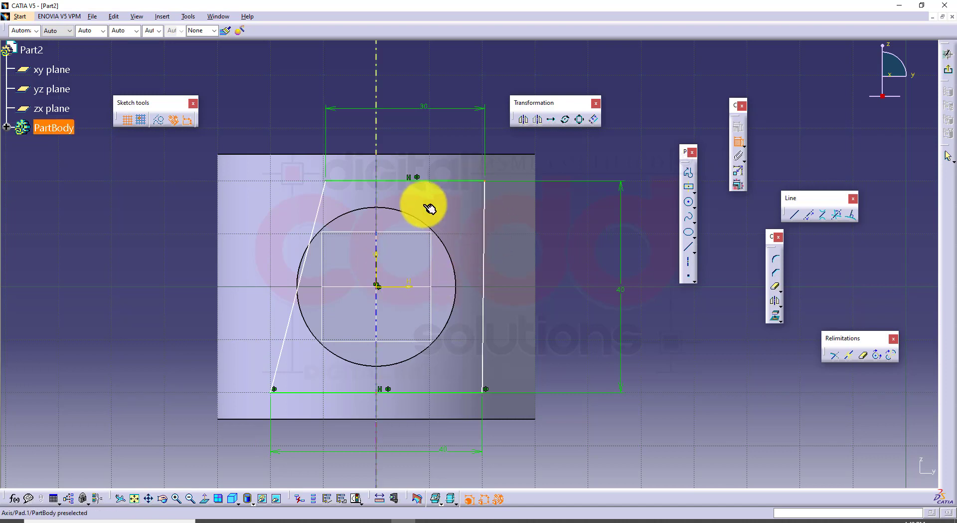
{"action": "left_click", "coordinate": [325, 180]}
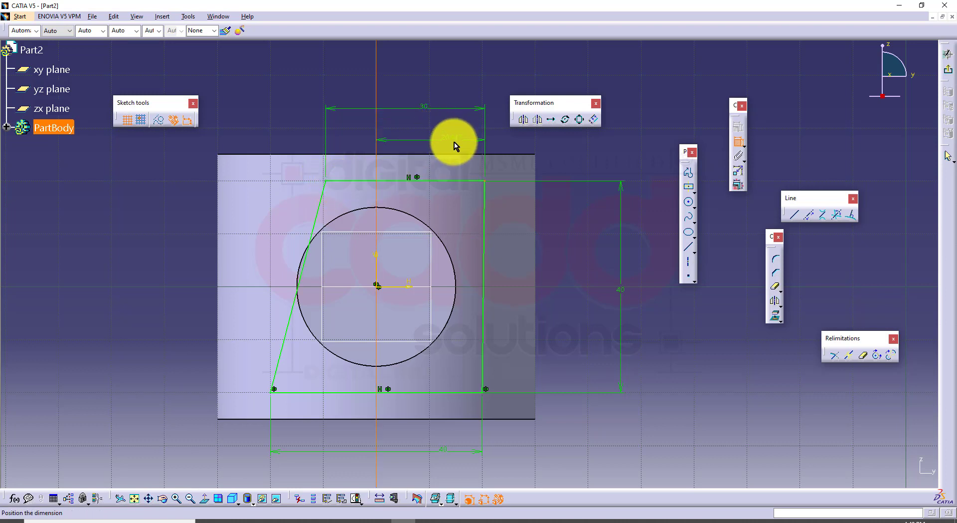
{"action": "left_click", "coordinate": [455, 136]}
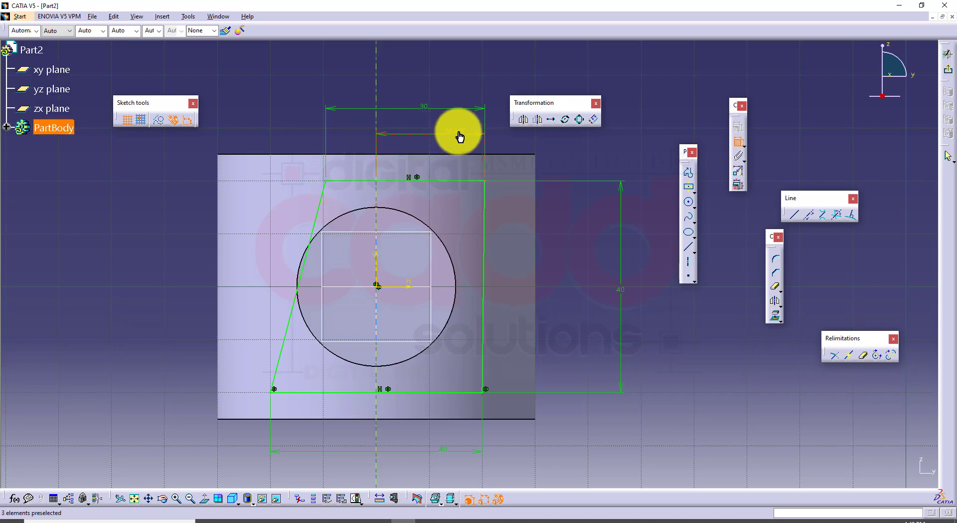
{"action": "double_click", "coordinate": [460, 136]}
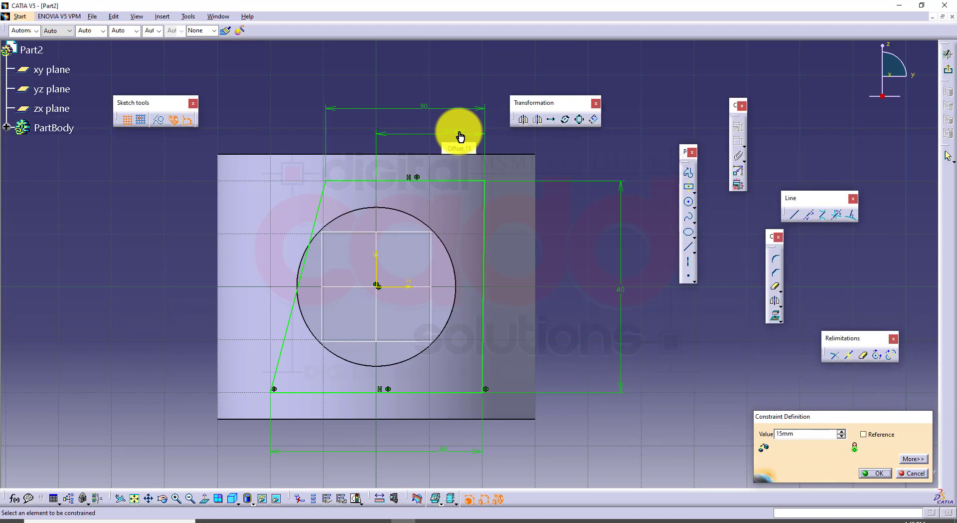
{"action": "key", "text": "Return"}
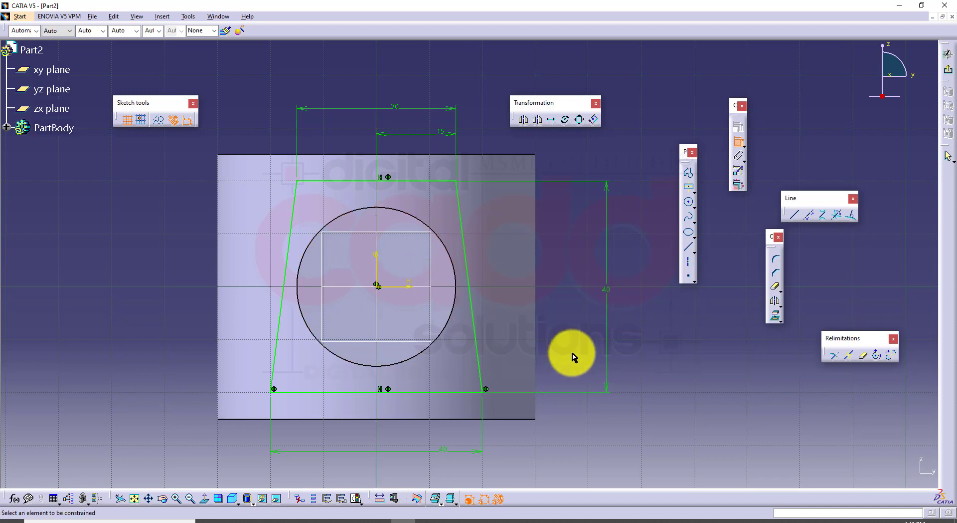
- Exit the trapezoid sketch and check the end block's length in figure 138 of the PDF drawing
{"action": "left_click", "coordinate": [948, 70]}
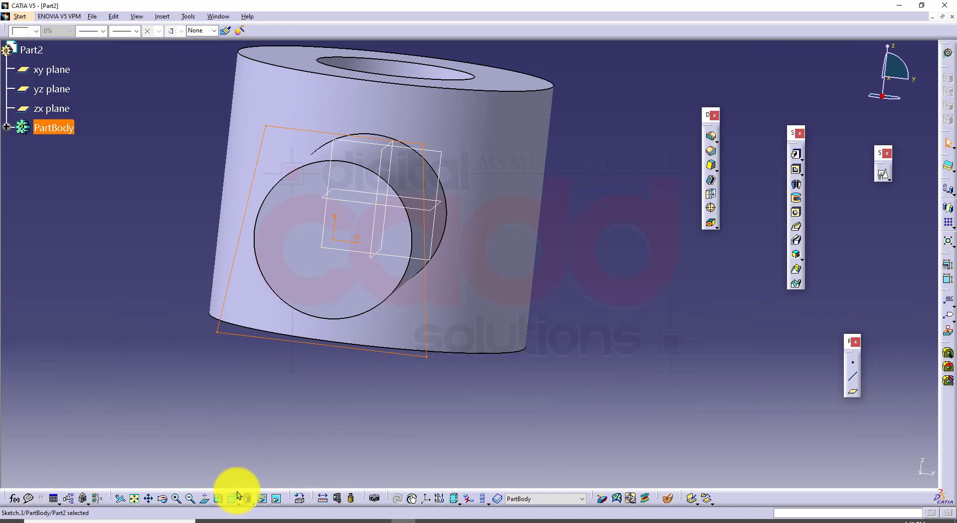
{"action": "left_click", "coordinate": [232, 499]}
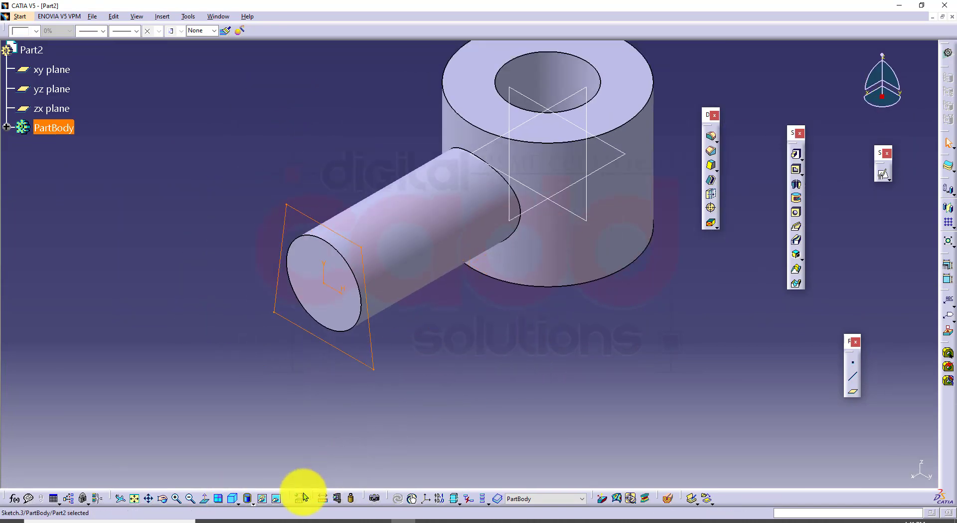
{"action": "left_click", "coordinate": [273, 520]}
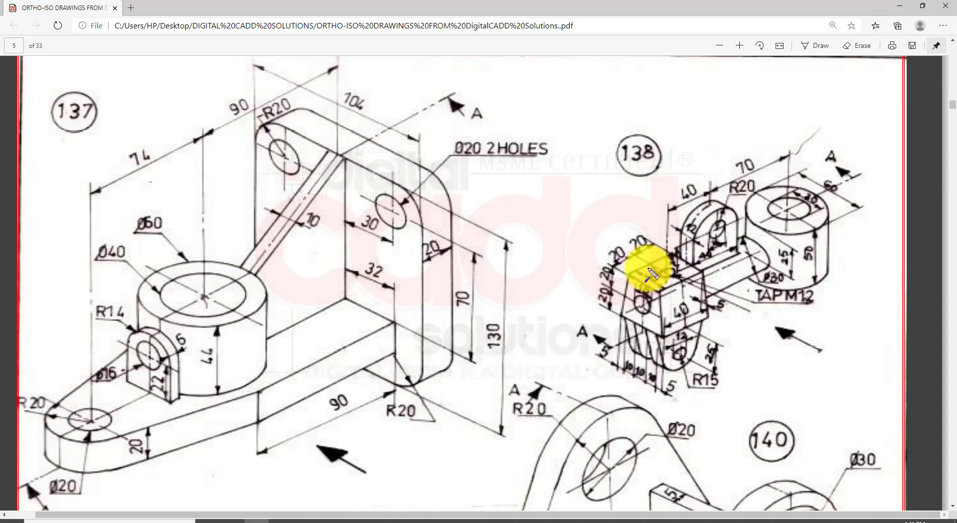
{"action": "left_click_drag", "start_coordinate": [651, 263], "coordinate": [631, 275]}
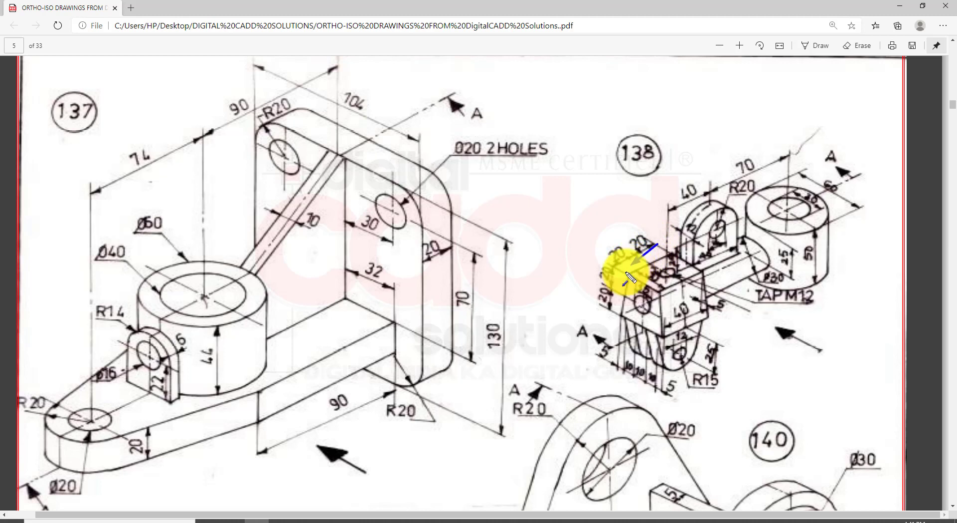
{"action": "left_click_drag", "start_coordinate": [624, 284], "coordinate": [614, 289]}
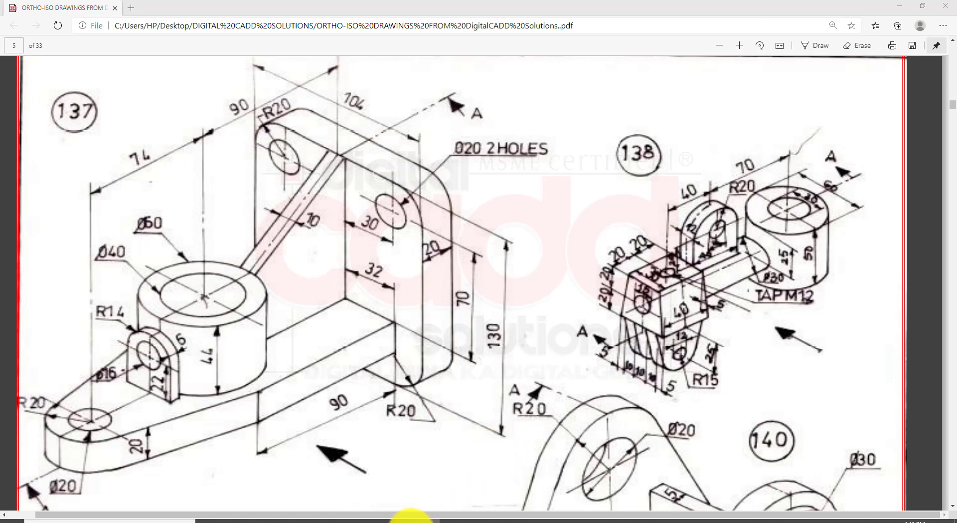
{"action": "left_click", "coordinate": [432, 519]}
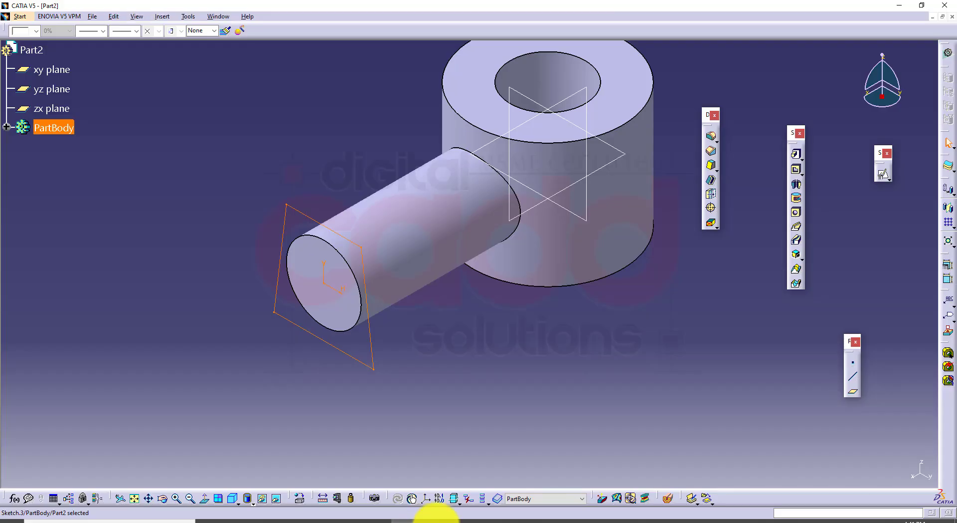
- Pad the trapezoid sketch outward from the rod's end face to a length of 40 mm
{"action": "left_click", "coordinate": [796, 154]}
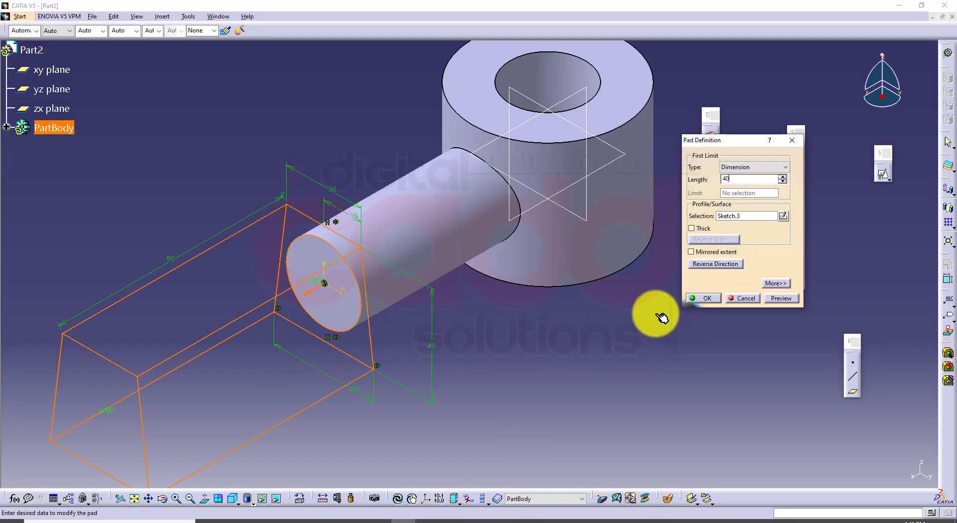
{"action": "type", "text": "40"}
{"action": "key", "text": "Return"}
{"action": "left_click", "coordinate": [530, 330]}
{"action": "middle_click_drag", "start_coordinate": [530, 330], "coordinate": [487, 443]}
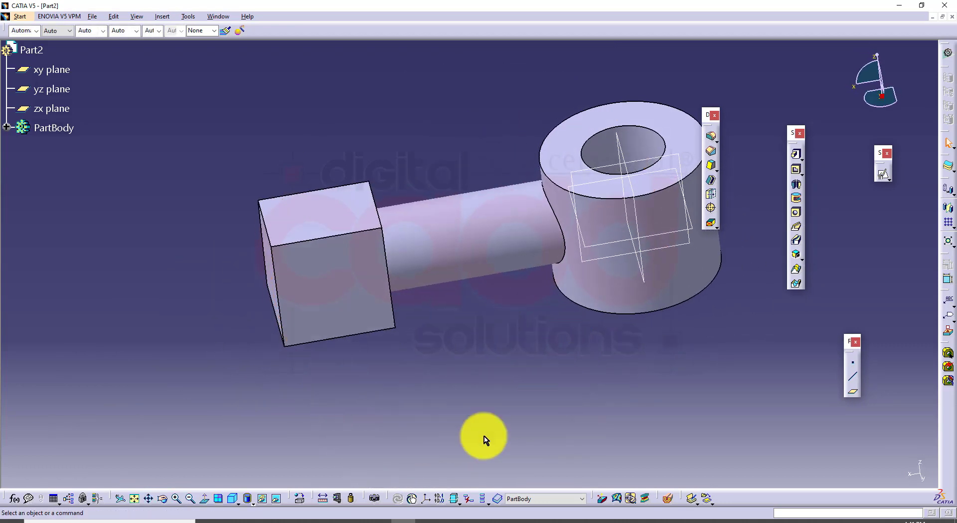
{"action": "left_click", "coordinate": [228, 501]}
{"action": "mouse_move", "coordinate": [368, 314]}
{"action": "middle_mouse_down"}
{"action": "mouse_move", "coordinate": [449, 263]}
{"action": "mouse_move", "coordinate": [526, 154]}
{"action": "mouse_move", "coordinate": [376, 304]}
{"action": "middle_mouse_up"}
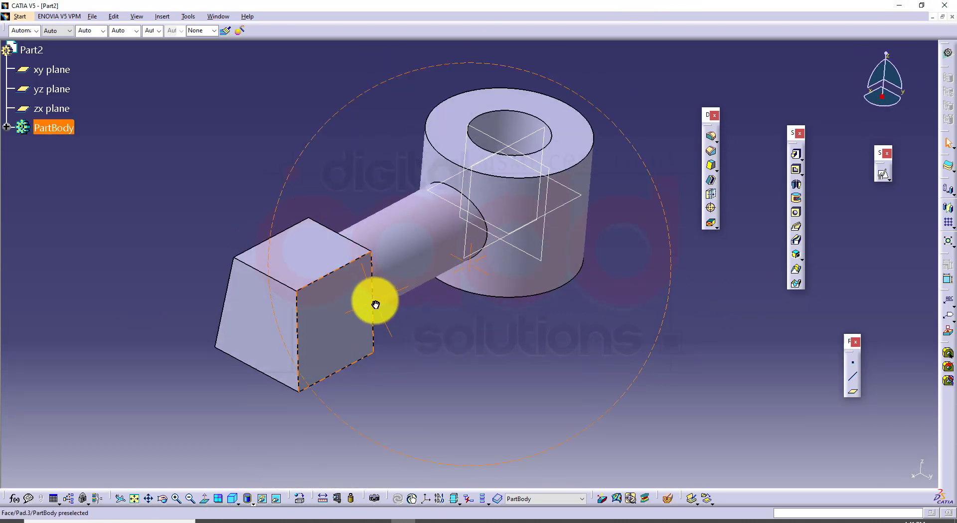
{"action": "left_click", "coordinate": [231, 500]}
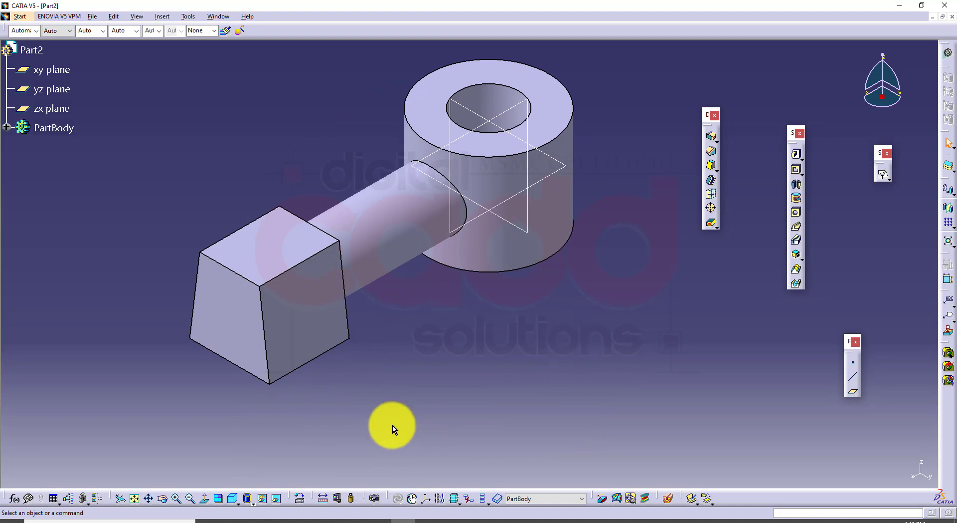
- Examine the rounded lugs under the end block in figure 138 of the PDF, marking their widths and spacing, and compare with the model
{"action": "left_click", "coordinate": [252, 519]}
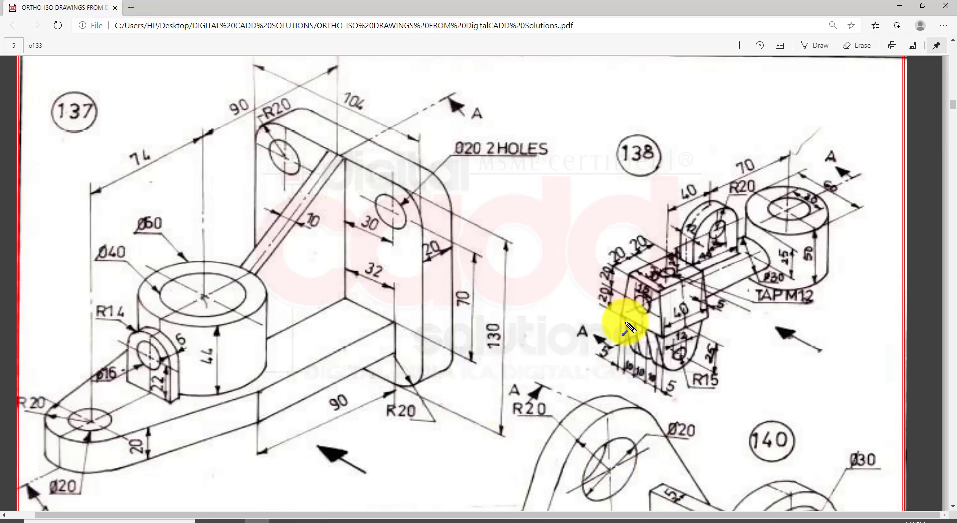
{"action": "mouse_move", "coordinate": [814, 449]}
{"action": "left_mouse_down"}
{"action": "mouse_move", "coordinate": [733, 404]}
{"action": "mouse_move", "coordinate": [685, 352]}
{"action": "left_mouse_up"}
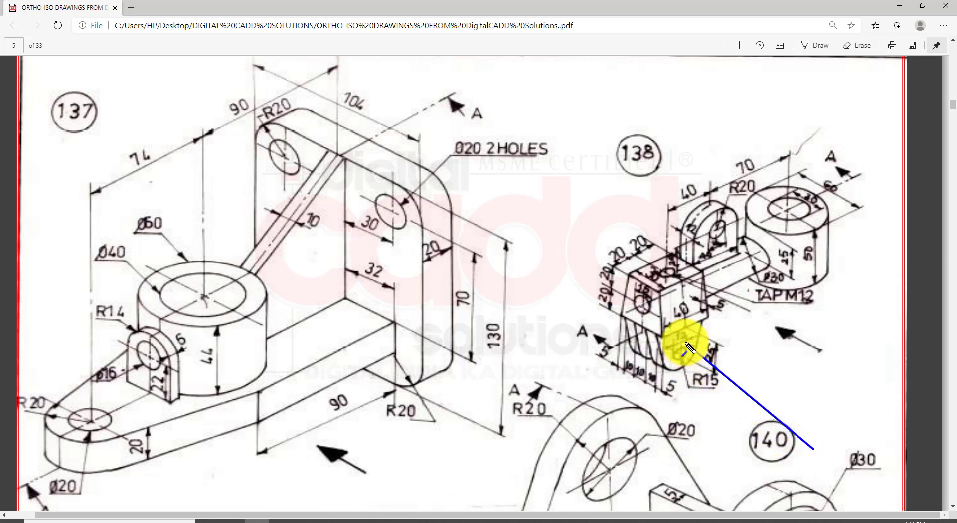
{"action": "left_click_drag", "start_coordinate": [670, 430], "coordinate": [645, 356]}
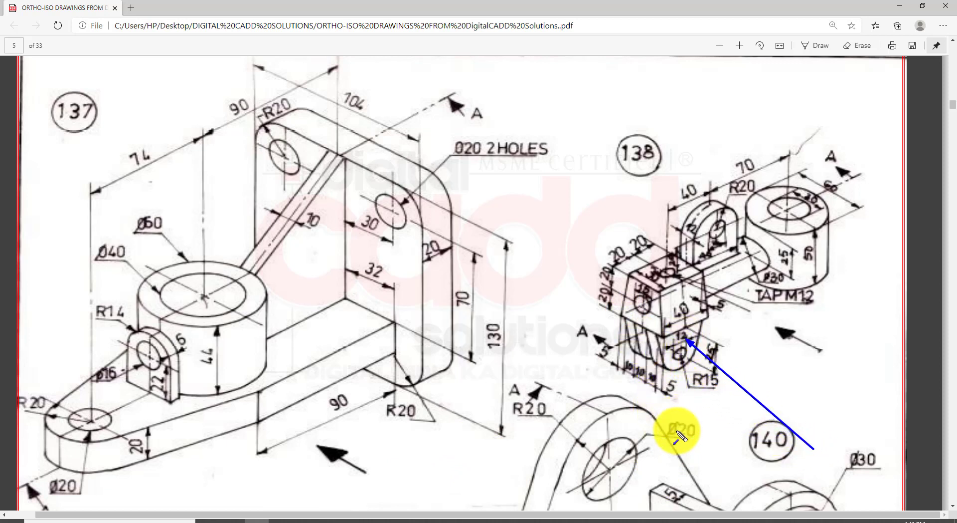
{"action": "key", "text": "ctrl+z"}
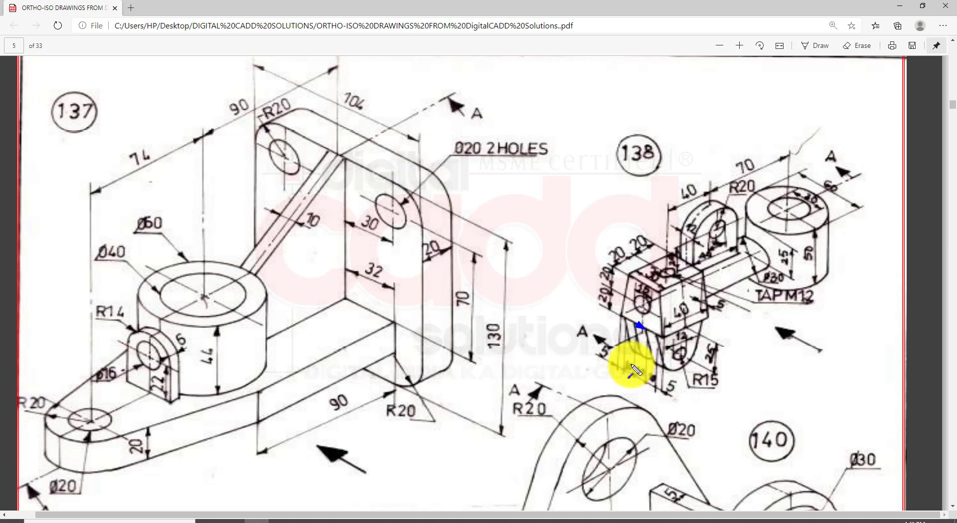
{"action": "left_click_drag", "start_coordinate": [633, 362], "coordinate": [648, 385]}
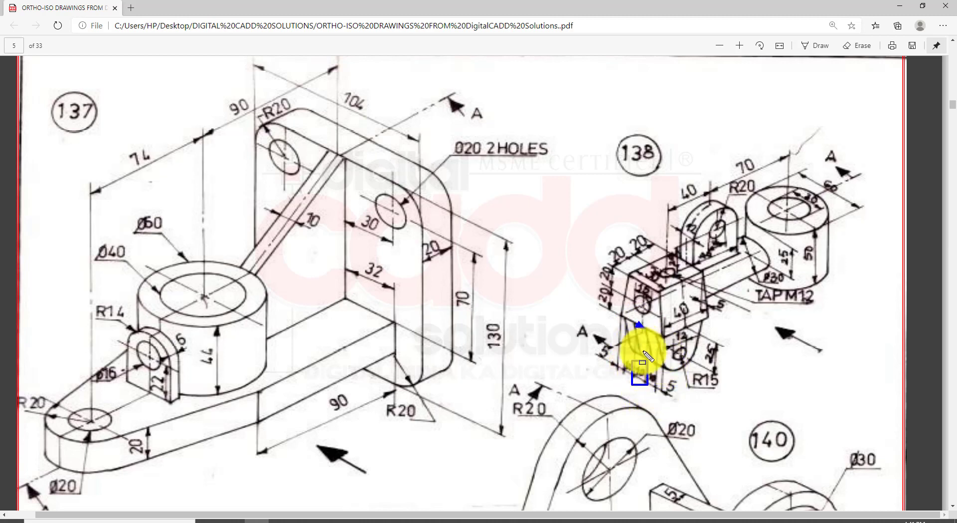
{"action": "left_click_drag", "start_coordinate": [647, 366], "coordinate": [661, 391]}
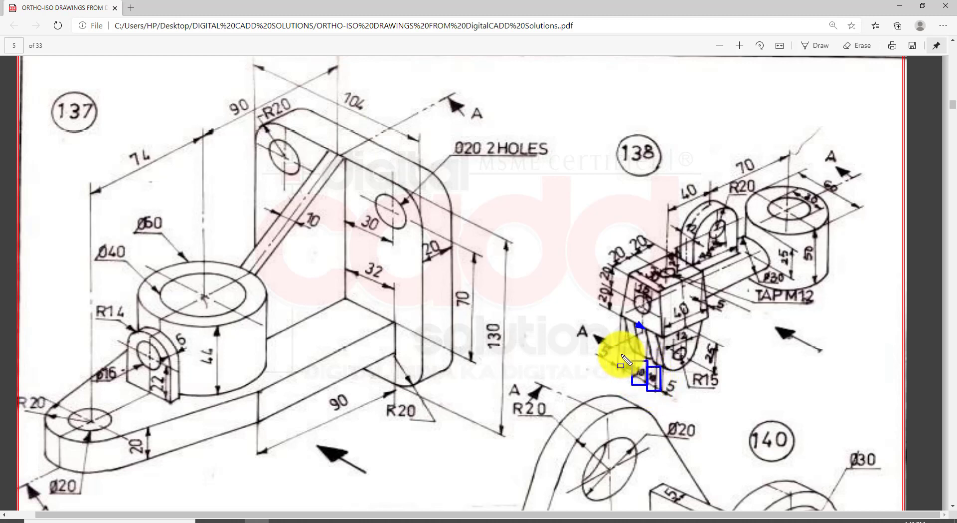
{"action": "left_click_drag", "start_coordinate": [623, 356], "coordinate": [633, 372]}
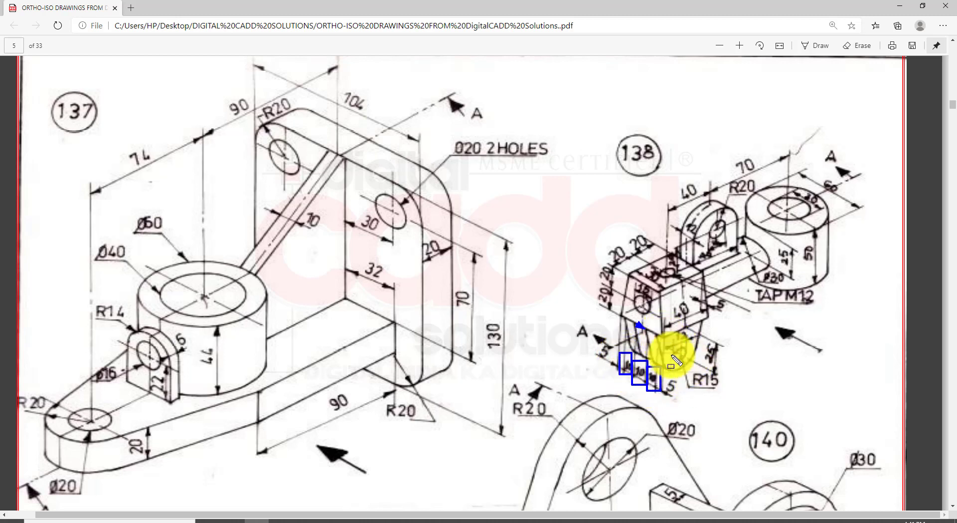
{"action": "key", "text": "Escape"}
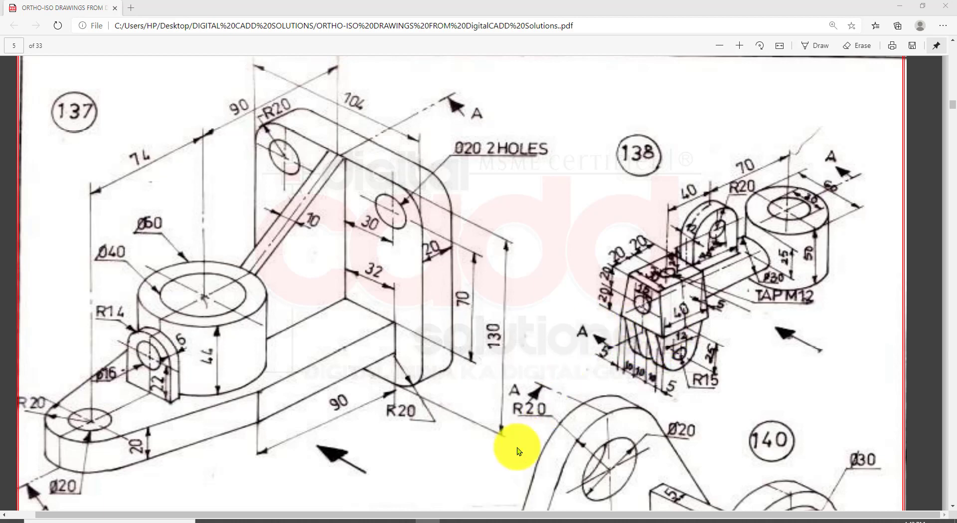
{"action": "left_click", "coordinate": [409, 522]}
{"action": "middle_click_drag", "start_coordinate": [558, 291], "coordinate": [552, 301]}
{"action": "middle_click_drag", "start_coordinate": [470, 284], "coordinate": [489, 240]}
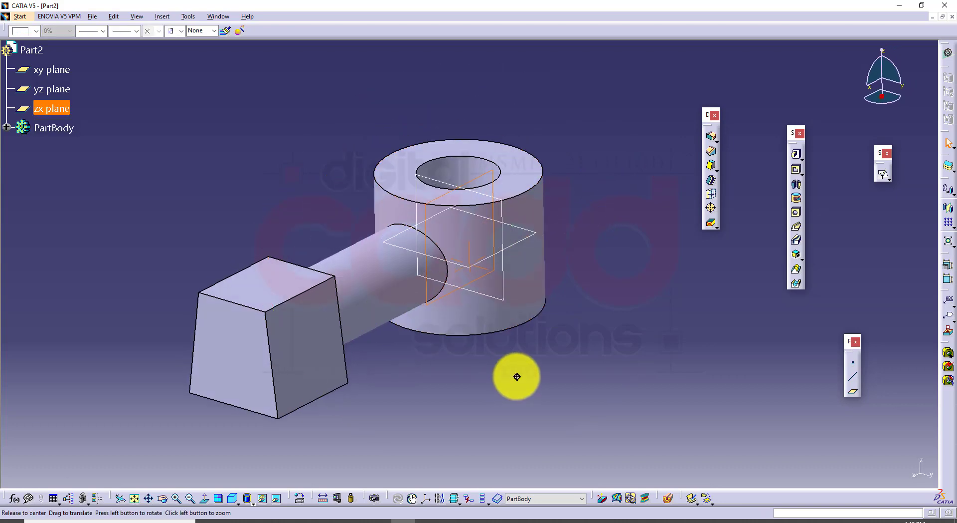
{"action": "mouse_move", "coordinate": [515, 375]}
{"action": "middle_mouse_down"}
{"action": "mouse_move", "coordinate": [376, 362]}
{"action": "mouse_move", "coordinate": [652, 342]}
{"action": "mouse_move", "coordinate": [613, 283]}
{"action": "mouse_move", "coordinate": [652, 273]}
{"action": "mouse_move", "coordinate": [519, 380]}
{"action": "middle_mouse_up"}
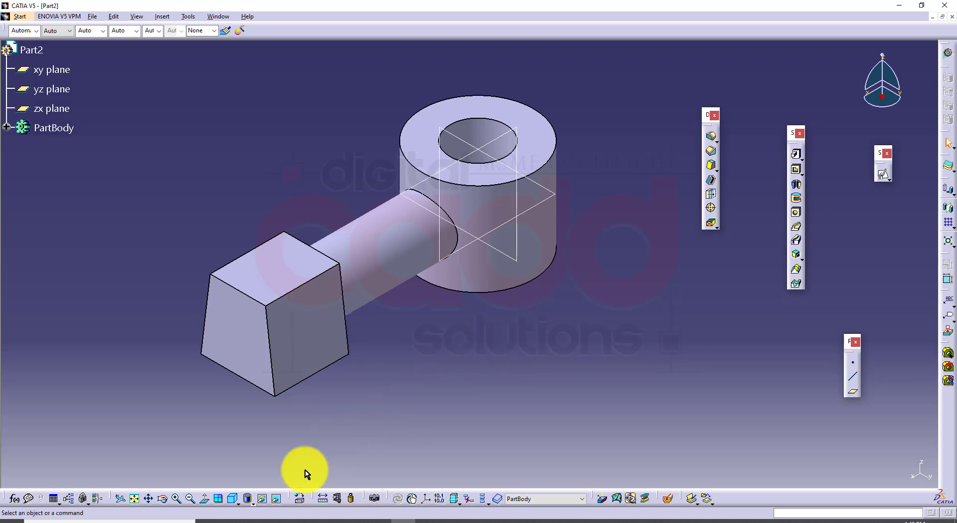
{"action": "left_click", "coordinate": [258, 520]}
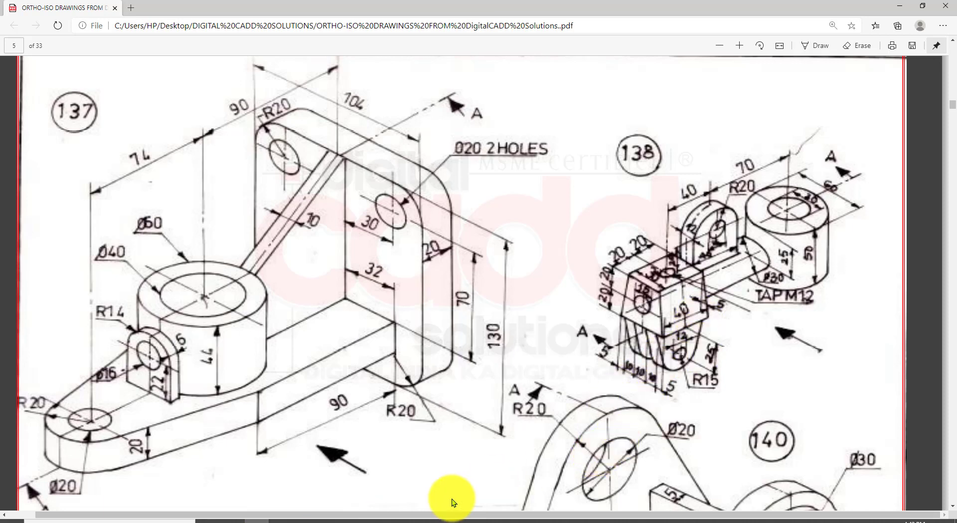
- Switch back to CATIA and create a positioned sketch on the zx plane for the lower lug profile
{"action": "left_click", "coordinate": [401, 519]}
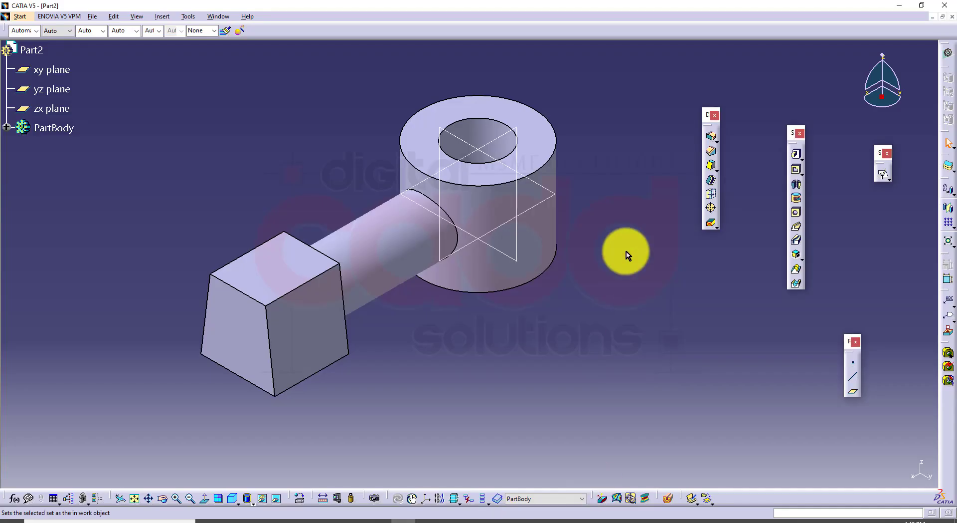
{"action": "left_click", "coordinate": [496, 143]}
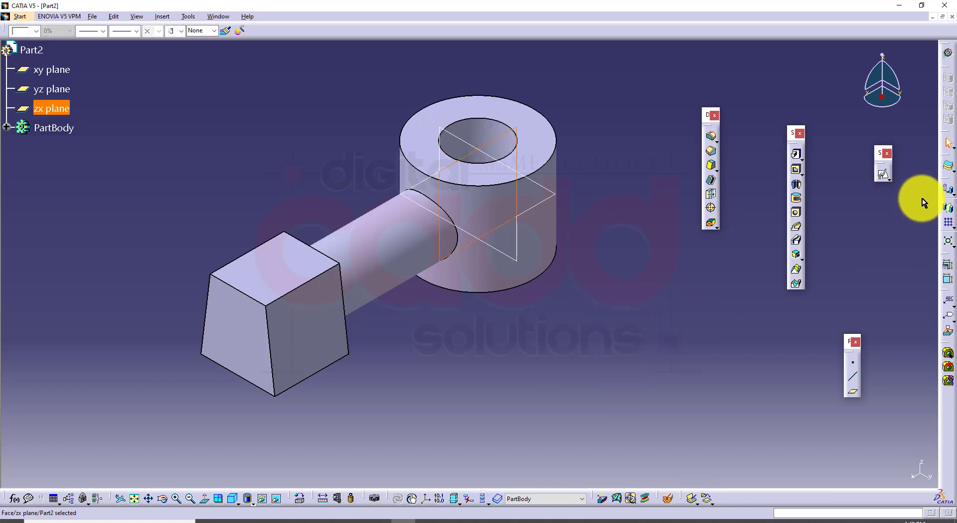
{"action": "left_click", "coordinate": [885, 173]}
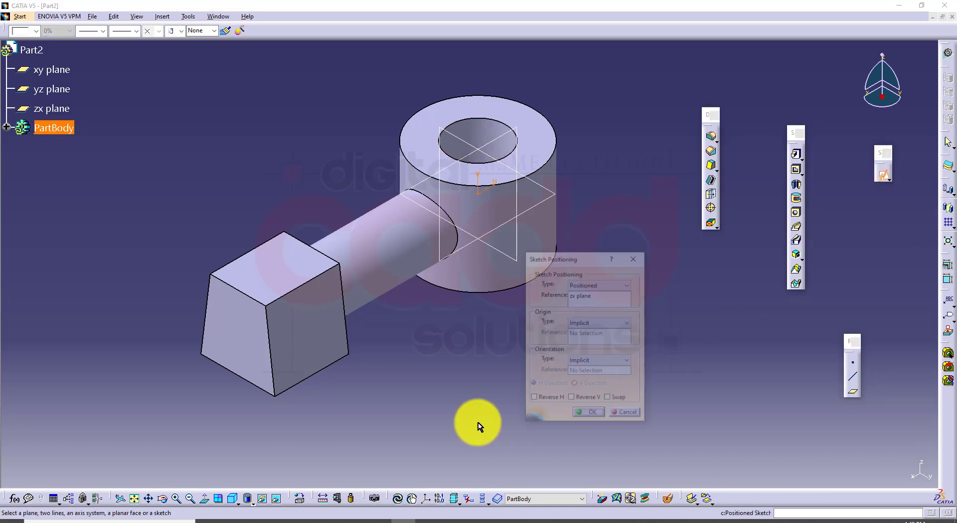
{"action": "left_click", "coordinate": [589, 412]}
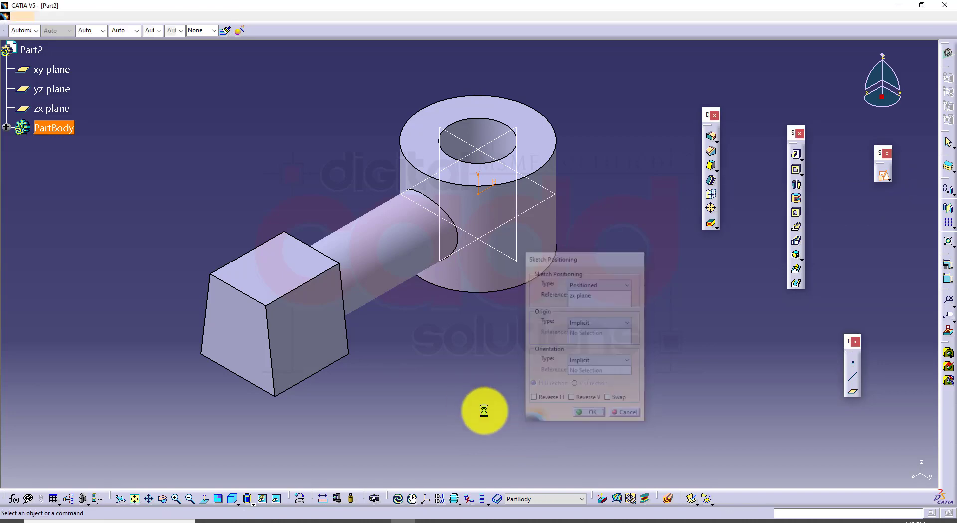
- Project the end block's lower edge into the lug sketch as reference geometry
{"action": "mouse_move", "coordinate": [209, 214]}
{"action": "middle_mouse_down"}
{"action": "mouse_move", "coordinate": [363, 274]}
{"action": "mouse_move", "coordinate": [363, 247]}
{"action": "middle_mouse_up"}
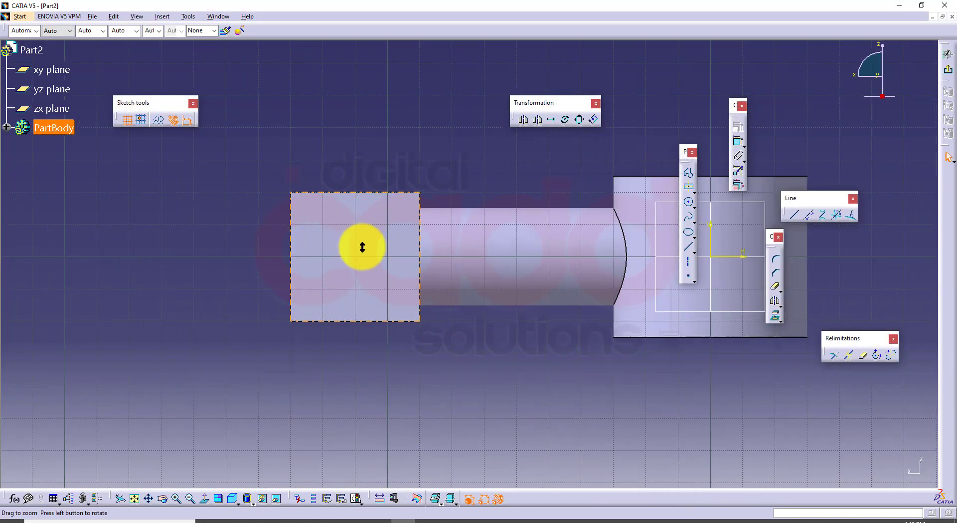
{"action": "middle_click_drag", "start_coordinate": [409, 362], "coordinate": [397, 345]}
{"action": "left_click", "coordinate": [392, 306]}
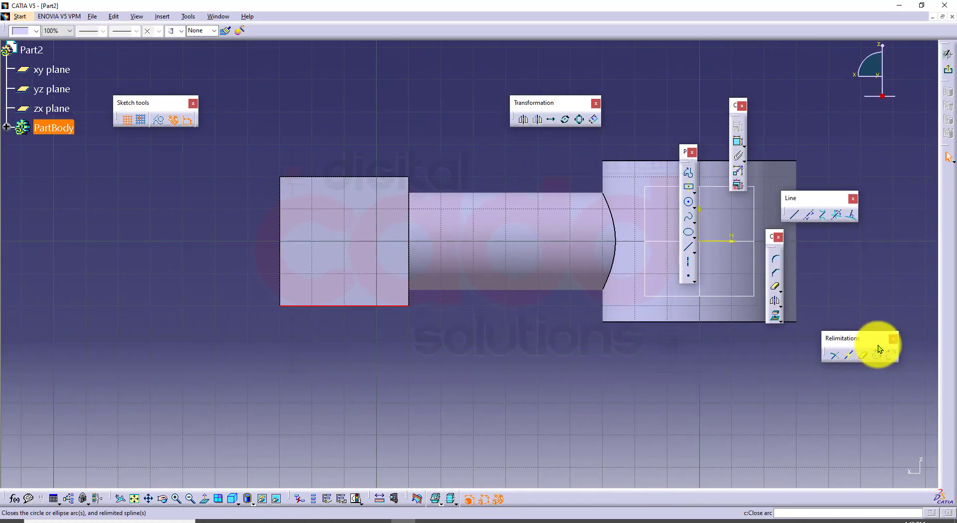
{"action": "left_click", "coordinate": [775, 316]}
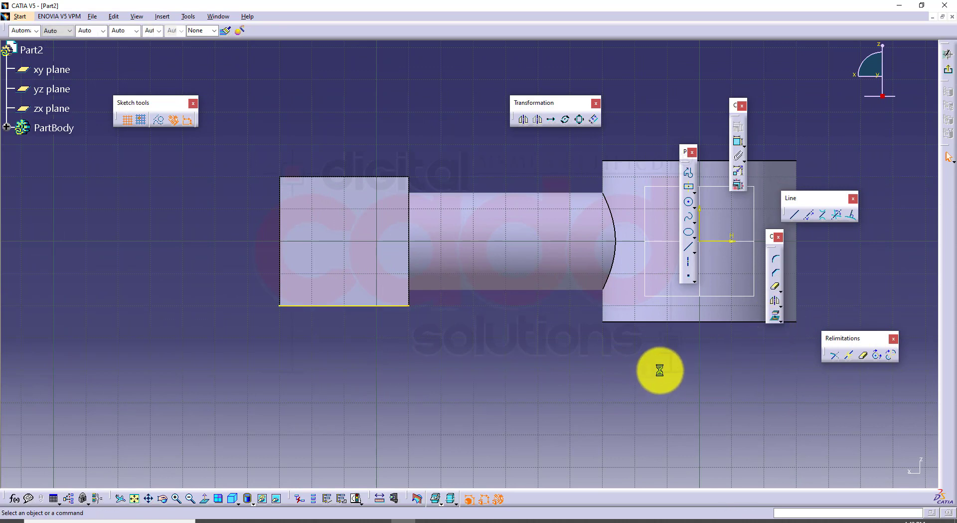
- Sketch the lug profile from the projected edge's endpoints as two converging lines joined by a rounded arc at the lower end
{"action": "left_click", "coordinate": [689, 173]}
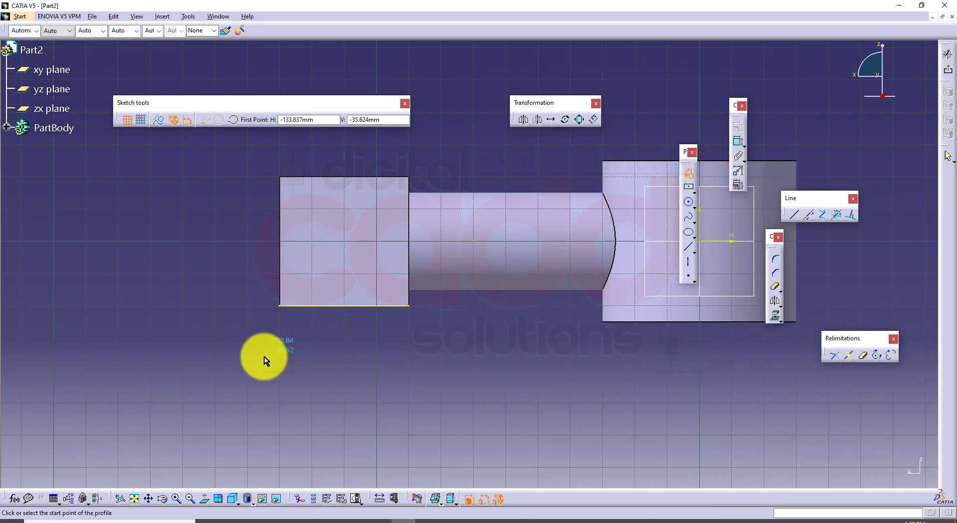
{"action": "left_click", "coordinate": [280, 306]}
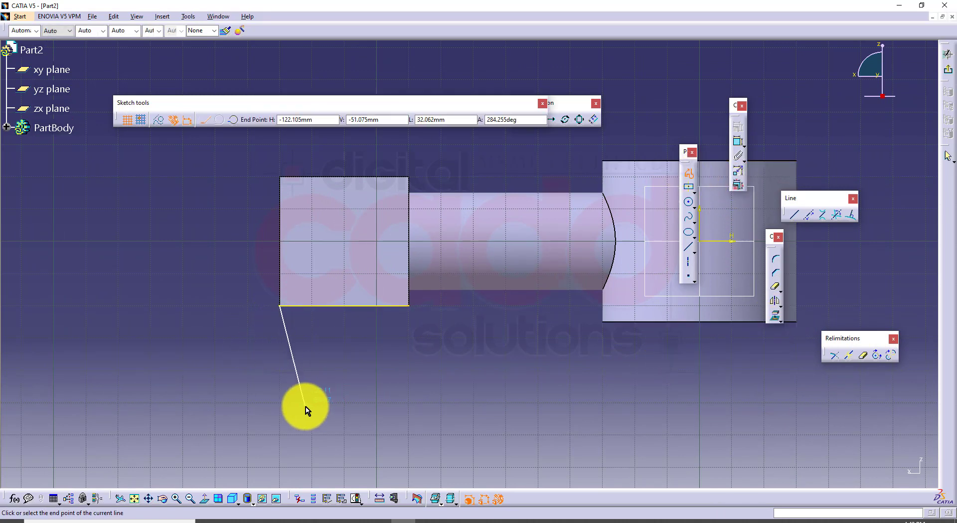
{"action": "left_click_drag", "start_coordinate": [305, 407], "coordinate": [349, 440]}
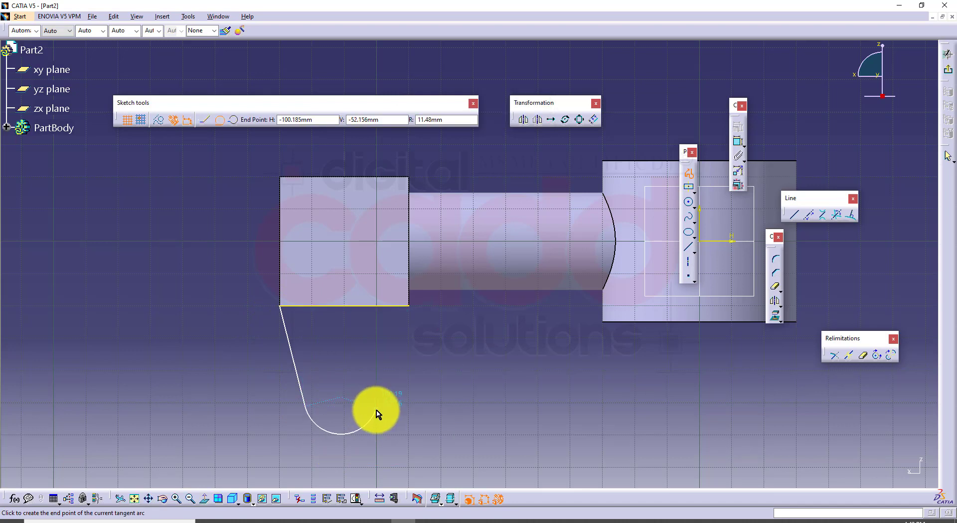
{"action": "left_click", "coordinate": [376, 408]}
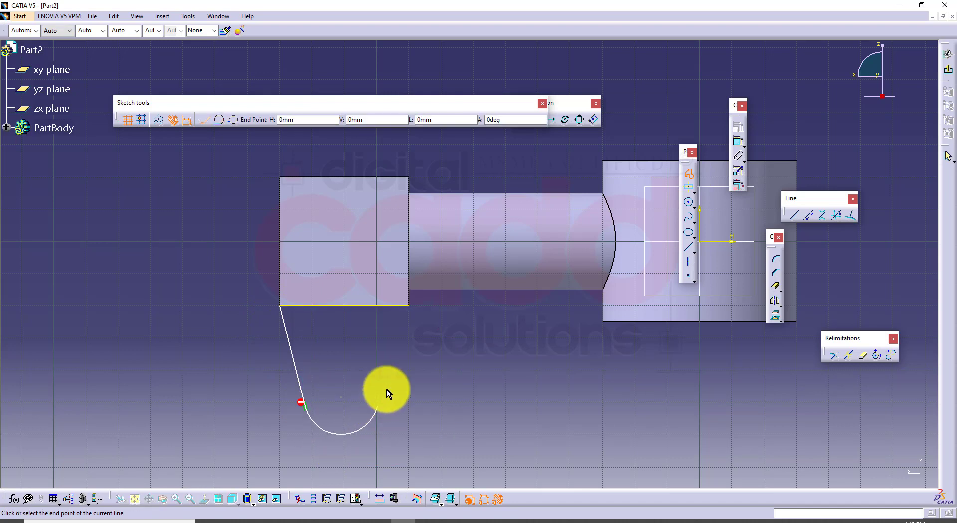
{"action": "left_click", "coordinate": [408, 305]}
{"action": "left_click", "coordinate": [689, 172]}
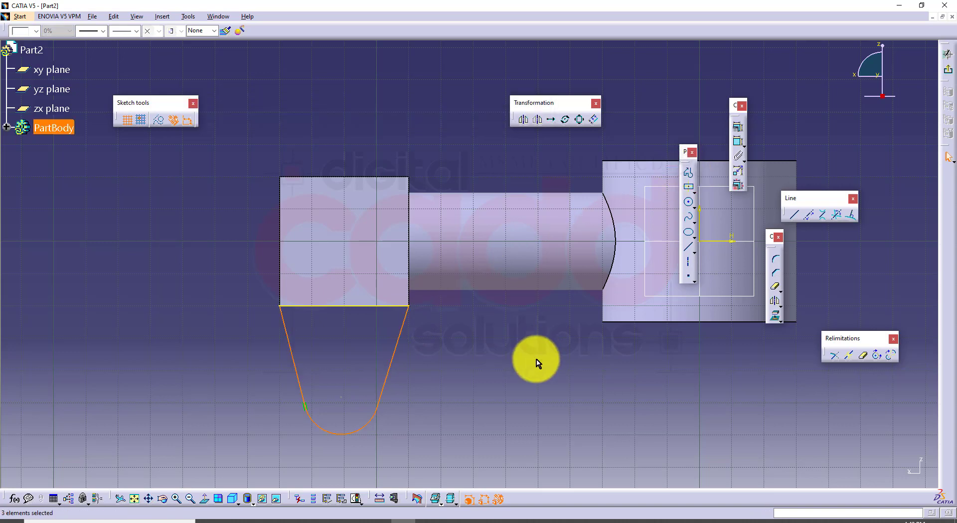
- Constrain the lug's arc tangent to the sloped line on the rod side
{"action": "left_click", "coordinate": [538, 363]}
{"action": "left_click", "coordinate": [739, 141]}
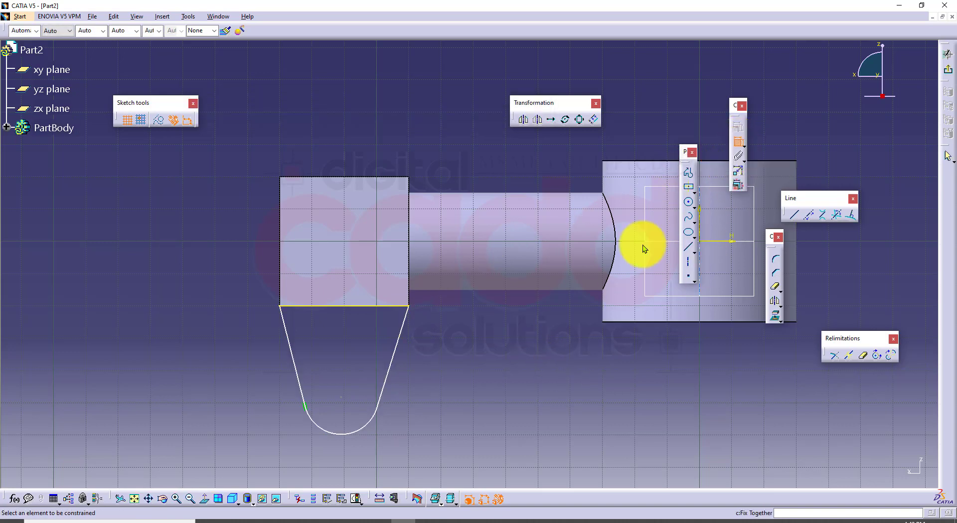
{"action": "left_click", "coordinate": [373, 421]}
{"action": "left_click", "coordinate": [385, 393]}
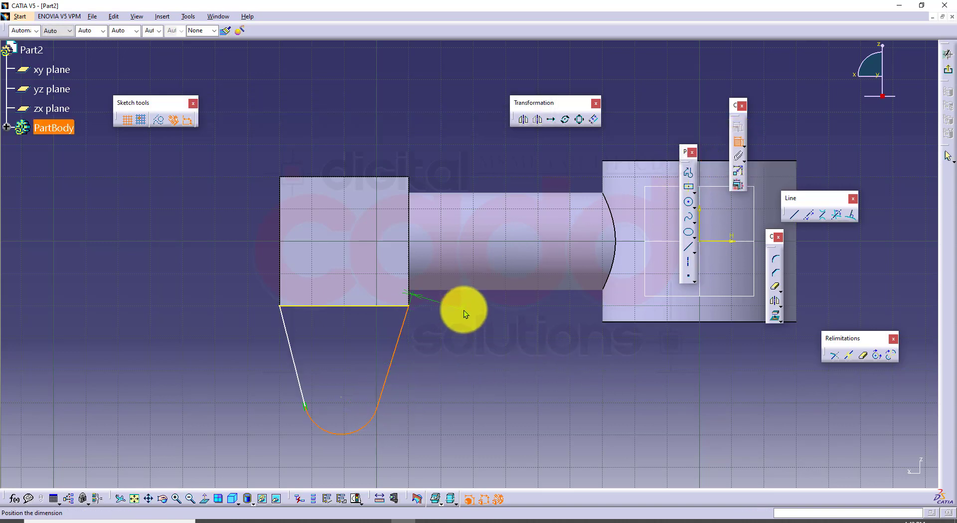
{"action": "right_click", "coordinate": [464, 309]}
{"action": "left_click", "coordinate": [471, 353]}
{"action": "middle_click_drag", "start_coordinate": [455, 436], "coordinate": [442, 387]}
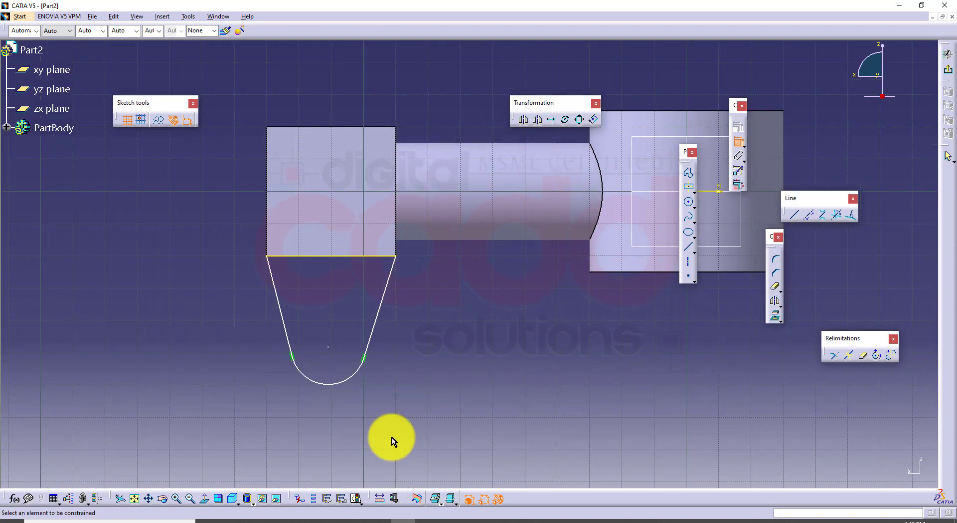
- Check the lug dimensions in figure 138 of the PDF and set the arc's centre 25 mm below the end block's lower edge
{"action": "left_click", "coordinate": [257, 519]}
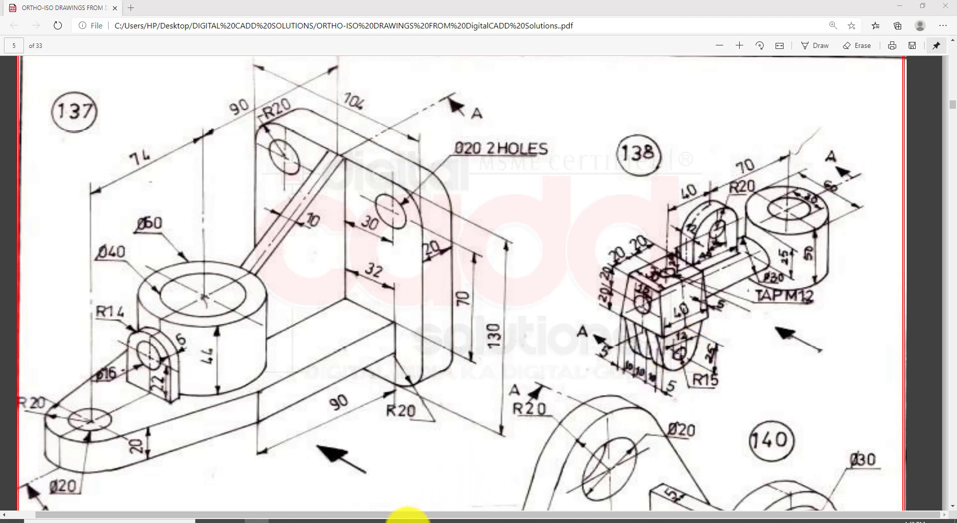
{"action": "left_click", "coordinate": [406, 519]}
{"action": "left_click", "coordinate": [370, 257]}
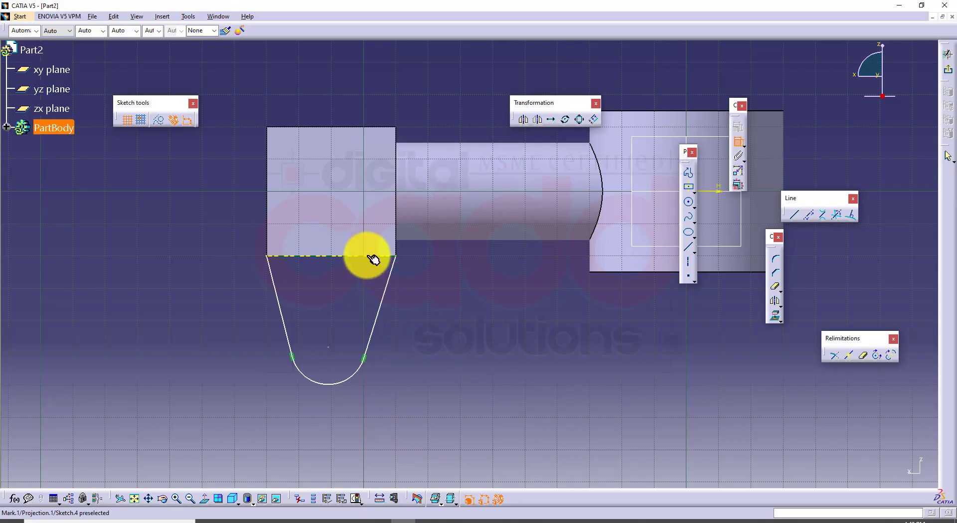
{"action": "left_click", "coordinate": [328, 347]}
{"action": "left_click", "coordinate": [455, 310]}
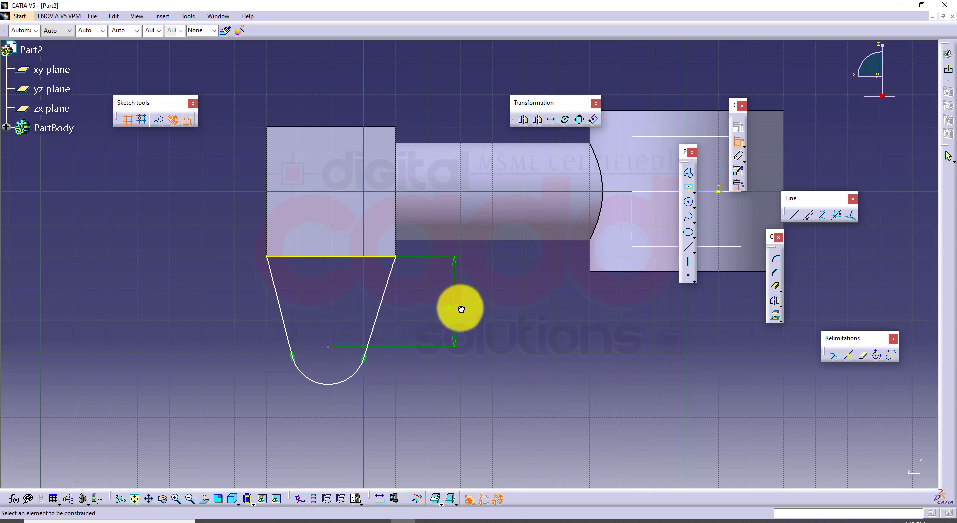
{"action": "double_click", "coordinate": [458, 309]}
{"action": "key", "text": "Return"}
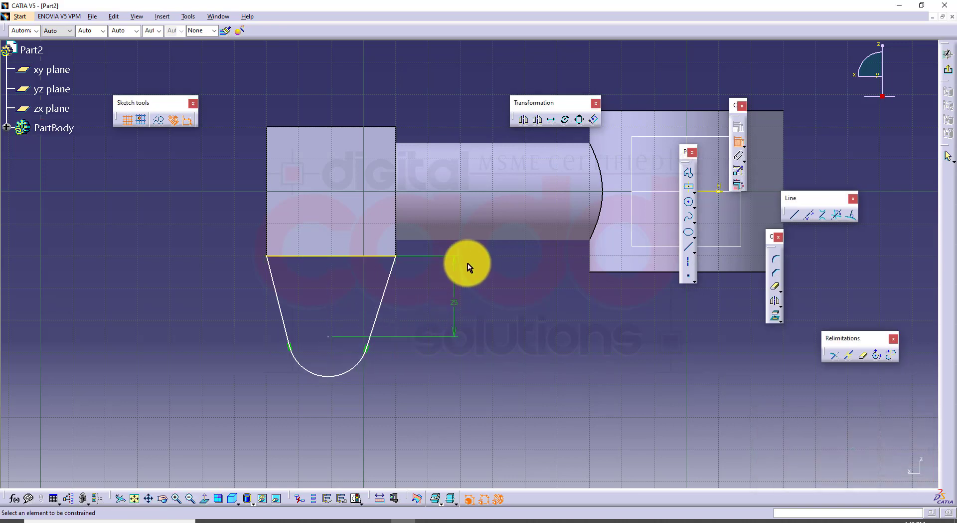
- Dimension the lug's end arc and set its radius to 15 mm
{"action": "left_click", "coordinate": [359, 372]}
{"action": "left_click", "coordinate": [432, 411]}
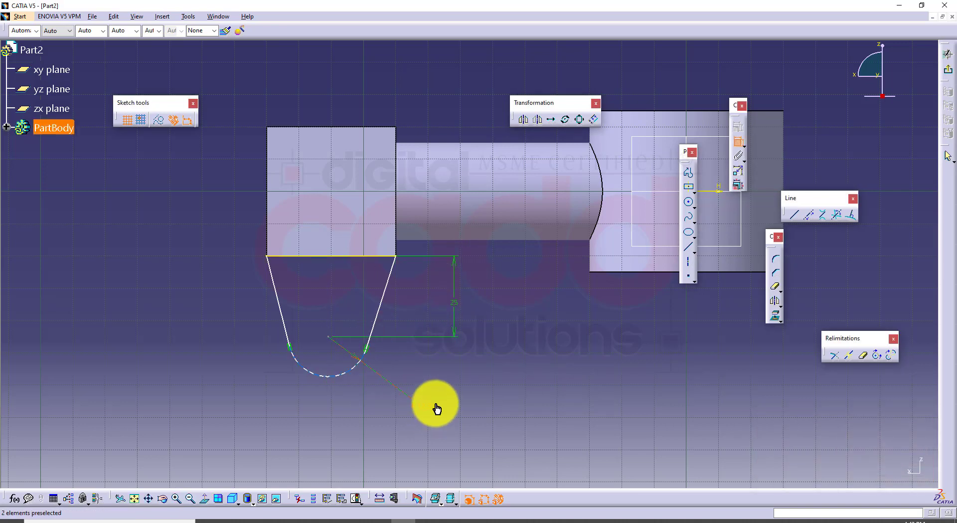
{"action": "double_click", "coordinate": [444, 412]}
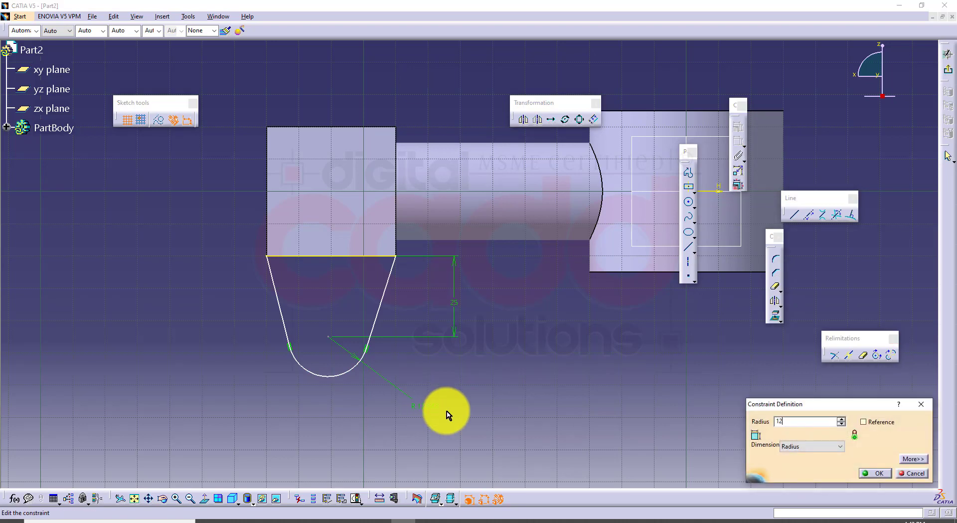
{"action": "key", "text": "Return"}
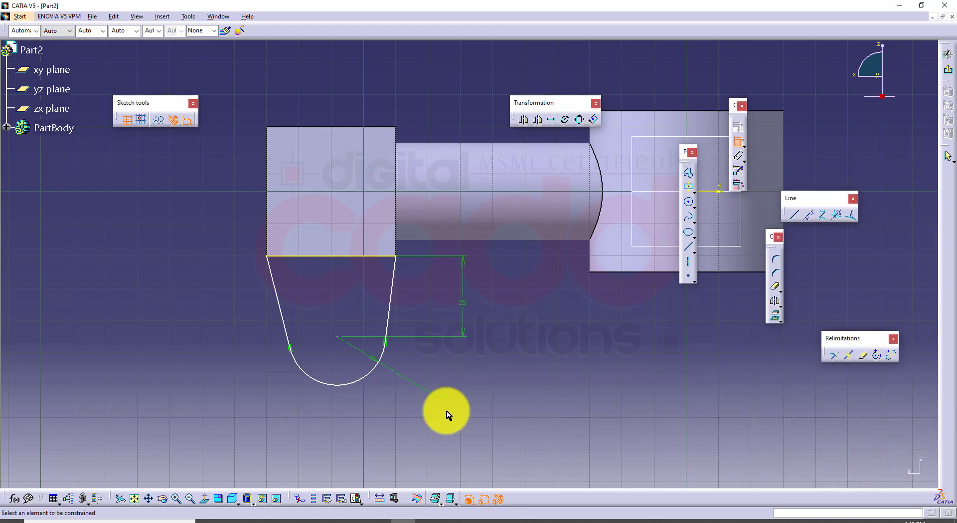
- Dimension the arc's centre from the end block's outer face and set the distance to 20 mm
{"action": "left_click", "coordinate": [269, 187]}
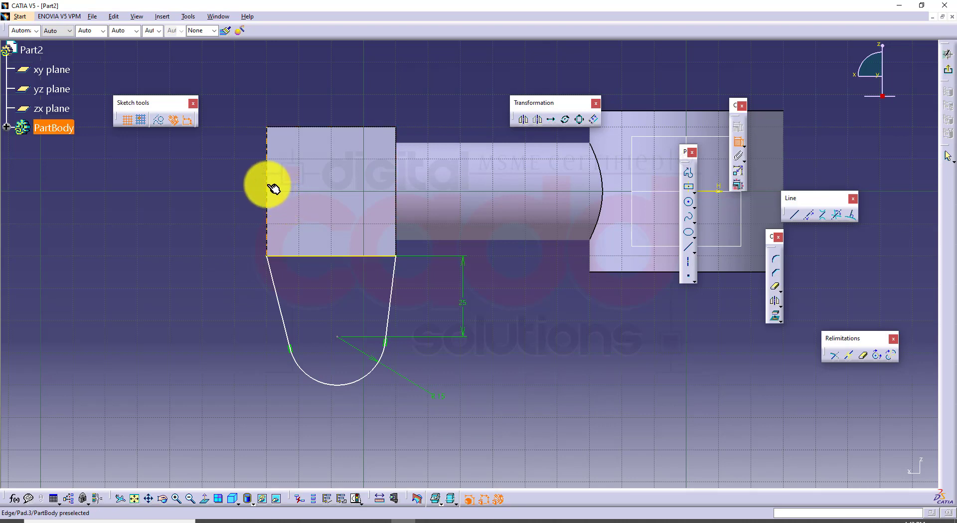
{"action": "left_click", "coordinate": [338, 337]}
{"action": "double_click", "coordinate": [317, 109]}
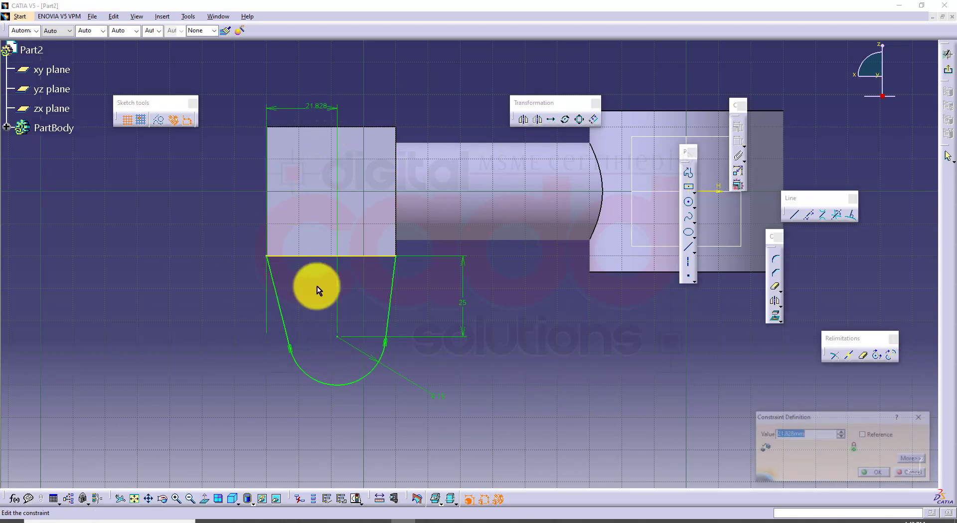
{"action": "key", "text": "Return"}
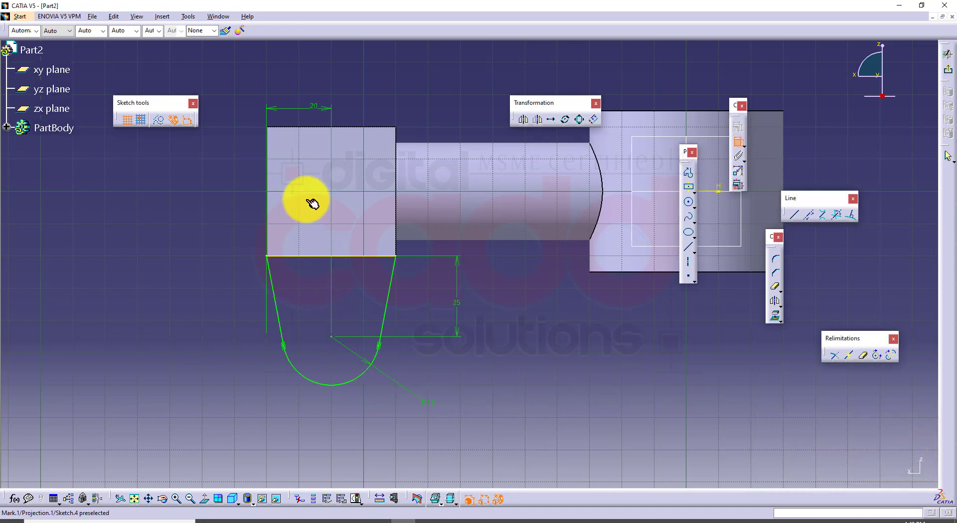
- Draw a circle concentric with the lug's end arc and set its diameter to 12 mm
{"action": "left_click", "coordinate": [690, 203]}
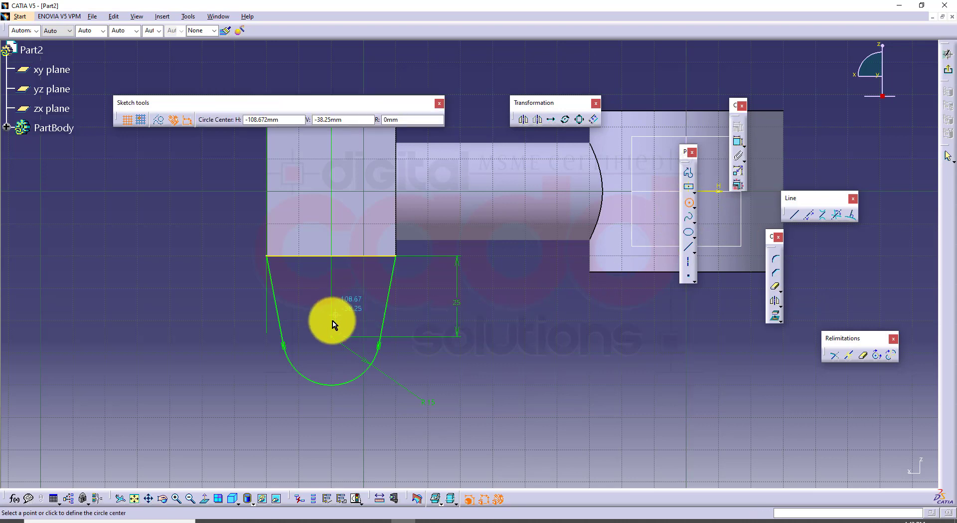
{"action": "left_click", "coordinate": [338, 359]}
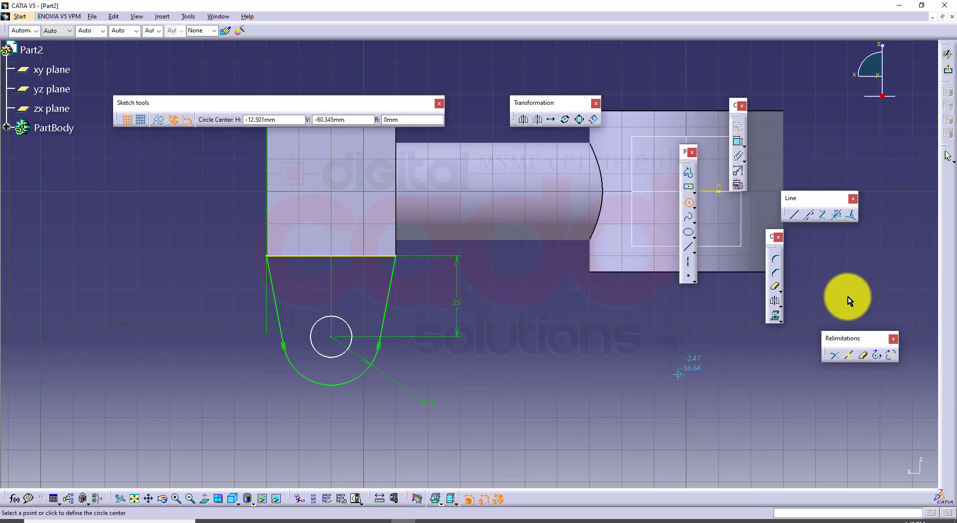
{"action": "left_click", "coordinate": [740, 145]}
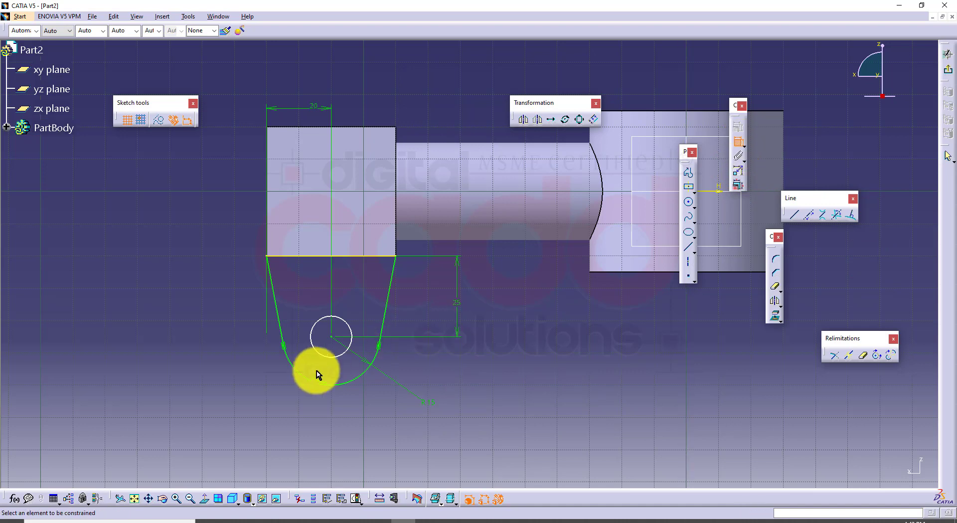
{"action": "left_click", "coordinate": [327, 357]}
{"action": "left_click", "coordinate": [386, 407]}
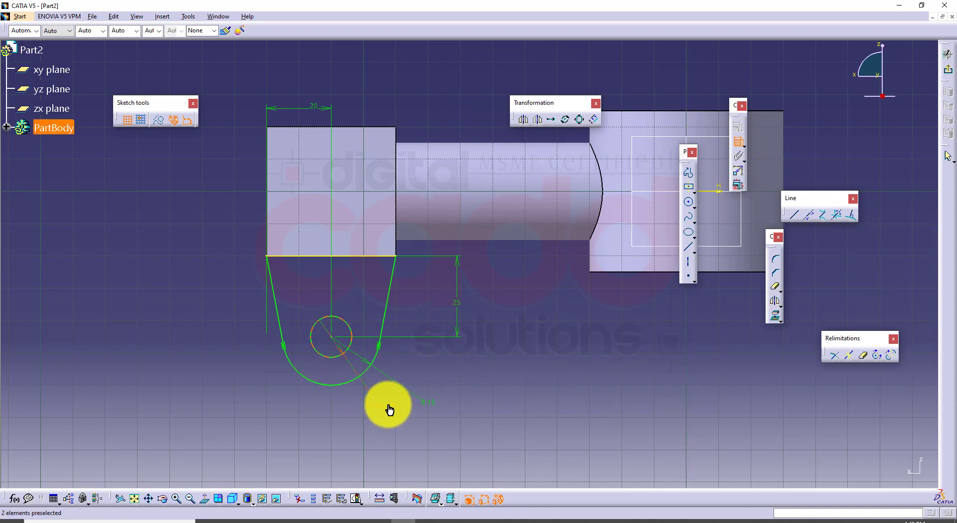
{"action": "double_click", "coordinate": [388, 406]}
{"action": "key", "text": "Return"}
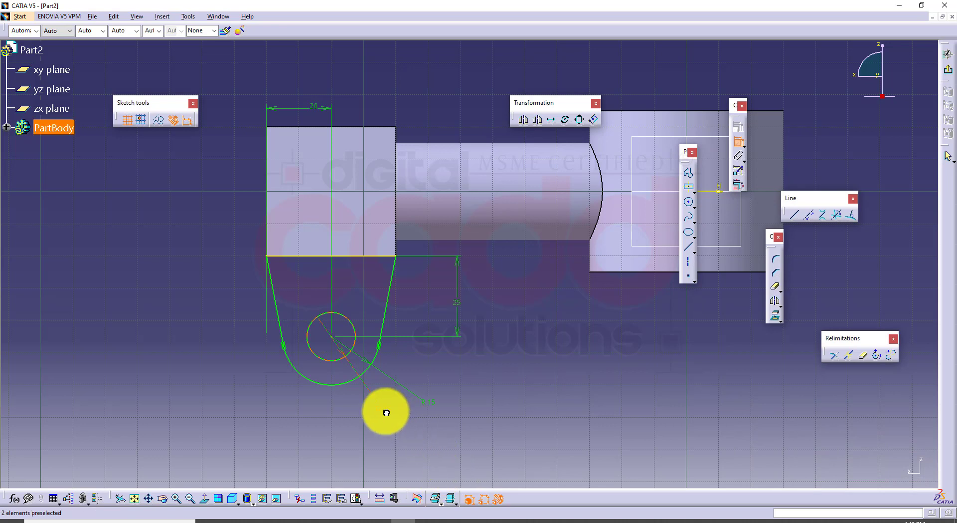
{"action": "double_click", "coordinate": [385, 387]}
{"action": "key", "text": "Return"}
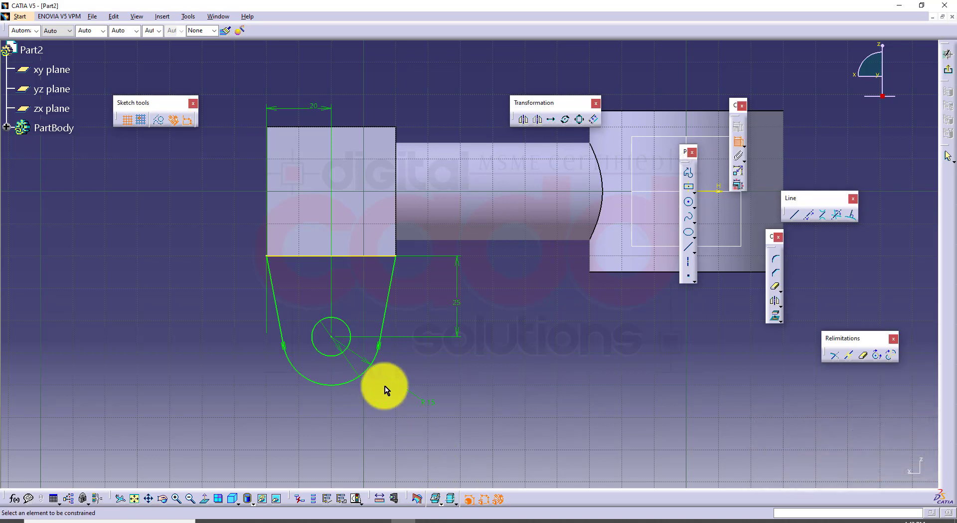
- Place the lug hole's diameter dimension and exit the sketch to start a Pad of the lug profile
{"action": "left_click", "coordinate": [255, 519]}
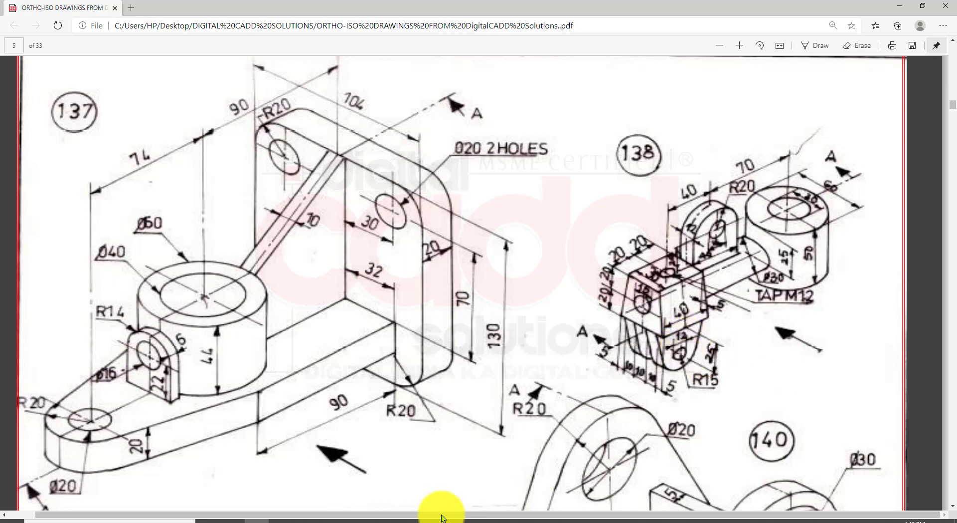
{"action": "left_click", "coordinate": [405, 518]}
{"action": "left_click", "coordinate": [395, 382]}
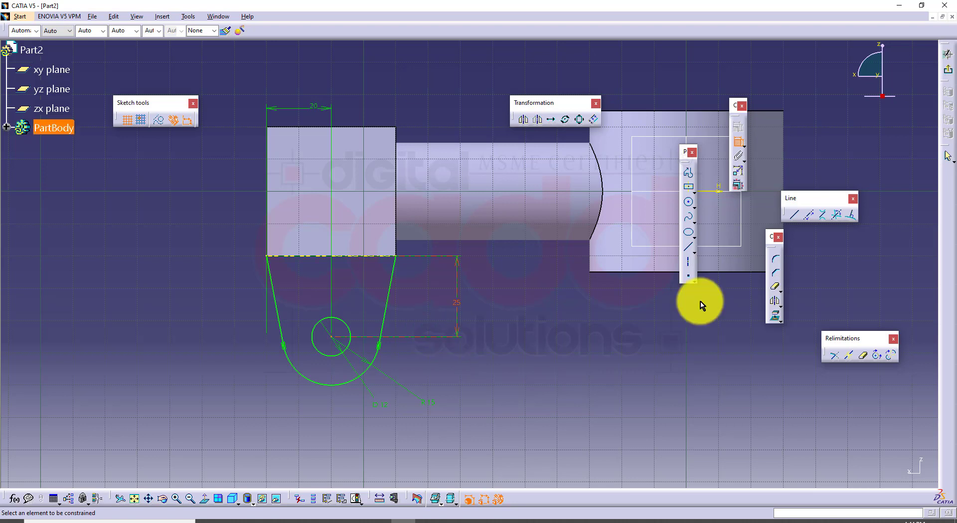
{"action": "left_click", "coordinate": [947, 55]}
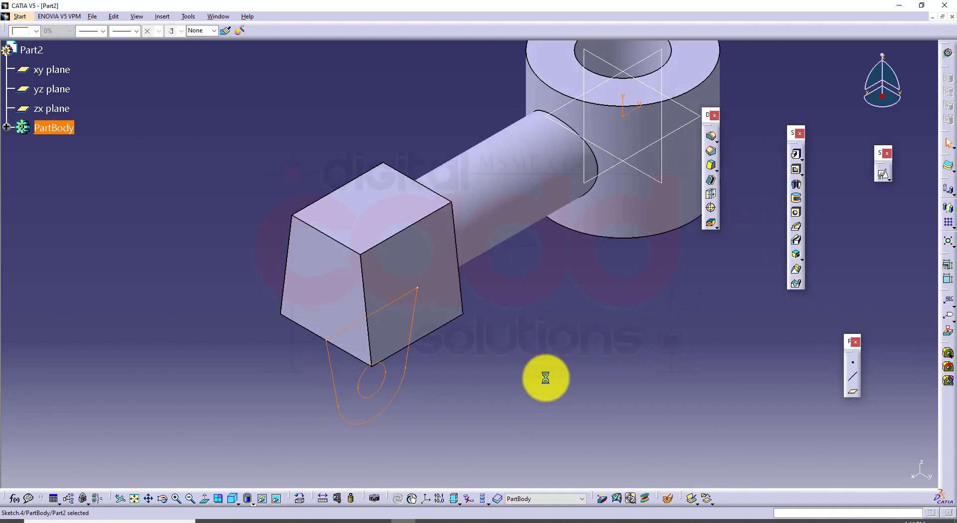
{"action": "left_click", "coordinate": [797, 152]}
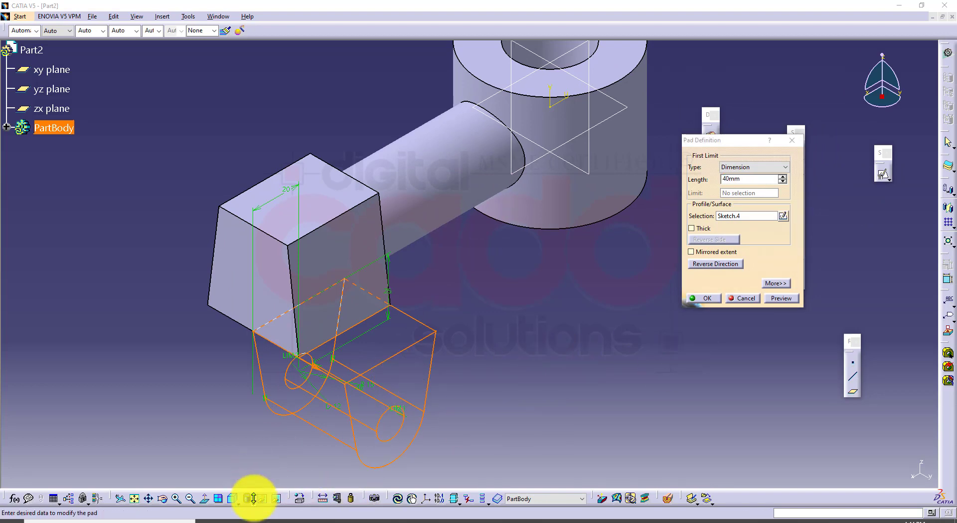
- Examine figure 138 in the PDF for the thickness and spacing of the lugs under the end block
{"action": "left_click", "coordinate": [254, 522]}
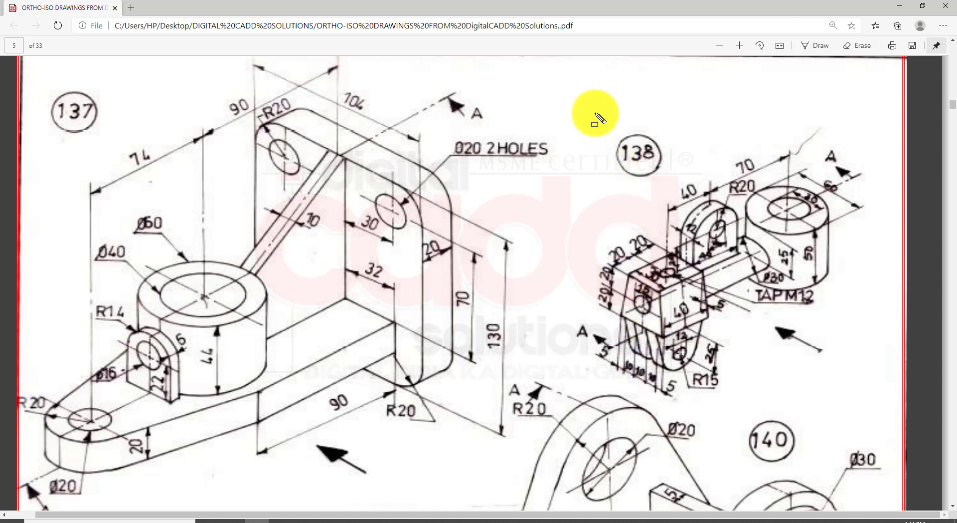
{"action": "mouse_move", "coordinate": [577, 104]}
{"action": "left_mouse_down"}
{"action": "mouse_move", "coordinate": [673, 250]}
{"action": "mouse_move", "coordinate": [839, 397]}
{"action": "mouse_move", "coordinate": [883, 418]}
{"action": "left_mouse_up"}
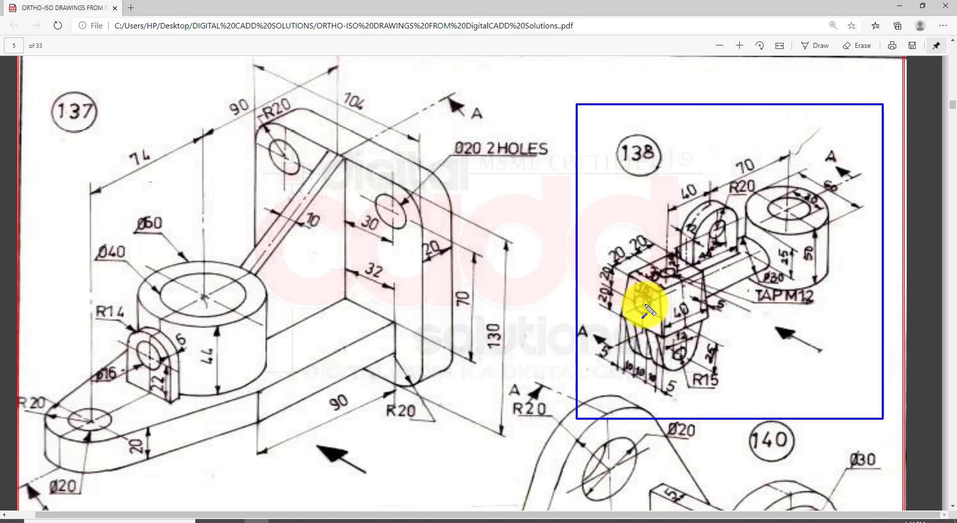
{"action": "left_click_drag", "start_coordinate": [646, 283], "coordinate": [648, 414]}
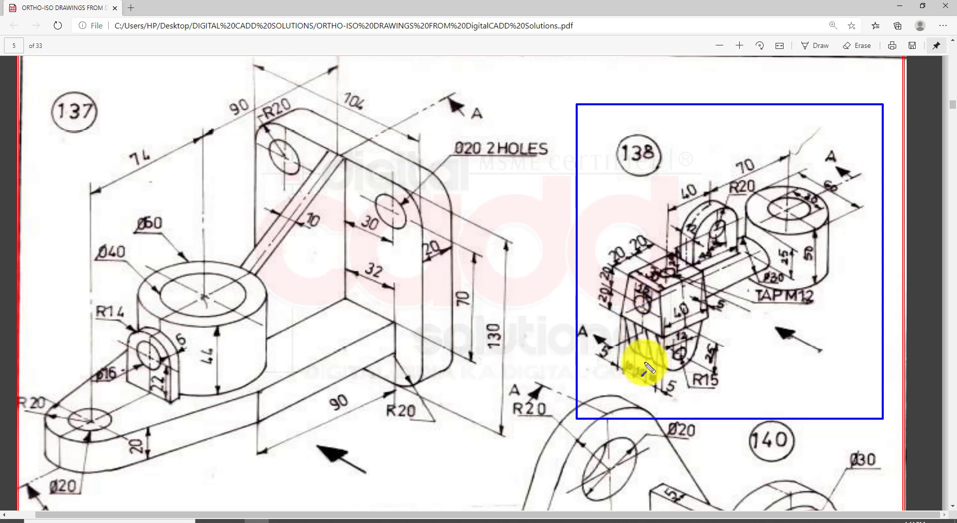
{"action": "left_click_drag", "start_coordinate": [632, 355], "coordinate": [636, 363]}
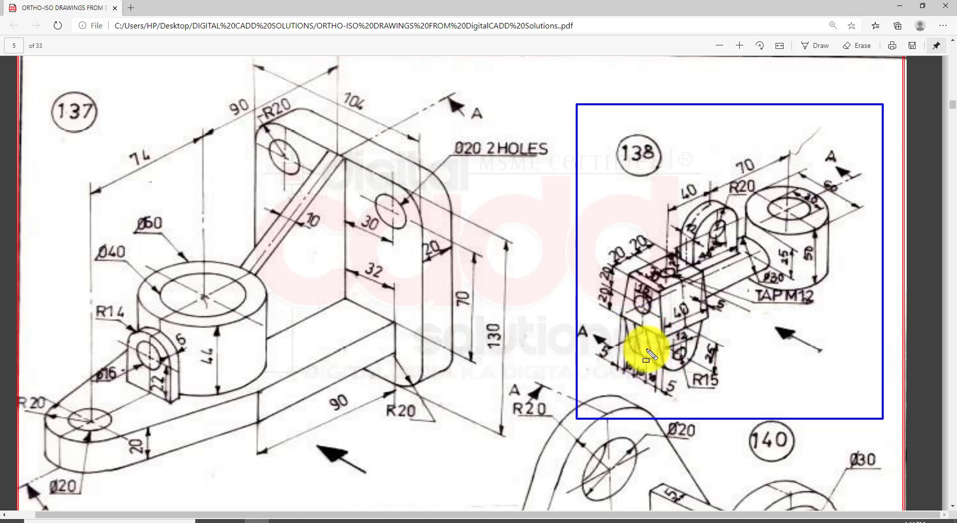
{"action": "mouse_move", "coordinate": [654, 379]}
{"action": "left_mouse_down"}
{"action": "mouse_move", "coordinate": [646, 367]}
{"action": "mouse_move", "coordinate": [663, 383]}
{"action": "left_mouse_up"}
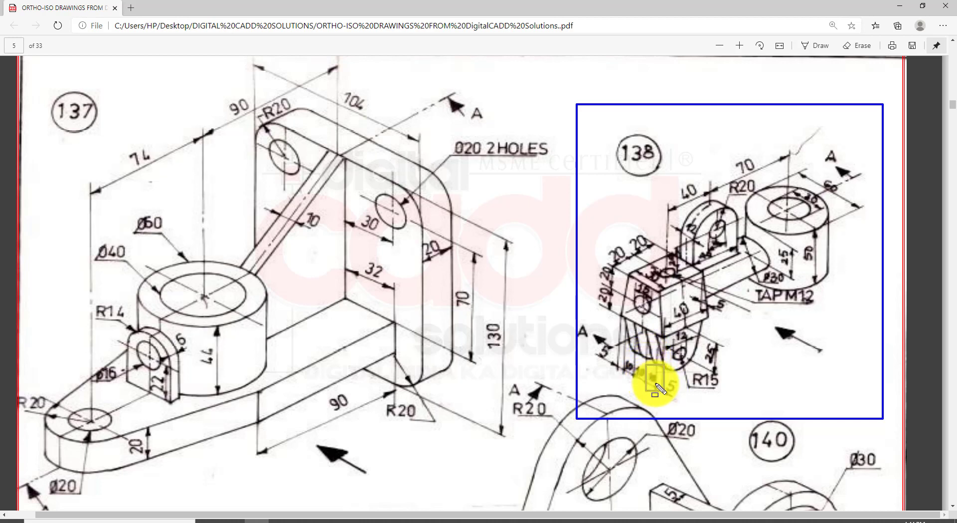
{"action": "key", "text": "Escape"}
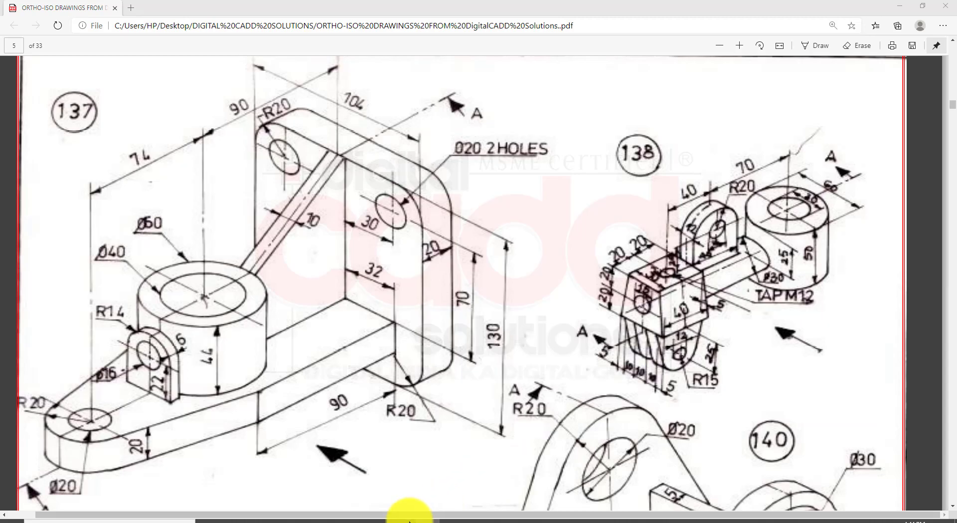
{"action": "left_click", "coordinate": [409, 518]}
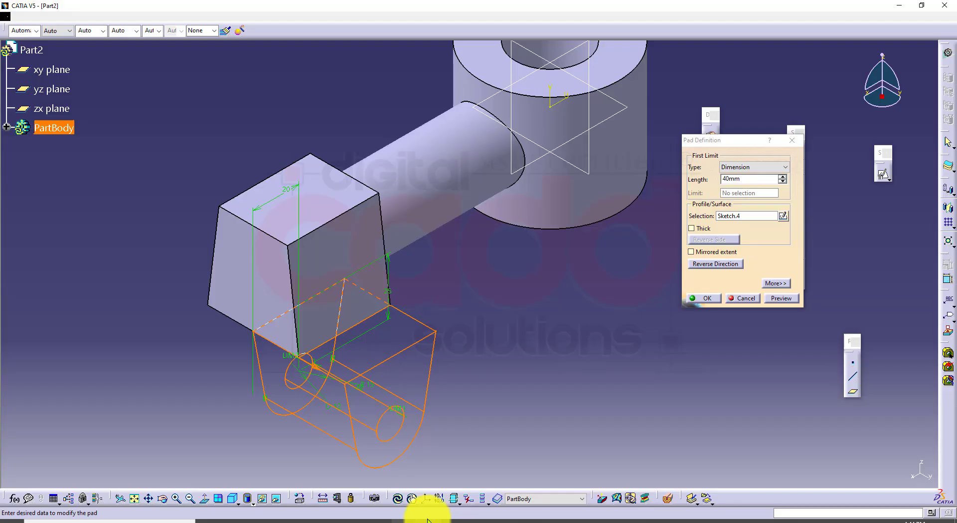
- Pad the lug profile with a first limit of 15 mm and a second limit of -5 mm
{"action": "left_click", "coordinate": [753, 178]}
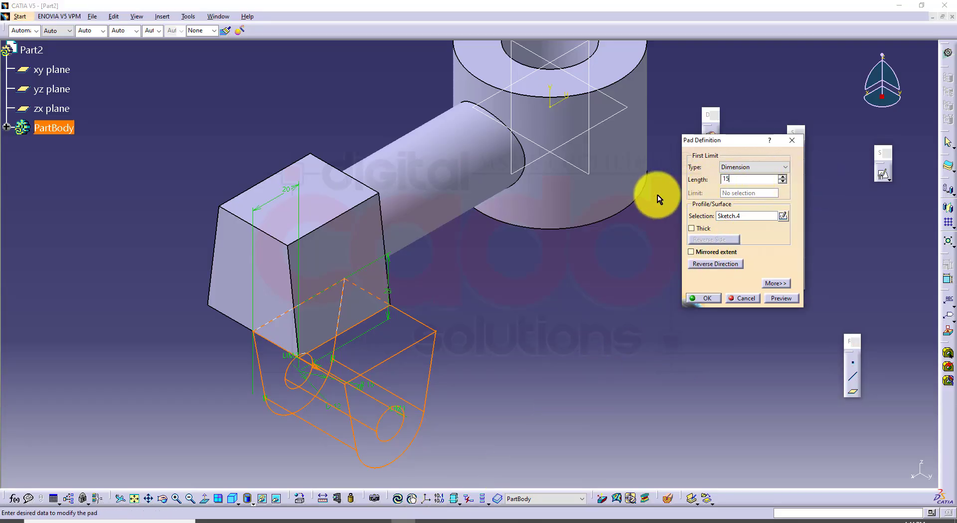
{"action": "left_click", "coordinate": [787, 300]}
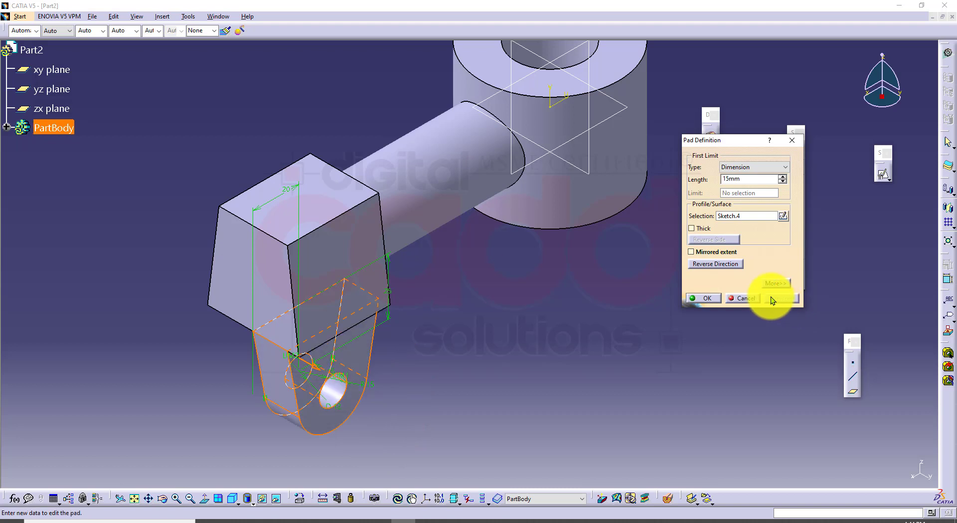
{"action": "left_click", "coordinate": [770, 282]}
{"action": "double_click", "coordinate": [860, 174]}
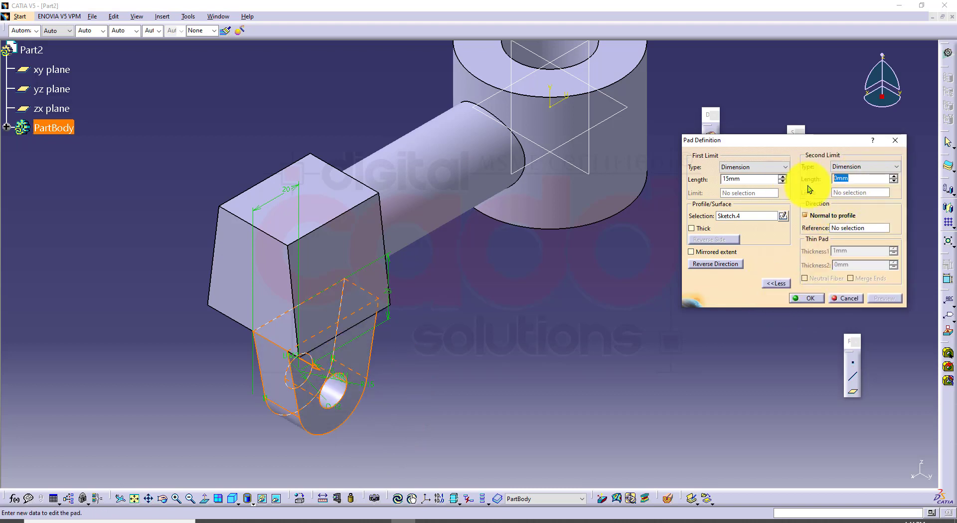
{"action": "type", "text": "-5"}
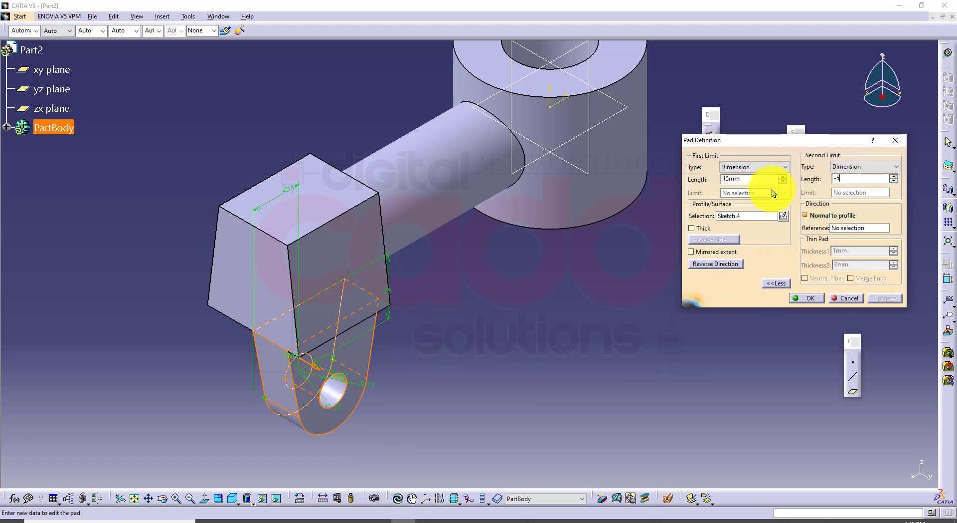
{"action": "left_click", "coordinate": [753, 179]}
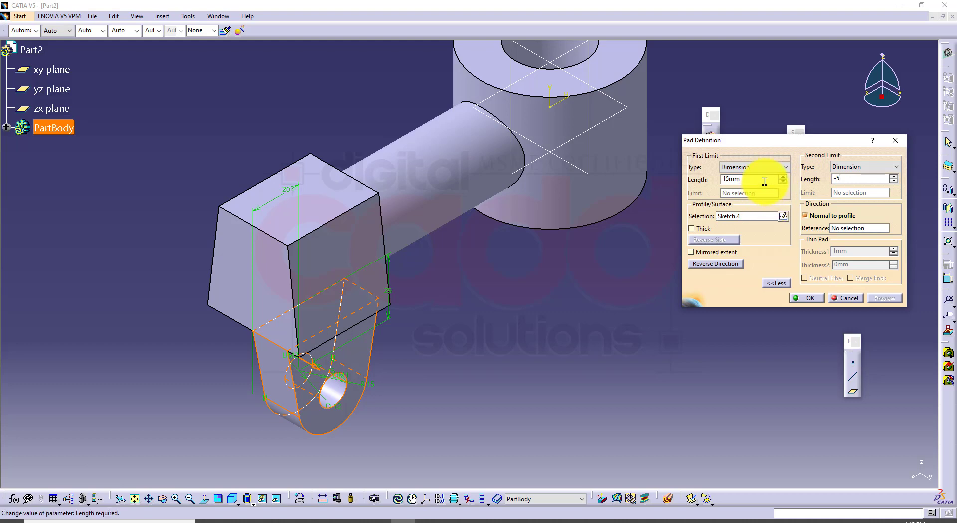
{"action": "left_click", "coordinate": [875, 297]}
{"action": "middle_click_drag", "start_coordinate": [391, 336], "coordinate": [532, 196]}
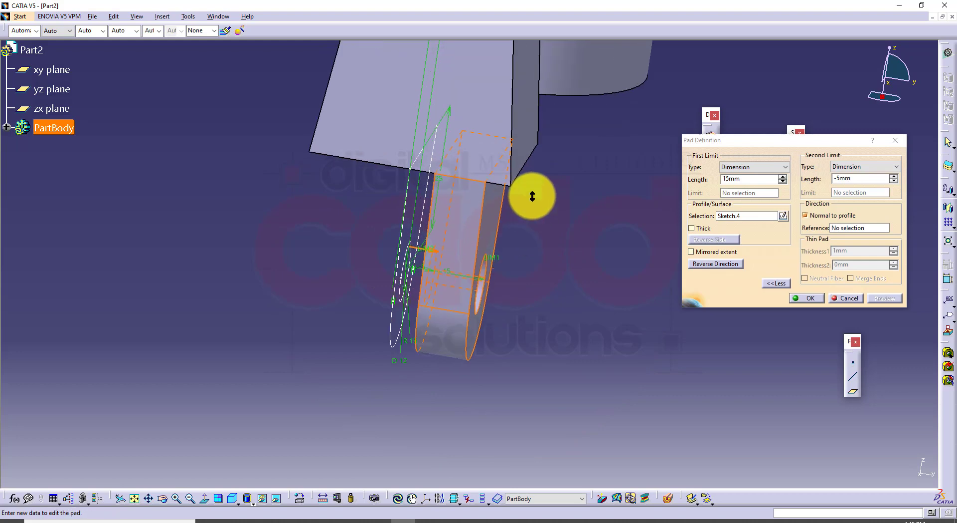
{"action": "middle_click_drag", "start_coordinate": [449, 282], "coordinate": [483, 336]}
{"action": "left_click", "coordinate": [817, 300]}
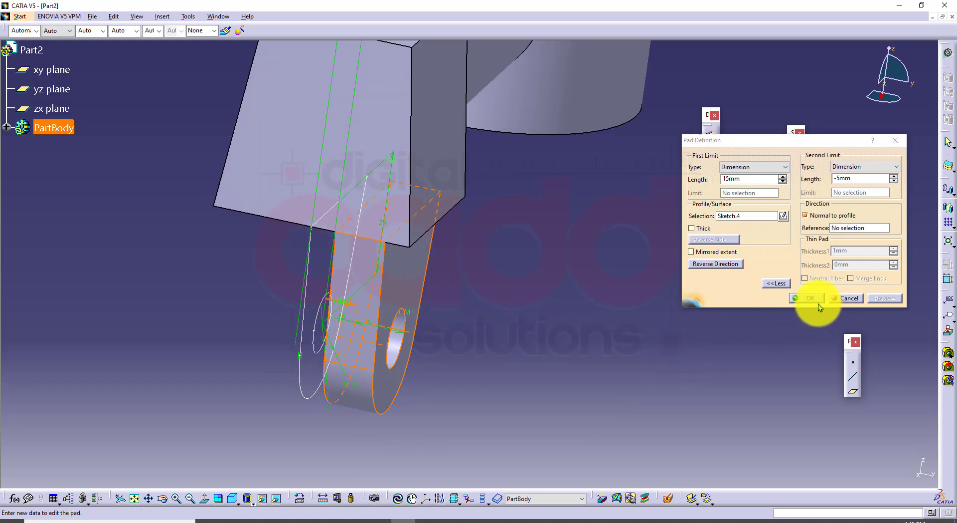
- Expand PartBody in the tree, select the lug's Pad.4 and make the transformation tools float in the work area
{"action": "left_click", "coordinate": [231, 503]}
{"action": "middle_click_drag", "start_coordinate": [475, 363], "coordinate": [443, 379]}
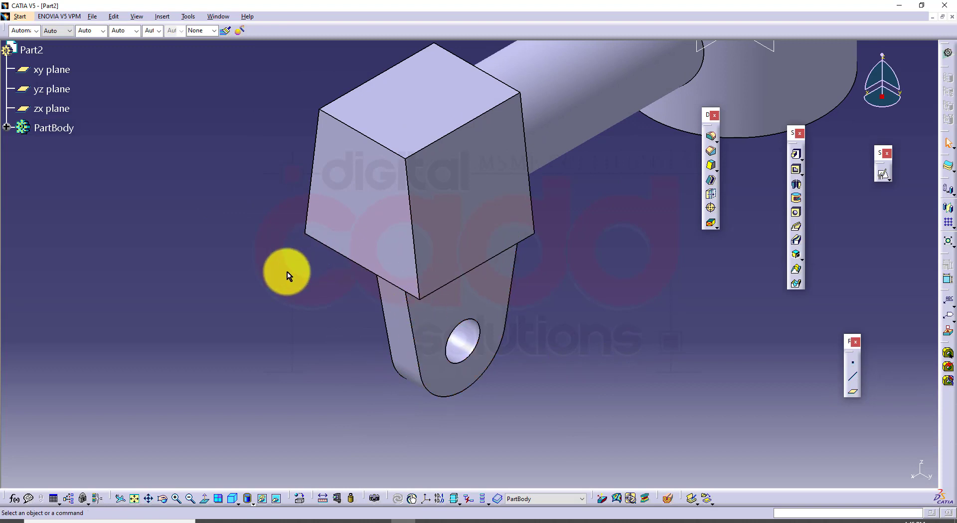
{"action": "middle_click_drag", "start_coordinate": [495, 287], "coordinate": [495, 336]}
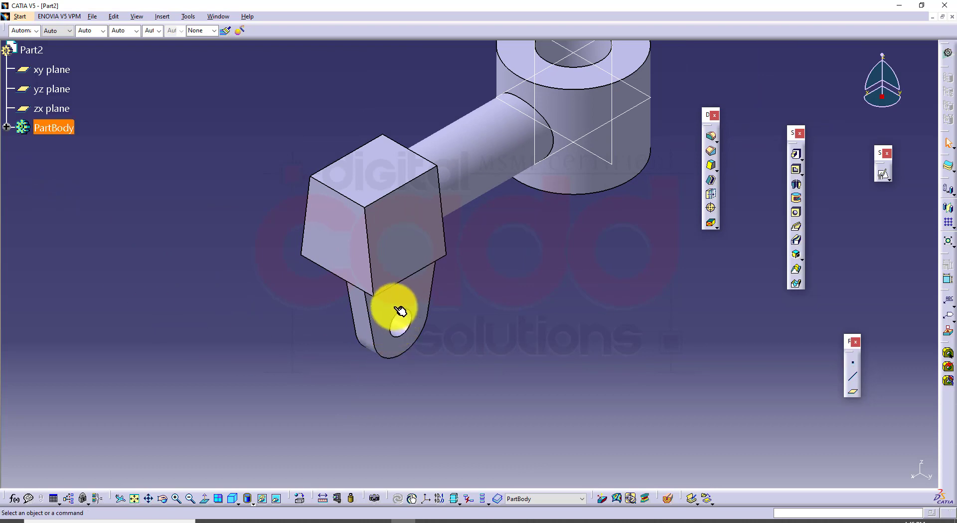
{"action": "left_click", "coordinate": [6, 128]}
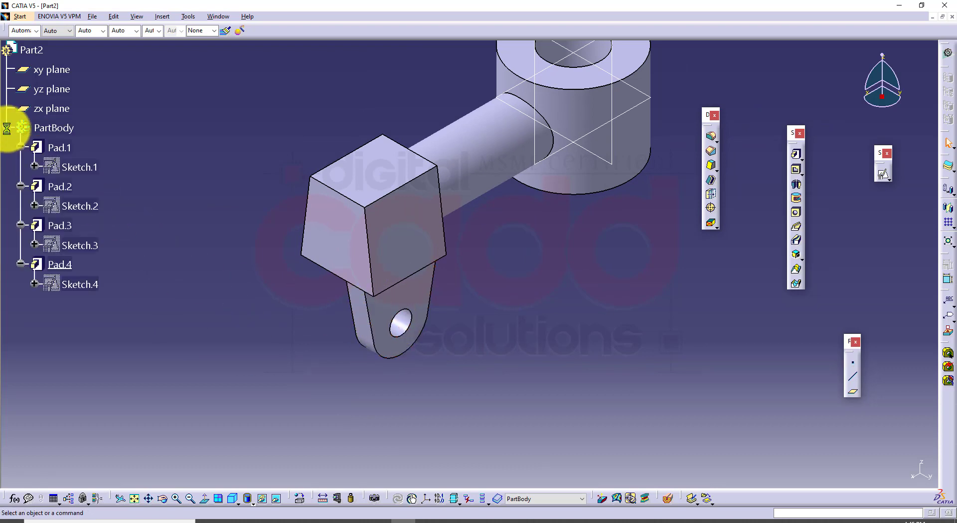
{"action": "left_click", "coordinate": [62, 267]}
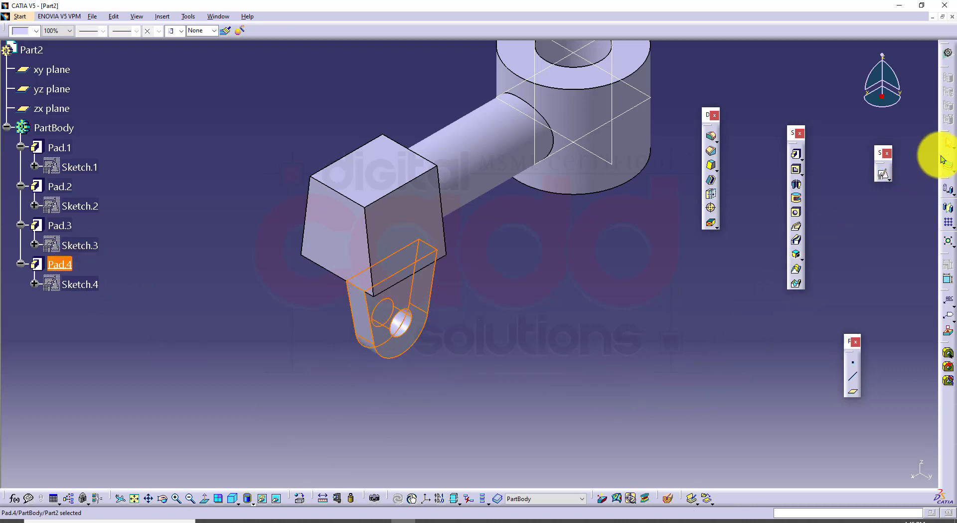
{"action": "left_click_drag", "start_coordinate": [942, 159], "coordinate": [835, 217]}
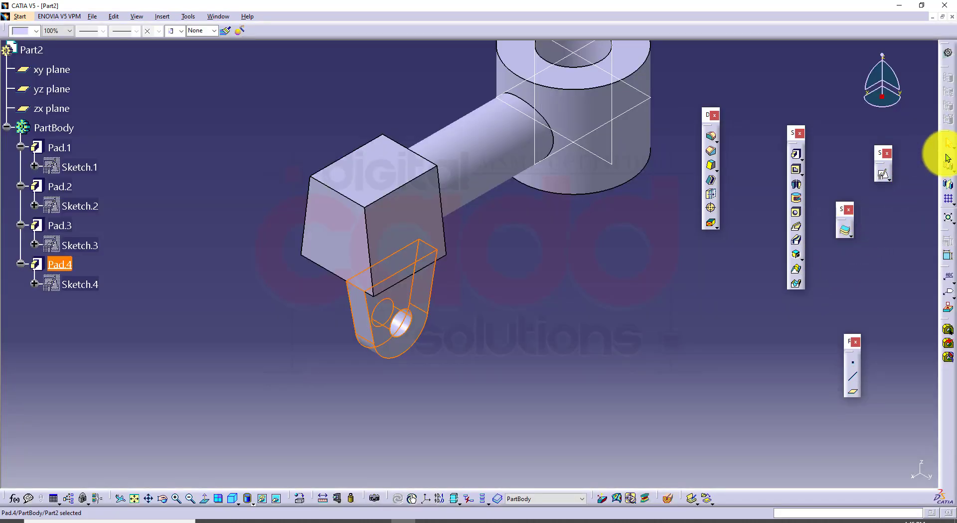
{"action": "left_click_drag", "start_coordinate": [743, 278], "coordinate": [742, 281]}
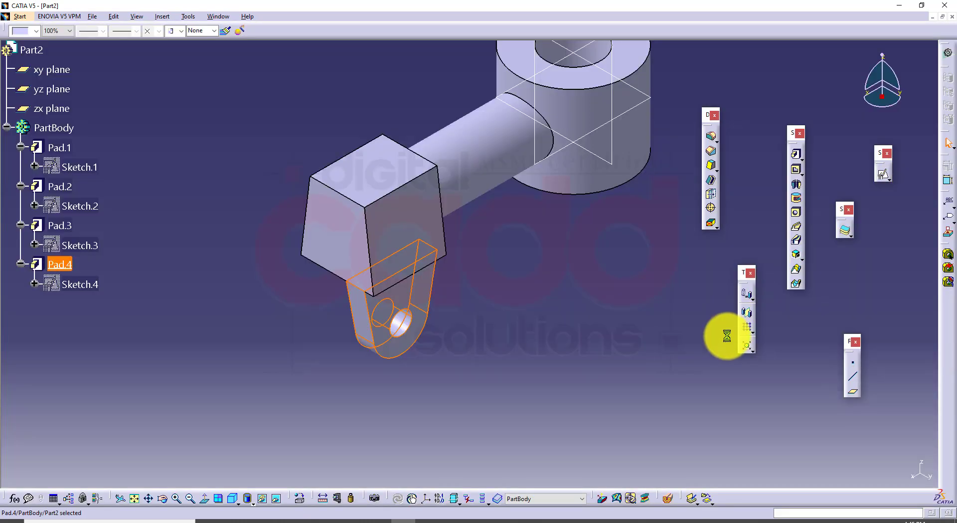
- Mirror the lug pad about the zx plane, accepting the mirror warning, and undo the mirror
{"action": "left_click", "coordinate": [749, 313]}
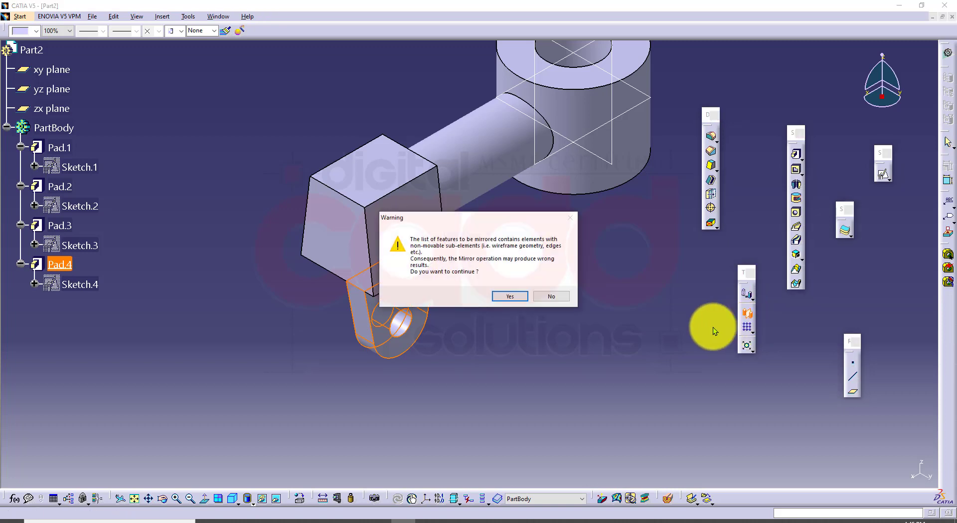
{"action": "left_click", "coordinate": [517, 293]}
{"action": "middle_click_drag", "start_coordinate": [613, 291], "coordinate": [530, 354]}
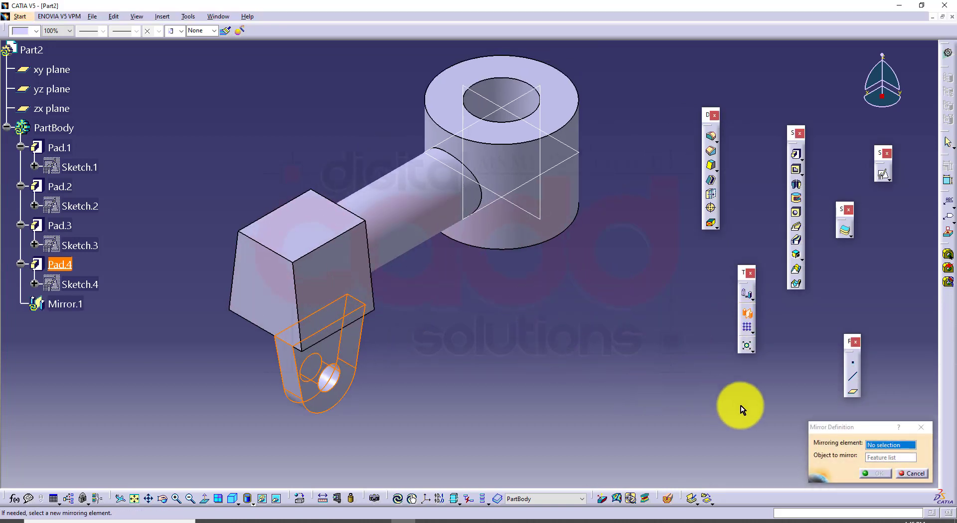
{"action": "left_click_drag", "start_coordinate": [865, 426], "coordinate": [749, 409]}
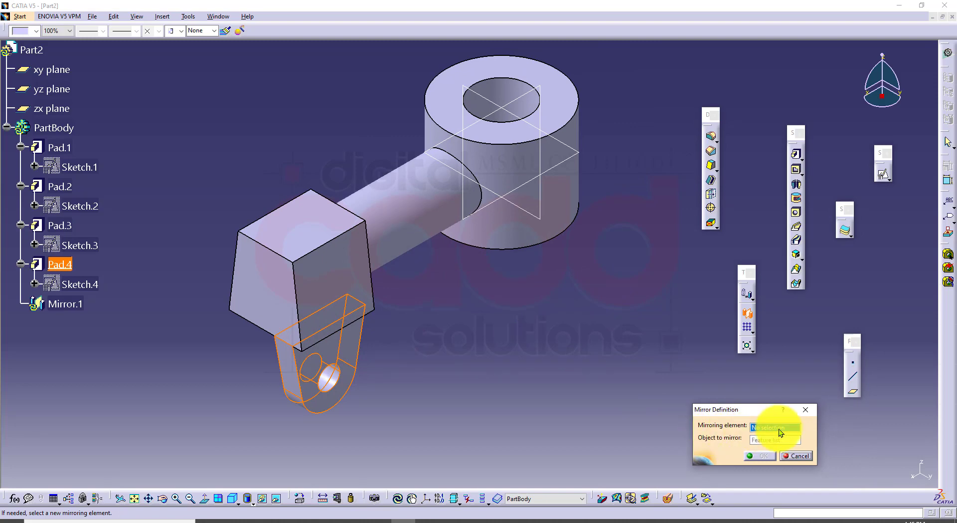
{"action": "left_click", "coordinate": [520, 101]}
{"action": "middle_click_drag", "start_coordinate": [487, 315], "coordinate": [618, 222]}
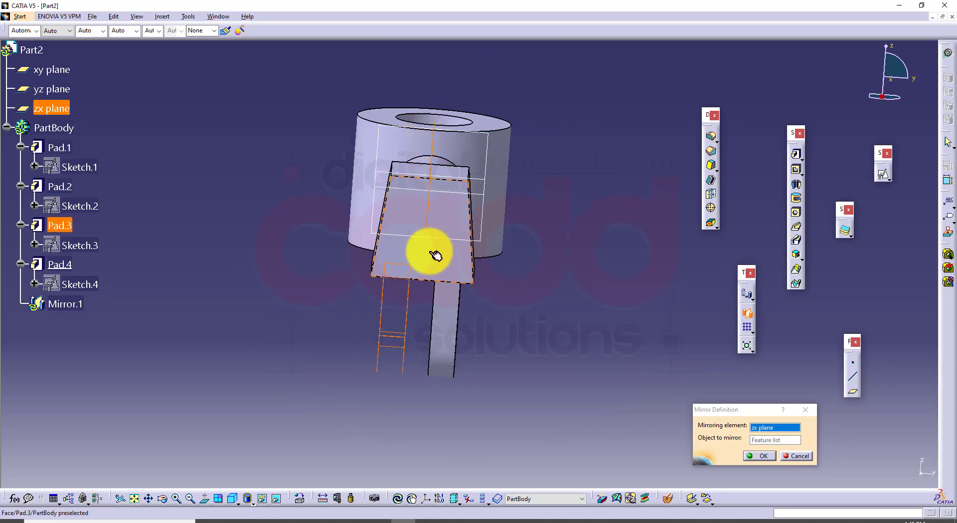
{"action": "left_click", "coordinate": [763, 458]}
{"action": "middle_click_drag", "start_coordinate": [547, 330], "coordinate": [467, 362]}
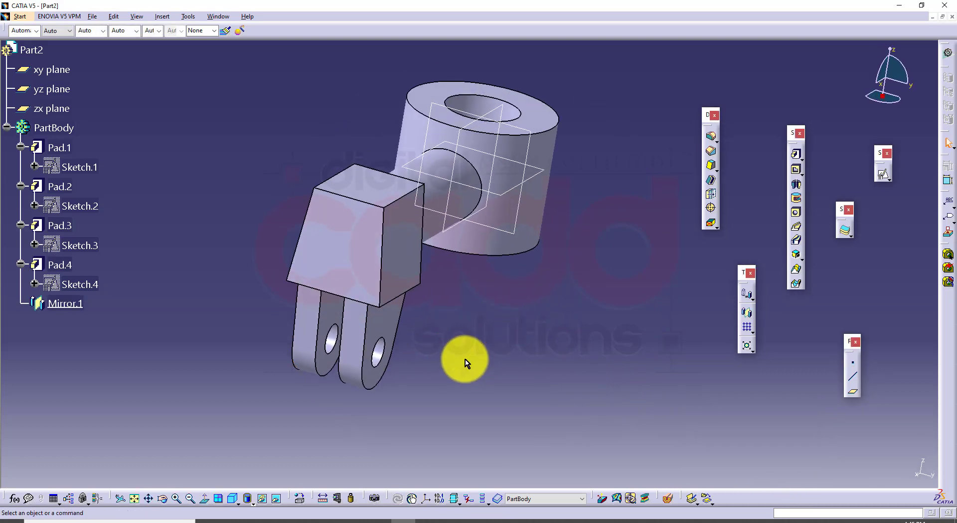
{"action": "key", "text": "ctrl+z"}
{"action": "key", "text": "ctrl+z"}
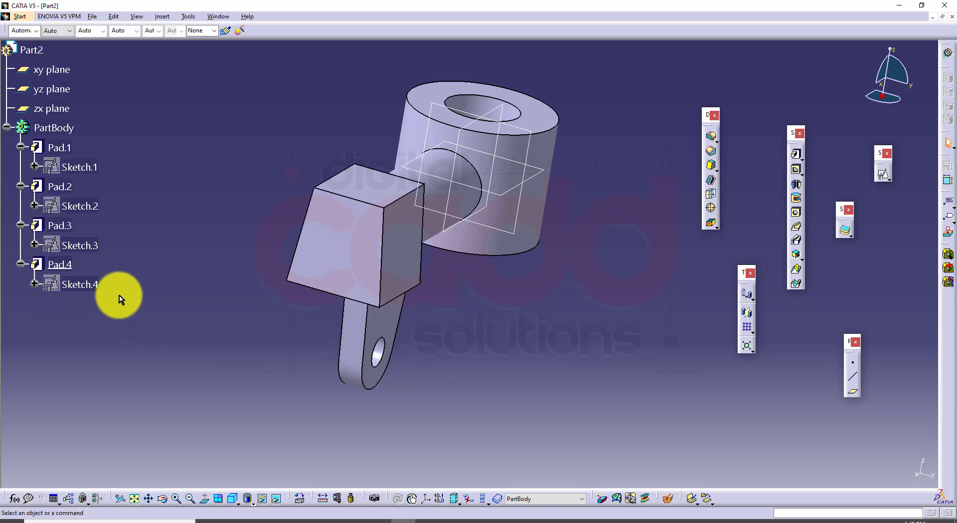
- Repeat the mirror of Pad.4 about the zx plane and undo it again
{"action": "left_click", "coordinate": [70, 263]}
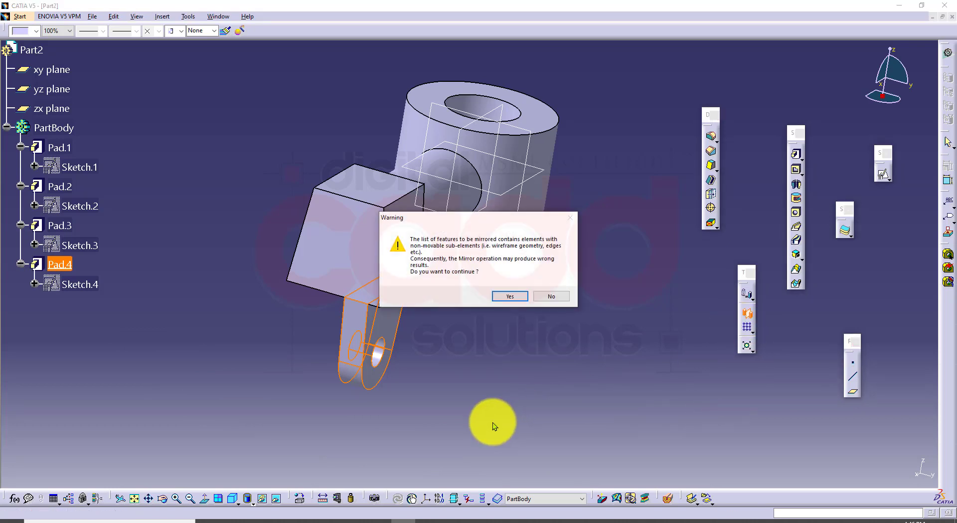
{"action": "left_click", "coordinate": [509, 297]}
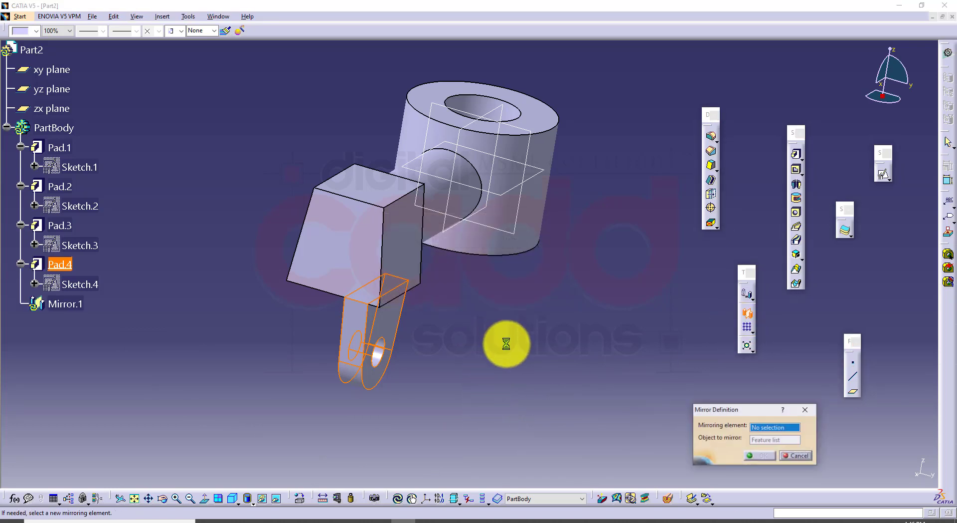
{"action": "left_click", "coordinate": [507, 108]}
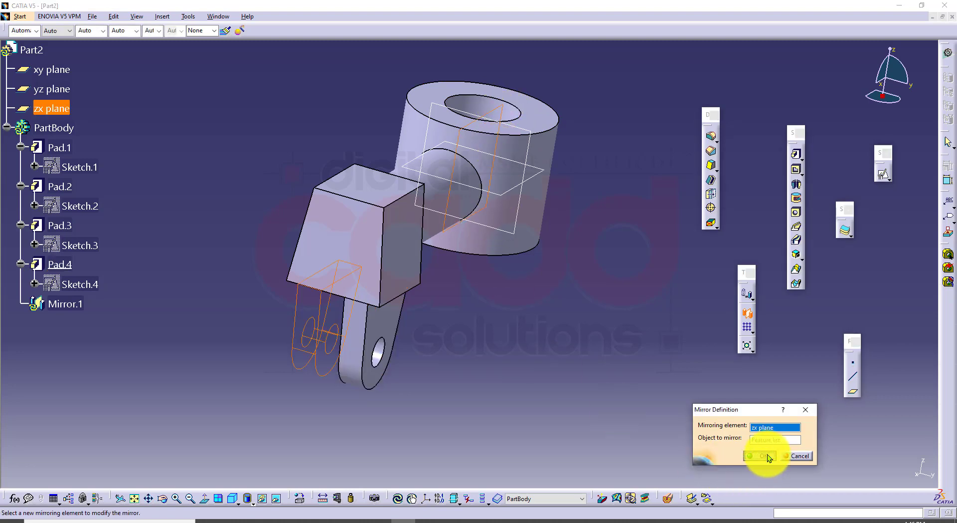
{"action": "left_click", "coordinate": [767, 456]}
{"action": "middle_click_drag", "start_coordinate": [534, 365], "coordinate": [510, 385]}
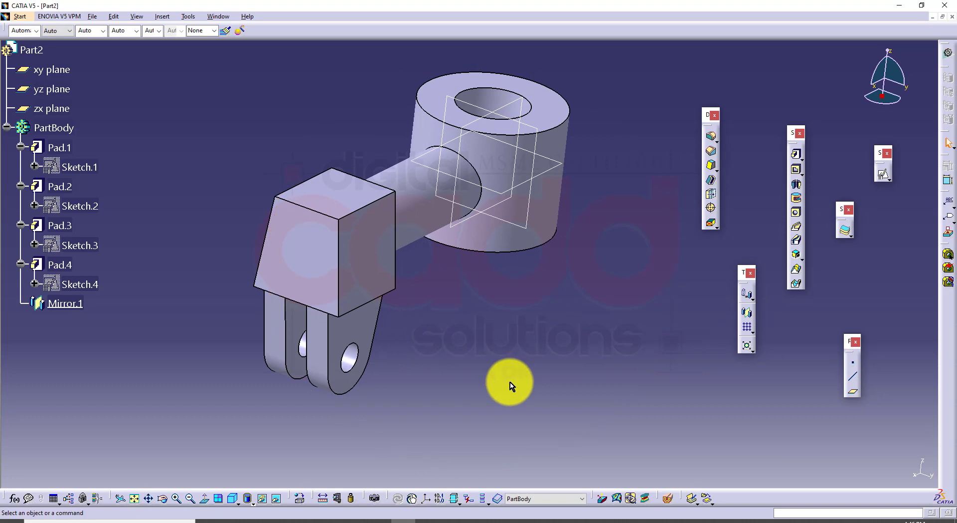
{"action": "key", "text": "ctrl+z"}
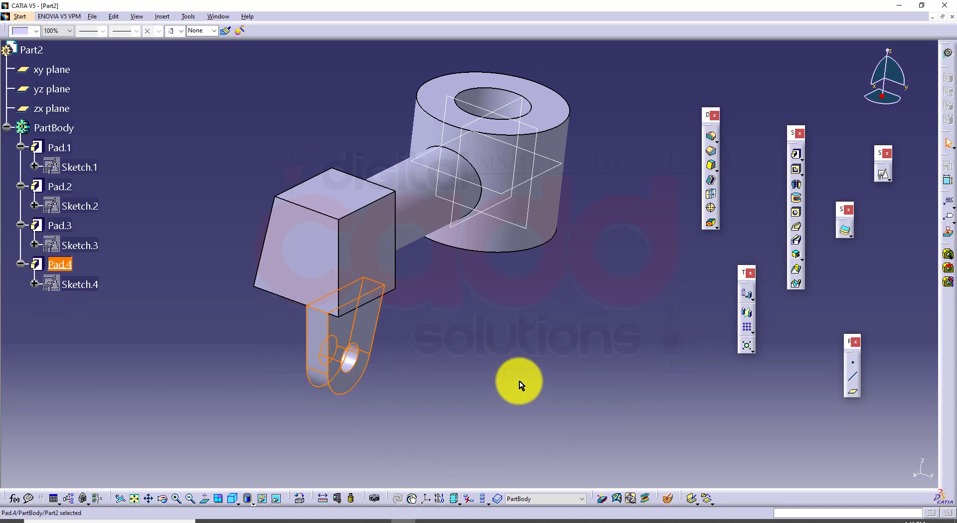
- Collapse the PartBody branch in the specification tree
{"action": "left_click", "coordinate": [7, 127]}
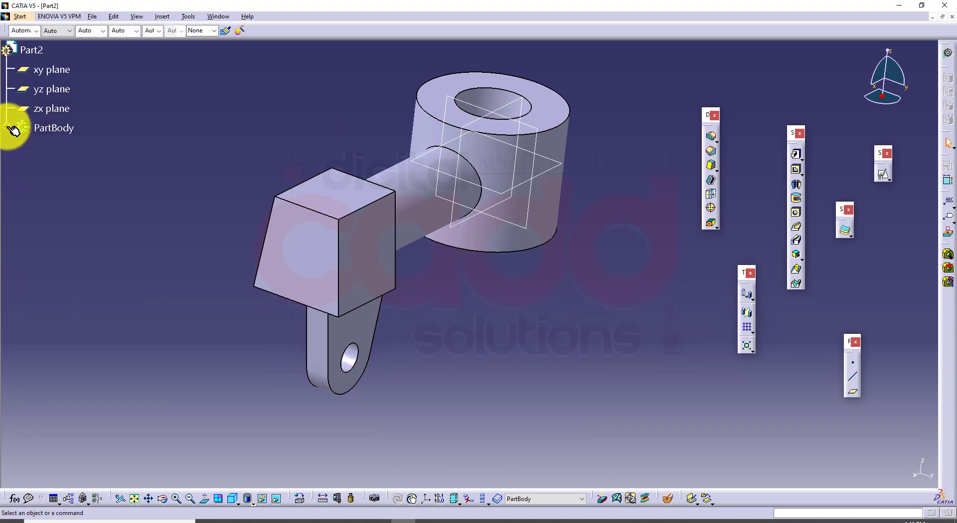
{"action": "mouse_move", "coordinate": [597, 379]}
{"action": "middle_mouse_down"}
{"action": "mouse_move", "coordinate": [614, 369]}
{"action": "mouse_move", "coordinate": [598, 379]}
{"action": "middle_mouse_up"}
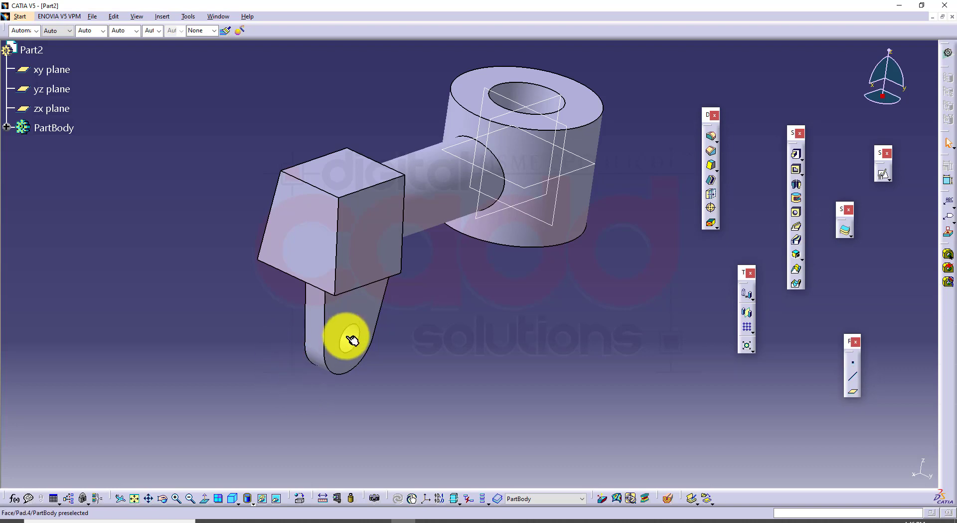
{"action": "middle_click_drag", "start_coordinate": [331, 367], "coordinate": [380, 284]}
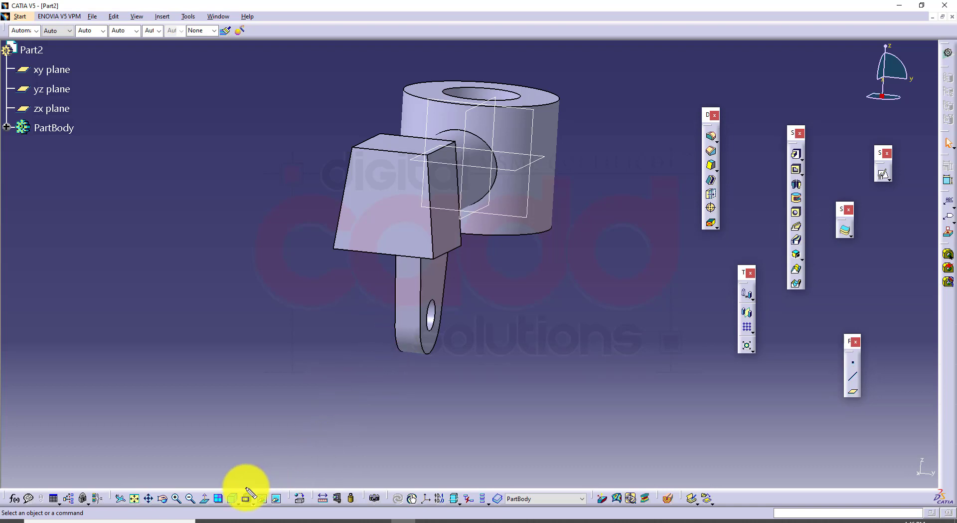
{"action": "mouse_move", "coordinate": [113, 492]}
{"action": "left_mouse_down"}
{"action": "mouse_move", "coordinate": [407, 513]}
{"action": "mouse_move", "coordinate": [390, 513]}
{"action": "left_mouse_up"}
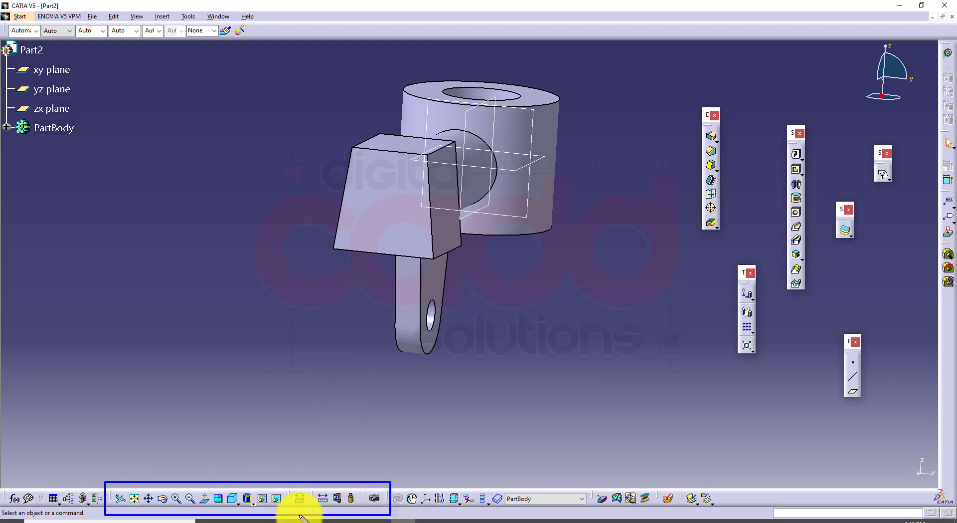
{"action": "left_click_drag", "start_coordinate": [252, 483], "coordinate": [289, 507]}
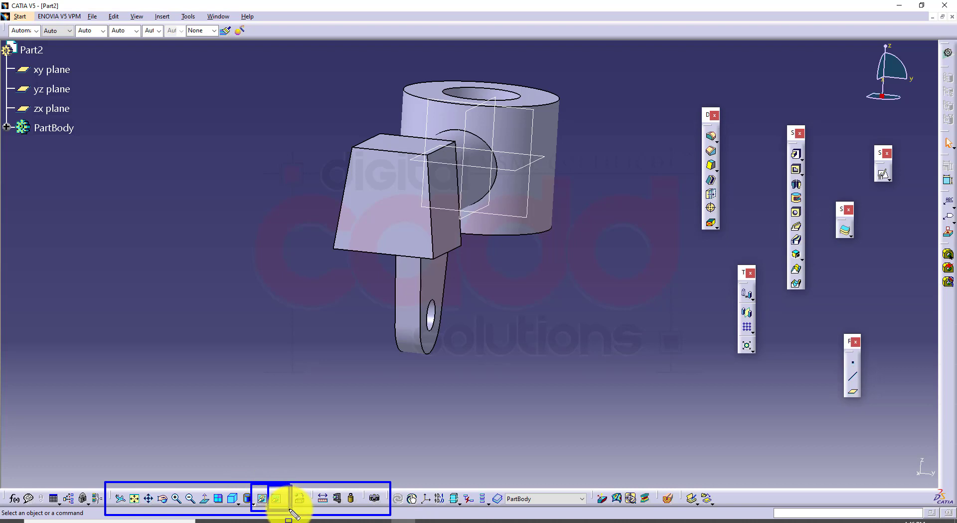
{"action": "key", "text": "Escape"}
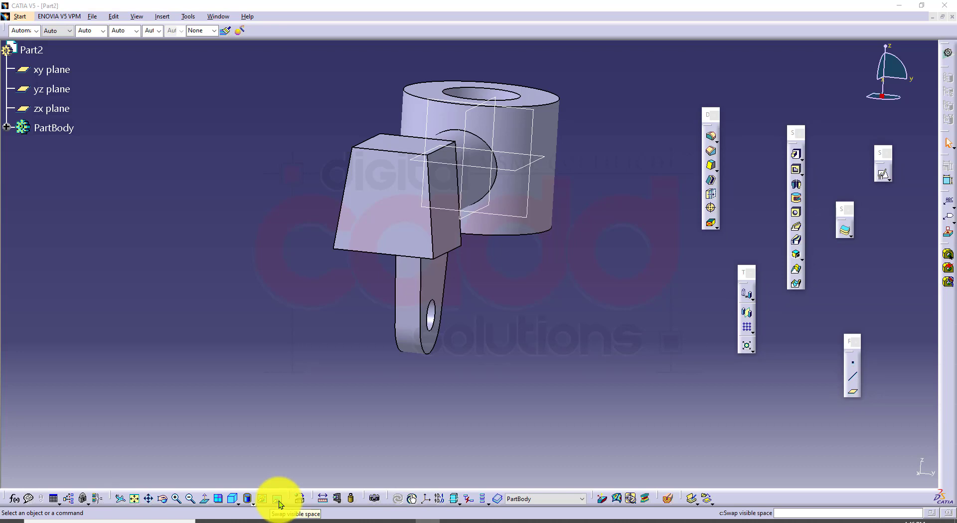
- Swap to the hidden space to examine the part's hidden sketches, and return to the visible space
{"action": "left_click", "coordinate": [279, 501]}
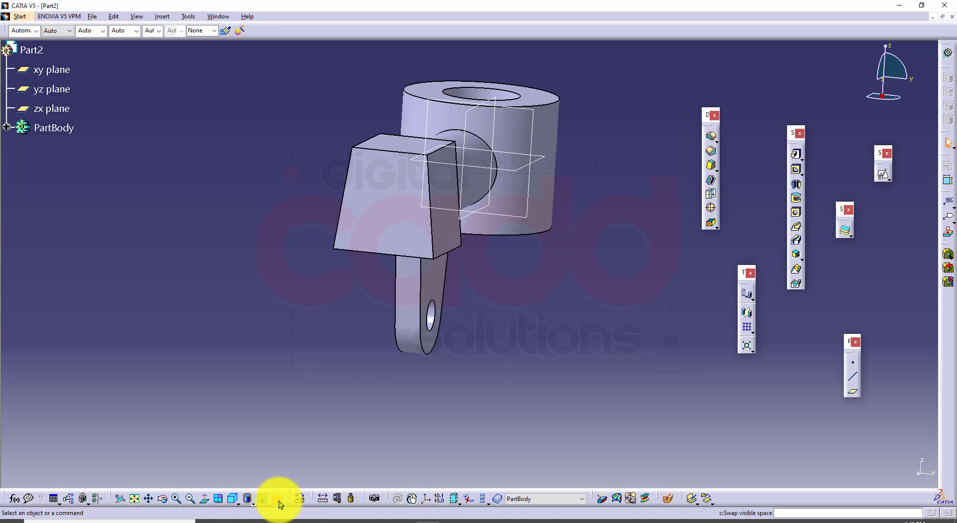
{"action": "mouse_move", "coordinate": [558, 328]}
{"action": "middle_mouse_down"}
{"action": "mouse_move", "coordinate": [534, 356]}
{"action": "mouse_move", "coordinate": [577, 197]}
{"action": "mouse_move", "coordinate": [545, 190]}
{"action": "mouse_move", "coordinate": [516, 208]}
{"action": "mouse_move", "coordinate": [541, 203]}
{"action": "middle_mouse_up"}
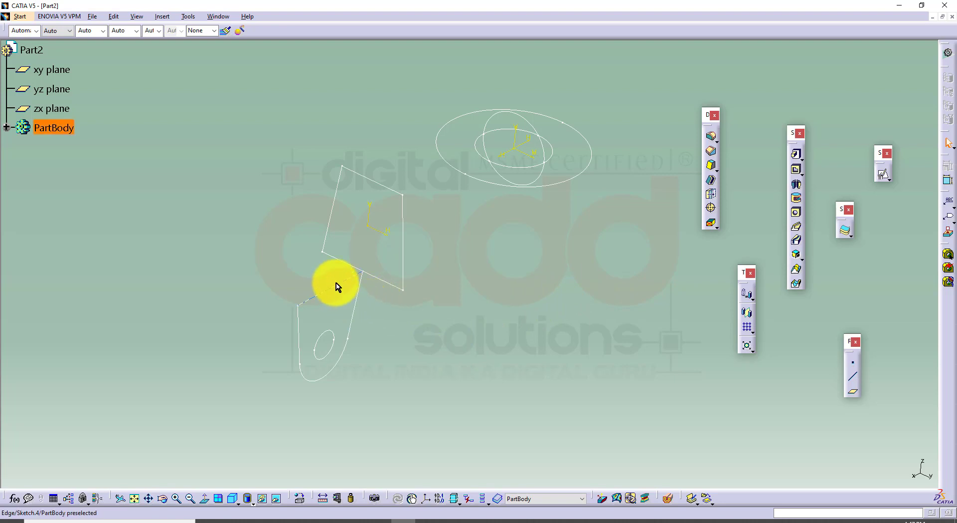
{"action": "left_click", "coordinate": [279, 498]}
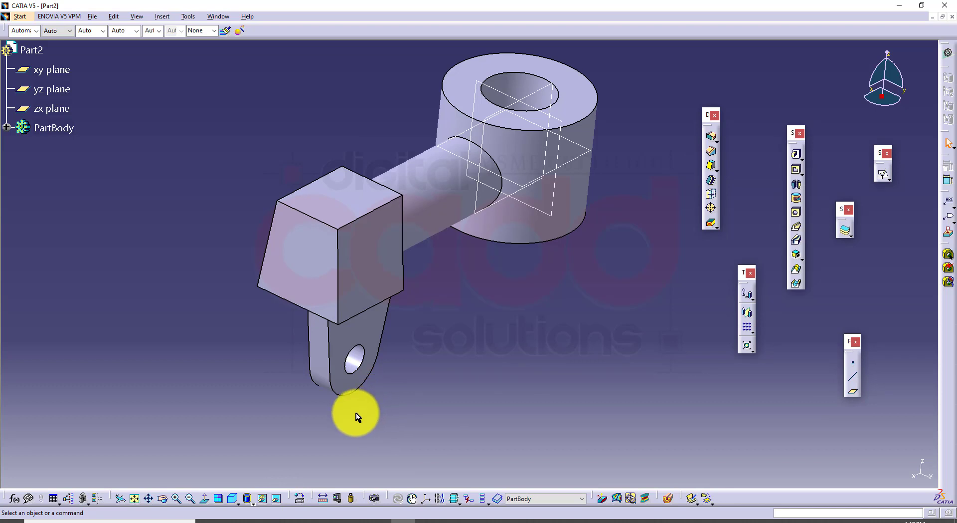
- Unhide the lug profile Sketch.4 from the hidden space and return to the visible space
{"action": "left_click", "coordinate": [277, 498]}
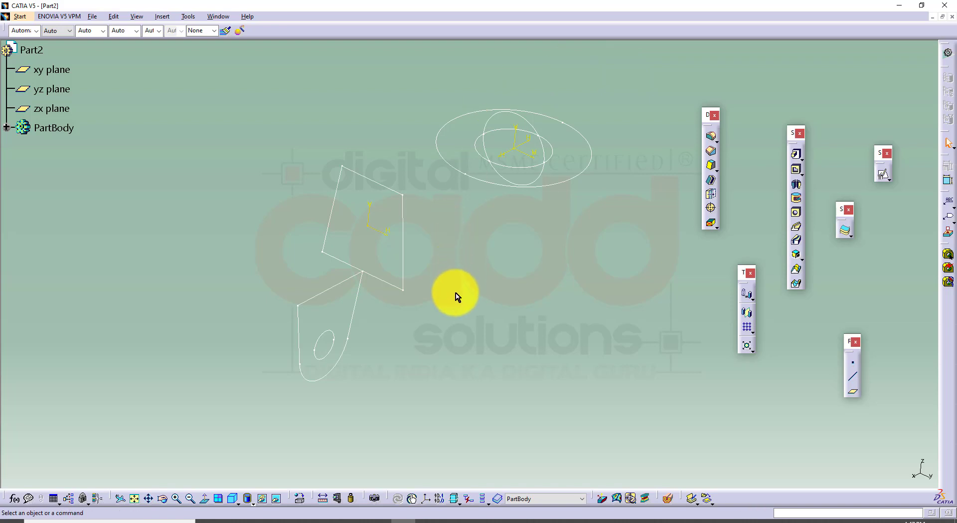
{"action": "right_click", "coordinate": [335, 289]}
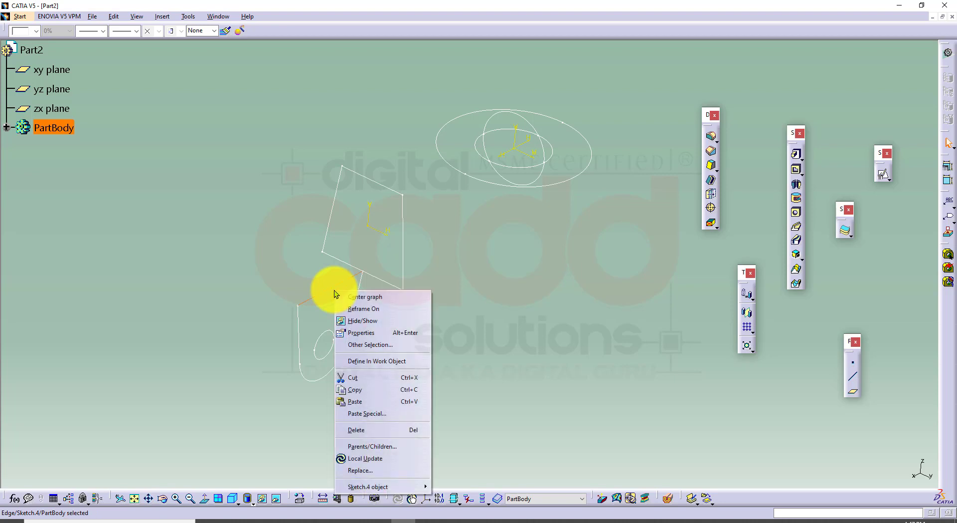
{"action": "left_click", "coordinate": [383, 322]}
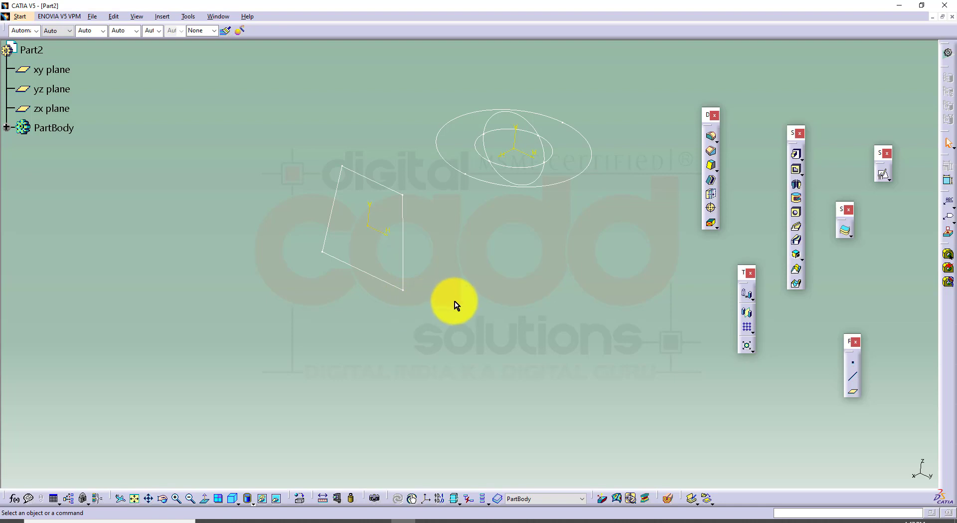
{"action": "left_click", "coordinate": [278, 498]}
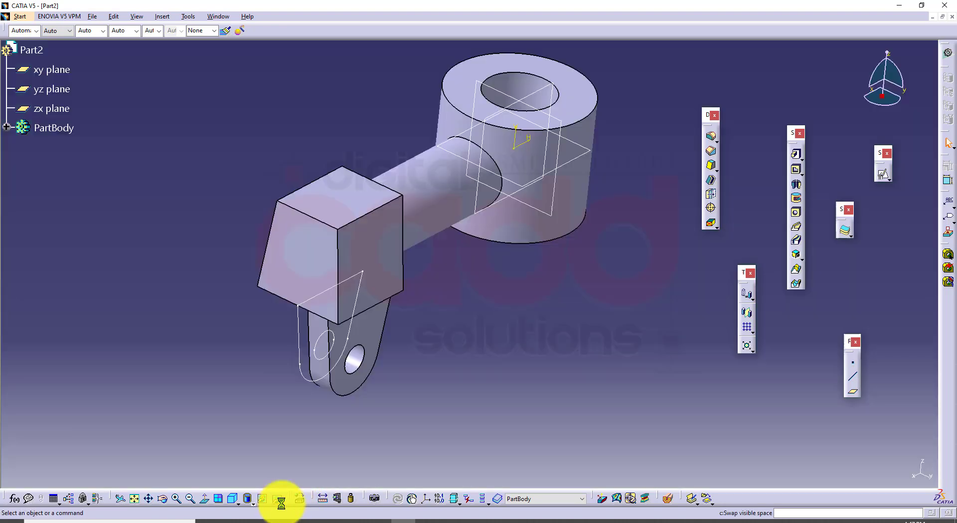
- Examine the lug and its offset profile sketch beneath the end block from several sides
{"action": "middle_click_drag", "start_coordinate": [379, 343], "coordinate": [581, 267]}
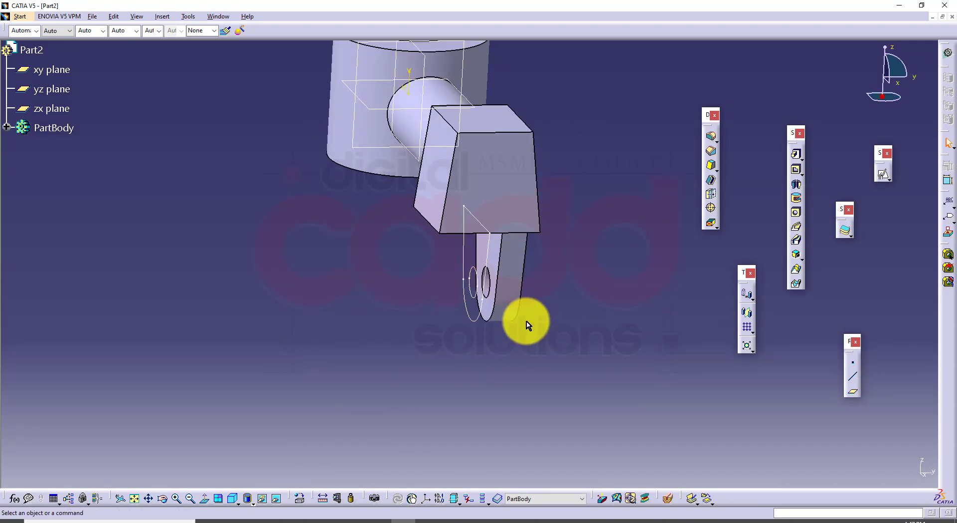
{"action": "mouse_move", "coordinate": [528, 320]}
{"action": "middle_mouse_down"}
{"action": "mouse_move", "coordinate": [522, 313]}
{"action": "mouse_move", "coordinate": [447, 339]}
{"action": "middle_mouse_up"}
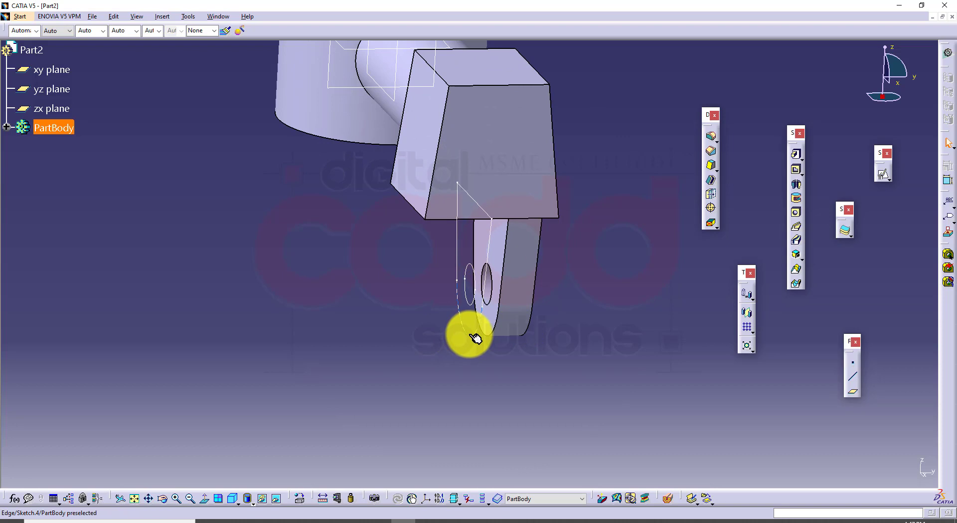
{"action": "middle_click_drag", "start_coordinate": [607, 333], "coordinate": [504, 382]}
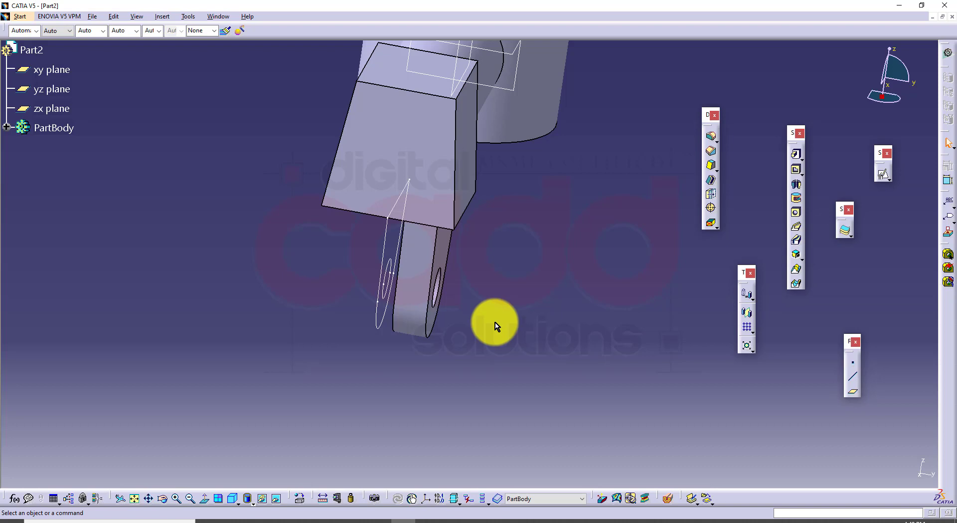
{"action": "middle_click_drag", "start_coordinate": [474, 305], "coordinate": [441, 344]}
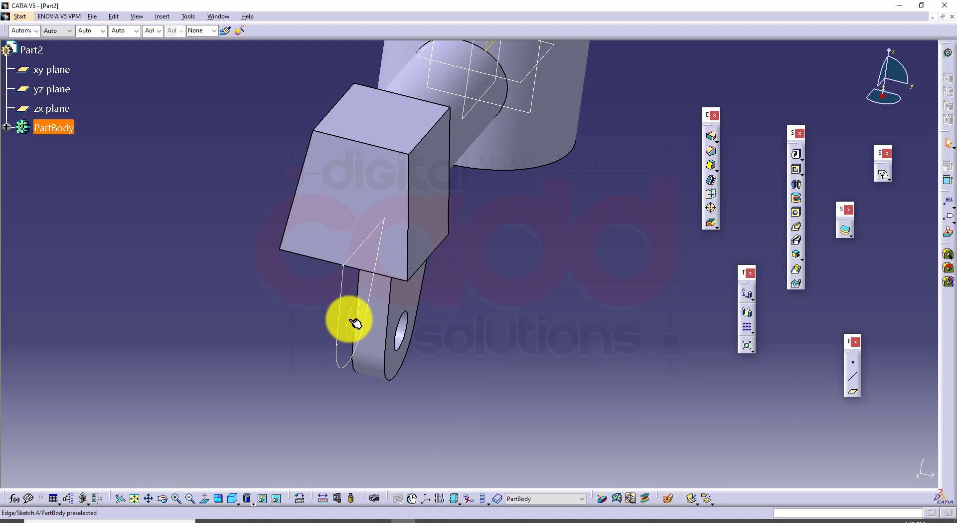
{"action": "middle_click_drag", "start_coordinate": [506, 273], "coordinate": [532, 305]}
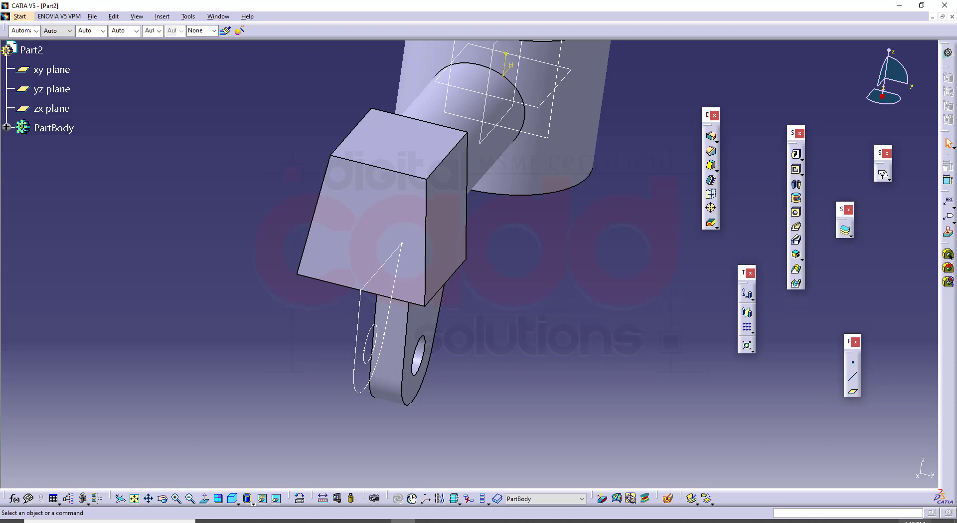
{"action": "middle_click_drag", "start_coordinate": [516, 243], "coordinate": [493, 254]}
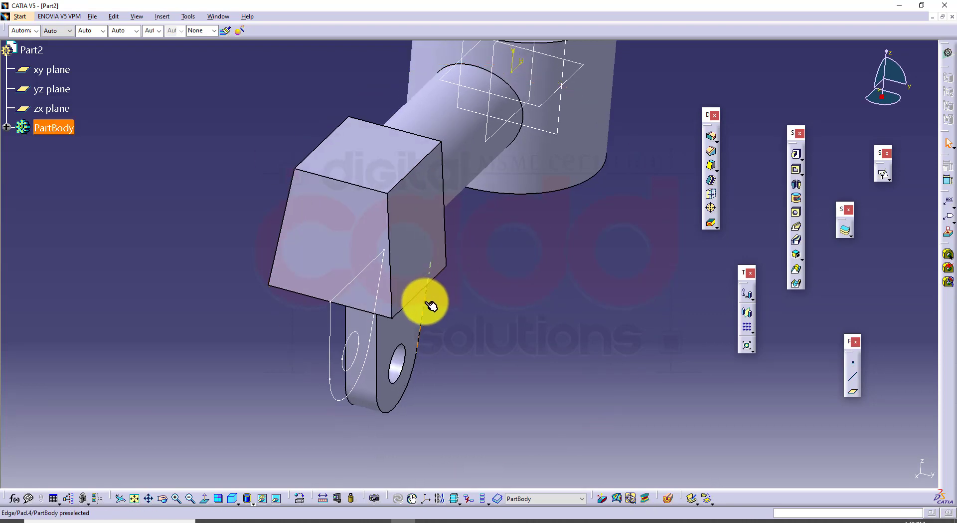
{"action": "mouse_move", "coordinate": [470, 324]}
{"action": "middle_mouse_down"}
{"action": "mouse_move", "coordinate": [468, 304]}
{"action": "mouse_move", "coordinate": [472, 312]}
{"action": "middle_mouse_up"}
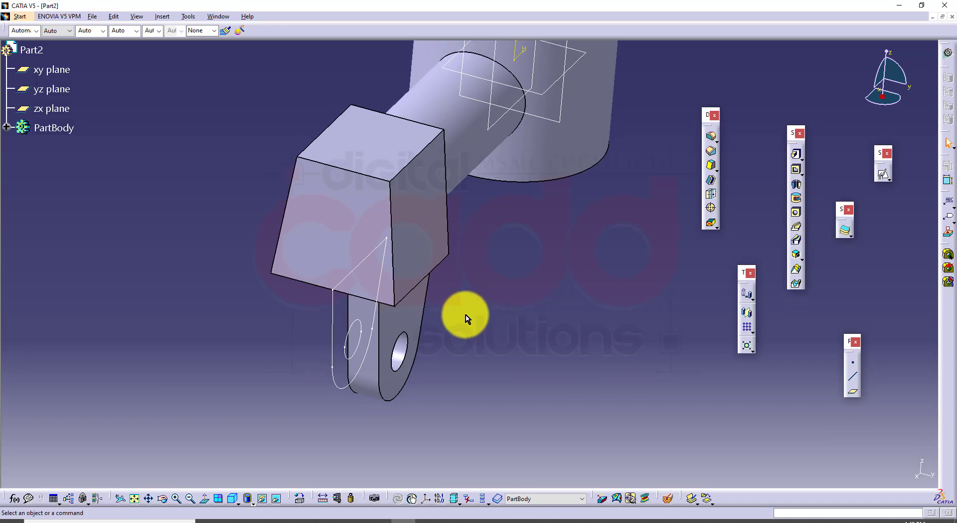
- Pad Sketch.4 in the reversed direction with a first limit of 15 mm and a second limit of -5 mm to form the second lug
{"action": "left_click", "coordinate": [797, 153]}
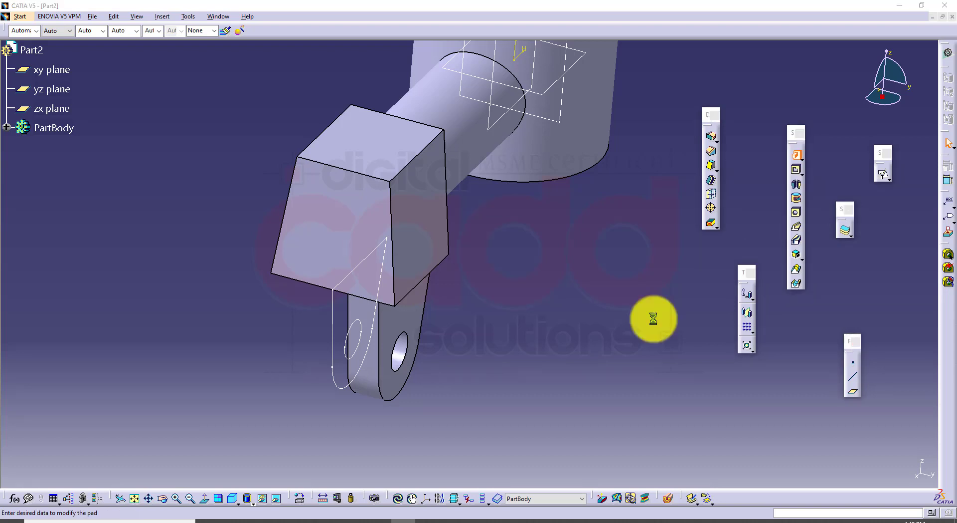
{"action": "left_click", "coordinate": [346, 391]}
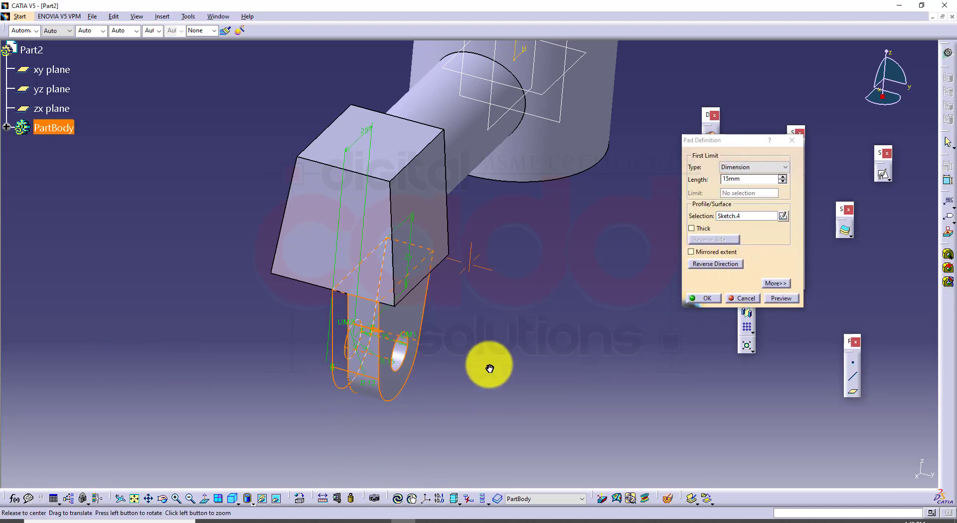
{"action": "middle_click_drag", "start_coordinate": [490, 368], "coordinate": [560, 367]}
{"action": "left_click", "coordinate": [718, 264]}
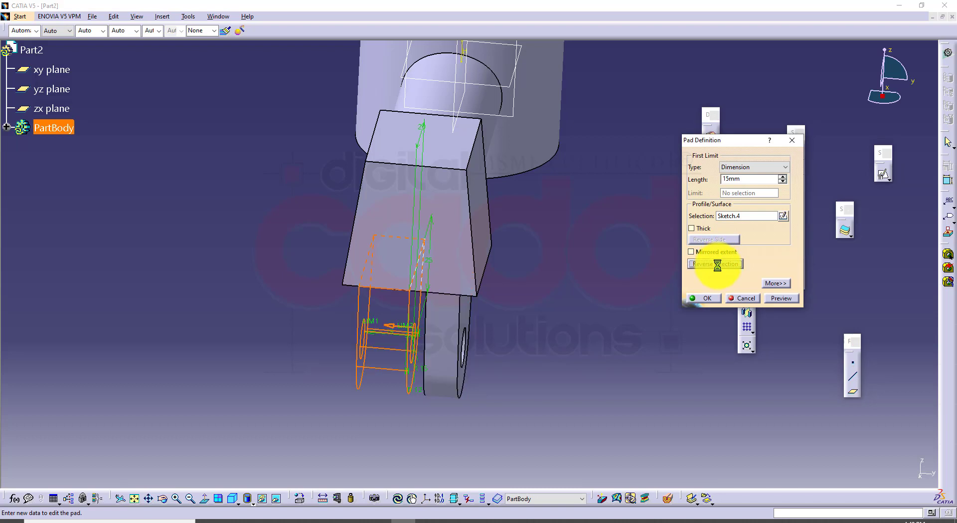
{"action": "left_click_drag", "start_coordinate": [750, 179], "coordinate": [709, 176]}
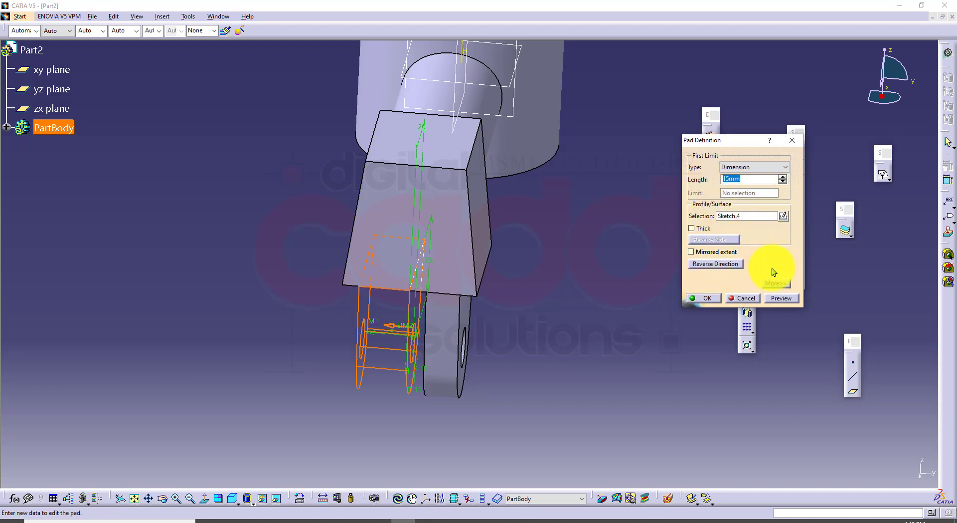
{"action": "left_click", "coordinate": [776, 282]}
{"action": "left_click_drag", "start_coordinate": [860, 178], "coordinate": [806, 180]}
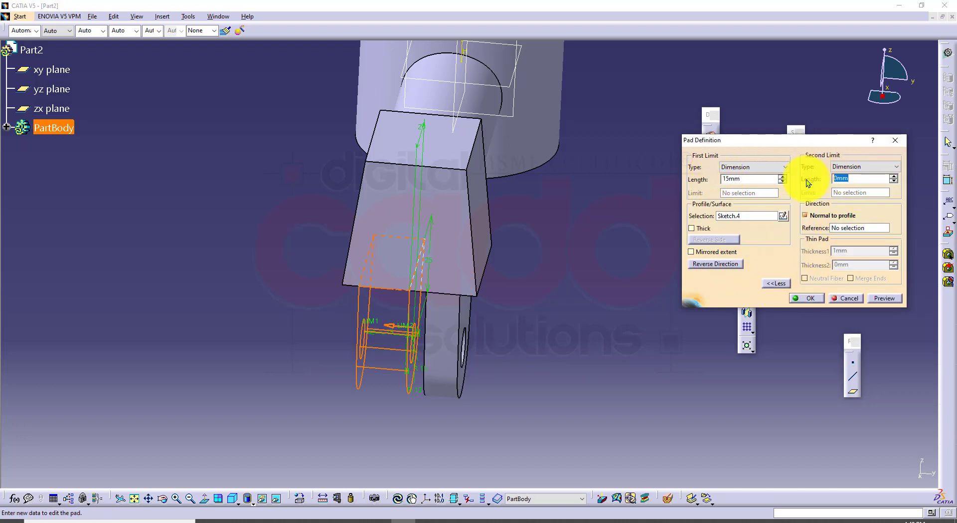
{"action": "type", "text": "-5"}
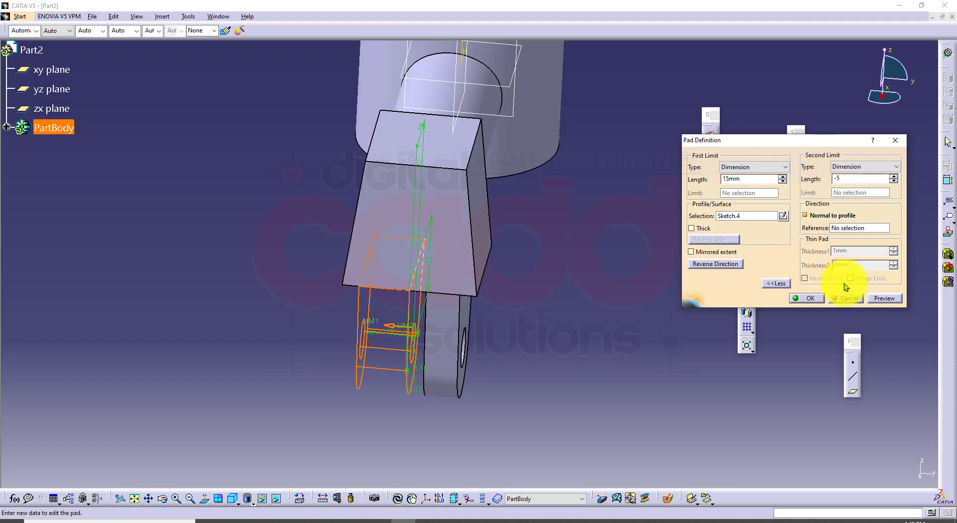
{"action": "left_click", "coordinate": [888, 298]}
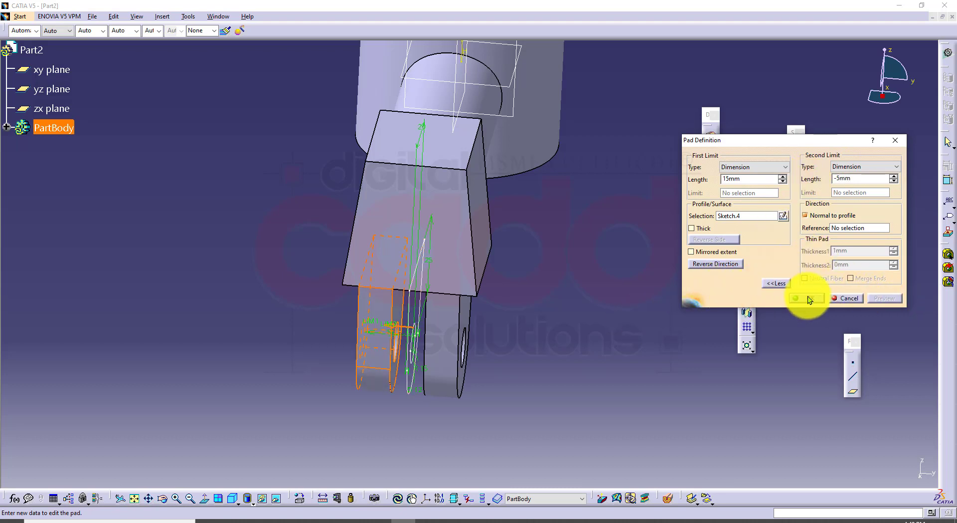
- Measure the gap between the two lugs' facing edges, discard the measurement, and restore the isometric view
{"action": "middle_click_drag", "start_coordinate": [589, 325], "coordinate": [508, 359]}
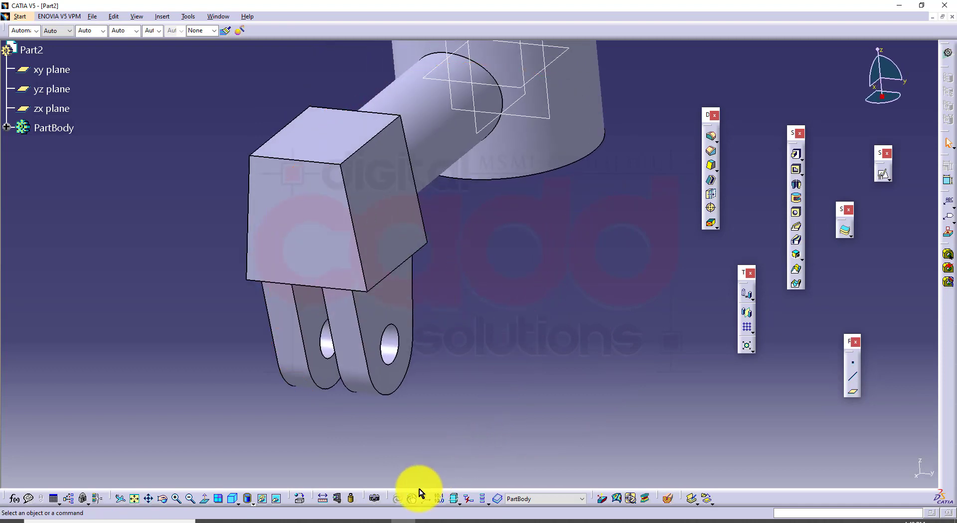
{"action": "left_click", "coordinate": [322, 497]}
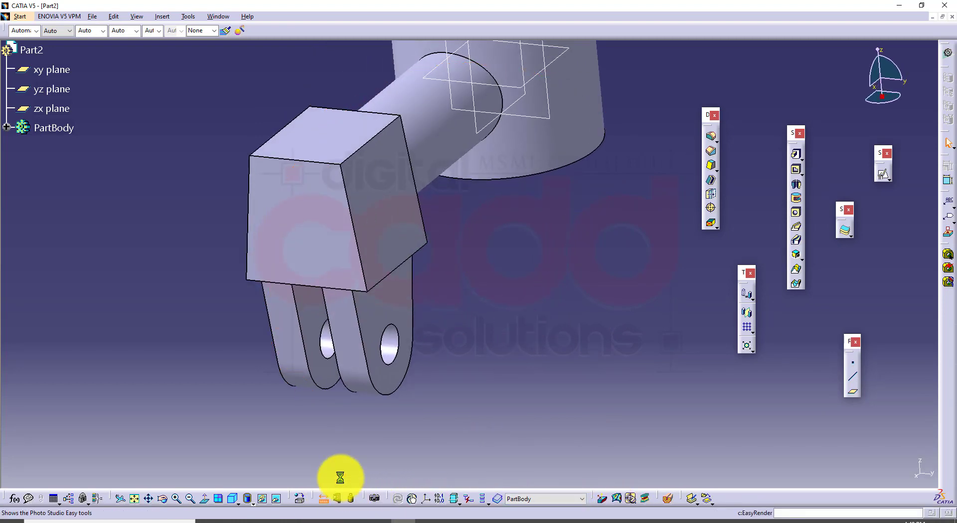
{"action": "left_click", "coordinate": [302, 334]}
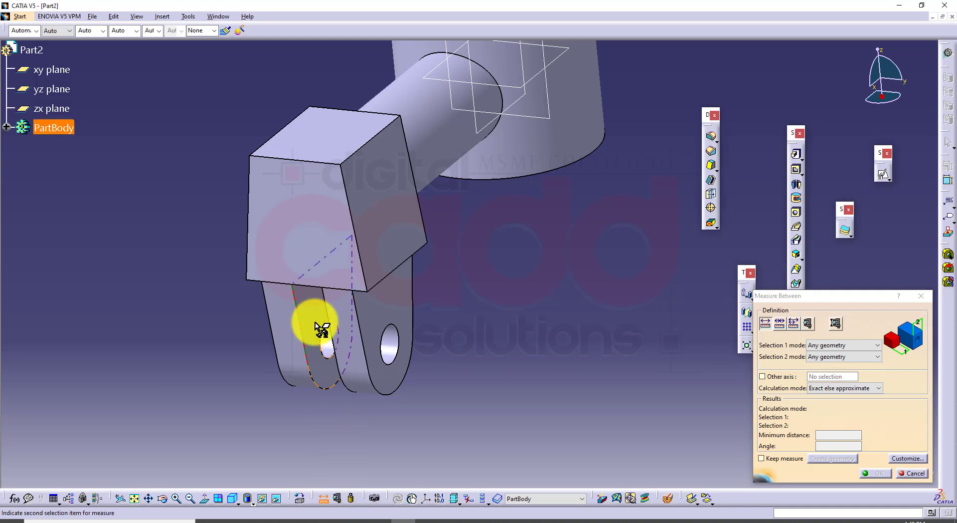
{"action": "left_click", "coordinate": [328, 312]}
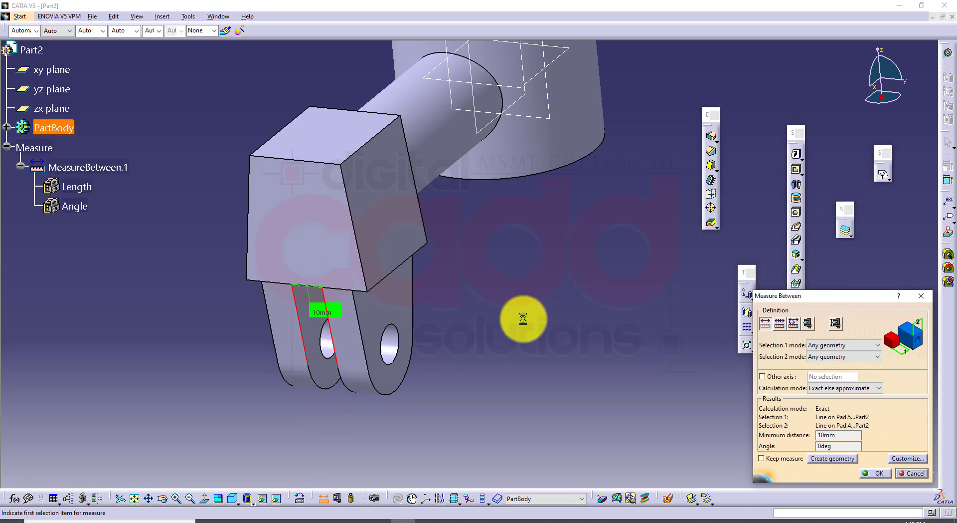
{"action": "middle_click_drag", "start_coordinate": [521, 316], "coordinate": [569, 258]}
{"action": "left_click_drag", "start_coordinate": [510, 244], "coordinate": [502, 348]}
{"action": "middle_click_drag", "start_coordinate": [620, 282], "coordinate": [621, 303]}
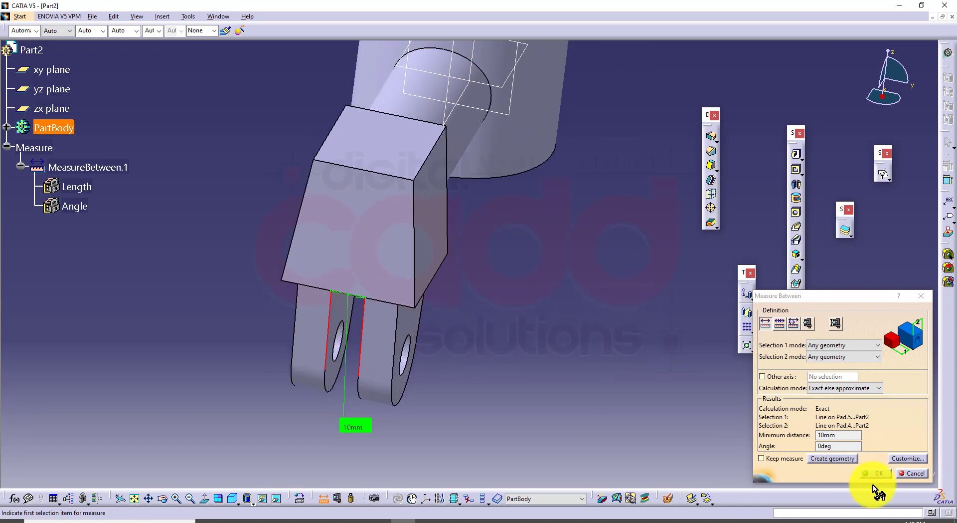
{"action": "left_click", "coordinate": [915, 472]}
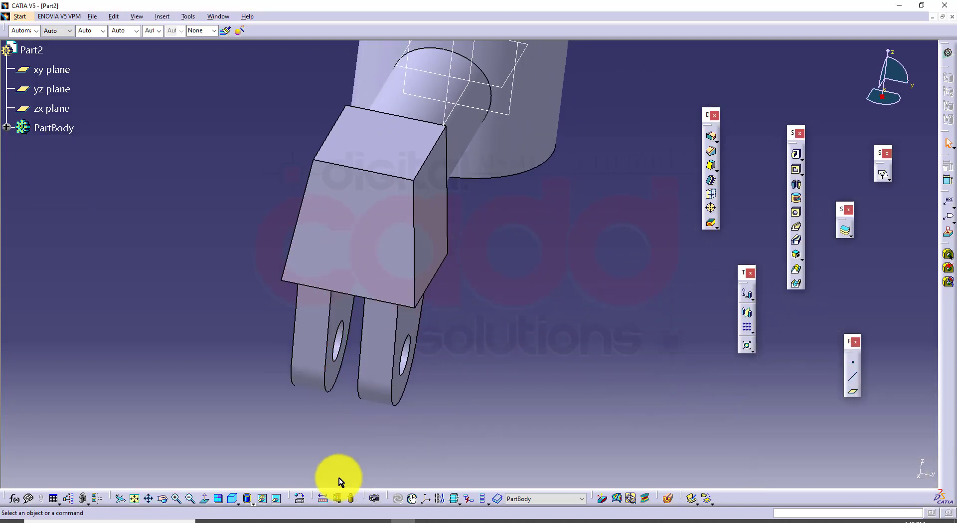
{"action": "left_click", "coordinate": [233, 498]}
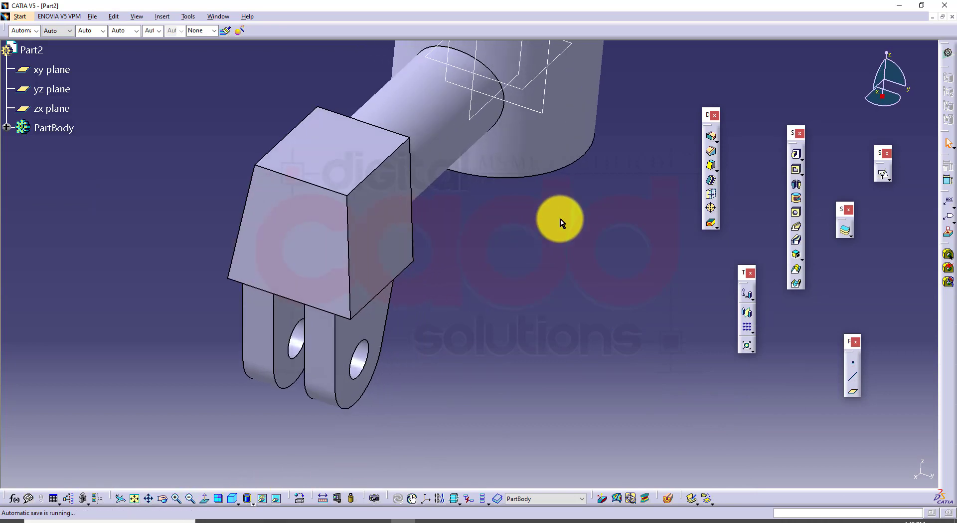
{"action": "middle_click_drag", "start_coordinate": [475, 182], "coordinate": [424, 321]}
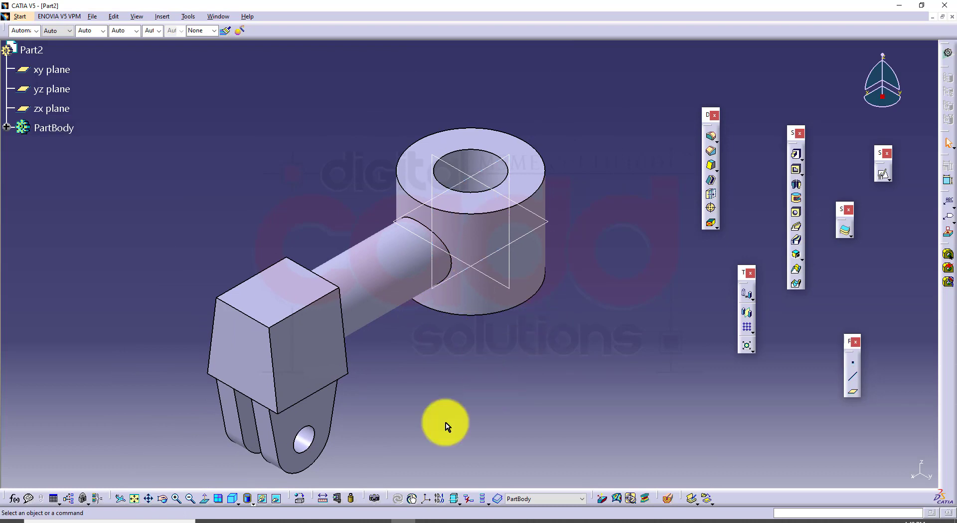
- Switch to the PDF drawing, mark the upright rounded lug and viewing direction in figure 138, clear the marks, and return to CATIA
{"action": "left_click", "coordinate": [259, 519]}
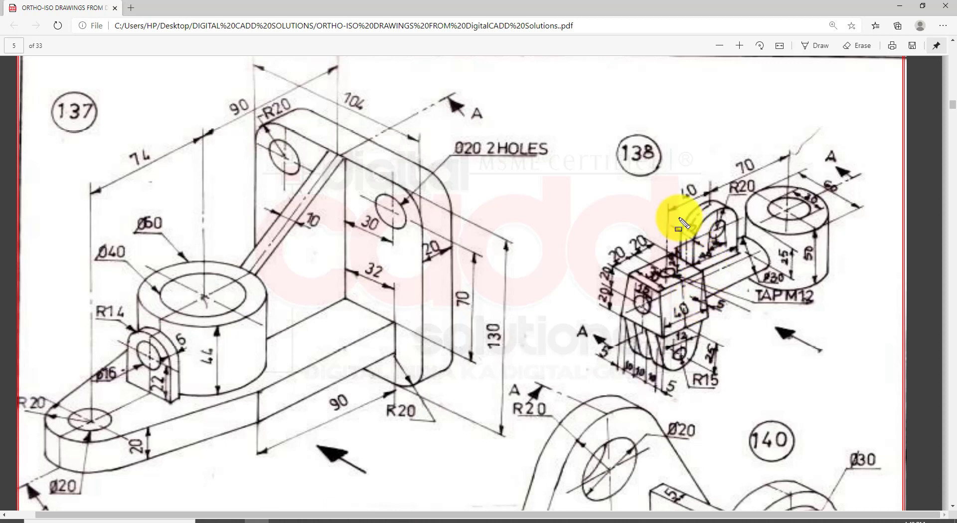
{"action": "mouse_move", "coordinate": [665, 185]}
{"action": "left_mouse_down"}
{"action": "mouse_move", "coordinate": [755, 287]}
{"action": "mouse_move", "coordinate": [757, 278]}
{"action": "left_mouse_up"}
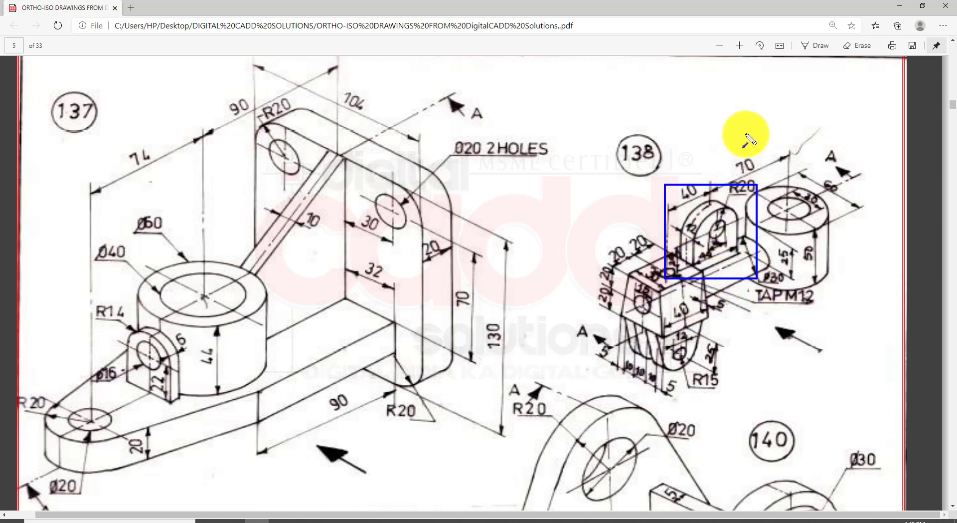
{"action": "left_click_drag", "start_coordinate": [746, 134], "coordinate": [718, 205]}
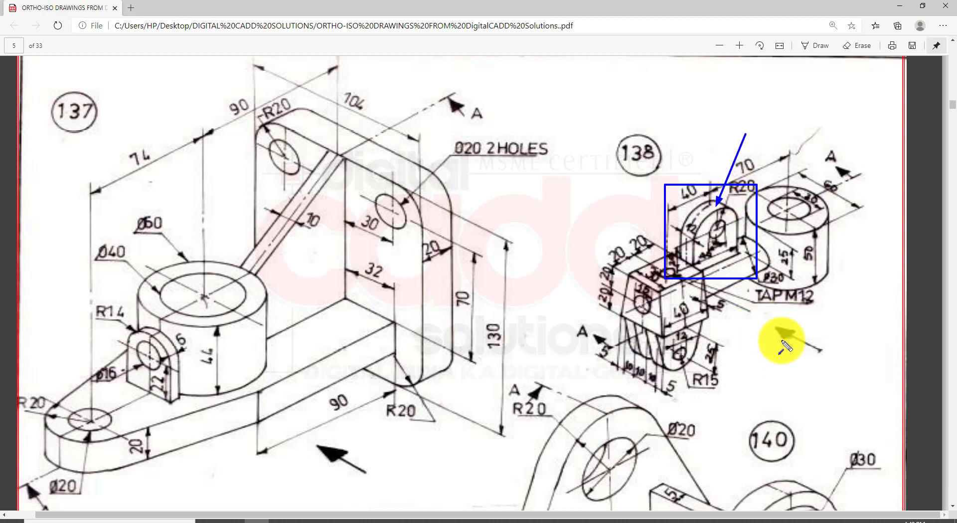
{"action": "left_click_drag", "start_coordinate": [849, 373], "coordinate": [766, 315]}
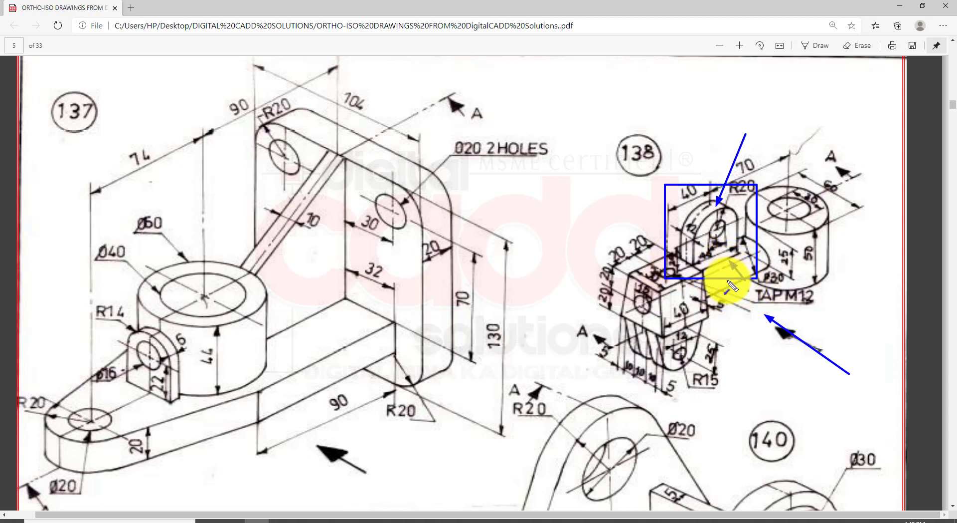
{"action": "key", "text": "Escape"}
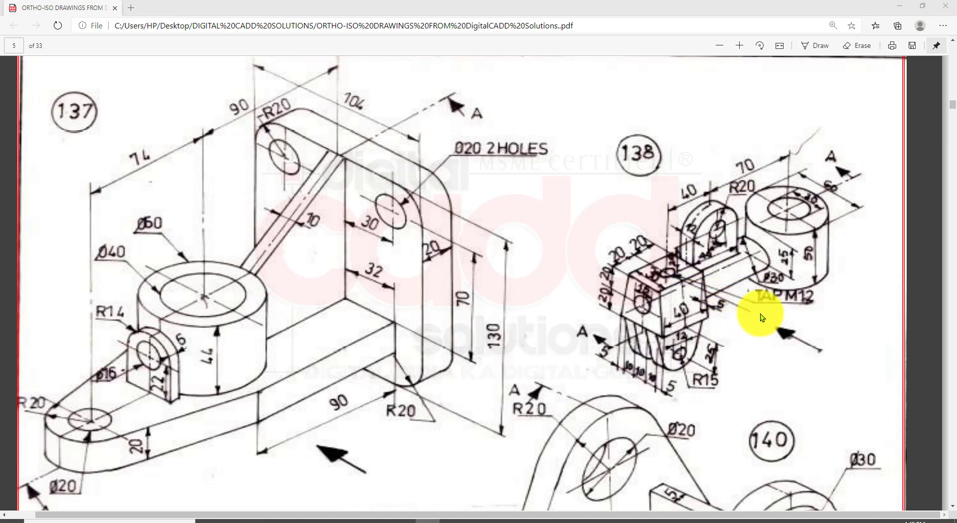
{"action": "left_click", "coordinate": [432, 519]}
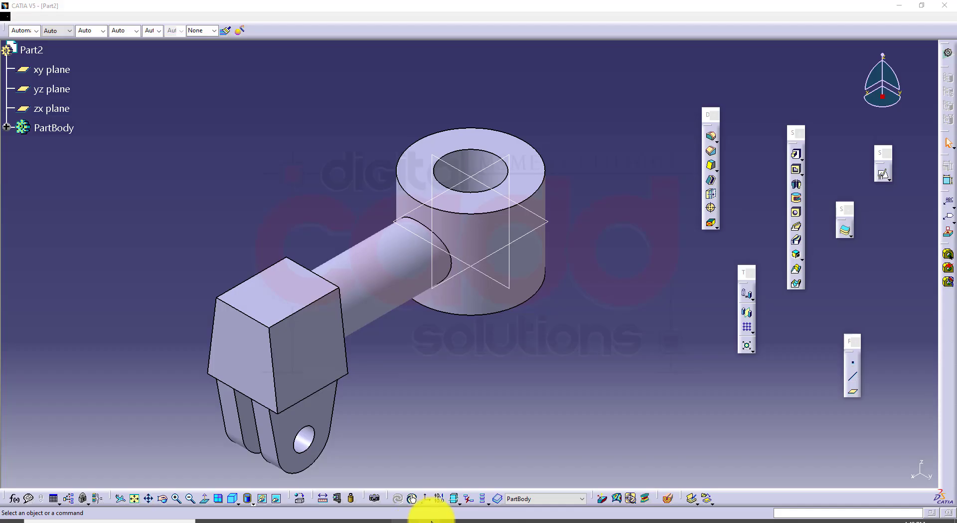
- Start a positioned sketch on the end block's top face with both the H and V directions reversed
{"action": "middle_click_drag", "start_coordinate": [605, 314], "coordinate": [351, 331]}
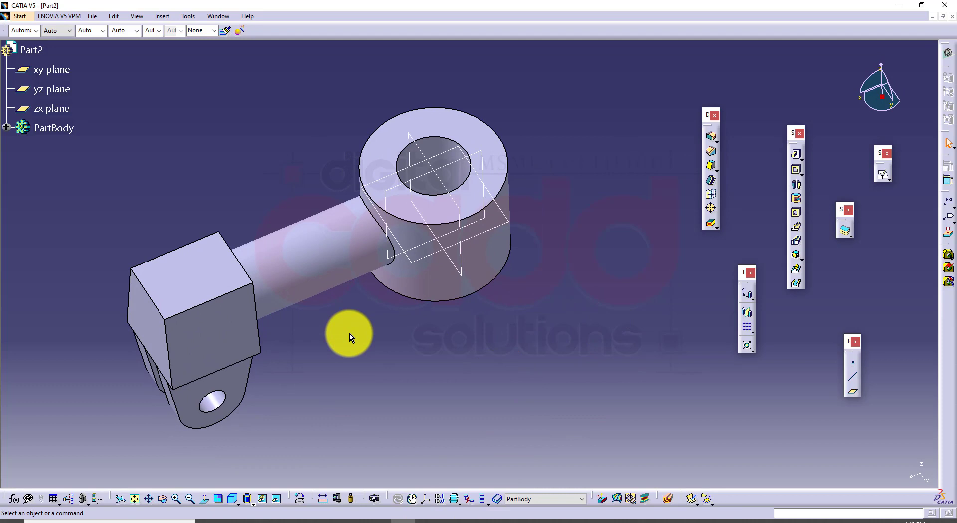
{"action": "left_click", "coordinate": [231, 278]}
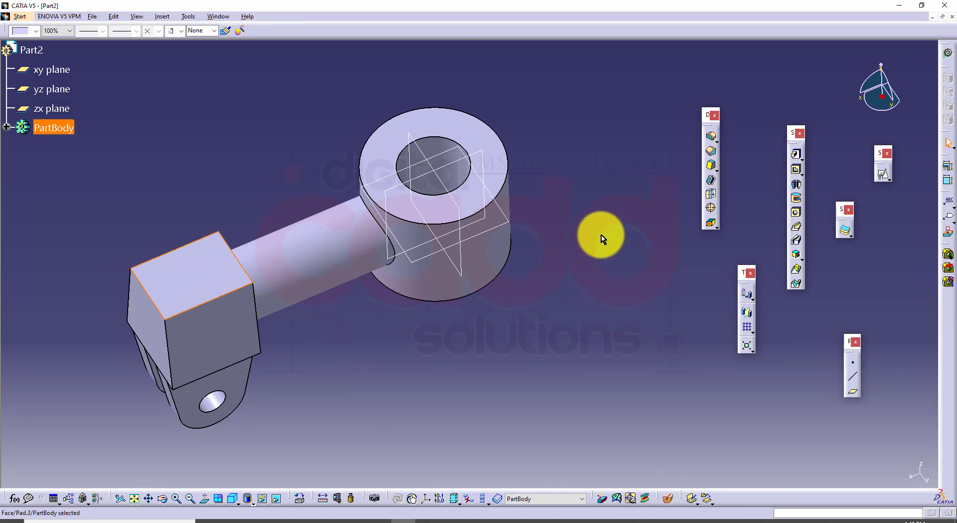
{"action": "mouse_move", "coordinate": [600, 238]}
{"action": "middle_mouse_down"}
{"action": "mouse_move", "coordinate": [554, 297]}
{"action": "mouse_move", "coordinate": [523, 390]}
{"action": "mouse_move", "coordinate": [441, 309]}
{"action": "mouse_move", "coordinate": [459, 320]}
{"action": "middle_mouse_up"}
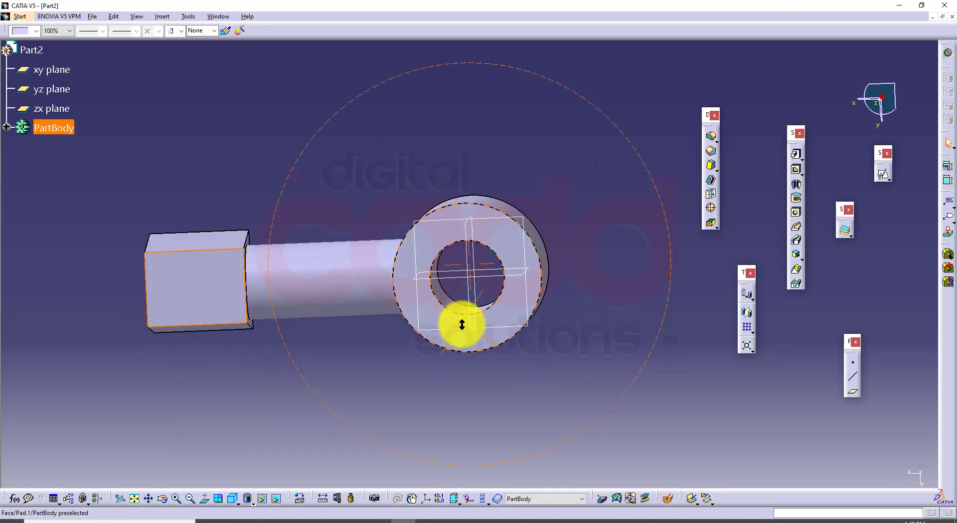
{"action": "left_click", "coordinate": [883, 174]}
{"action": "middle_click_drag", "start_coordinate": [391, 370], "coordinate": [305, 373]}
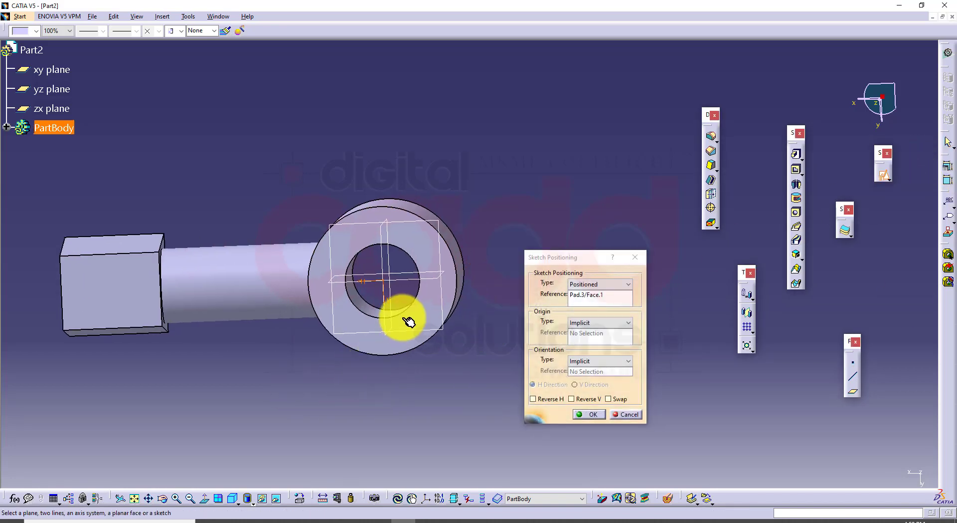
{"action": "left_click", "coordinate": [587, 402]}
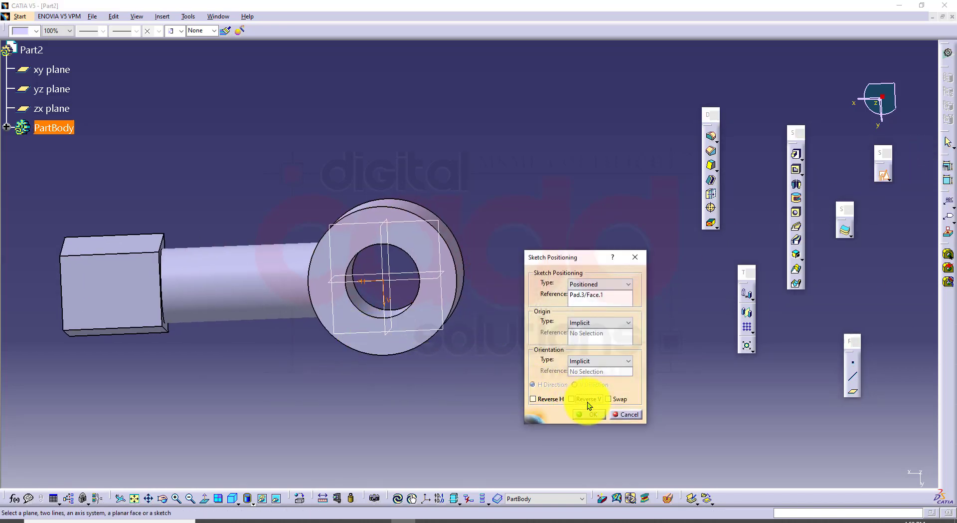
{"action": "left_click", "coordinate": [561, 402]}
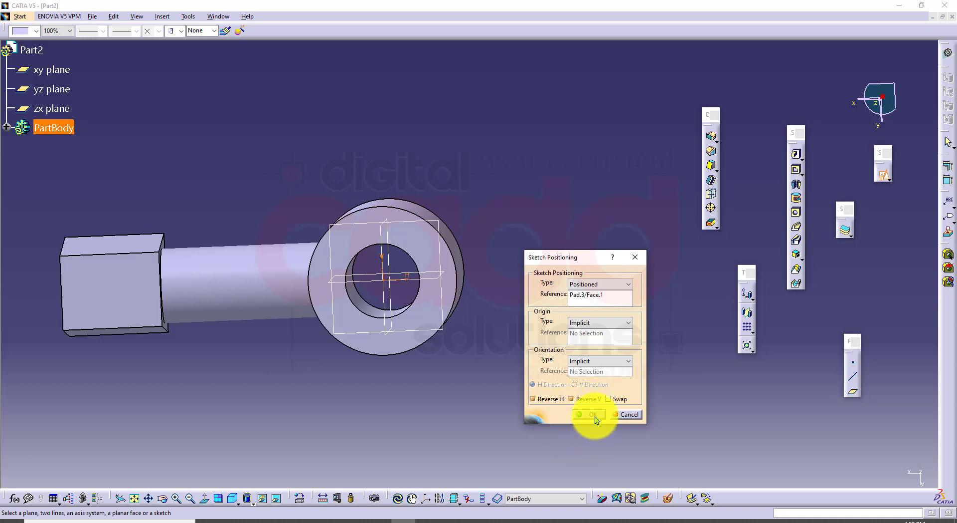
{"action": "left_click", "coordinate": [593, 415]}
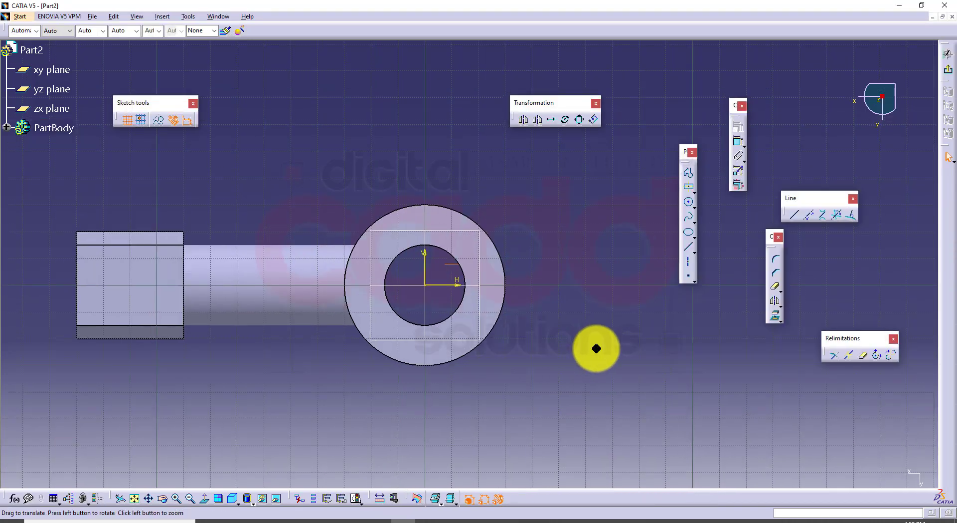
- Check figure 138 in the PDF, then sketch a centered rectangle on the horizontal axis over the shaft, near the end block
{"action": "left_click", "coordinate": [274, 520]}
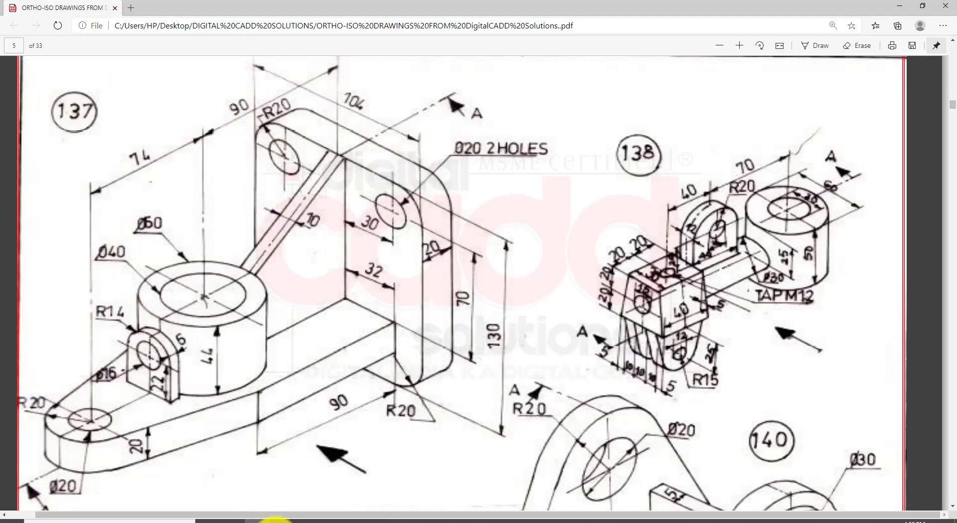
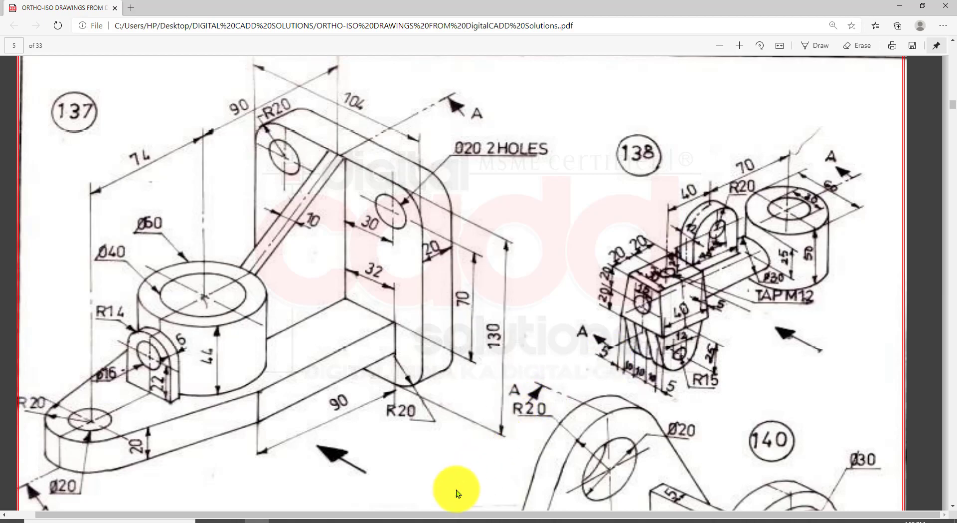
{"action": "left_click", "coordinate": [401, 520]}
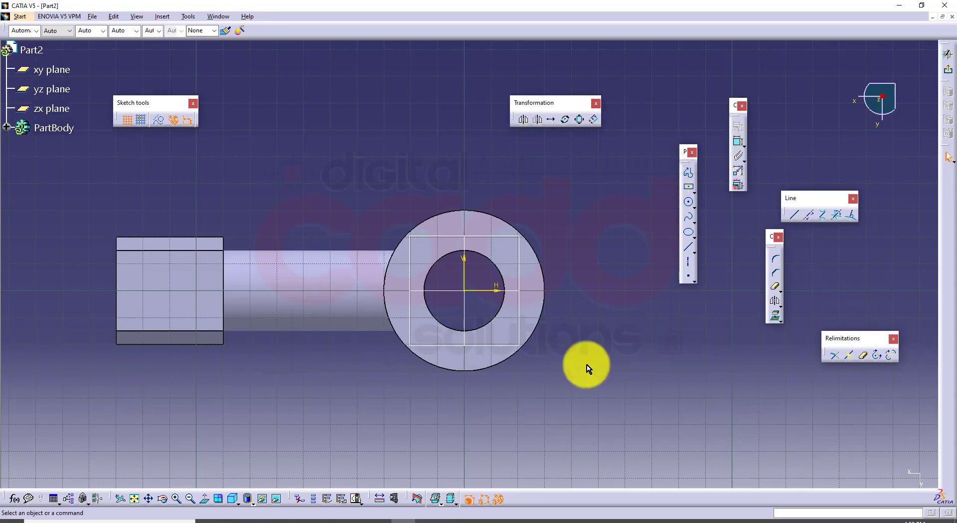
{"action": "left_click", "coordinate": [693, 192]}
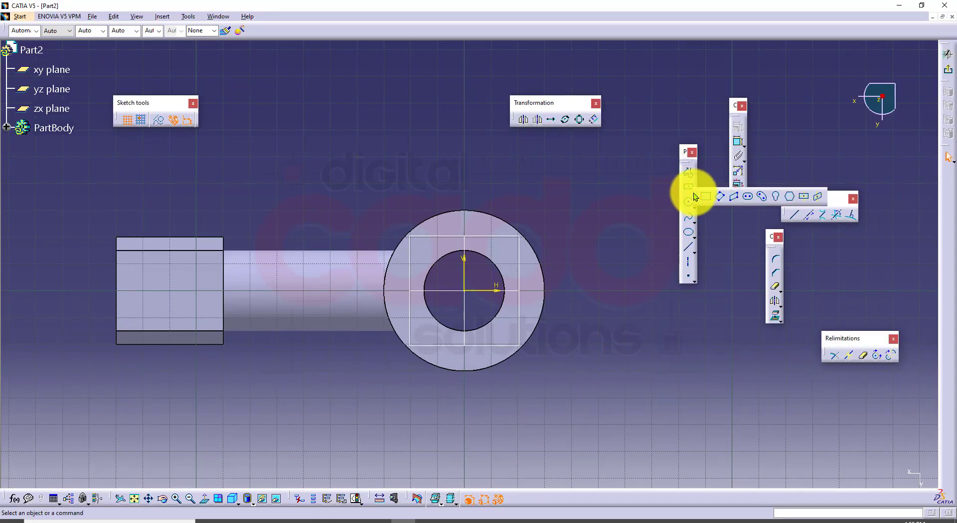
{"action": "left_click", "coordinate": [809, 196]}
{"action": "left_click", "coordinate": [275, 290]}
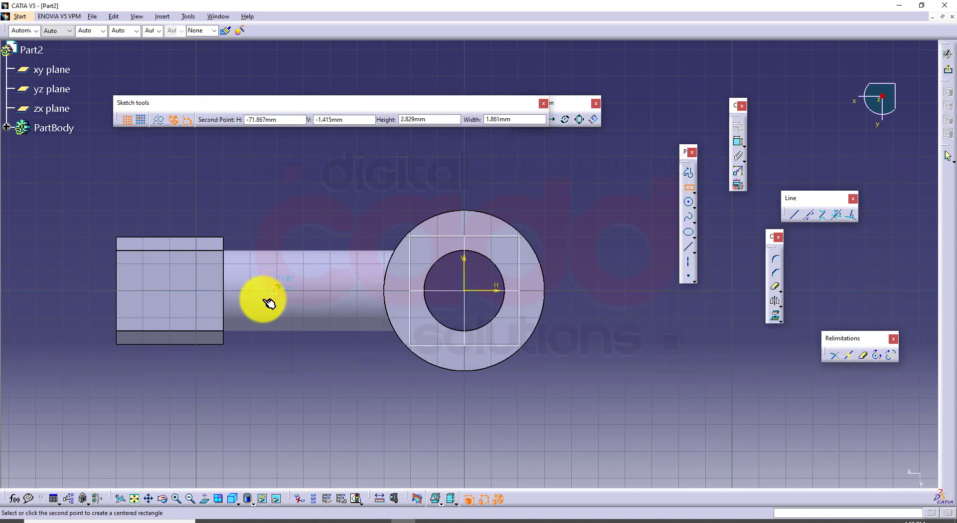
{"action": "left_click", "coordinate": [234, 303]}
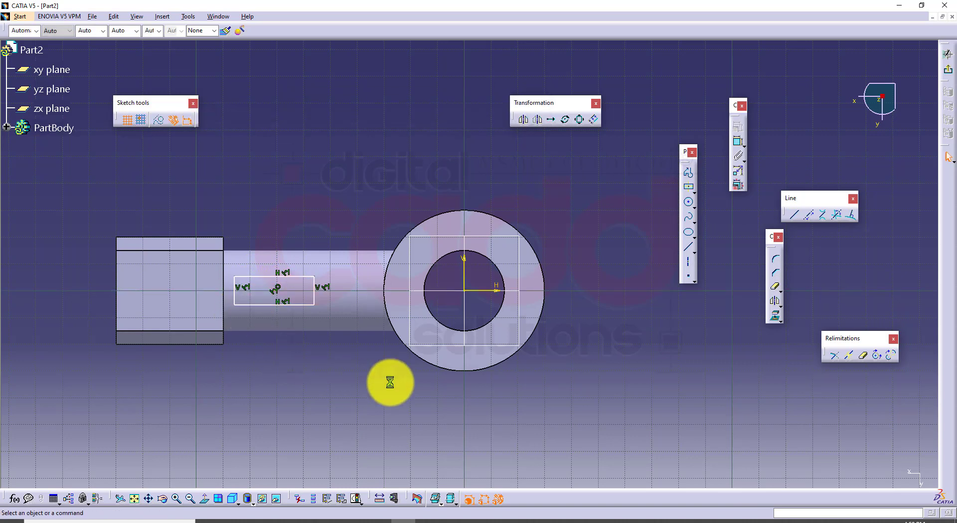
- Constrain the rectangle's short side nearest the end block to be coincident with the block's edge
{"action": "left_click", "coordinate": [737, 145]}
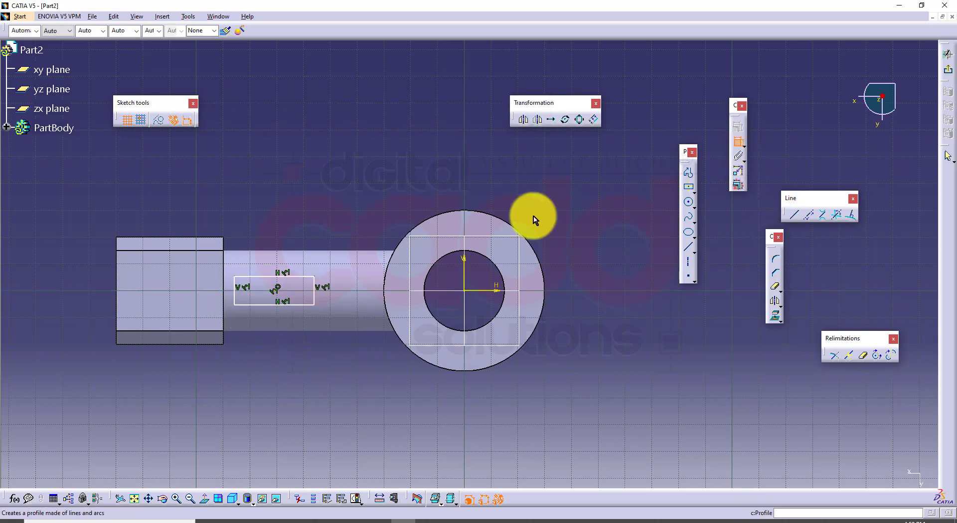
{"action": "left_click", "coordinate": [235, 294]}
{"action": "left_click", "coordinate": [222, 300]}
{"action": "right_click", "coordinate": [245, 338]}
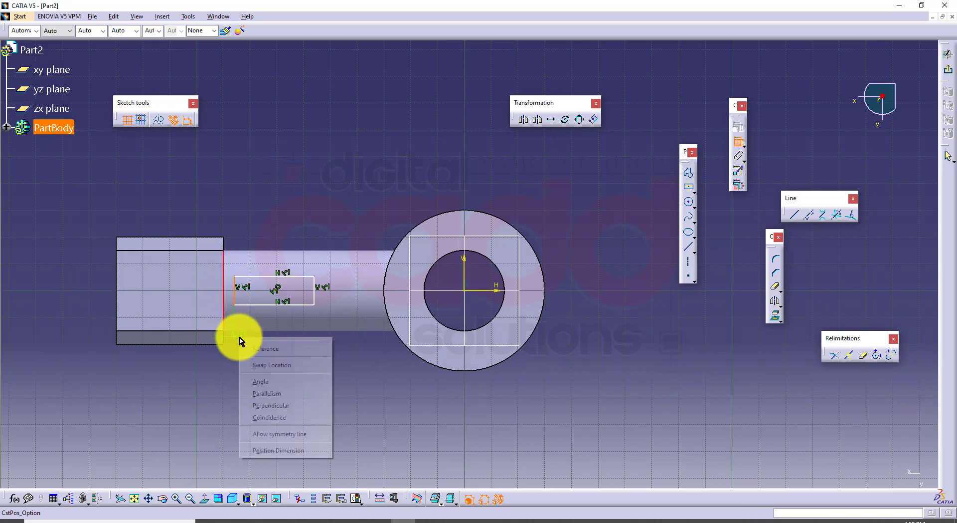
{"action": "left_click", "coordinate": [272, 417]}
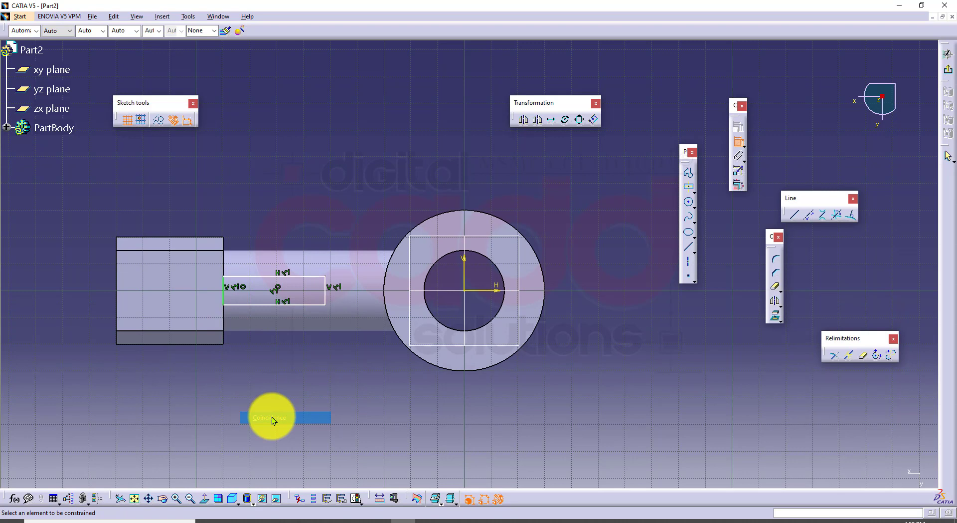
- Dimension the rectangle 40 mm long and 12 mm wide, and exit the sketch
{"action": "left_click", "coordinate": [299, 304]}
{"action": "left_click", "coordinate": [280, 363]}
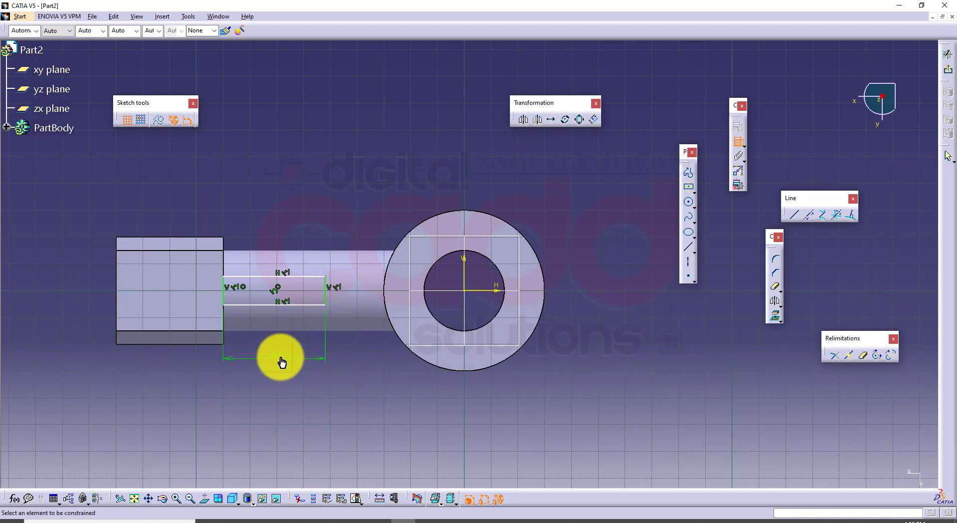
{"action": "double_click", "coordinate": [282, 361]}
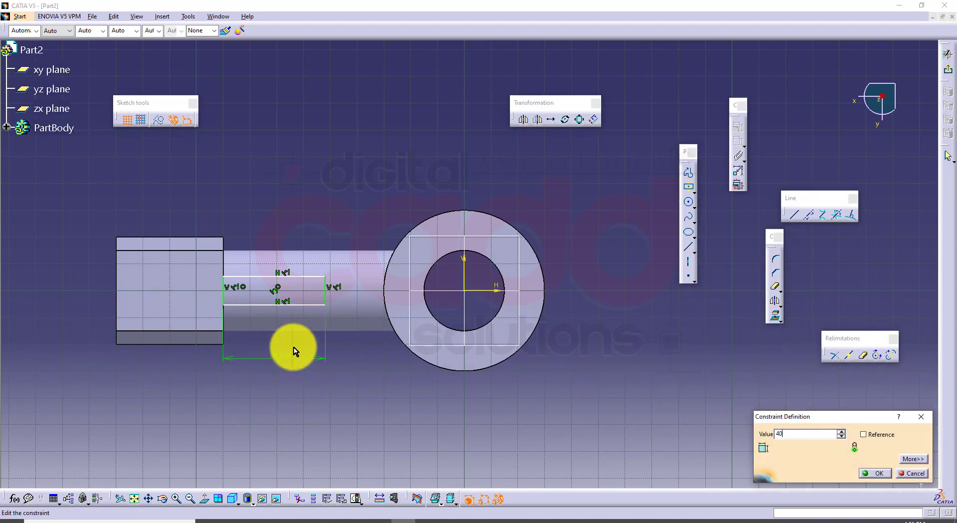
{"action": "key", "text": "Return"}
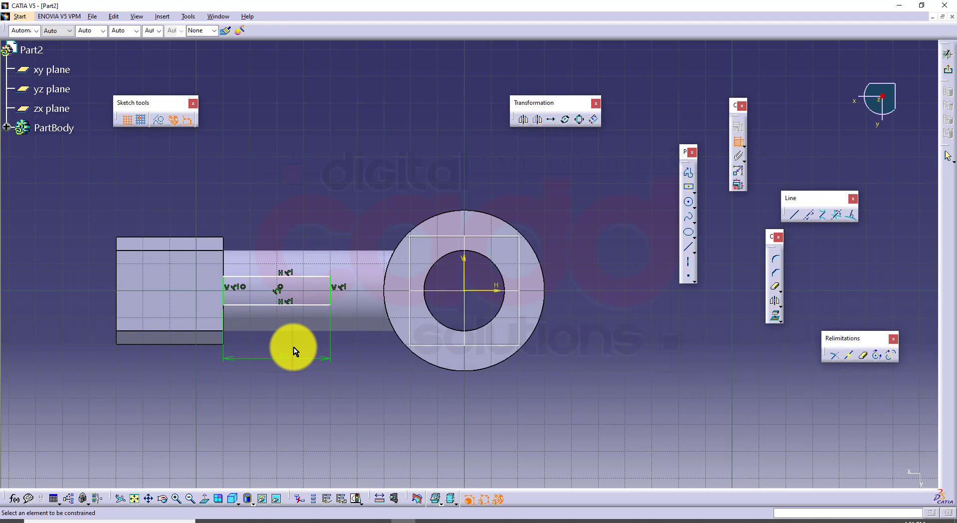
{"action": "left_click", "coordinate": [332, 298]}
{"action": "left_click", "coordinate": [349, 363]}
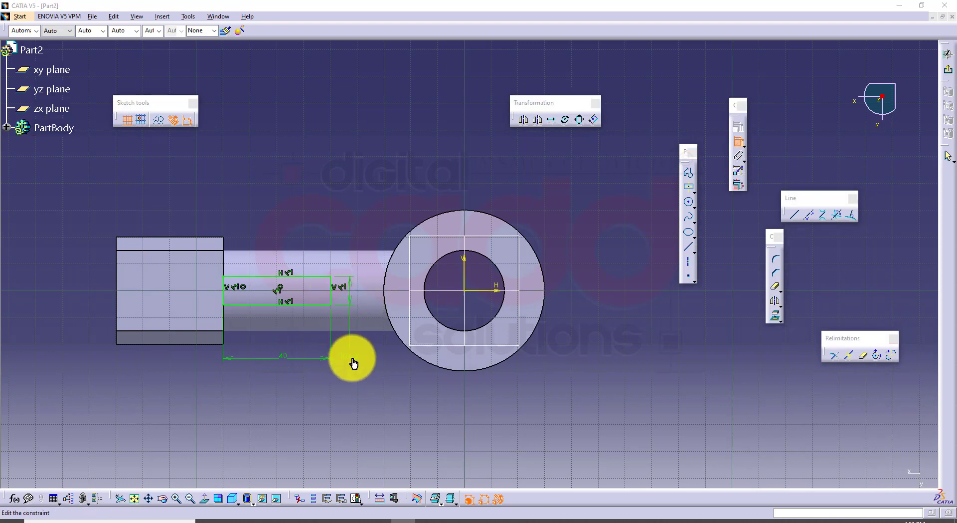
{"action": "double_click", "coordinate": [352, 362]}
{"action": "key", "text": "Return"}
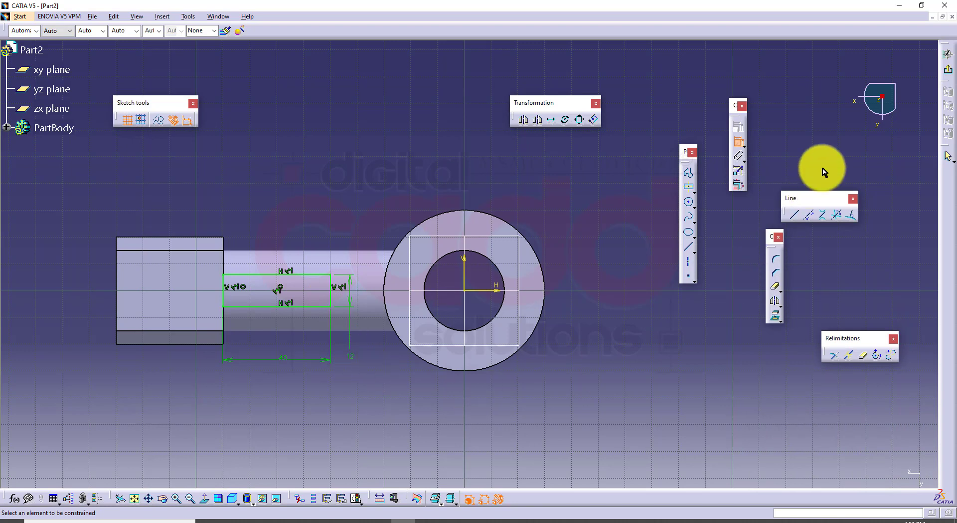
{"action": "left_click", "coordinate": [948, 70]}
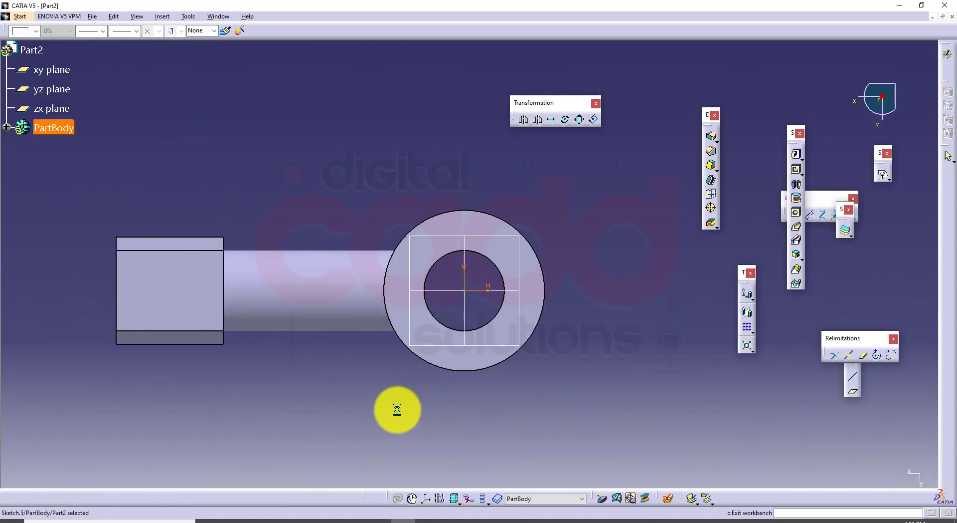
- Switch to the PDF drawing and examine figure 138 for the upright lug's height and radius dimensions
{"action": "left_click", "coordinate": [234, 500]}
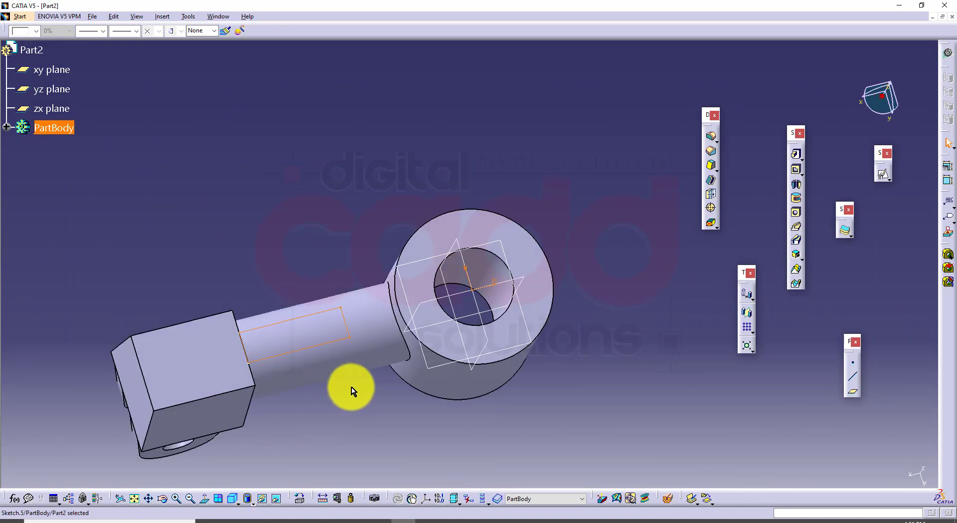
{"action": "middle_click_drag", "start_coordinate": [601, 352], "coordinate": [598, 324]}
{"action": "left_click", "coordinate": [256, 520]}
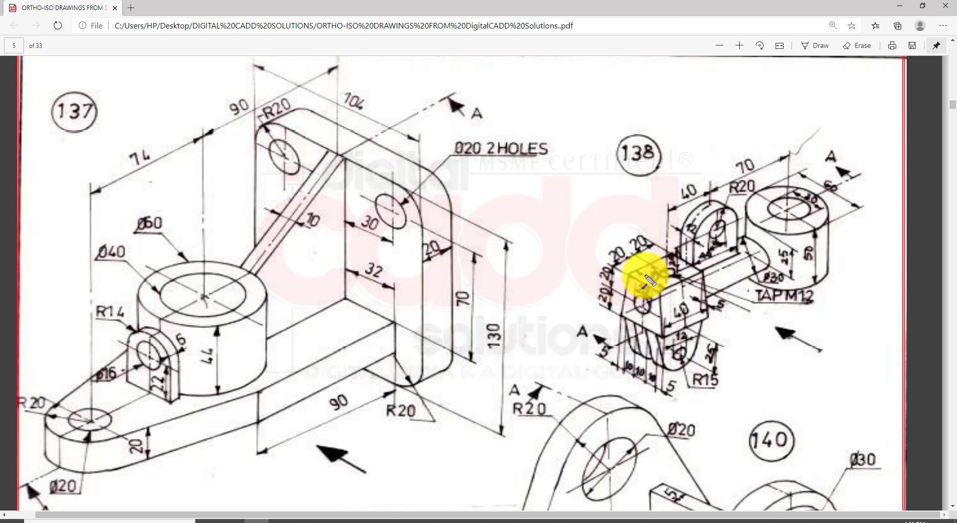
{"action": "left_click_drag", "start_coordinate": [652, 175], "coordinate": [673, 212]}
{"action": "left_click_drag", "start_coordinate": [697, 240], "coordinate": [745, 276]}
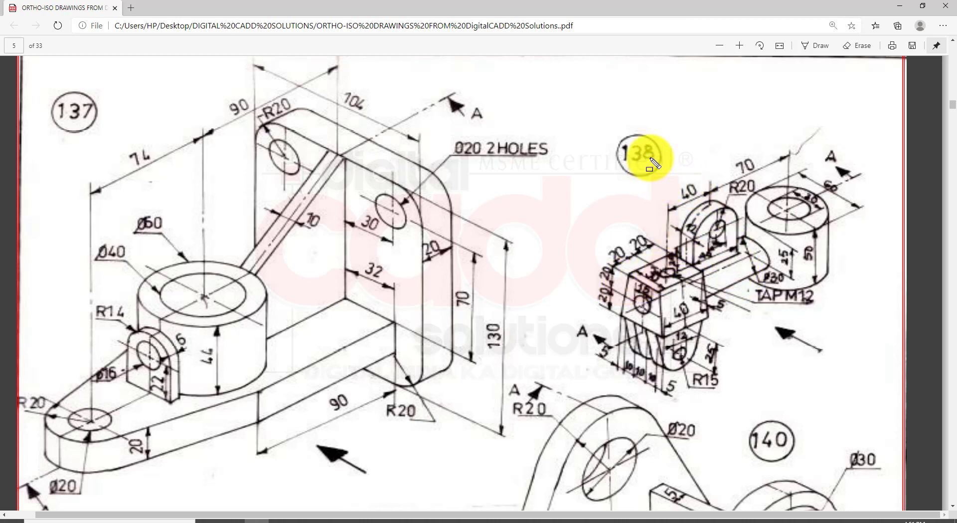
{"action": "left_click_drag", "start_coordinate": [651, 158], "coordinate": [758, 287]}
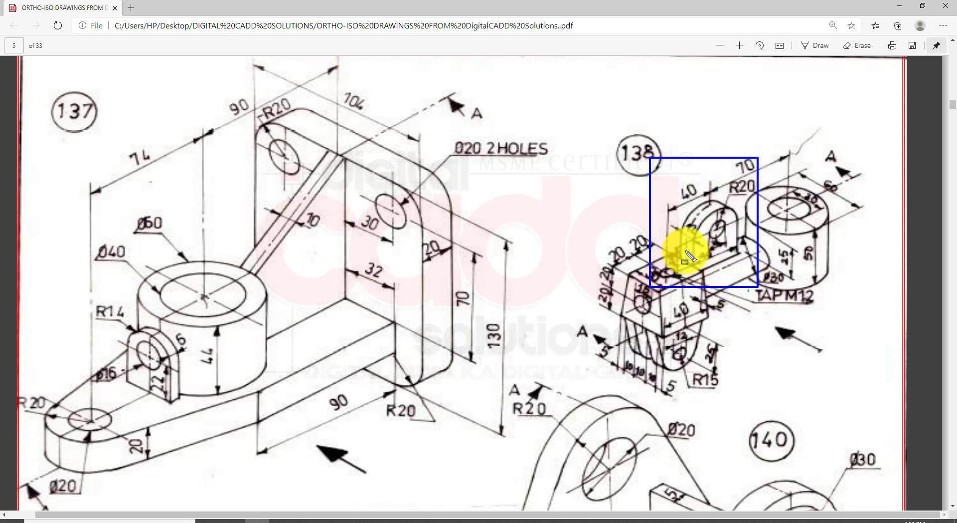
{"action": "key", "text": "a"}
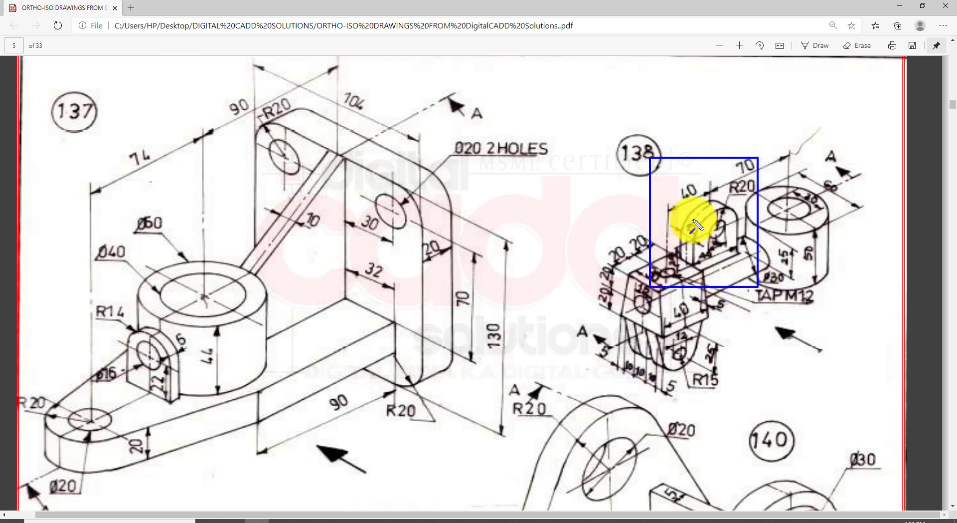
{"action": "left_click_drag", "start_coordinate": [688, 214], "coordinate": [671, 253]}
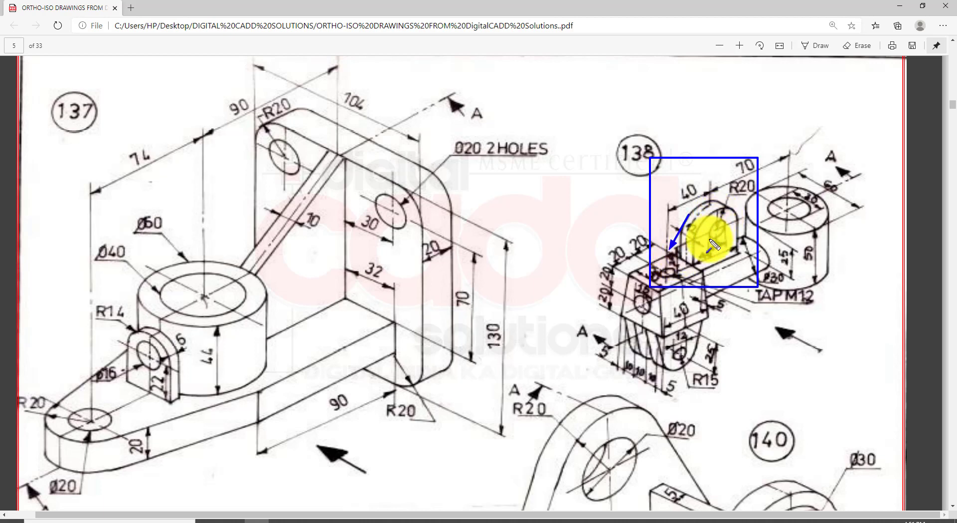
{"action": "left_click_drag", "start_coordinate": [718, 228], "coordinate": [728, 203]}
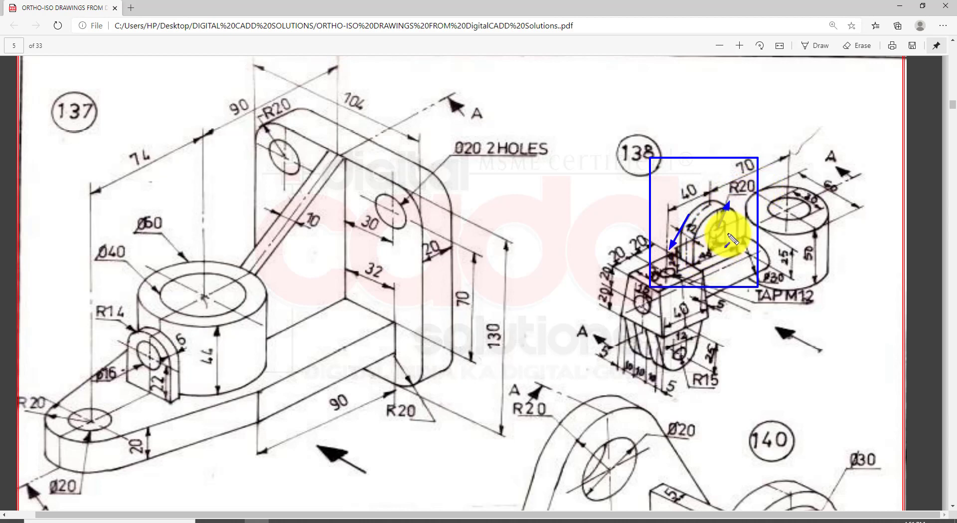
{"action": "key", "text": "Escape"}
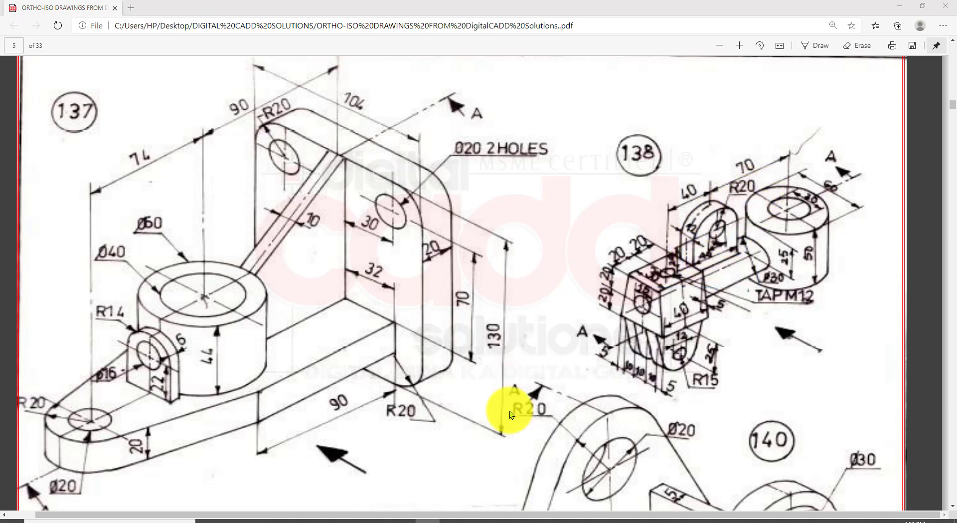
{"action": "left_click", "coordinate": [405, 519]}
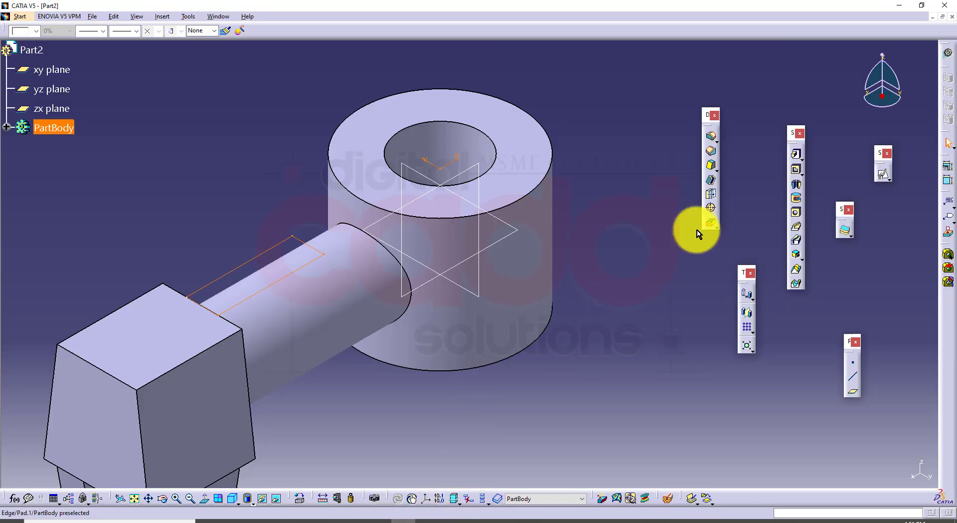
- Pad the 40 x 12 mm rectangle 44 mm upward, with the second limit set to Up to next toward the shaft
{"action": "left_click", "coordinate": [795, 154]}
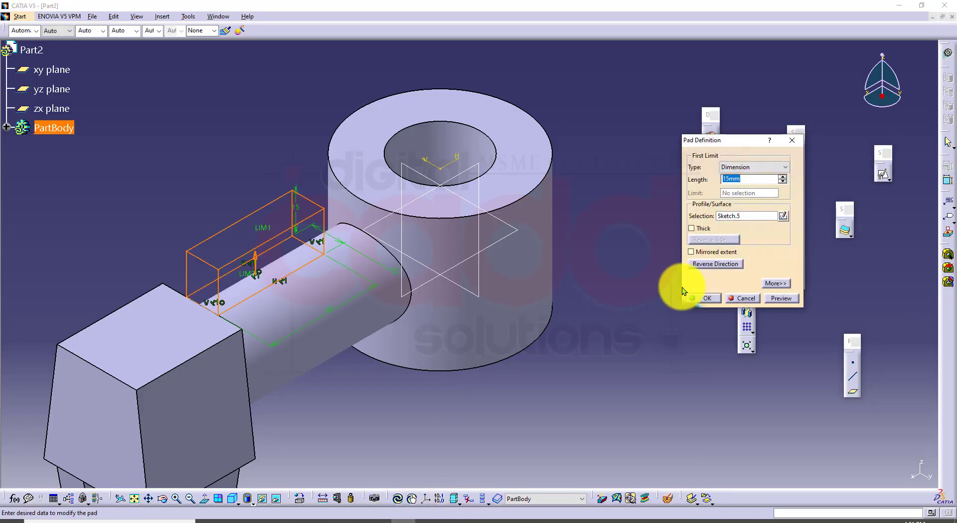
{"action": "type", "text": "44"}
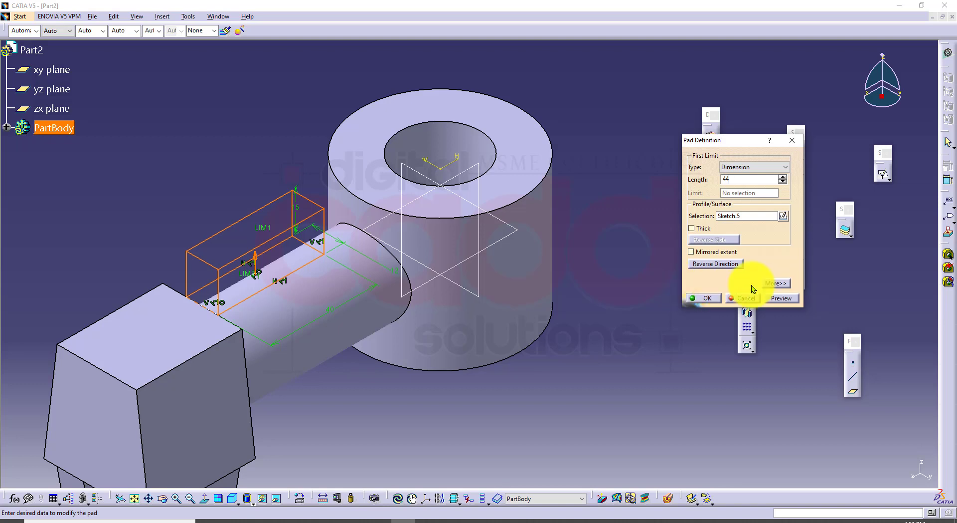
{"action": "left_click", "coordinate": [779, 296]}
{"action": "middle_click_drag", "start_coordinate": [556, 336], "coordinate": [507, 339]}
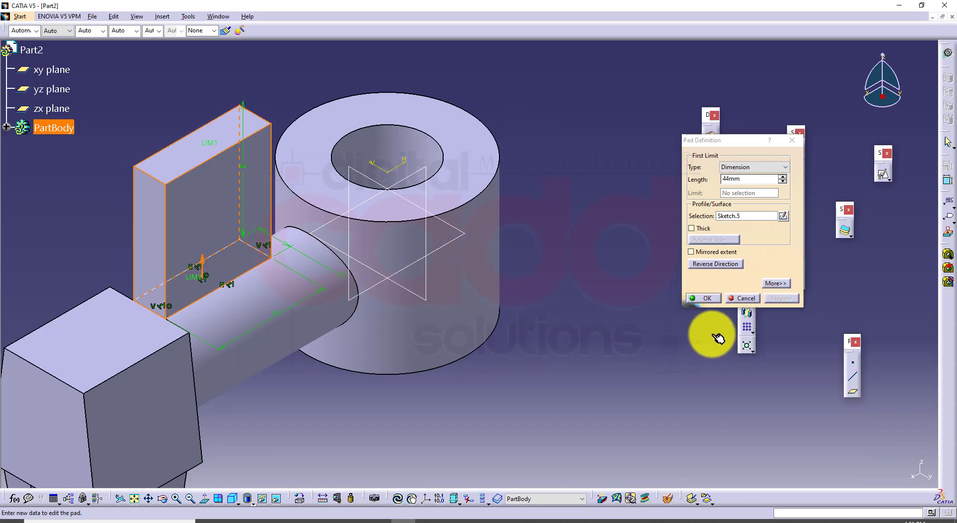
{"action": "left_click", "coordinate": [779, 283]}
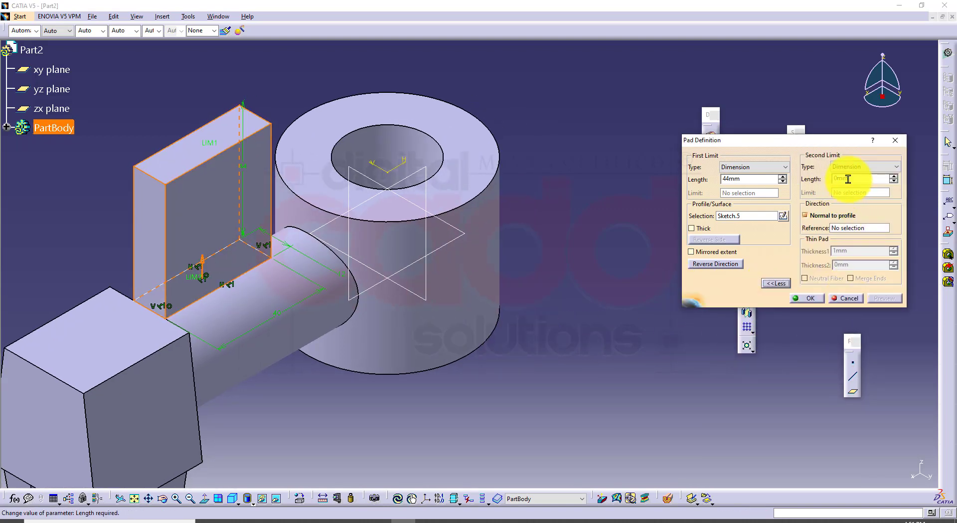
{"action": "middle_click_drag", "start_coordinate": [454, 360], "coordinate": [426, 389]}
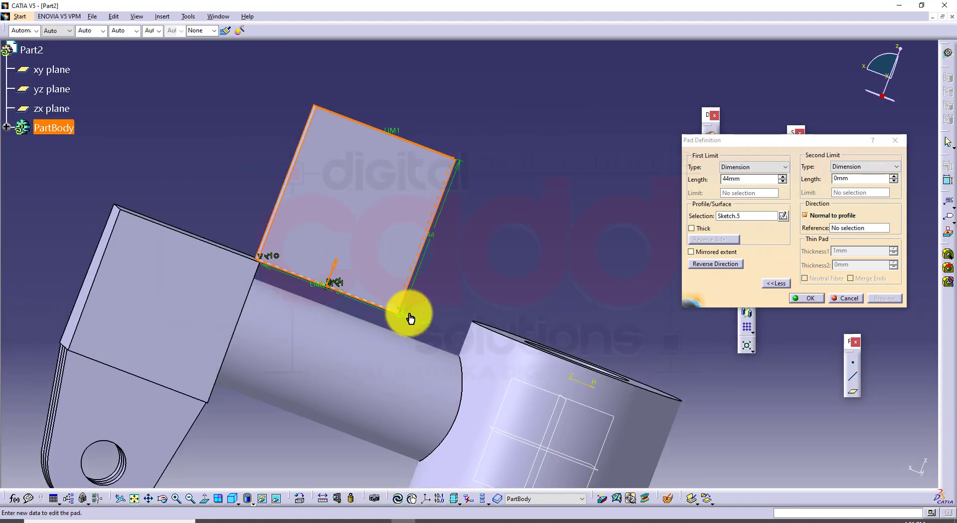
{"action": "left_click", "coordinate": [867, 164]}
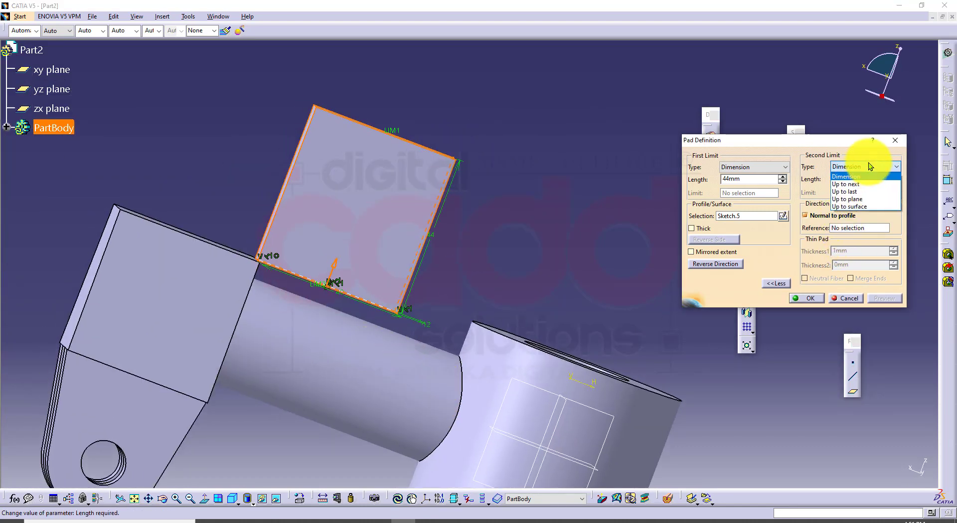
{"action": "left_click", "coordinate": [864, 183]}
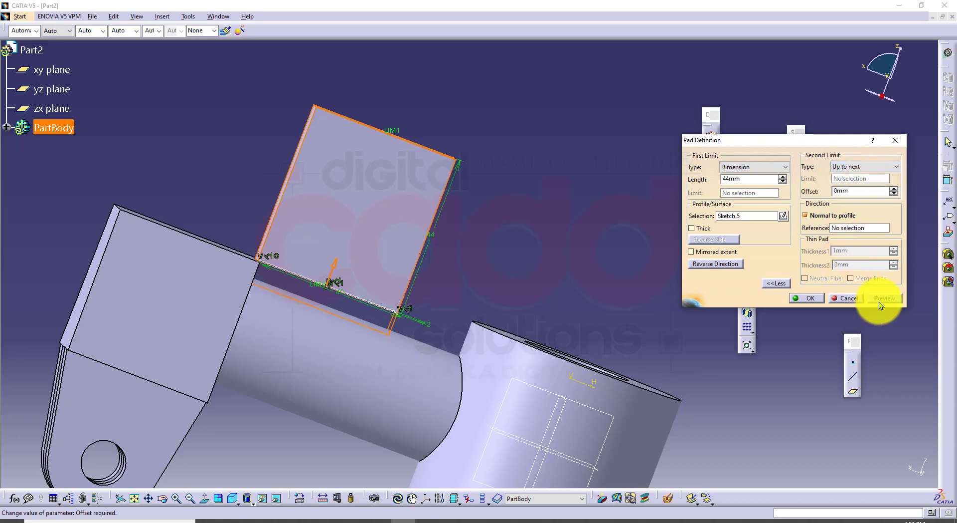
{"action": "middle_click_drag", "start_coordinate": [534, 271], "coordinate": [553, 326]}
{"action": "left_click", "coordinate": [804, 298]}
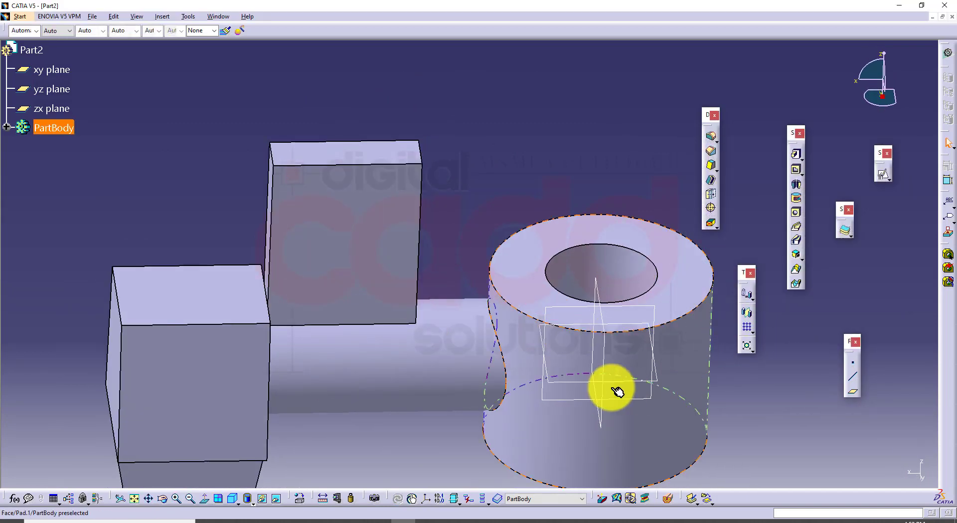
- Round the top of the upright lug with a Tritangent Fillet between its two narrow side faces, removing the top face
{"action": "middle_click_drag", "start_coordinate": [617, 391], "coordinate": [397, 353]}
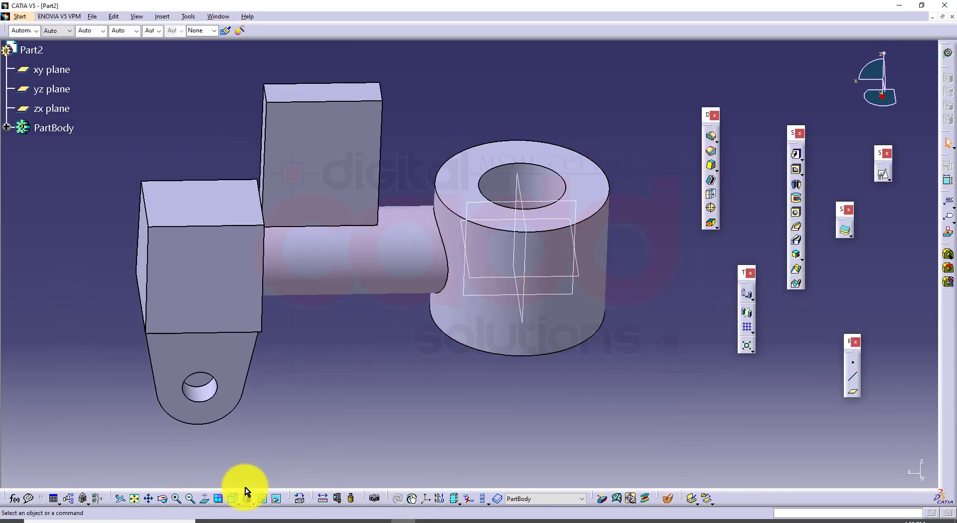
{"action": "left_click", "coordinate": [233, 497]}
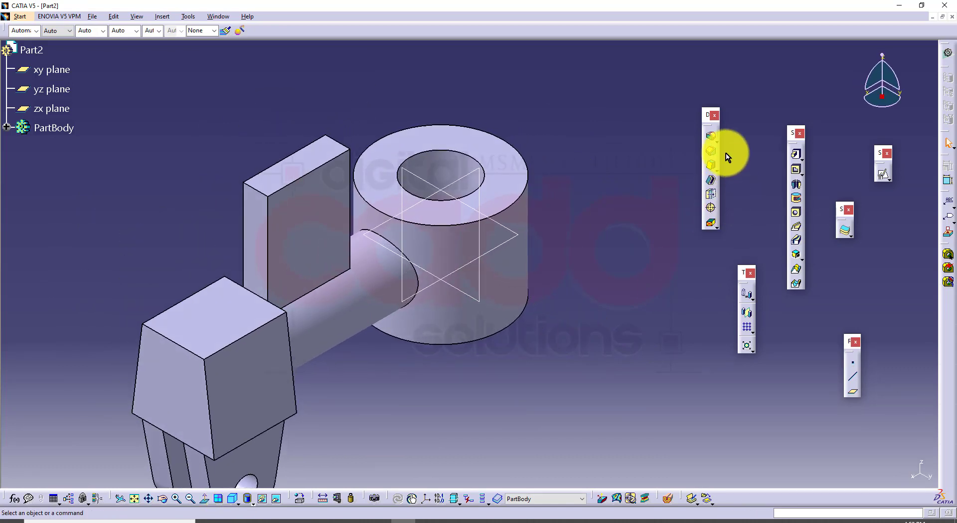
{"action": "left_click", "coordinate": [716, 140]}
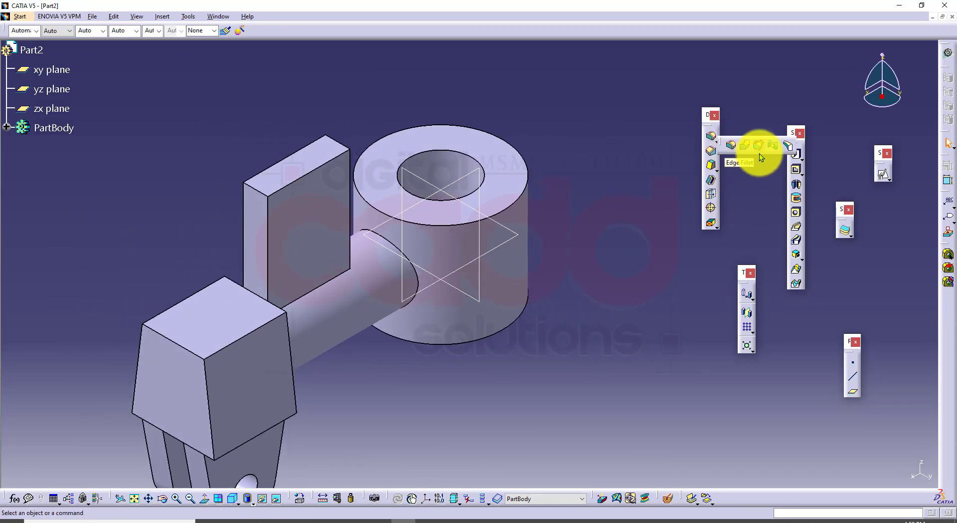
{"action": "left_click", "coordinate": [788, 145]}
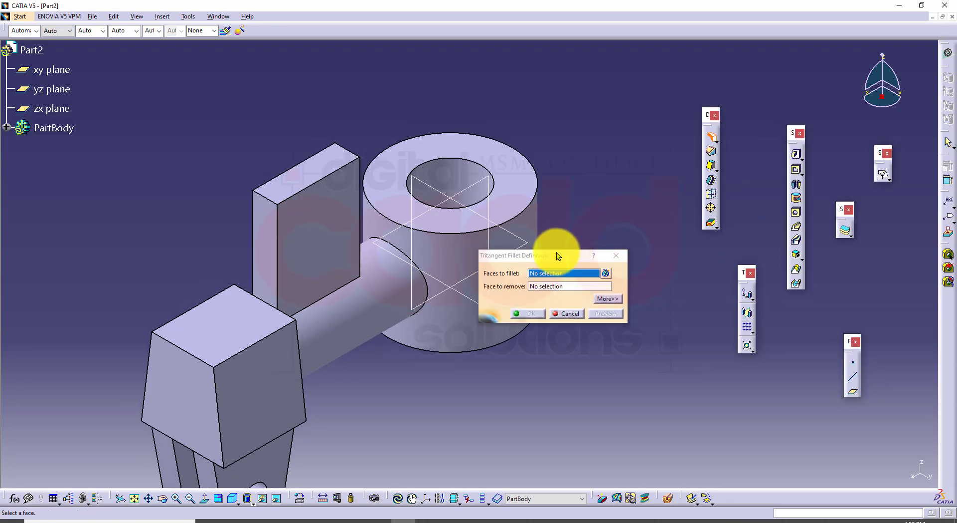
{"action": "left_click_drag", "start_coordinate": [558, 256], "coordinate": [645, 263]}
{"action": "left_click", "coordinate": [256, 239]}
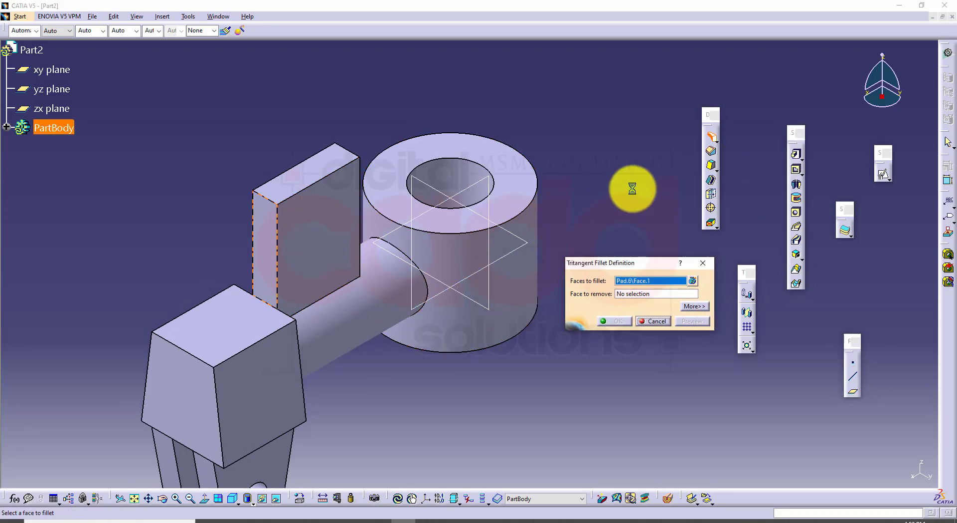
{"action": "middle_click_drag", "start_coordinate": [632, 188], "coordinate": [405, 268]}
{"action": "left_click", "coordinate": [341, 183]}
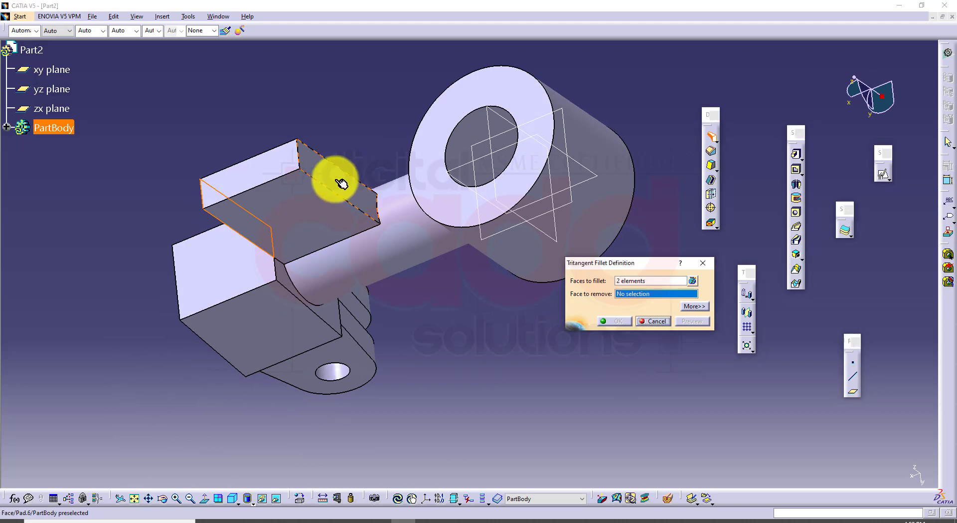
{"action": "left_click", "coordinate": [278, 157]}
{"action": "left_click", "coordinate": [611, 321]}
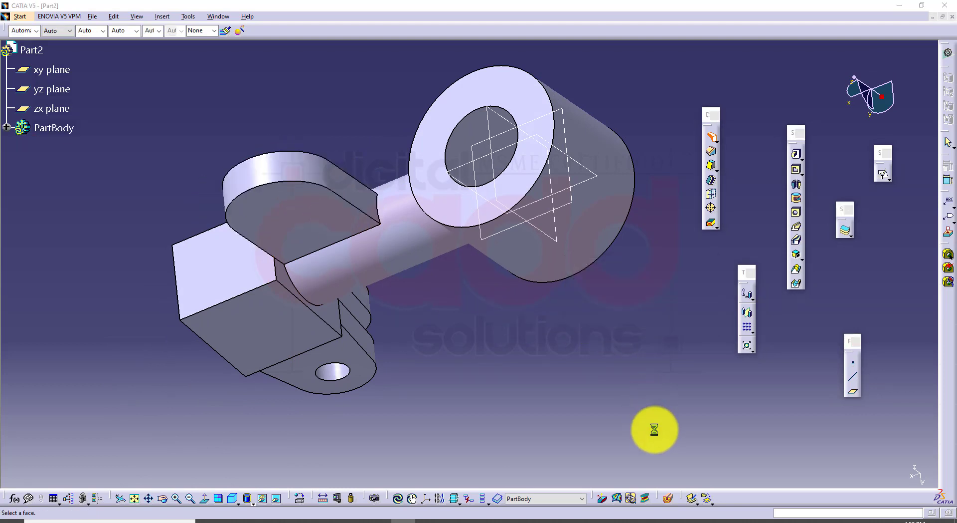
{"action": "left_click", "coordinate": [660, 316]}
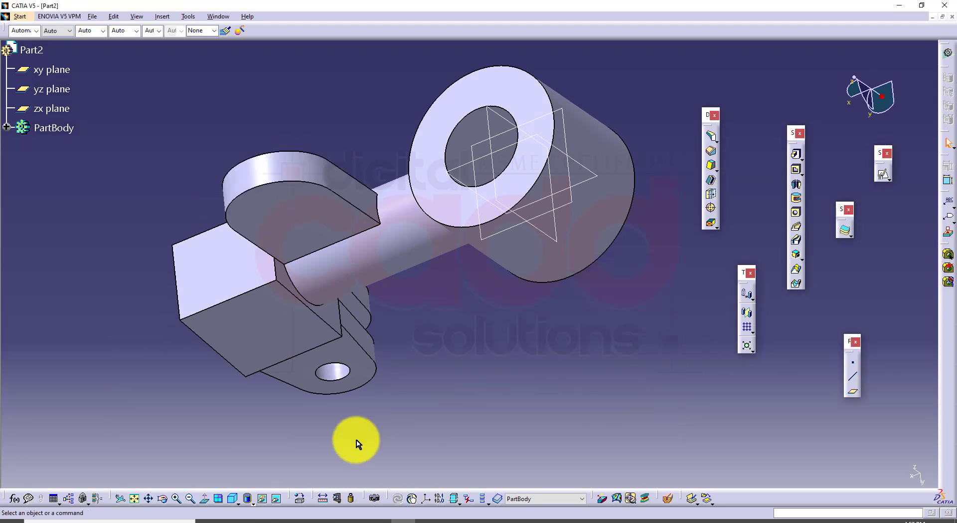
- Start a hole on the lug's flat face, concentric with its rounded edge, and check the hole size in PDF figure 138
{"action": "left_click", "coordinate": [232, 498]}
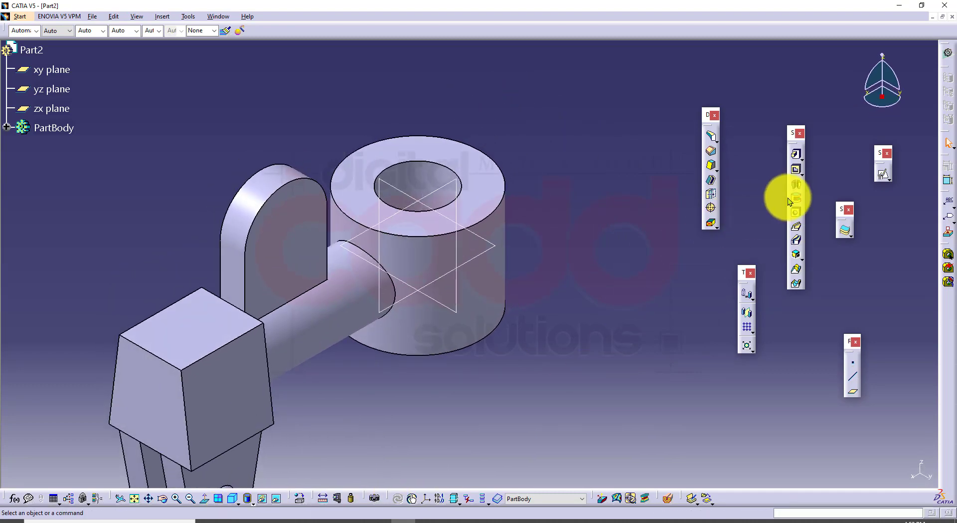
{"action": "left_click", "coordinate": [780, 250]}
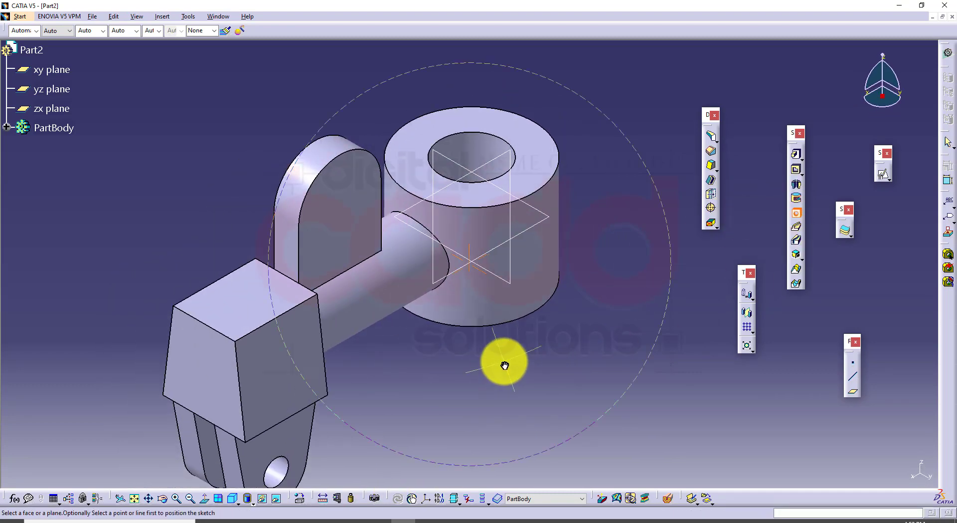
{"action": "middle_click_drag", "start_coordinate": [502, 364], "coordinate": [336, 28]}
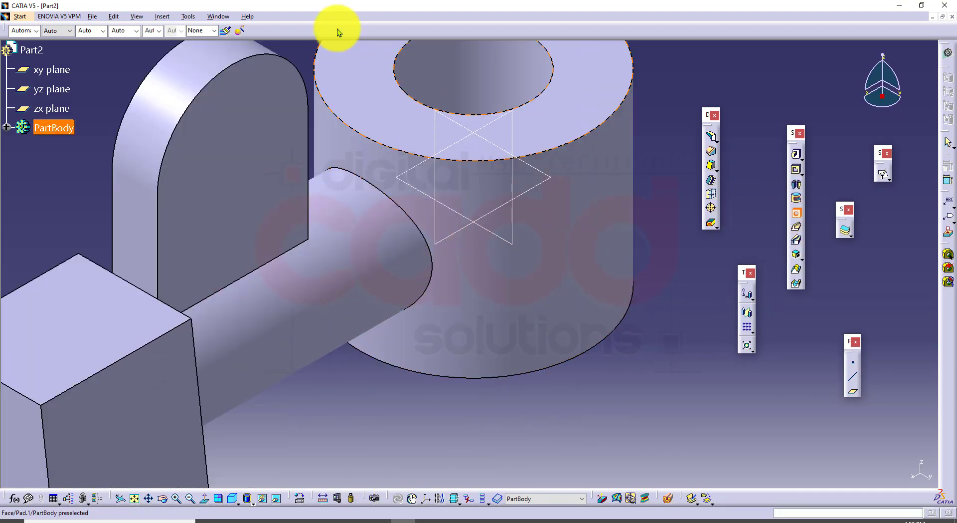
{"action": "left_click", "coordinate": [241, 148]}
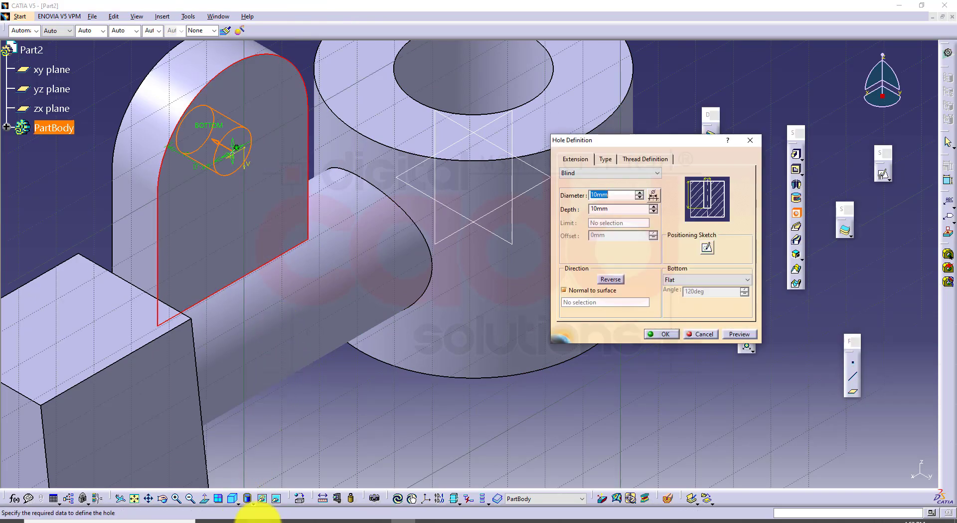
{"action": "left_click", "coordinate": [252, 518]}
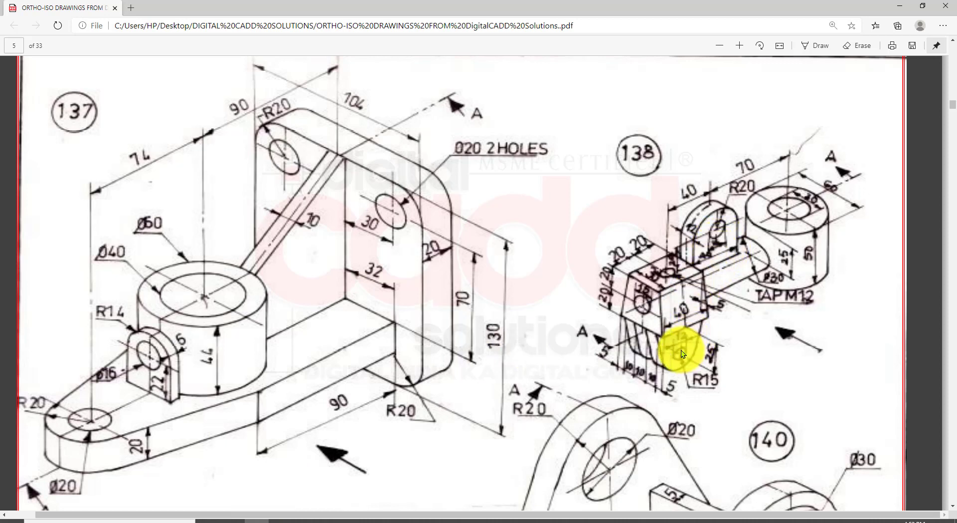
{"action": "left_click", "coordinate": [404, 519]}
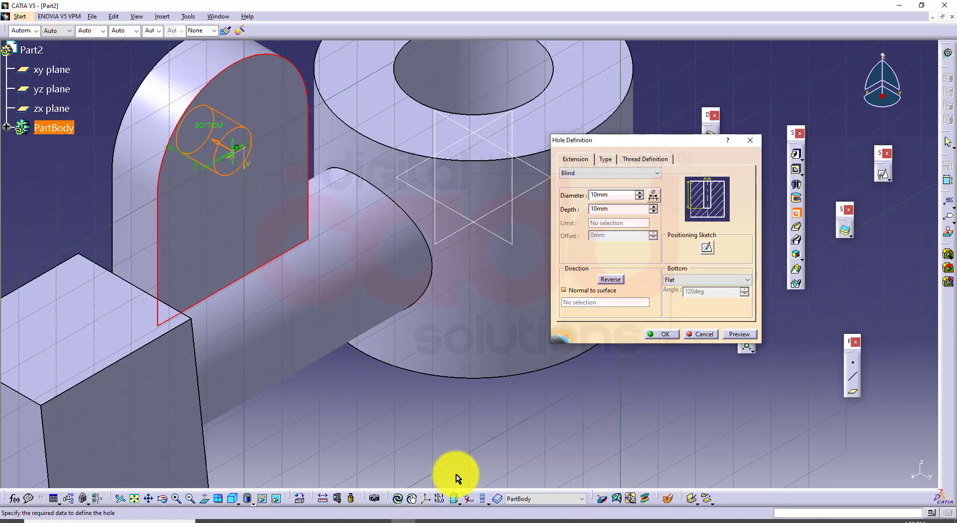
- Set the lug hole's diameter to 12 mm with the Up To Next extension and create it
{"action": "double_click", "coordinate": [619, 195]}
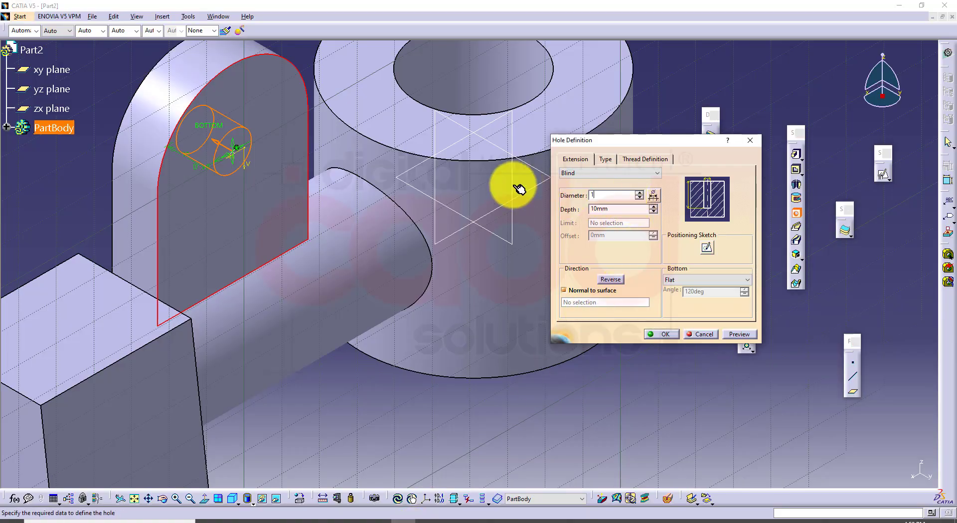
{"action": "type", "text": "12"}
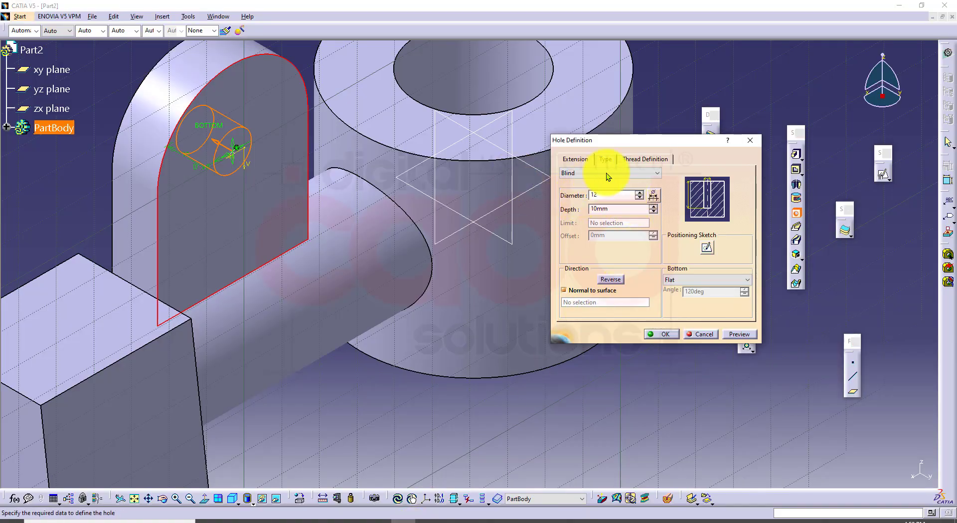
{"action": "left_click", "coordinate": [606, 173]}
{"action": "left_click", "coordinate": [612, 188]}
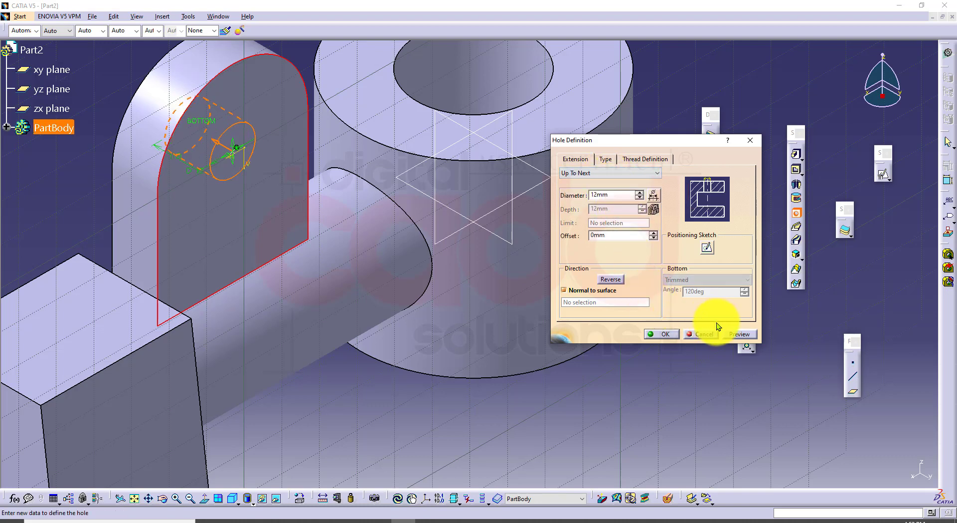
{"action": "left_click", "coordinate": [733, 336]}
{"action": "left_click", "coordinate": [656, 335]}
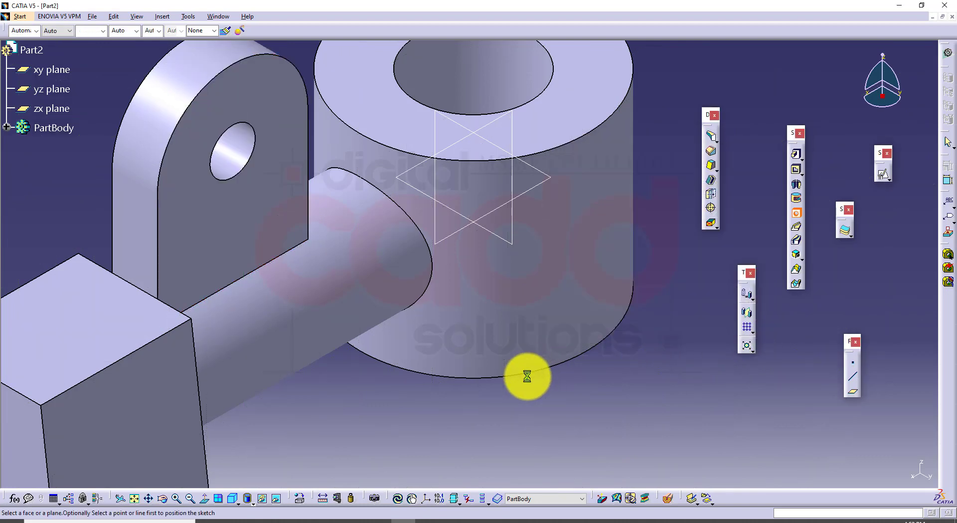
- Start a hole on the tapered block's outer end face, checking PDF figure 138, shift its centre toward the face's lower edge and open its positioning sketch
{"action": "middle_click_drag", "start_coordinate": [527, 376], "coordinate": [586, 333]}
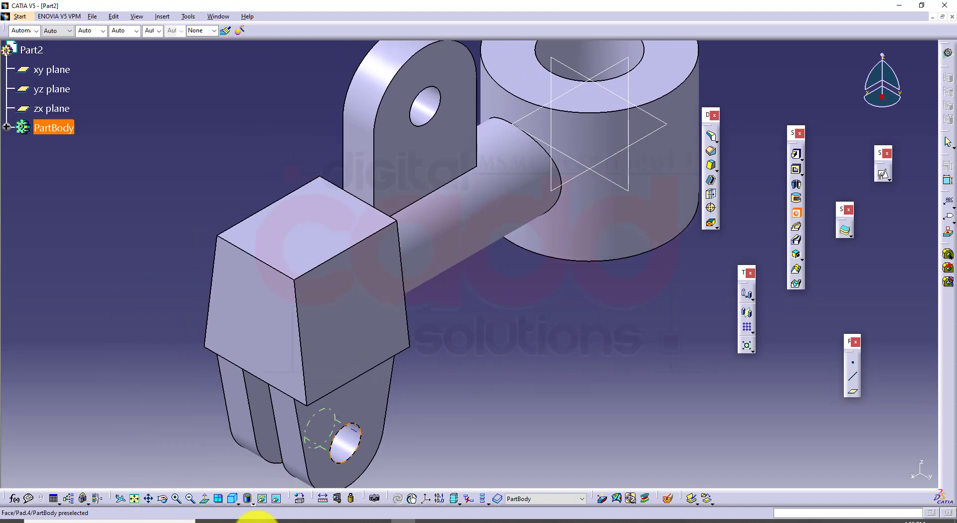
{"action": "left_click", "coordinate": [256, 520]}
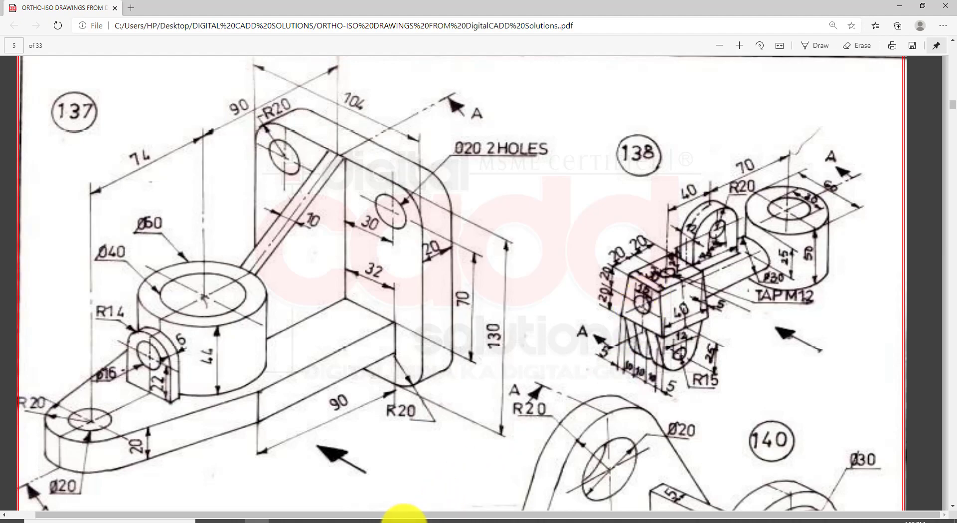
{"action": "left_click", "coordinate": [401, 514]}
{"action": "left_click", "coordinate": [256, 305]}
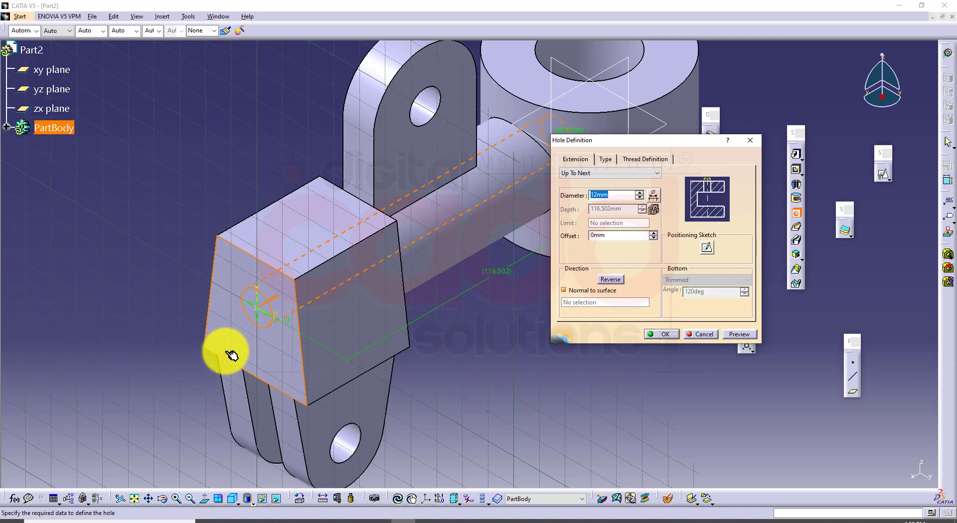
{"action": "left_click_drag", "start_coordinate": [265, 314], "coordinate": [253, 340]}
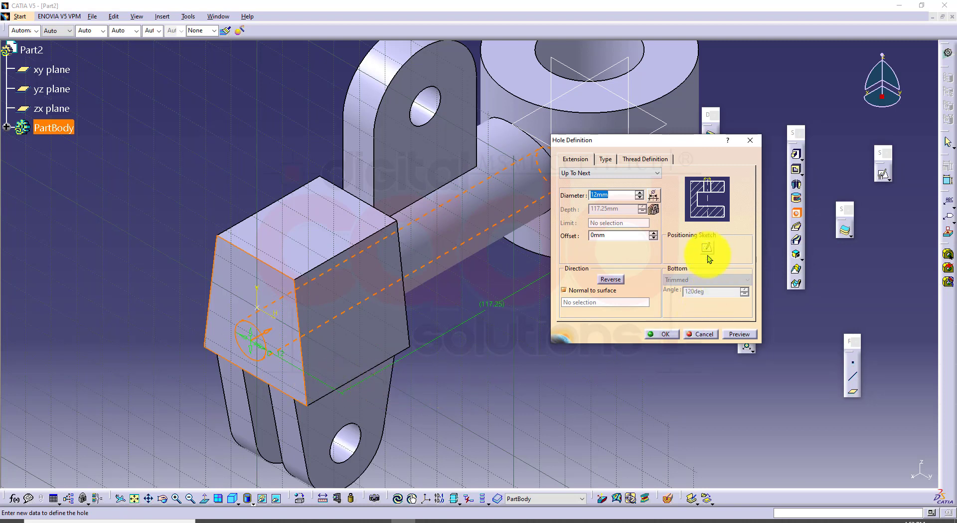
{"action": "key", "text": "ctrl+shift+d"}
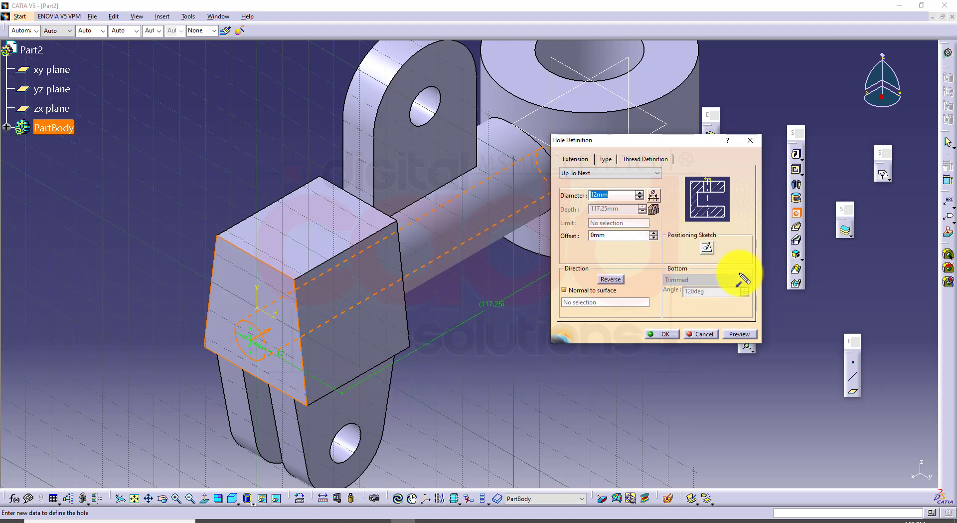
{"action": "left_click_drag", "start_coordinate": [743, 273], "coordinate": [710, 254]}
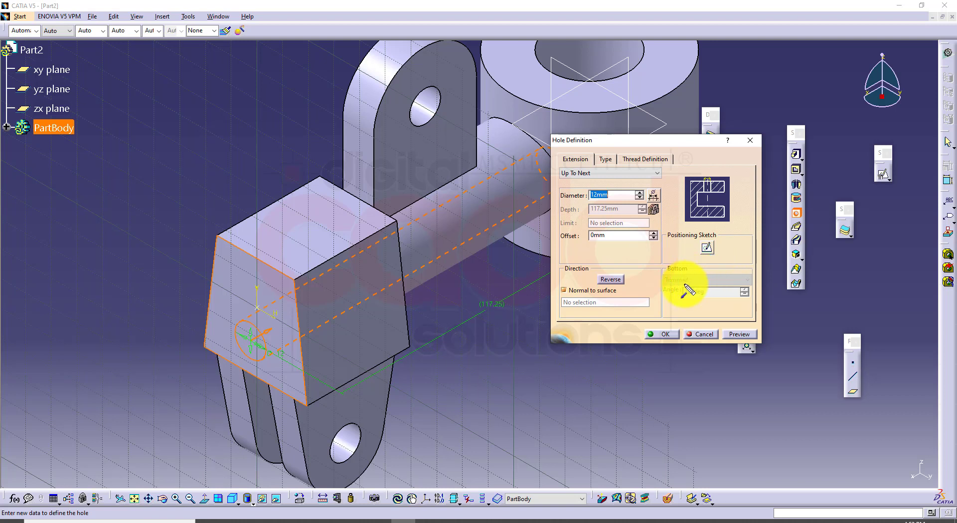
{"action": "left_click_drag", "start_coordinate": [662, 220], "coordinate": [726, 264]}
{"action": "key", "text": "Escape"}
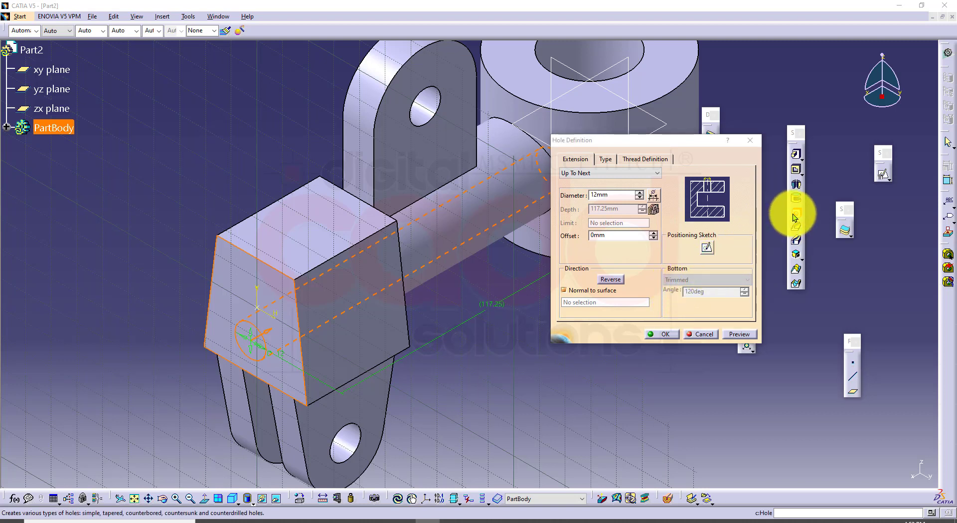
{"action": "left_click", "coordinate": [706, 249]}
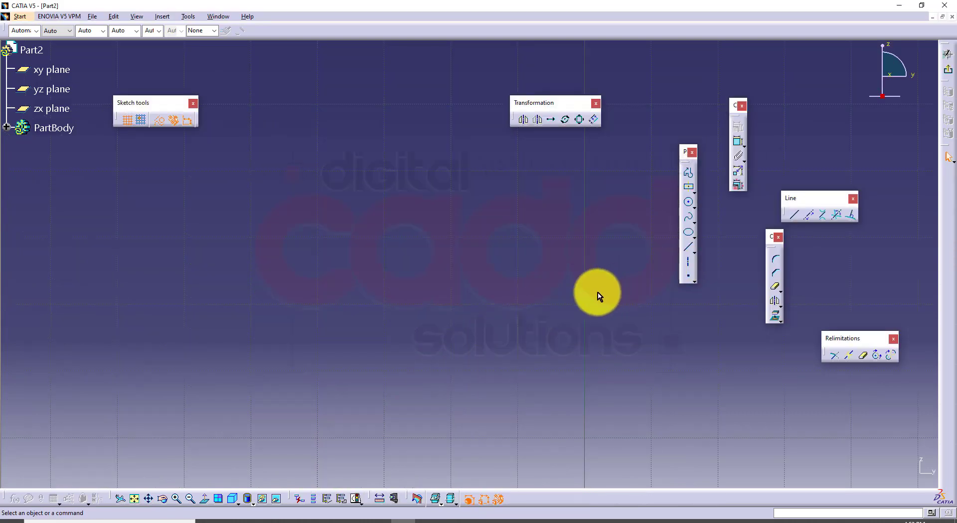
- Fit the sketch view, hide the grid and constrain the hole's centre point coincident with the zx plane
{"action": "left_click", "coordinate": [138, 498]}
{"action": "middle_click_drag", "start_coordinate": [527, 358], "coordinate": [541, 266], "text": "ctrl"}
{"action": "middle_click_drag", "start_coordinate": [484, 321], "coordinate": [600, 344]}
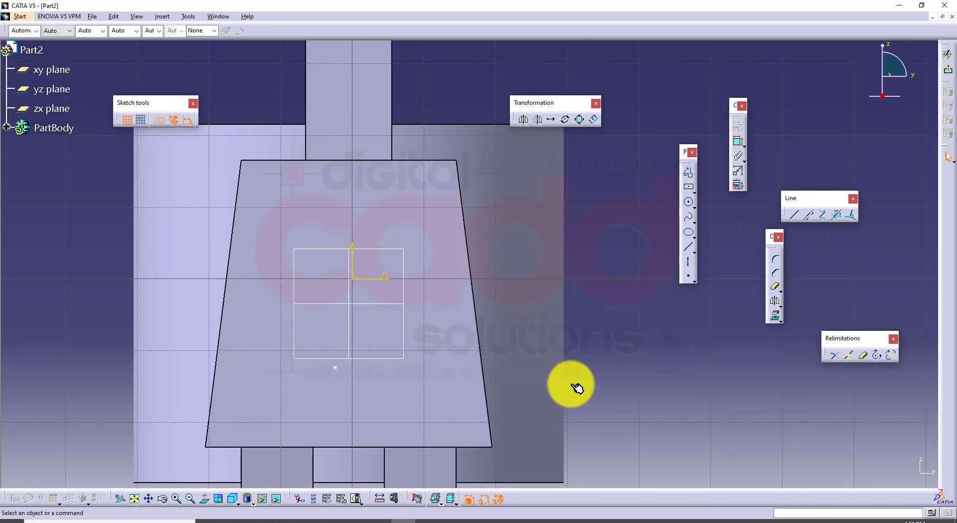
{"action": "left_click", "coordinate": [126, 122]}
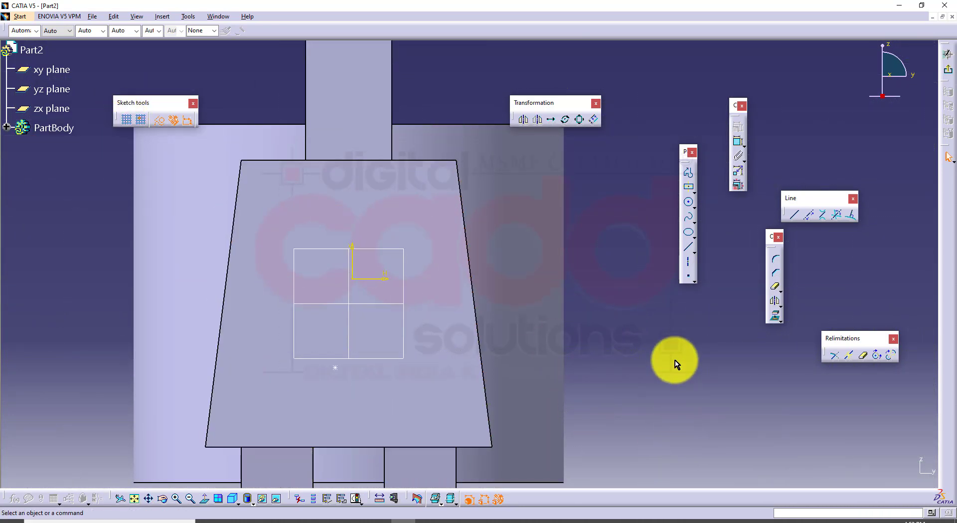
{"action": "left_click", "coordinate": [739, 141]}
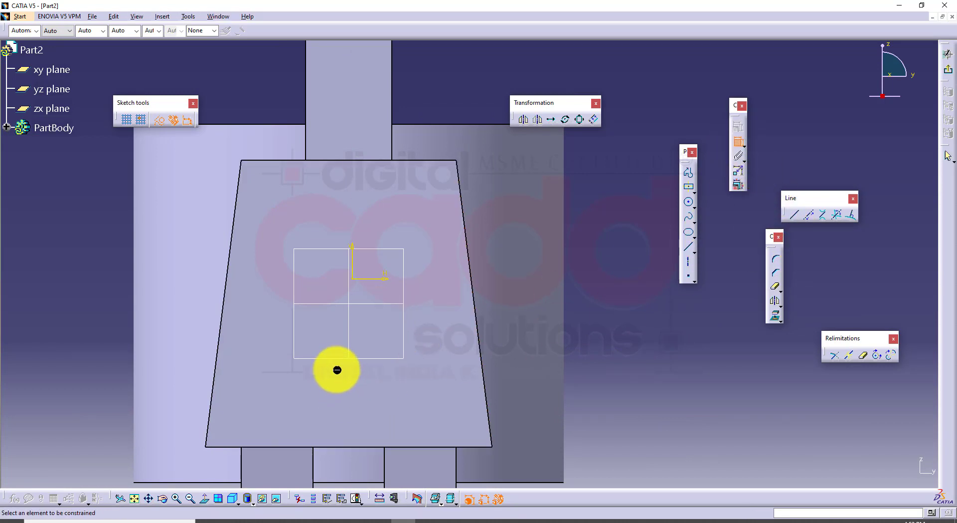
{"action": "left_click", "coordinate": [337, 369]}
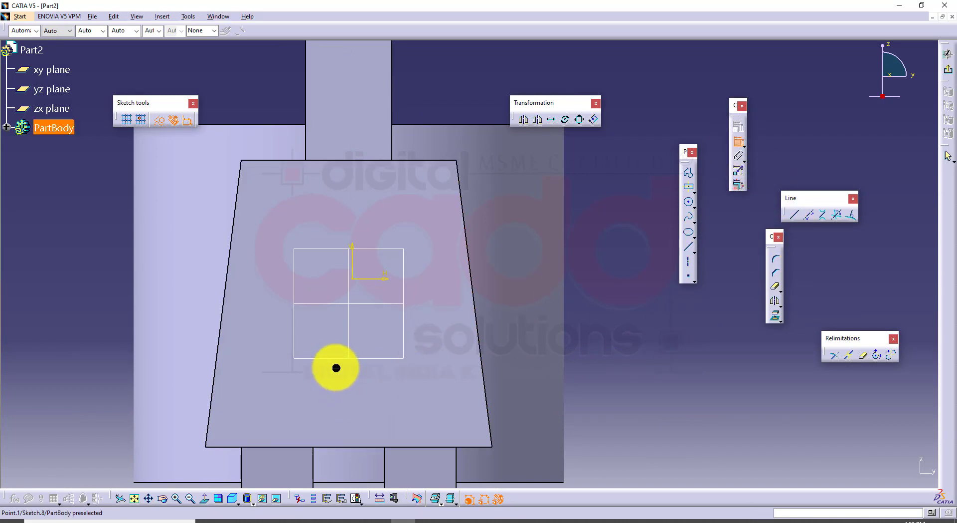
{"action": "left_click", "coordinate": [352, 320]}
{"action": "right_click", "coordinate": [588, 285]}
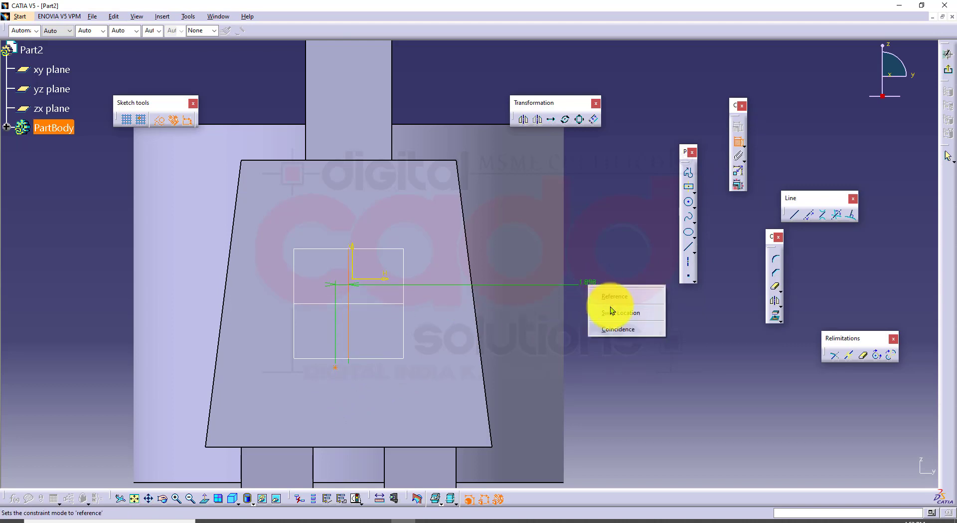
{"action": "left_click", "coordinate": [620, 328]}
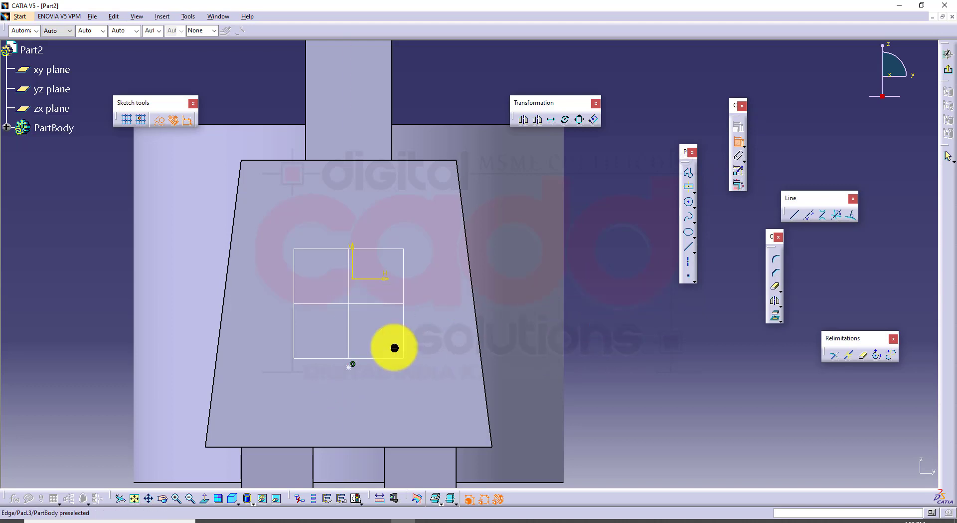
- Make the hole's centre point coincident with the xy plane and leave the positioning sketch
{"action": "left_click", "coordinate": [353, 365]}
{"action": "left_click", "coordinate": [383, 303]}
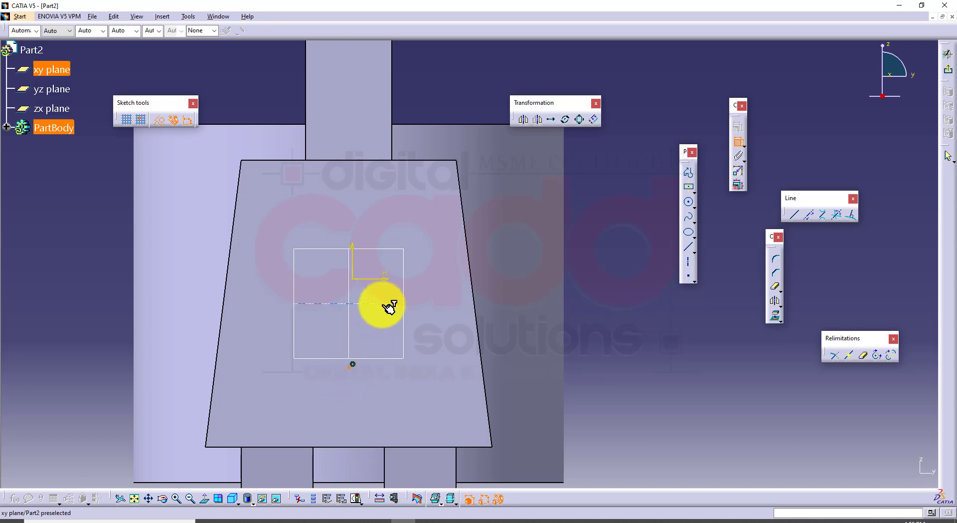
{"action": "right_click", "coordinate": [592, 266]}
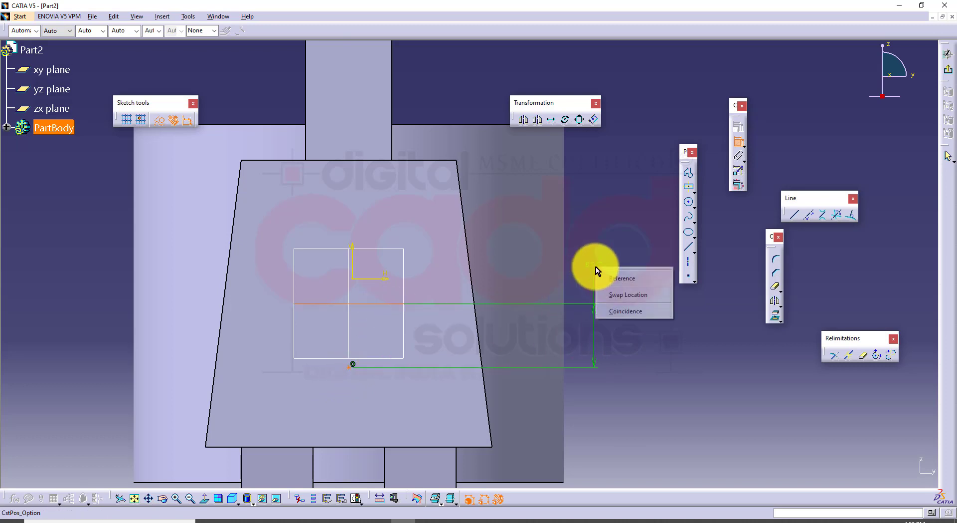
{"action": "left_click", "coordinate": [621, 314]}
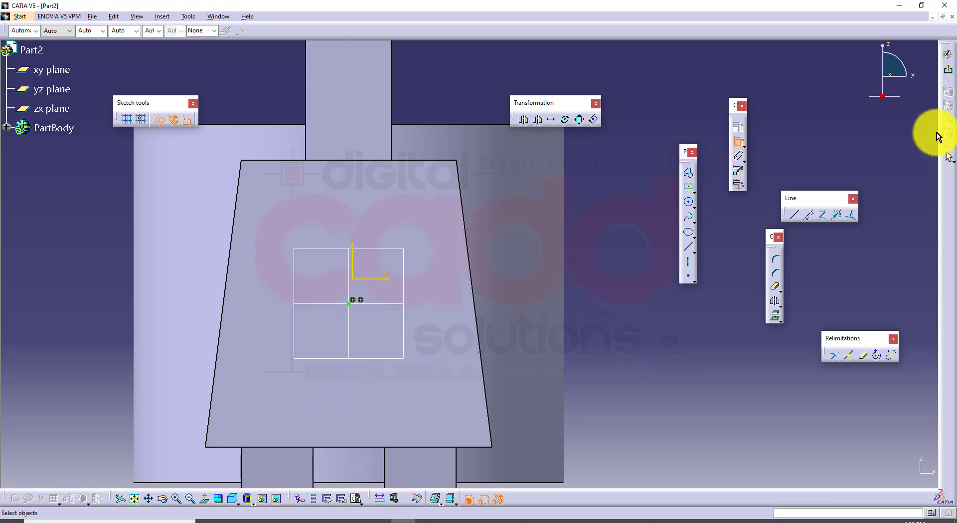
{"action": "left_click", "coordinate": [947, 54]}
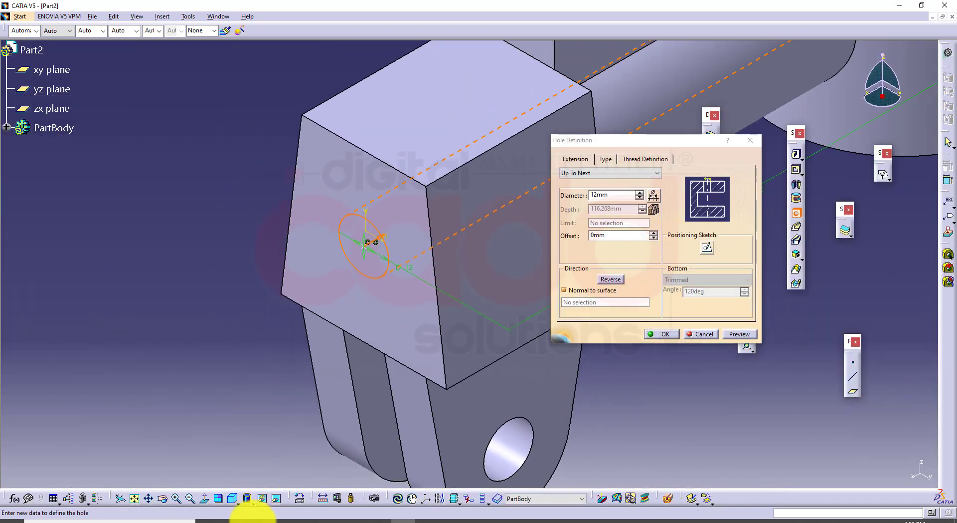
- Check the end-face hole size in PDF figure 138, set its diameter to 15 mm with Up To Next and create it
{"action": "left_click", "coordinate": [252, 520]}
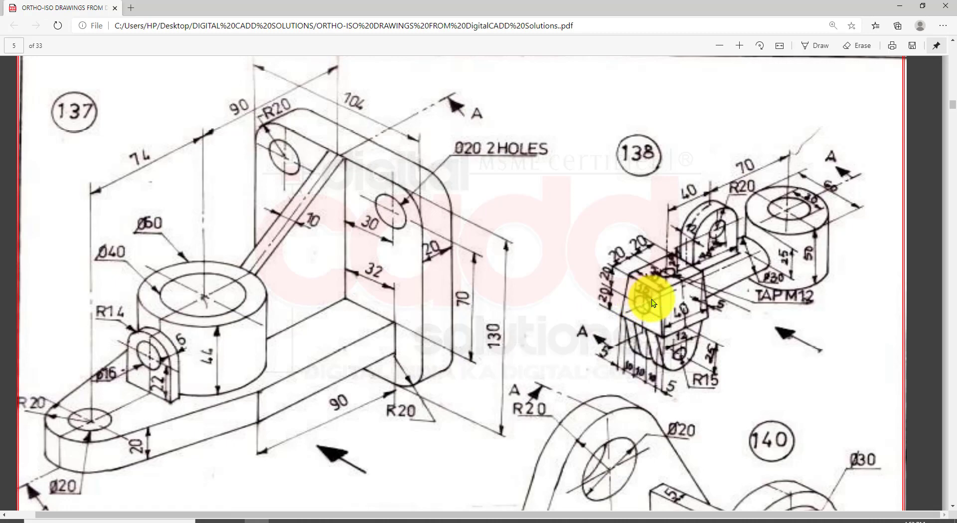
{"action": "left_click", "coordinate": [407, 518]}
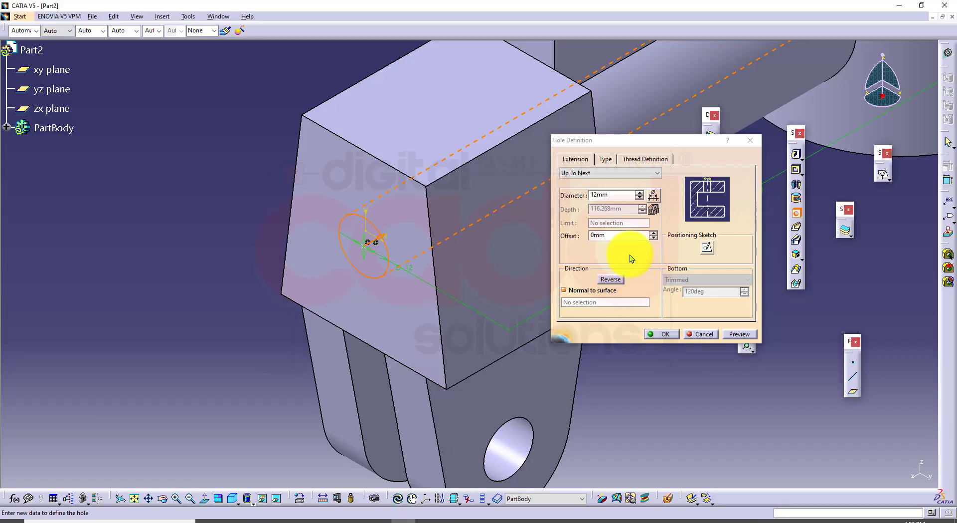
{"action": "type", "text": "15"}
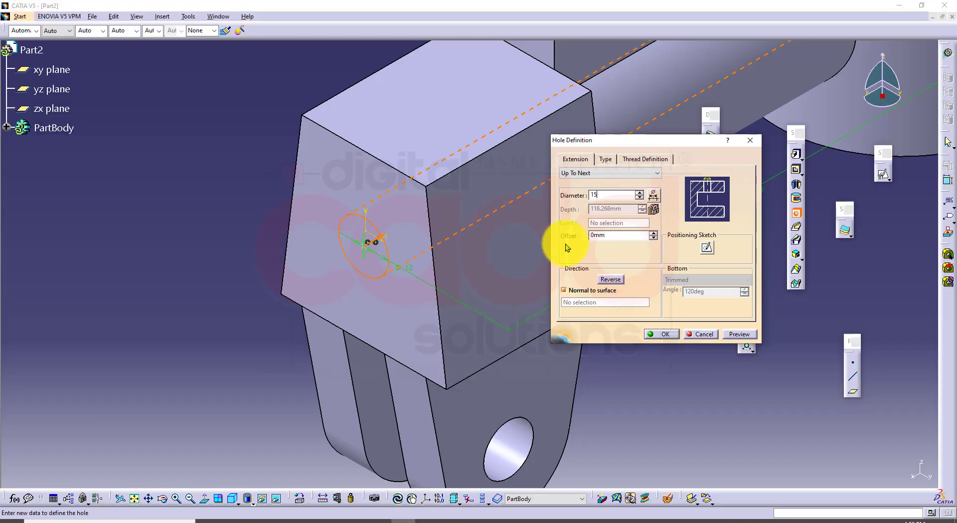
{"action": "left_click", "coordinate": [736, 334]}
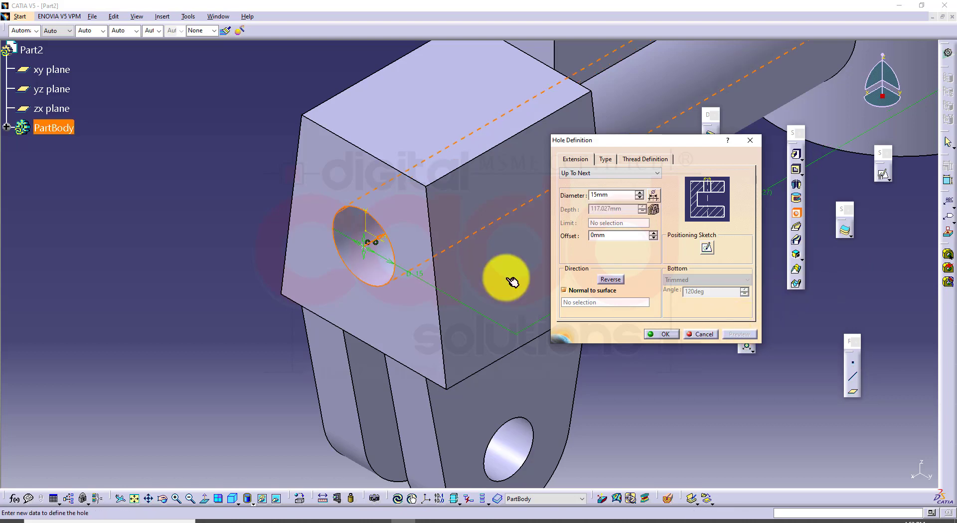
{"action": "middle_click_drag", "start_coordinate": [331, 251], "coordinate": [279, 329]}
{"action": "middle_click_drag", "start_coordinate": [389, 224], "coordinate": [314, 324]}
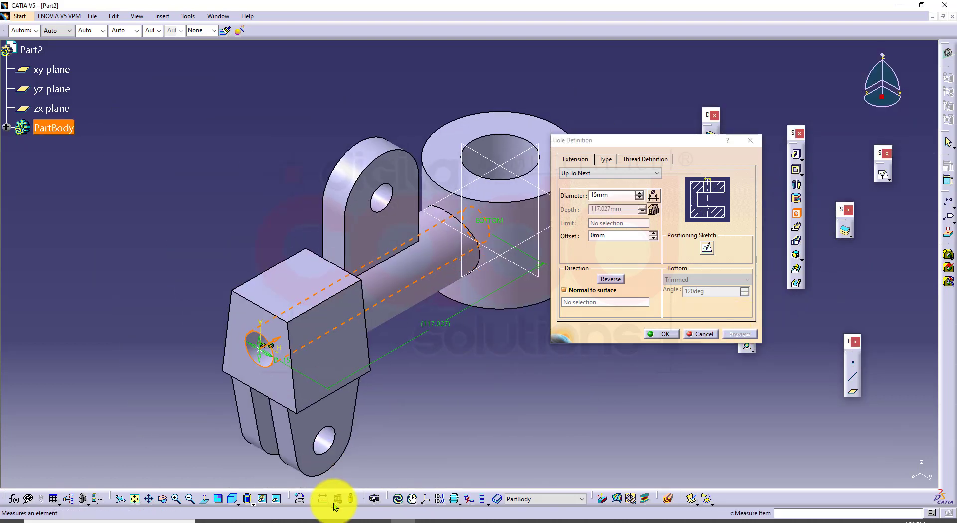
{"action": "left_click", "coordinate": [249, 521]}
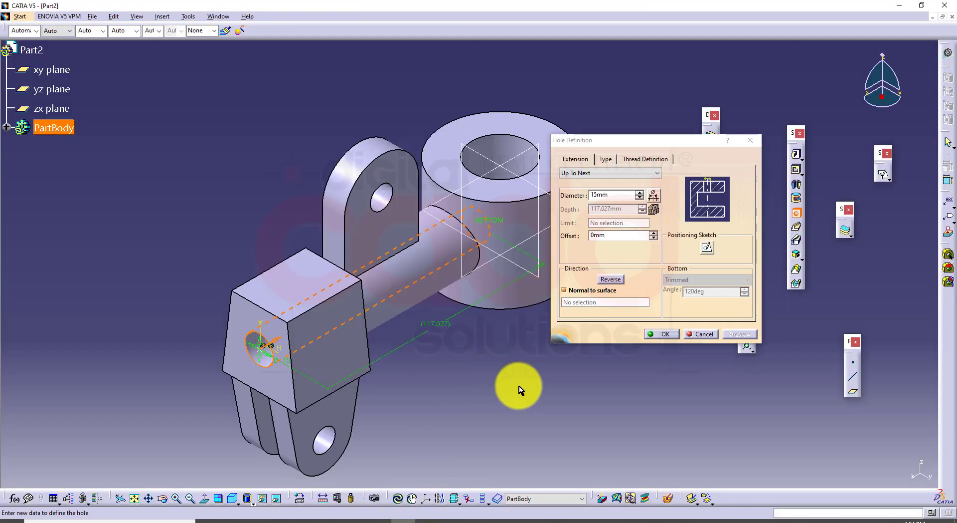
{"action": "mouse_move", "coordinate": [513, 387]}
{"action": "middle_mouse_down"}
{"action": "mouse_move", "coordinate": [451, 273]}
{"action": "mouse_move", "coordinate": [452, 213]}
{"action": "mouse_move", "coordinate": [425, 359]}
{"action": "mouse_move", "coordinate": [413, 377]}
{"action": "middle_mouse_up"}
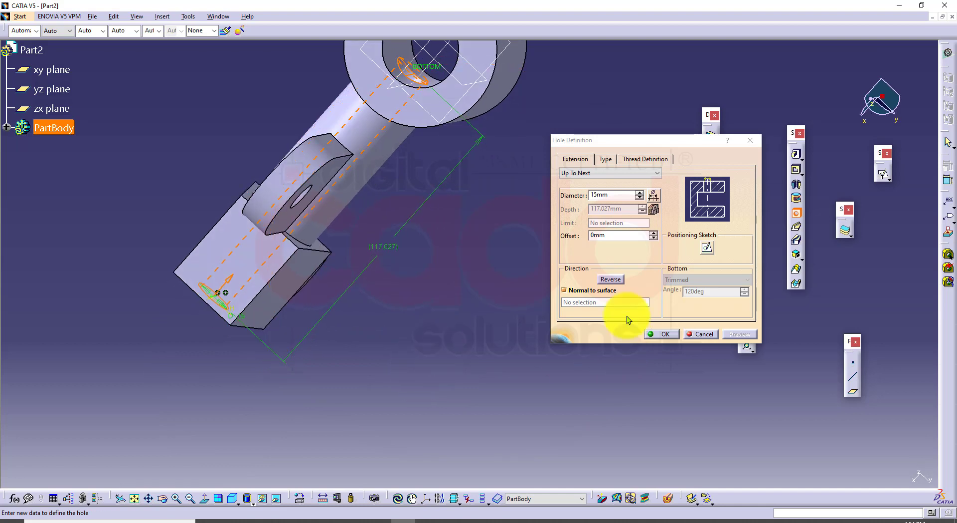
{"action": "left_click", "coordinate": [663, 333]}
- Check the remaining tapped hole in PDF figure 138 from an isometric view and start a hole on the tapered block's top face
{"action": "middle_click_drag", "start_coordinate": [453, 299], "coordinate": [576, 190]}
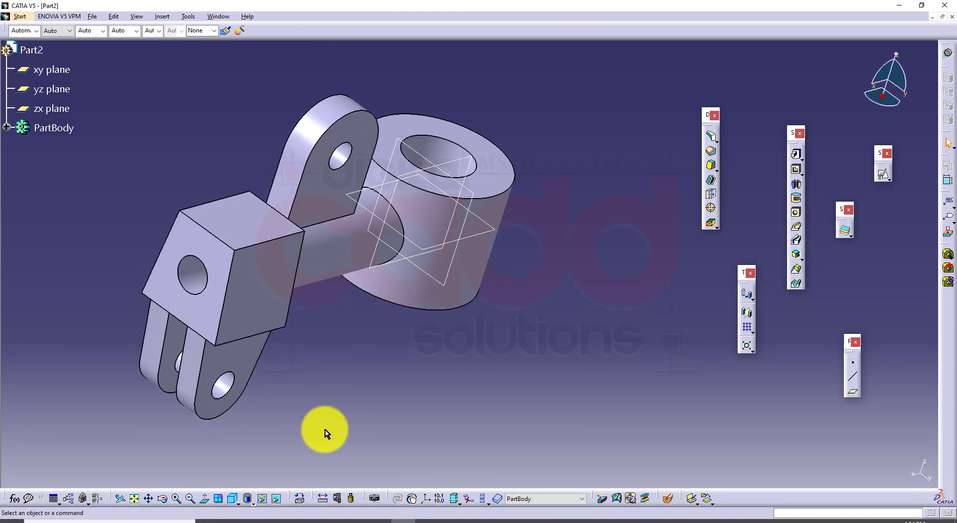
{"action": "left_click", "coordinate": [230, 502]}
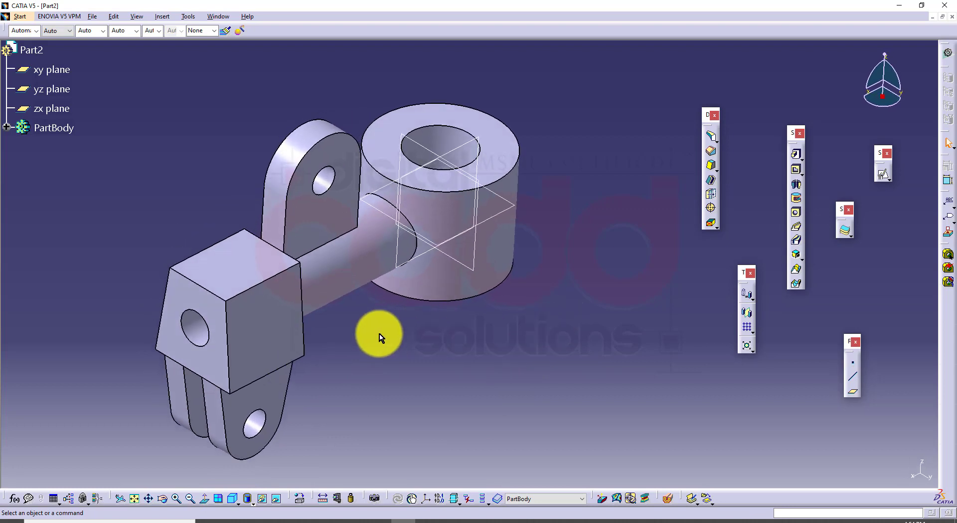
{"action": "middle_click_drag", "start_coordinate": [384, 352], "coordinate": [477, 345]}
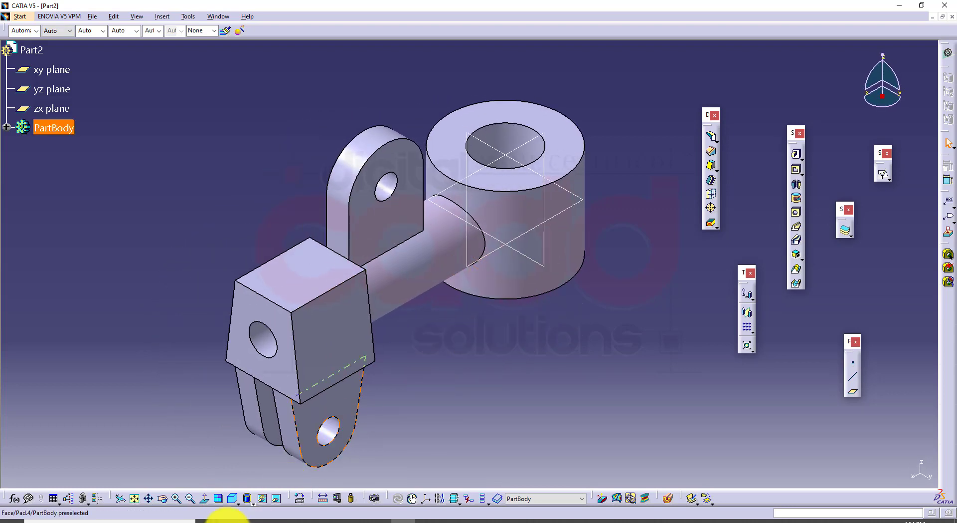
{"action": "left_click", "coordinate": [252, 521]}
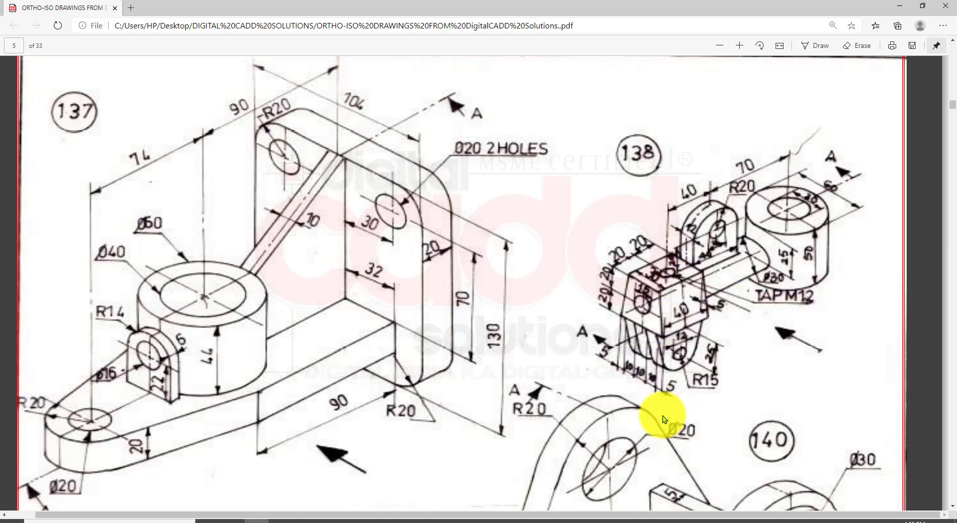
{"action": "left_click", "coordinate": [397, 516]}
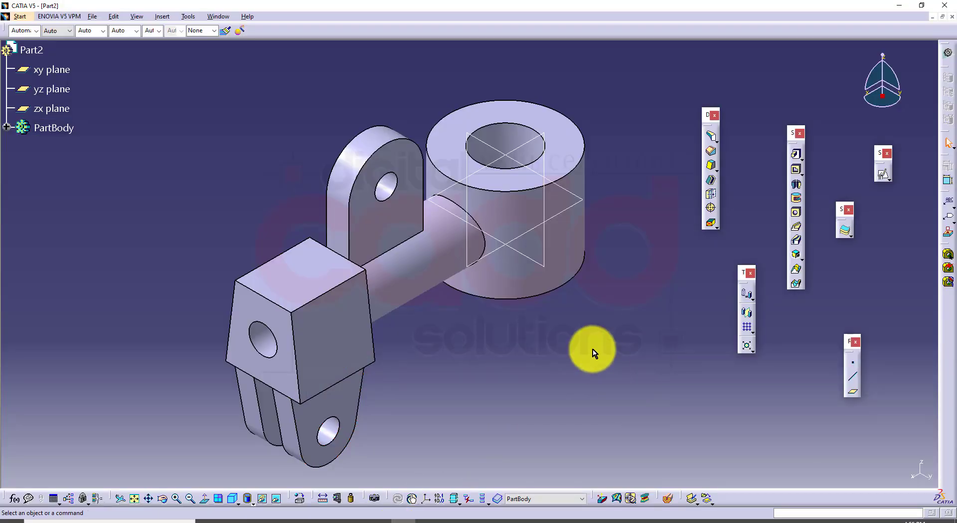
{"action": "middle_click_drag", "start_coordinate": [594, 366], "coordinate": [616, 350]}
{"action": "left_click", "coordinate": [616, 365]}
{"action": "middle_click", "coordinate": [617, 351]}
{"action": "middle_click_drag", "start_coordinate": [558, 246], "coordinate": [609, 342]}
{"action": "left_click", "coordinate": [797, 212]}
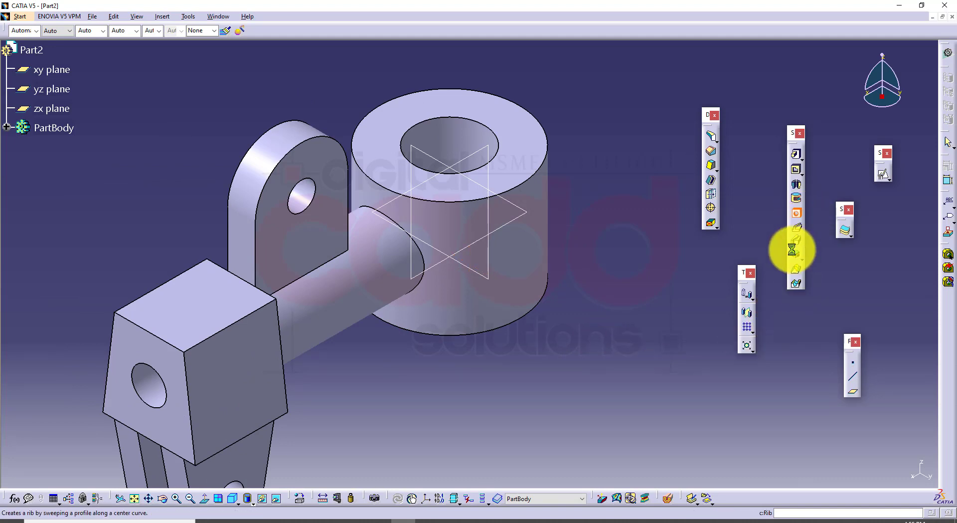
{"action": "left_click", "coordinate": [198, 306]}
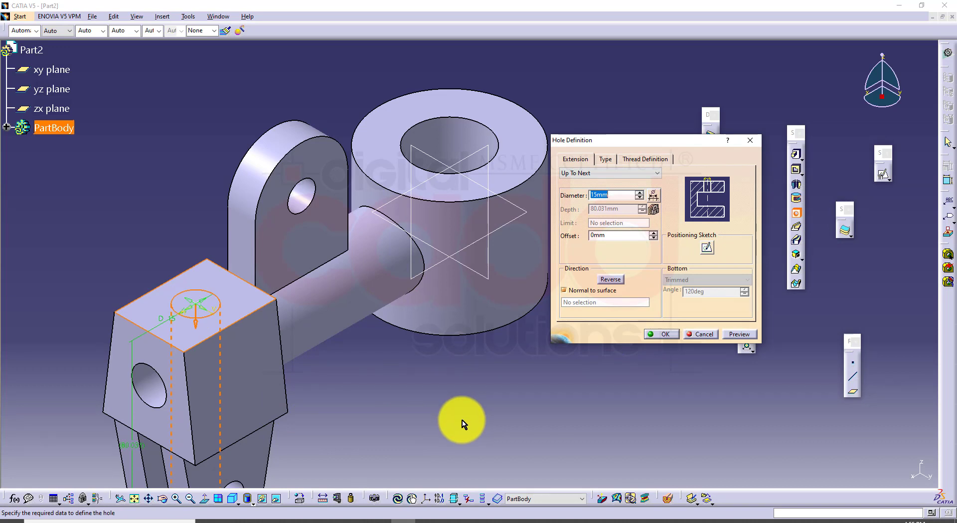
- Make the tapered block's top hole threaded, with Metric Thick Pitch as the thread type and M12 as the thread description
{"action": "left_click", "coordinate": [643, 159]}
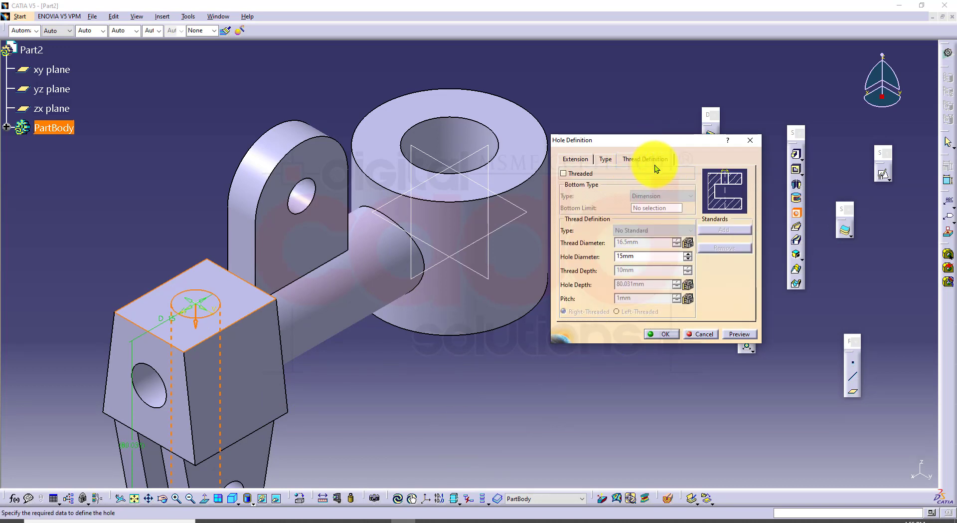
{"action": "left_click", "coordinate": [585, 176]}
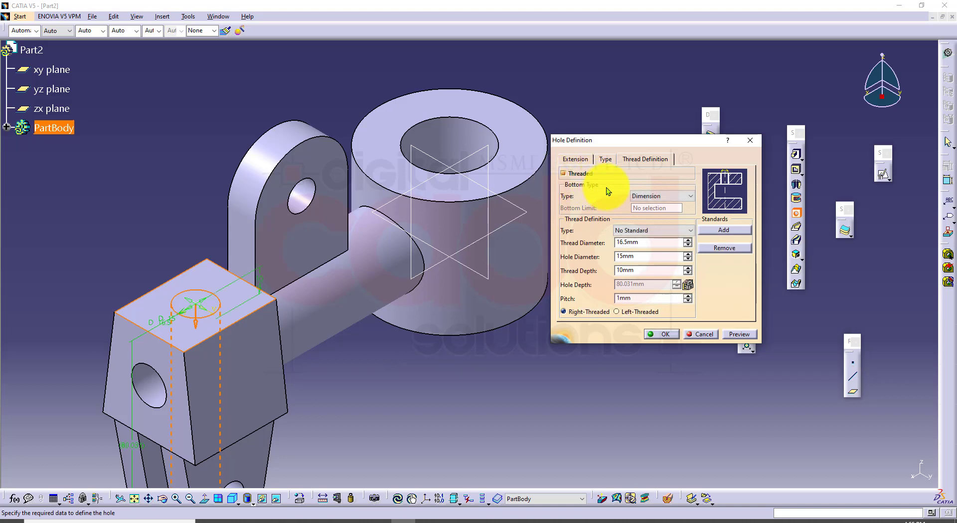
{"action": "left_click", "coordinate": [669, 229]}
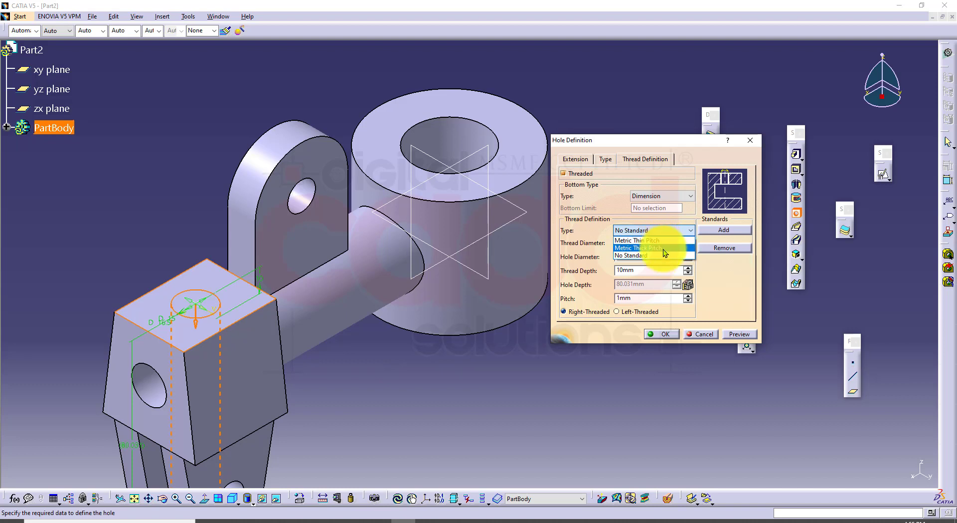
{"action": "left_click", "coordinate": [663, 248]}
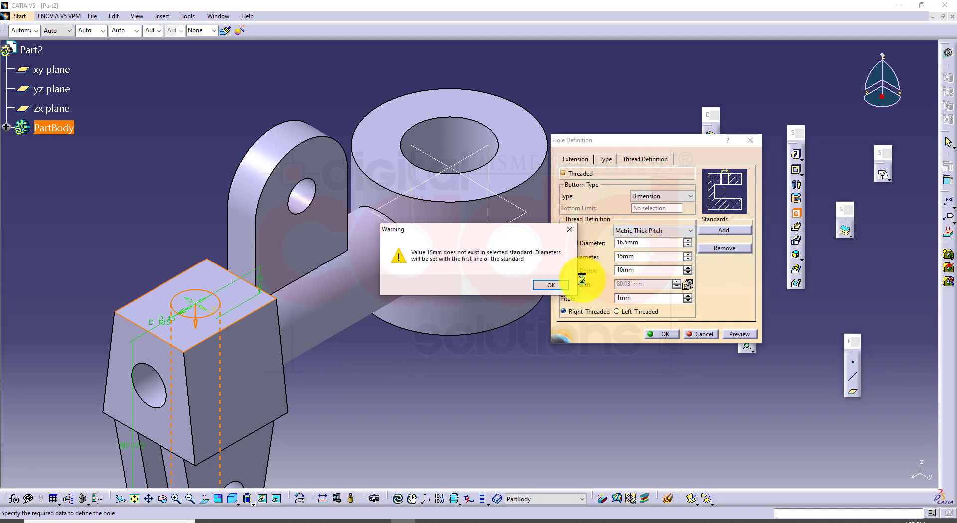
{"action": "left_click", "coordinate": [552, 284]}
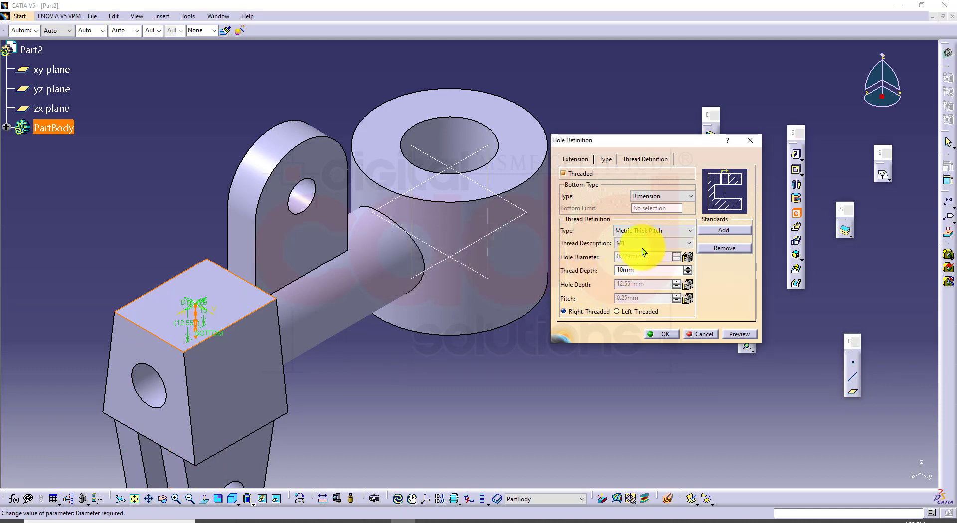
{"action": "left_click", "coordinate": [644, 242]}
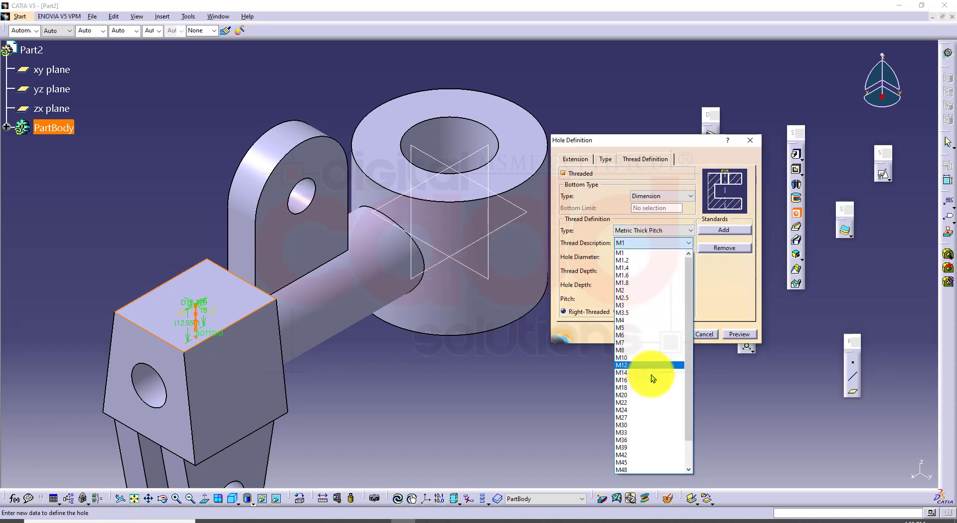
{"action": "left_click", "coordinate": [635, 367]}
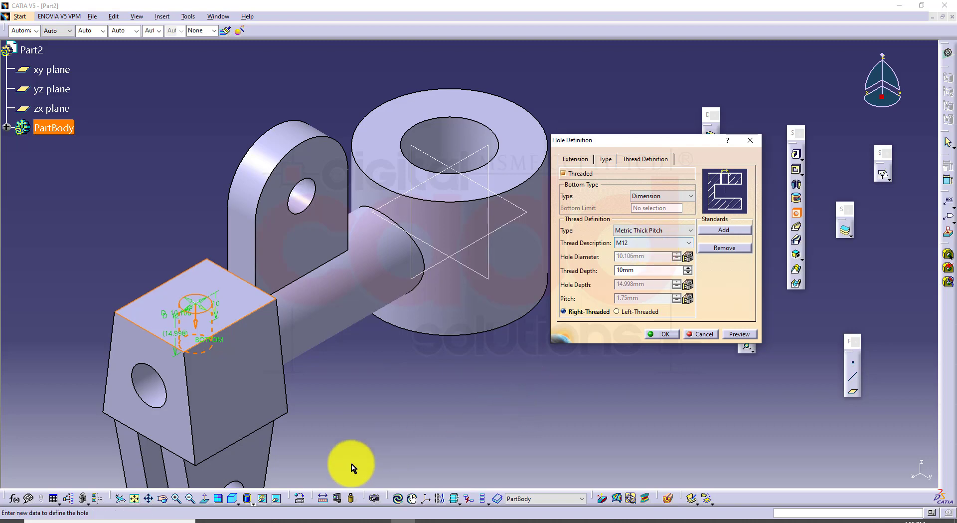
- Try the Metric Thin Pitch thread type for the hole and check the tap callout in PDF figure 138
{"action": "left_click", "coordinate": [254, 518]}
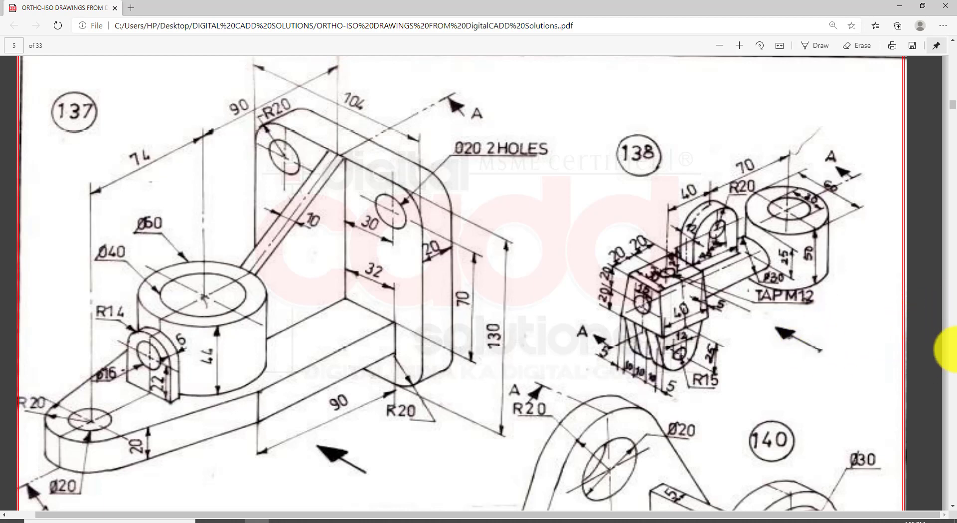
{"action": "left_click", "coordinate": [402, 516]}
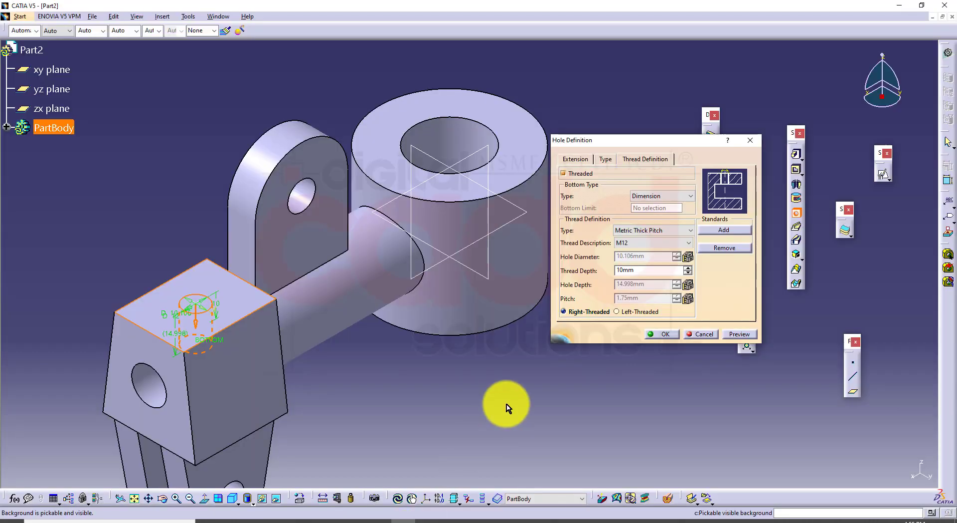
{"action": "left_click", "coordinate": [659, 231]}
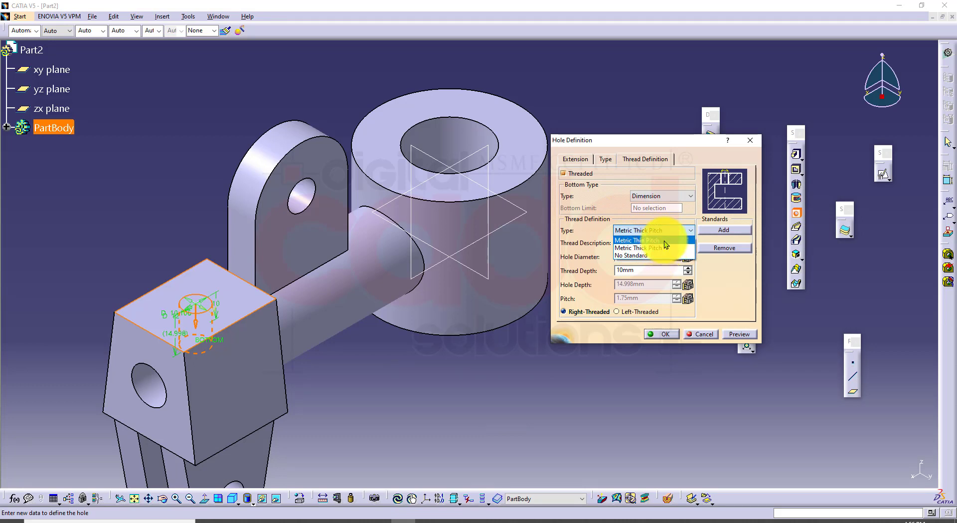
{"action": "left_click", "coordinate": [664, 240]}
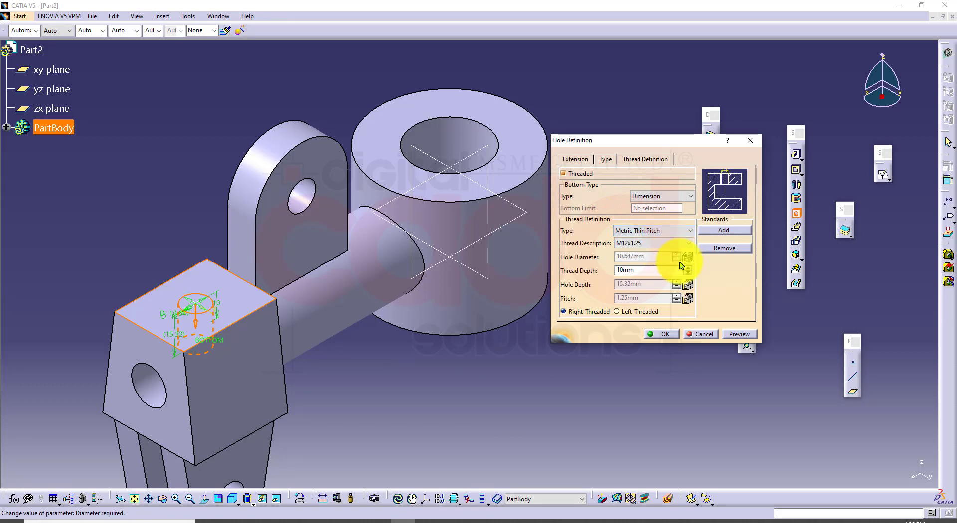
{"action": "left_click", "coordinate": [635, 244]}
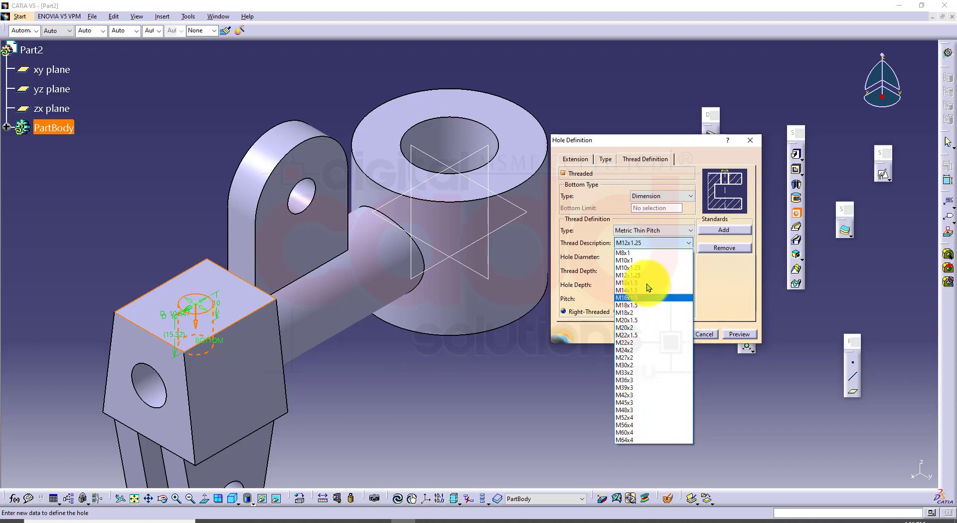
{"action": "left_click", "coordinate": [548, 384]}
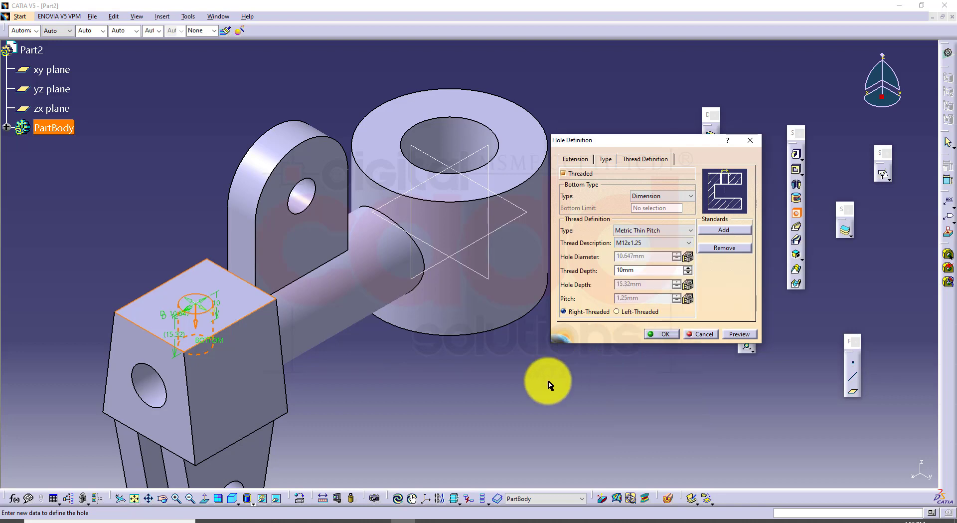
{"action": "left_click", "coordinate": [257, 518]}
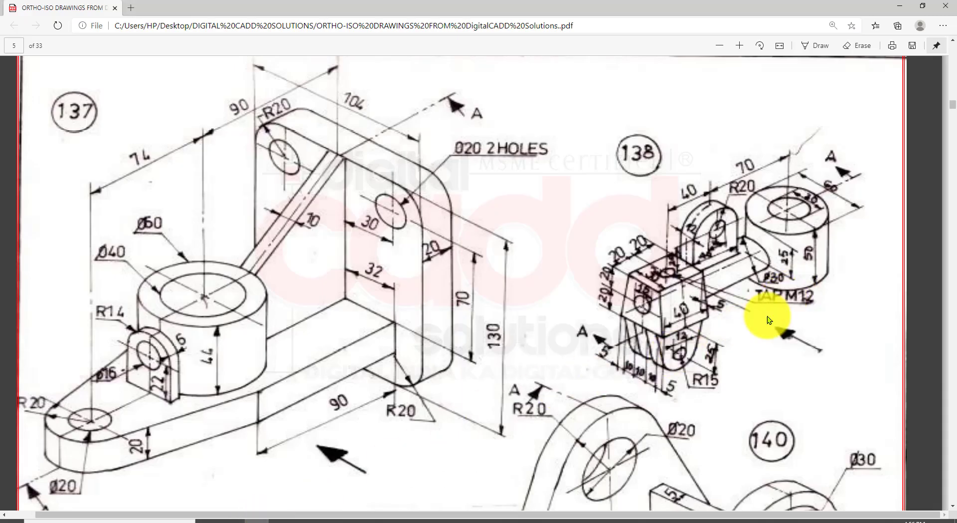
{"action": "left_click", "coordinate": [416, 517]}
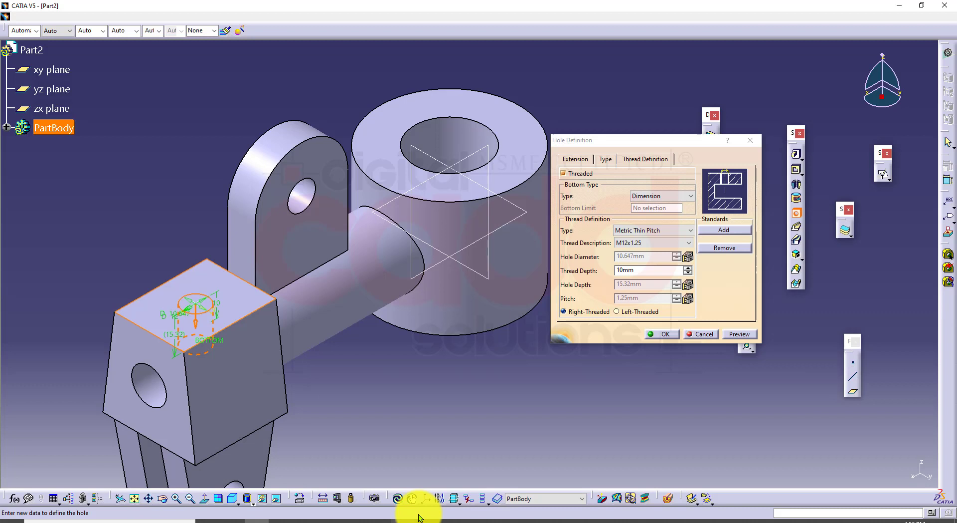
- Set the hole's thread to Metric Thick Pitch M12 and create the tapped hole
{"action": "left_click", "coordinate": [663, 226]}
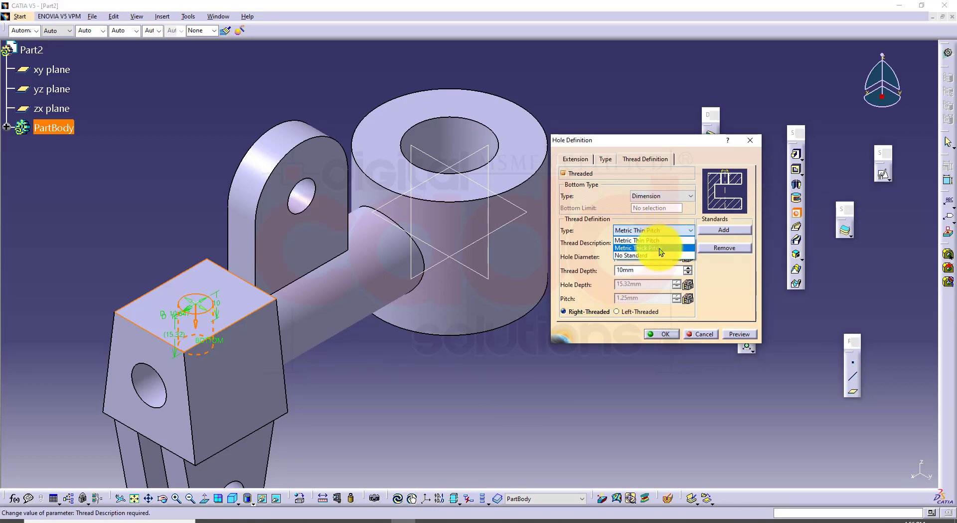
{"action": "left_click", "coordinate": [659, 248]}
{"action": "left_click", "coordinate": [627, 244]}
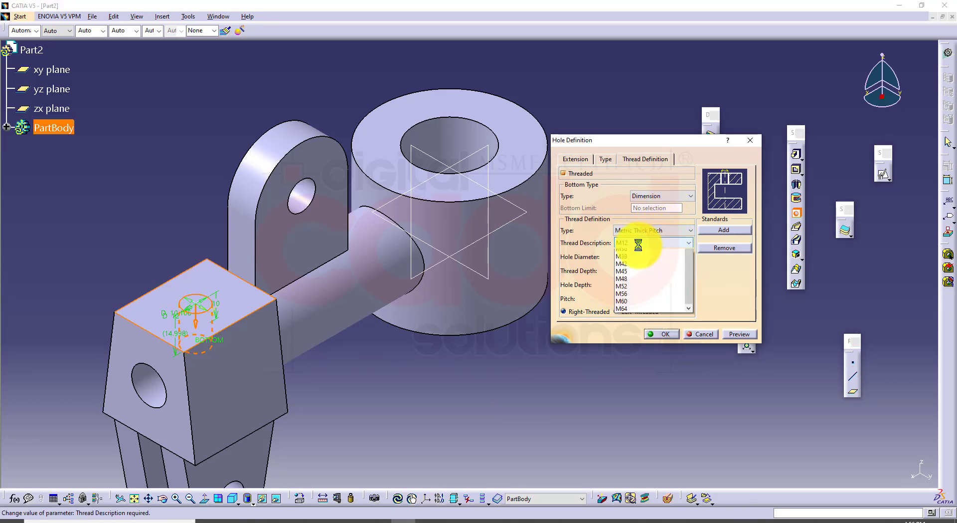
{"action": "left_click", "coordinate": [627, 335]}
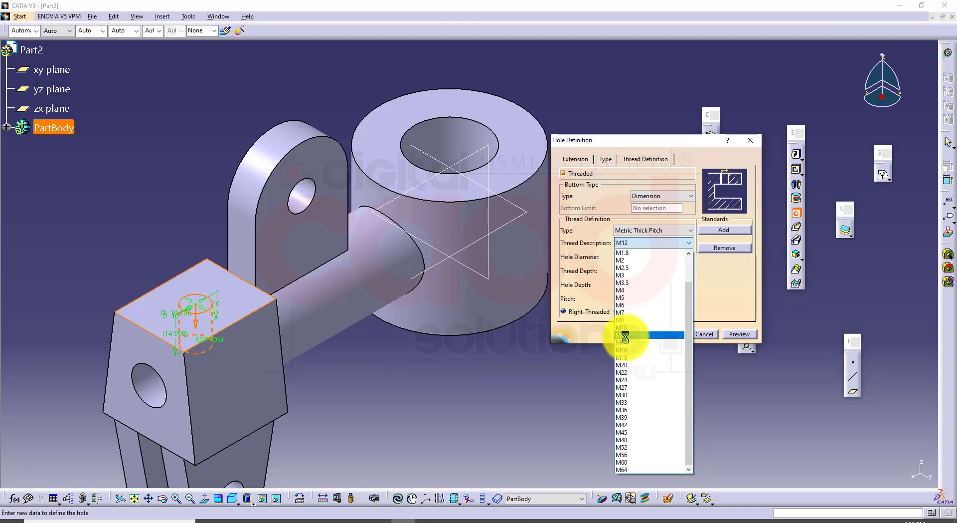
{"action": "left_click", "coordinate": [577, 160]}
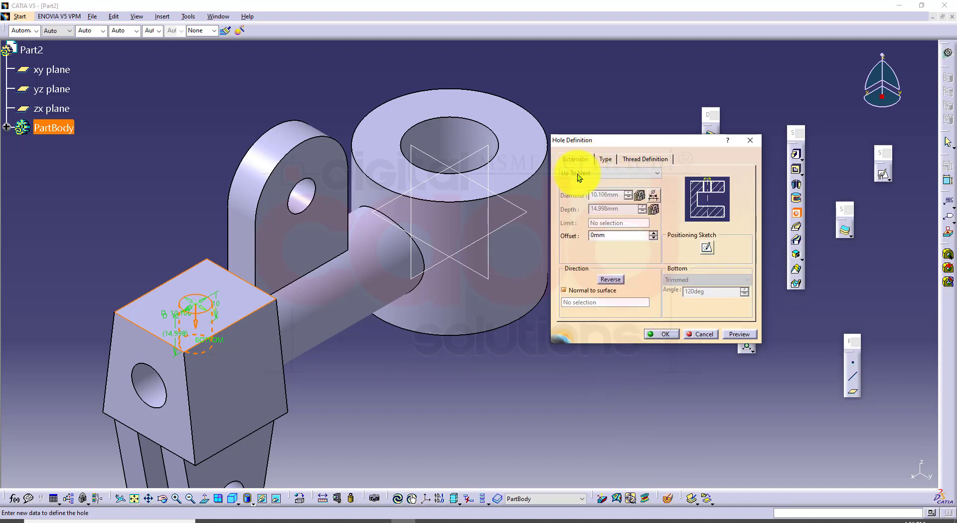
{"action": "left_click", "coordinate": [668, 335]}
- Colour the entire PartBody of Part2 blue
{"action": "middle_click_drag", "start_coordinate": [325, 374], "coordinate": [440, 366]}
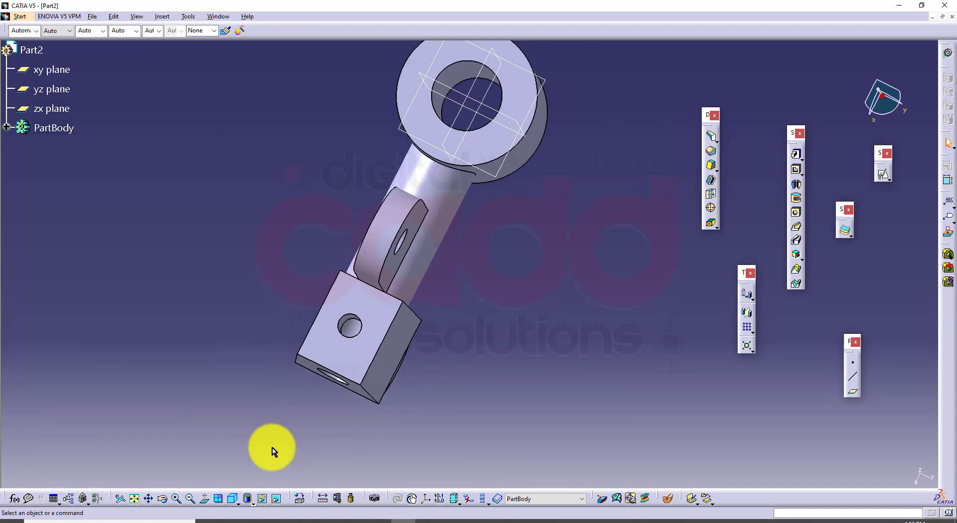
{"action": "left_click", "coordinate": [249, 496]}
{"action": "middle_click_drag", "start_coordinate": [433, 399], "coordinate": [333, 364]}
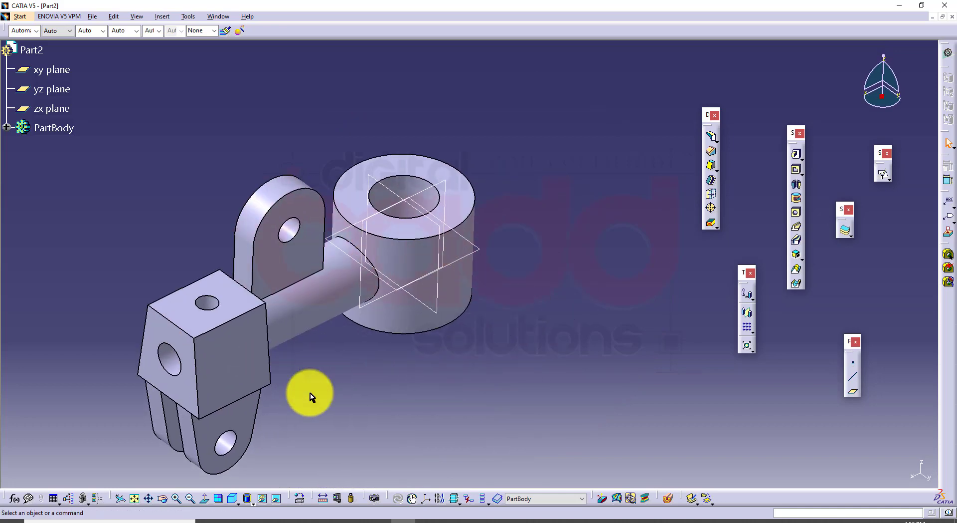
{"action": "left_click", "coordinate": [246, 496]}
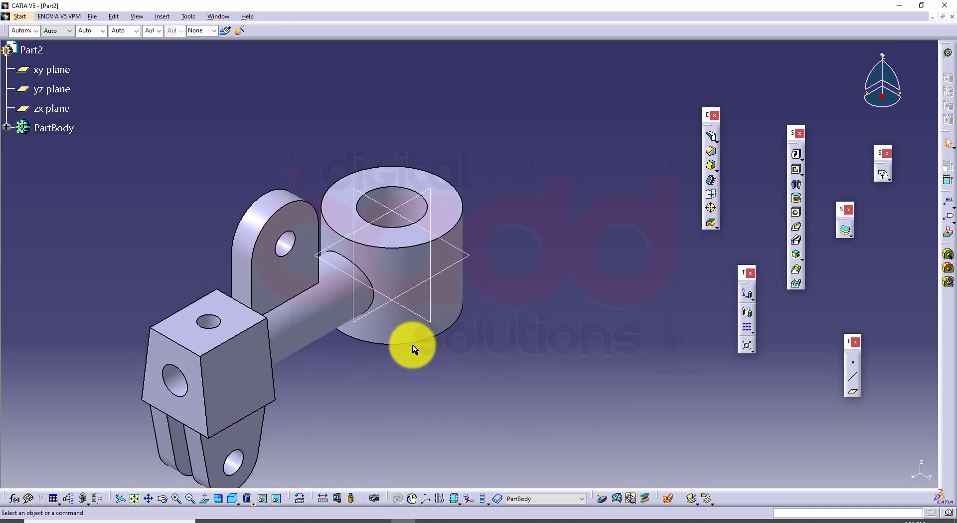
{"action": "middle_click_drag", "start_coordinate": [445, 370], "coordinate": [461, 306]}
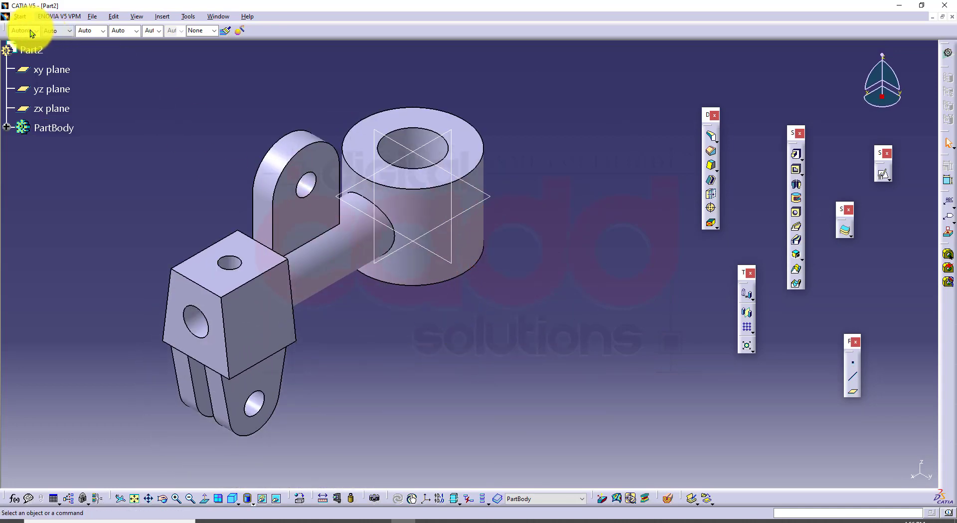
{"action": "left_click", "coordinate": [50, 128]}
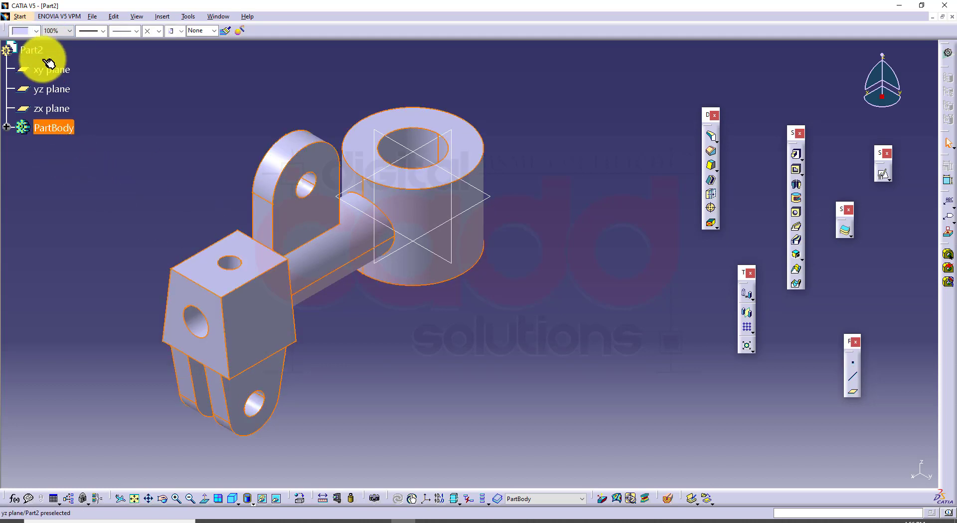
{"action": "left_click", "coordinate": [36, 30]}
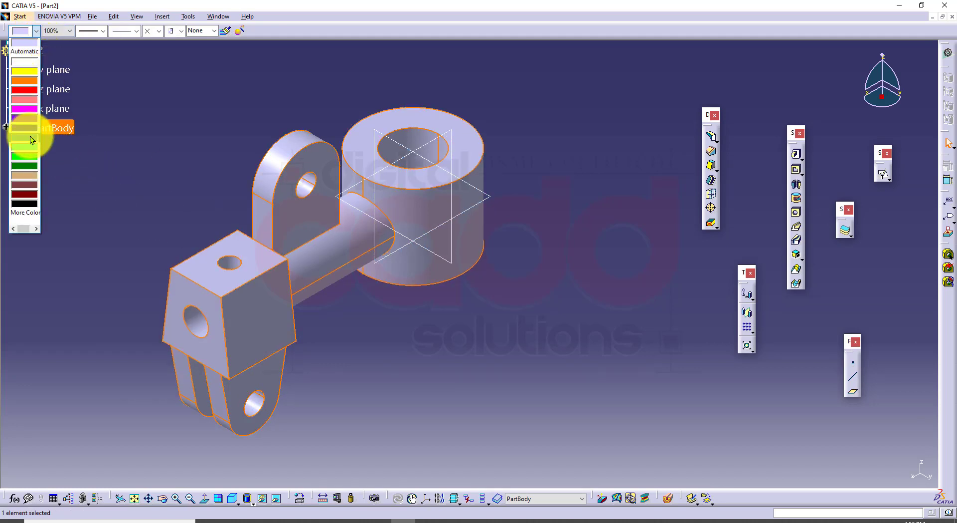
{"action": "left_click", "coordinate": [30, 136]}
{"action": "left_click", "coordinate": [187, 150]}
{"action": "middle_click_drag", "start_coordinate": [169, 204], "coordinate": [216, 230]}
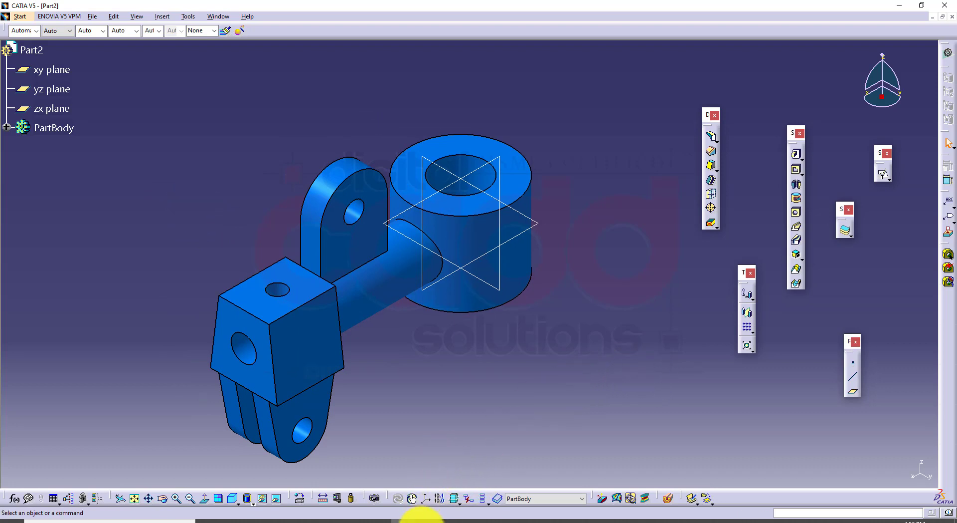
{"action": "left_click", "coordinate": [422, 520]}
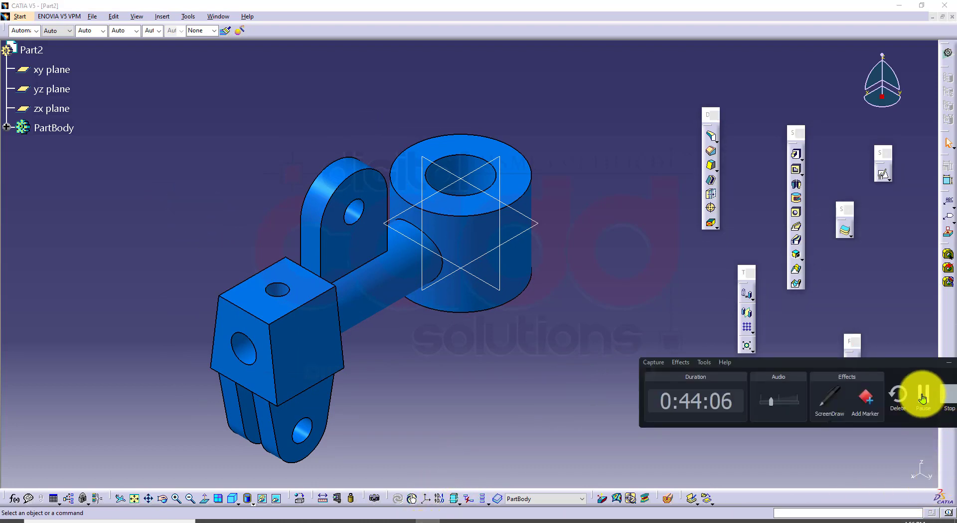
{"action": "left_click", "coordinate": [923, 397]}
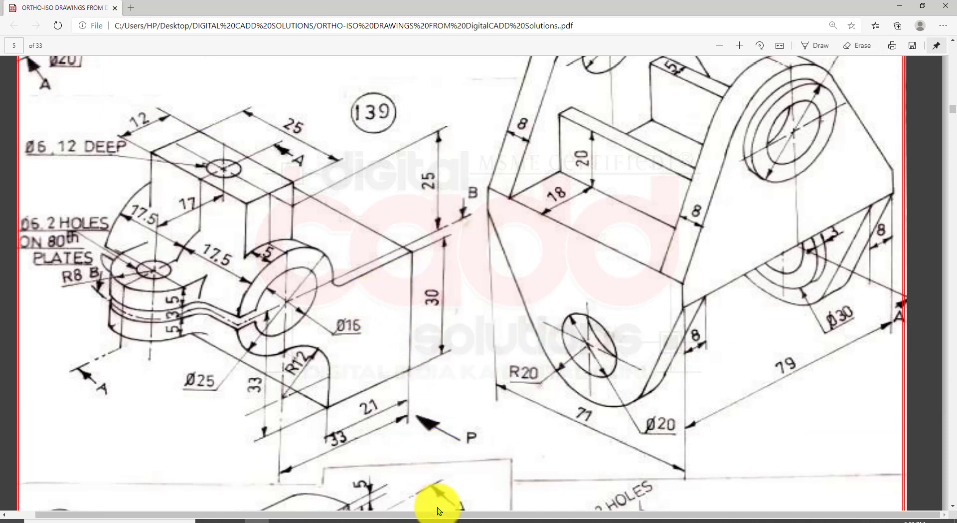
{"action": "left_click", "coordinate": [834, 387]}
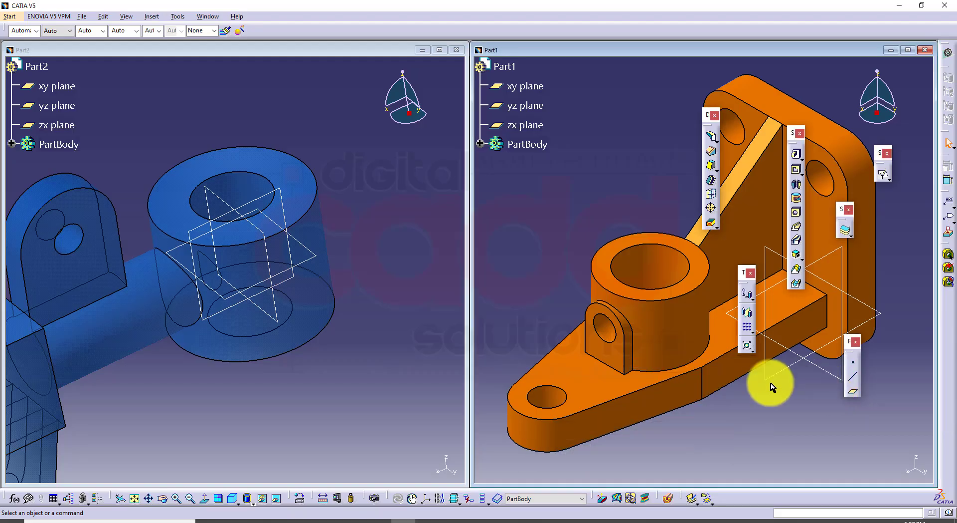
- Set Part2 to an isometric view and frame Part1 in the neighbouring window to present both finished parts
{"action": "left_click", "coordinate": [330, 357]}
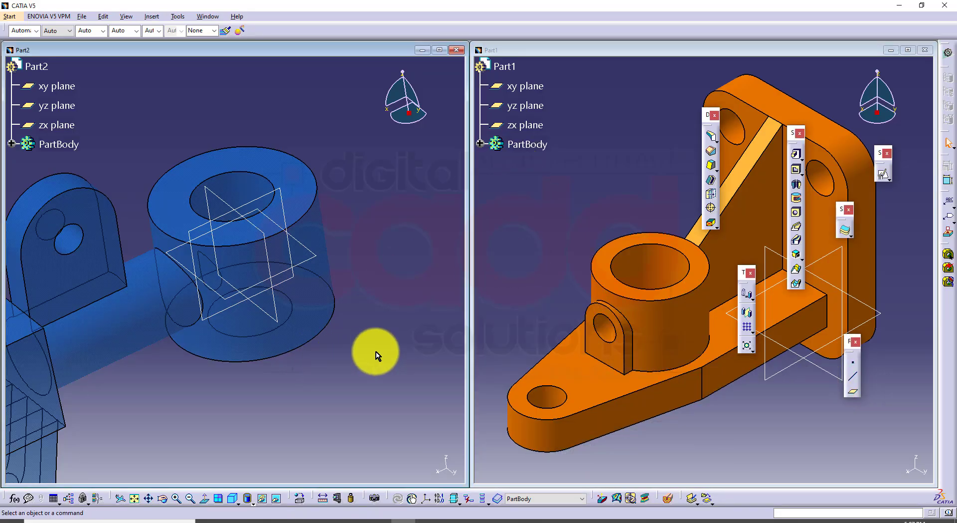
{"action": "middle_click_drag", "start_coordinate": [376, 352], "coordinate": [391, 368]}
{"action": "left_click", "coordinate": [417, 330]}
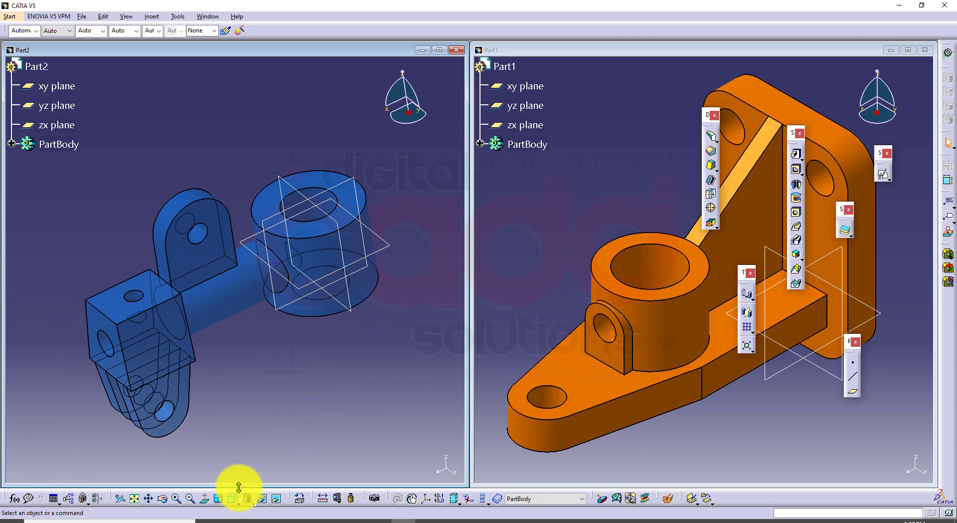
{"action": "left_click", "coordinate": [232, 498]}
{"action": "left_click", "coordinate": [588, 342]}
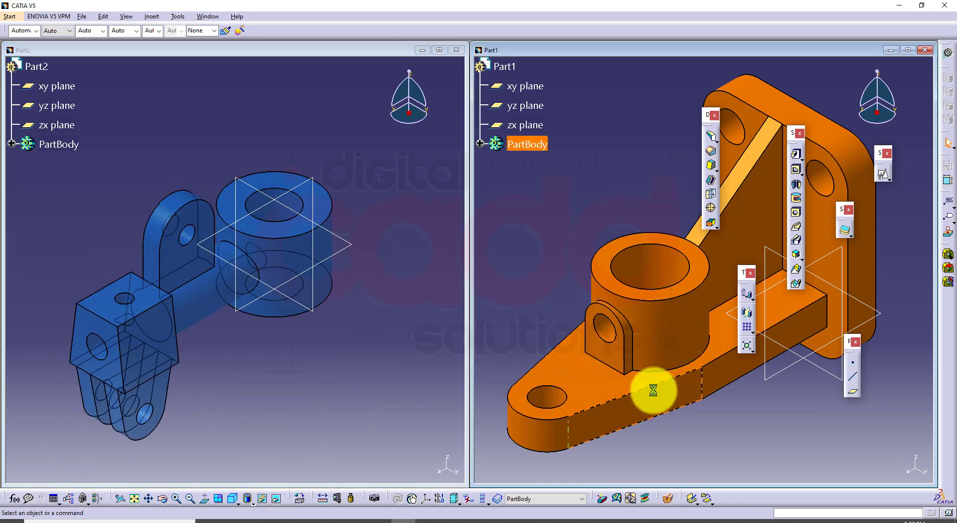
{"action": "middle_click_drag", "start_coordinate": [687, 390], "coordinate": [665, 395]}
{"action": "left_click", "coordinate": [671, 417]}
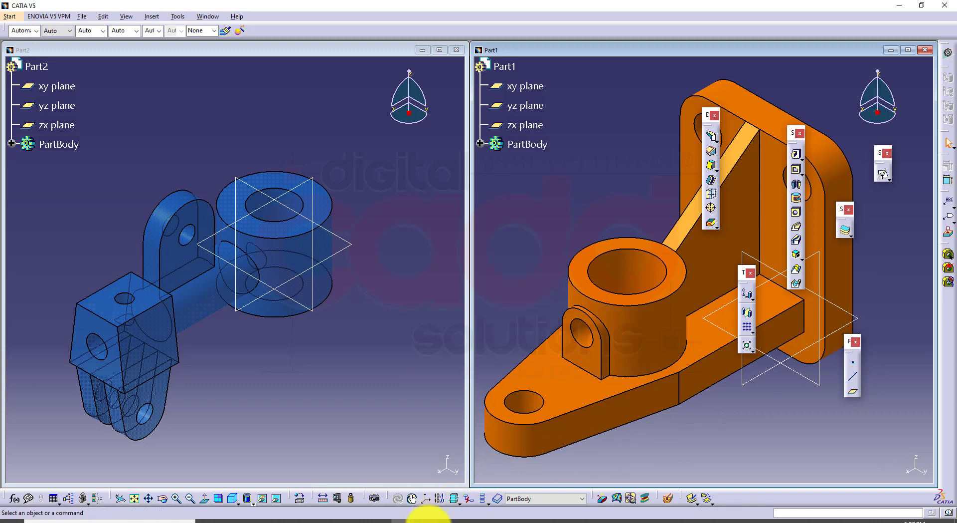
{"action": "left_click", "coordinate": [427, 518]}
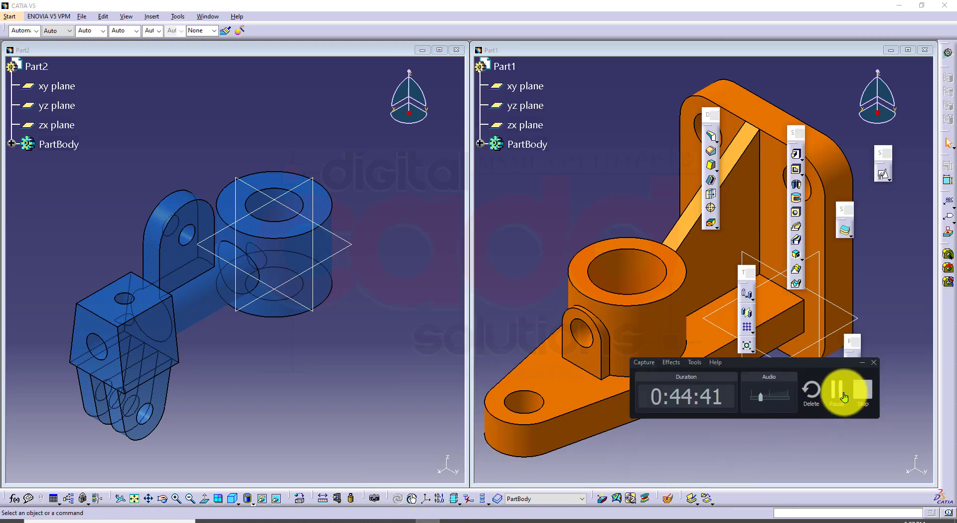